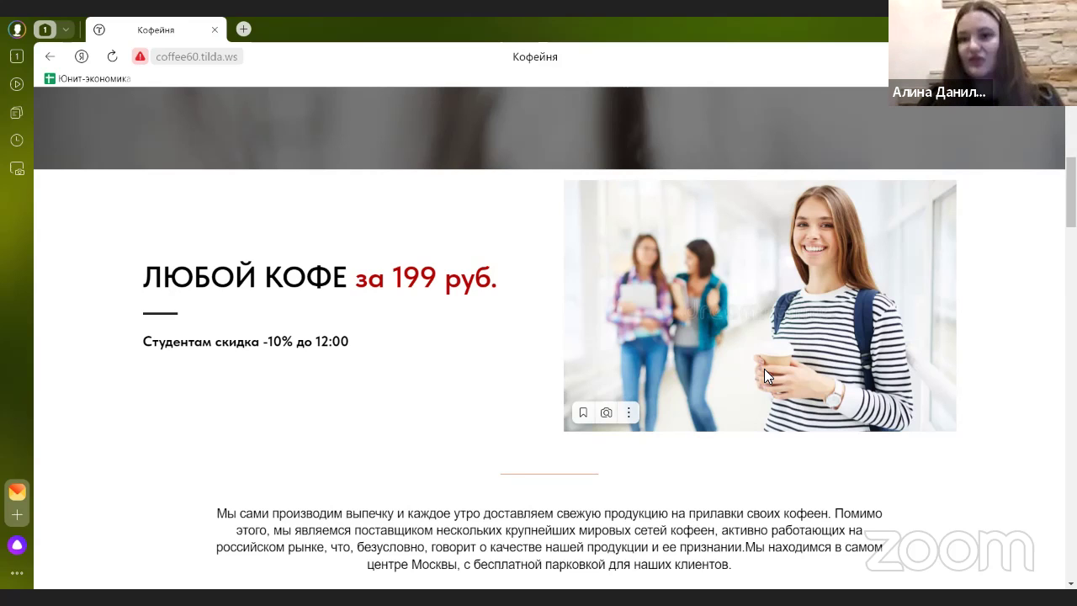
# - Browse the reference coffee-shop site, opening and closing its table booking form
pyautogui.scroll(-2, 715, 377)
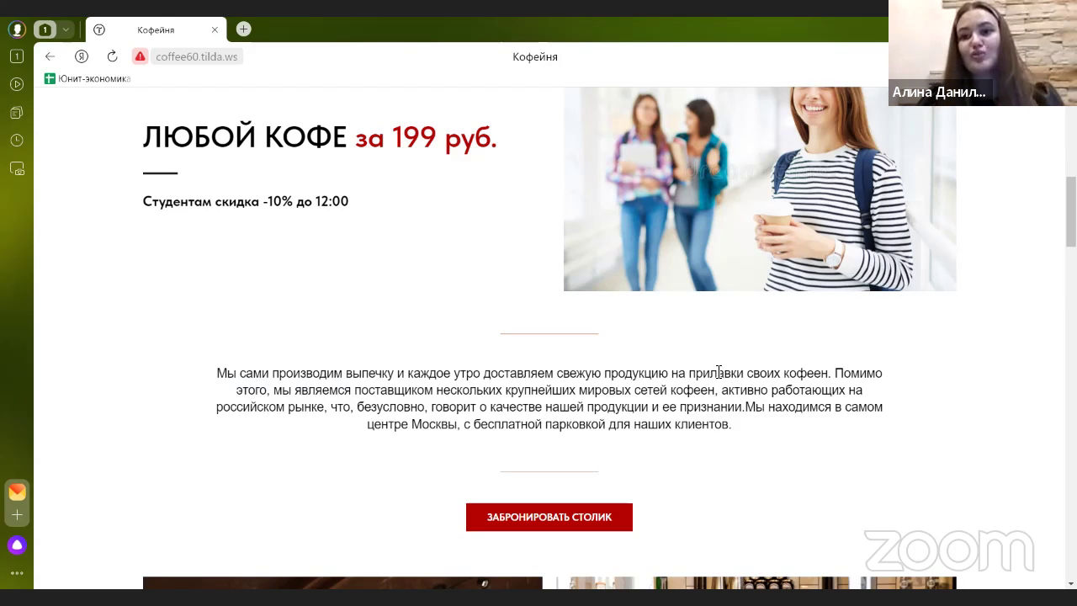
pyautogui.scroll(-2, 718, 371)
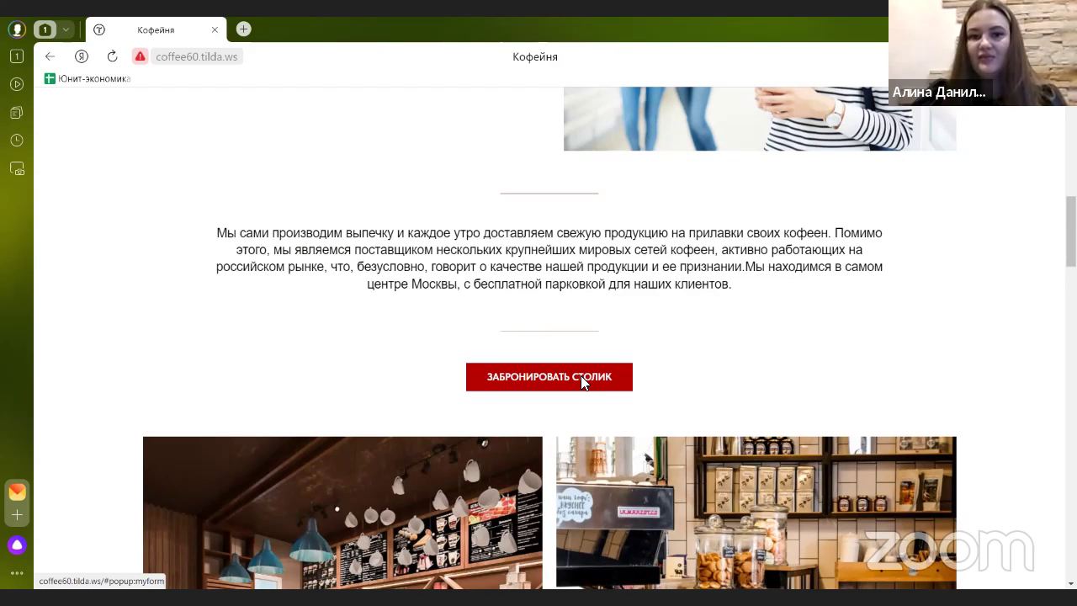
pyautogui.click(585, 380)
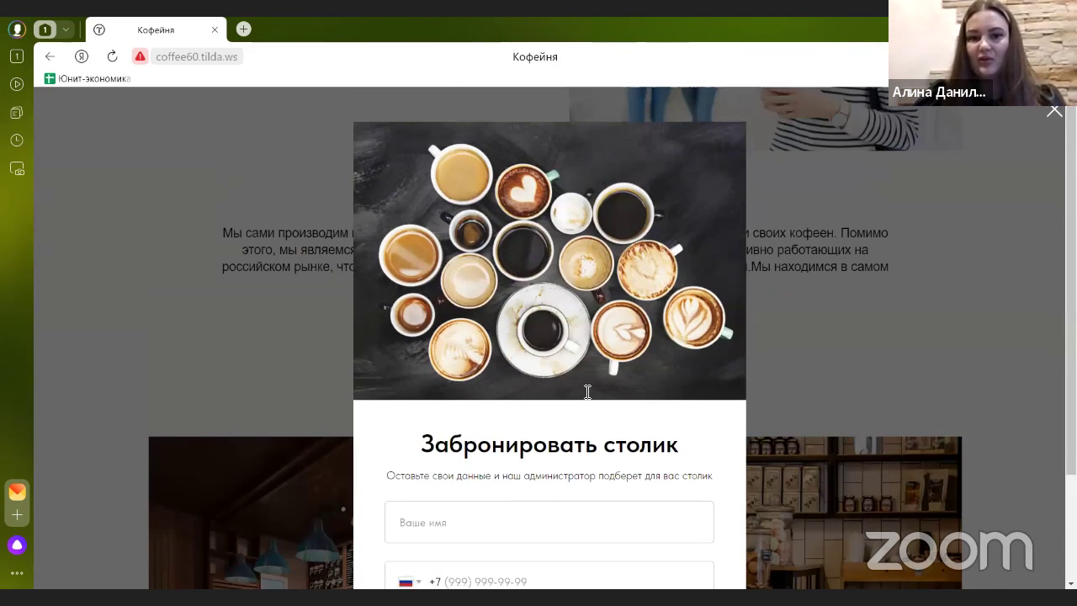
pyautogui.scroll(-3, 591, 467)
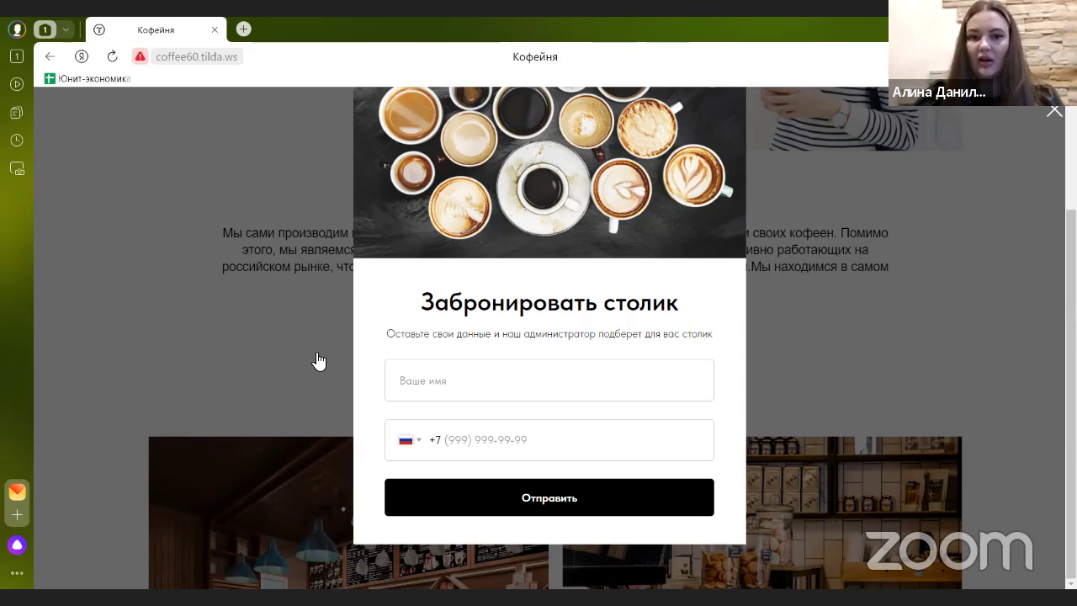
pyautogui.click(316, 356)
pyautogui.scroll(-3, 317, 354)
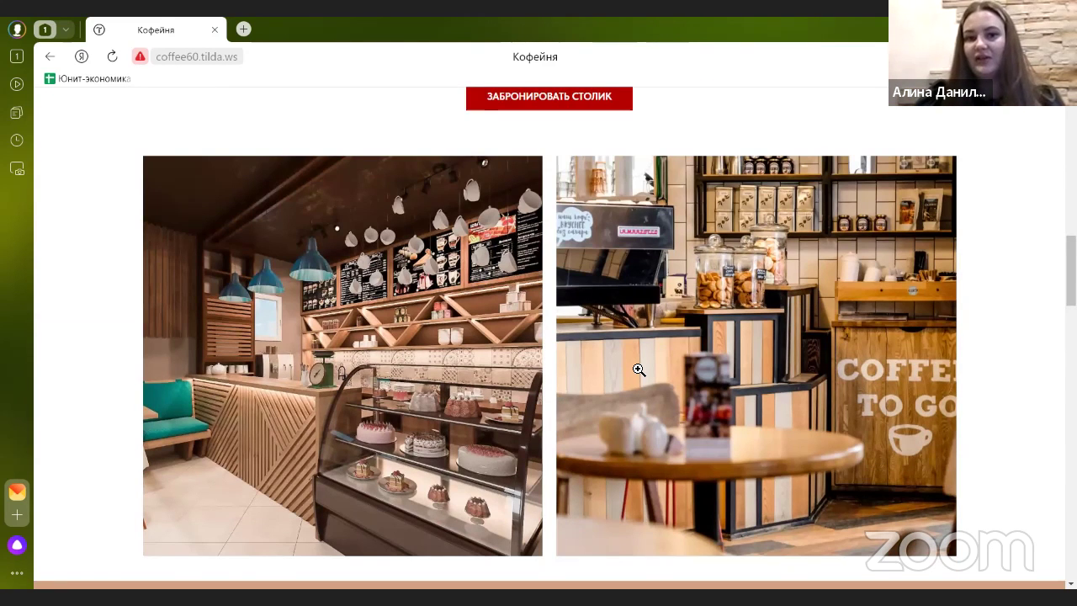
pyautogui.scroll(-1, 630, 366)
pyautogui.scroll(1, 630, 366)
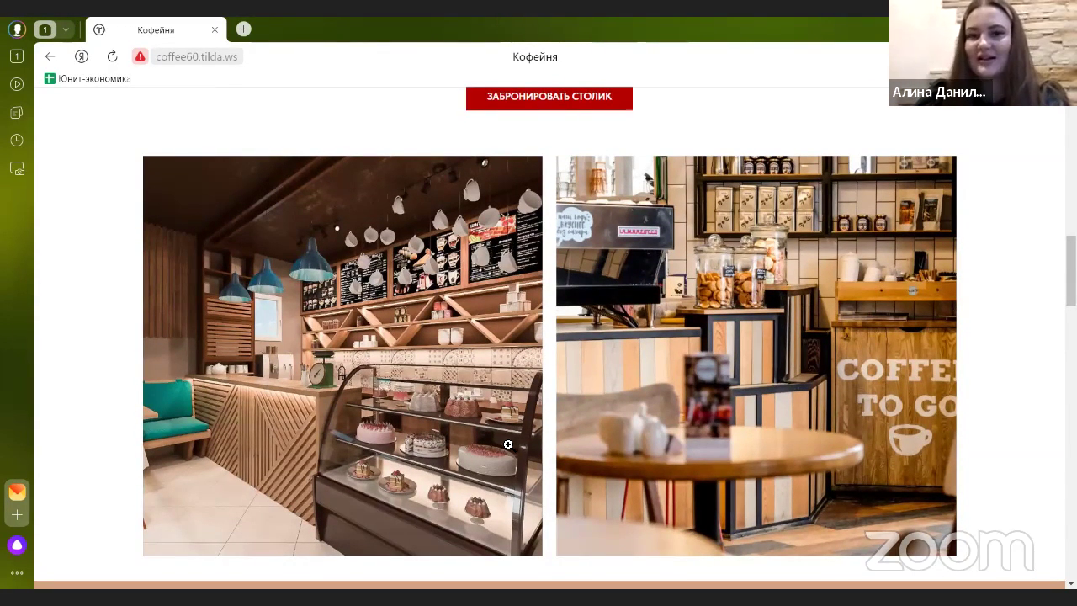
pyautogui.scroll(-4, 511, 406)
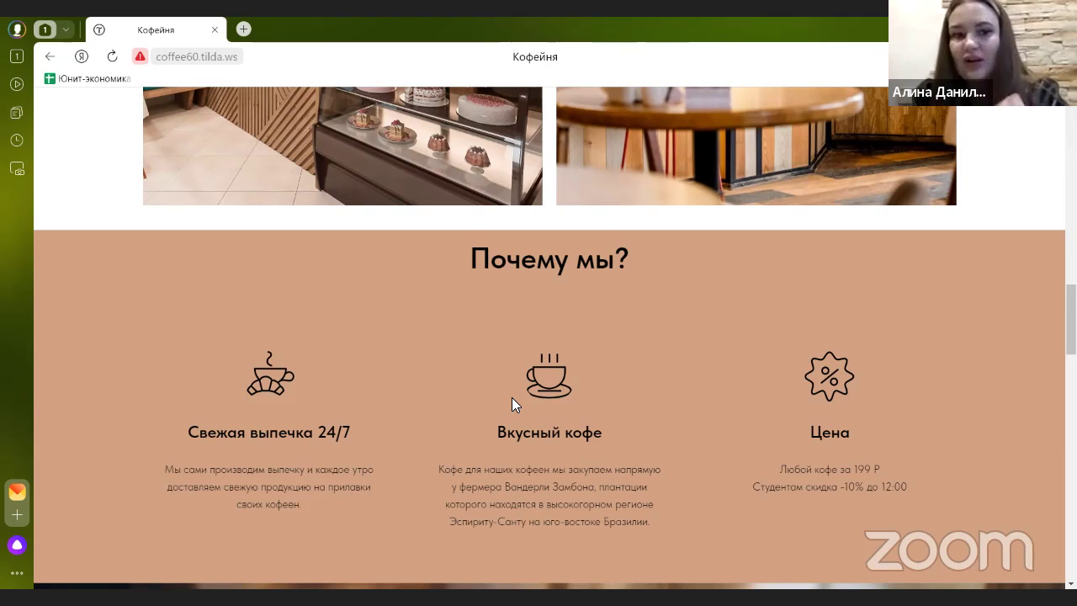
pyautogui.scroll(-1, 505, 429)
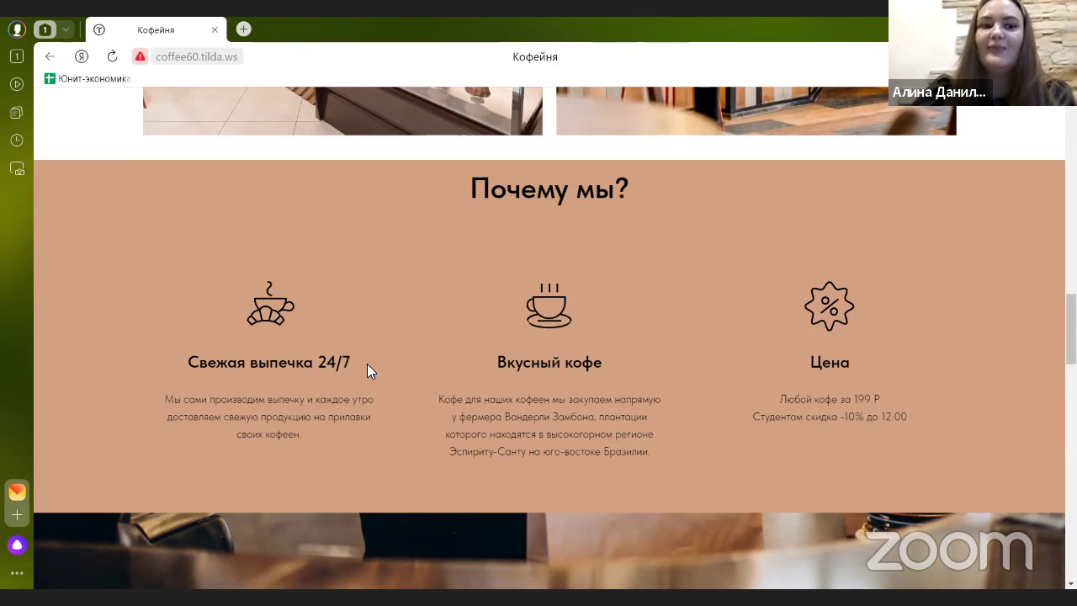
pyautogui.scroll(-1, 367, 364)
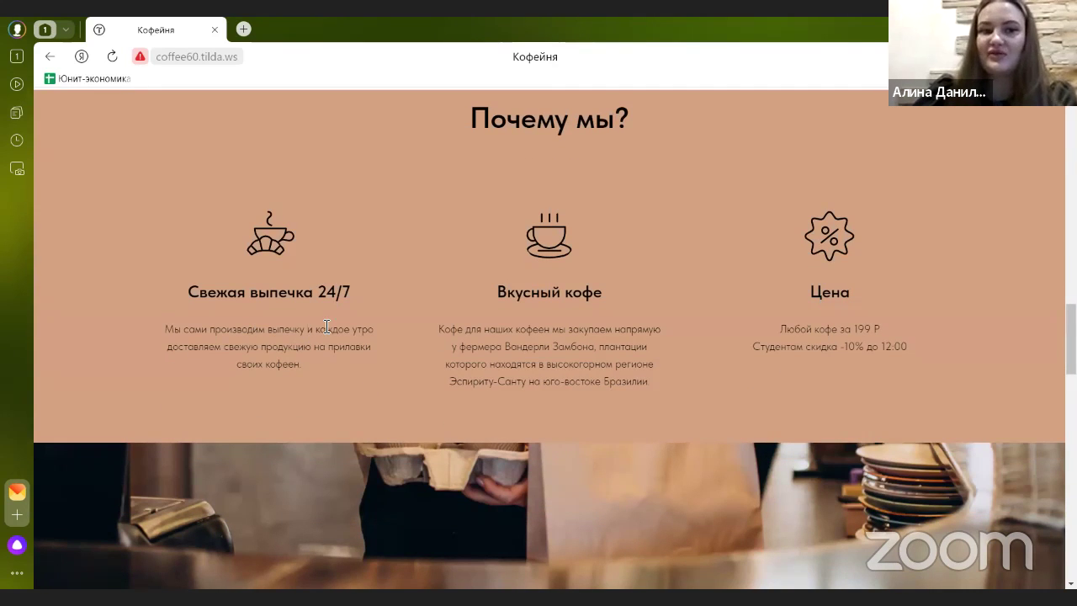
pyautogui.scroll(-1, 329, 353)
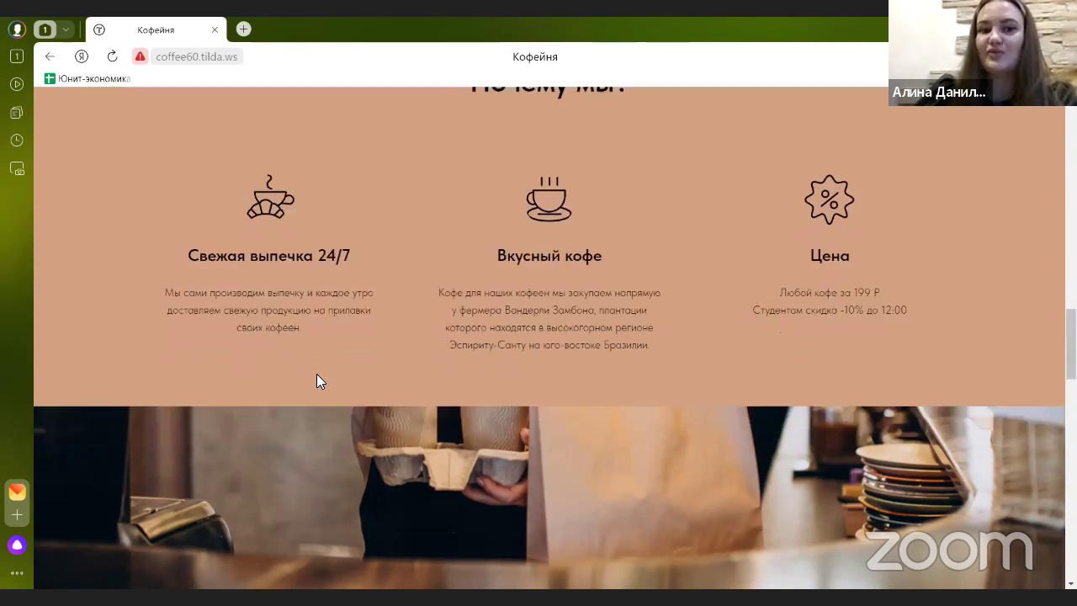
pyautogui.scroll(1, 322, 328)
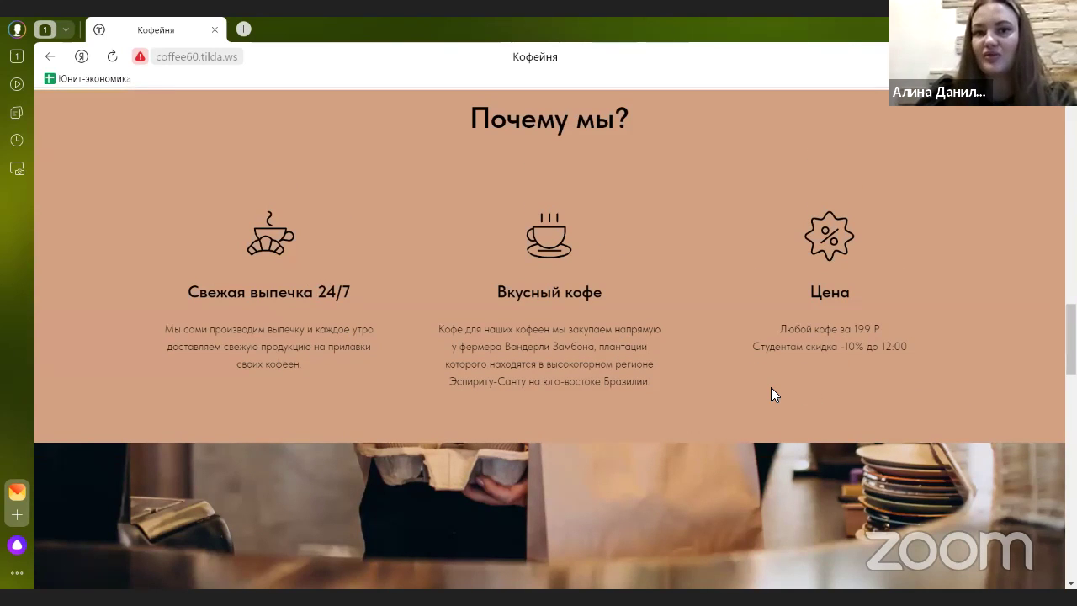
pyautogui.scroll(5, 772, 387)
pyautogui.scroll(10, 762, 378)
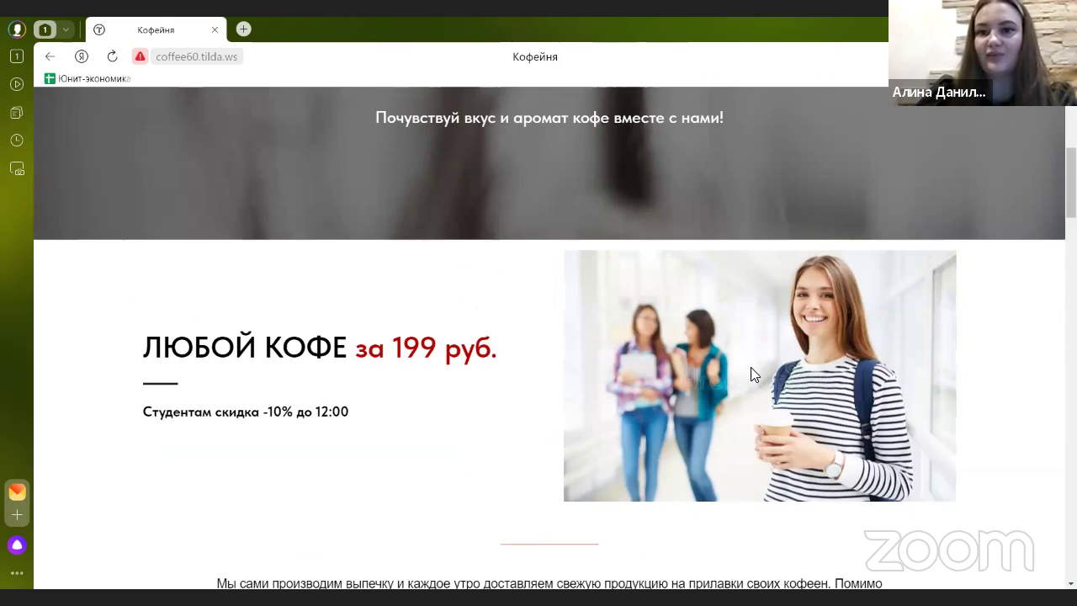
pyautogui.scroll(-8, 572, 366)
pyautogui.scroll(-7, 572, 361)
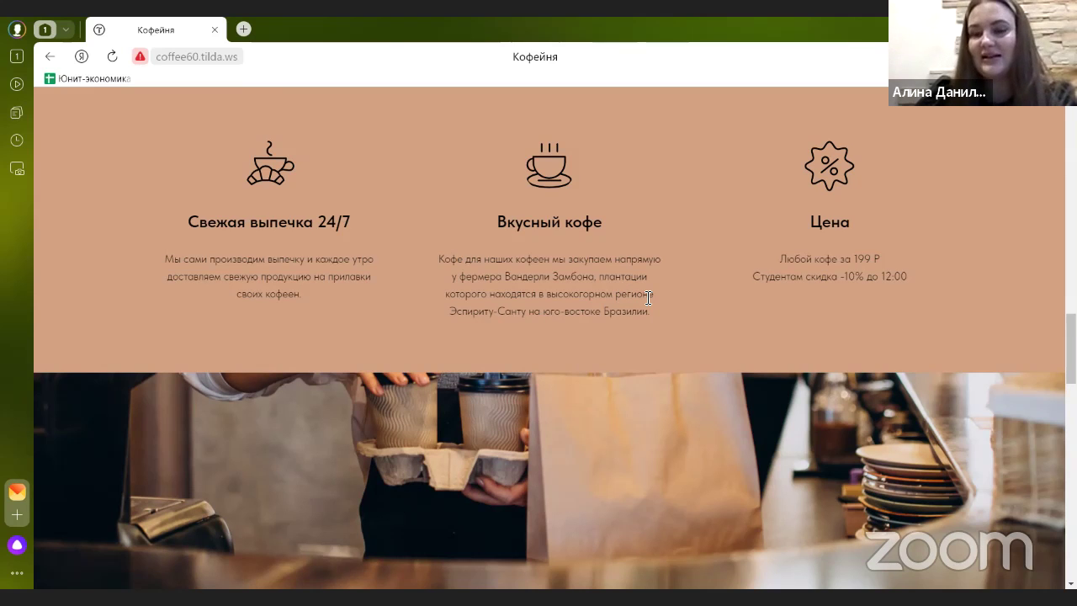
pyautogui.scroll(-3, 636, 283)
pyautogui.scroll(3, 632, 282)
pyautogui.scroll(2, 633, 288)
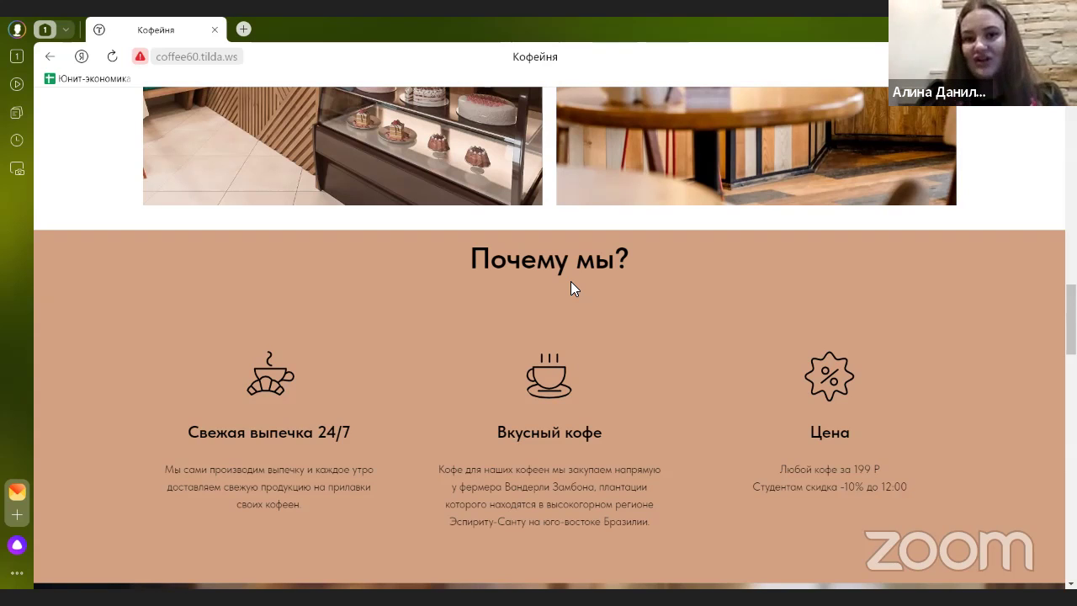
pyautogui.scroll(-6, 548, 276)
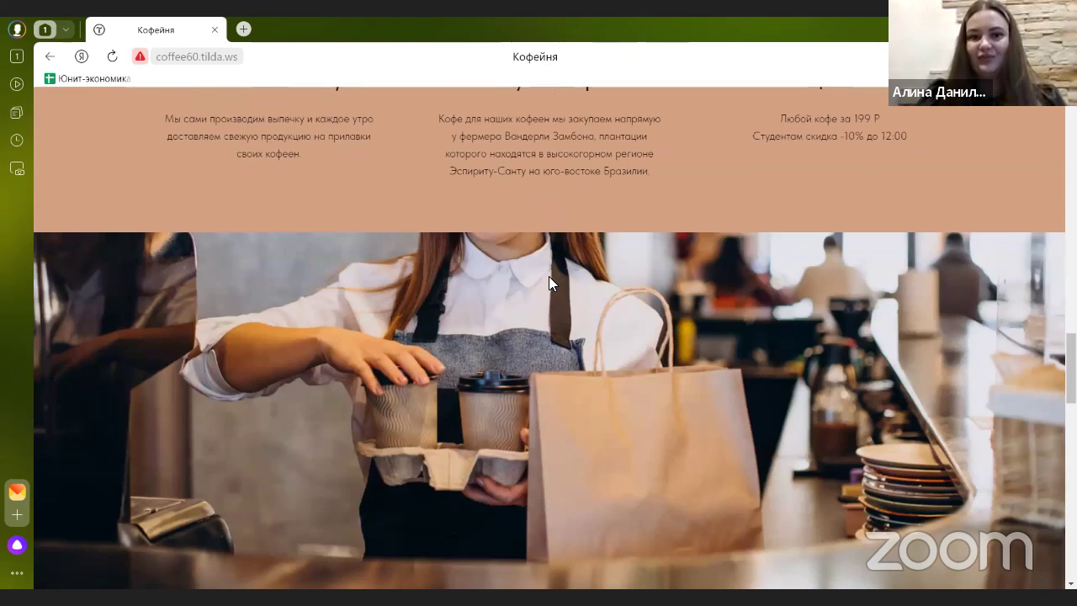
pyautogui.scroll(-2, 549, 279)
pyautogui.scroll(1, 548, 279)
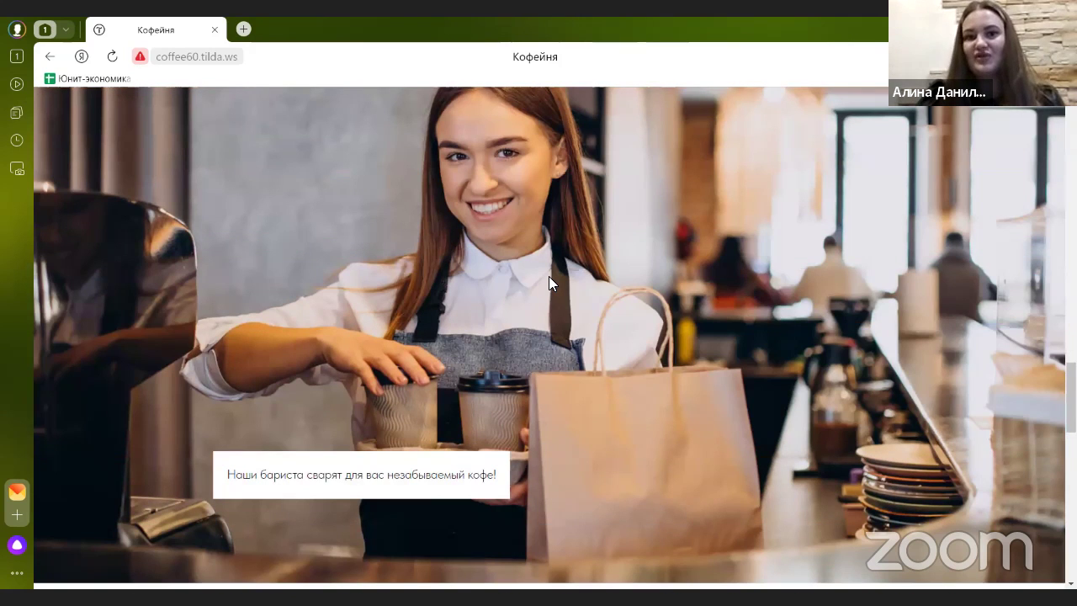
pyautogui.scroll(1, 547, 276)
pyautogui.scroll(-1, 548, 277)
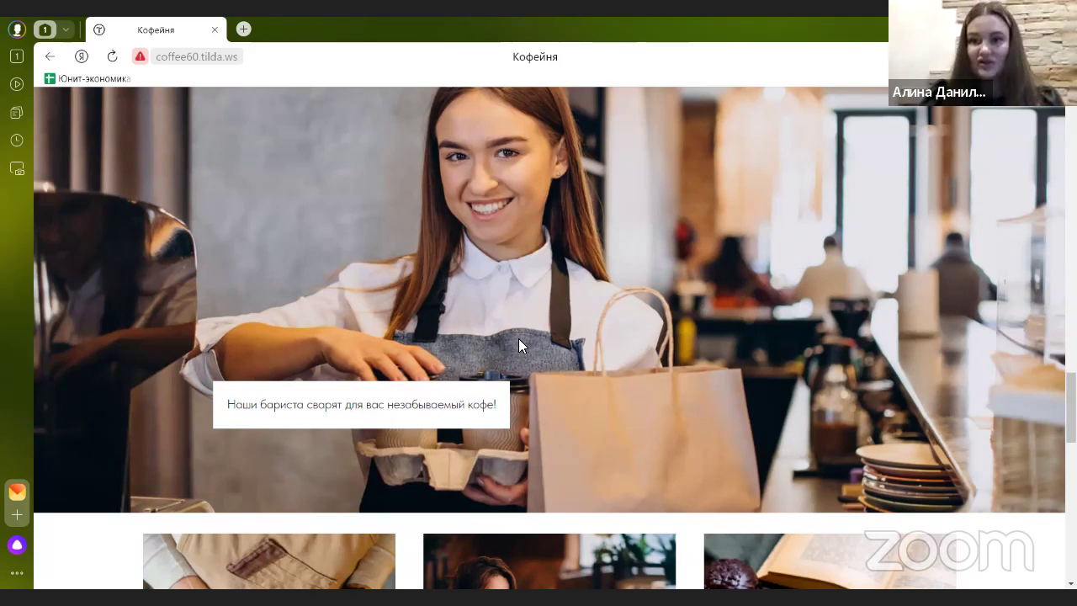
pyautogui.scroll(-4, 518, 338)
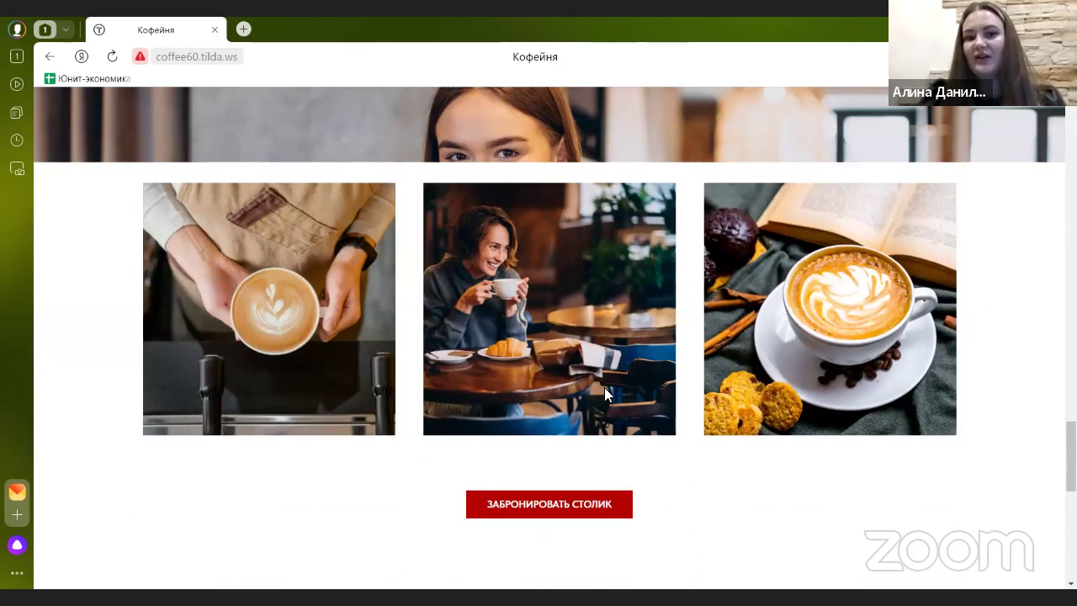
pyautogui.scroll(-2, 604, 391)
pyautogui.scroll(-2, 545, 281)
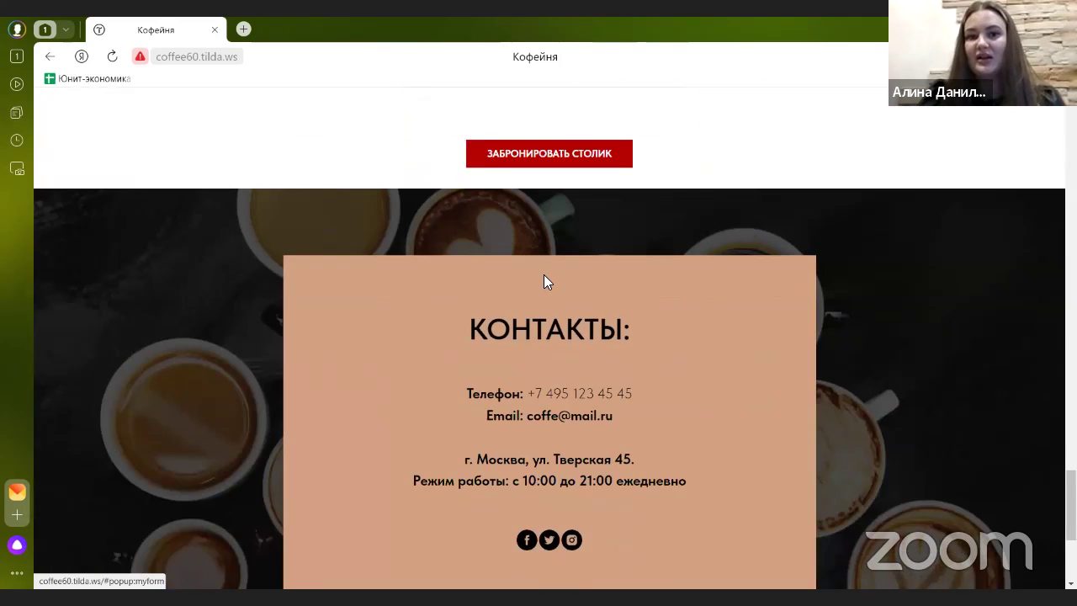
pyautogui.scroll(1, 547, 272)
pyautogui.scroll(-3, 570, 238)
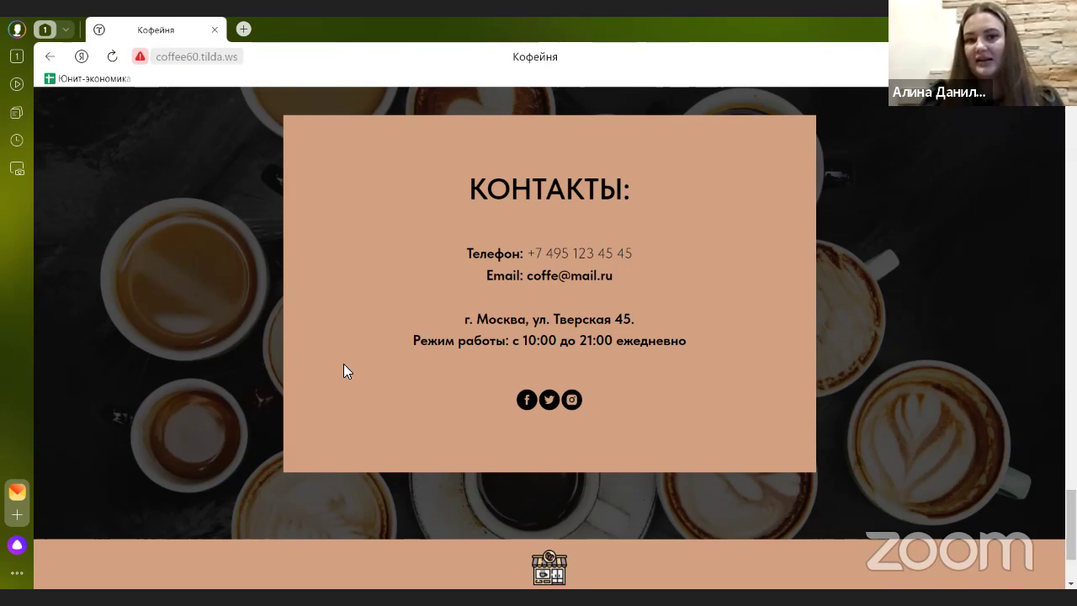
pyautogui.scroll(-1, 346, 370)
pyautogui.scroll(-1, 346, 376)
pyautogui.scroll(1, 347, 375)
pyautogui.scroll(-1, 347, 375)
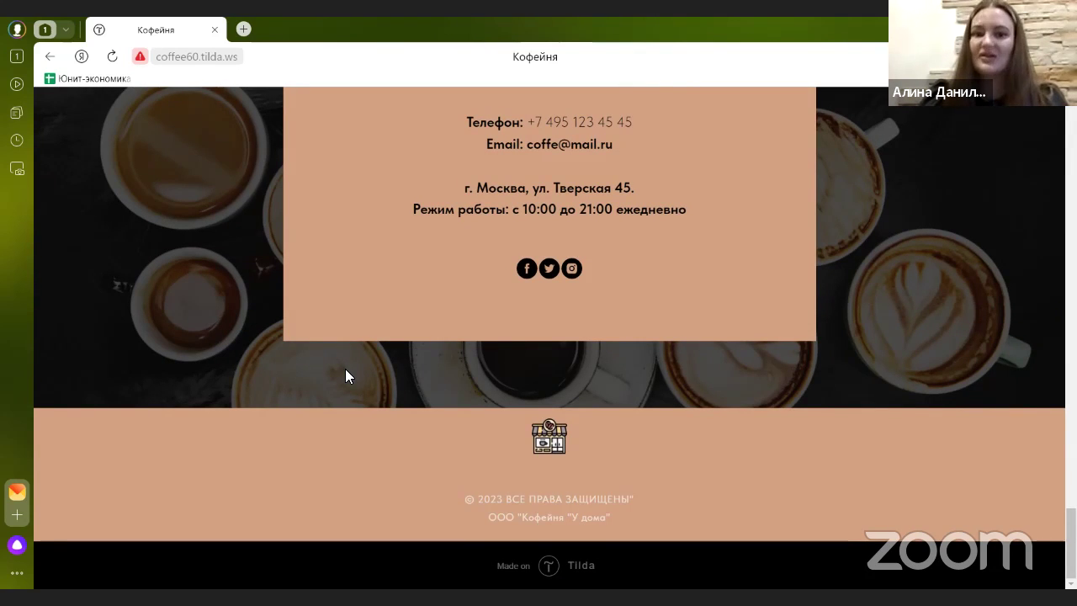
pyautogui.scroll(20, 571, 384)
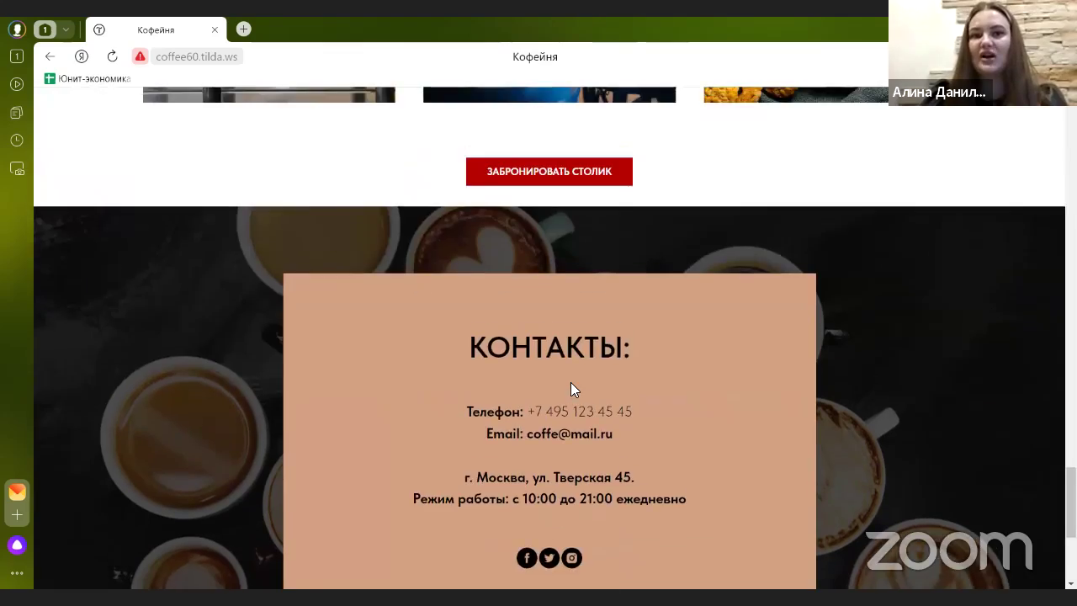
pyautogui.scroll(10, 571, 384)
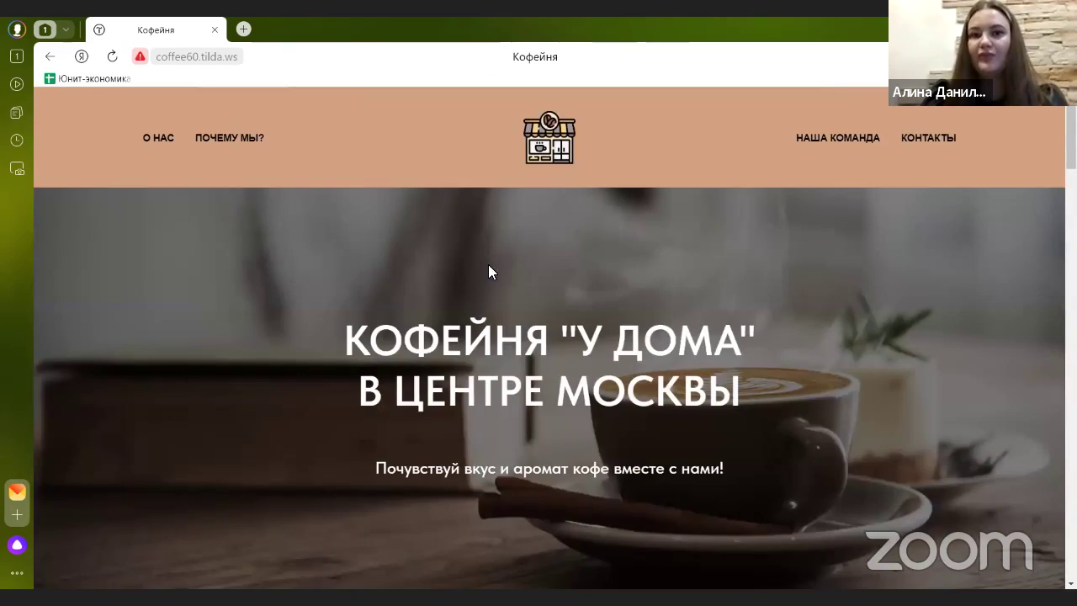
pyautogui.scroll(-20, 565, 261)
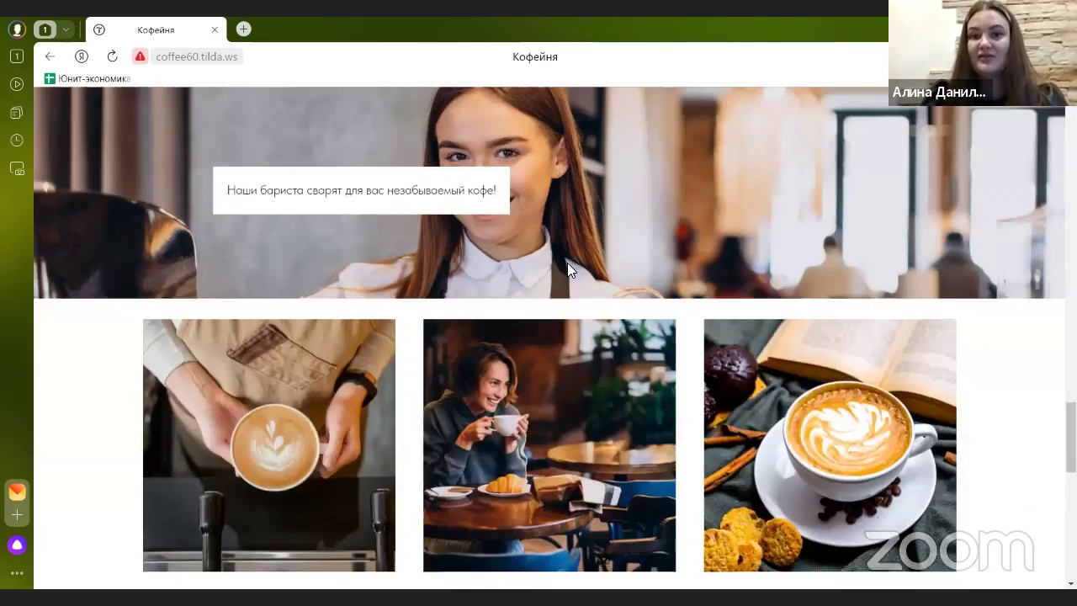
pyautogui.scroll(-10, 569, 269)
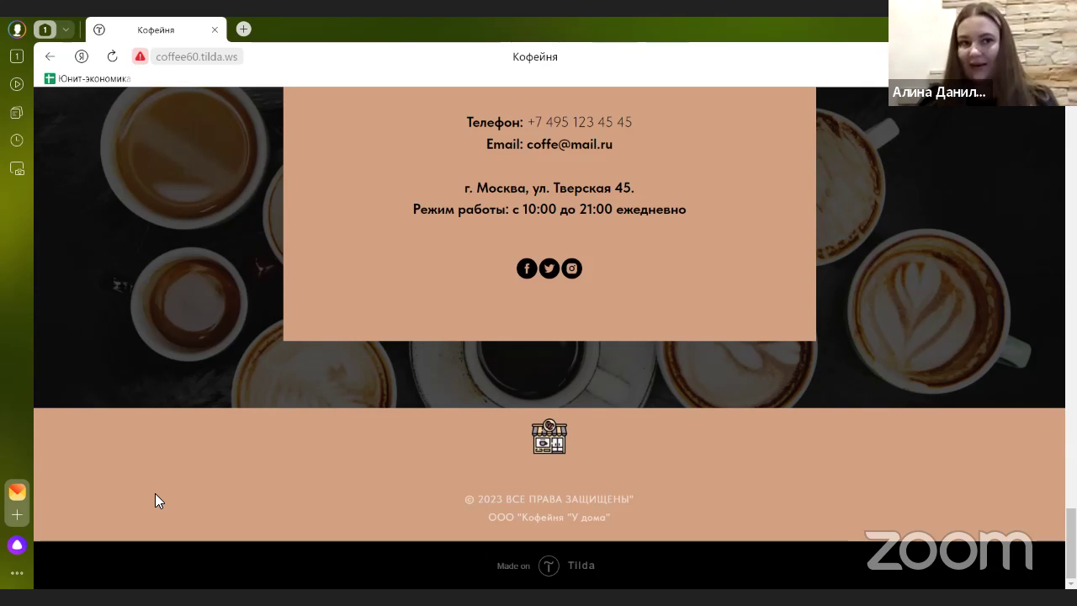
pyautogui.scroll(15, 358, 477)
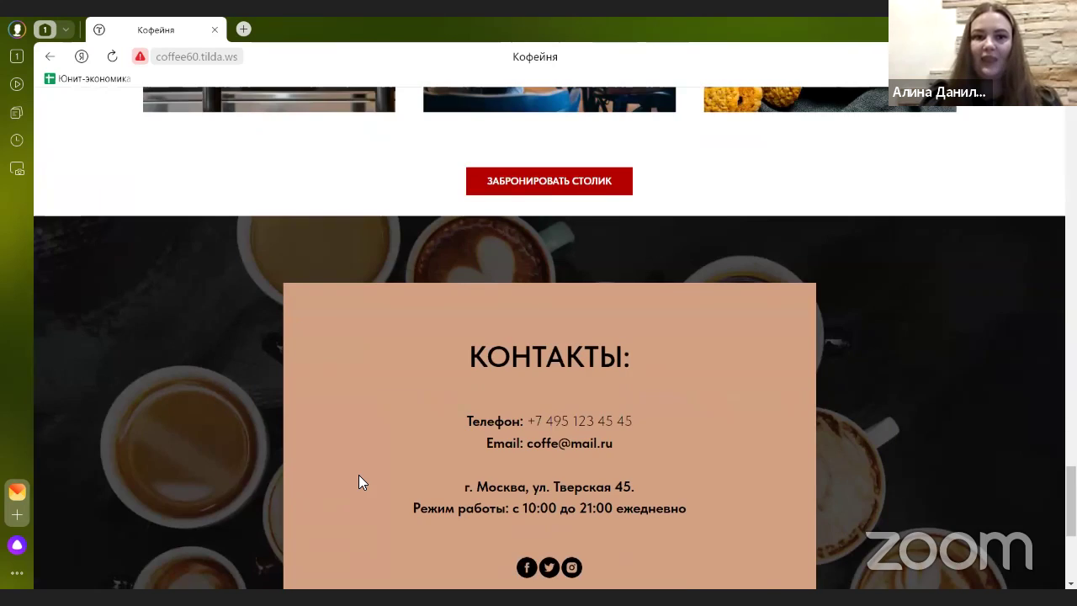
pyautogui.scroll(10, 365, 439)
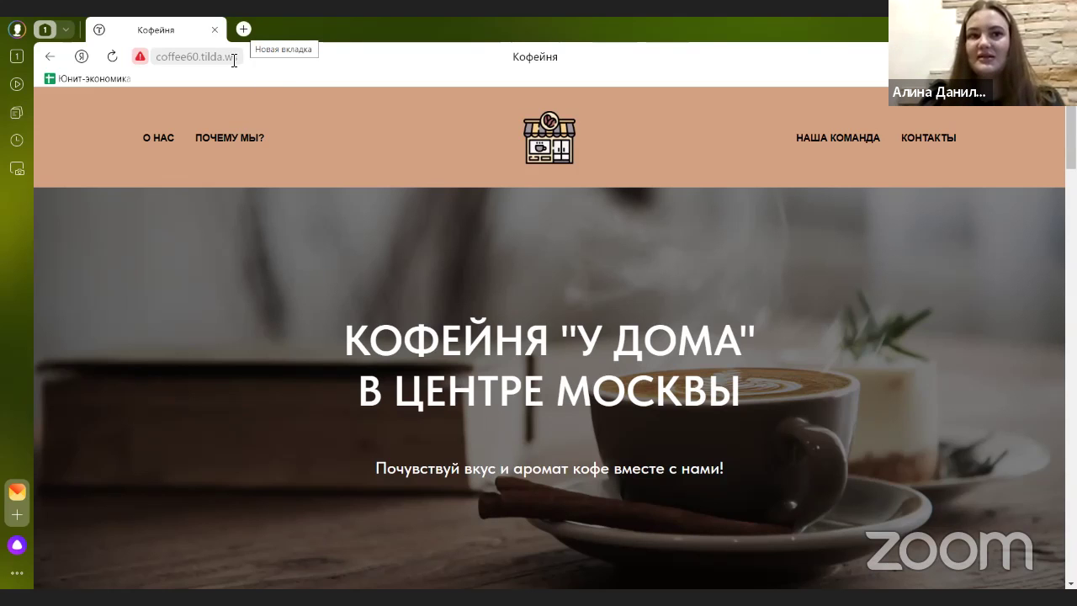
# - Open tilda.cc in a new tab via a Yandex search for тильда
pyautogui.hotkey('ctrl', 't')
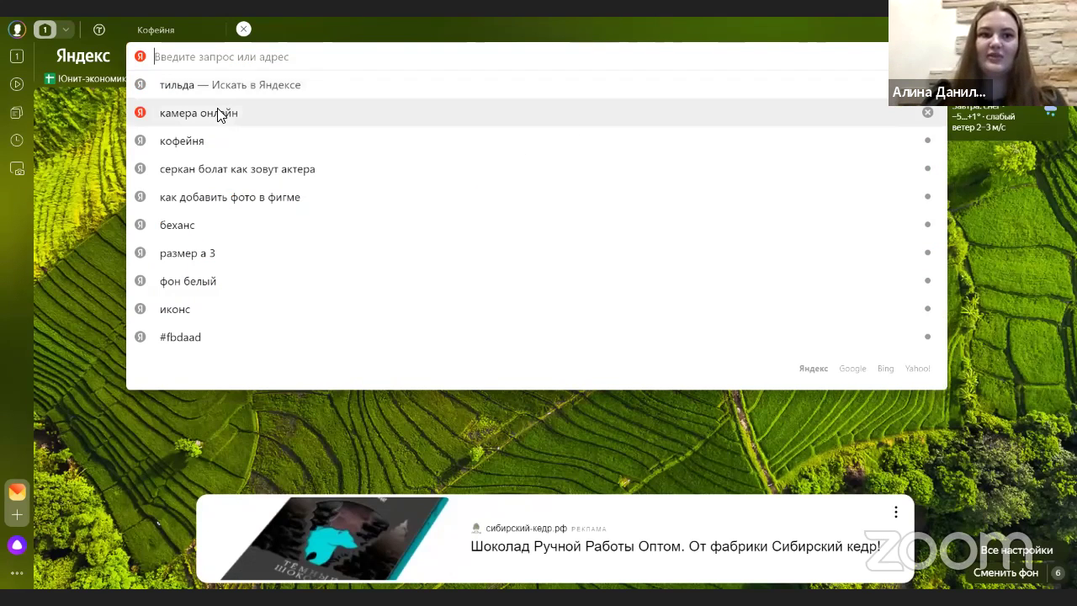
pyautogui.click(214, 95)
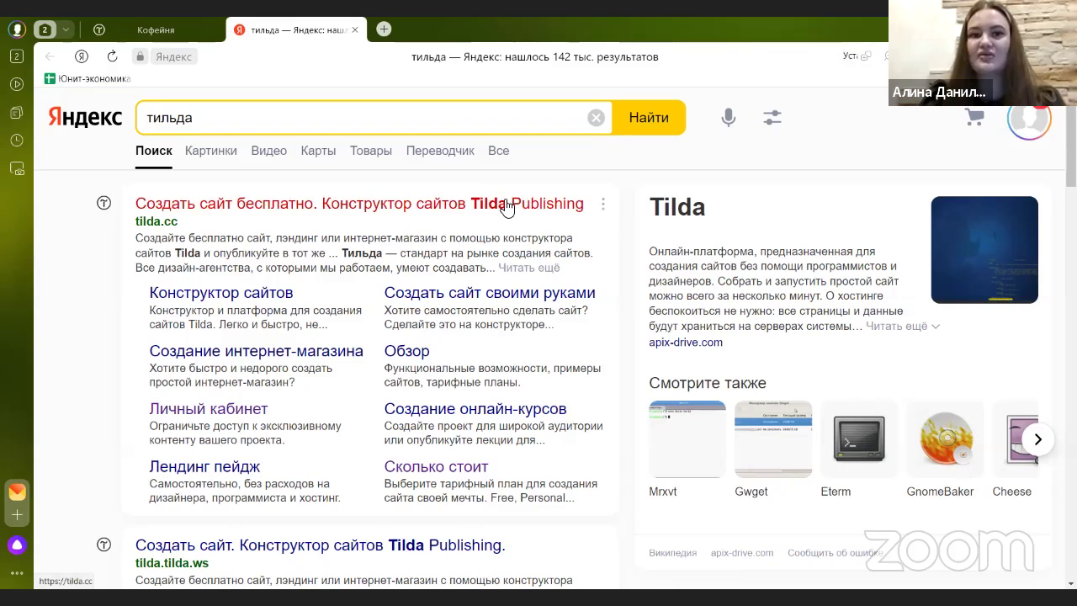
pyautogui.click(209, 211)
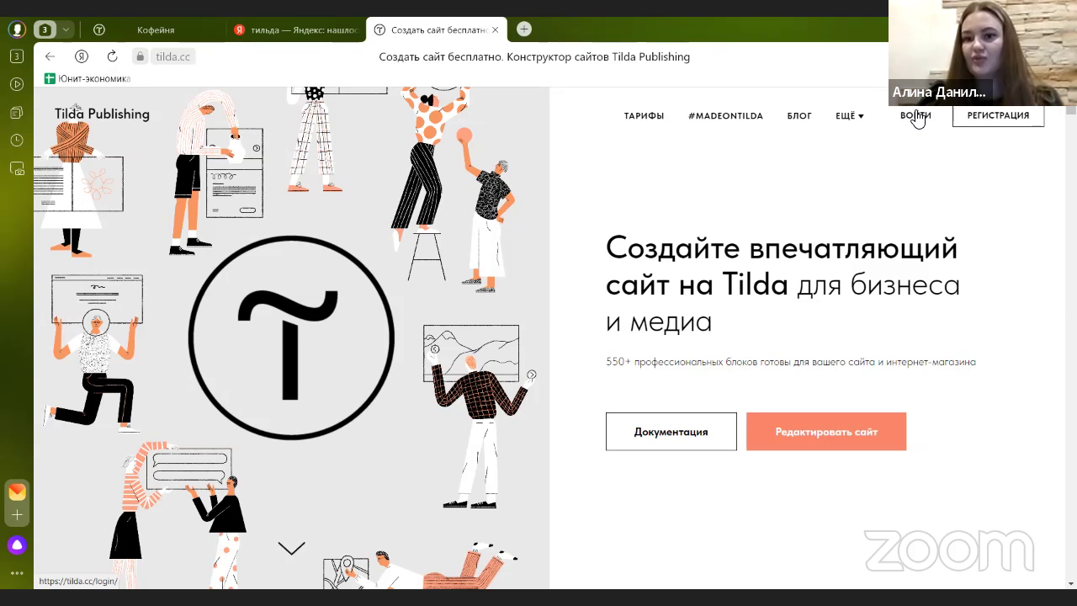
# - Log in to Tilda and open the coffee60.tilda.ws site project from Мои сайты
pyautogui.click(916, 115)
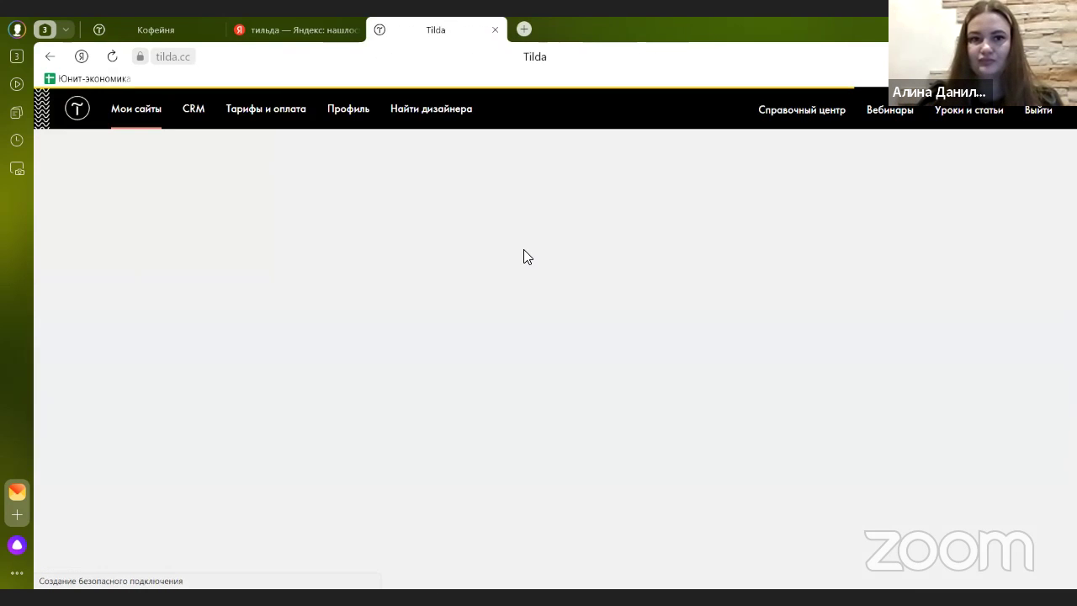
pyautogui.scroll(-3, 488, 270)
pyautogui.scroll(3, 483, 271)
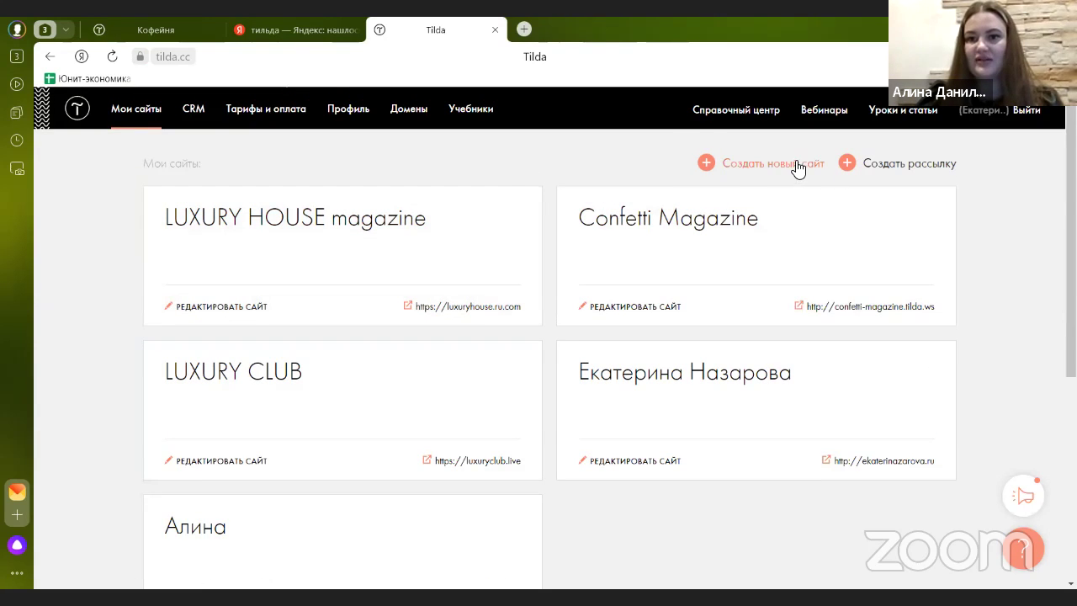
pyautogui.scroll(-5, 449, 211)
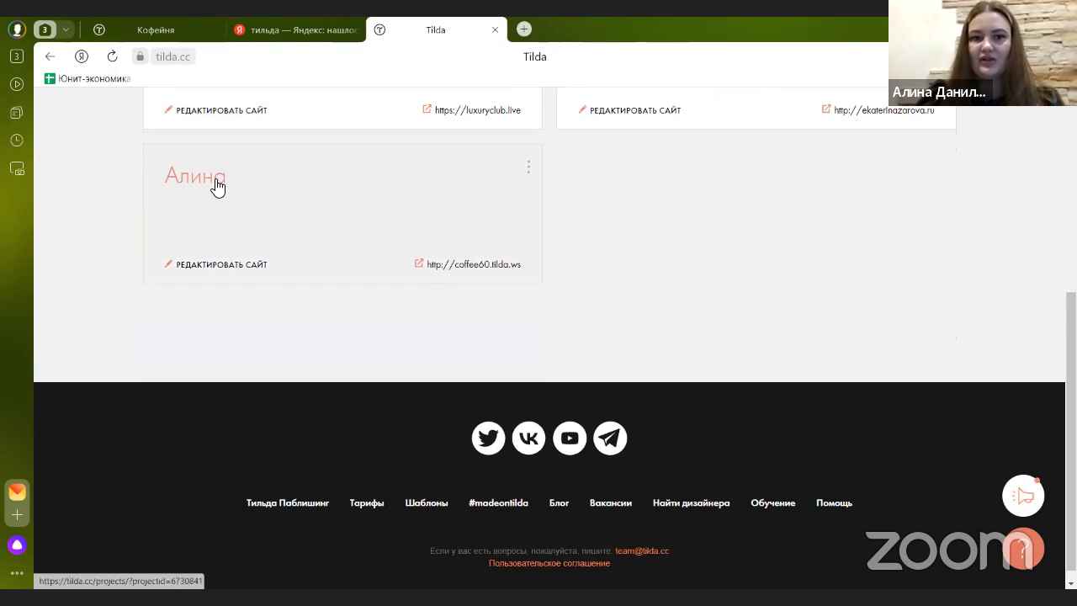
pyautogui.click(217, 187)
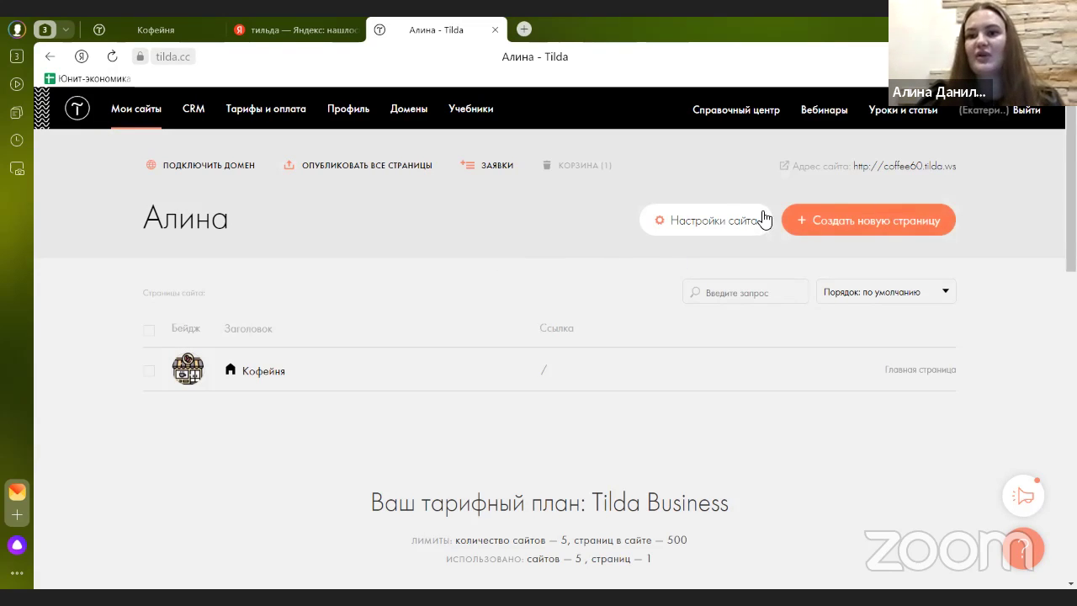
# - Create a new page in the coffee-shop site from the Пустая страница template
pyautogui.click(907, 223)
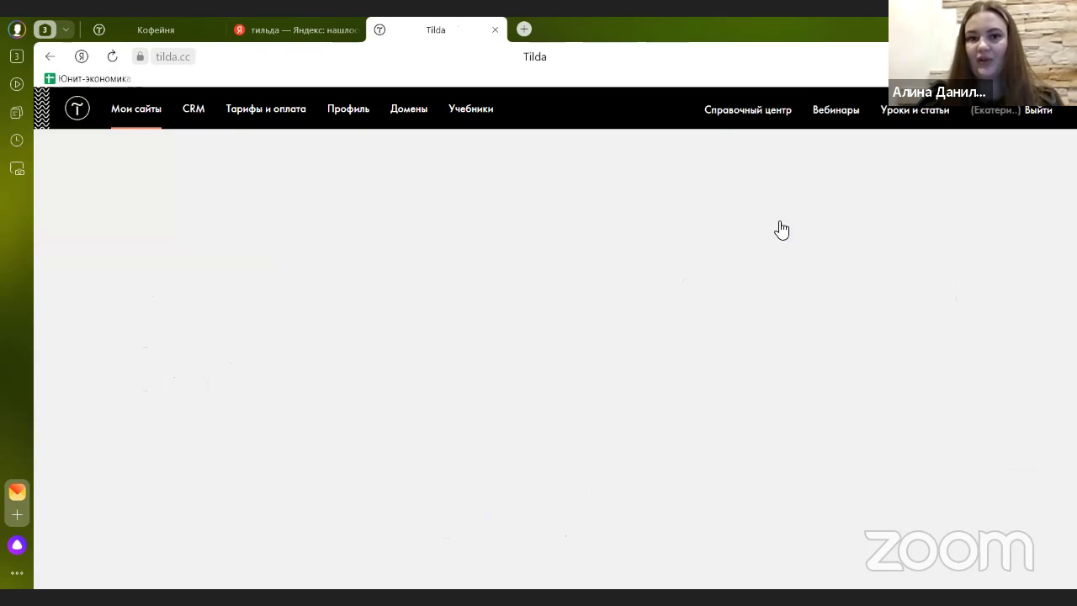
pyautogui.scroll(-3, 740, 215)
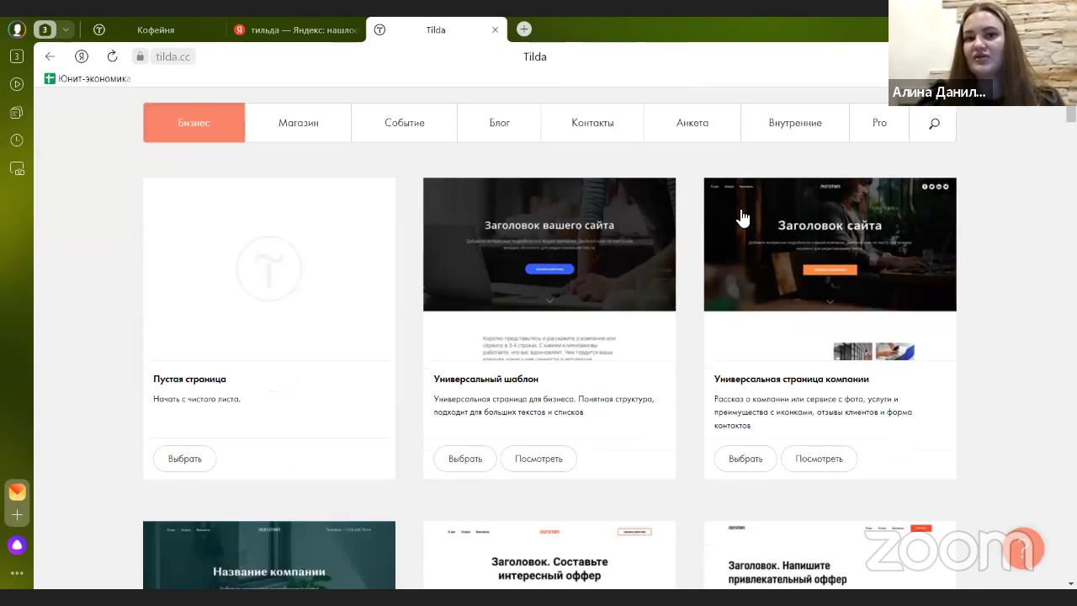
pyautogui.scroll(2, 673, 210)
pyautogui.scroll(-1, 635, 192)
pyautogui.scroll(-2, 636, 194)
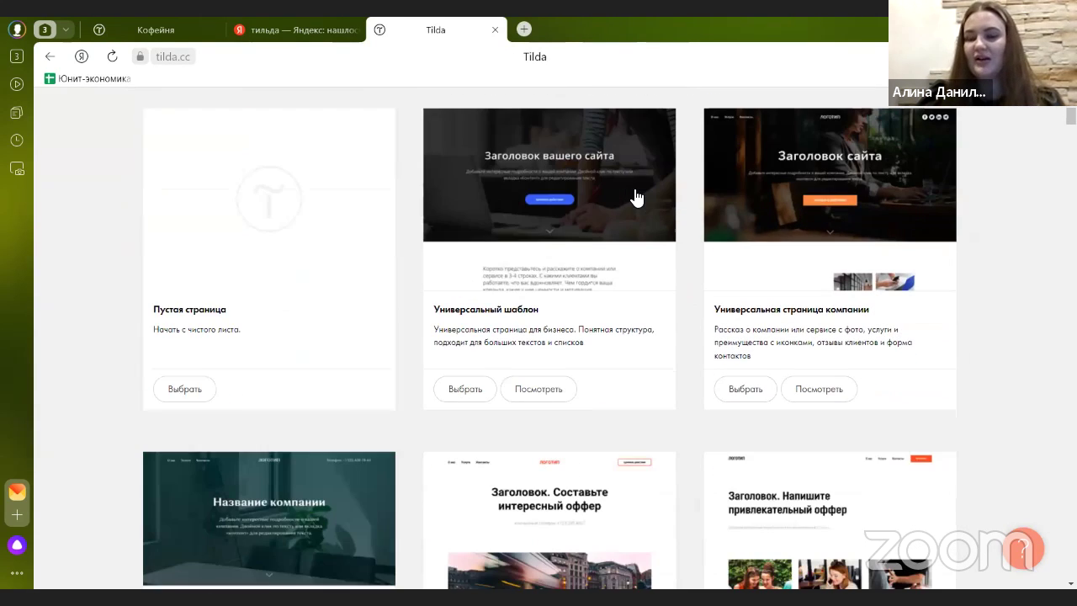
pyautogui.scroll(-4, 637, 189)
pyautogui.scroll(-7, 401, 240)
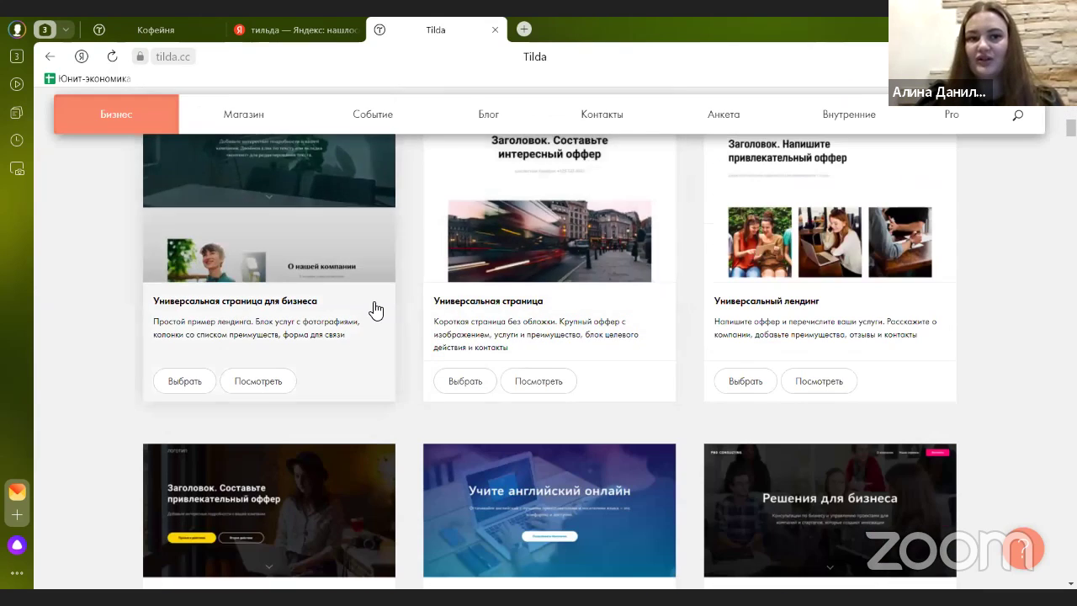
pyautogui.scroll(-4, 756, 283)
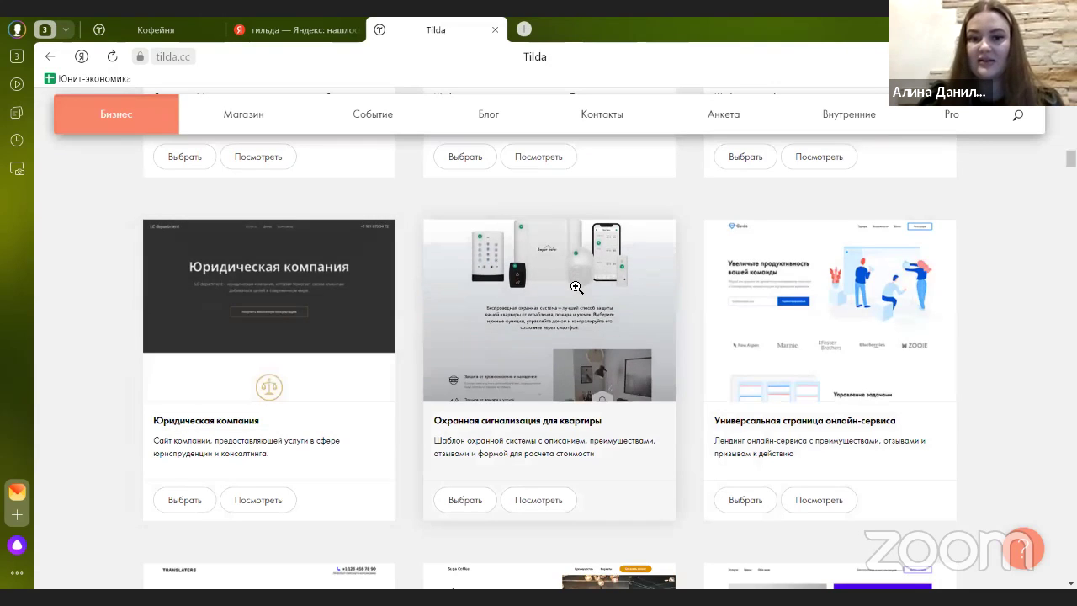
pyautogui.scroll(-4, 577, 287)
pyautogui.scroll(-3, 577, 287)
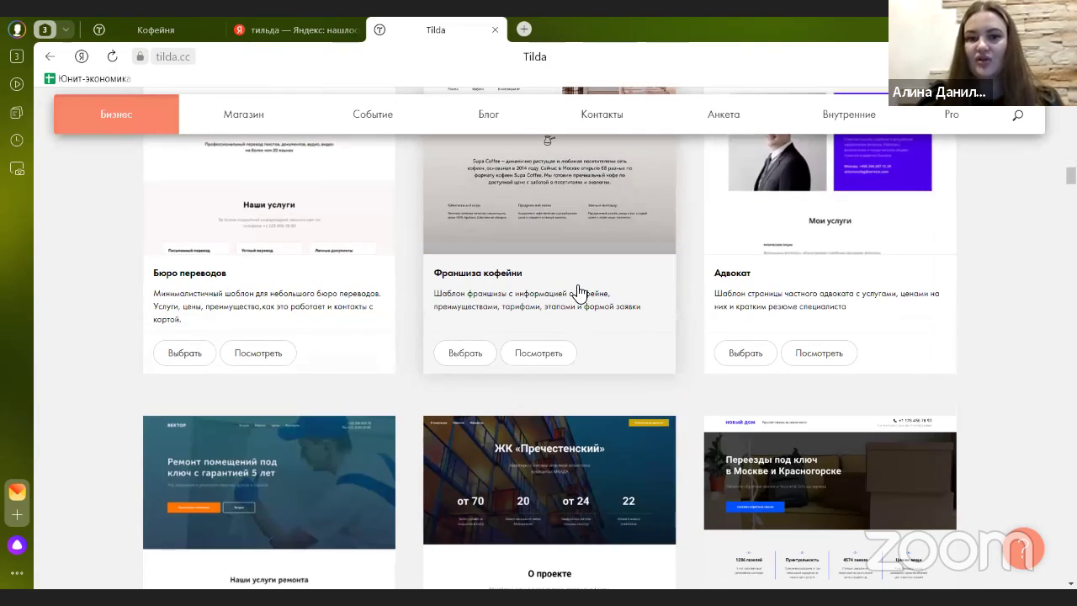
pyautogui.scroll(-1, 581, 307)
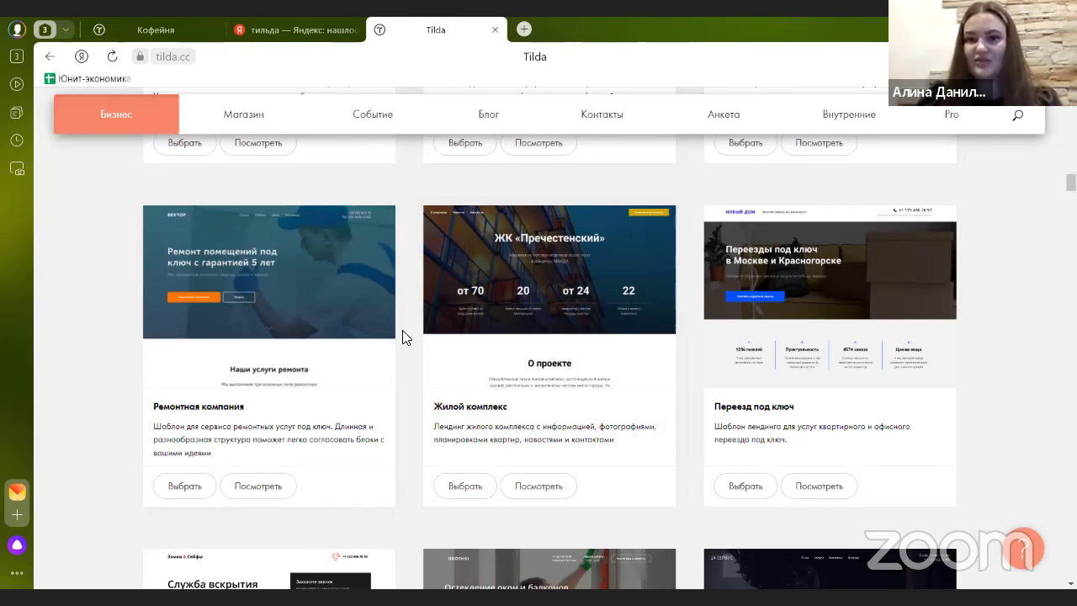
pyautogui.scroll(-3, 484, 286)
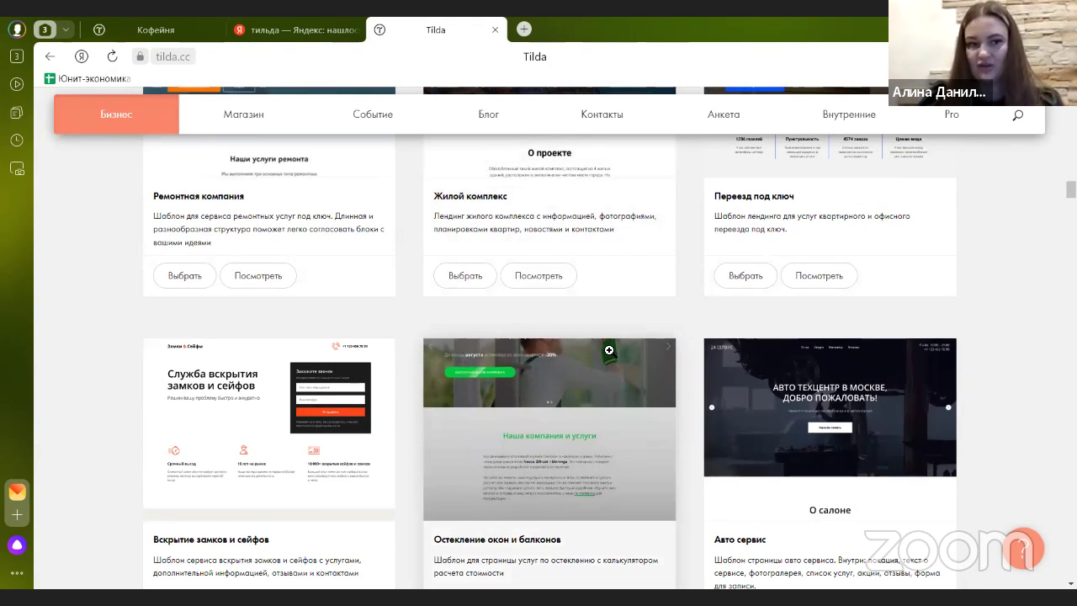
pyautogui.scroll(15, 609, 349)
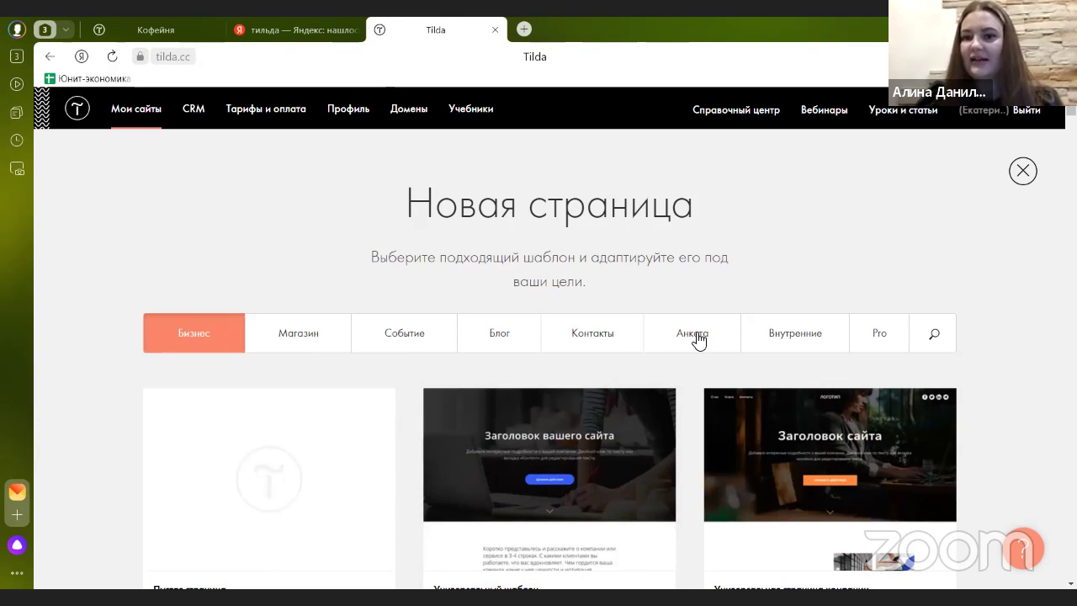
pyautogui.scroll(-3, 582, 353)
pyautogui.scroll(2, 418, 353)
pyautogui.scroll(2, 293, 329)
pyautogui.scroll(-2, 280, 324)
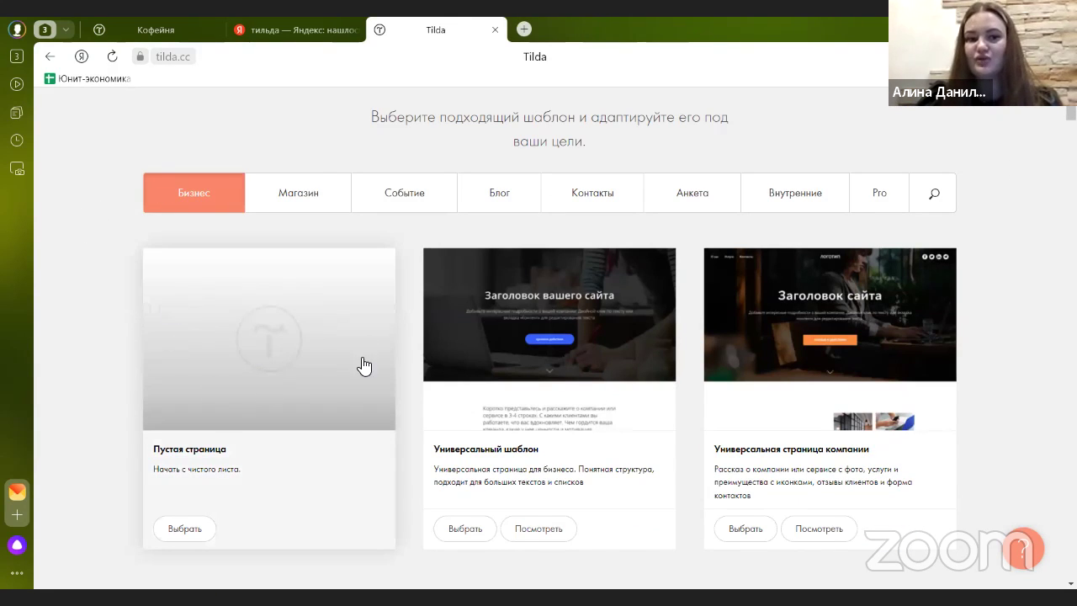
pyautogui.click(280, 351)
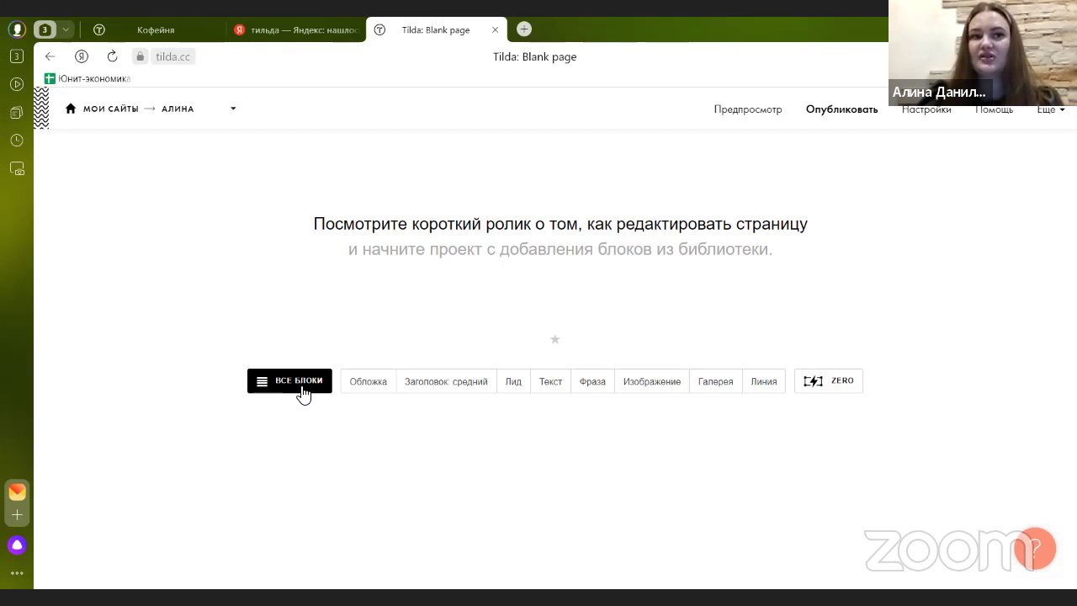
# - Check the published Кофейня site, then return to the new page's editor
pyautogui.moveTo(192, 49)
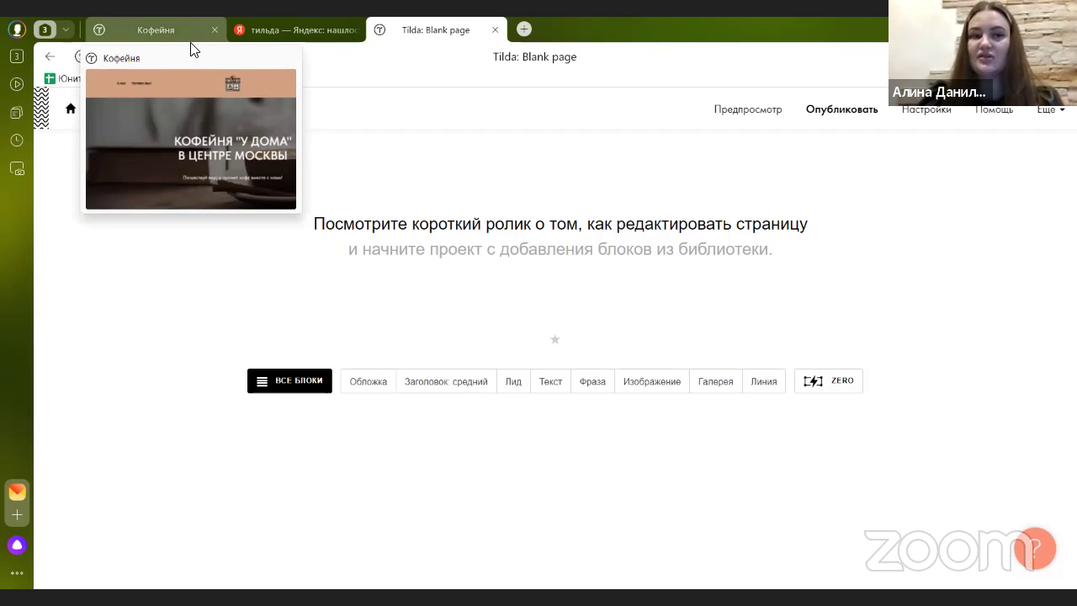
pyautogui.click(190, 44)
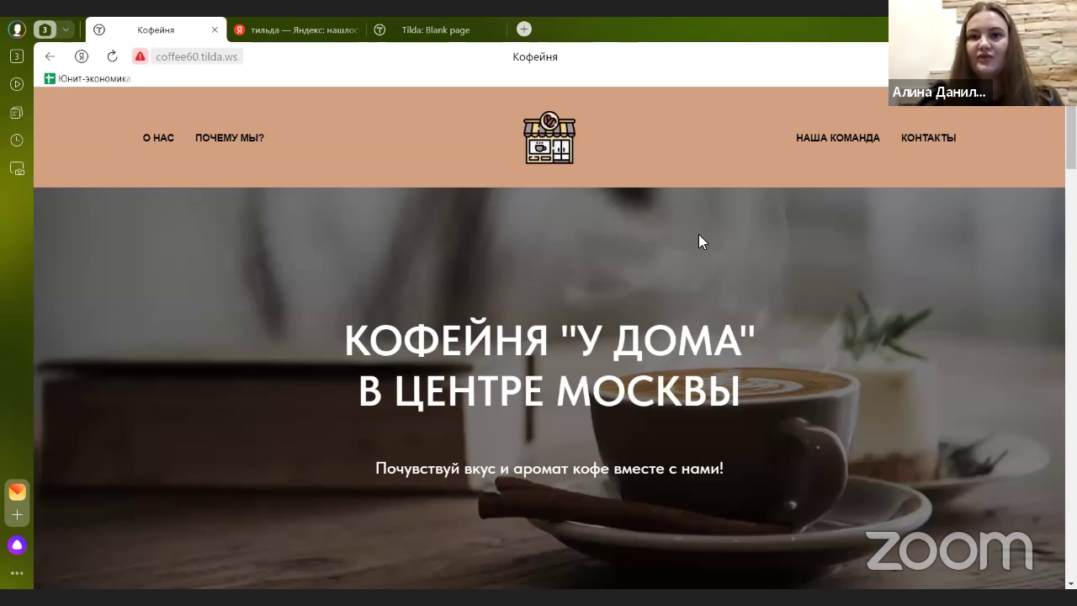
pyautogui.click(389, 43)
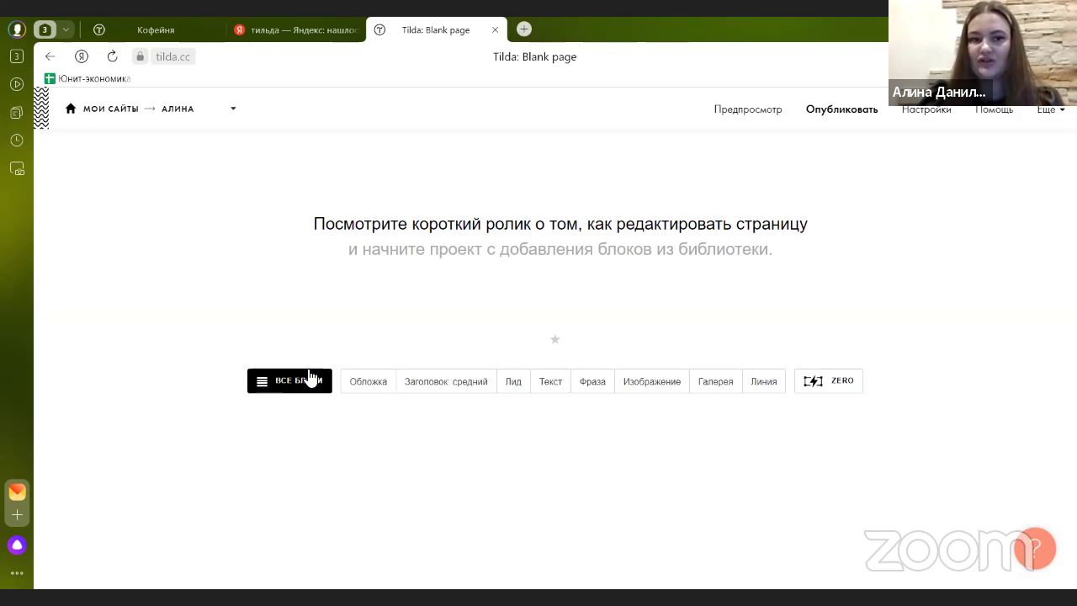
# - Open the block library's Меню category and find the ME202 centred-logo menu
pyautogui.click(278, 389)
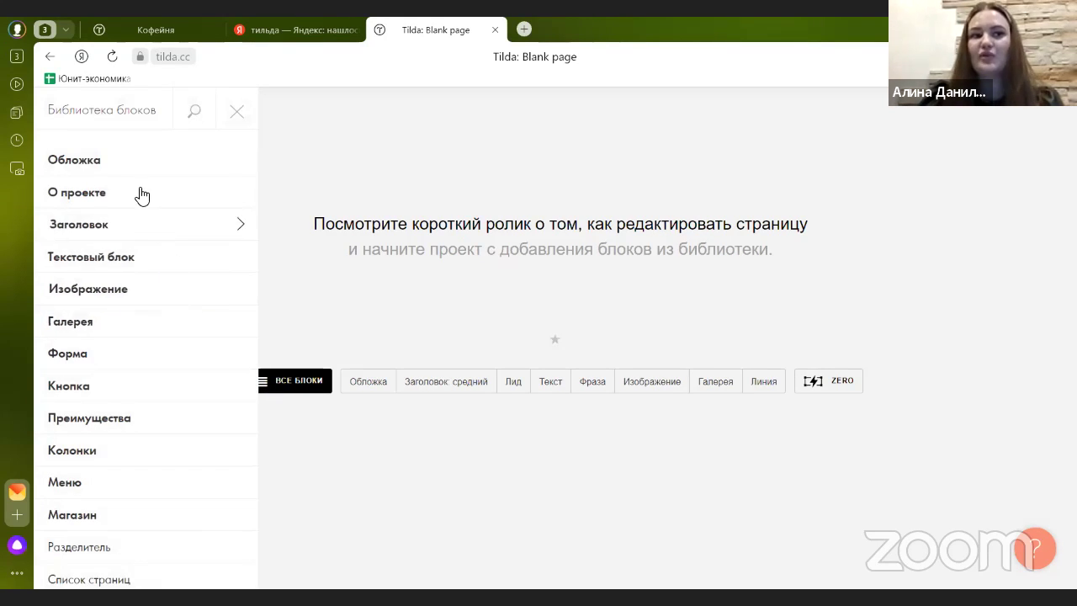
pyautogui.scroll(-6, 139, 200)
pyautogui.scroll(6, 101, 312)
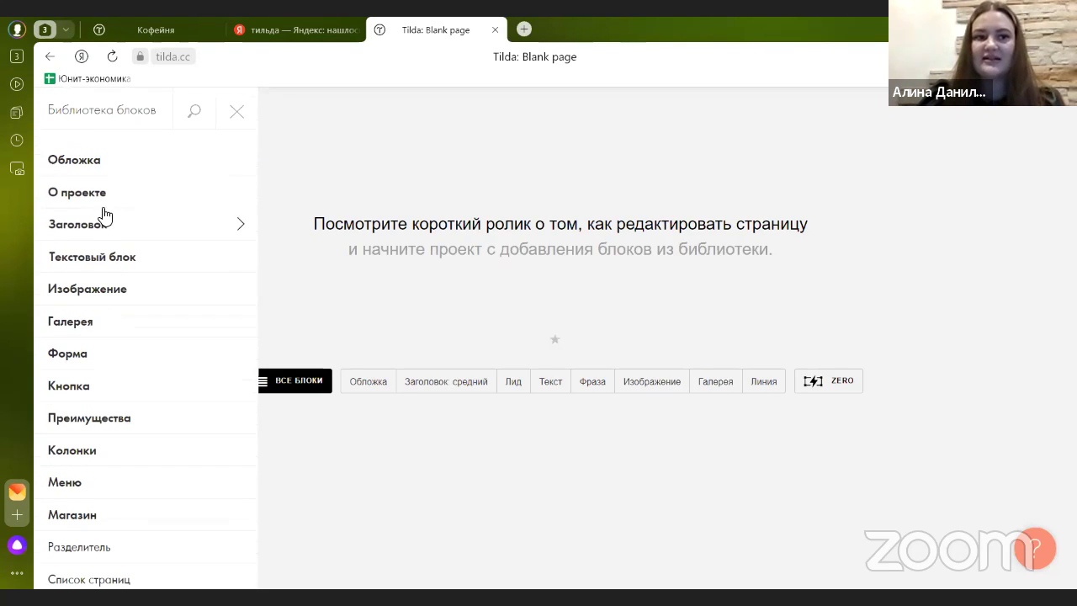
pyautogui.scroll(-5, 105, 244)
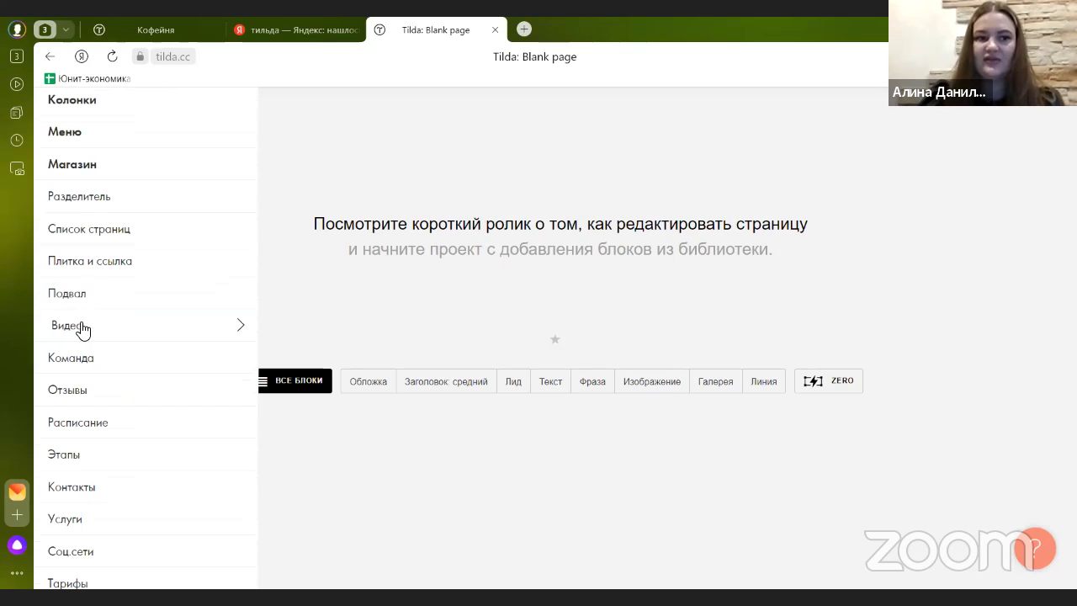
pyautogui.scroll(-3, 84, 308)
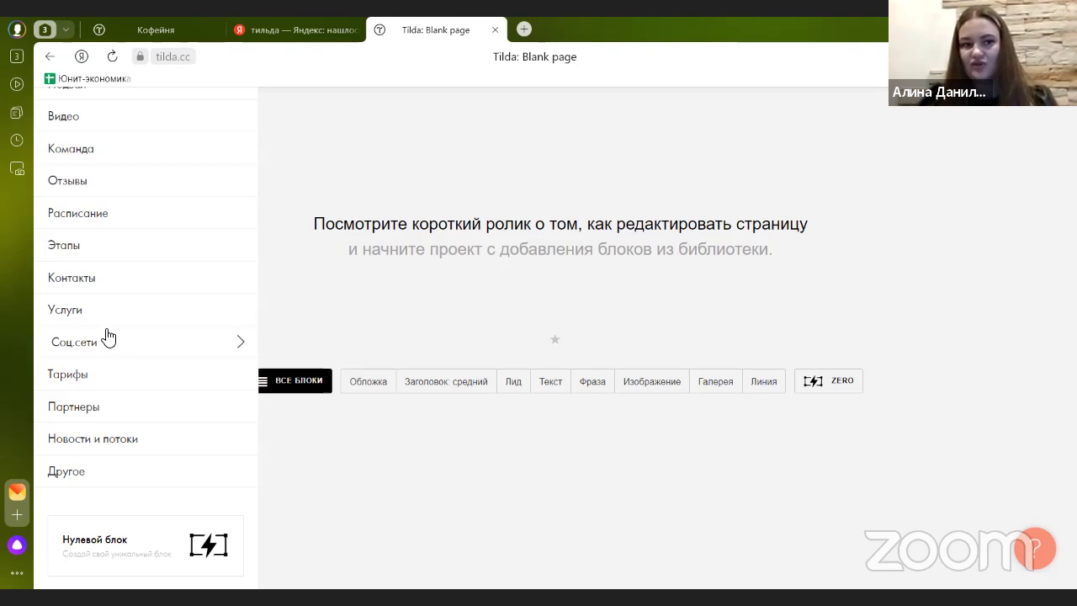
pyautogui.scroll(6, 109, 337)
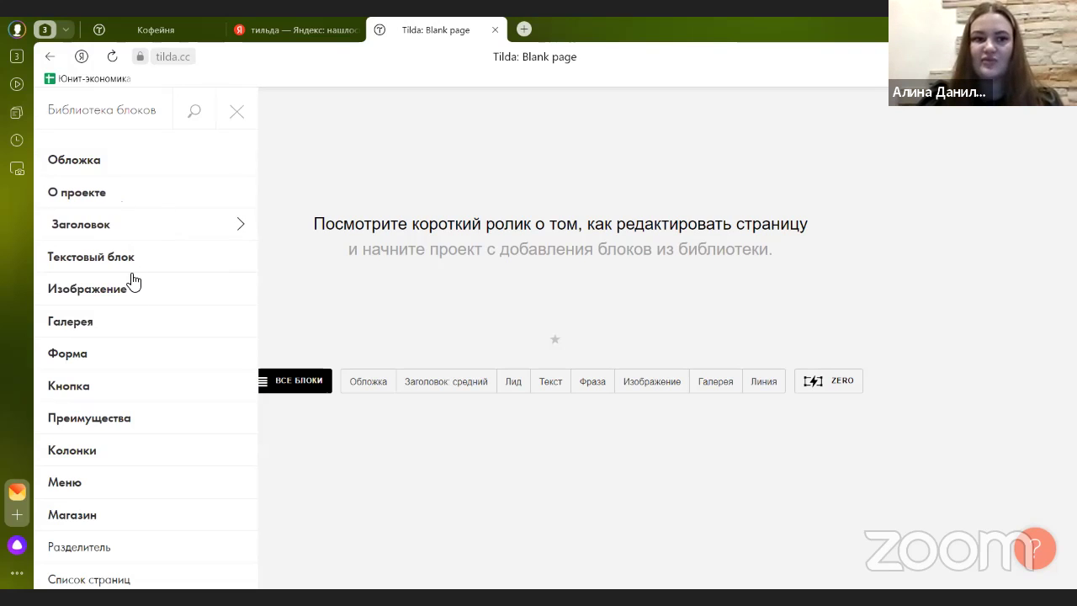
pyautogui.scroll(-1, 110, 383)
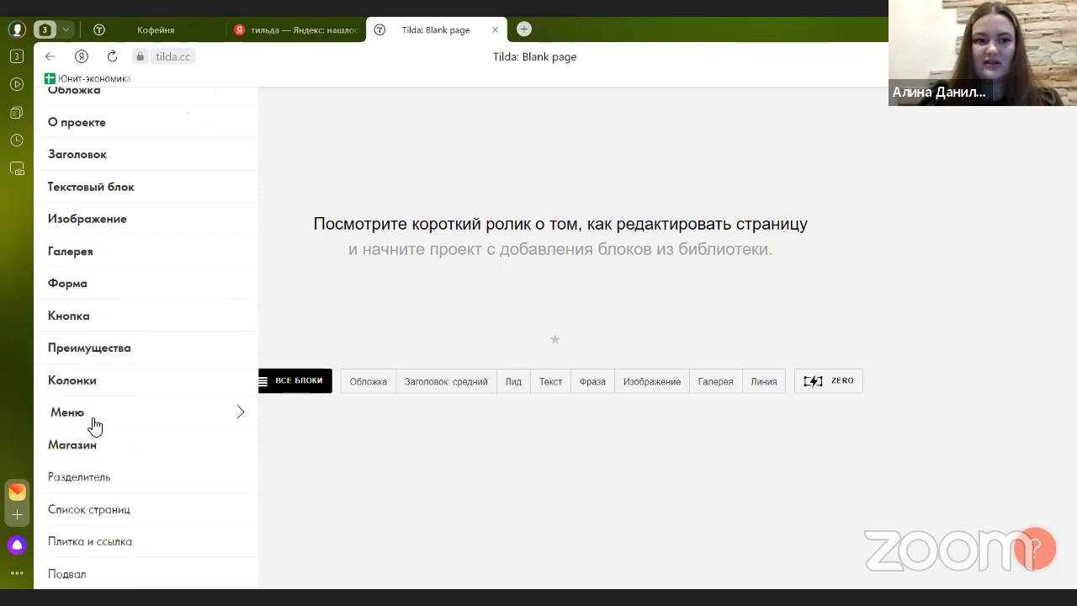
pyautogui.click(92, 418)
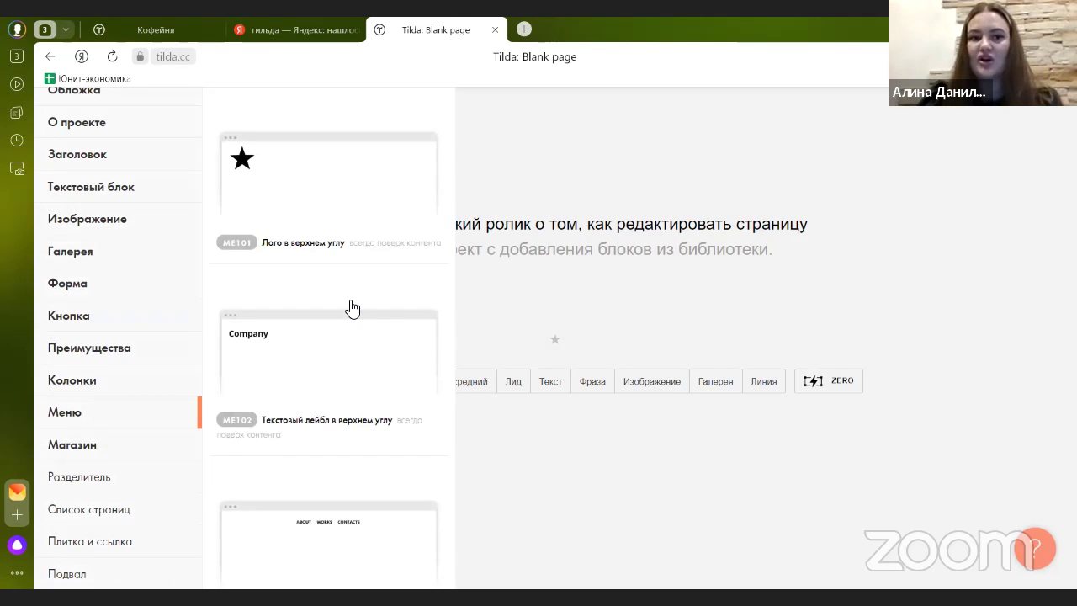
pyautogui.scroll(-2, 352, 309)
pyautogui.scroll(-6, 352, 309)
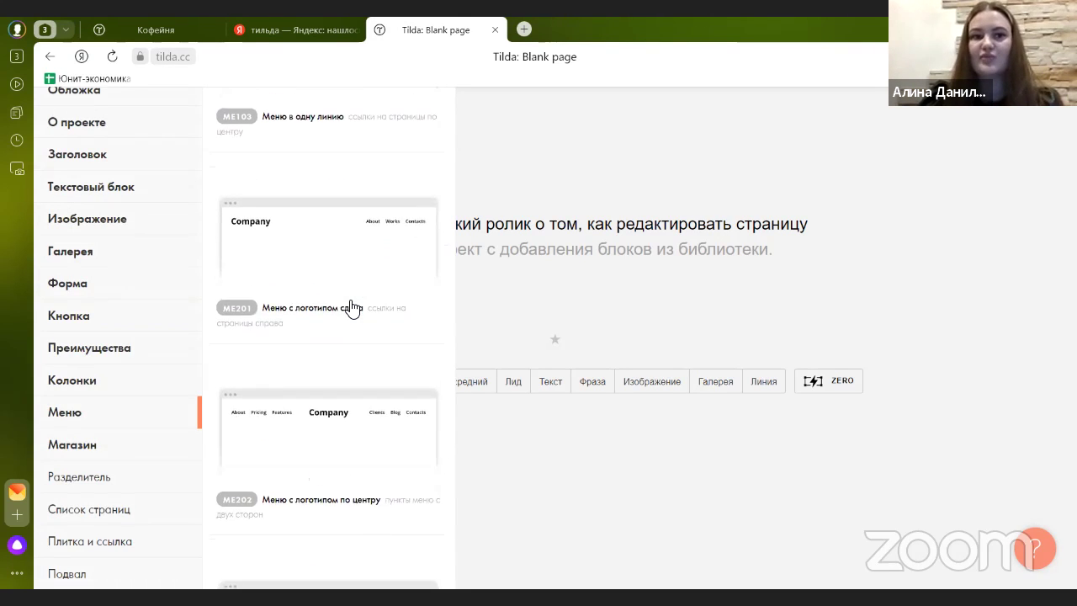
pyautogui.scroll(-1, 352, 309)
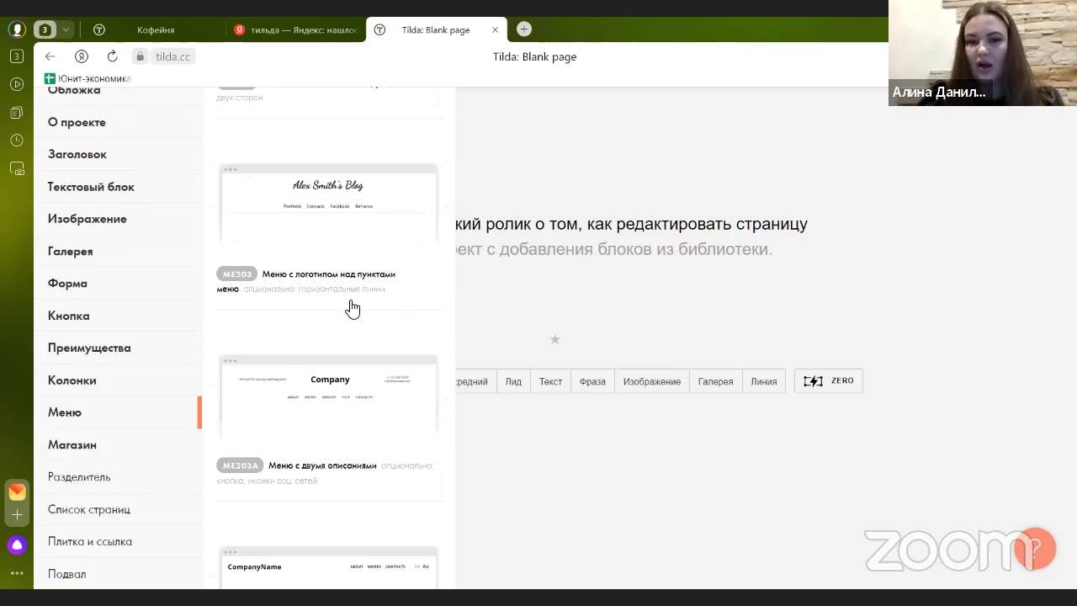
pyautogui.scroll(2, 353, 309)
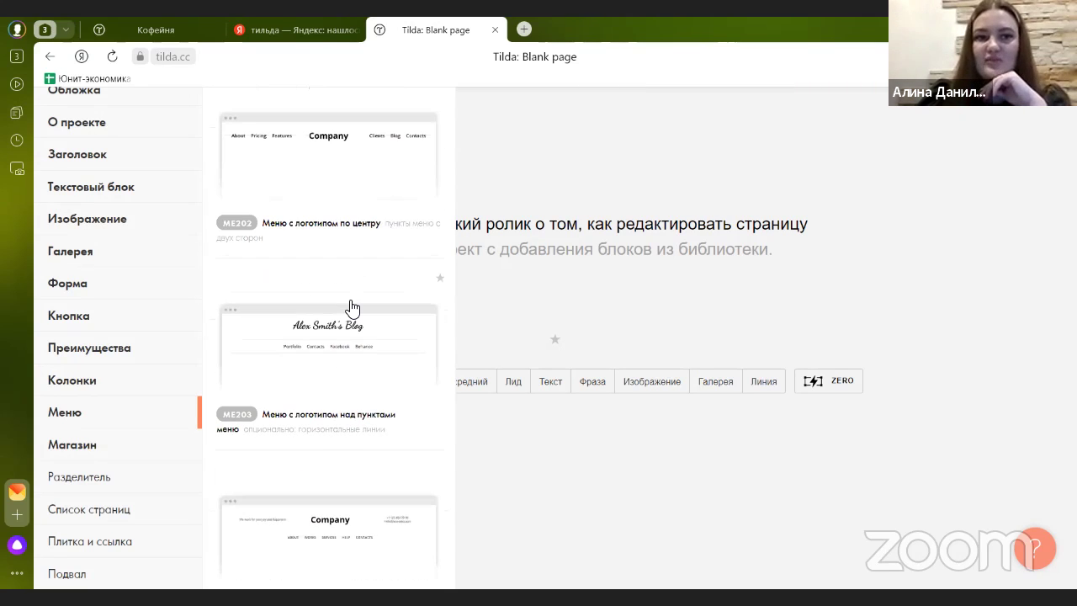
pyautogui.scroll(1, 352, 309)
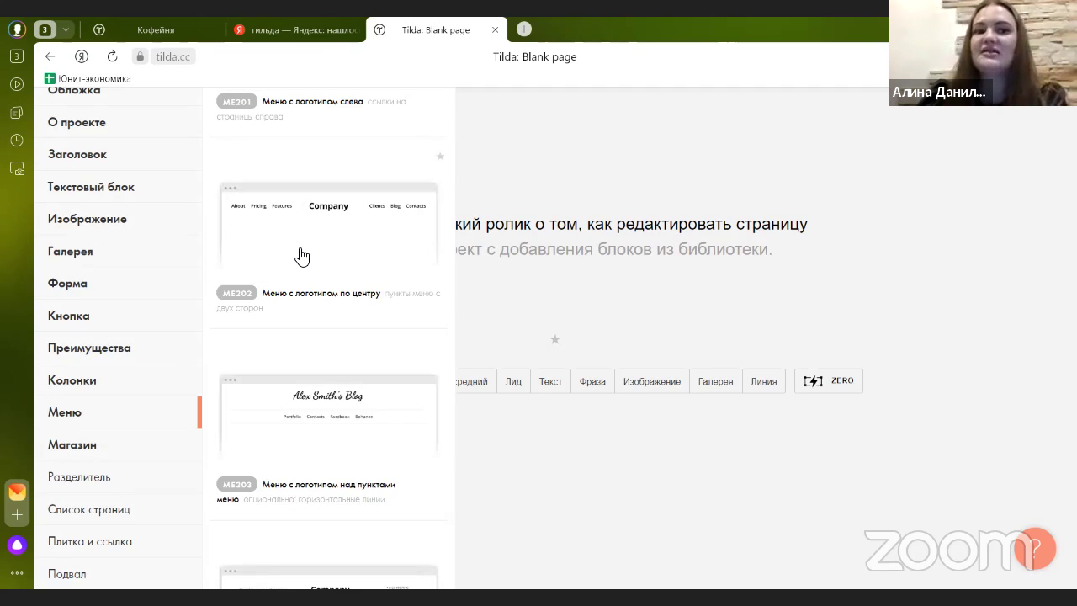
pyautogui.scroll(-8, 307, 282)
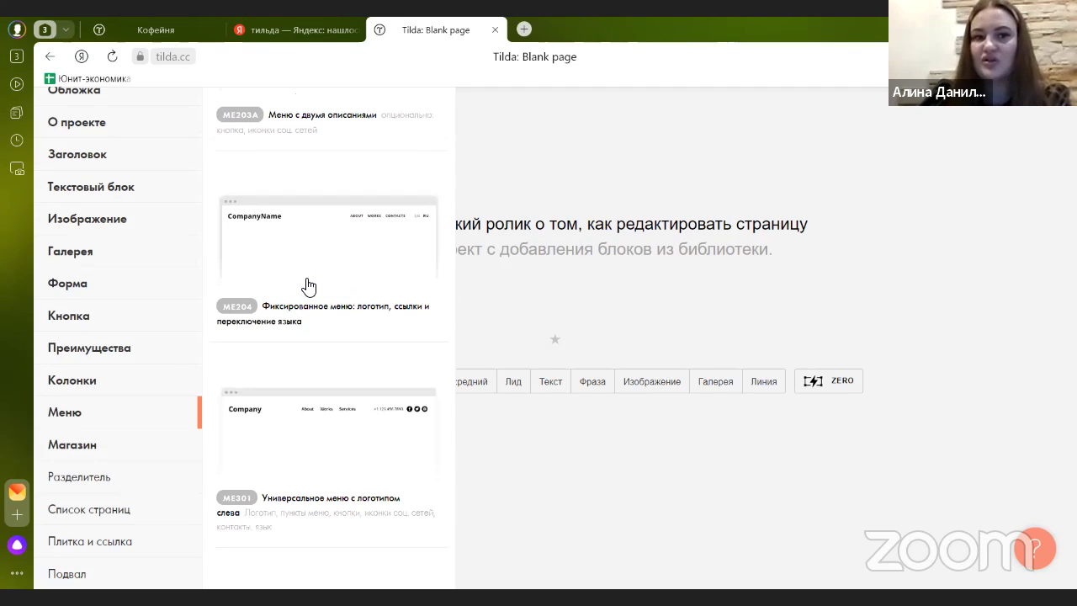
pyautogui.scroll(7, 308, 284)
pyautogui.scroll(2, 312, 290)
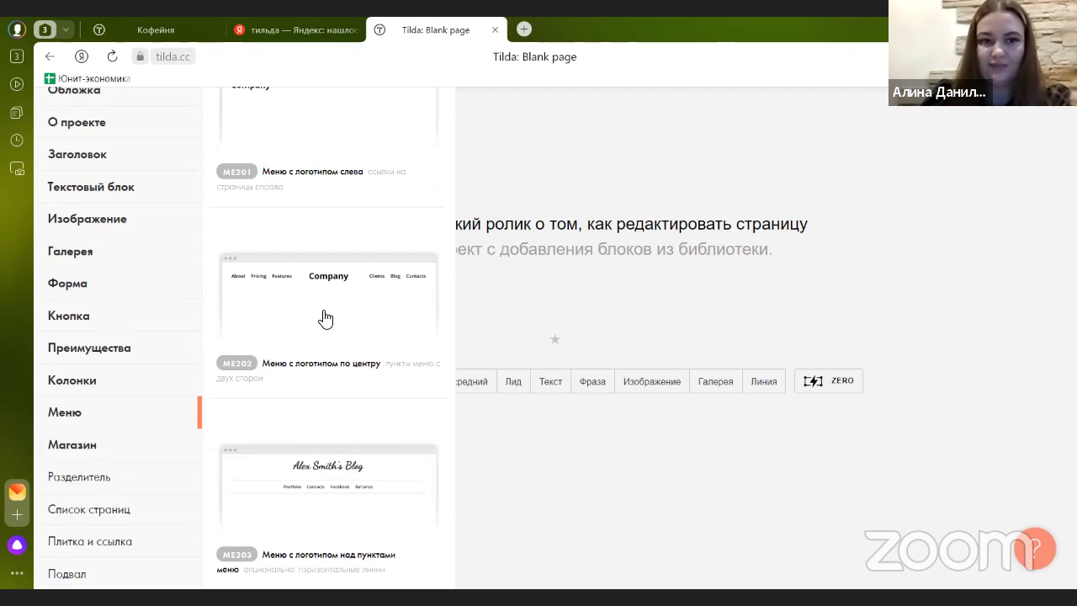
# - Add the ME202 centred-logo menu block to the top of the blank page
pyautogui.click(326, 318)
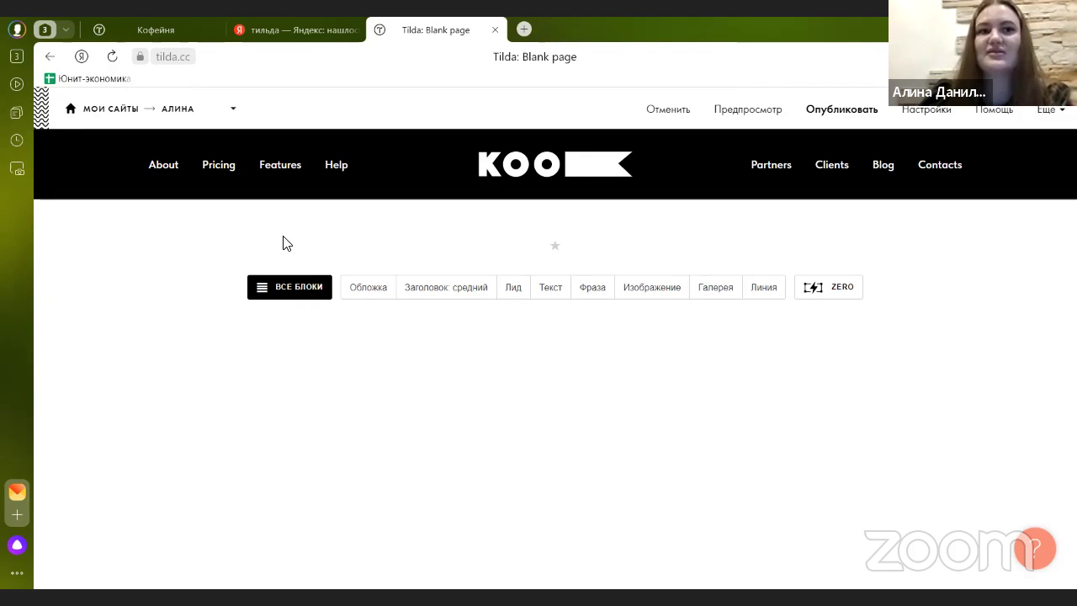
pyautogui.moveTo(536, 196)
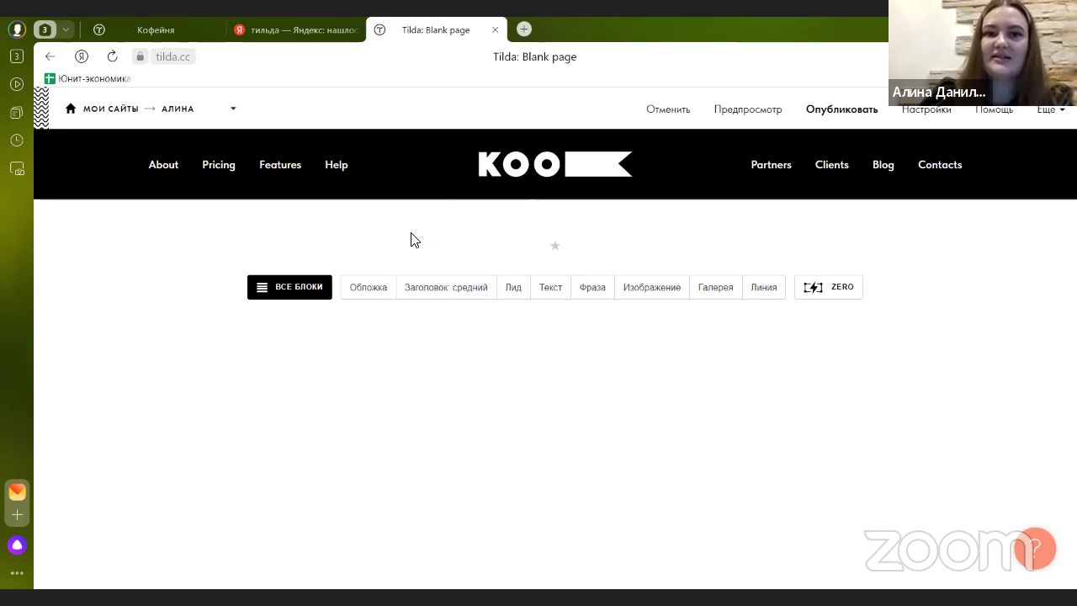
pyautogui.moveTo(389, 162)
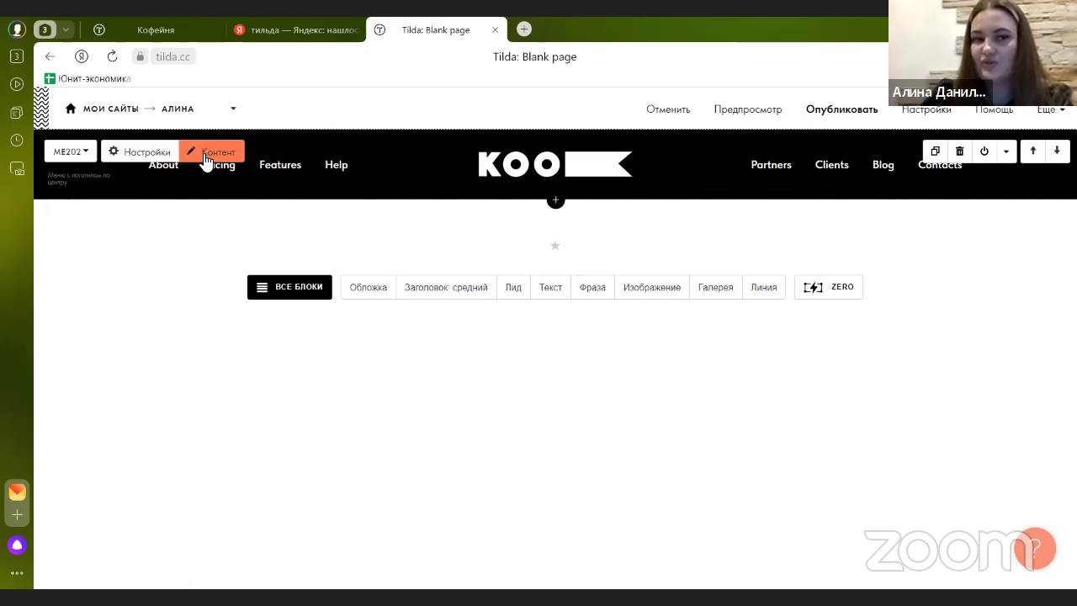
# - Rename the first menu item from About to О нас in the item list
pyautogui.click(205, 154)
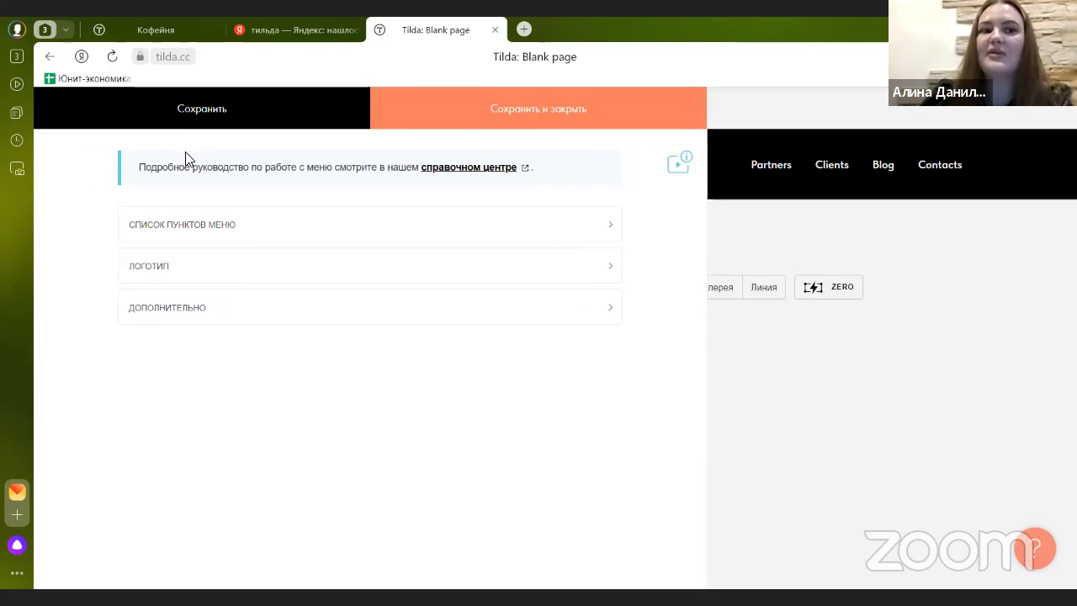
pyautogui.click(223, 231)
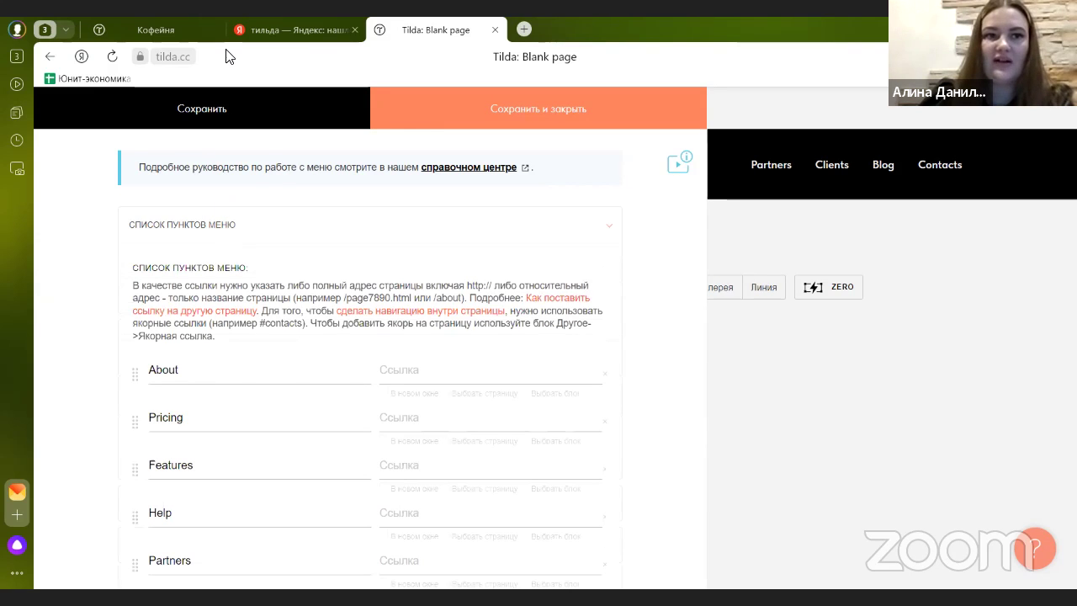
pyautogui.click(194, 30)
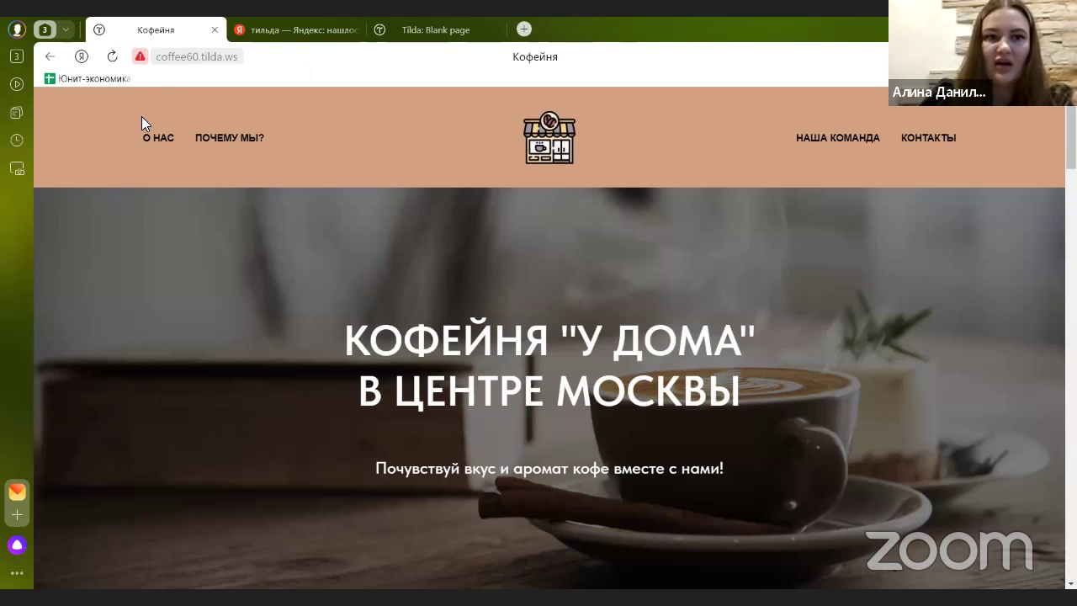
pyautogui.click(412, 32)
pyautogui.moveTo(204, 367); pyautogui.dragTo(103, 356)
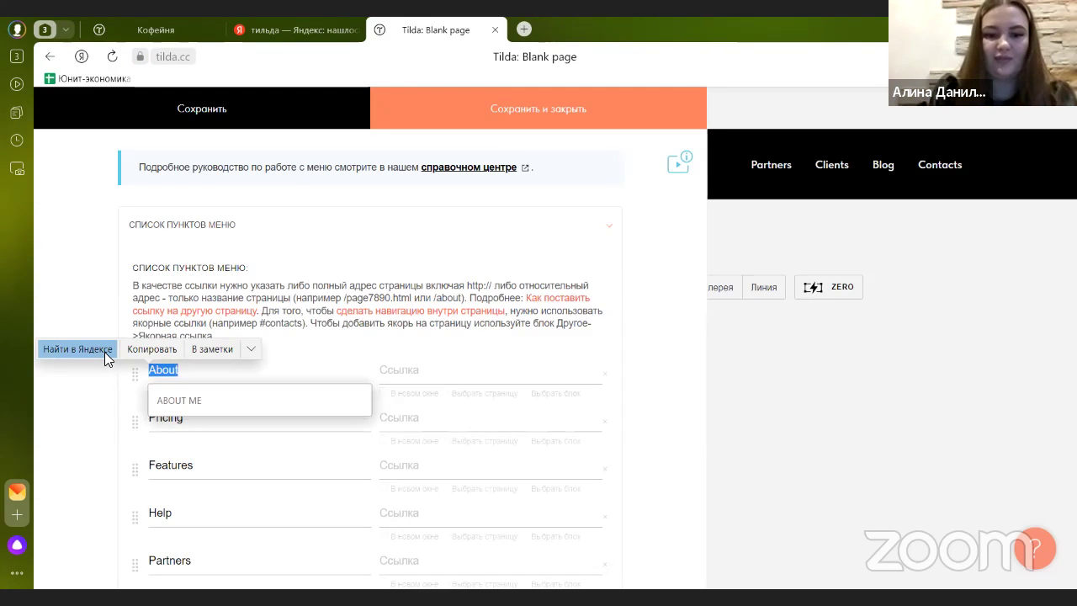
pyautogui.write('О нас')
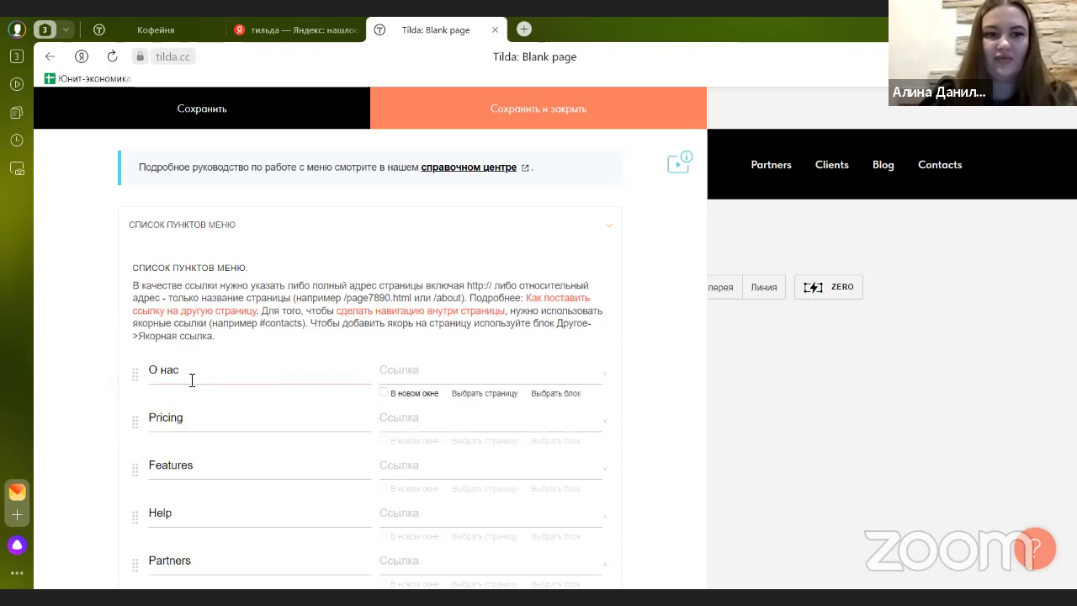
# - Rename Pricing, Features and Help to ПОЧЕМУ МЫ?, Наша команда and Контакты
pyautogui.moveTo(189, 418); pyautogui.dragTo(137, 421)
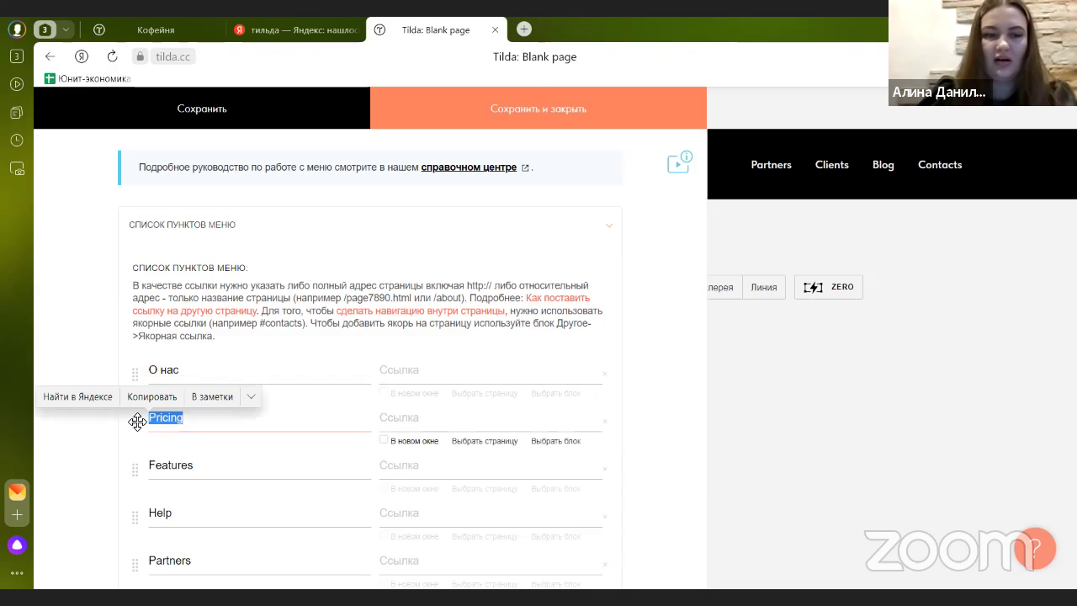
pyautogui.hotkey('ctrl', 'Tab')
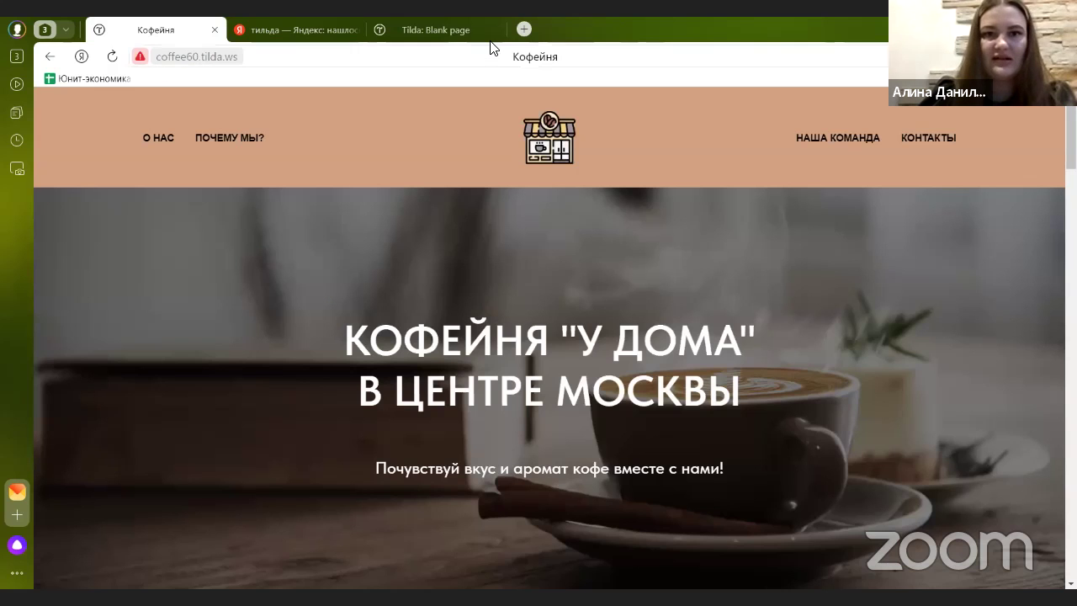
pyautogui.click(481, 38)
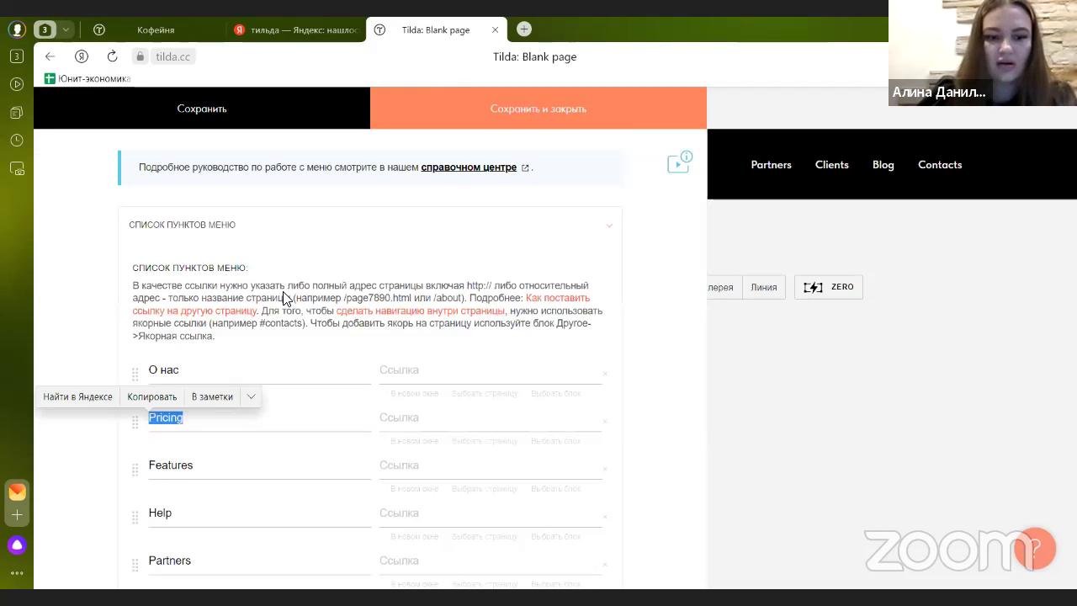
pyautogui.write('Почеу')
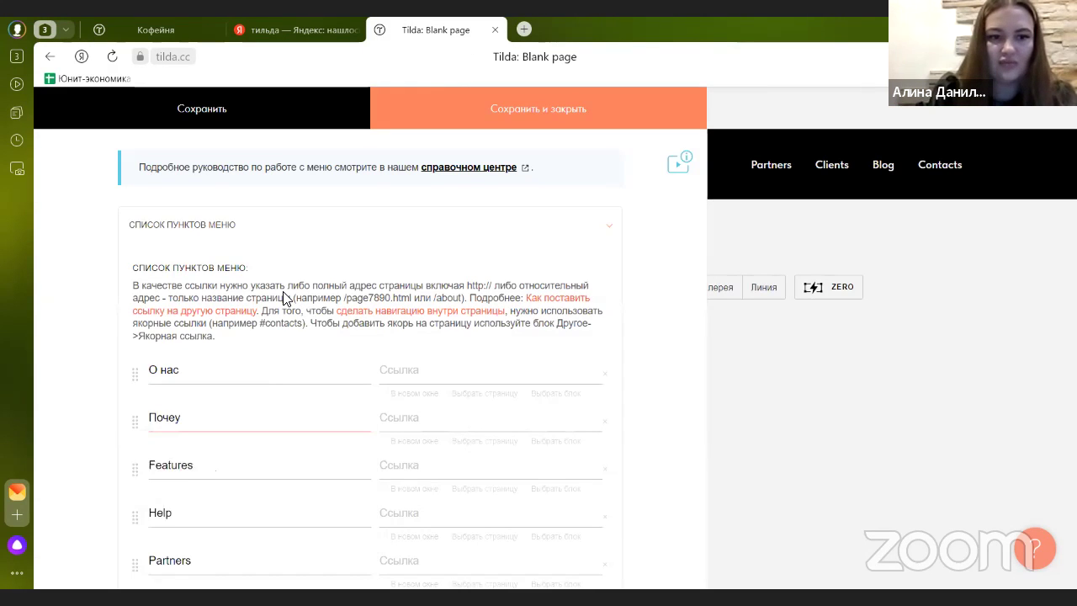
pyautogui.click(230, 474)
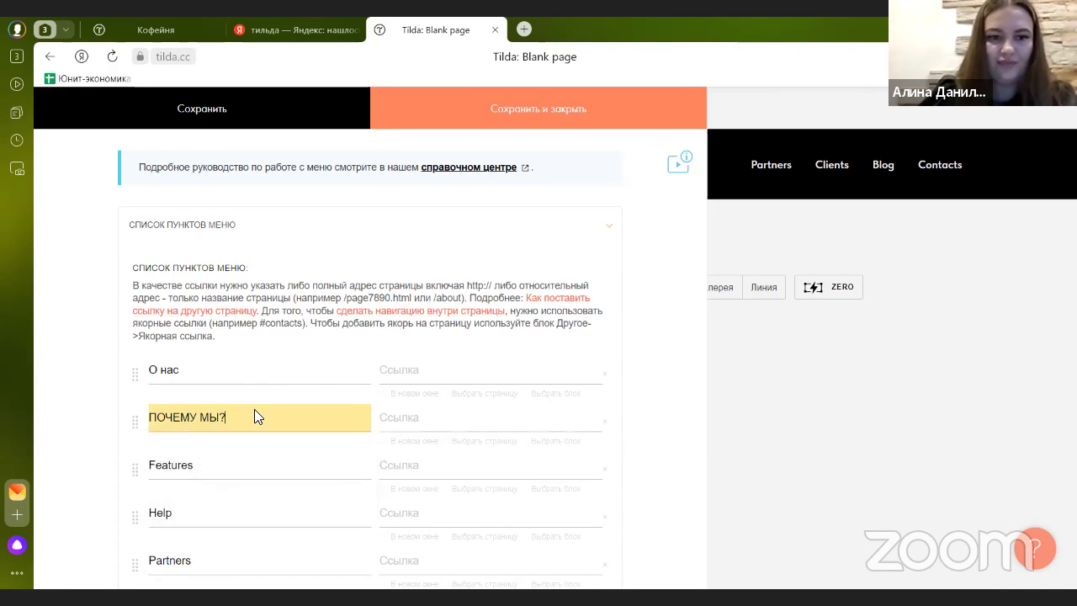
pyautogui.scroll(-2, 211, 351)
pyautogui.moveTo(199, 326); pyautogui.dragTo(137, 322)
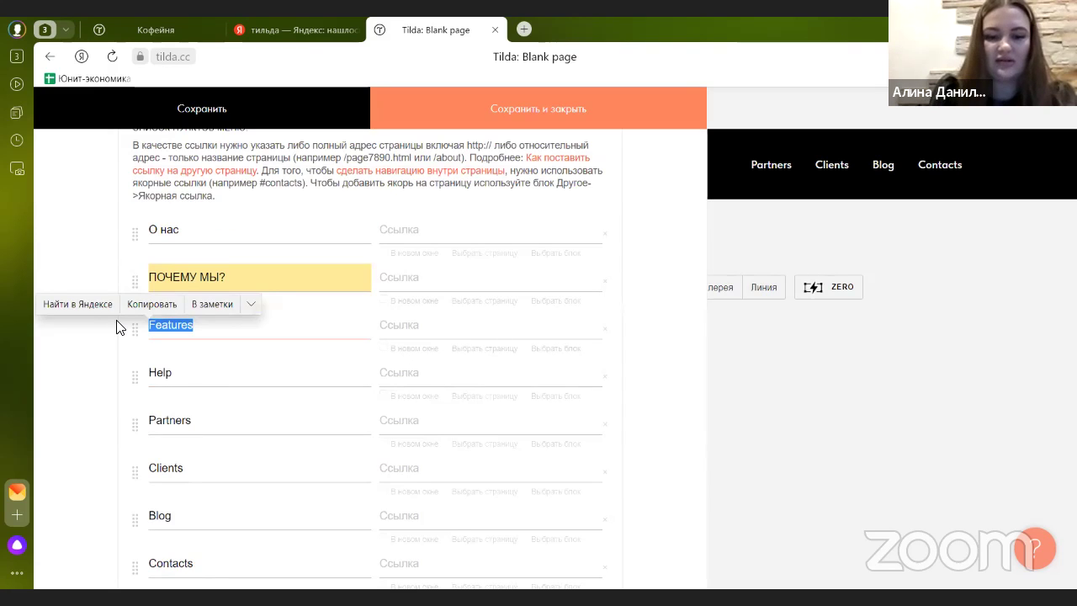
pyautogui.write('Наша команда')
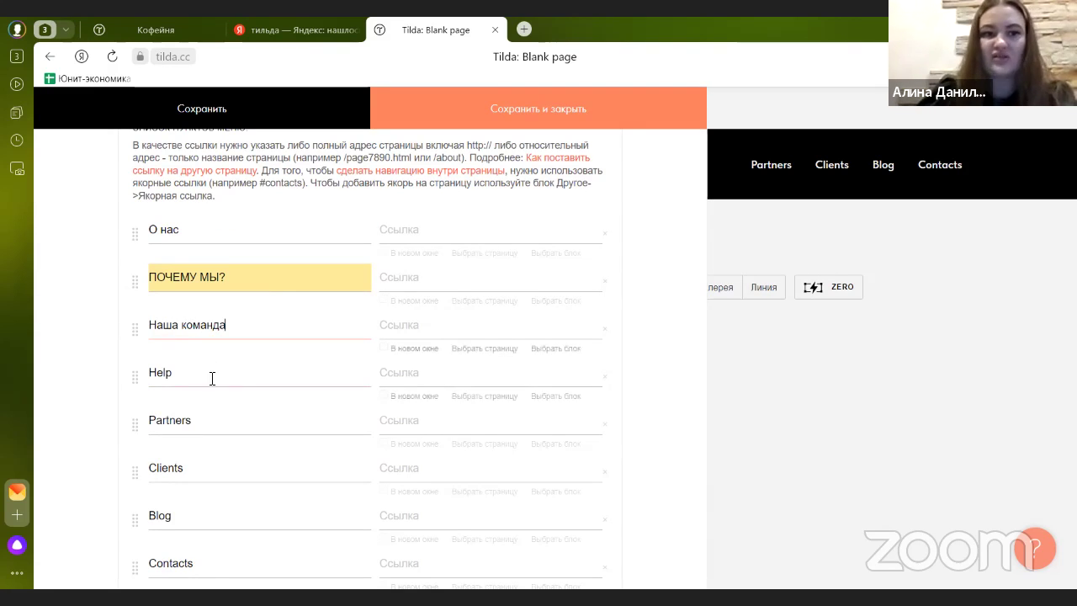
pyautogui.moveTo(211, 377); pyautogui.dragTo(136, 376)
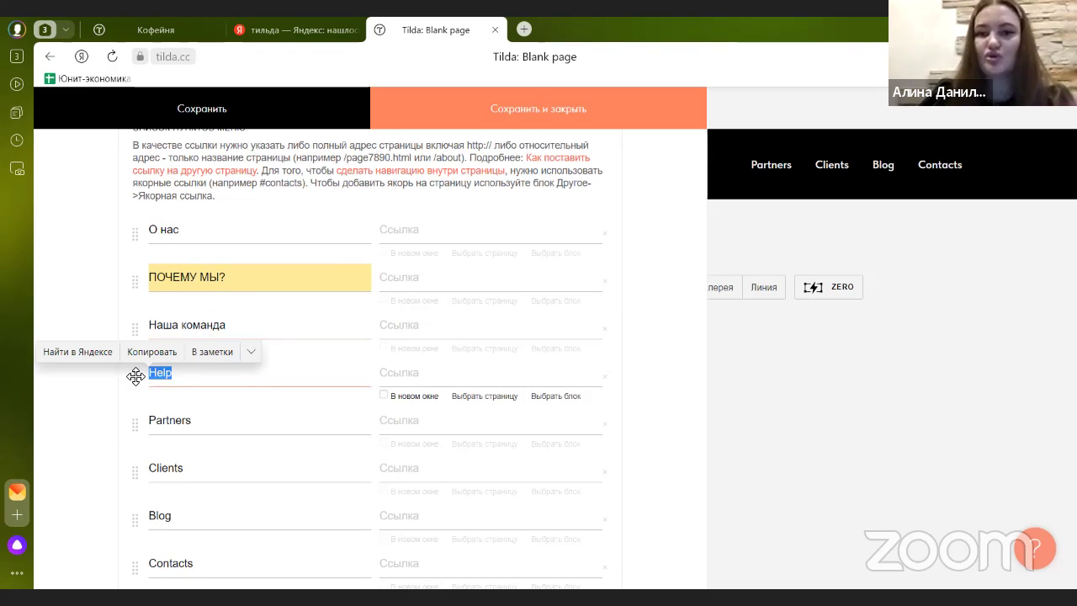
pyautogui.moveTo(199, 381); pyautogui.dragTo(137, 377)
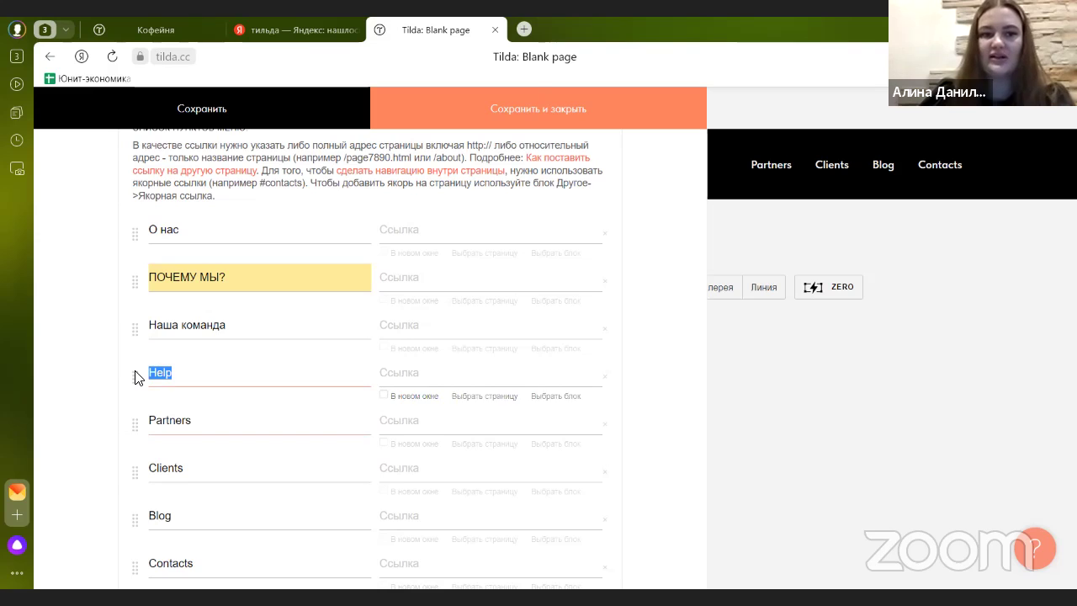
pyautogui.write('Кон')
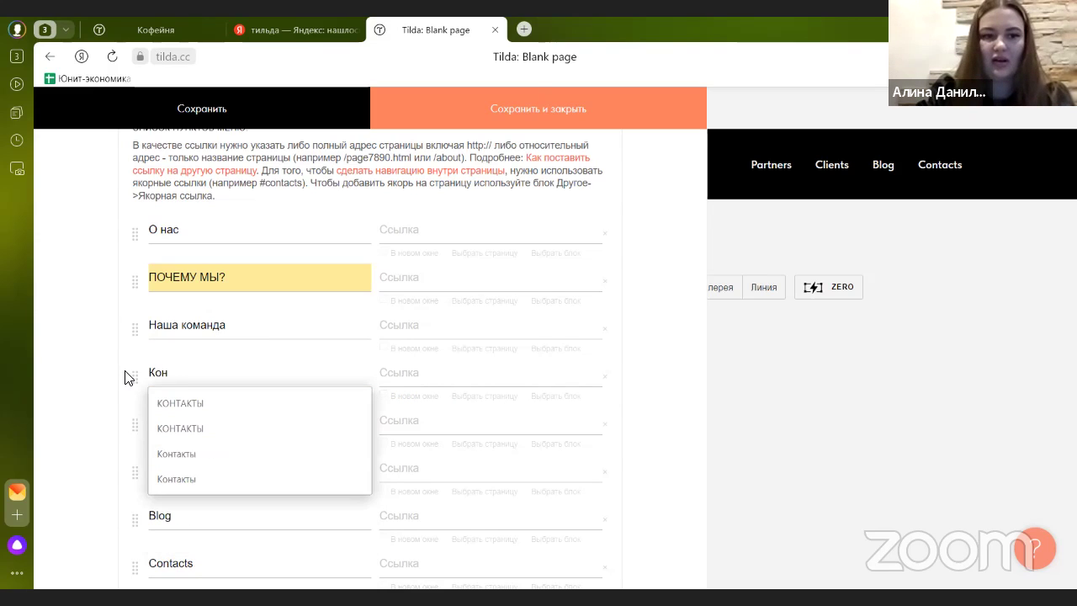
pyautogui.write('атк')
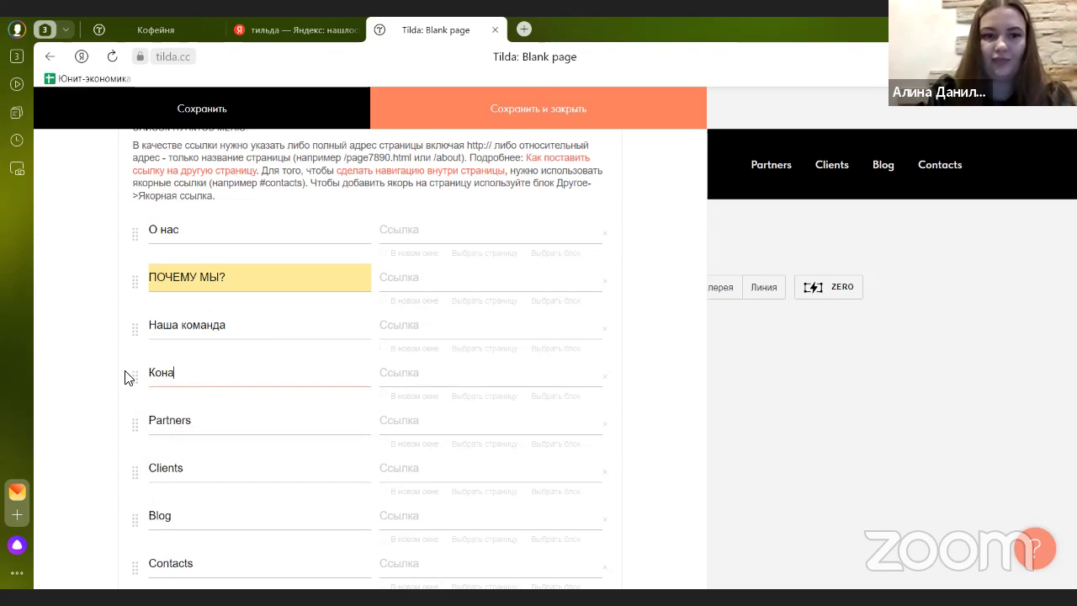
pyautogui.press('BackSpace')
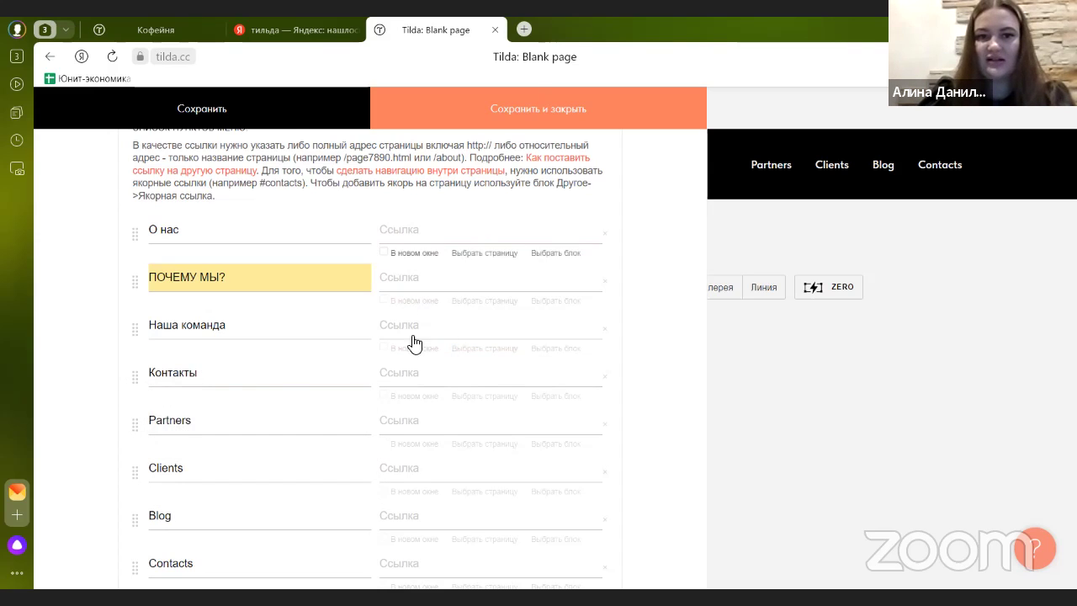
# - Delete the Partners, Clients, Blog and Contacts items and save the menu
pyautogui.scroll(-2, 414, 309)
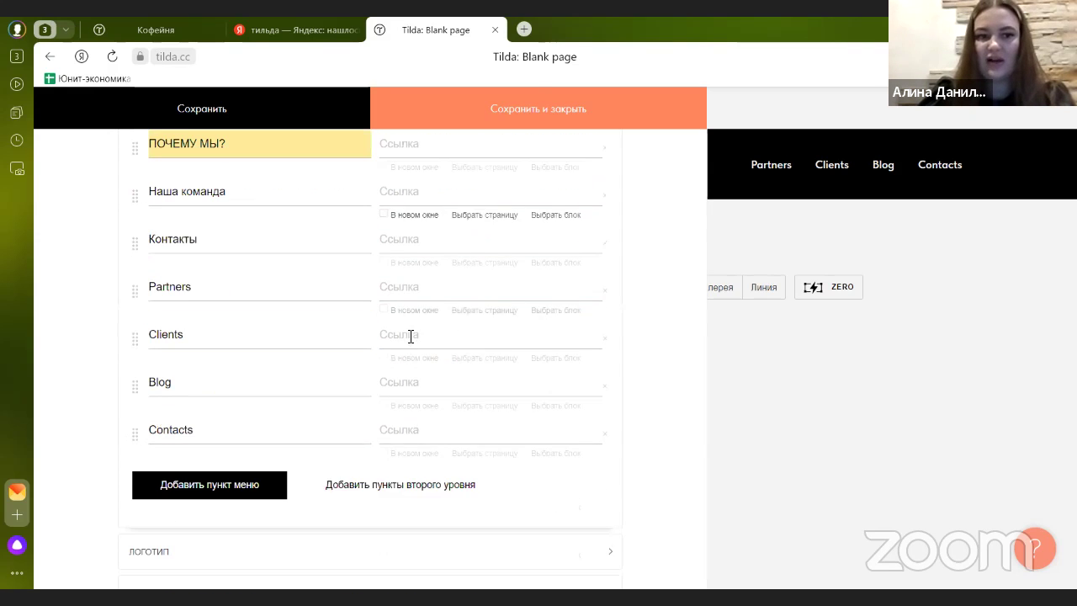
pyautogui.click(606, 285)
pyautogui.click(607, 285)
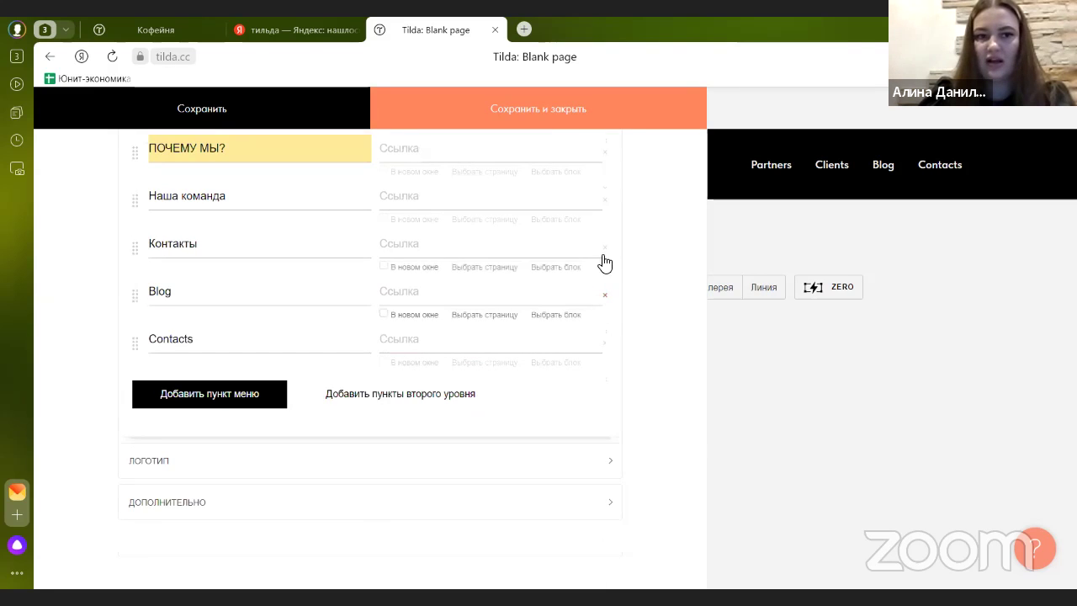
pyautogui.click(604, 297)
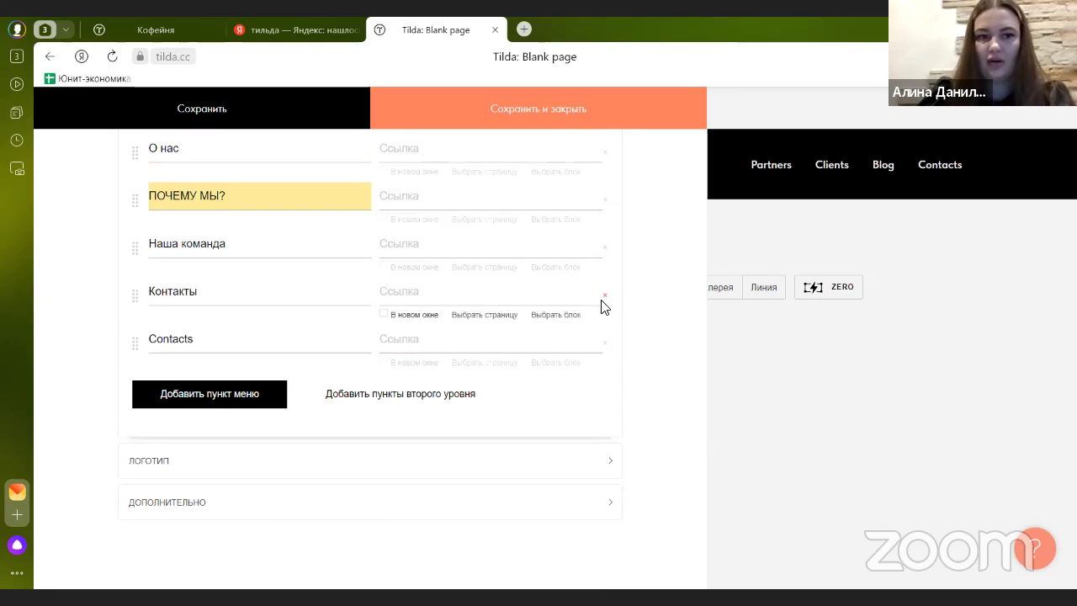
pyautogui.click(604, 344)
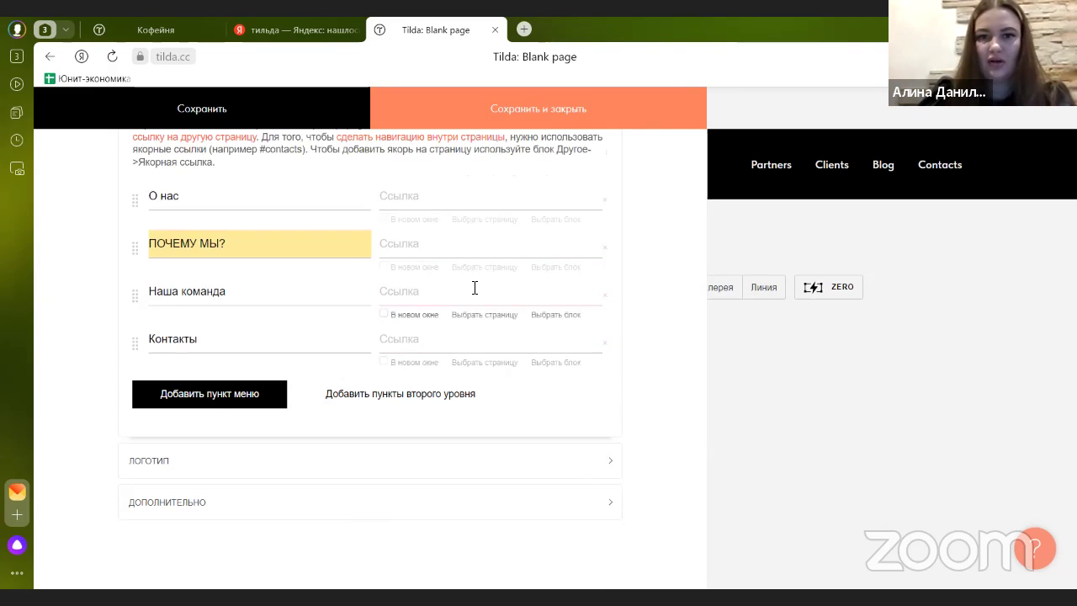
pyautogui.scroll(2, 343, 266)
pyautogui.click(284, 121)
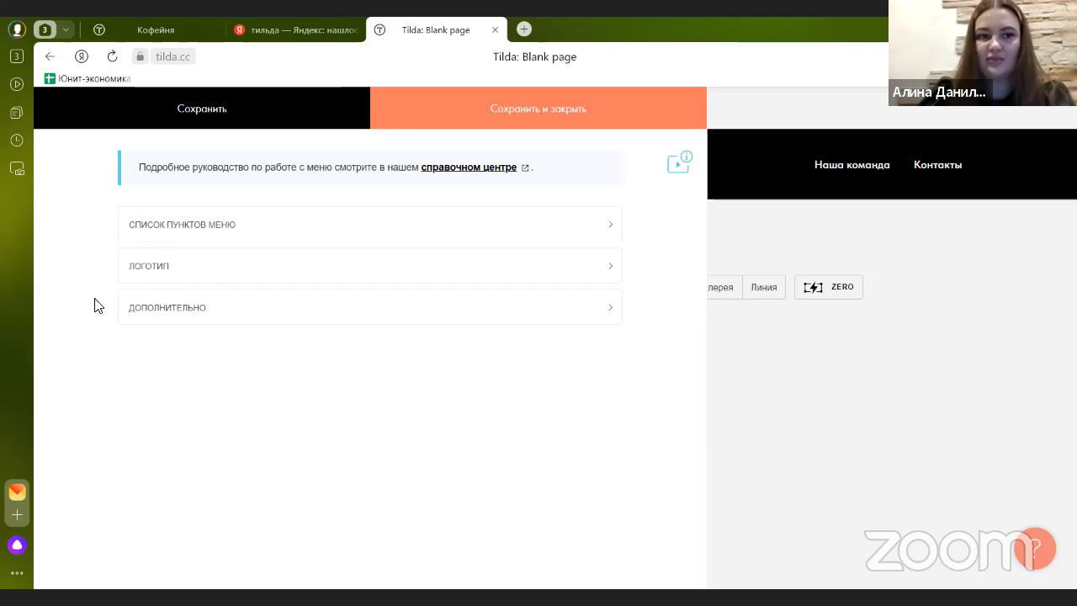
# - Open the menu's logo settings and clear the Company logo title text
pyautogui.click(142, 274)
pyautogui.scroll(-1, 211, 310)
pyautogui.moveTo(178, 265); pyautogui.dragTo(95, 274)
pyautogui.press('BackSpace')
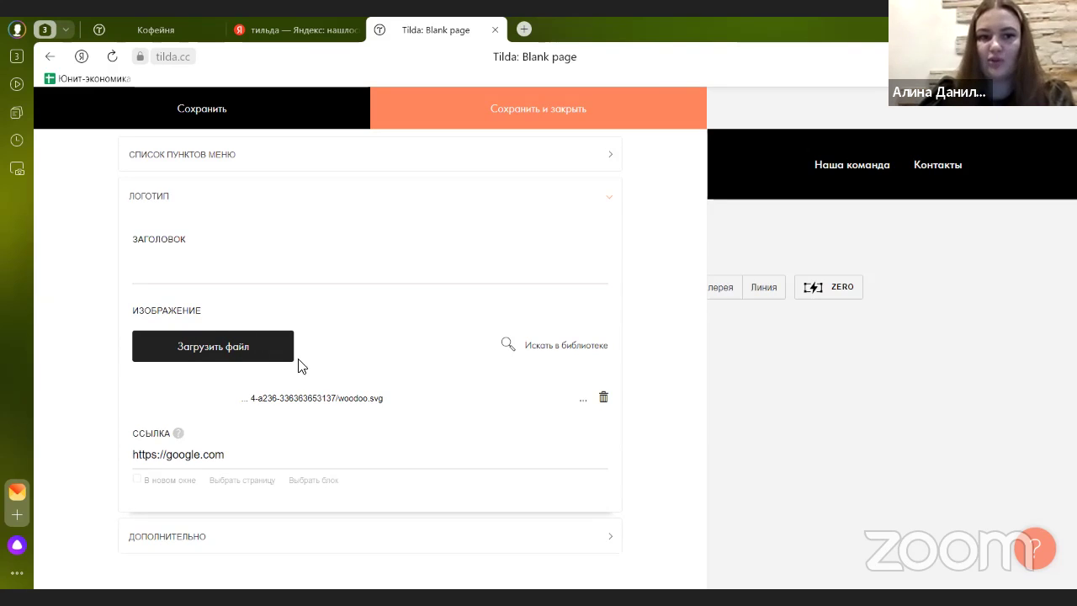
# - Upload free-icon-coffee-shop-4721227 as the header menu's logo image
pyautogui.click(237, 353)
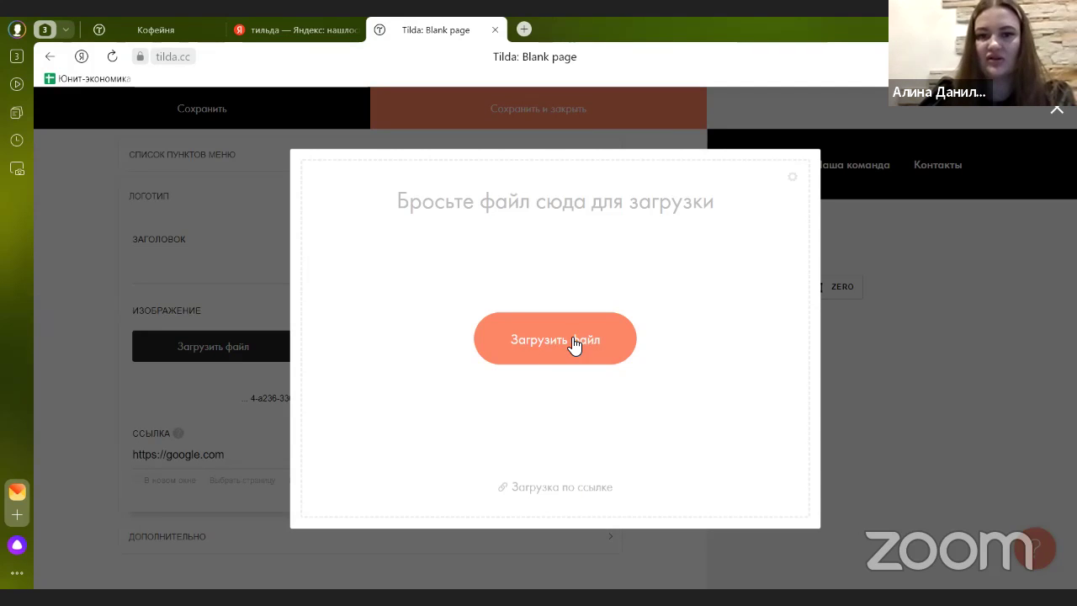
pyautogui.click(547, 339)
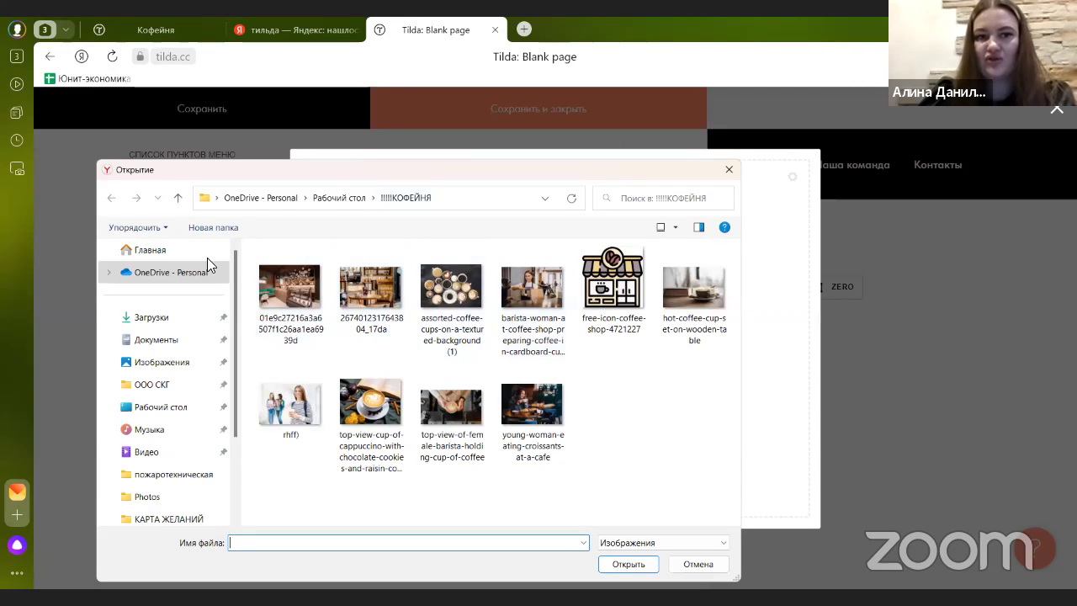
pyautogui.click(609, 326)
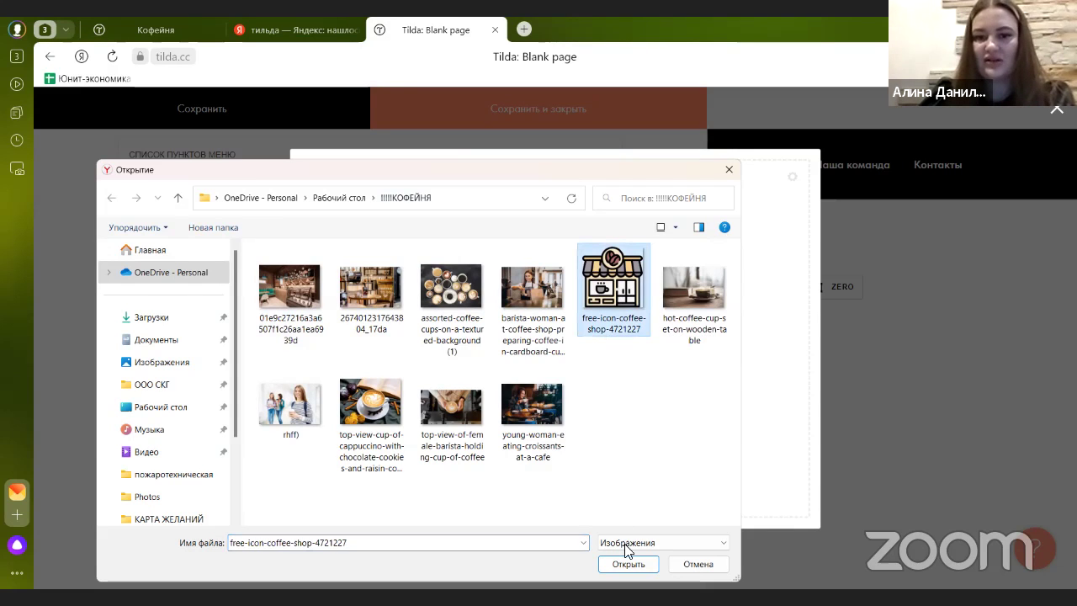
pyautogui.click(648, 569)
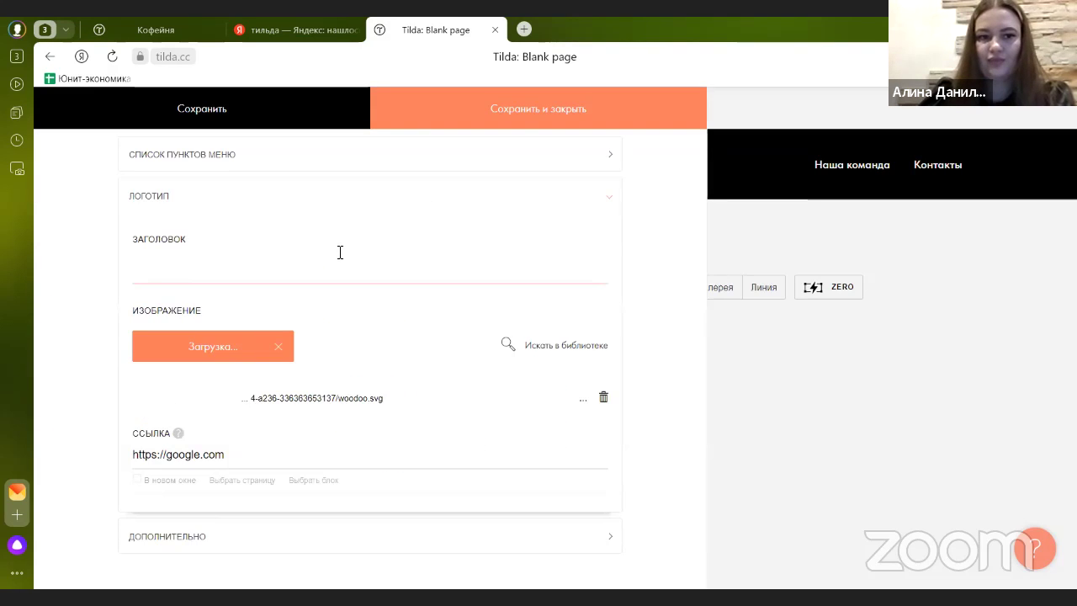
pyautogui.scroll(-1, 326, 287)
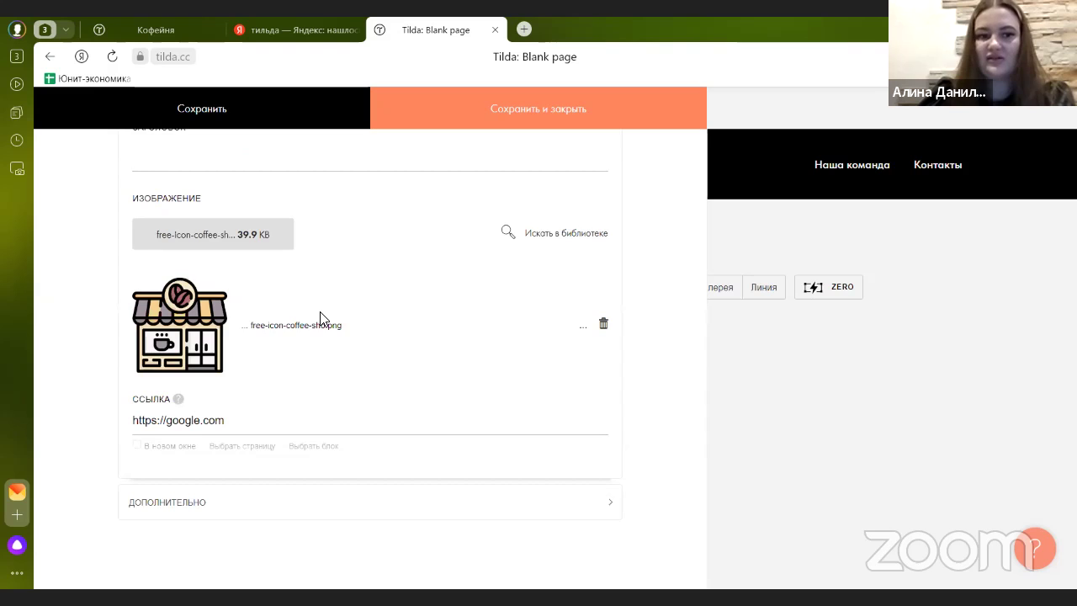
pyautogui.scroll(2, 379, 303)
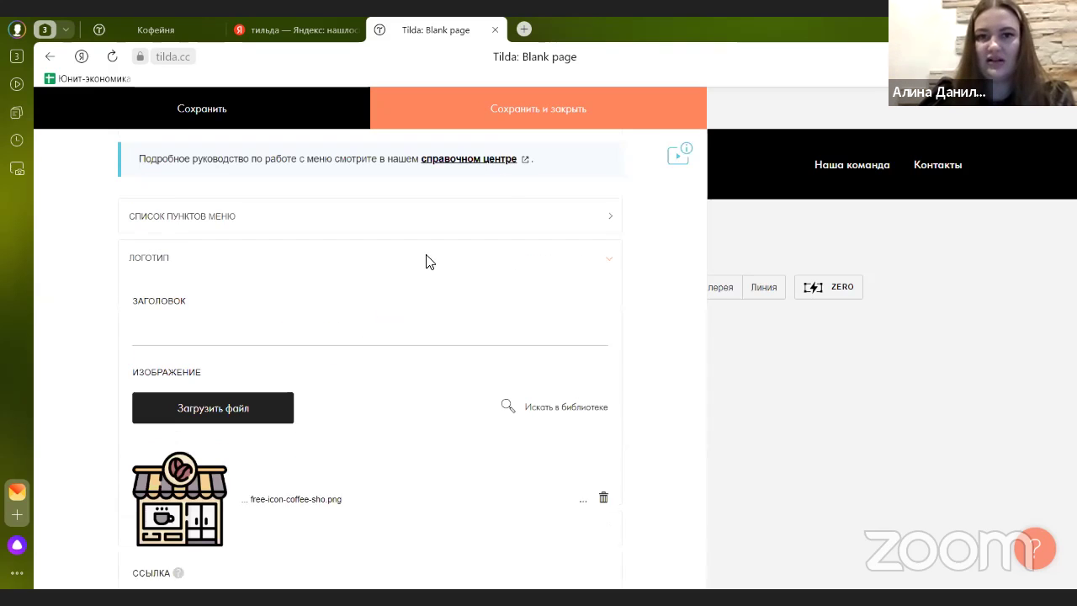
# - Save the logo, change its image width from 220px to 75px, then view the Кофейня site
pyautogui.click(495, 116)
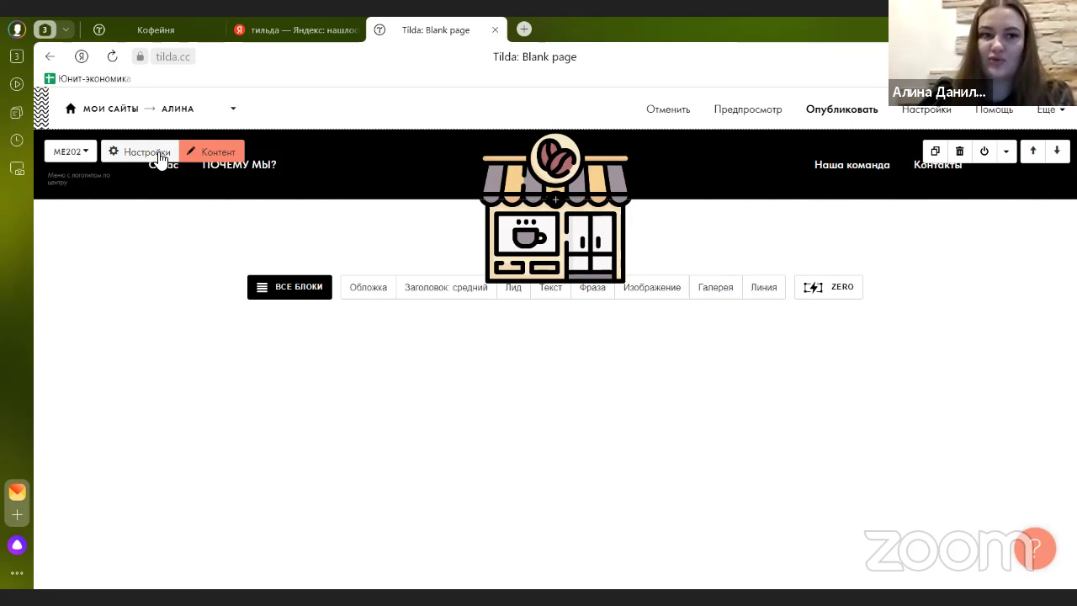
pyautogui.click(158, 155)
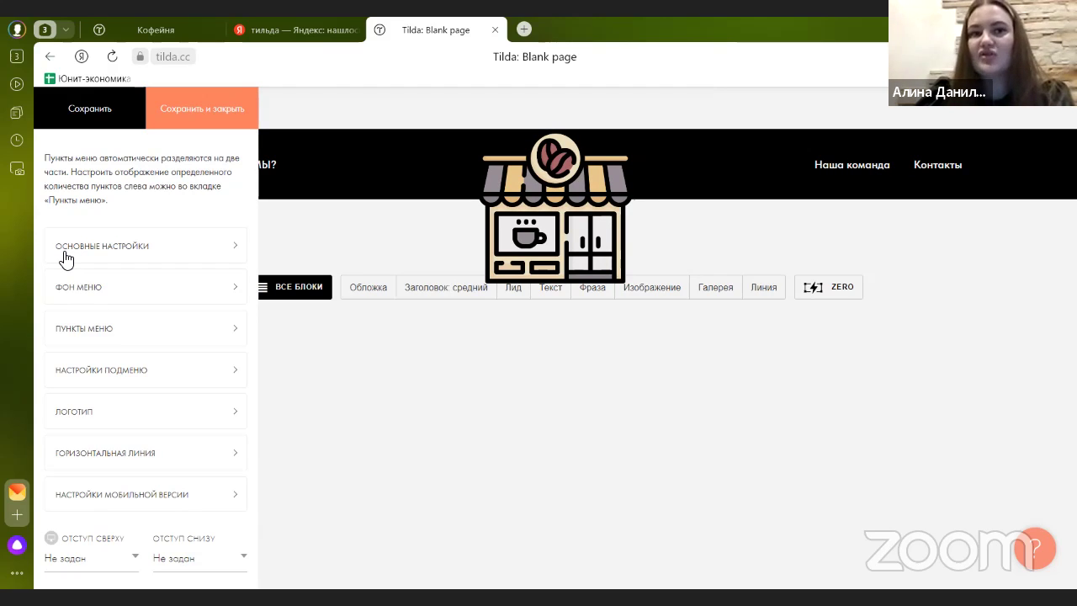
pyautogui.scroll(-1, 99, 280)
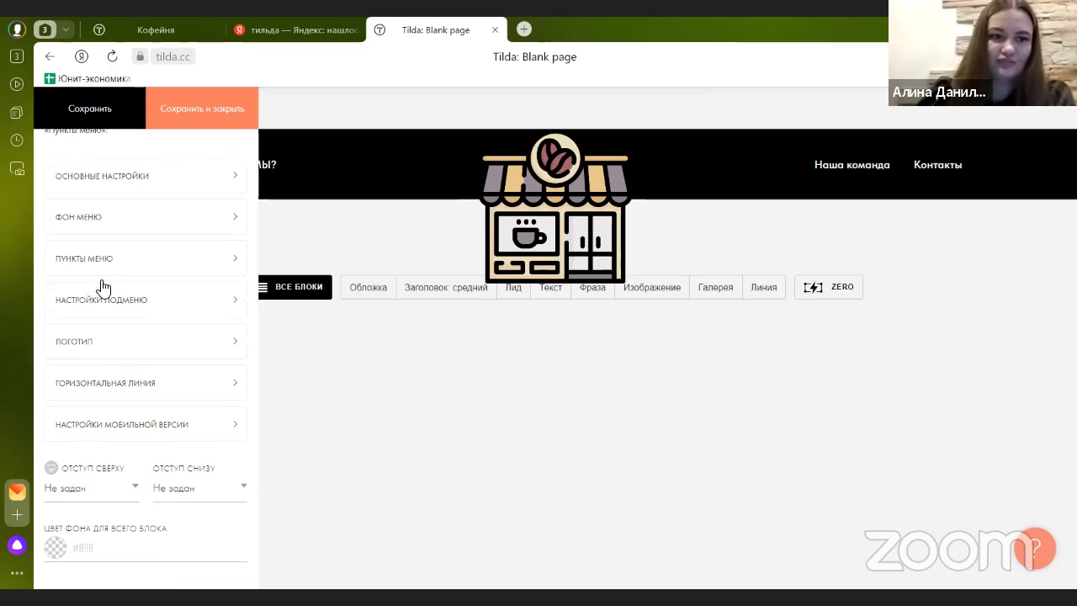
pyautogui.click(115, 347)
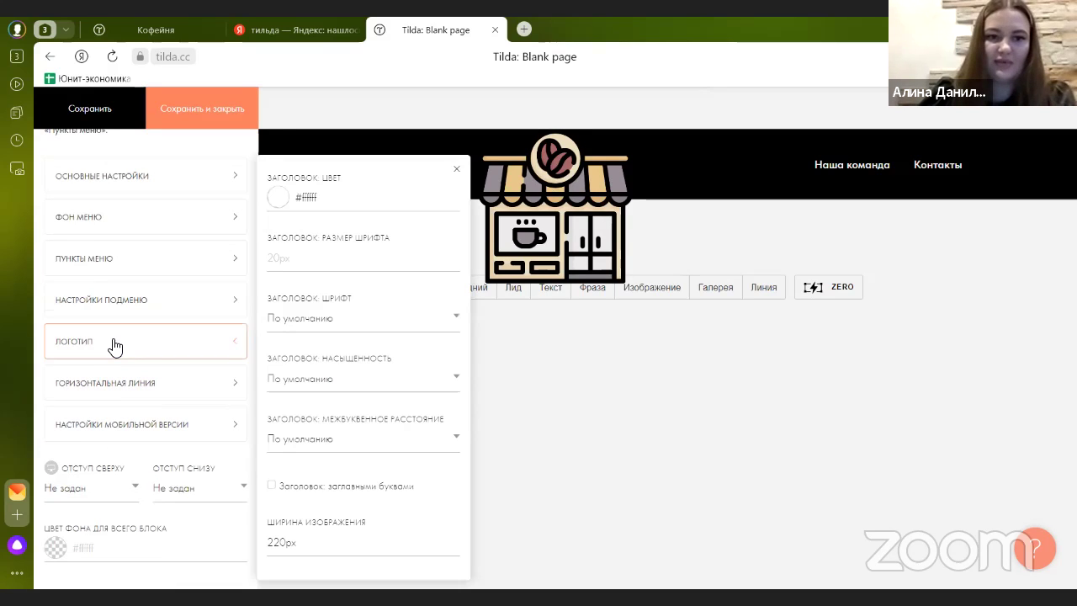
pyautogui.click(320, 543)
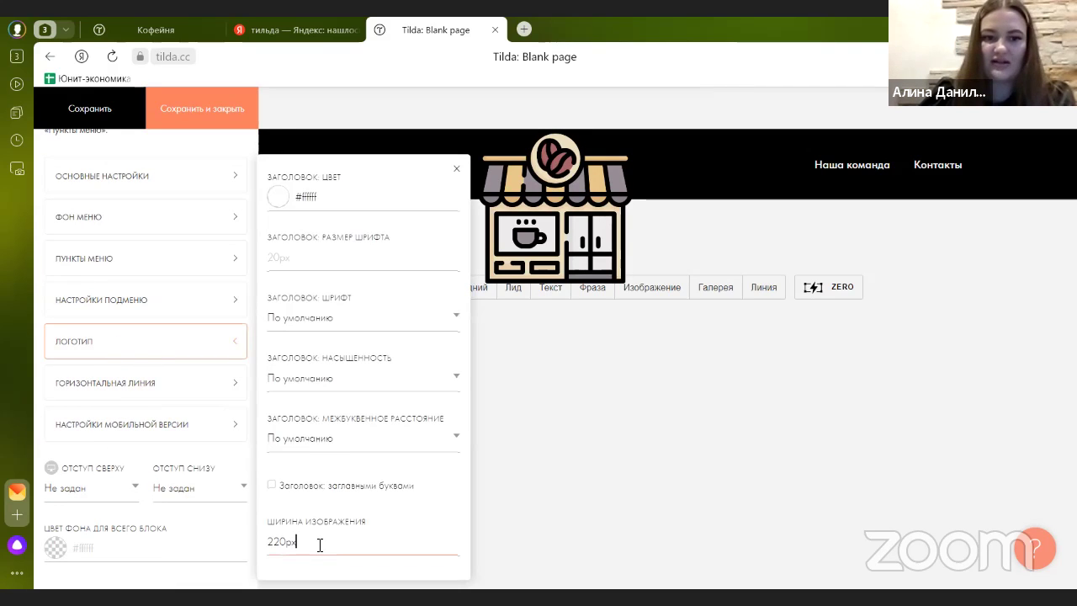
pyautogui.press('BackSpace')
pyautogui.press('BackSpace')
pyautogui.press('BackSpace')
pyautogui.press('BackSpace')
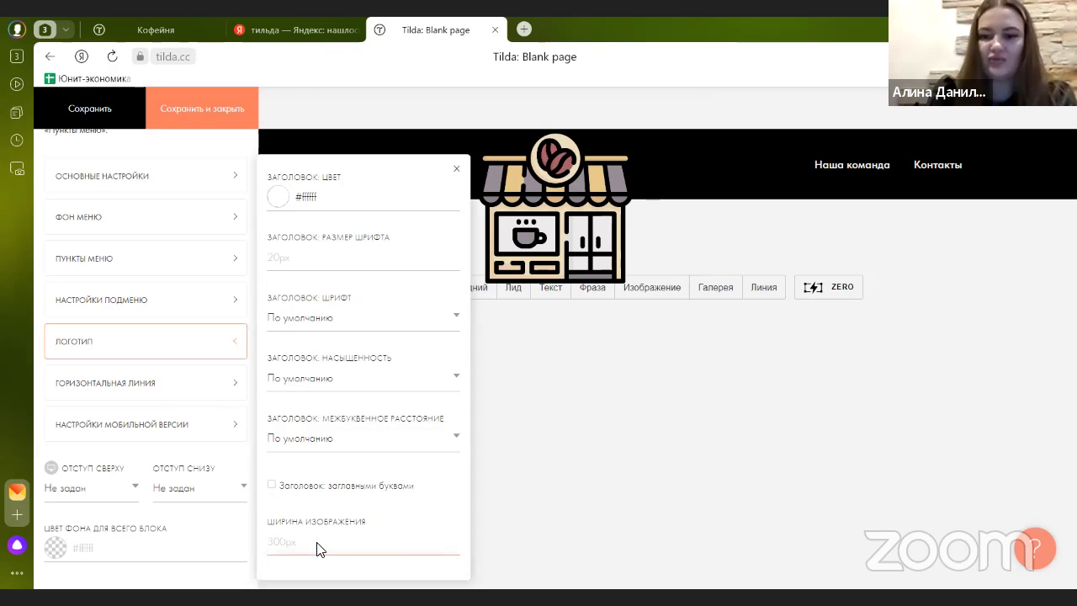
pyautogui.write('50')
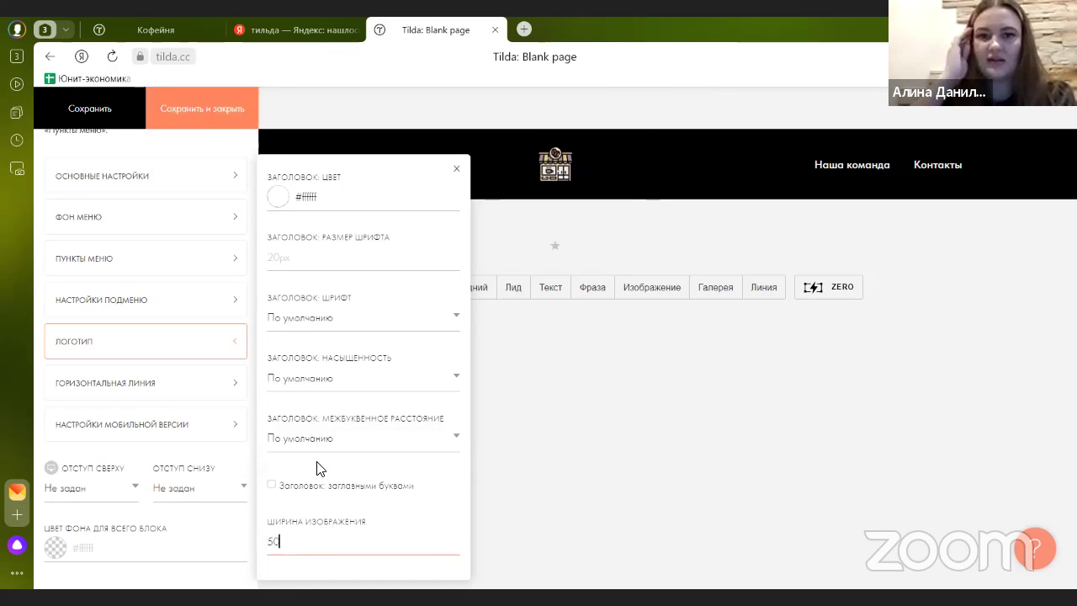
pyautogui.press('BackSpace')
pyautogui.press('BackSpace')
pyautogui.write('75')
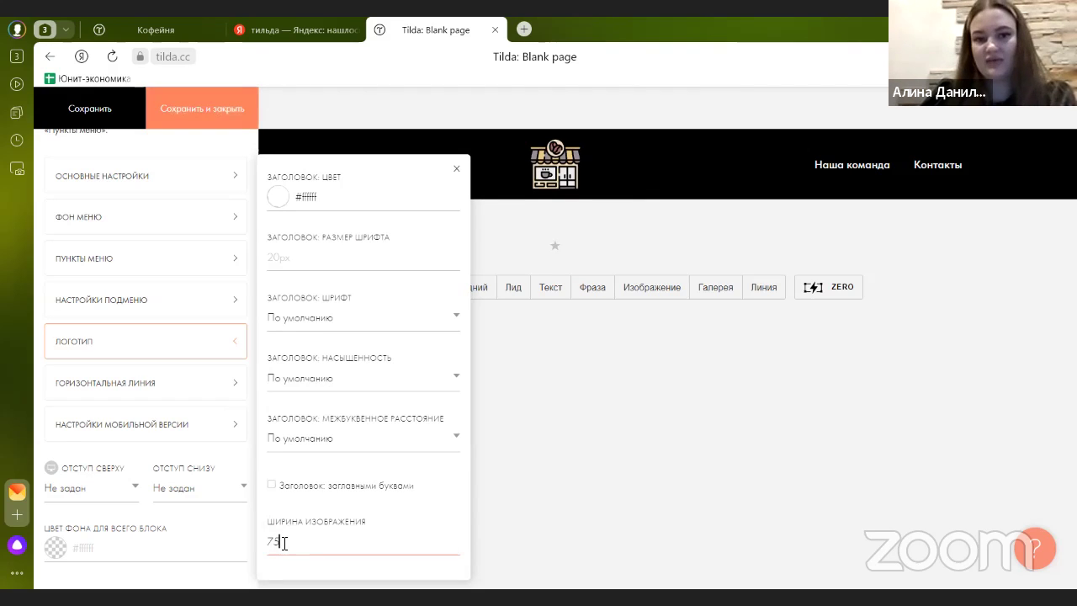
pyautogui.click(286, 533)
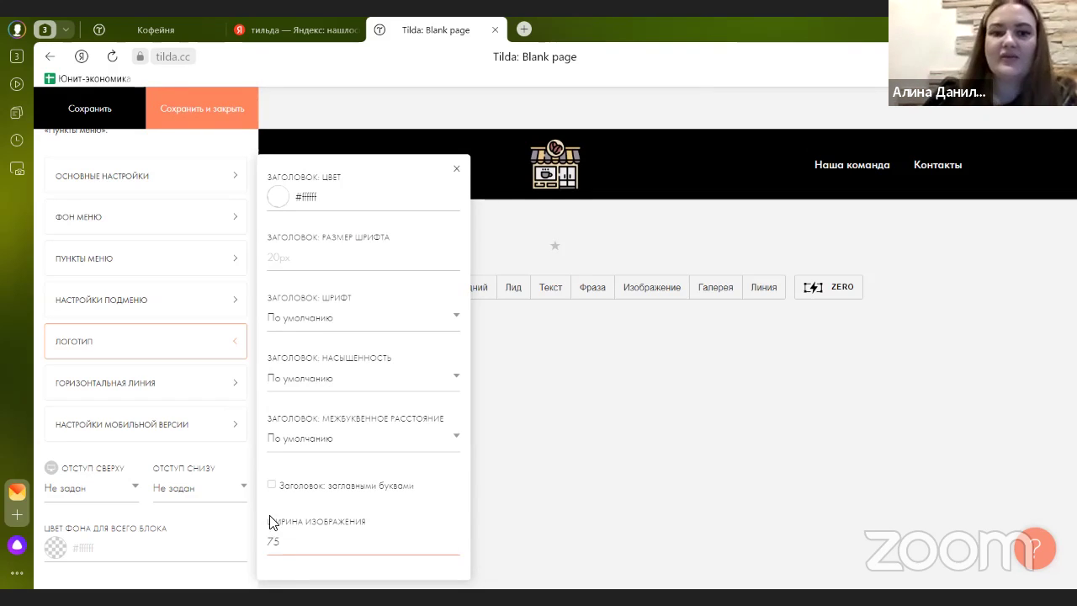
pyautogui.click(98, 122)
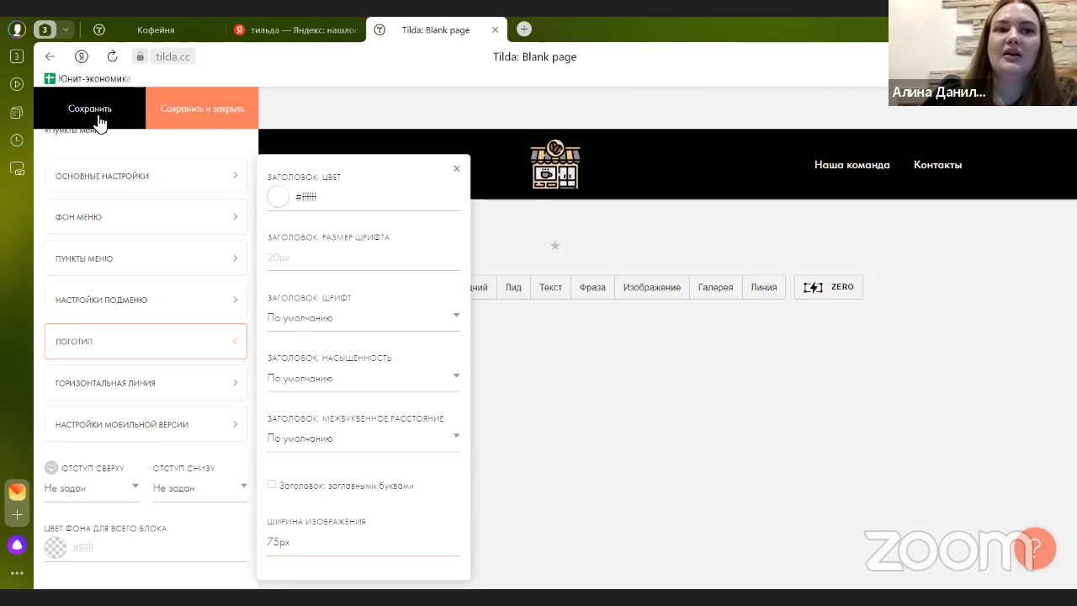
pyautogui.click(150, 32)
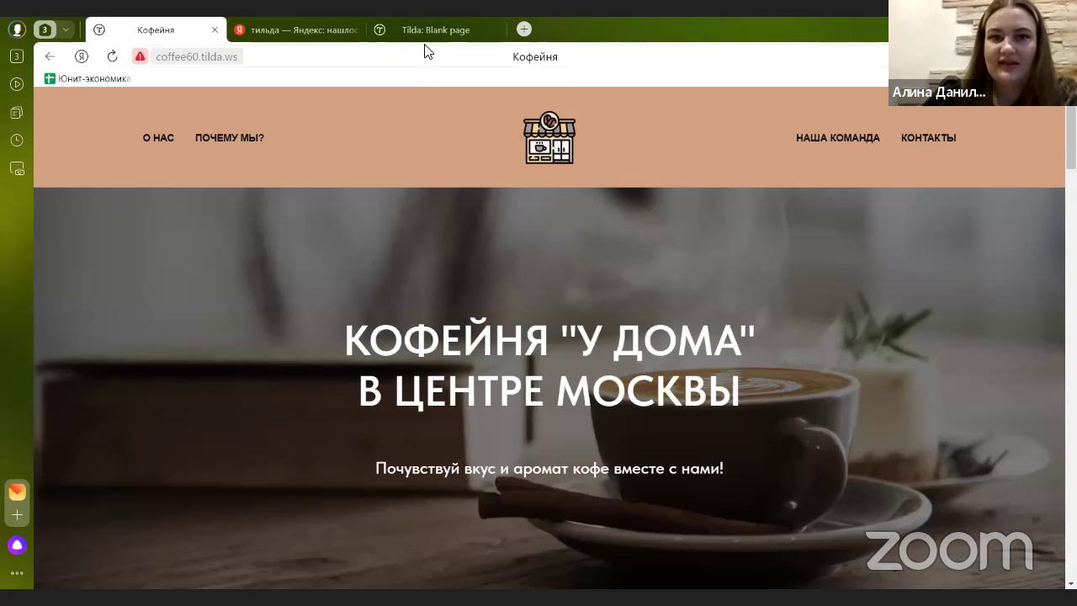
# - Change the Фон меню colour from black to tan #bda982, then save and close
pyautogui.moveTo(424, 49)
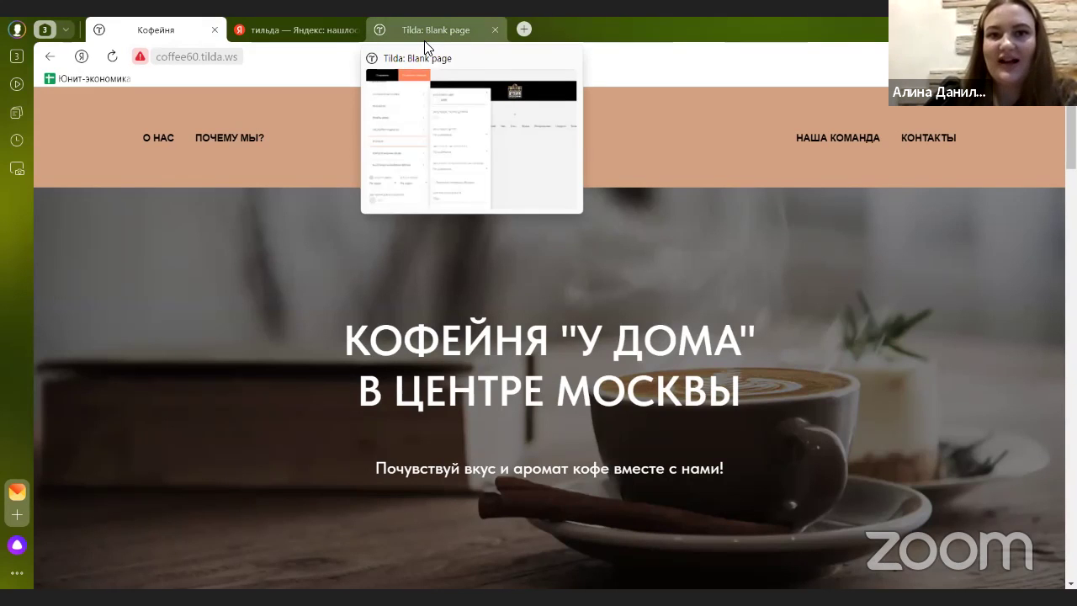
pyautogui.click(424, 32)
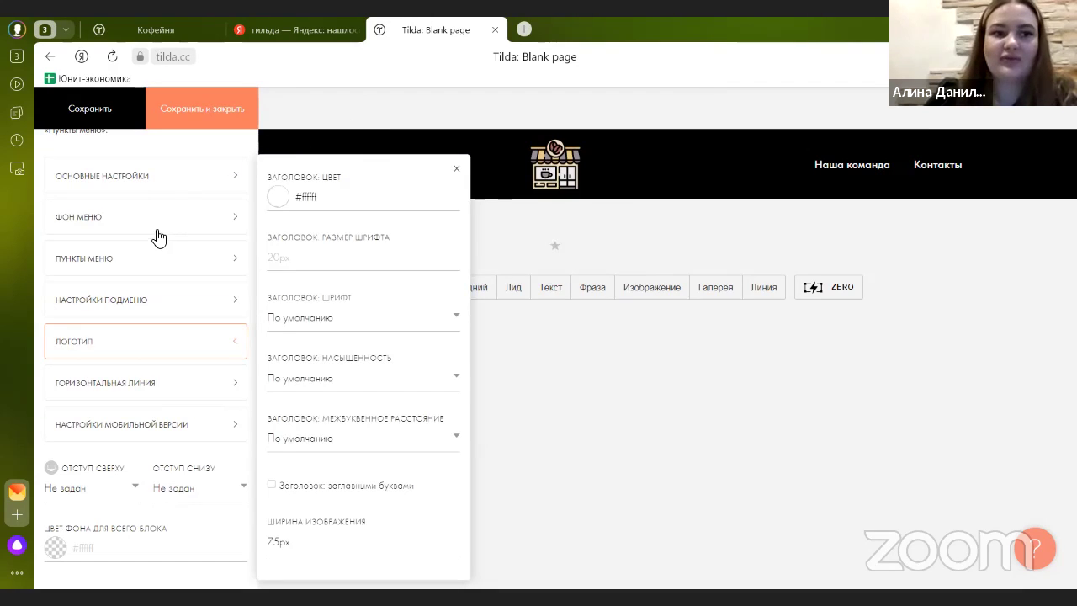
pyautogui.scroll(2, 154, 223)
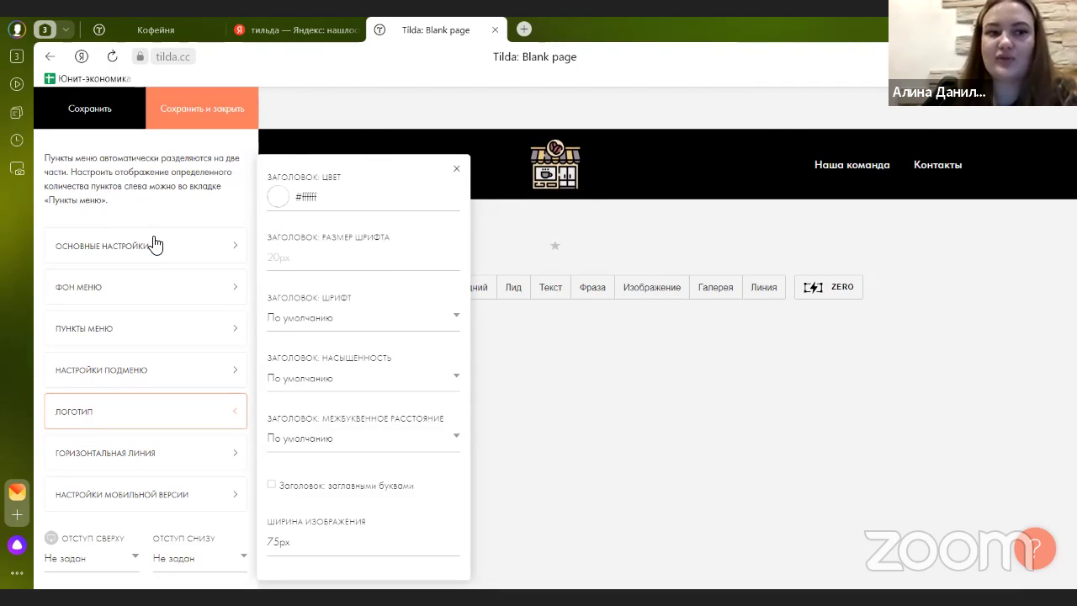
pyautogui.click(104, 288)
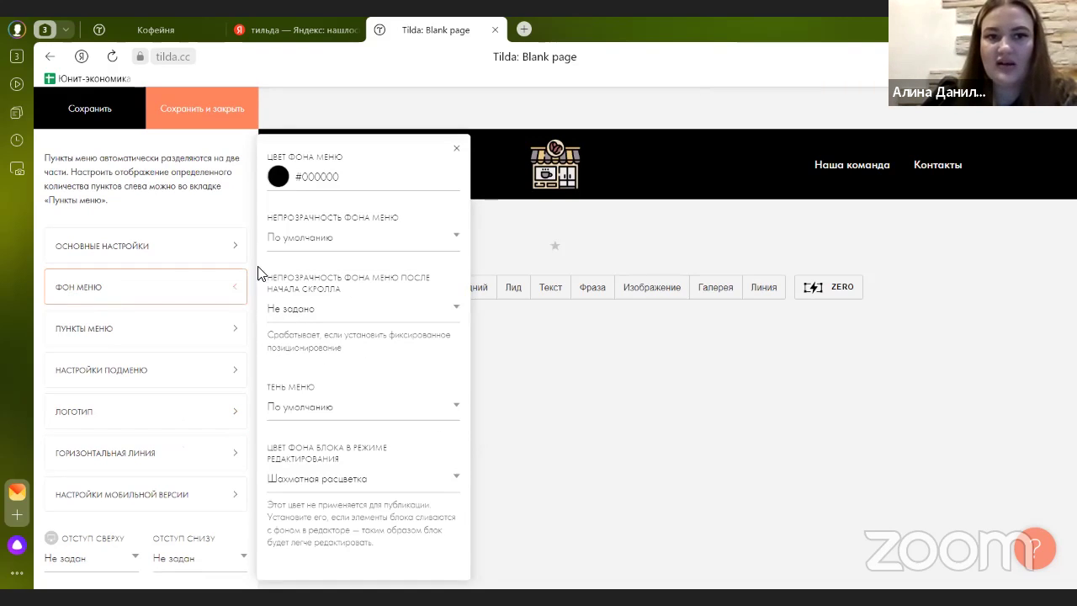
pyautogui.click(285, 182)
pyautogui.write('bababa')
pyautogui.click(314, 204)
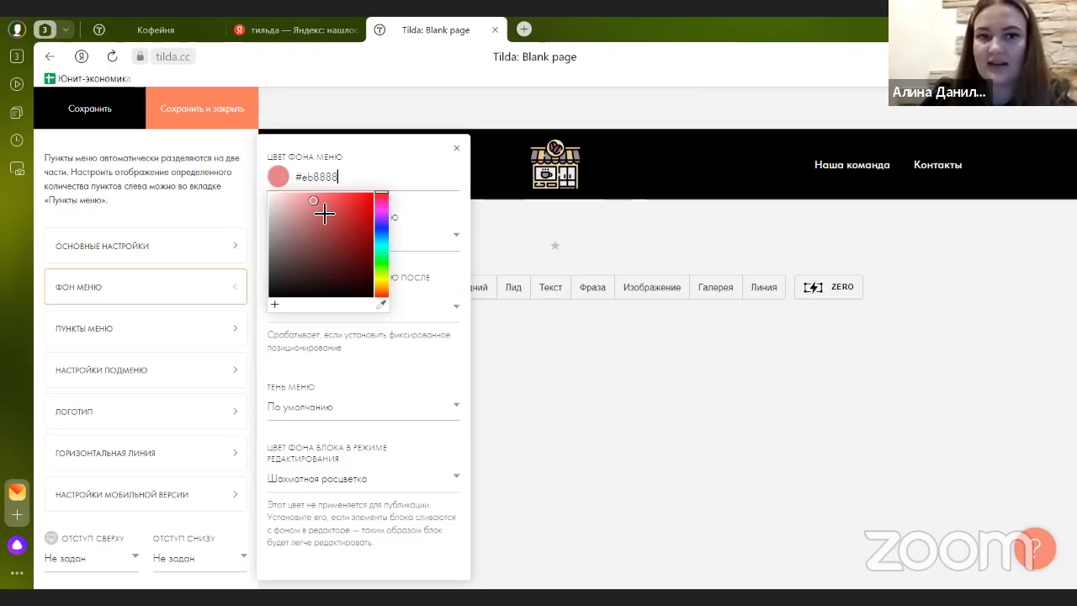
pyautogui.moveTo(380, 273); pyautogui.dragTo(386, 286)
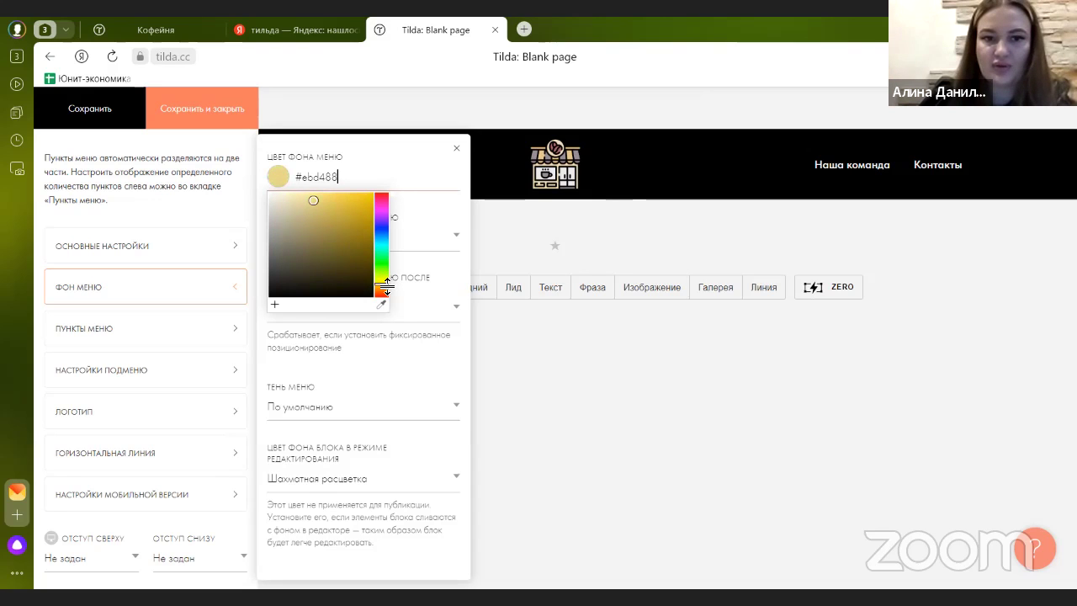
pyautogui.moveTo(313, 211)
pyautogui.mouseDown()
pyautogui.moveTo(300, 216)
pyautogui.moveTo(314, 220)
pyautogui.moveTo(288, 217)
pyautogui.moveTo(319, 221)
pyautogui.moveTo(402, 280)
pyautogui.moveTo(294, 219)
pyautogui.moveTo(308, 221)
pyautogui.moveTo(303, 207)
pyautogui.moveTo(294, 217)
pyautogui.moveTo(308, 238)
pyautogui.moveTo(356, 222)
pyautogui.moveTo(318, 212)
pyautogui.moveTo(314, 228)
pyautogui.moveTo(329, 238)
pyautogui.moveTo(342, 224)
pyautogui.moveTo(302, 219)
pyautogui.mouseUp()
pyautogui.moveTo(382, 286); pyautogui.dragTo(385, 287)
pyautogui.click(187, 149)
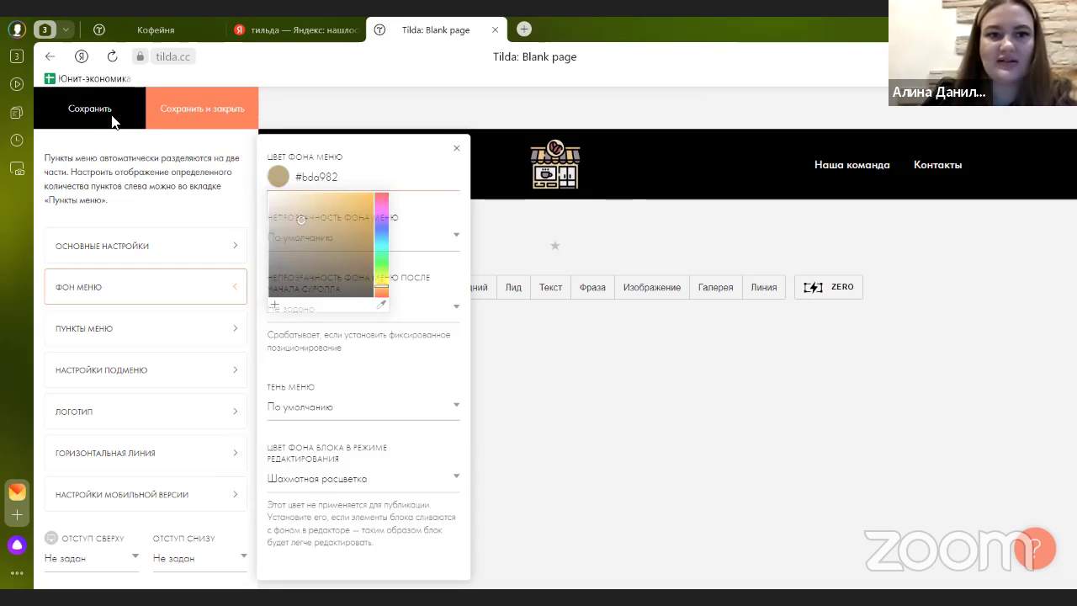
pyautogui.click(213, 111)
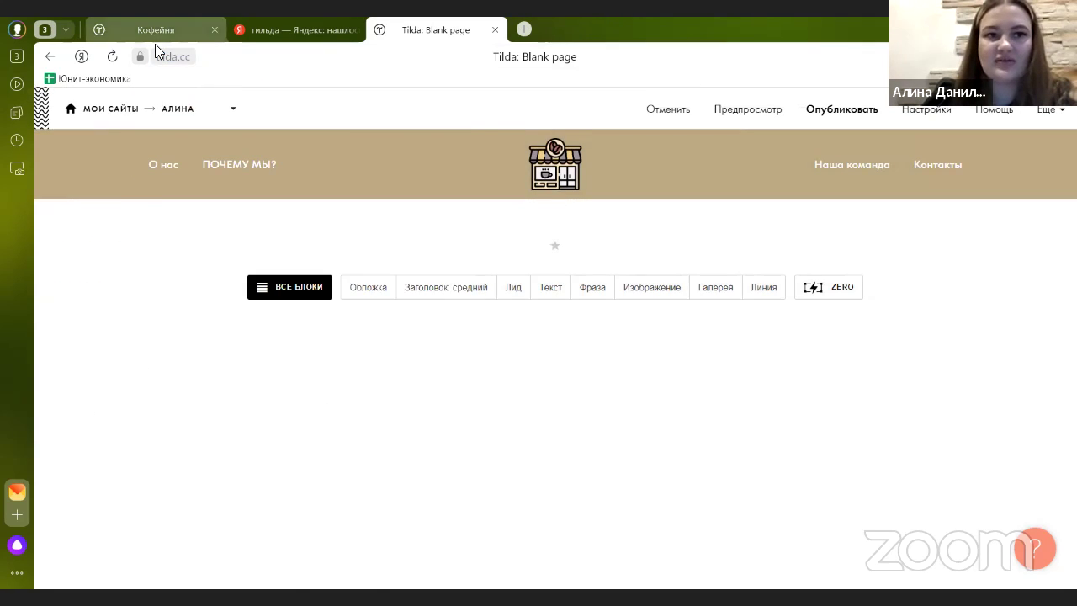
# - Set the header menu item text colour to black #000000 in Пункты меню
pyautogui.click(155, 32)
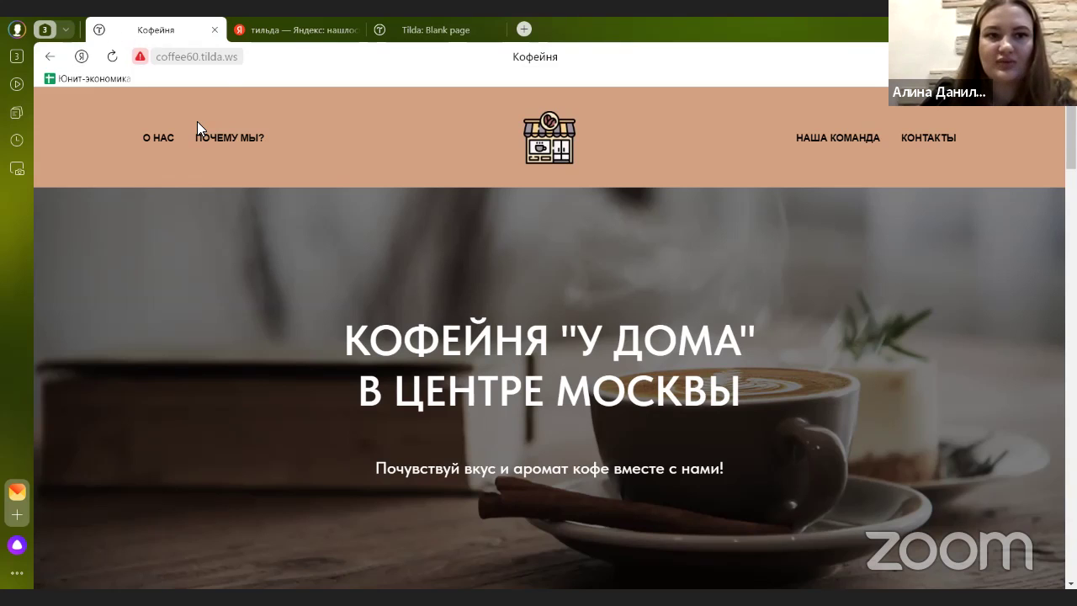
pyautogui.hotkey('ctrl', 'shift', 'Tab')
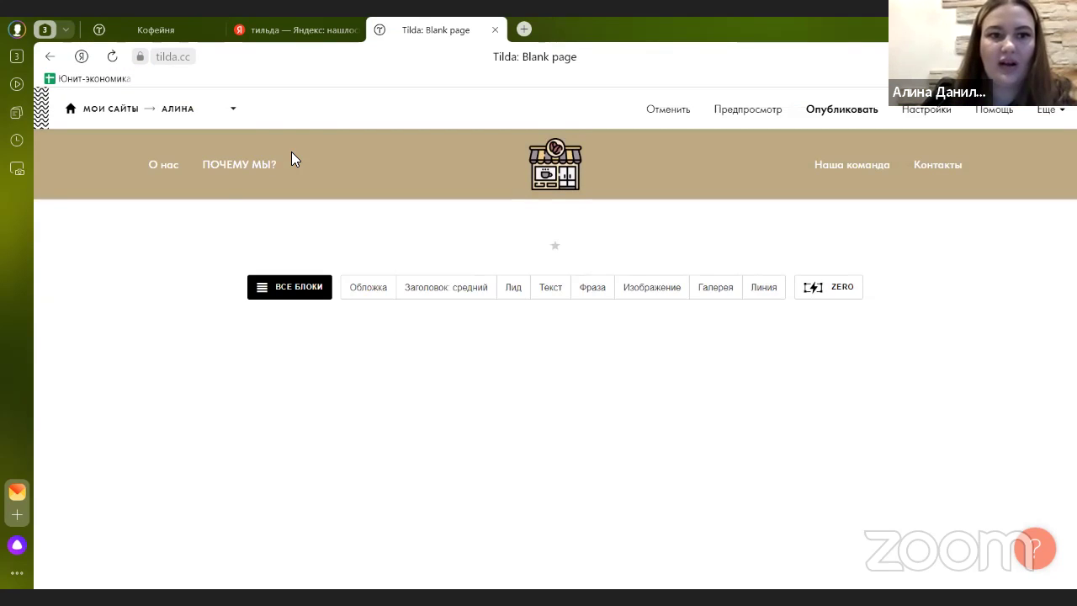
pyautogui.moveTo(137, 153)
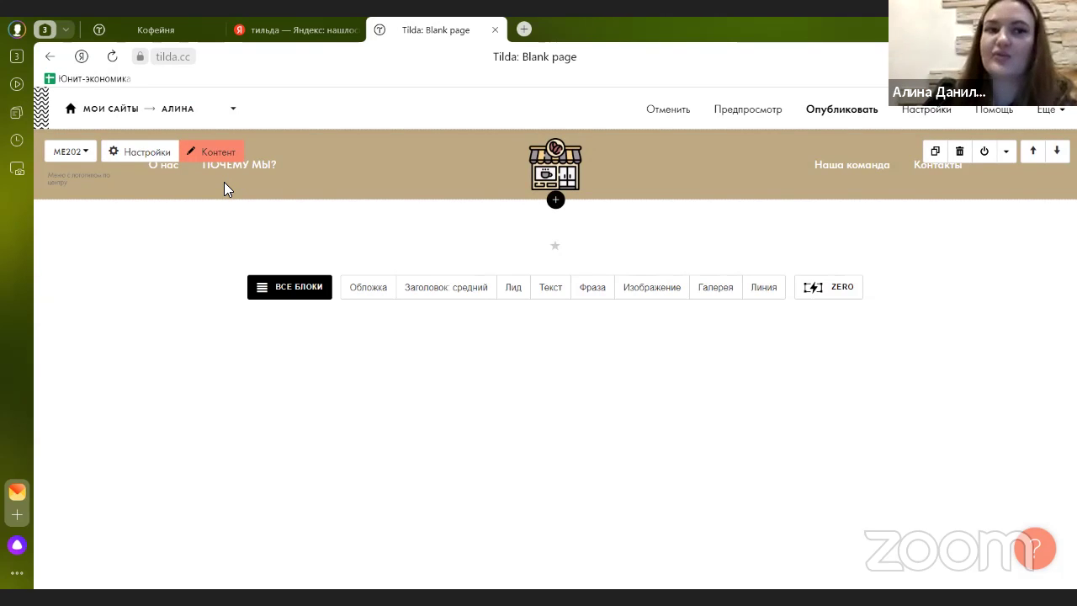
pyautogui.click(137, 153)
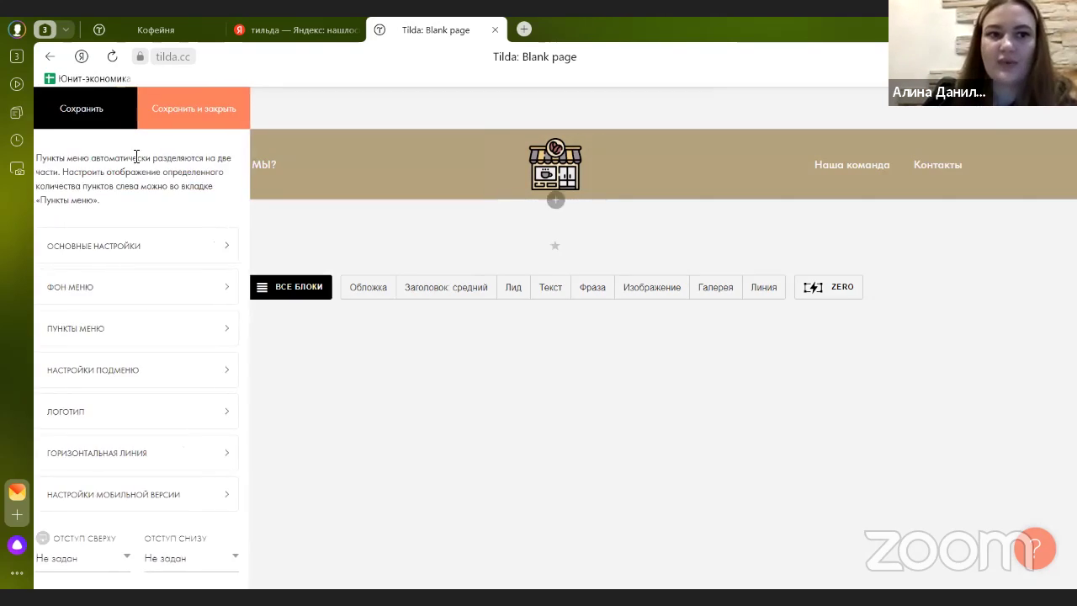
pyautogui.scroll(-1, 109, 269)
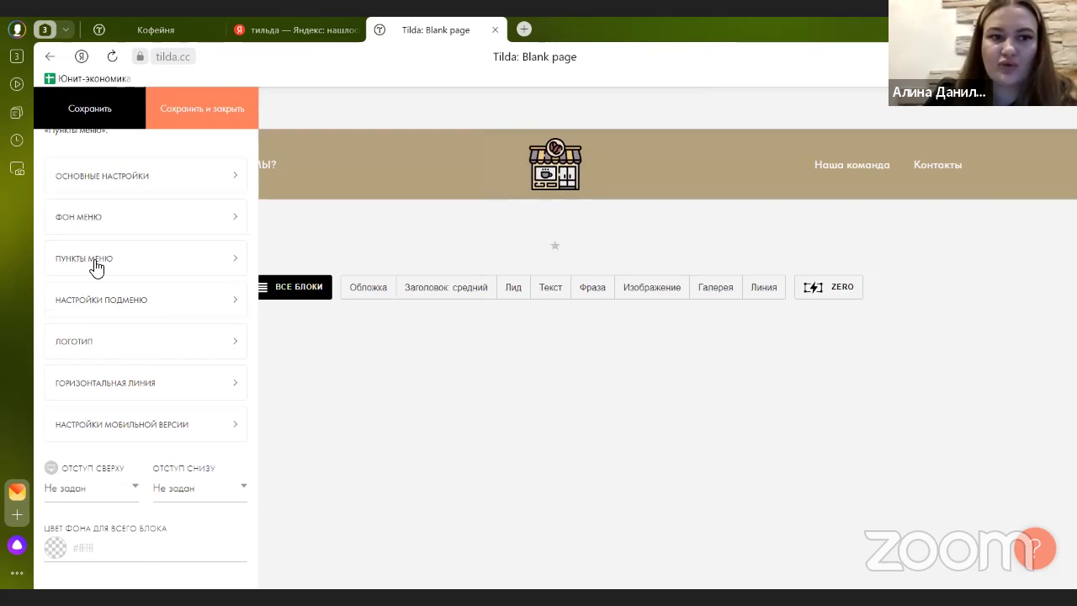
pyautogui.click(90, 264)
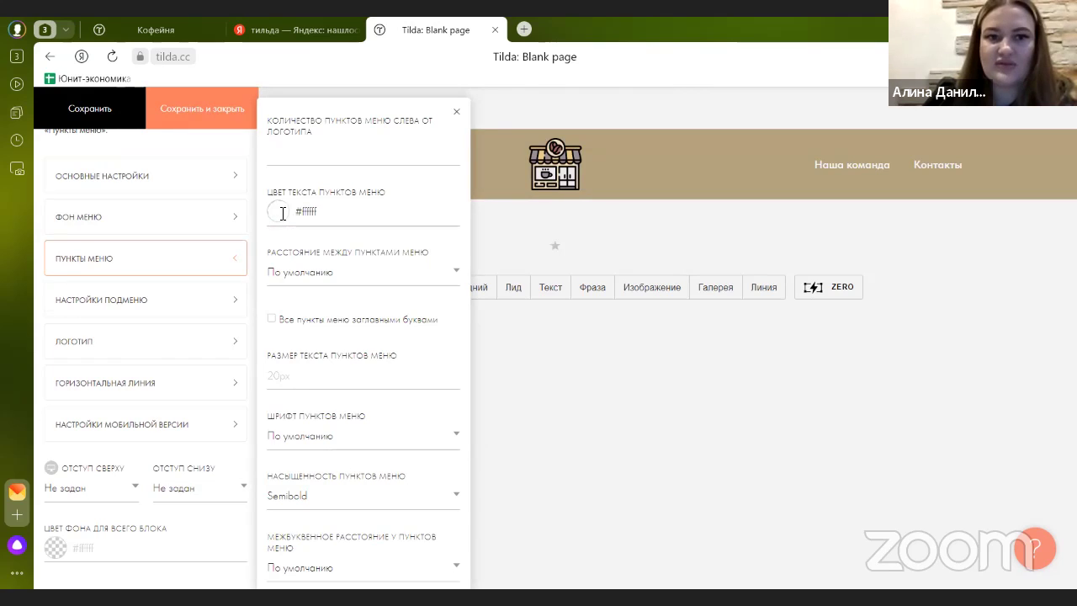
pyautogui.moveTo(267, 194); pyautogui.dragTo(392, 197)
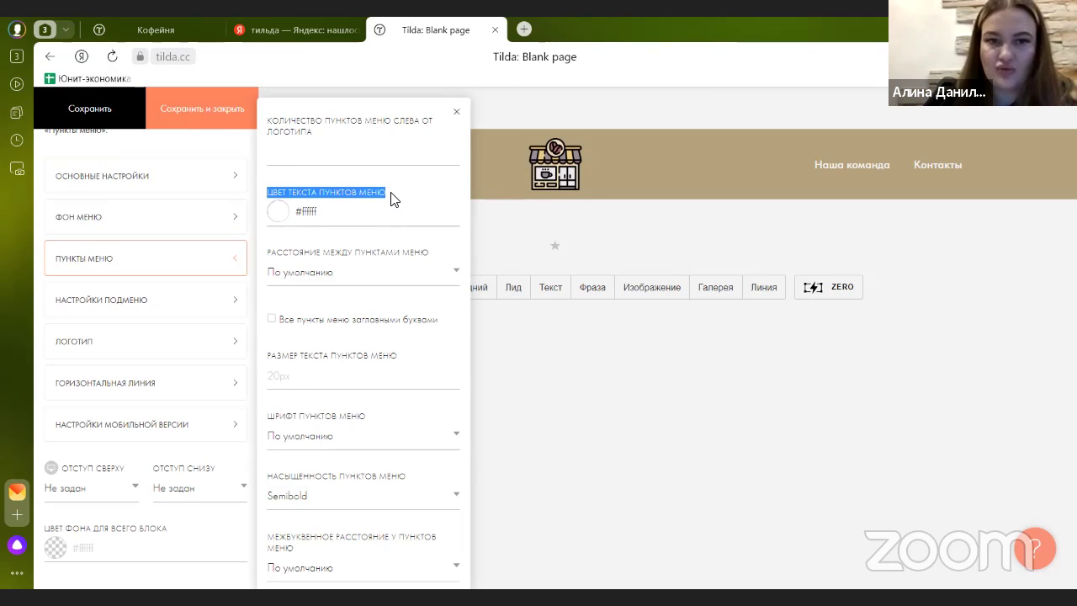
pyautogui.click(261, 212)
pyautogui.click(271, 212)
pyautogui.moveTo(303, 245); pyautogui.dragTo(249, 342)
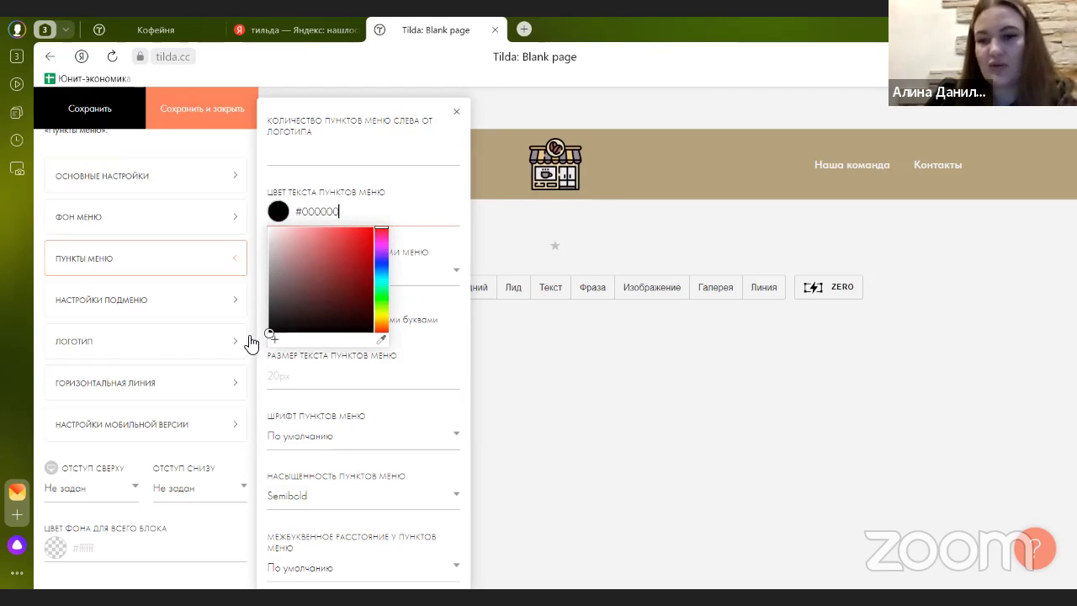
pyautogui.click(91, 110)
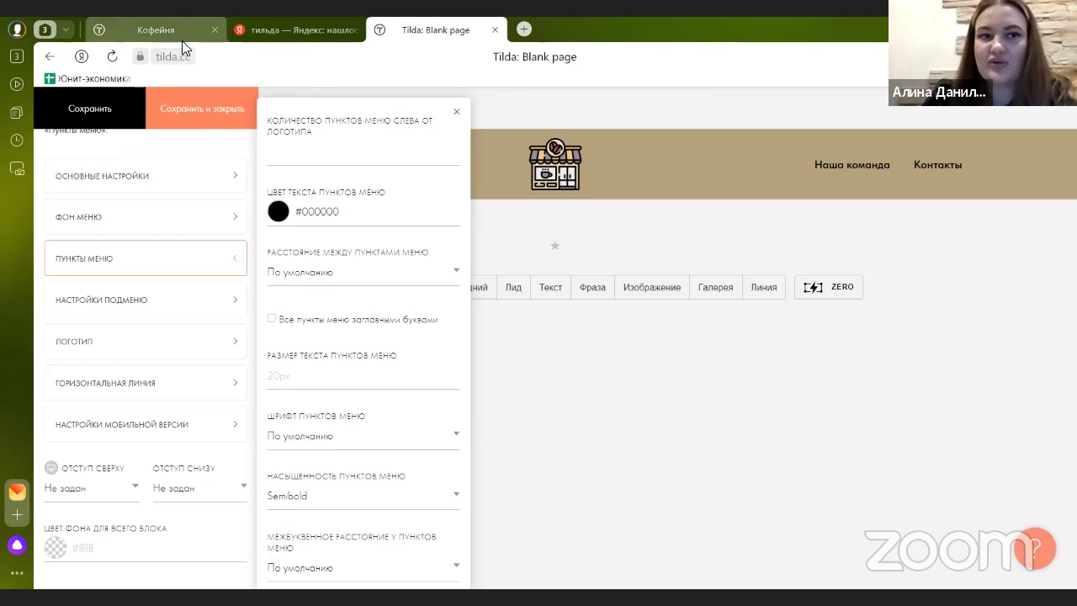
# - Show all menu items in uppercase and save the menu settings
pyautogui.moveTo(183, 42)
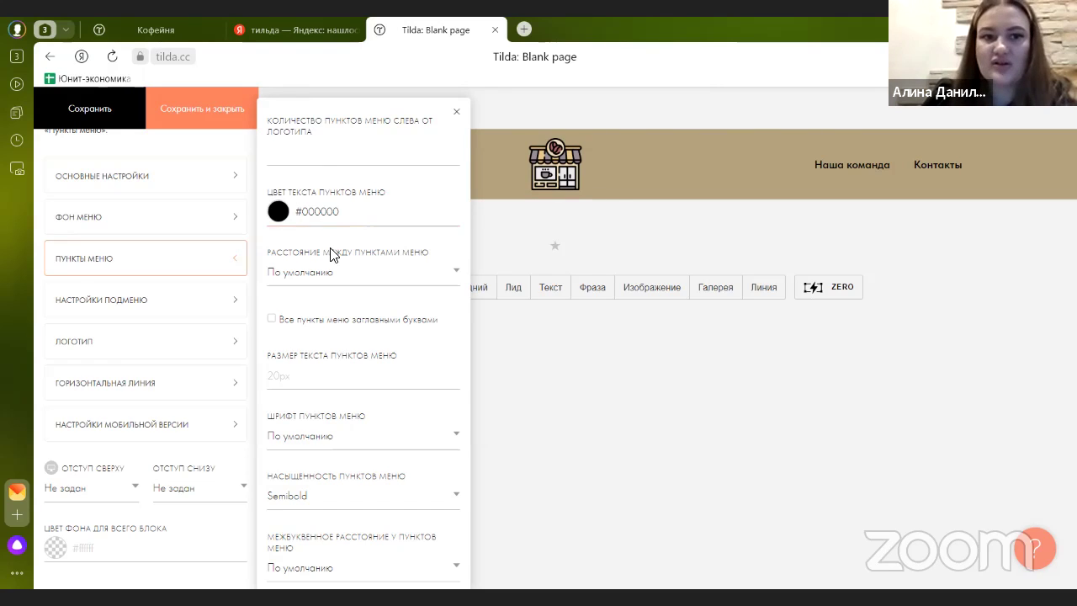
pyautogui.click(338, 321)
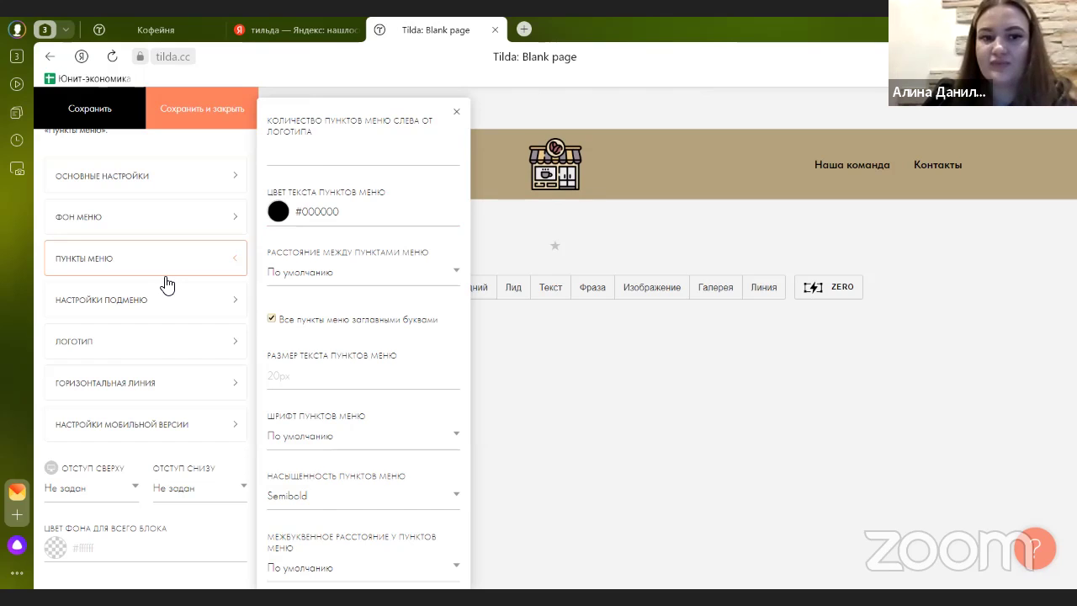
pyautogui.click(186, 112)
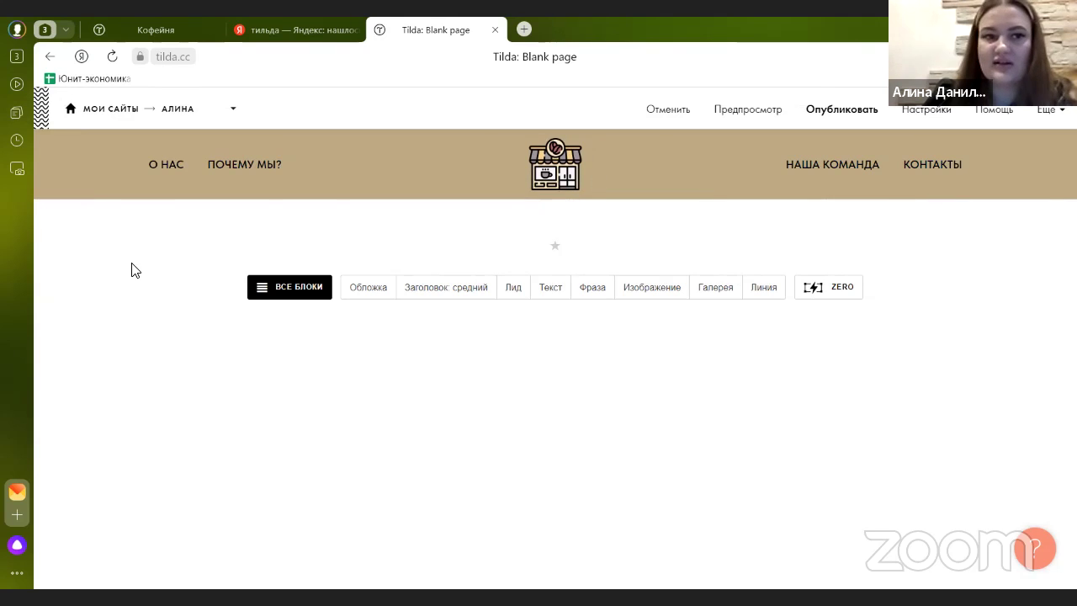
# - Set the menu items' hover colour to light grey #c7c7c7, then save and close
pyautogui.moveTo(157, 161)
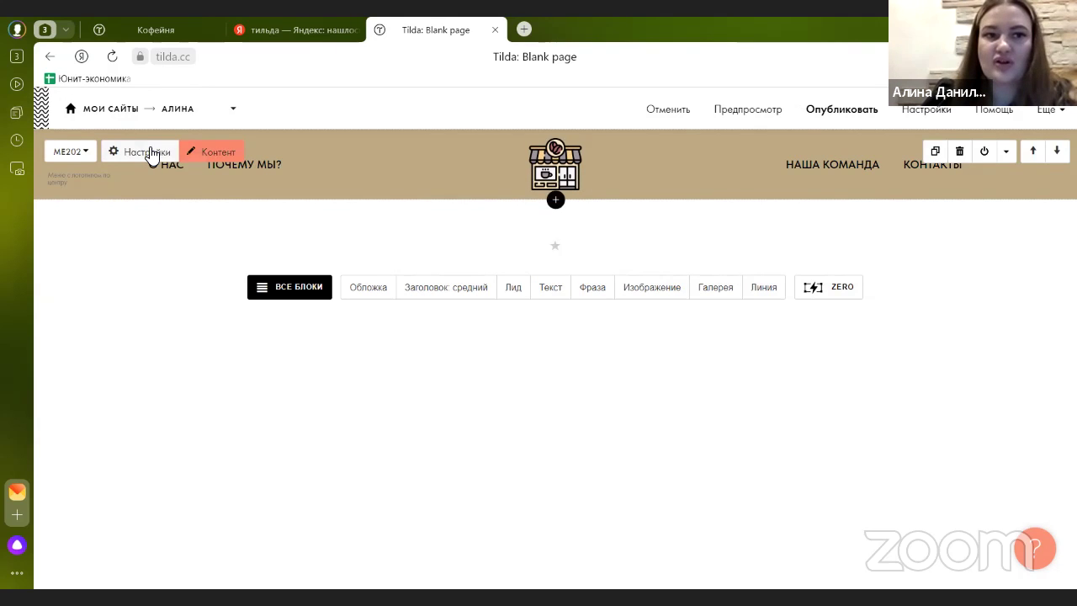
pyautogui.click(151, 154)
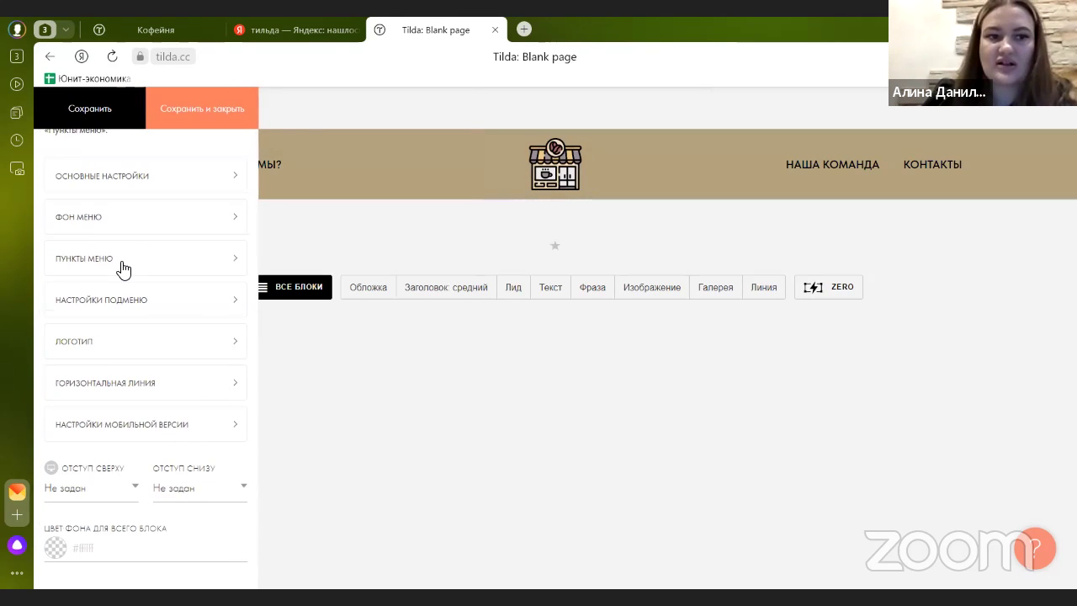
pyautogui.click(120, 267)
pyautogui.scroll(-1, 363, 290)
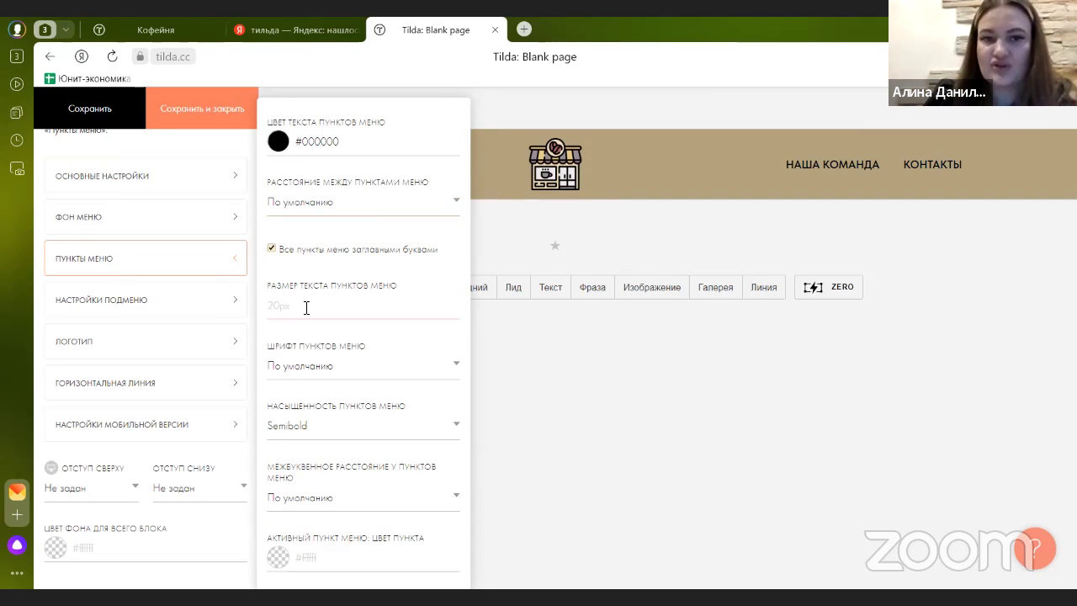
pyautogui.scroll(-2, 306, 305)
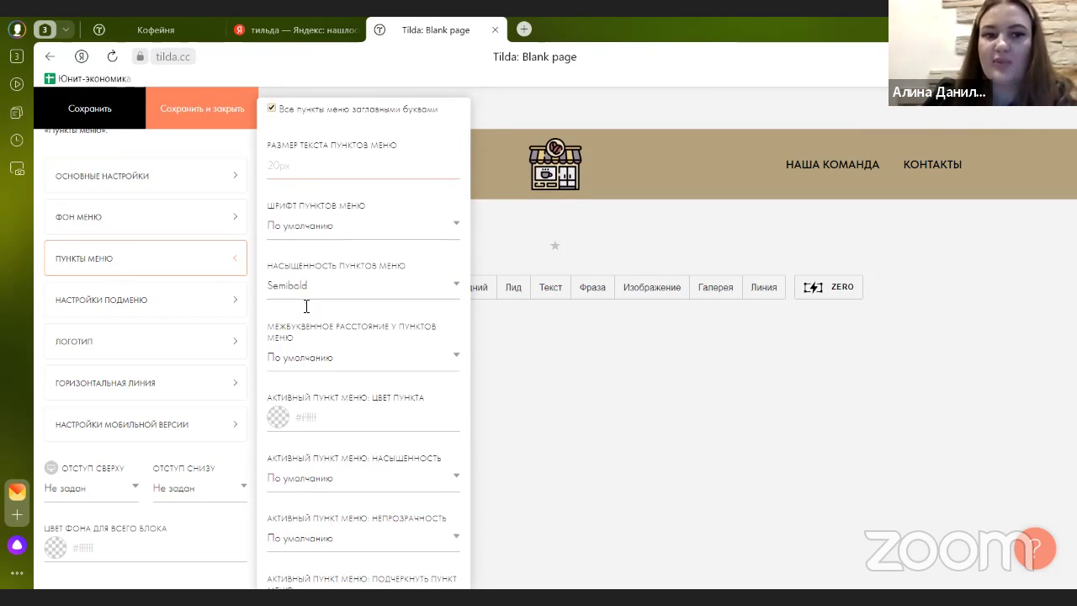
pyautogui.scroll(1, 306, 306)
pyautogui.click(304, 303)
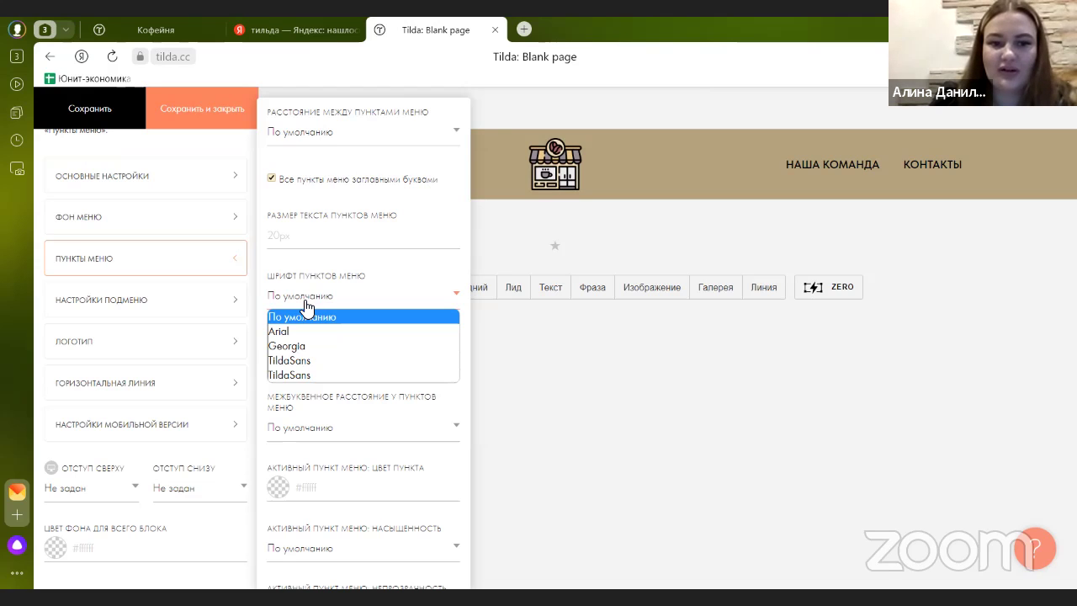
pyautogui.scroll(-5, 311, 337)
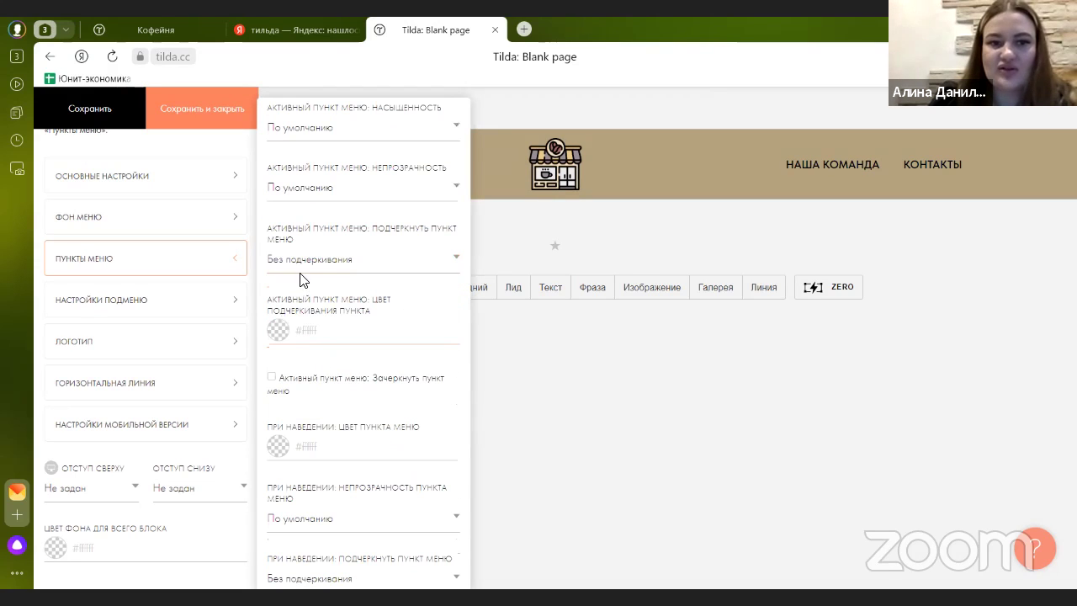
pyautogui.scroll(-2, 383, 239)
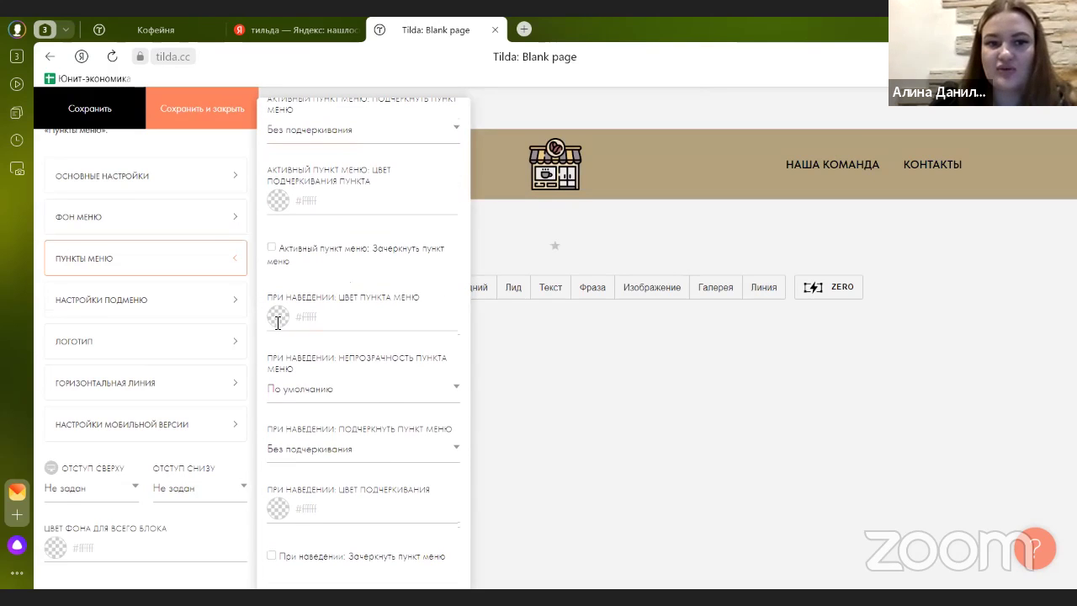
pyautogui.click(278, 322)
pyautogui.moveTo(286, 348); pyautogui.dragTo(247, 361)
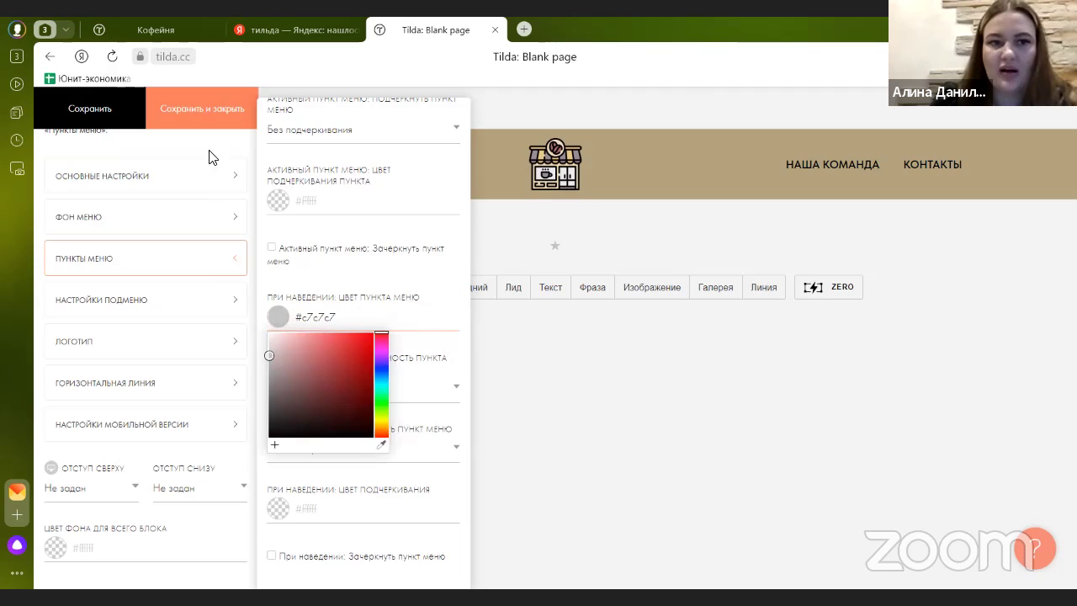
pyautogui.click(203, 113)
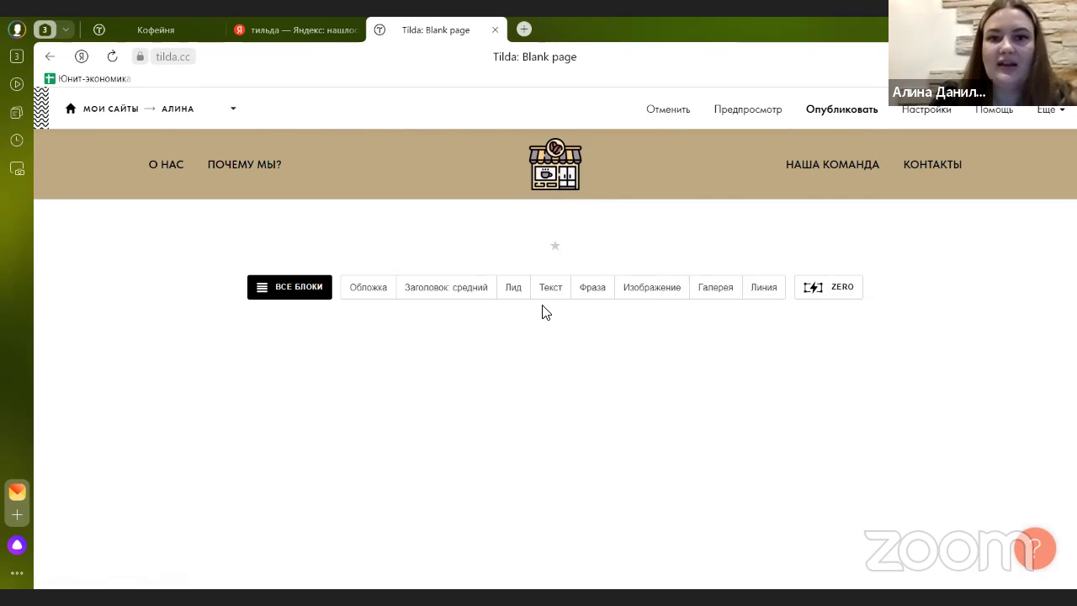
# - Switch to the published coffee60.tilda.ws Кофейня page and scroll over its cover and slogan
pyautogui.click(180, 34)
pyautogui.scroll(-2, 332, 219)
pyautogui.scroll(2, 278, 193)
pyautogui.scroll(-2, 729, 248)
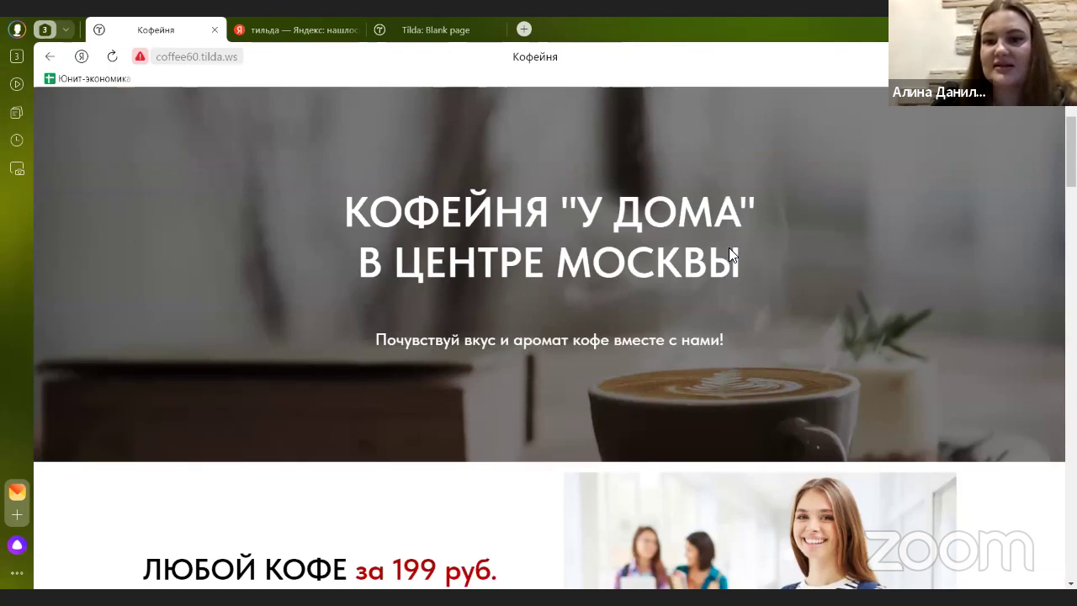
pyautogui.scroll(2, 726, 268)
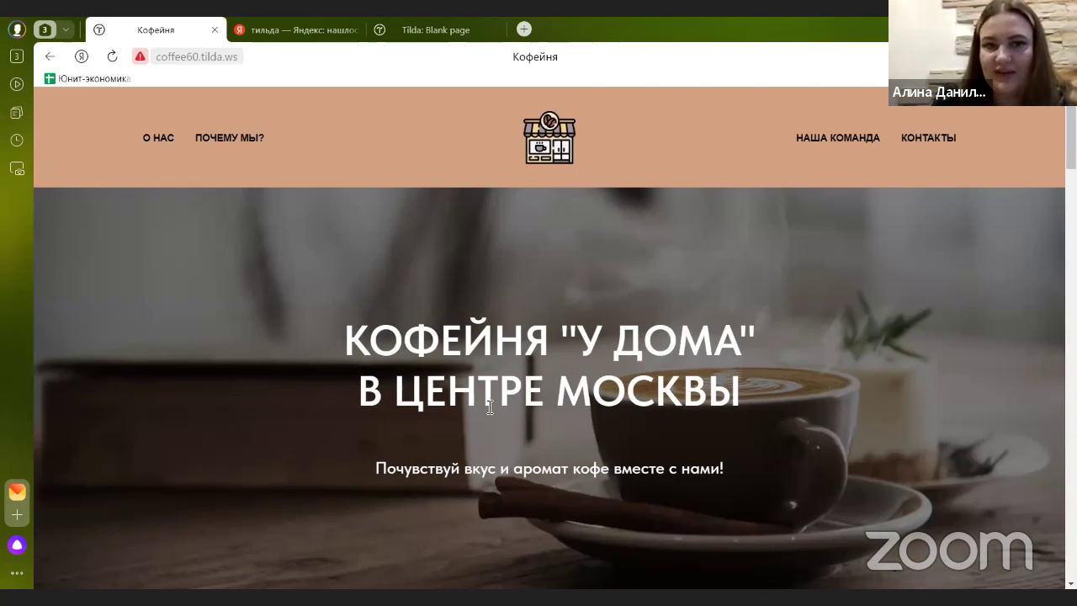
pyautogui.moveTo(443, 42)
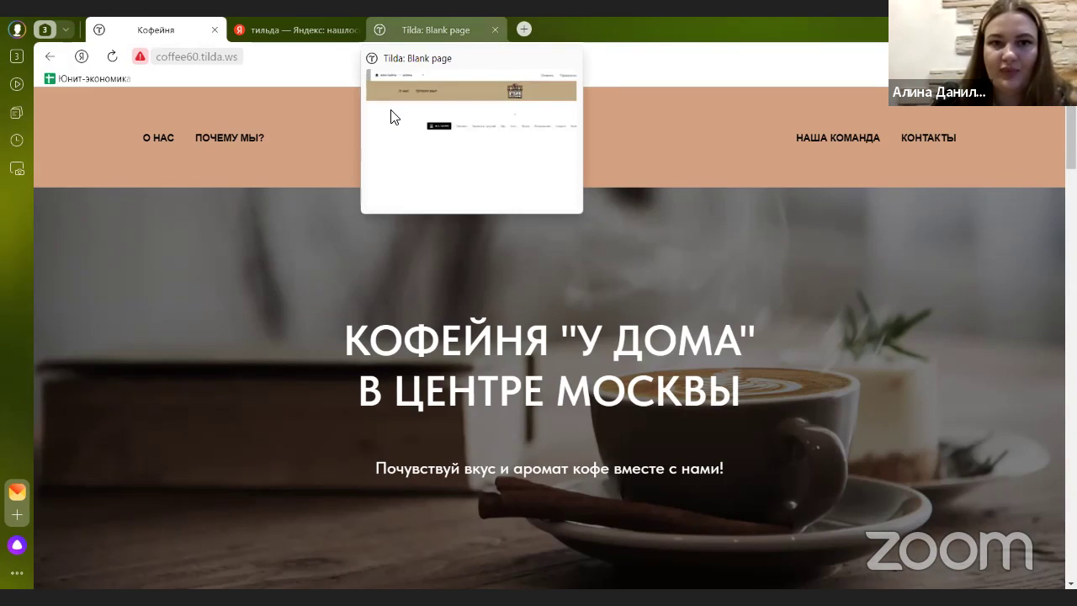
# - Return to the Blank page editor and browse the Обложка cover templates CR01–CR07 in Все блоки
pyautogui.click(545, 209)
pyautogui.scroll(2, 156, 252)
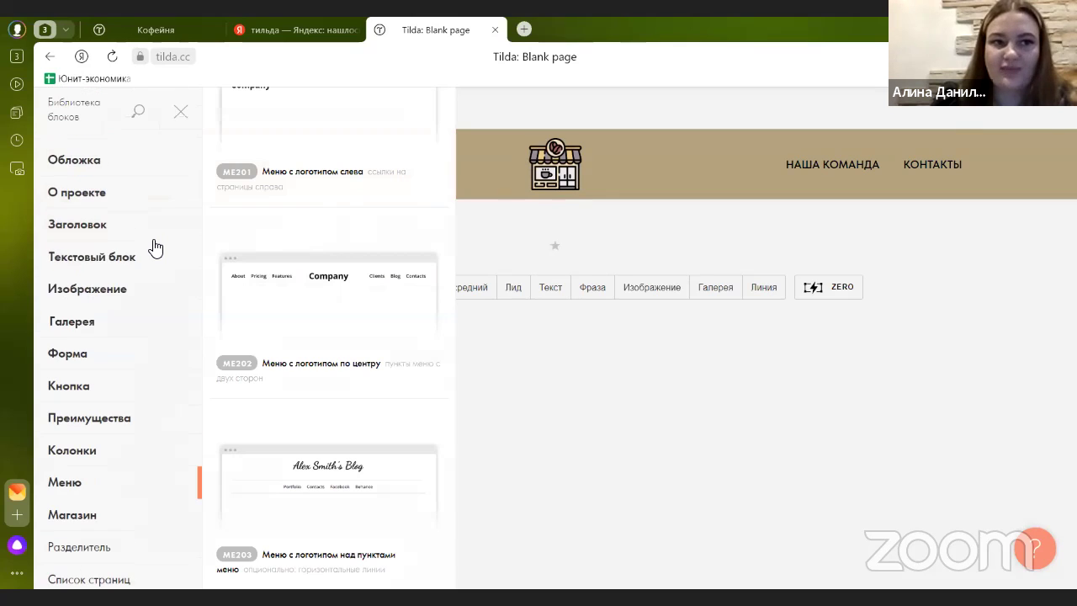
pyautogui.click(563, 228)
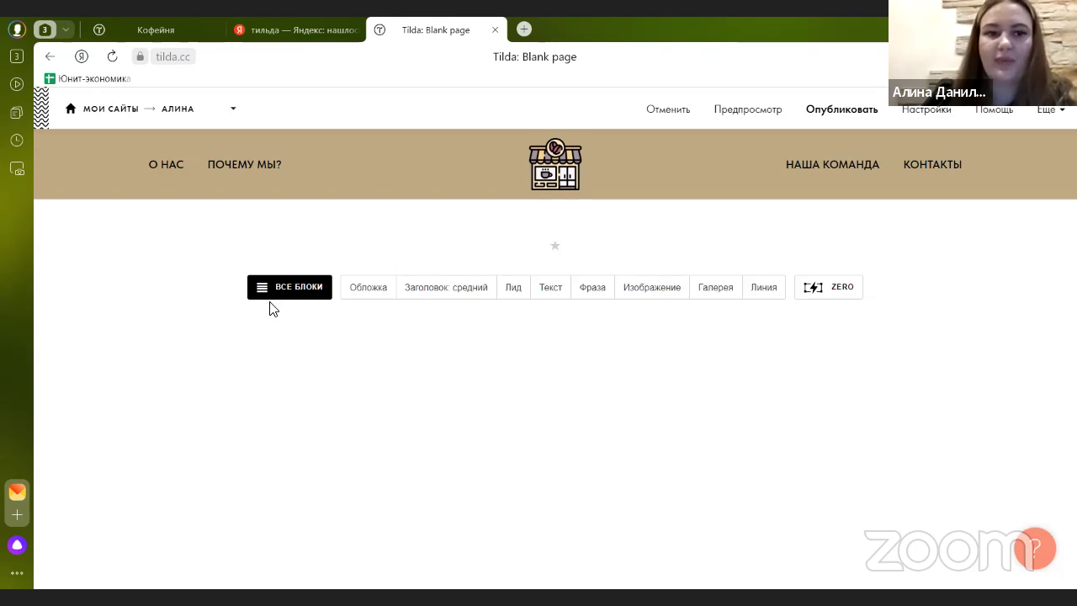
pyautogui.click(289, 290)
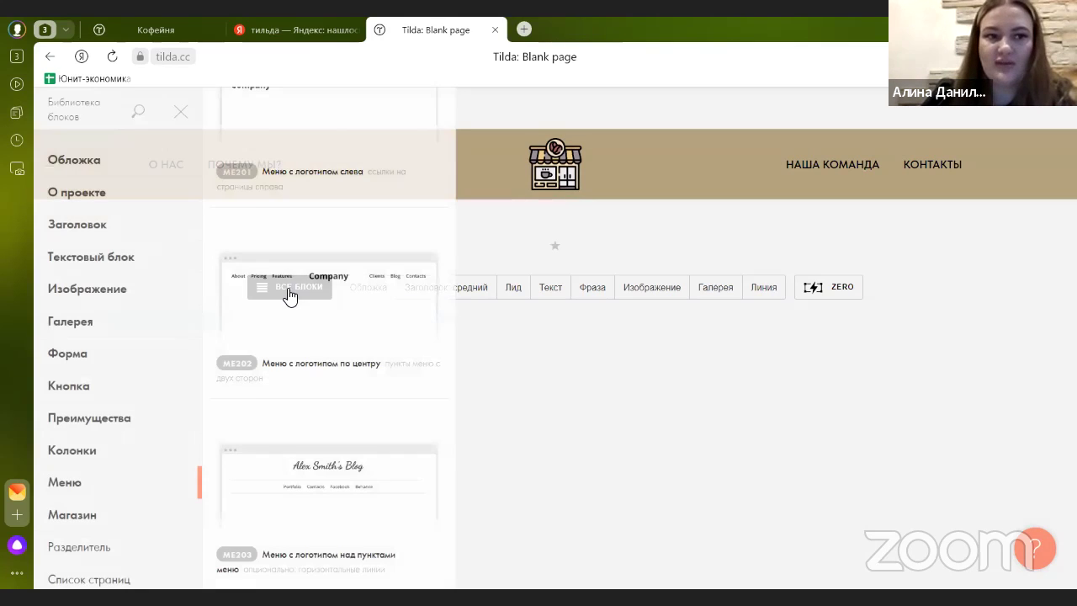
pyautogui.click(95, 164)
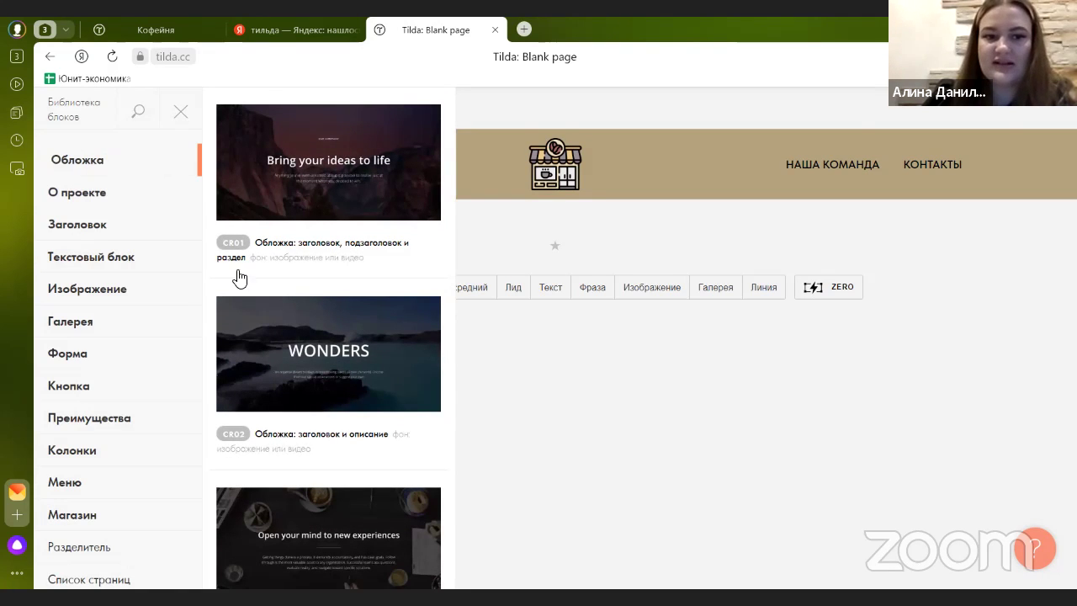
pyautogui.scroll(-10, 326, 318)
pyautogui.scroll(-15, 328, 336)
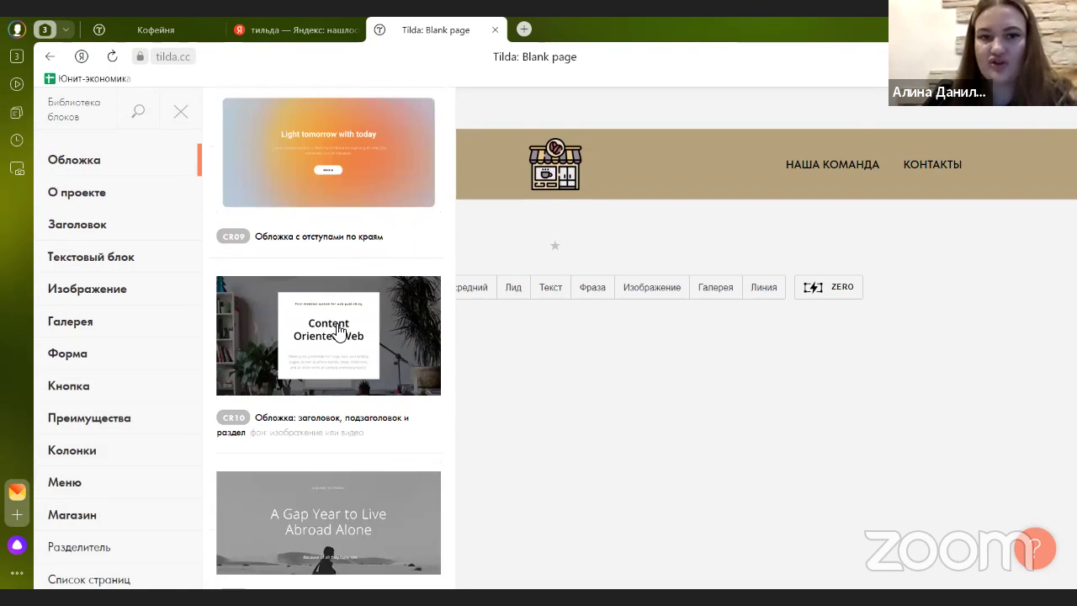
pyautogui.scroll(-5, 343, 360)
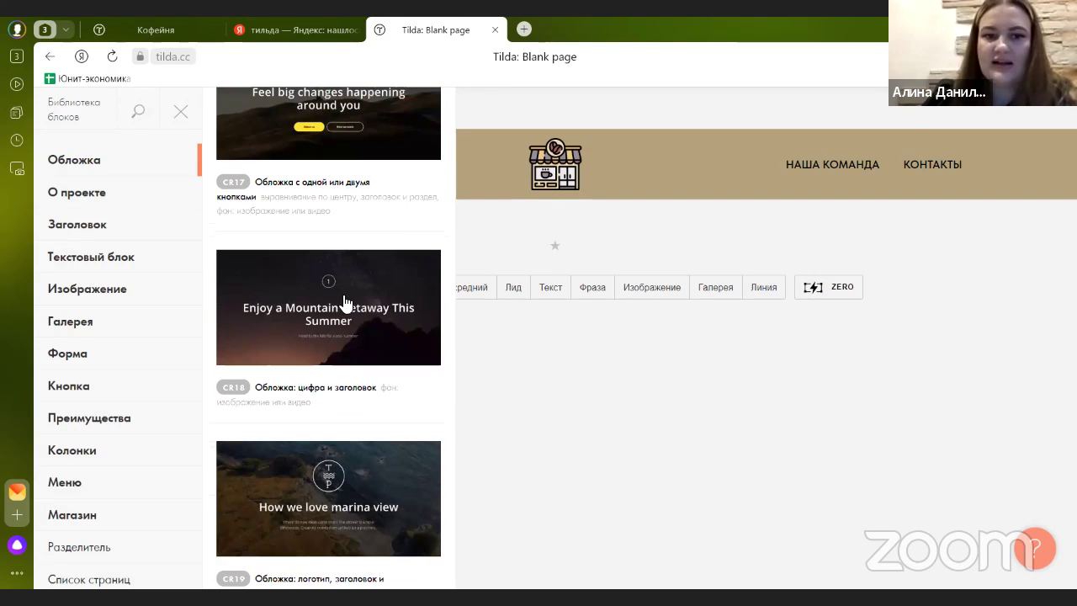
pyautogui.scroll(-6, 328, 311)
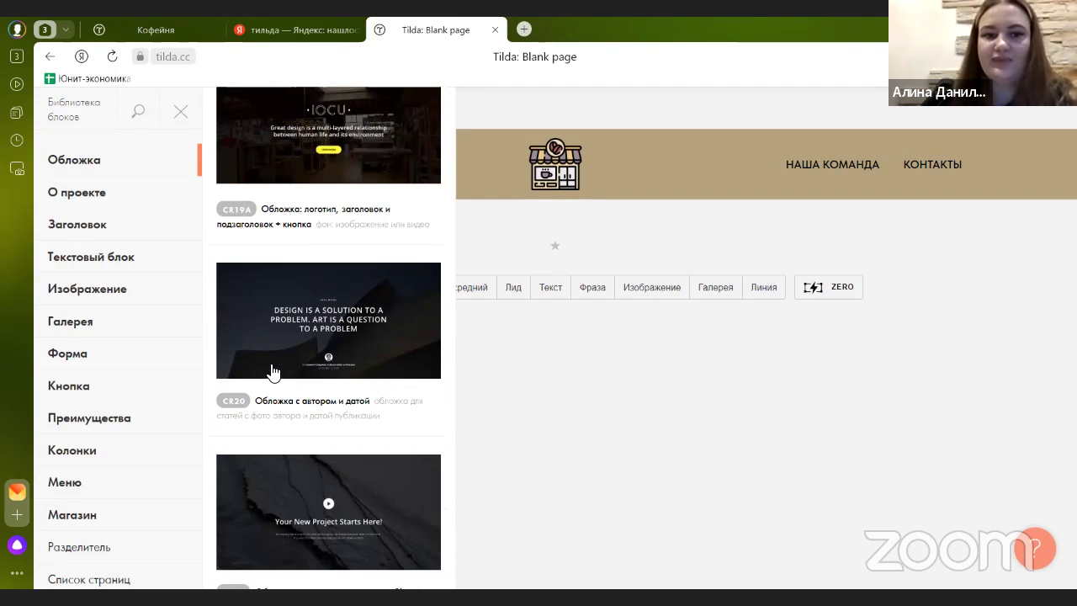
pyautogui.scroll(-5, 370, 353)
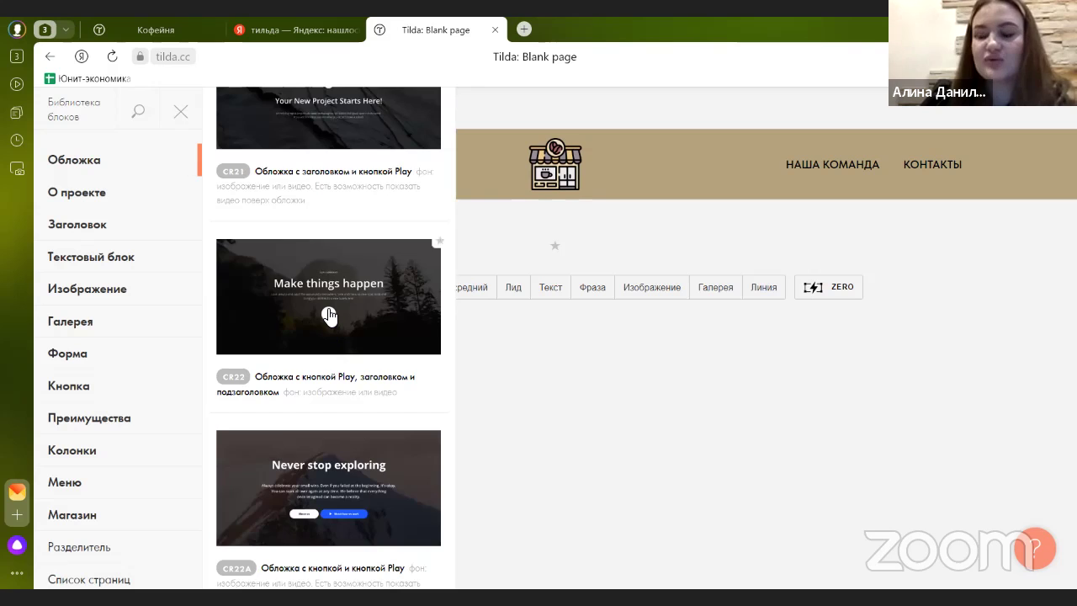
pyautogui.scroll(-3, 328, 315)
pyautogui.scroll(9, 348, 344)
pyautogui.scroll(15, 349, 345)
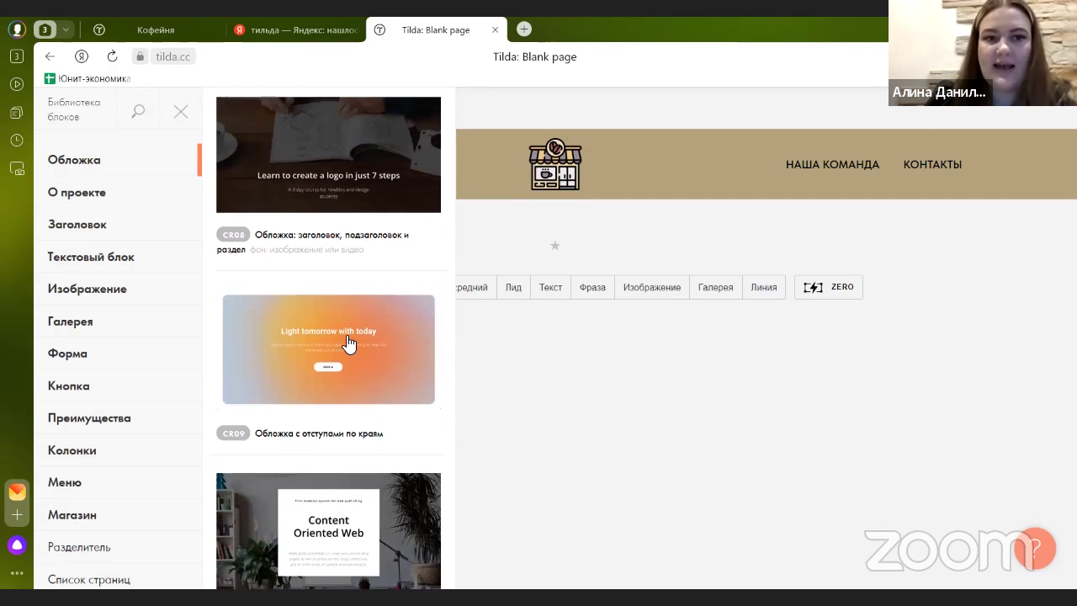
pyautogui.scroll(5, 348, 344)
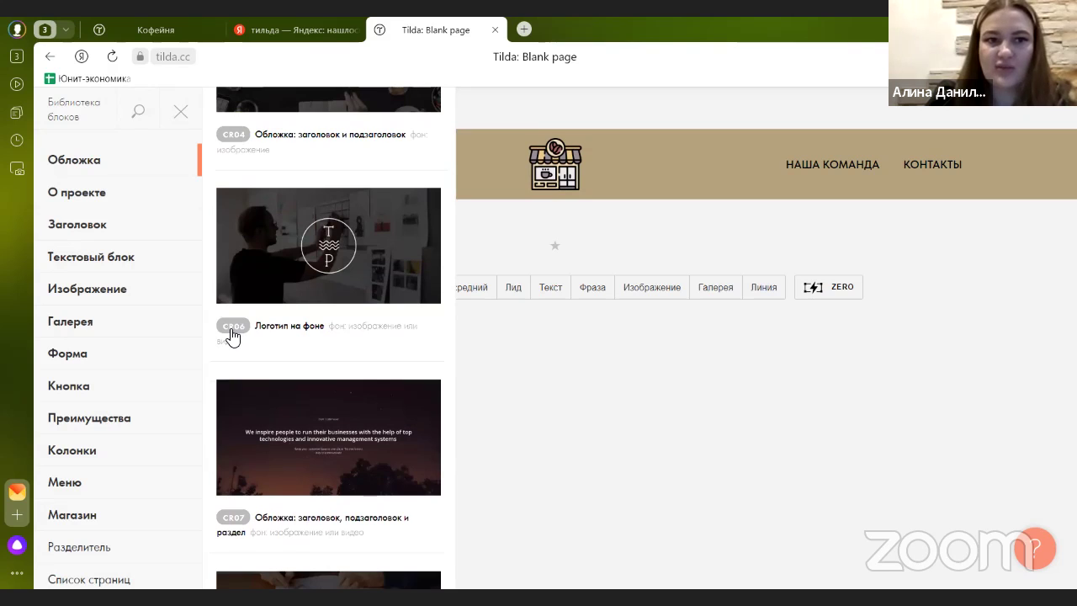
pyautogui.scroll(1, 233, 337)
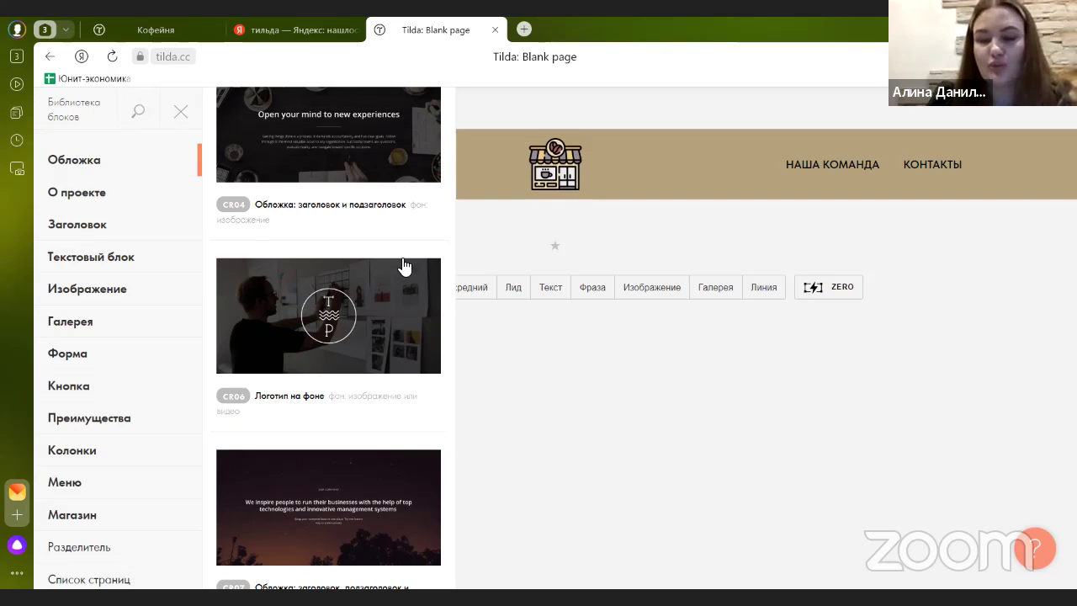
pyautogui.scroll(3, 381, 272)
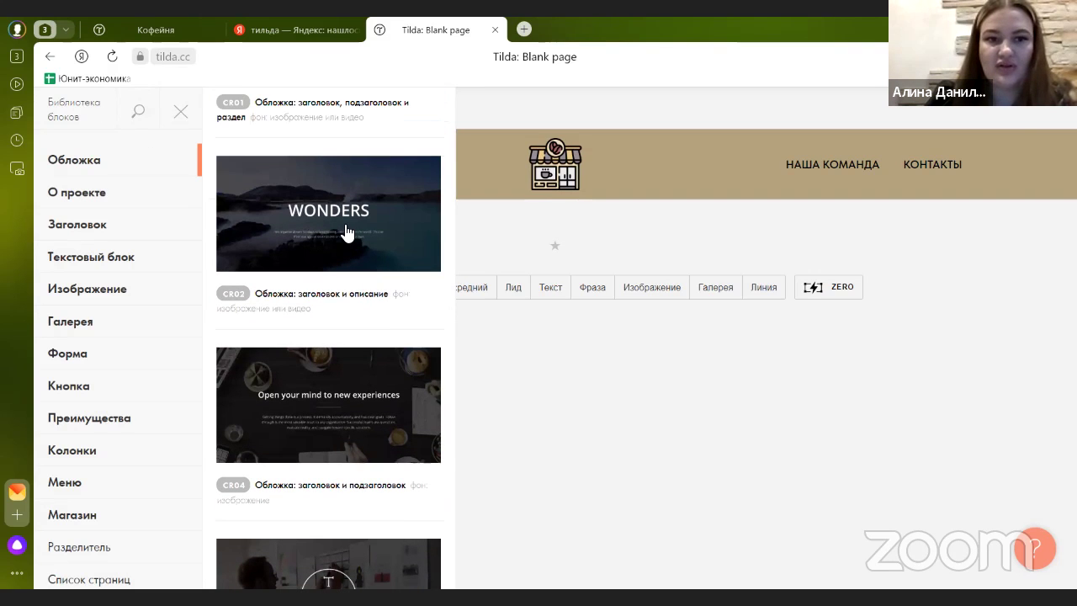
pyautogui.click(344, 224)
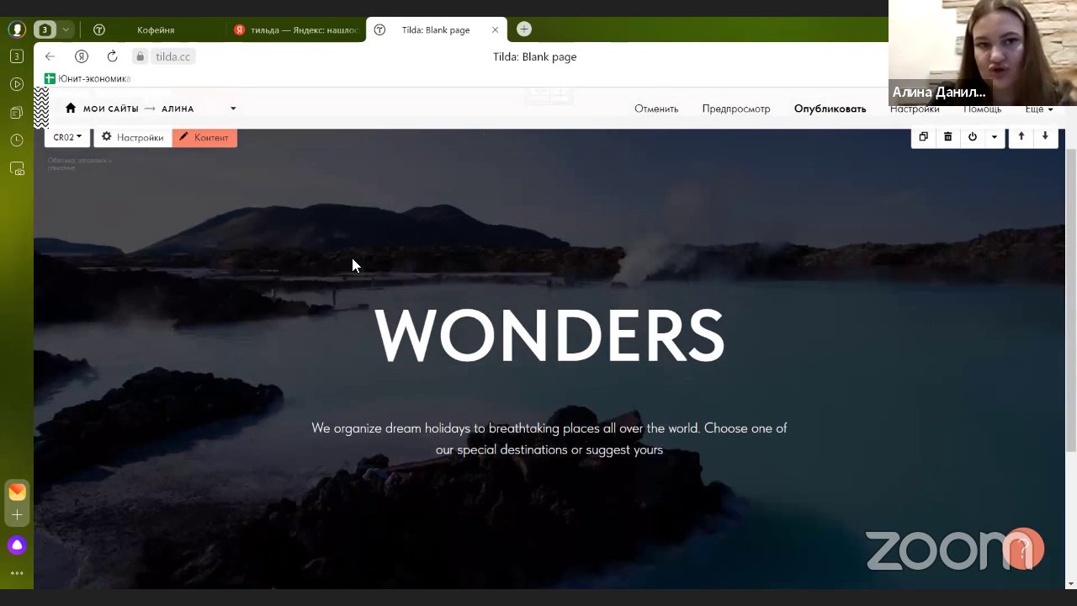
pyautogui.scroll(1, 309, 281)
pyautogui.scroll(-2, 300, 303)
pyautogui.scroll(2, 286, 302)
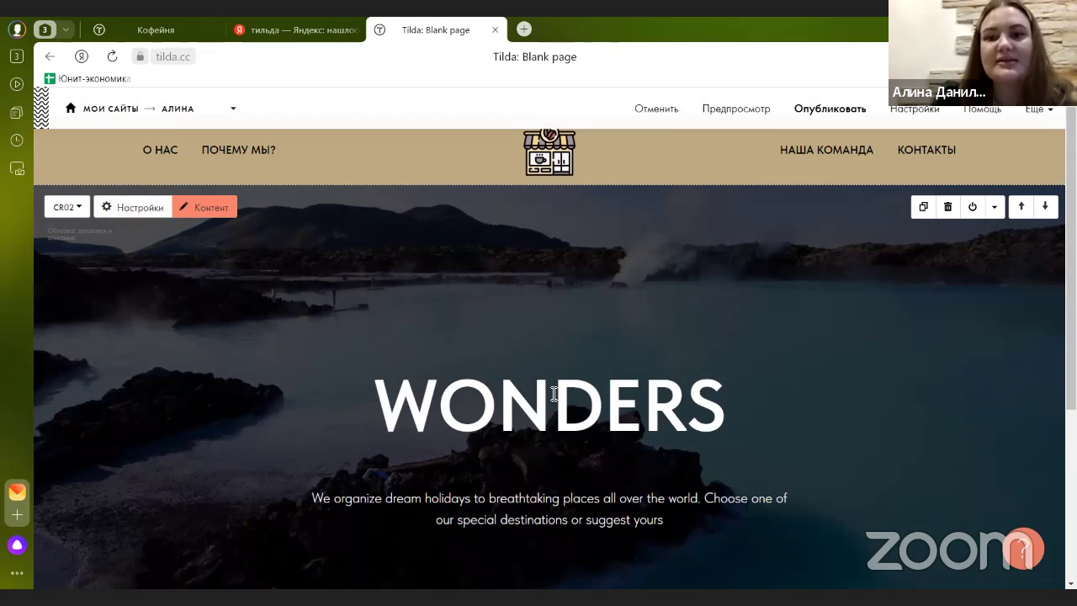
# - Replace the WONDERS title with «КОФЕЙНЯ "У ДОМА" В ЦЕНТРЕ МОСКВЫ» copied from the Кофейня site
pyautogui.click(234, 215)
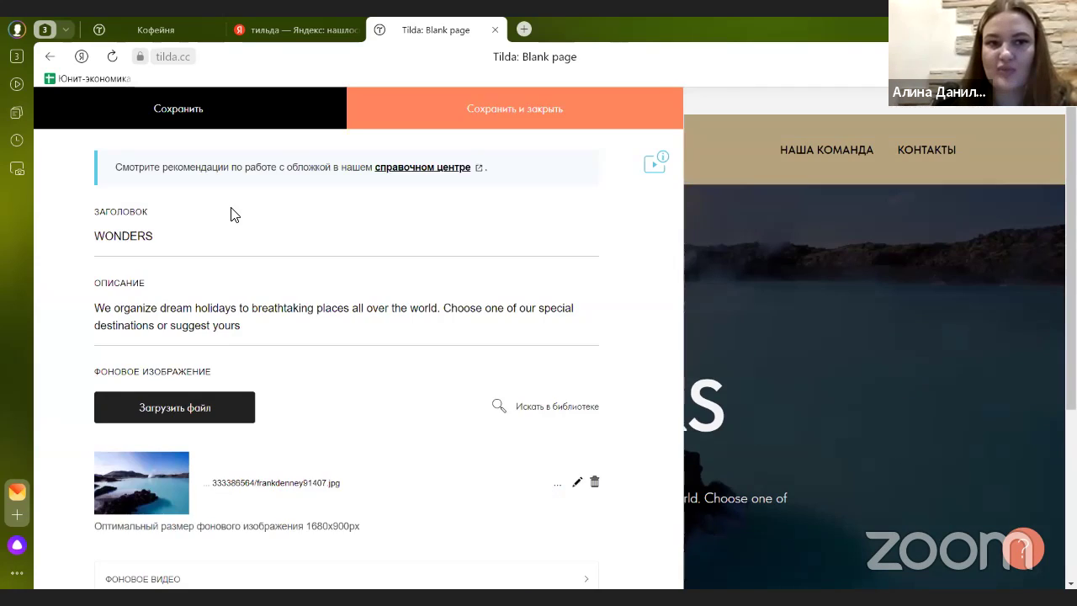
pyautogui.doubleClick(123, 246)
pyautogui.click(120, 246)
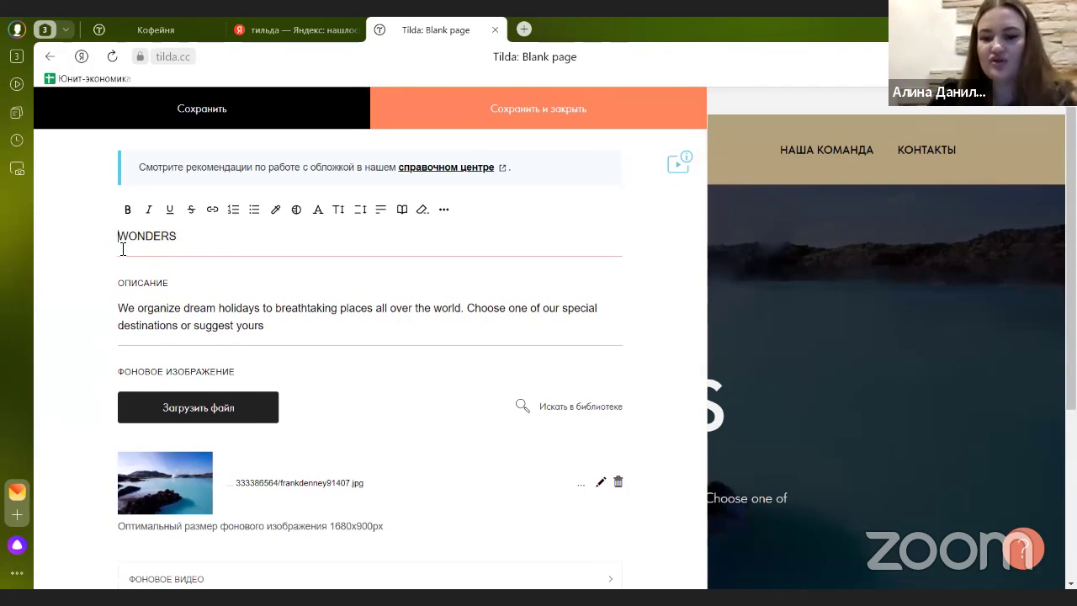
pyautogui.click(156, 29)
pyautogui.moveTo(345, 336); pyautogui.dragTo(762, 403)
pyautogui.hotkey('ctrl', 'c')
pyautogui.click(745, 431)
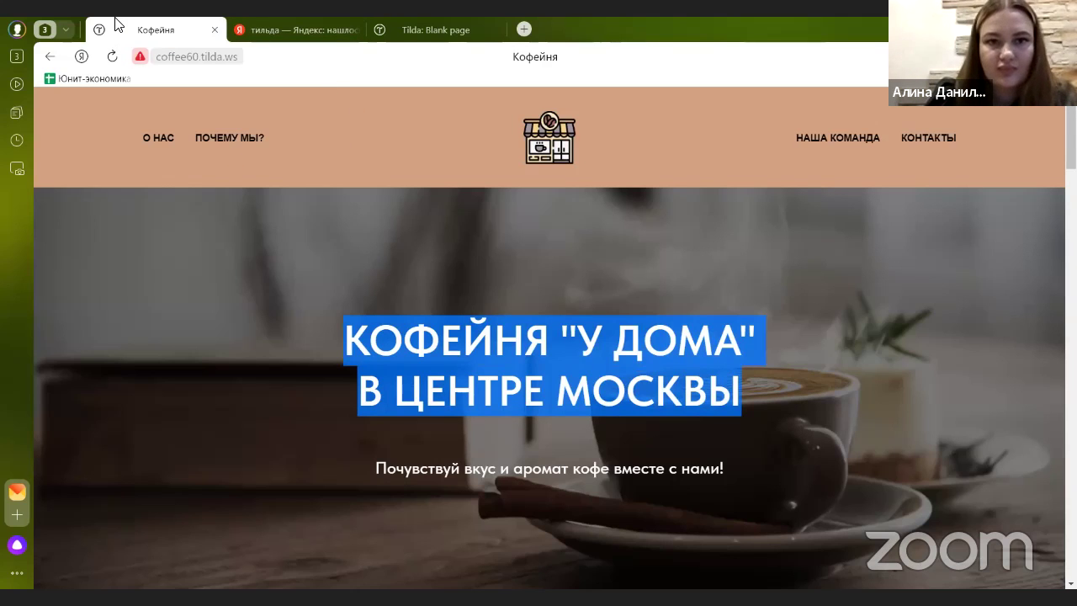
pyautogui.hotkey('ctrl', 'shift', 'Tab')
pyautogui.moveTo(192, 244); pyautogui.dragTo(71, 243)
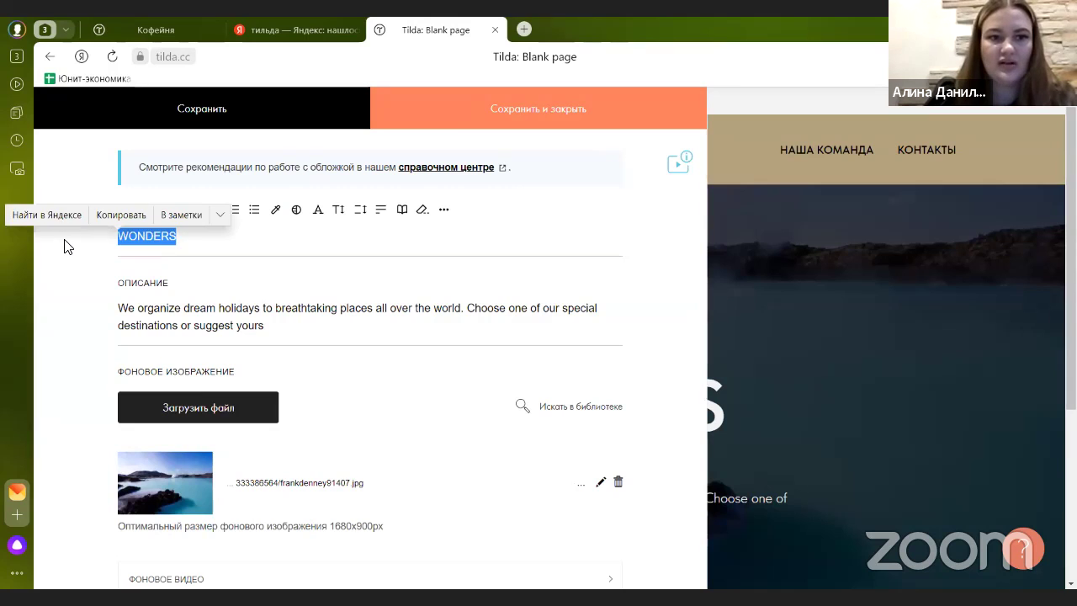
pyautogui.hotkey('ctrl', 'v')
# - Replace the English description with the slogan «Почувствуй вкус и аромат кофе вместе с нами!»
pyautogui.moveTo(293, 350); pyautogui.dragTo(118, 326)
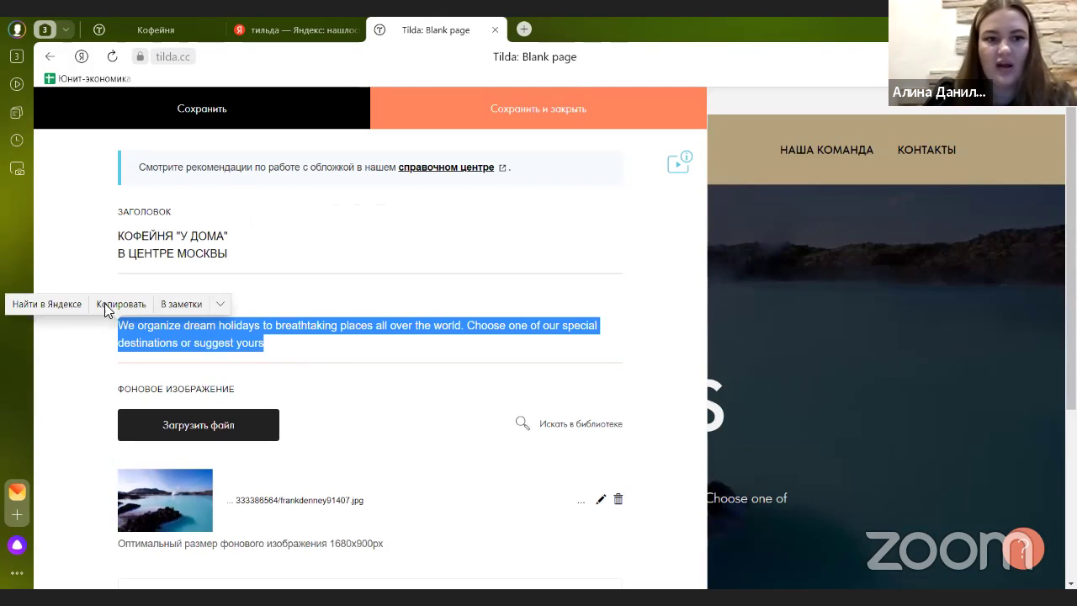
pyautogui.click(177, 41)
pyautogui.scroll(-1, 349, 345)
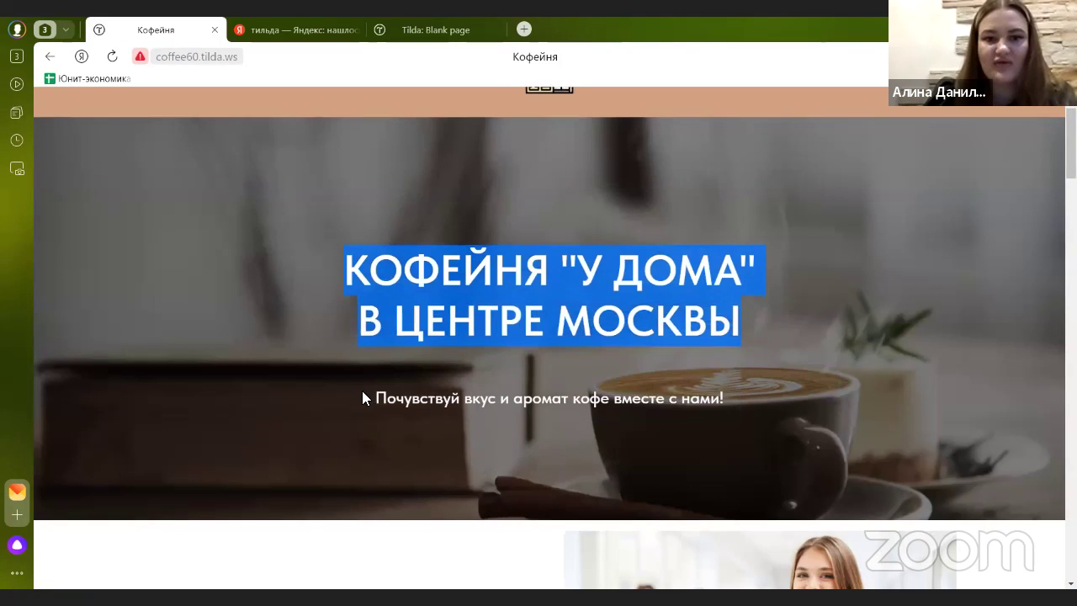
pyautogui.moveTo(374, 398); pyautogui.dragTo(742, 392)
pyautogui.hotkey('ctrl', 'c')
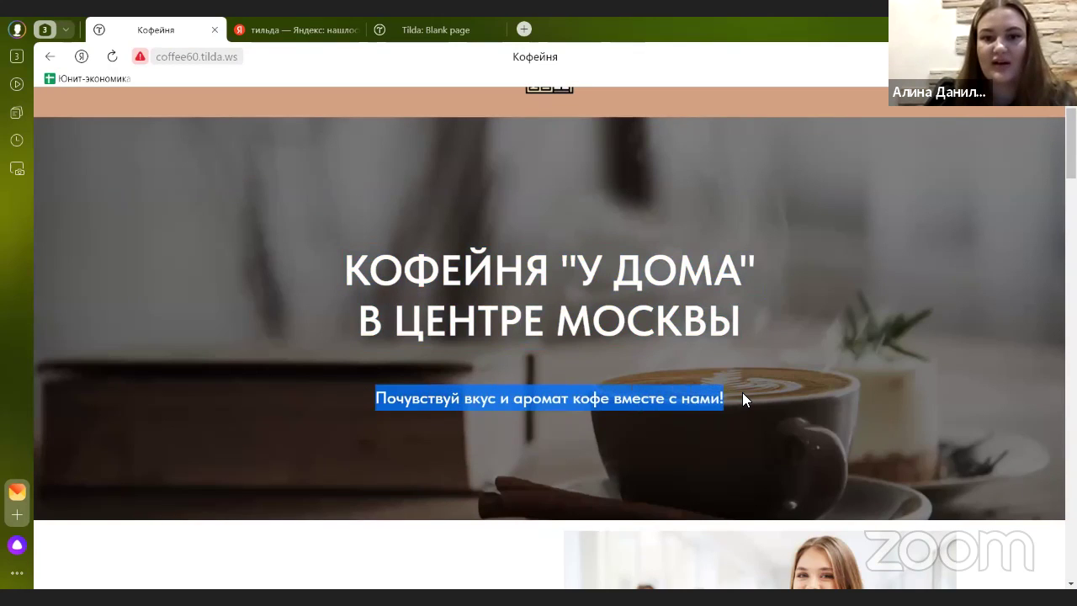
pyautogui.click(728, 377)
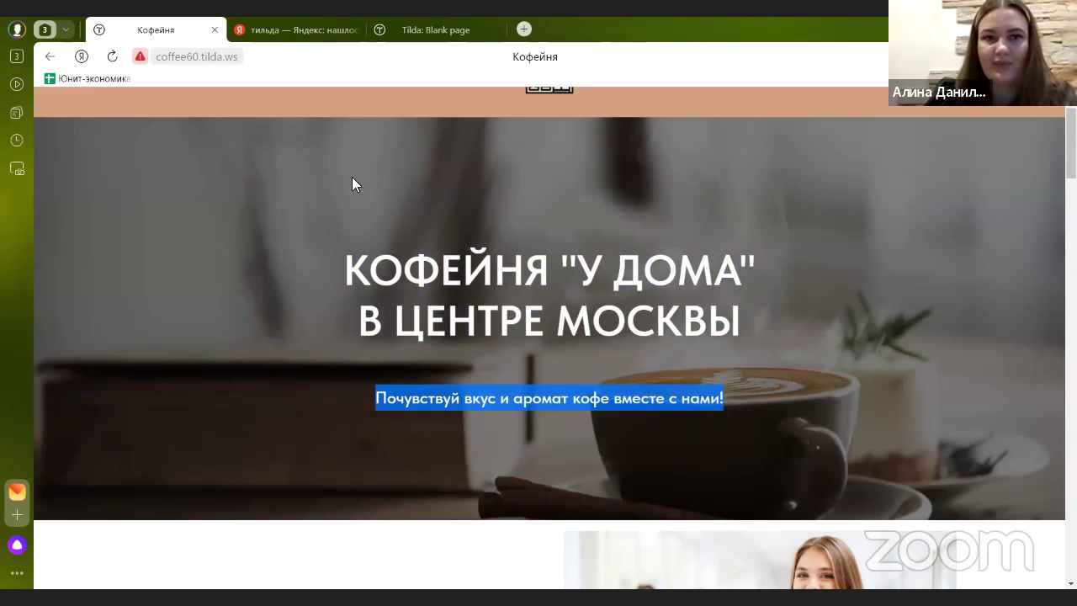
pyautogui.click(379, 32)
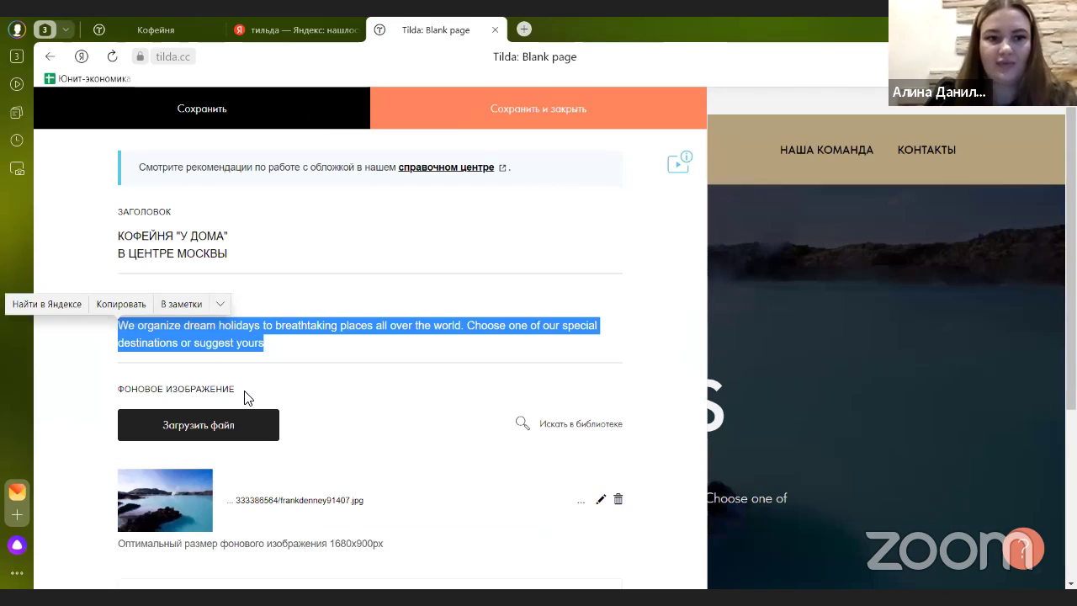
pyautogui.hotkey('ctrl', 'v')
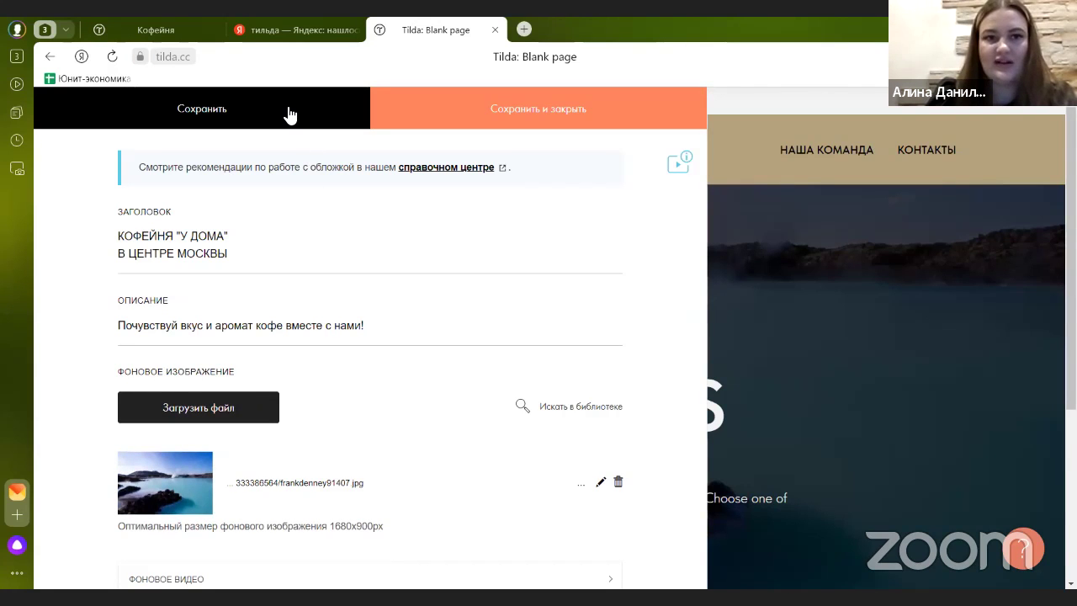
# - Save the new cover text and scroll the page to check the updated cover
pyautogui.click(444, 128)
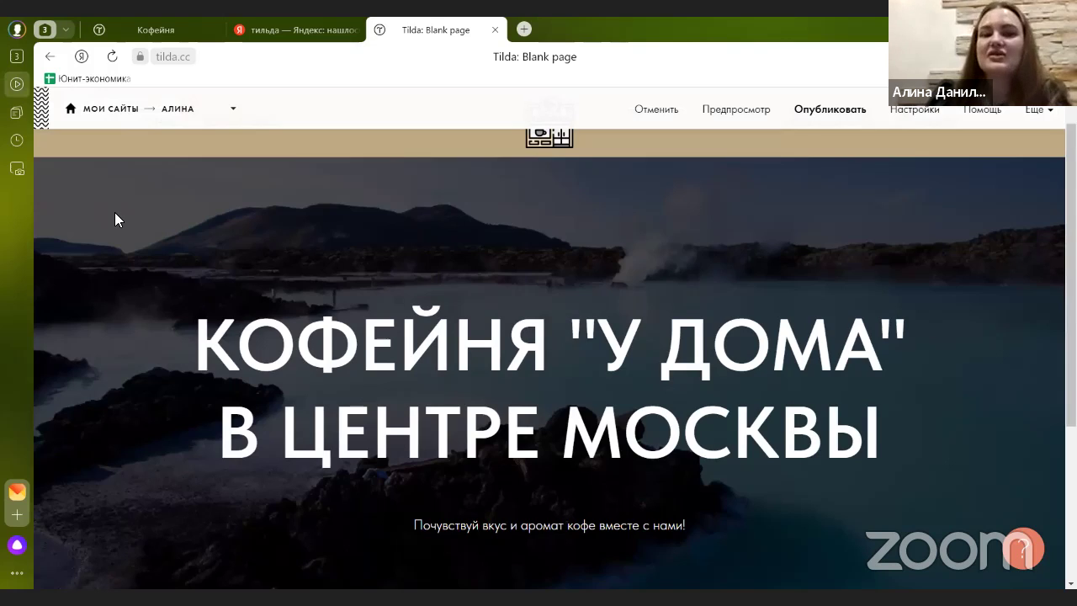
pyautogui.scroll(-1, 145, 271)
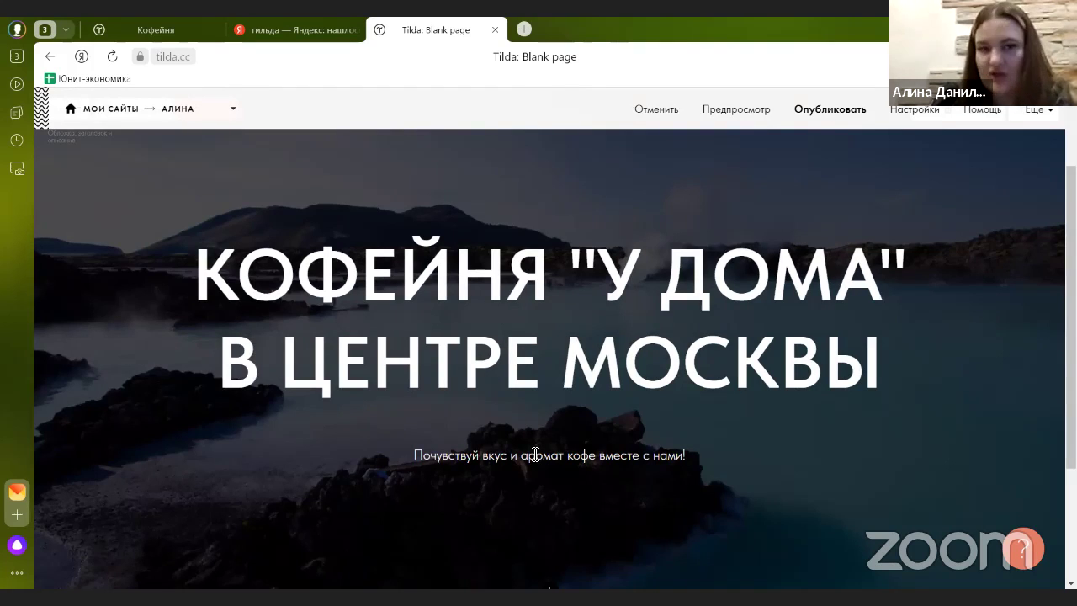
pyautogui.scroll(1, 533, 452)
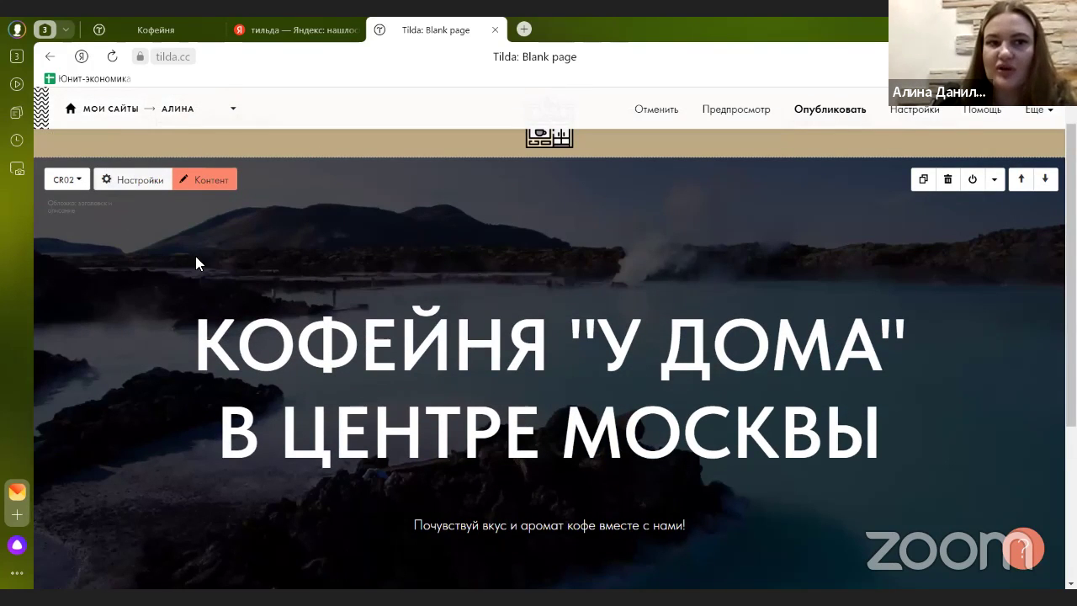
pyautogui.scroll(-2, 555, 362)
pyautogui.scroll(3, 550, 504)
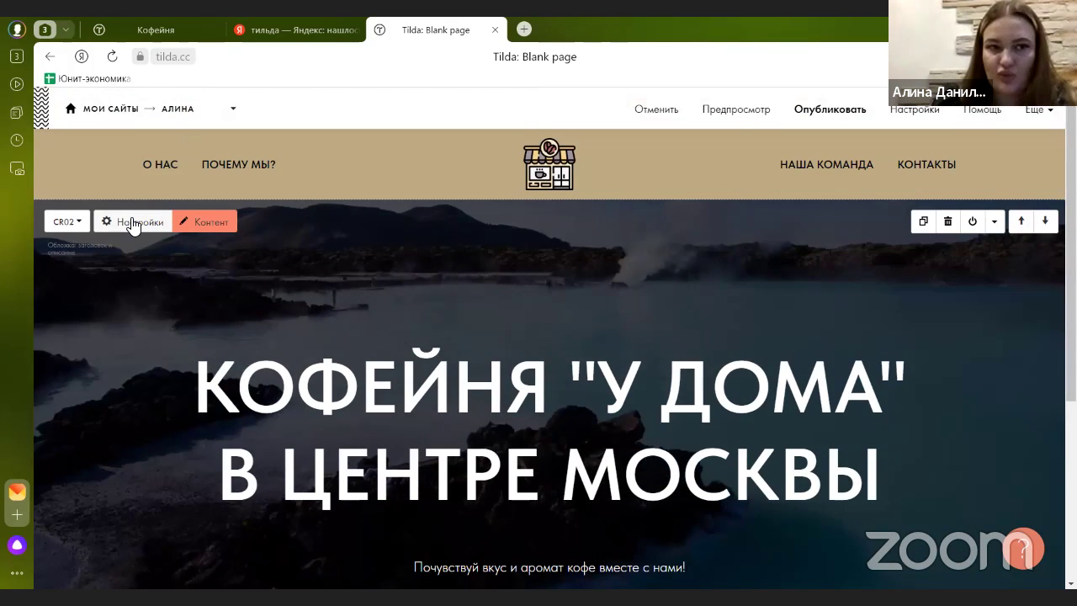
# - Set the cover heading font size to 60px in Типографика
pyautogui.click(132, 222)
pyautogui.scroll(-4, 132, 320)
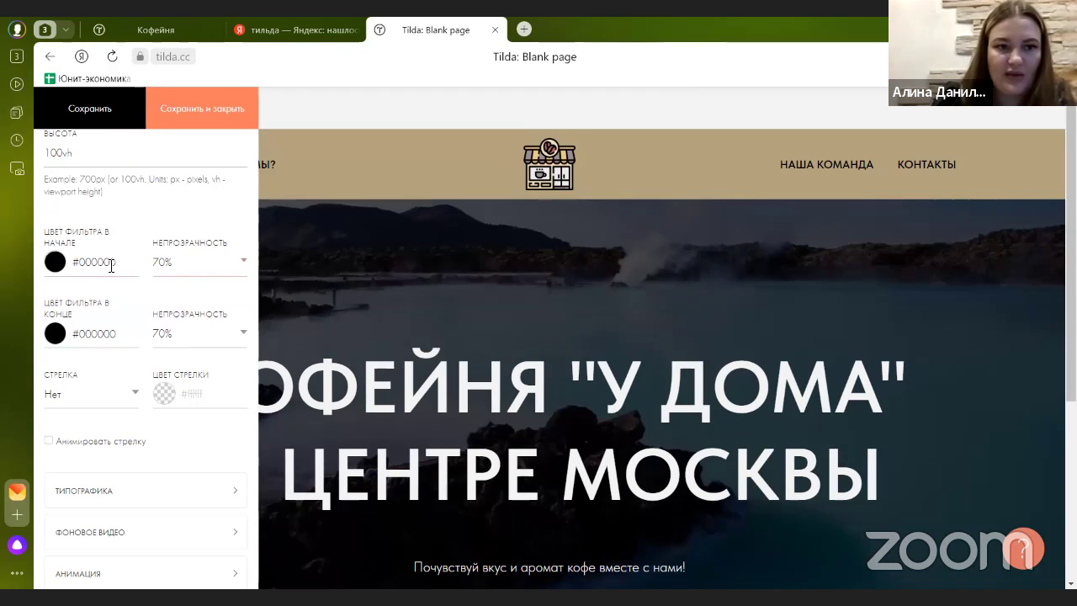
pyautogui.scroll(3, 109, 277)
pyautogui.scroll(-5, 104, 294)
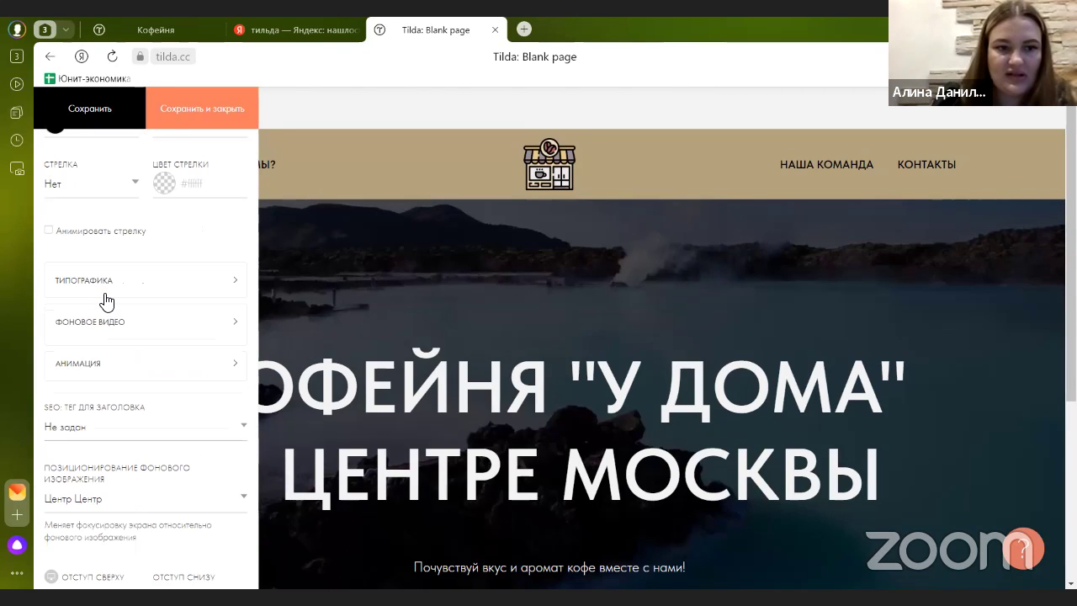
pyautogui.click(107, 286)
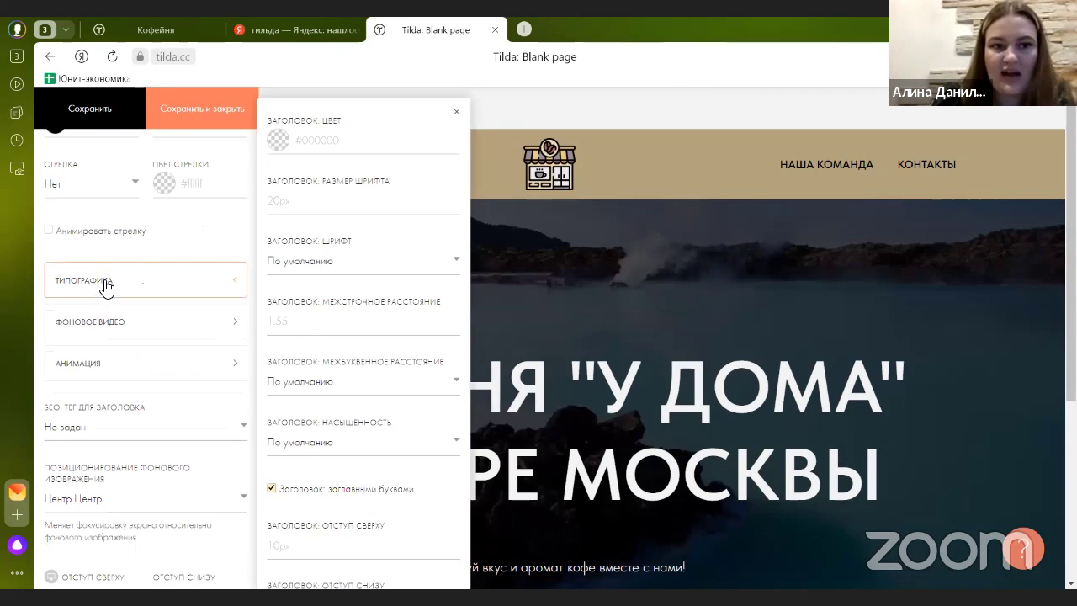
pyautogui.click(298, 201)
pyautogui.write('20')
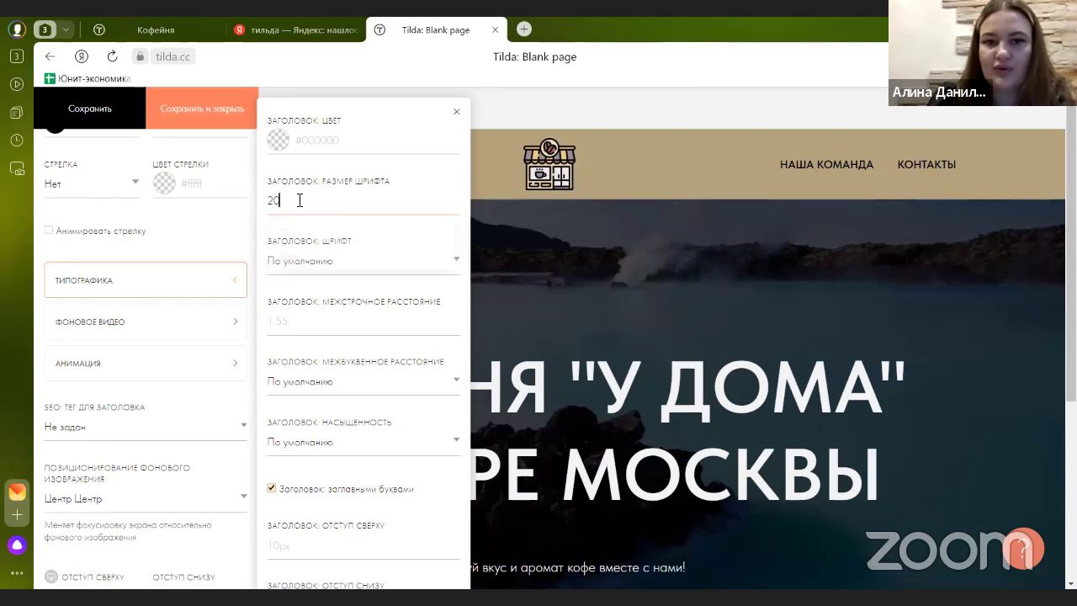
pyautogui.press('BackSpace')
pyautogui.press('BackSpace')
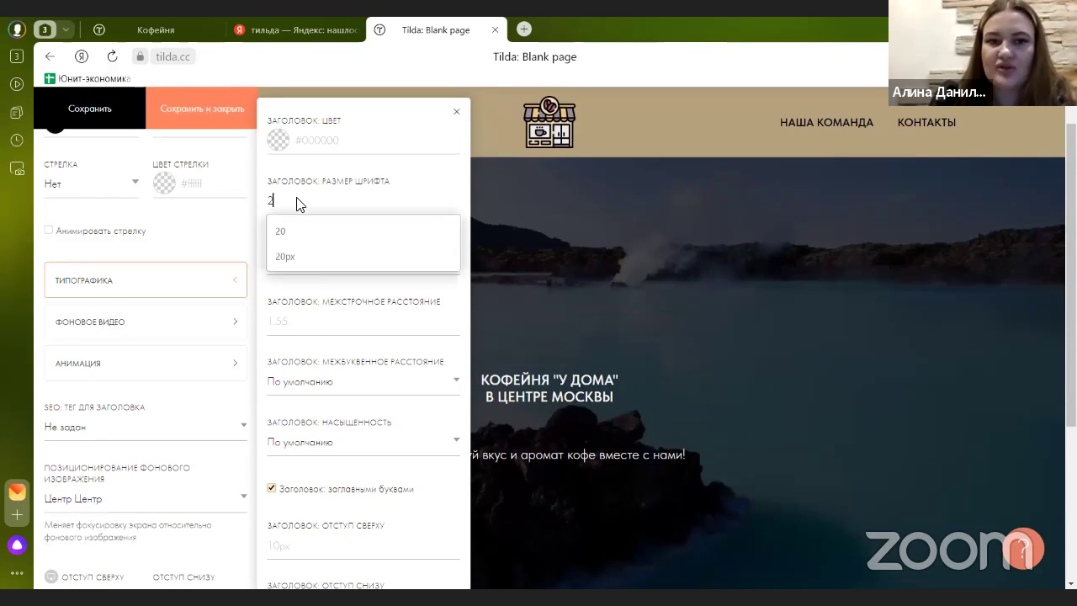
pyautogui.write('45')
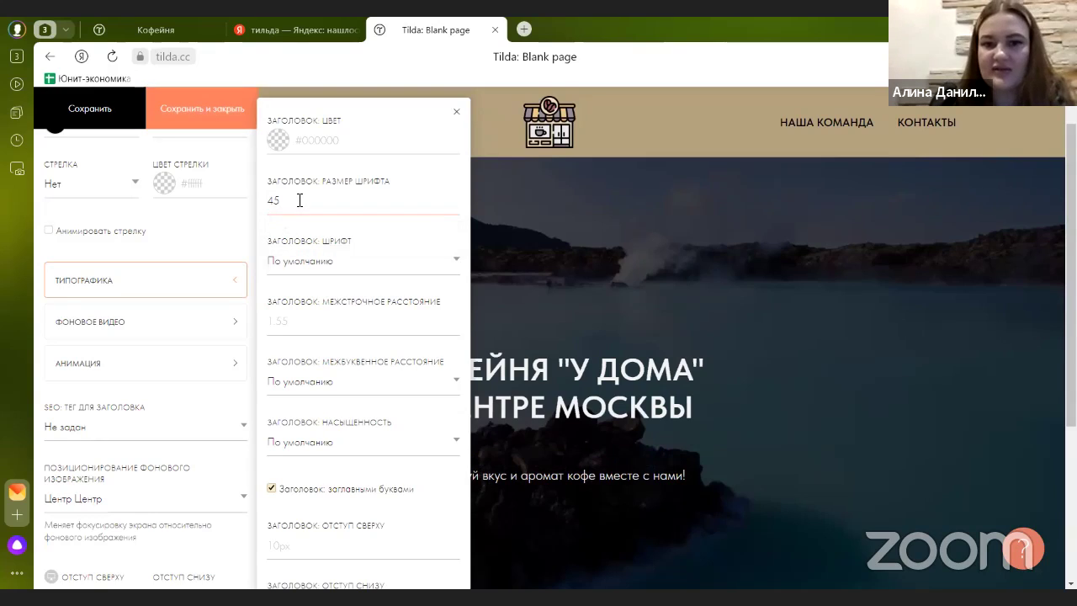
pyautogui.press('BackSpace')
pyautogui.press('BackSpace')
pyautogui.write('60')
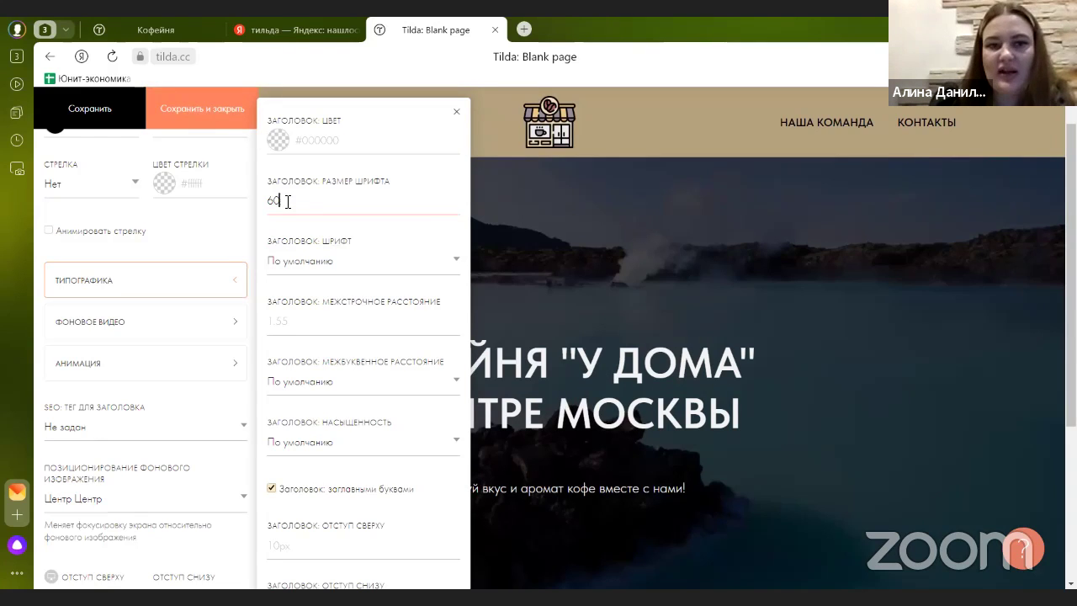
# - Try orange and blue heading colours, then settle on white #ffffff and save
pyautogui.click(283, 143)
pyautogui.click(291, 170)
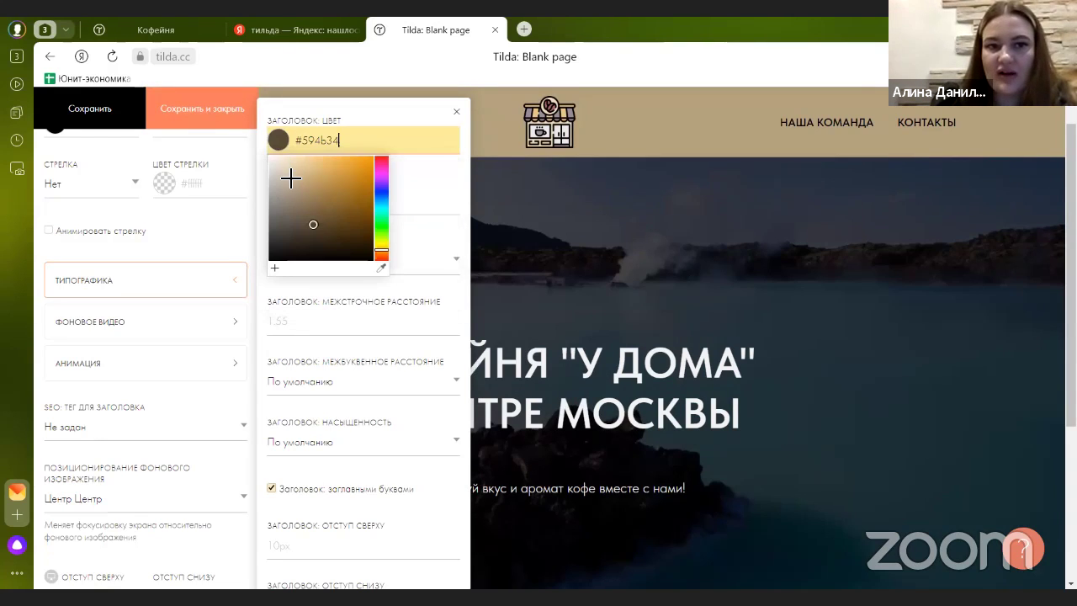
pyautogui.click(125, 119)
pyautogui.click(288, 148)
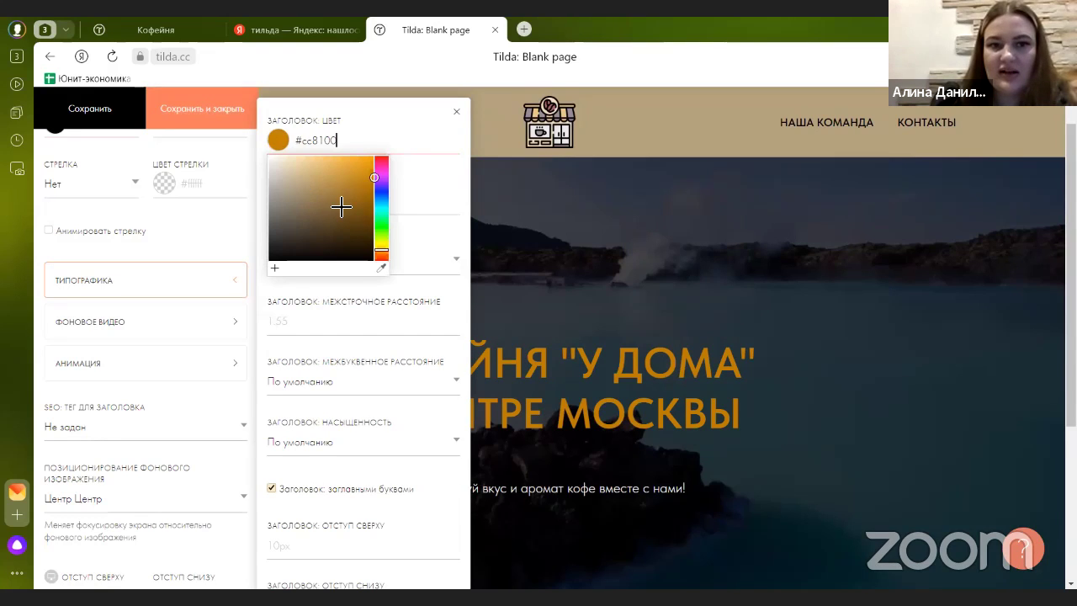
pyautogui.write('#00104')
pyautogui.click(358, 185)
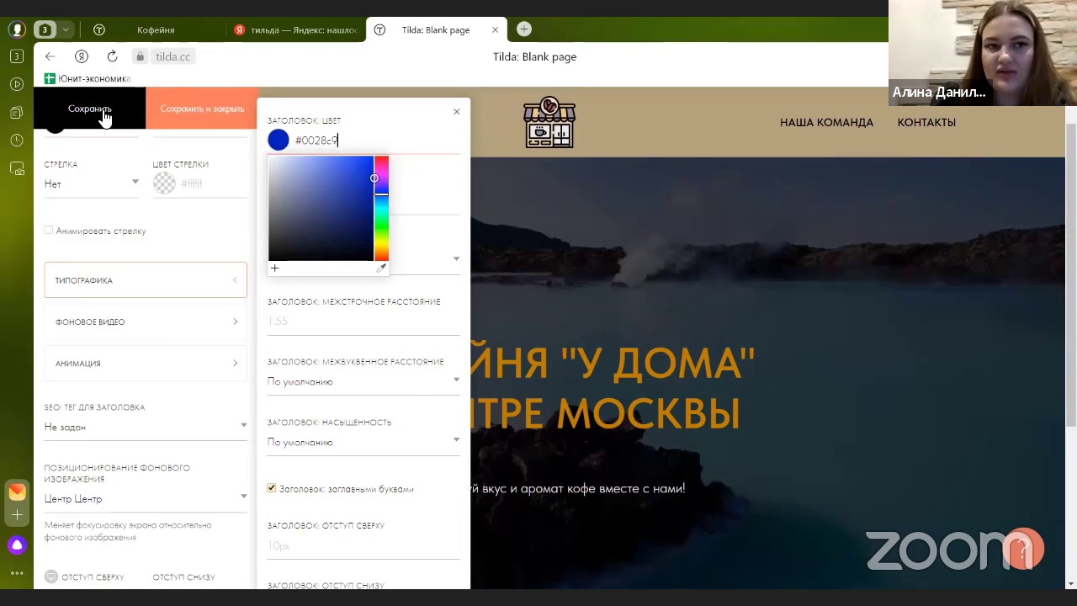
pyautogui.click(105, 116)
pyautogui.click(284, 151)
pyautogui.write('#ffffff')
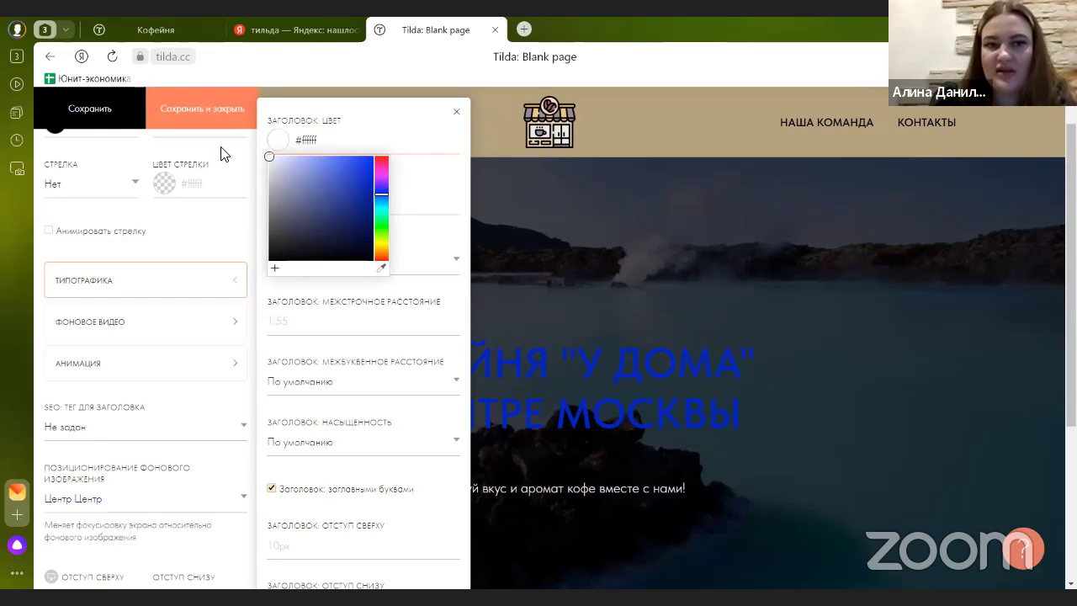
pyautogui.click(107, 113)
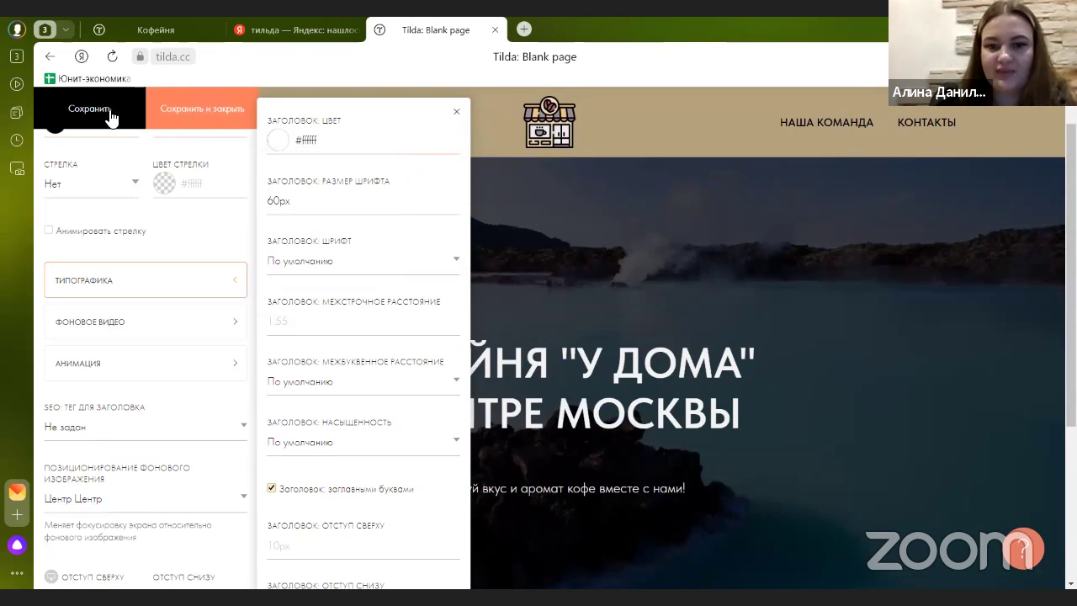
pyautogui.click(221, 117)
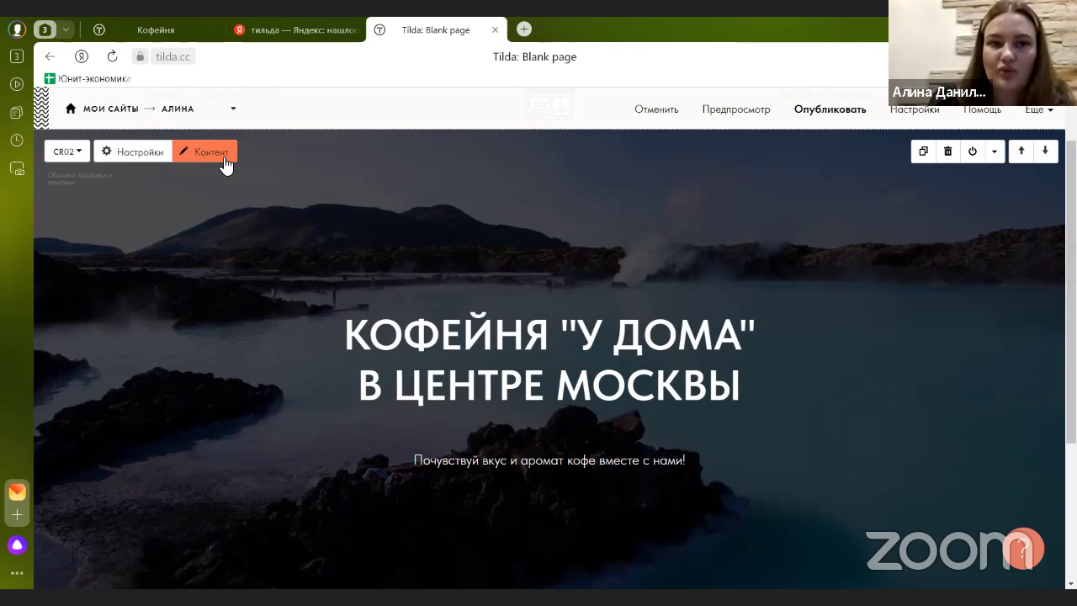
# - Upload hot-coffee-cup-set-on-wooden-table as the cover background image and save the content
pyautogui.click(223, 162)
pyautogui.scroll(-1, 239, 285)
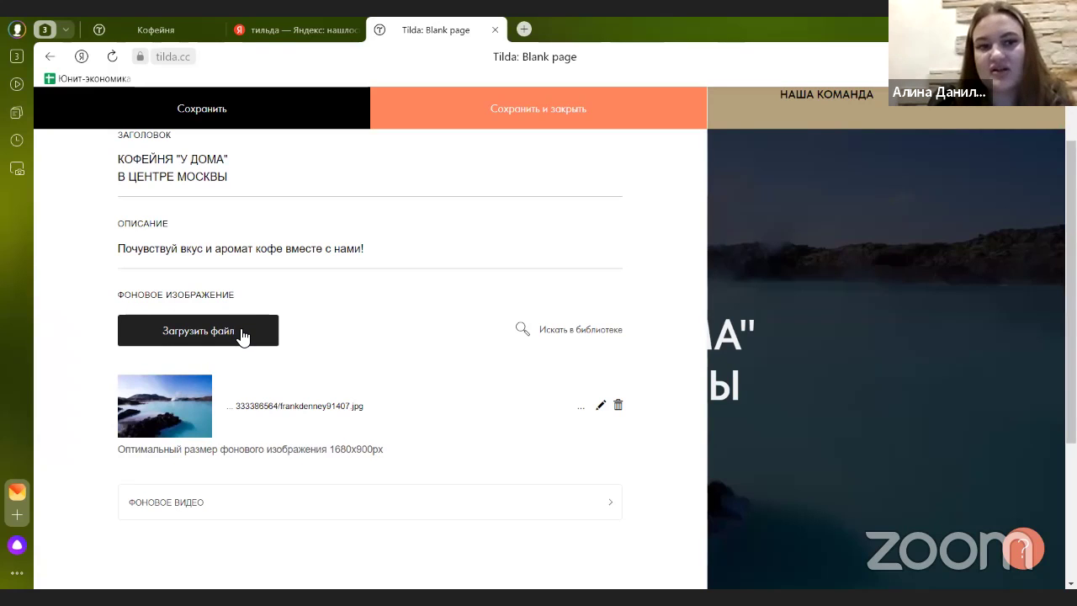
pyautogui.click(241, 335)
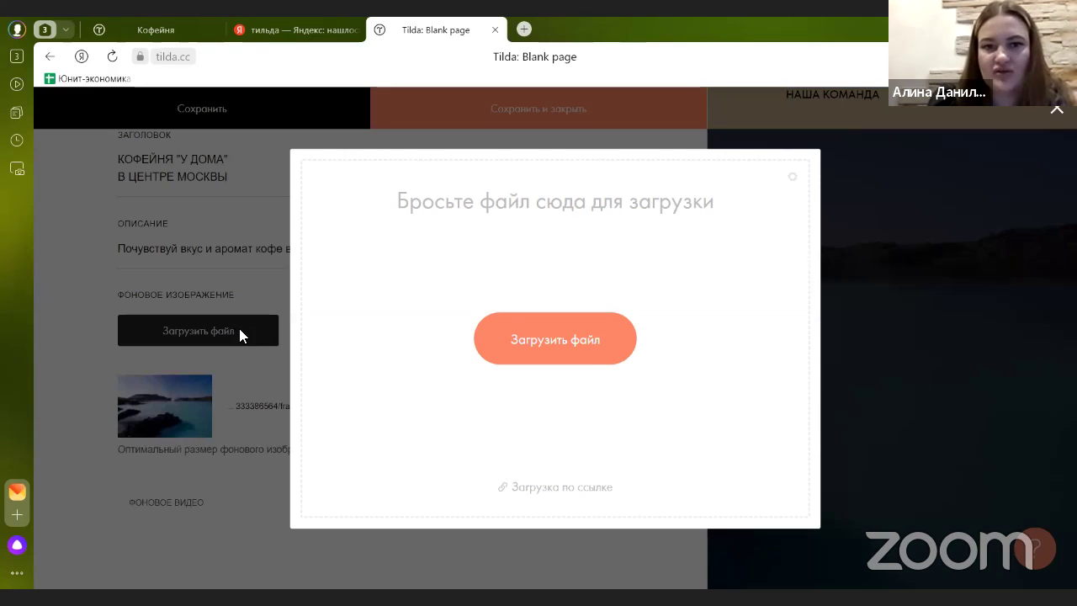
pyautogui.click(572, 352)
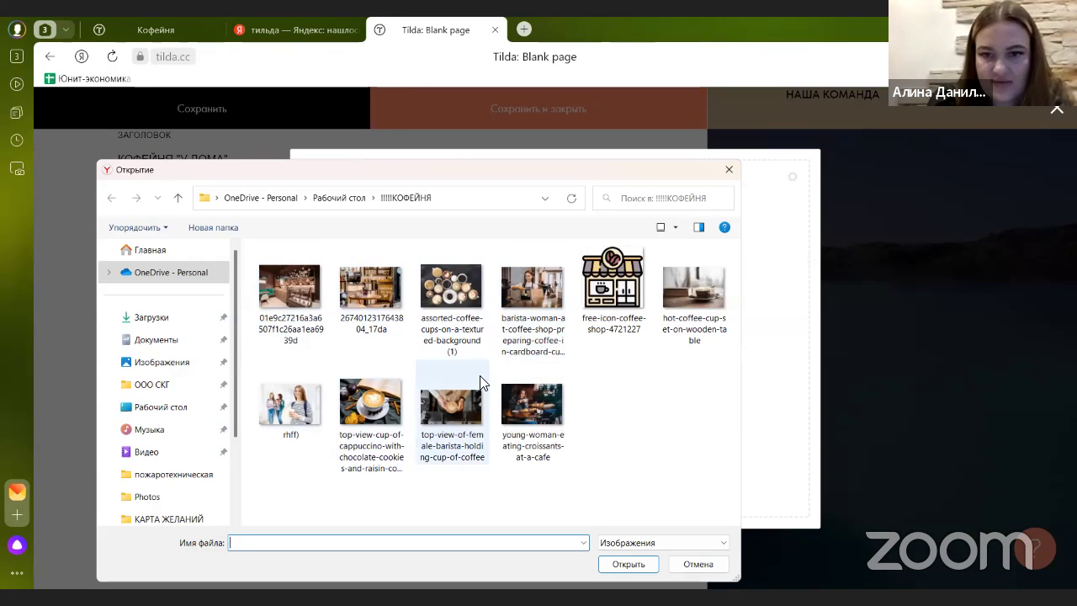
pyautogui.click(714, 330)
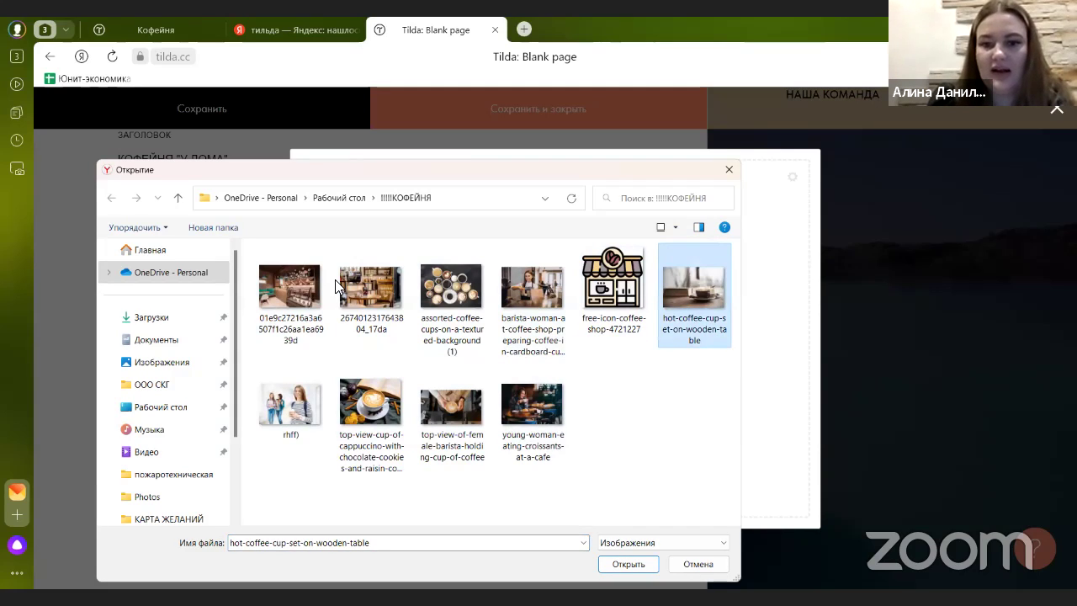
pyautogui.doubleClick(261, 383)
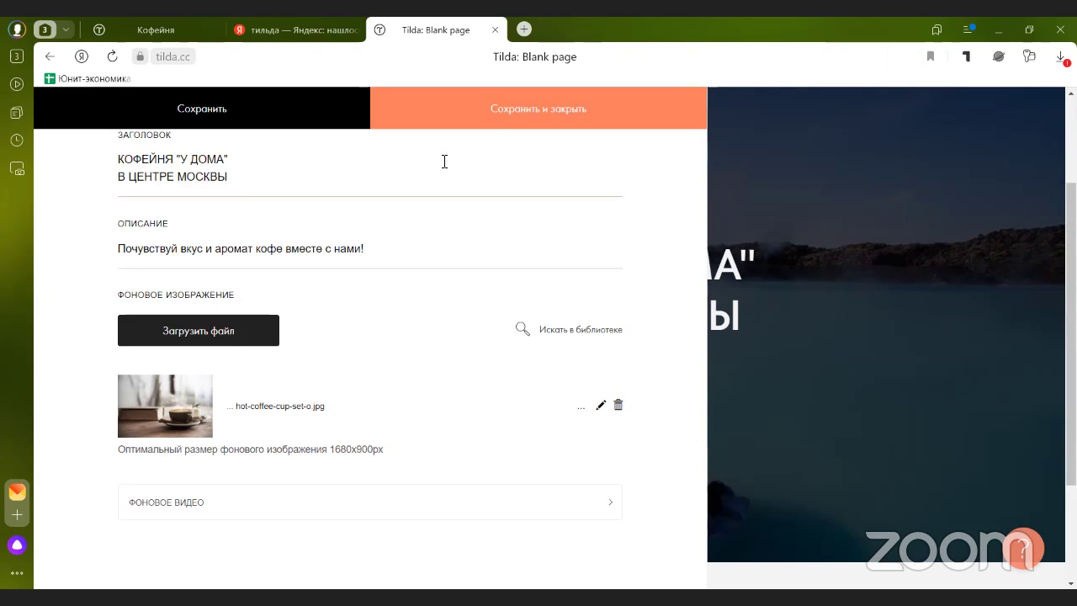
pyautogui.click(477, 118)
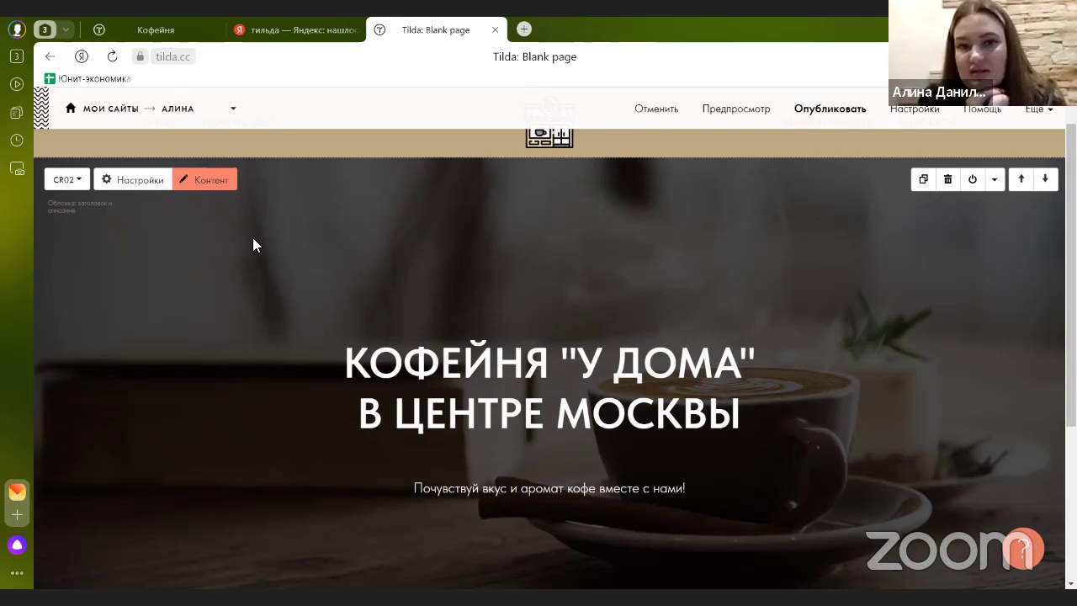
pyautogui.scroll(-3, 404, 348)
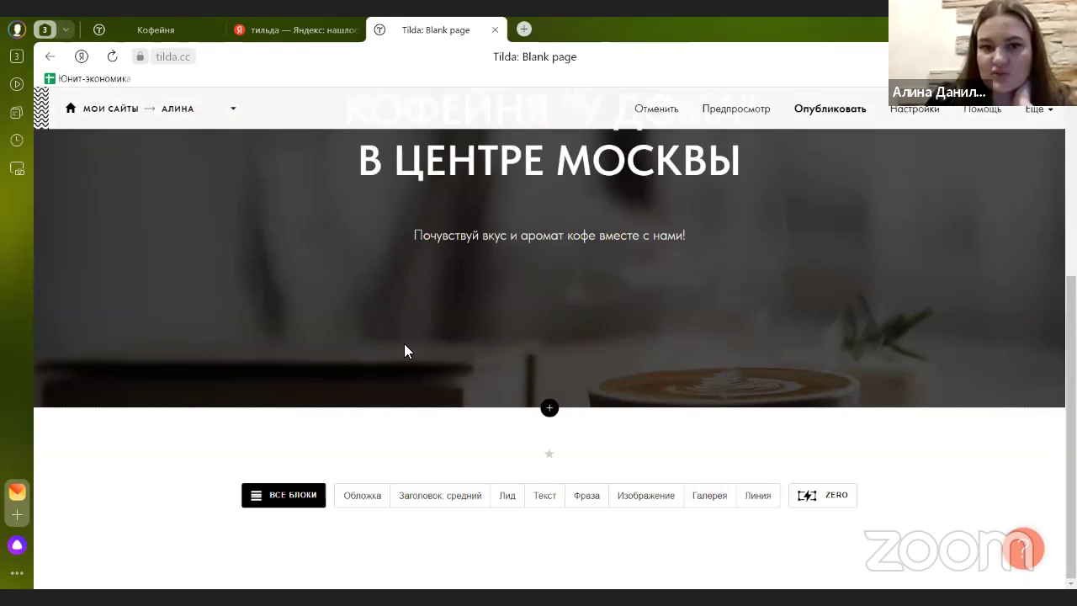
pyautogui.click(549, 409)
pyautogui.scroll(-6, 149, 462)
pyautogui.click(107, 479)
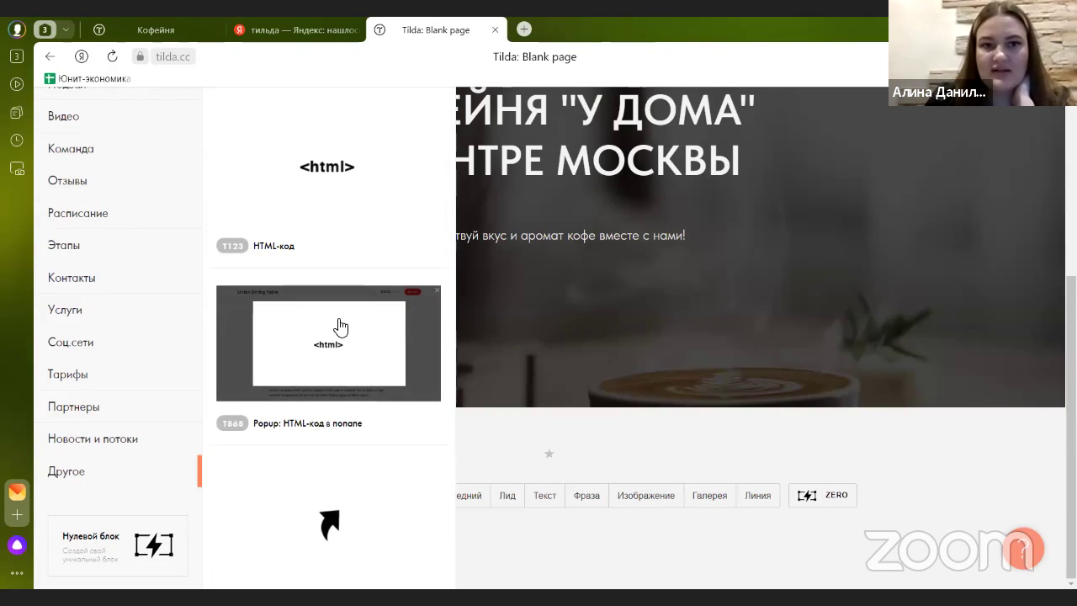
pyautogui.click(313, 196)
pyautogui.click(205, 313)
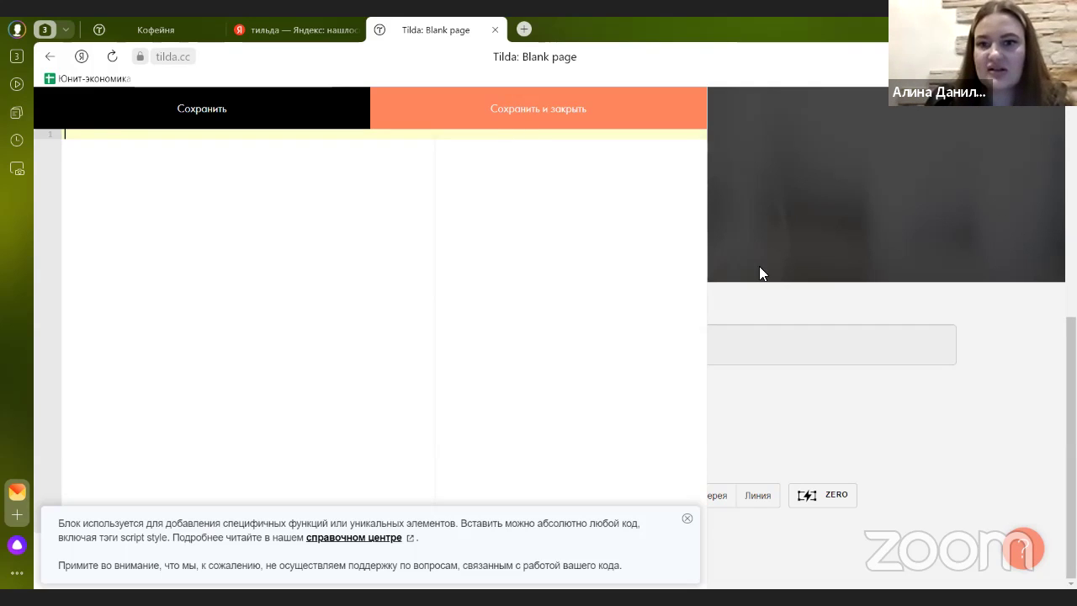
pyautogui.click(747, 306)
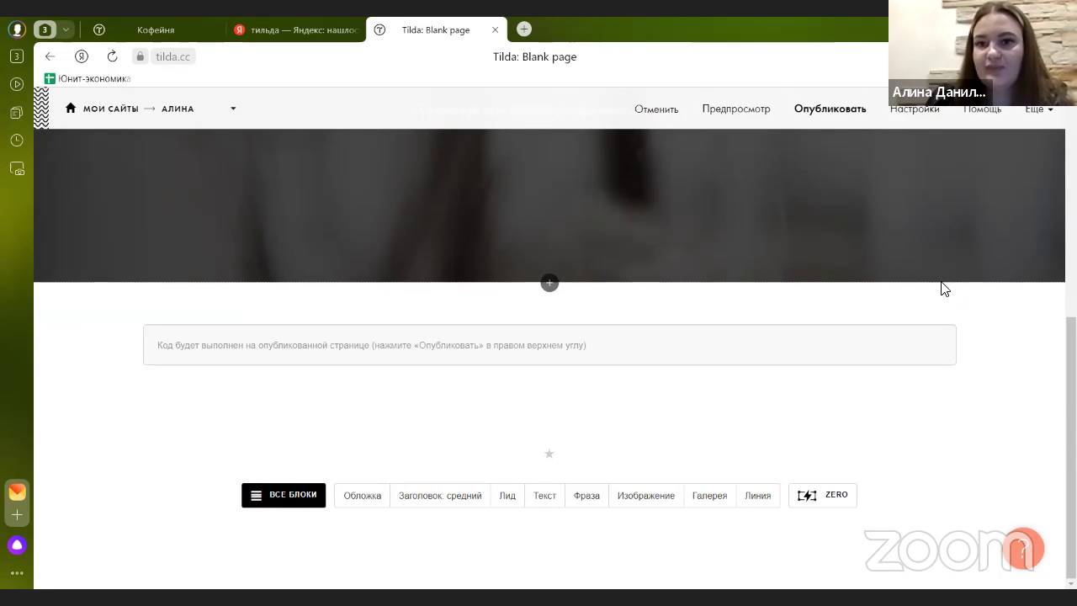
pyautogui.click(948, 306)
pyautogui.scroll(4, 821, 290)
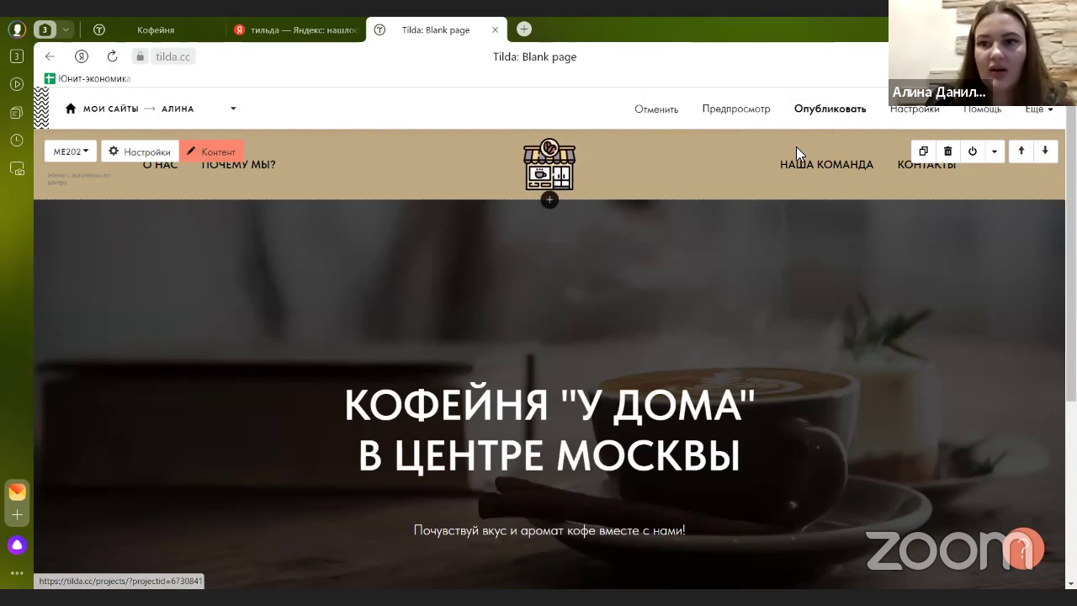
# - Glance at the page settings, then open Настройки сайта on its Еще section
pyautogui.click(902, 116)
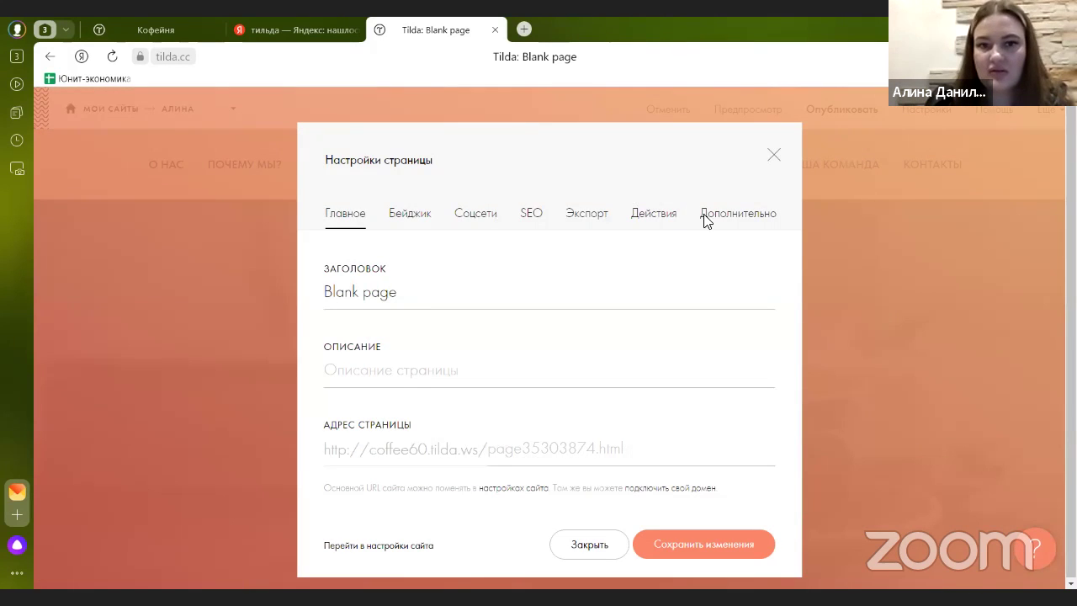
pyautogui.click(773, 155)
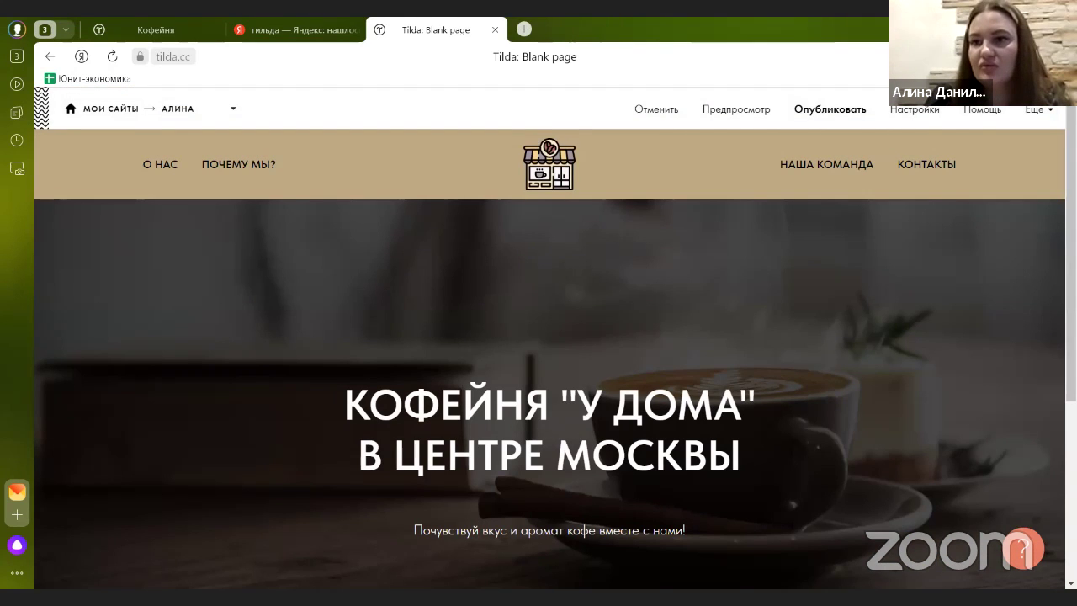
pyautogui.click(1043, 126)
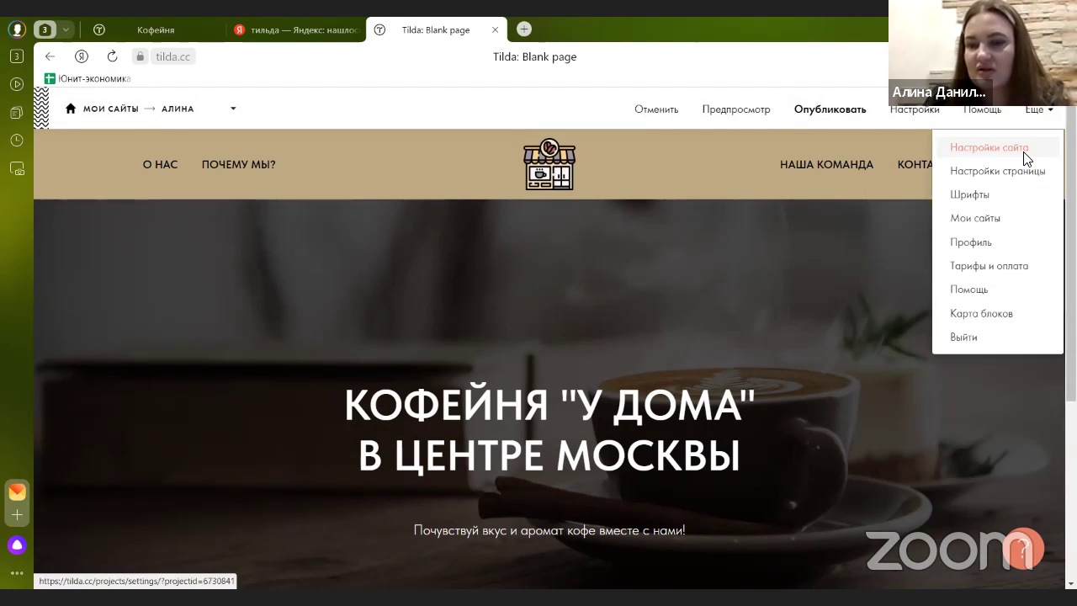
pyautogui.click(1026, 156)
pyautogui.scroll(-2, 218, 332)
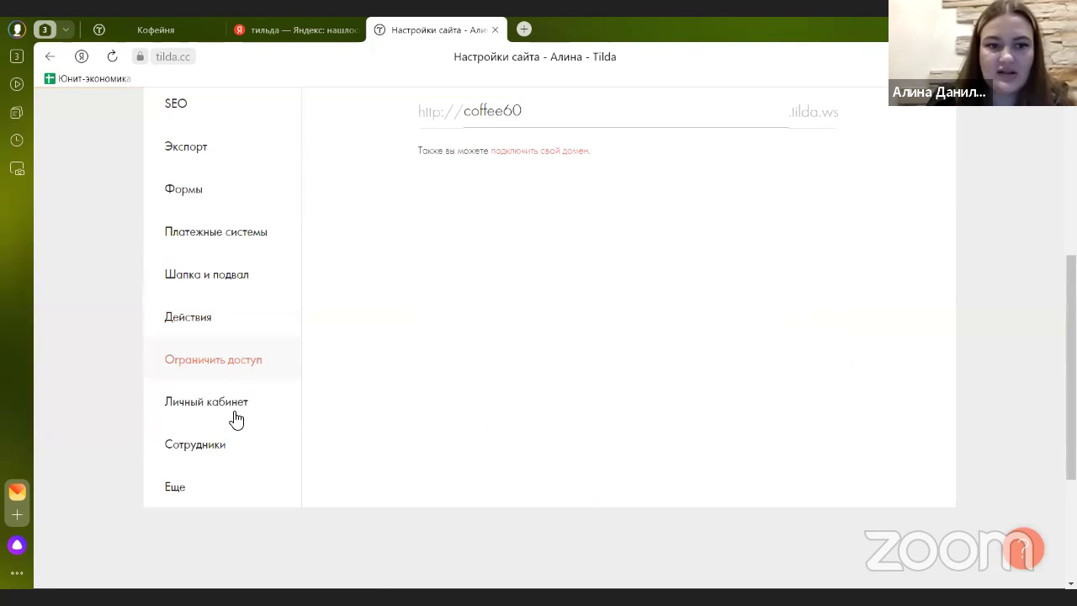
pyautogui.click(219, 492)
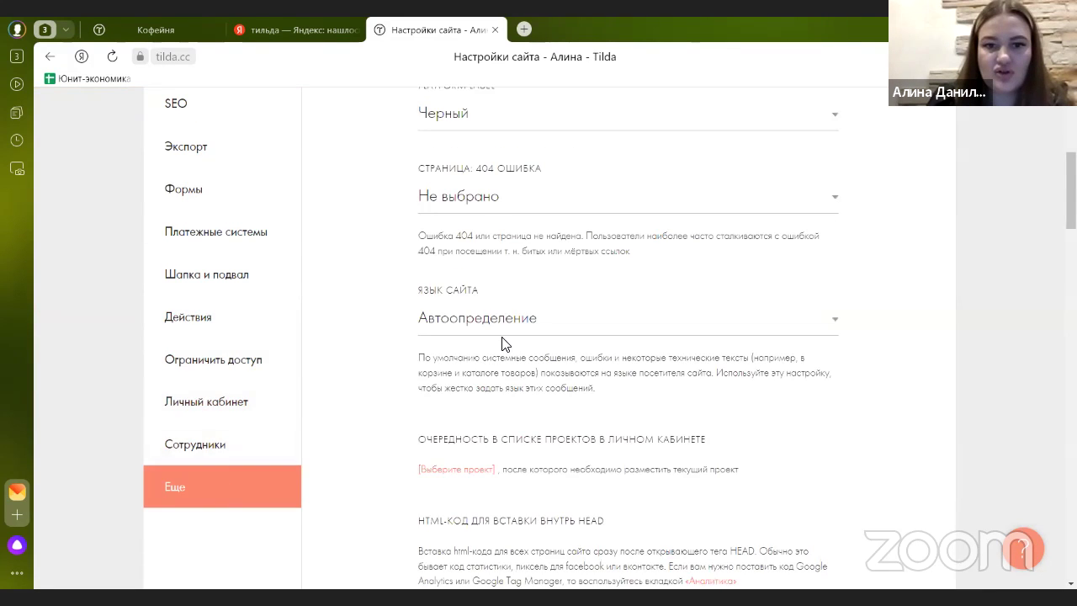
# - Scroll through the Еще site settings, close them and reopen Blank page for editing
pyautogui.scroll(-5, 496, 349)
pyautogui.scroll(-1, 503, 337)
pyautogui.scroll(-3, 500, 355)
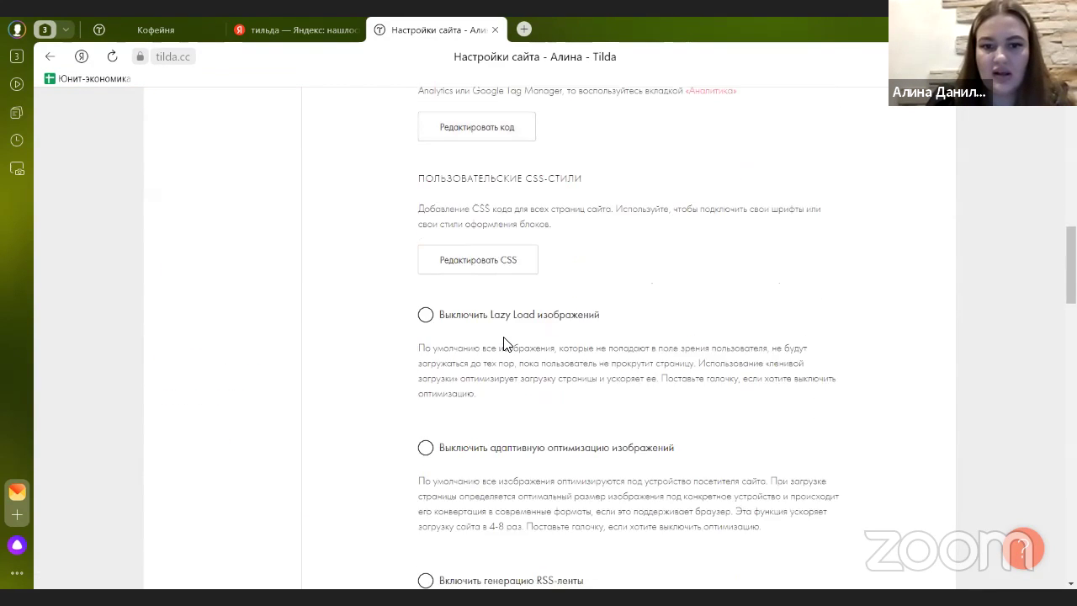
pyautogui.scroll(3, 500, 356)
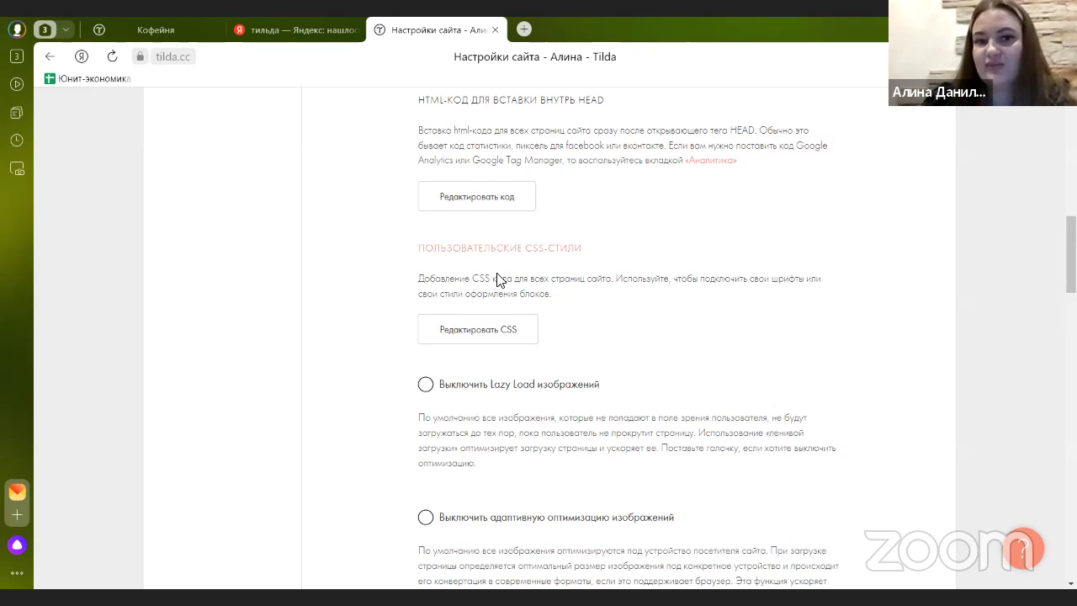
pyautogui.scroll(10, 661, 281)
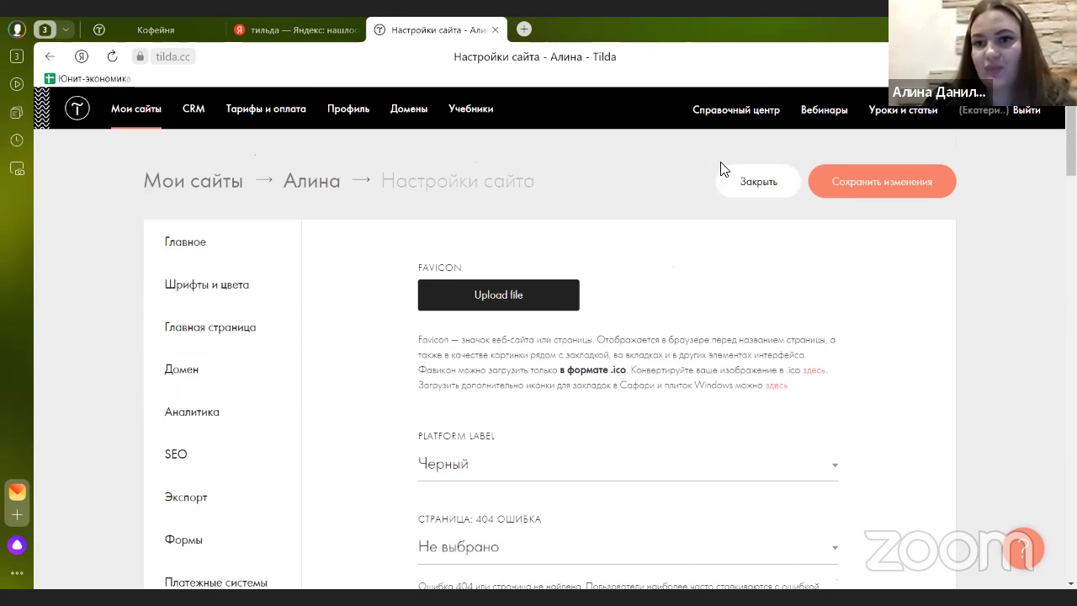
pyautogui.click(748, 190)
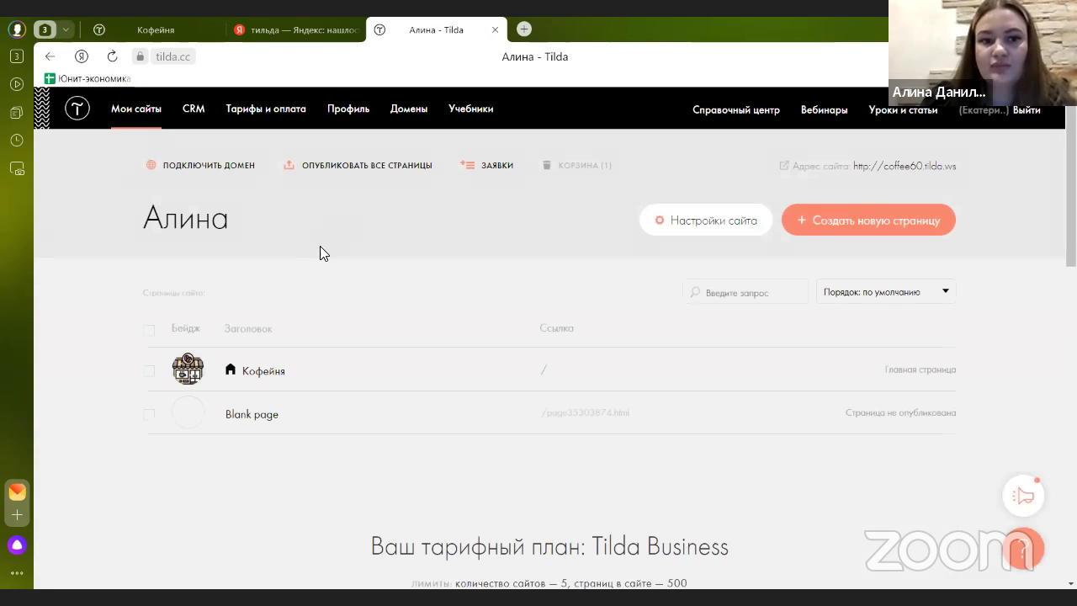
pyautogui.scroll(-1, 324, 253)
pyautogui.click(270, 344)
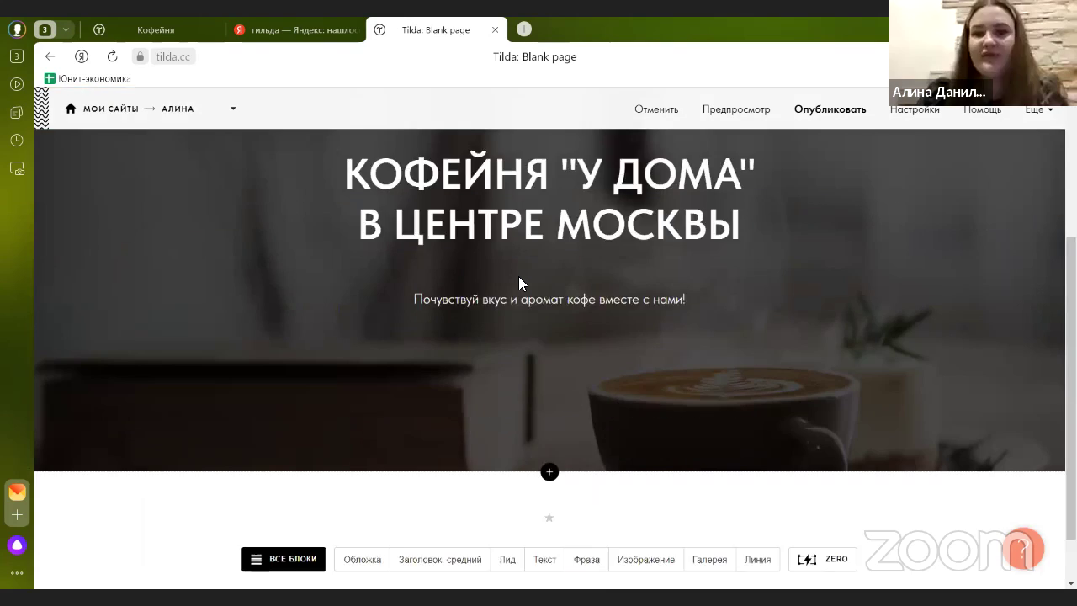
# - Preview the cover with its darkening filter's start opacity at 10%
pyautogui.scroll(-3, 516, 280)
pyautogui.scroll(2, 503, 286)
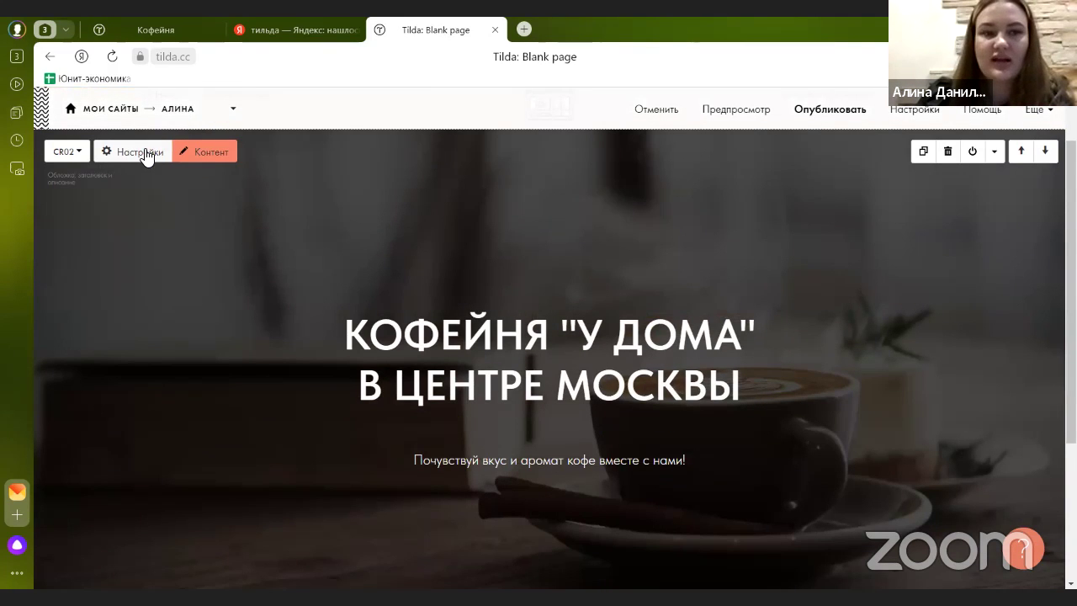
pyautogui.click(145, 153)
pyautogui.scroll(-2, 410, 252)
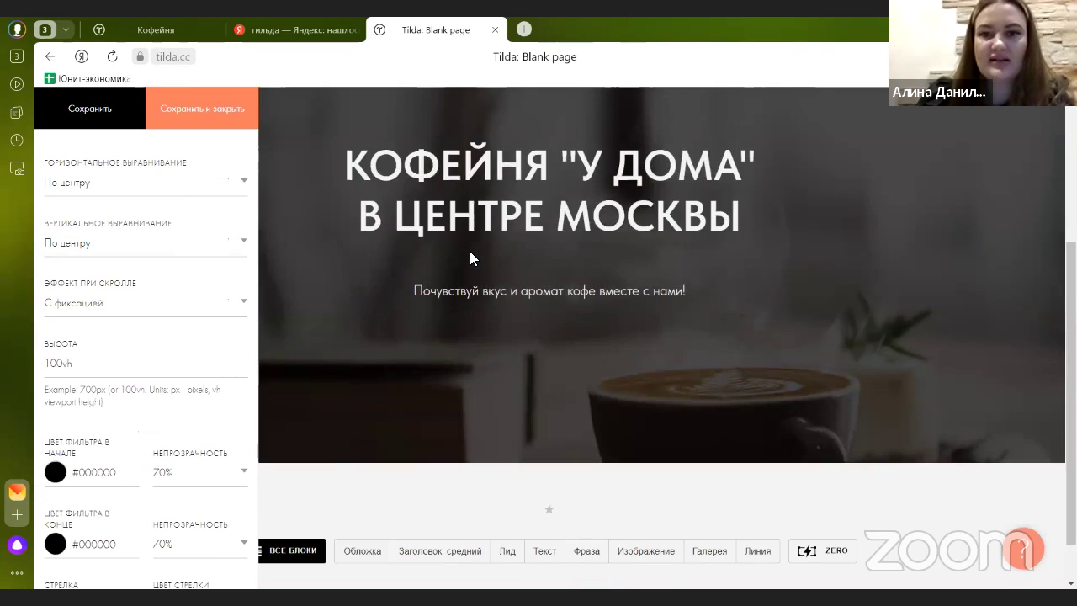
pyautogui.scroll(1, 470, 252)
pyautogui.scroll(-1, 261, 281)
pyautogui.scroll(-1, 180, 356)
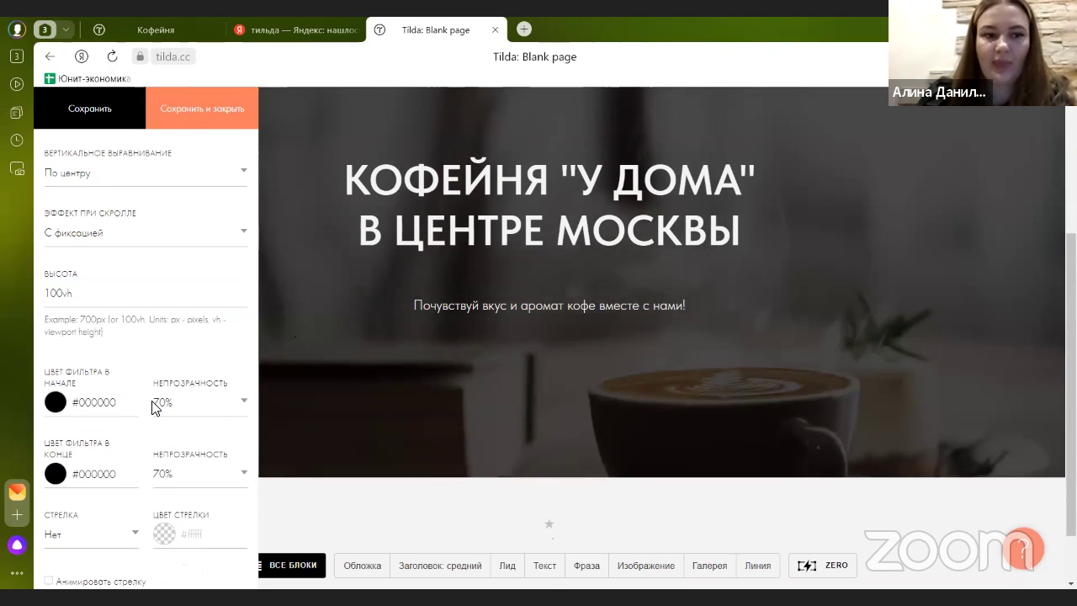
pyautogui.scroll(-1, 76, 402)
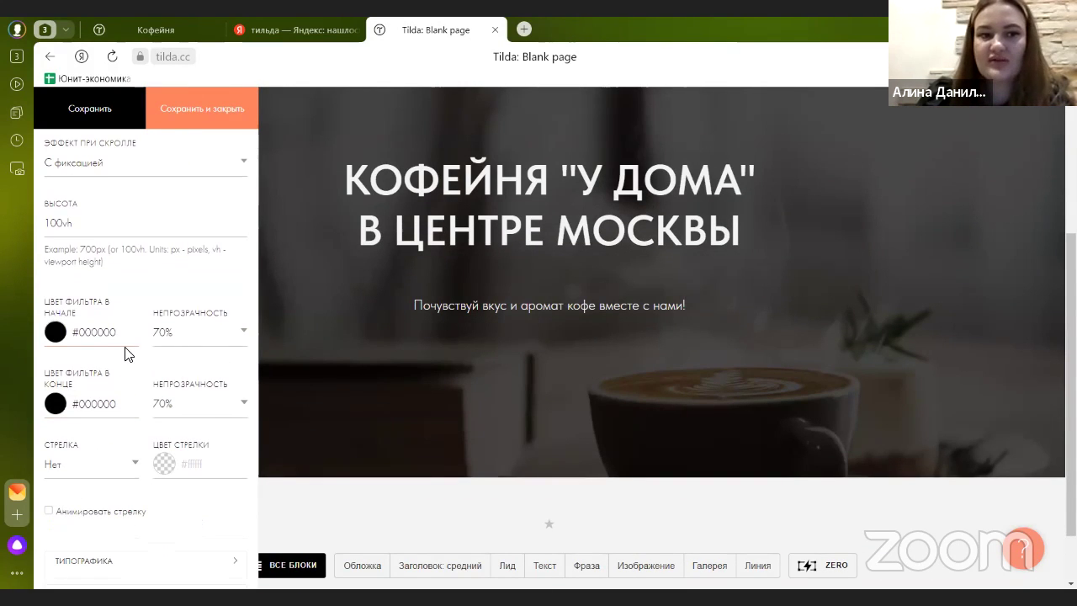
pyautogui.click(172, 335)
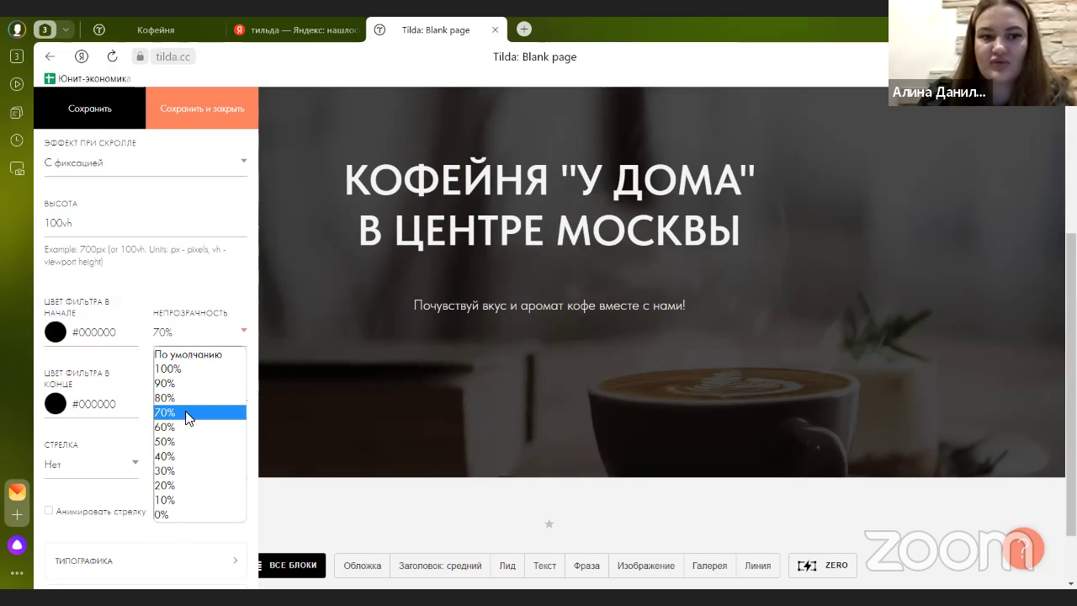
pyautogui.click(190, 498)
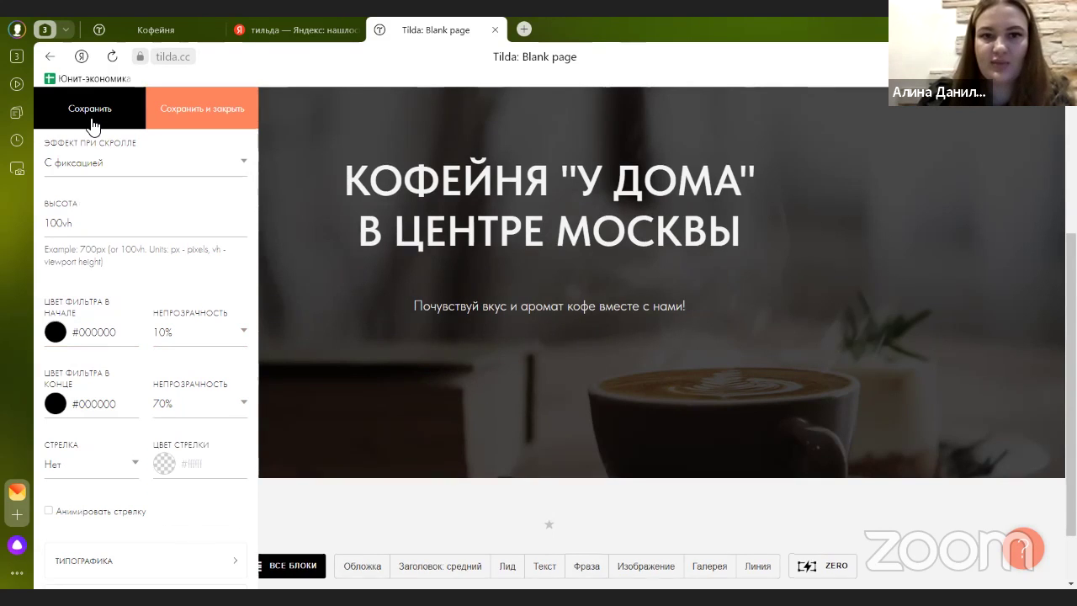
pyautogui.click(91, 126)
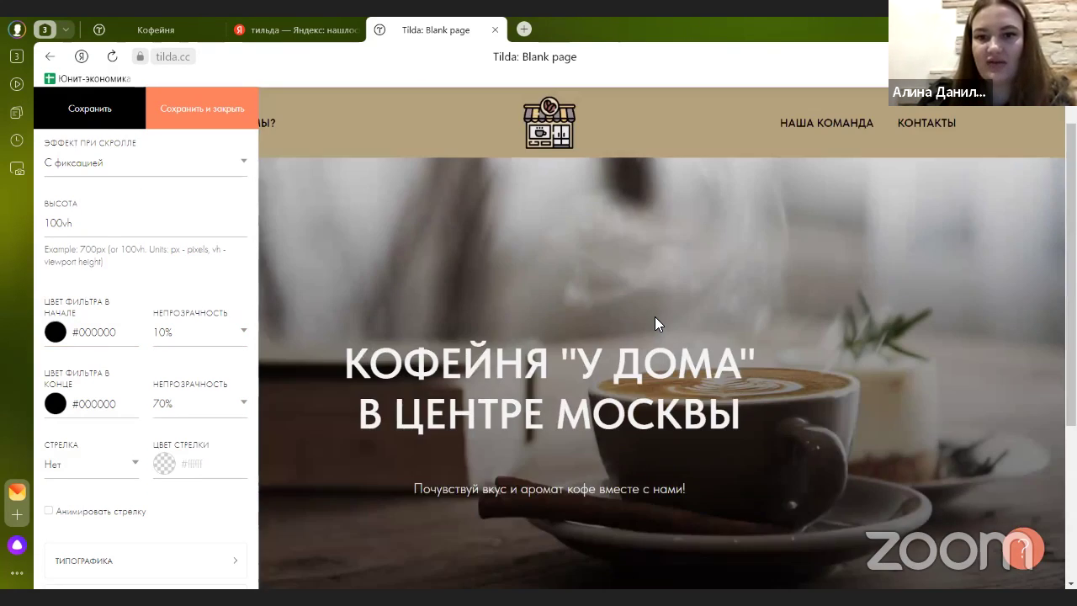
# - Preview the cover with the filter's start opacity at 100%
pyautogui.scroll(-3, 654, 316)
pyautogui.click(161, 341)
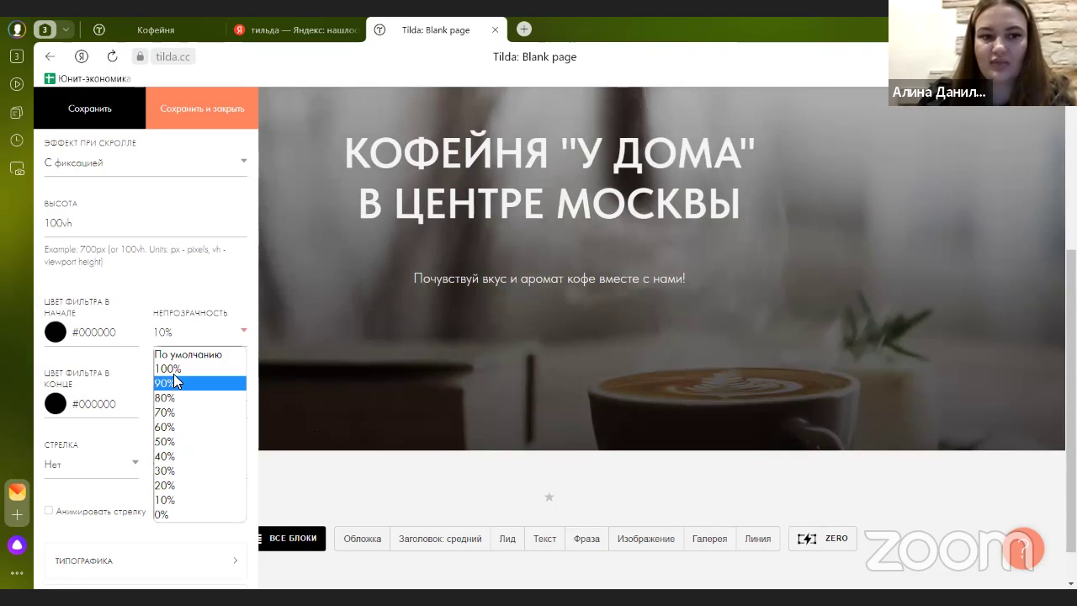
pyautogui.click(168, 369)
pyautogui.click(97, 108)
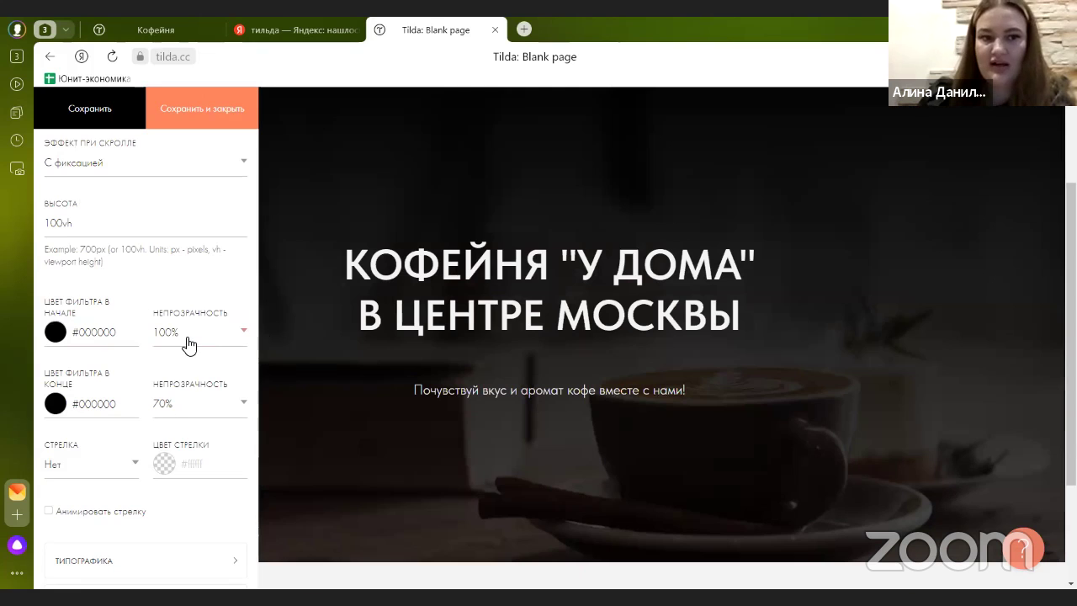
# - Make the cover filter fade from 60% to 20% opacity and save the settings
pyautogui.click(189, 344)
pyautogui.click(164, 426)
pyautogui.click(84, 122)
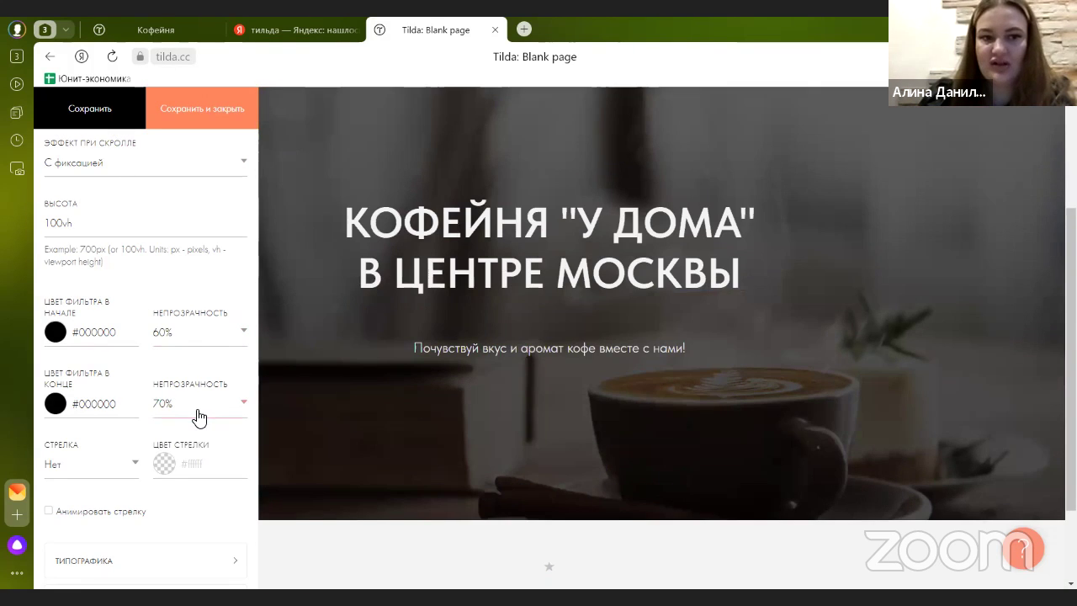
pyautogui.click(195, 410)
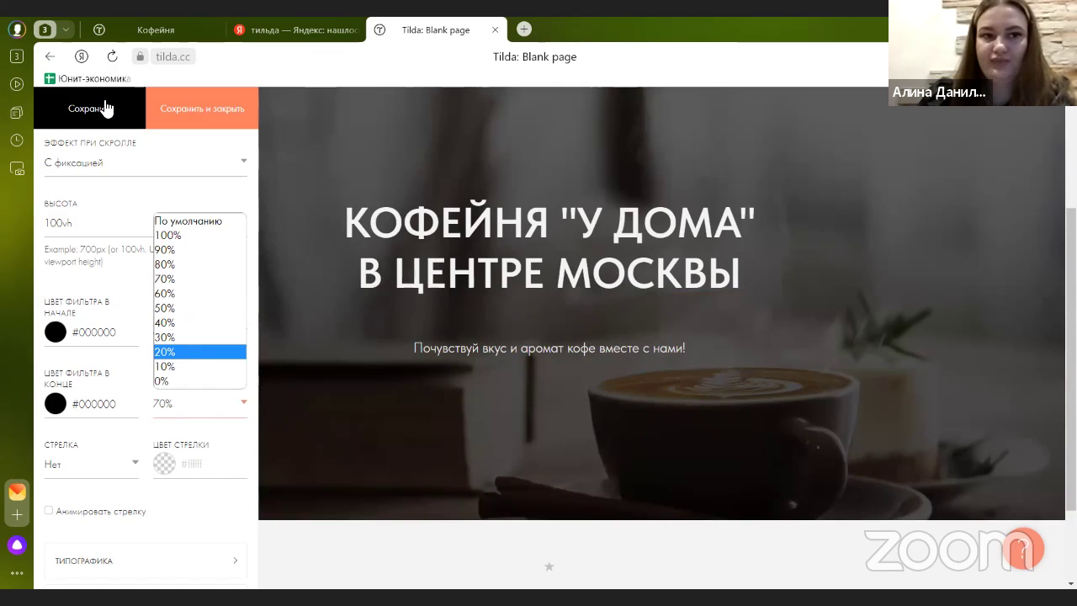
pyautogui.click(191, 352)
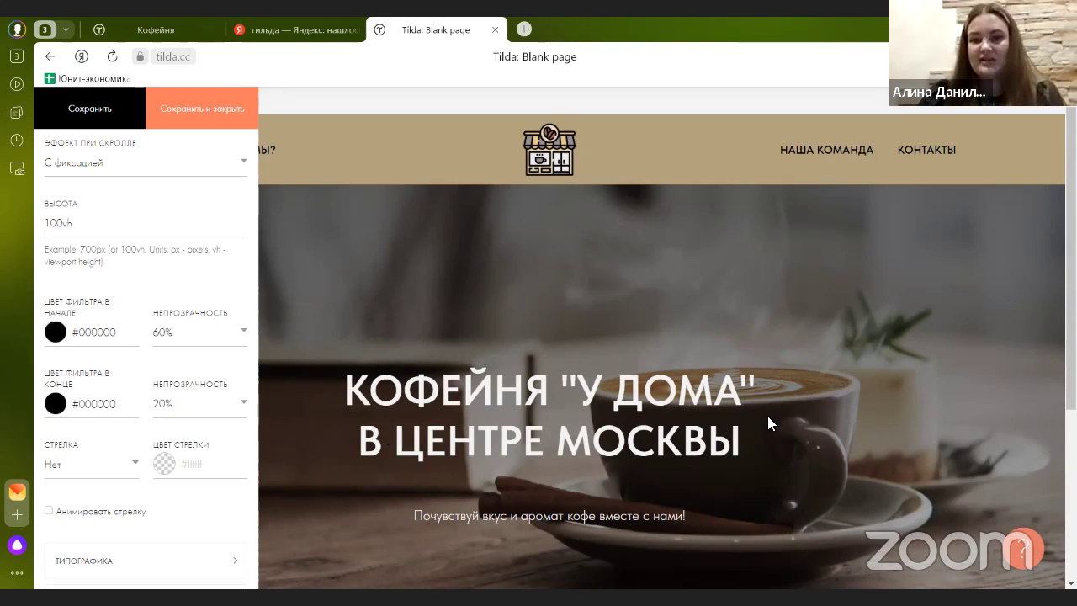
pyautogui.click(165, 111)
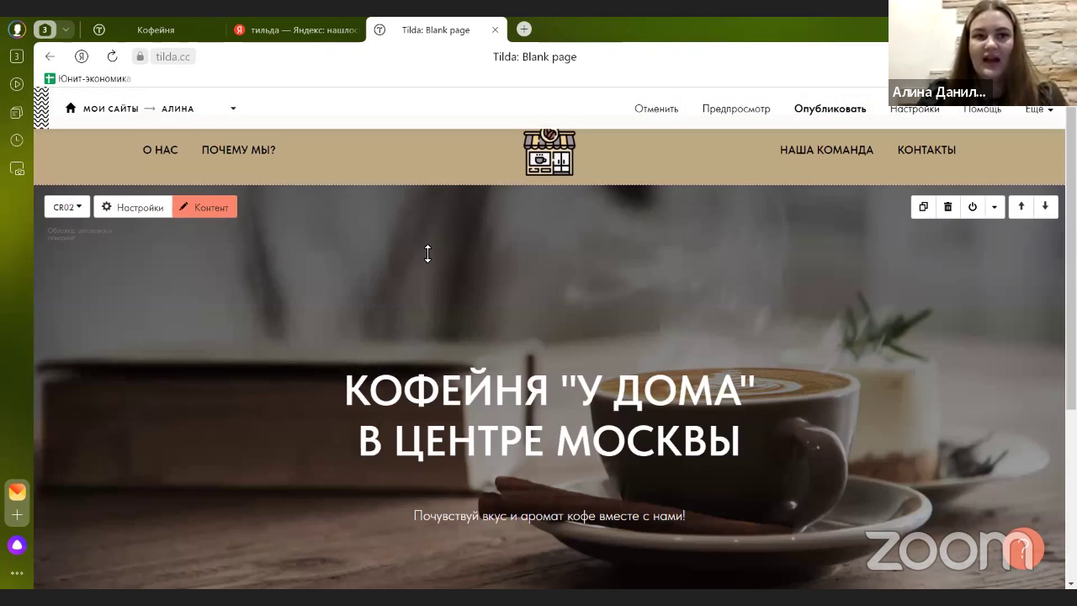
pyautogui.hotkey('ctrl', 'Tab')
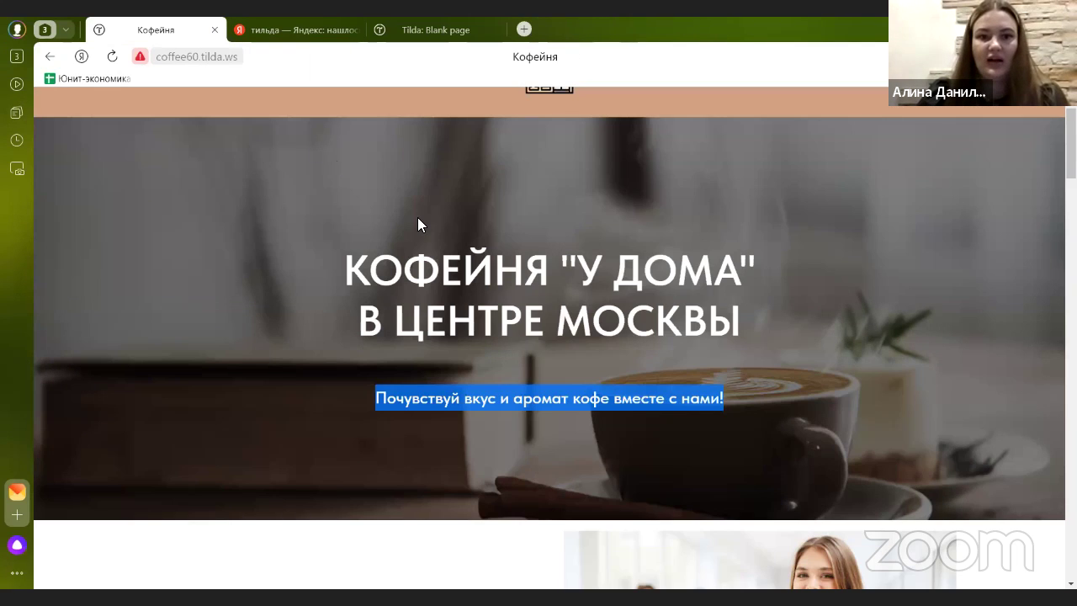
pyautogui.scroll(-2, 415, 221)
pyautogui.click(342, 301)
pyautogui.scroll(-3, 342, 301)
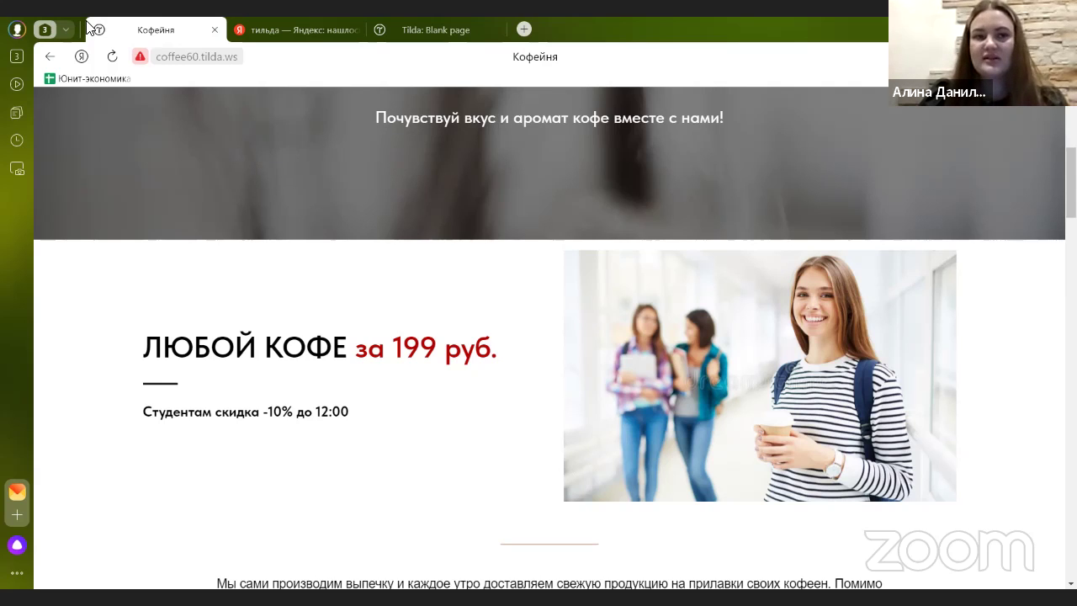
pyautogui.click(395, 30)
pyautogui.scroll(-3, 575, 352)
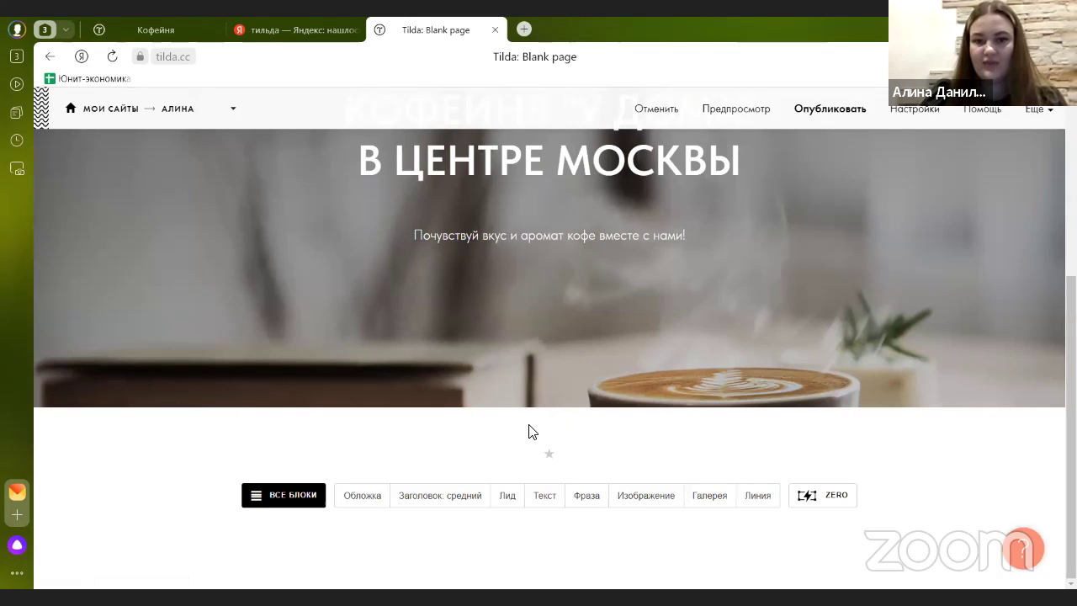
# - Add the two-column picture-and-text block AB605 from the library's О проекте category
pyautogui.click(550, 411)
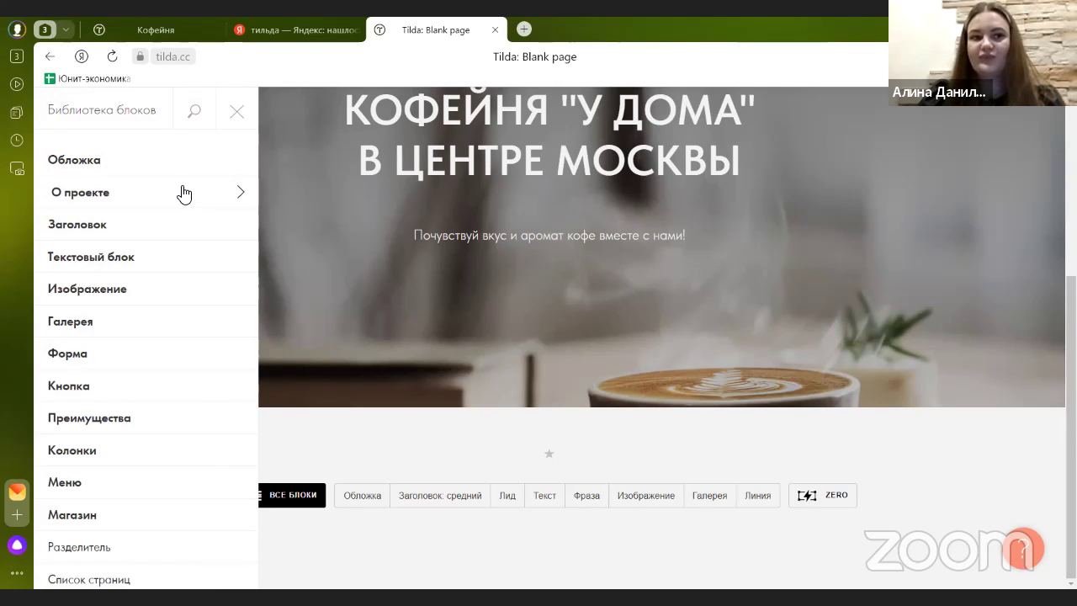
pyautogui.click(183, 193)
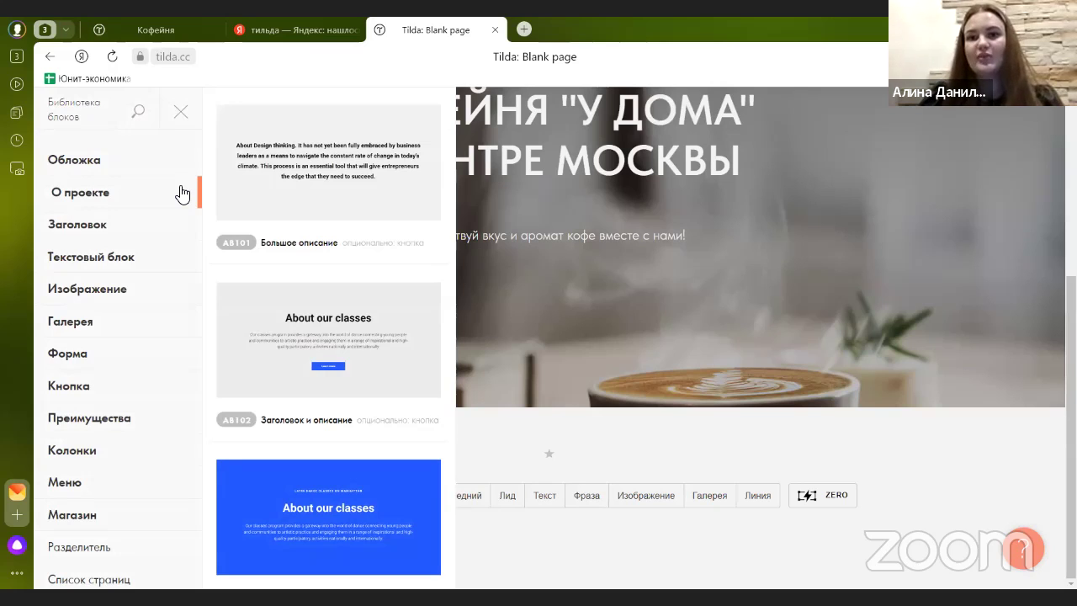
pyautogui.click(173, 223)
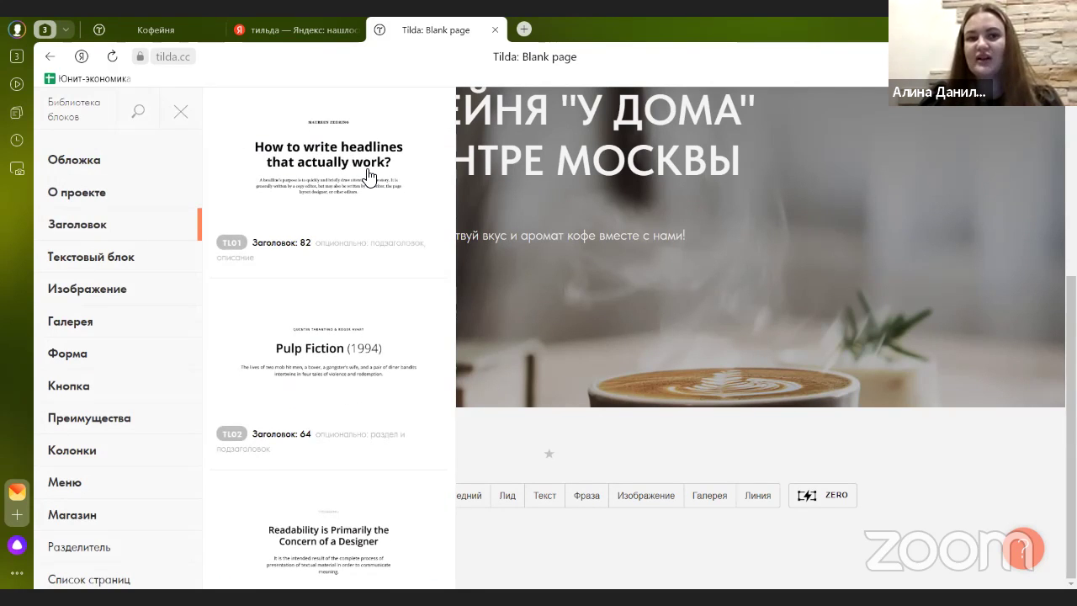
pyautogui.click(106, 202)
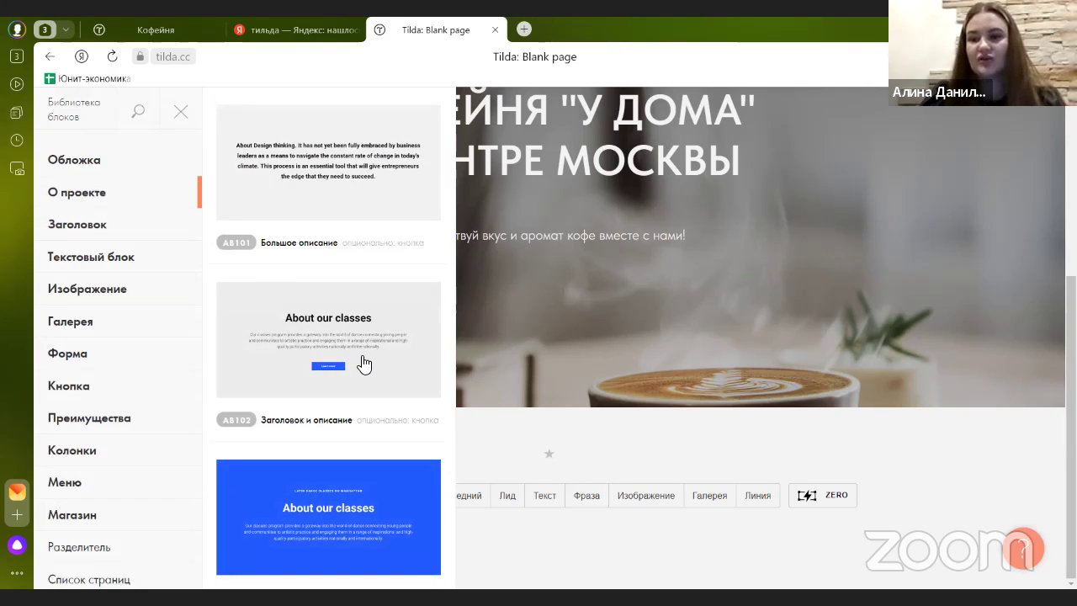
pyautogui.scroll(-8, 363, 363)
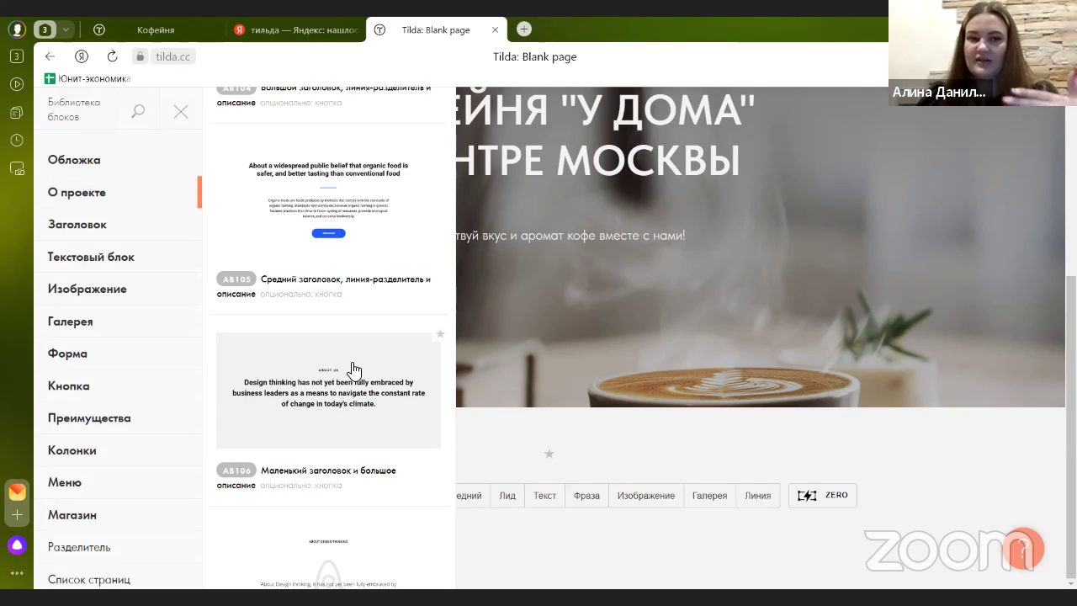
pyautogui.scroll(-8, 353, 370)
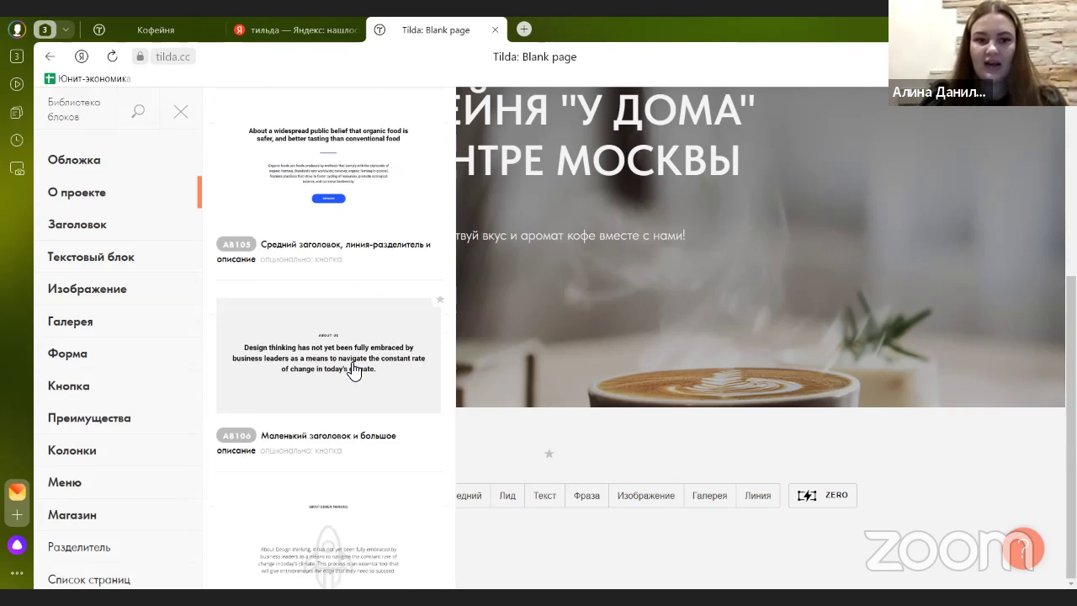
pyautogui.scroll(-5, 353, 370)
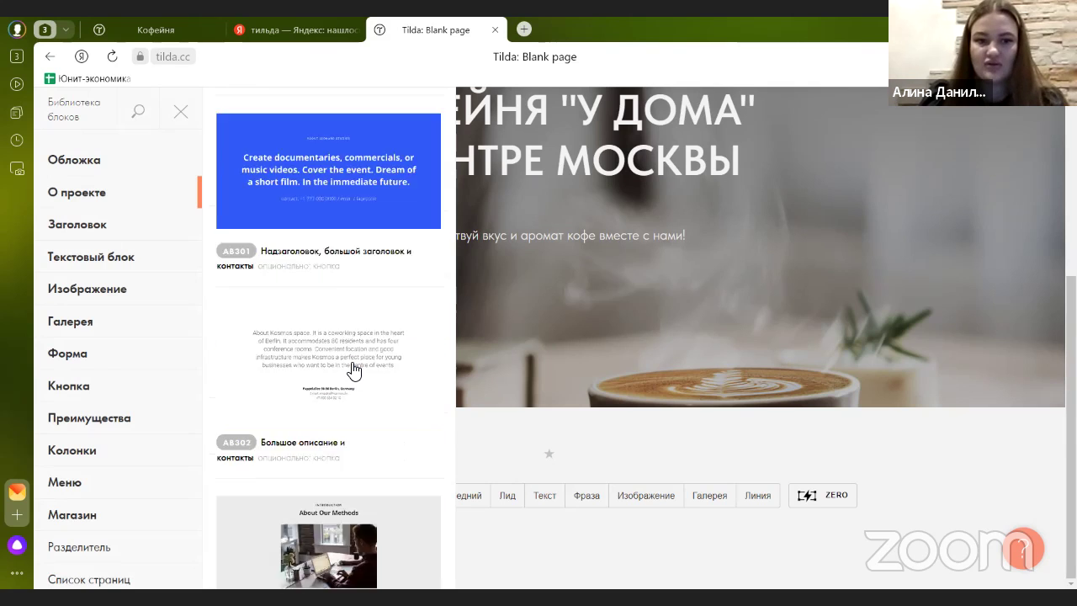
pyautogui.scroll(-6, 354, 370)
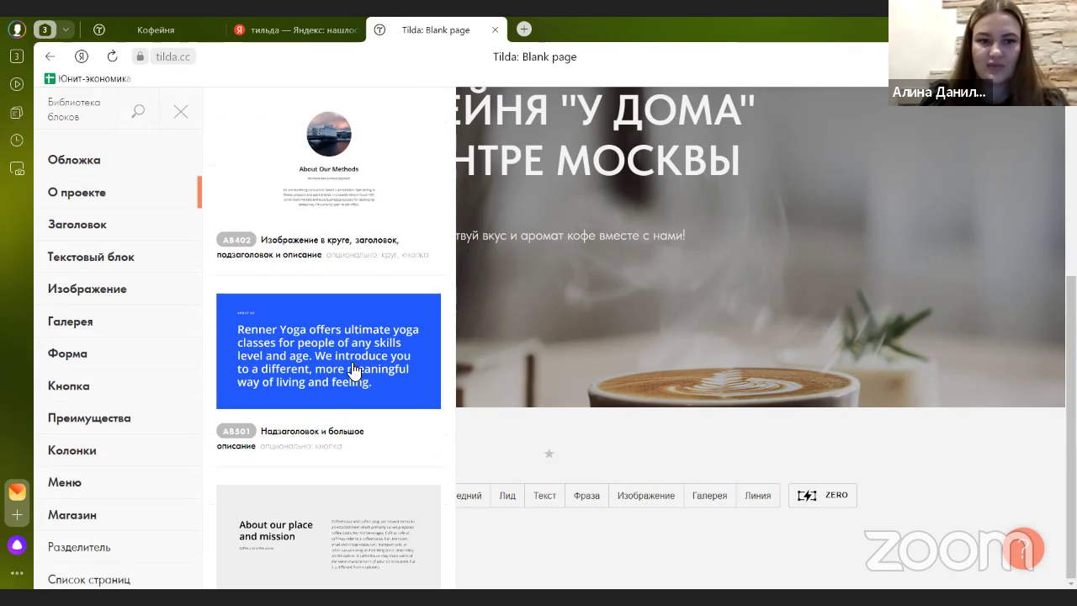
pyautogui.scroll(-7, 353, 370)
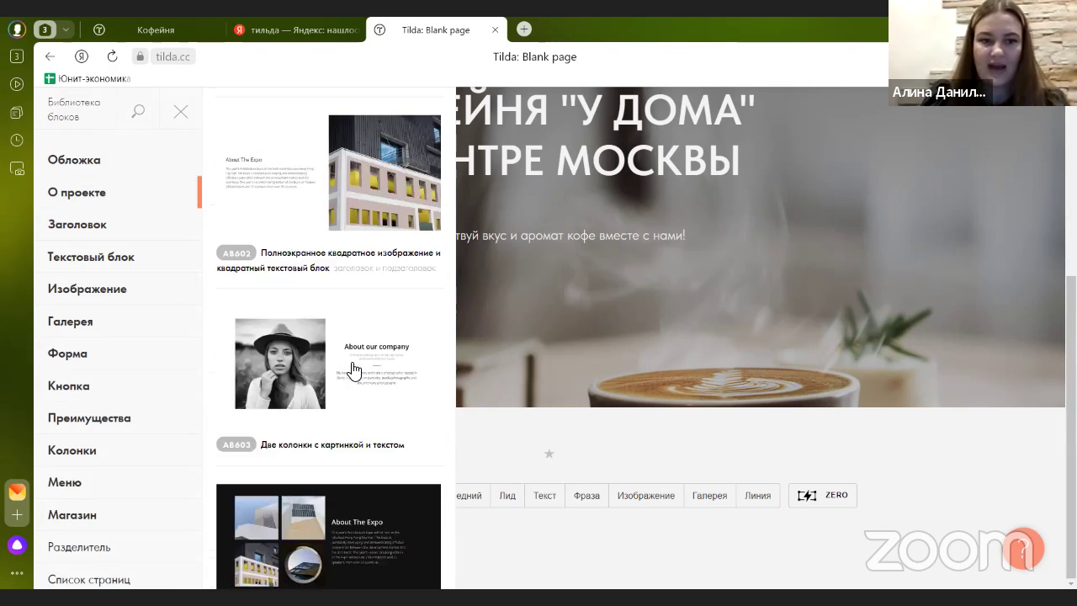
pyautogui.scroll(-3, 353, 371)
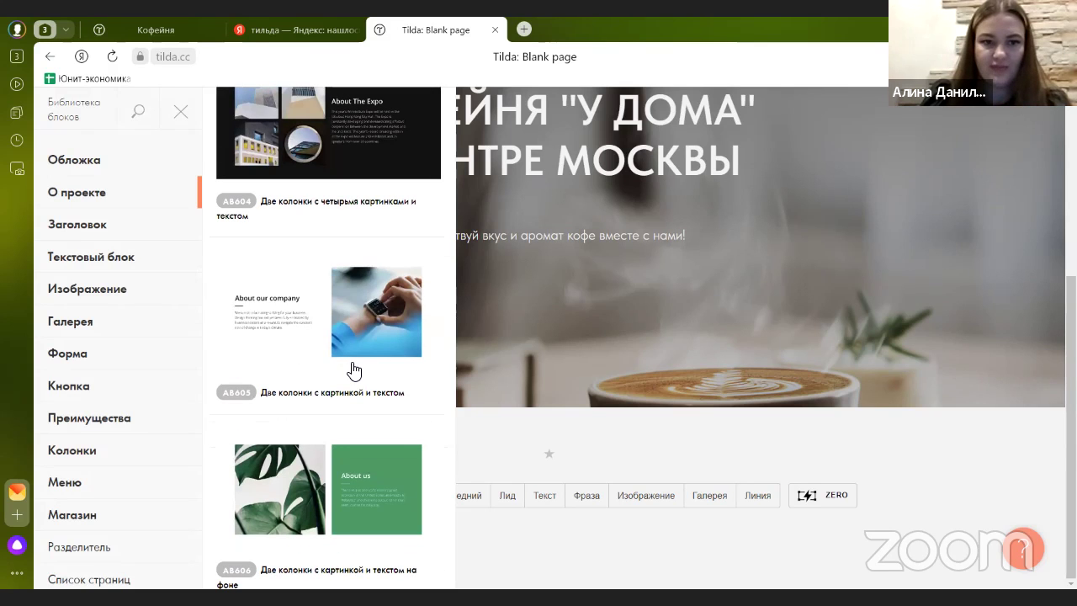
pyautogui.click(379, 311)
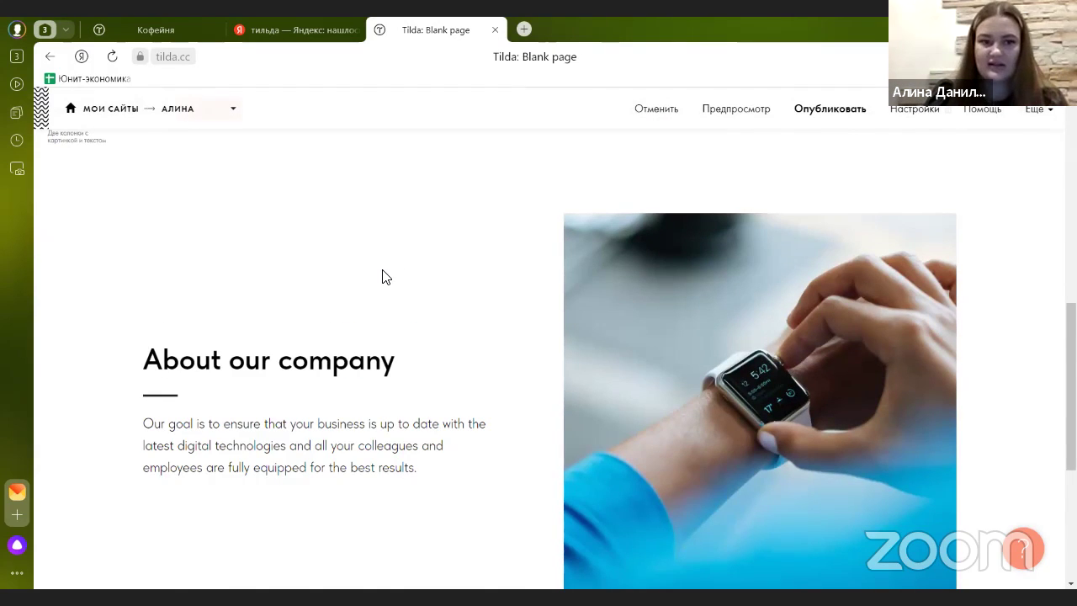
# - Give the AB605 block 0.5 line (15px) top and bottom padding and save
pyautogui.scroll(3, 353, 281)
pyautogui.click(138, 327)
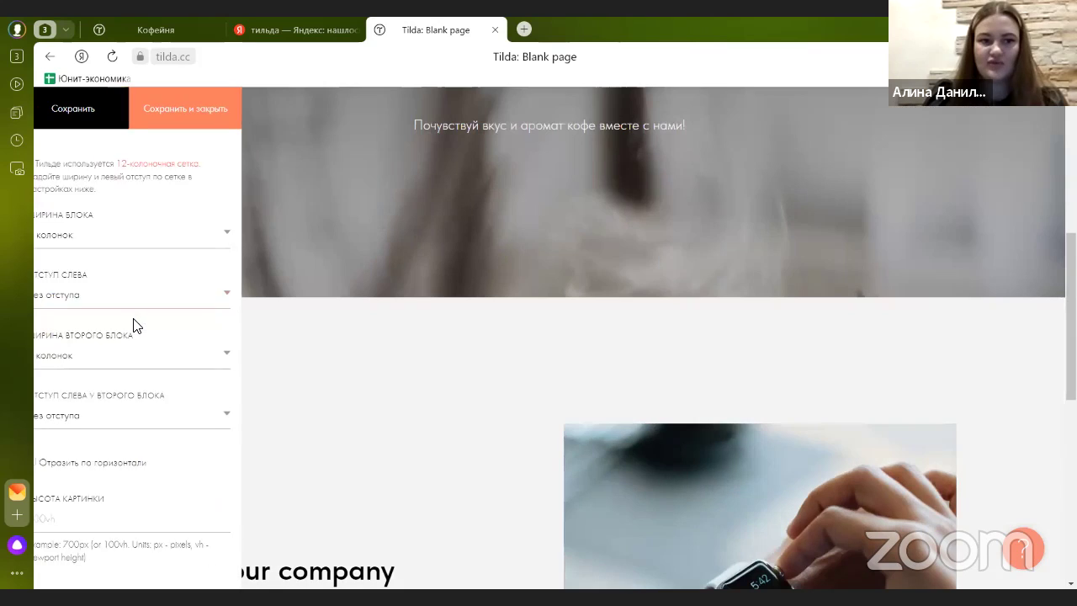
pyautogui.scroll(-10, 132, 320)
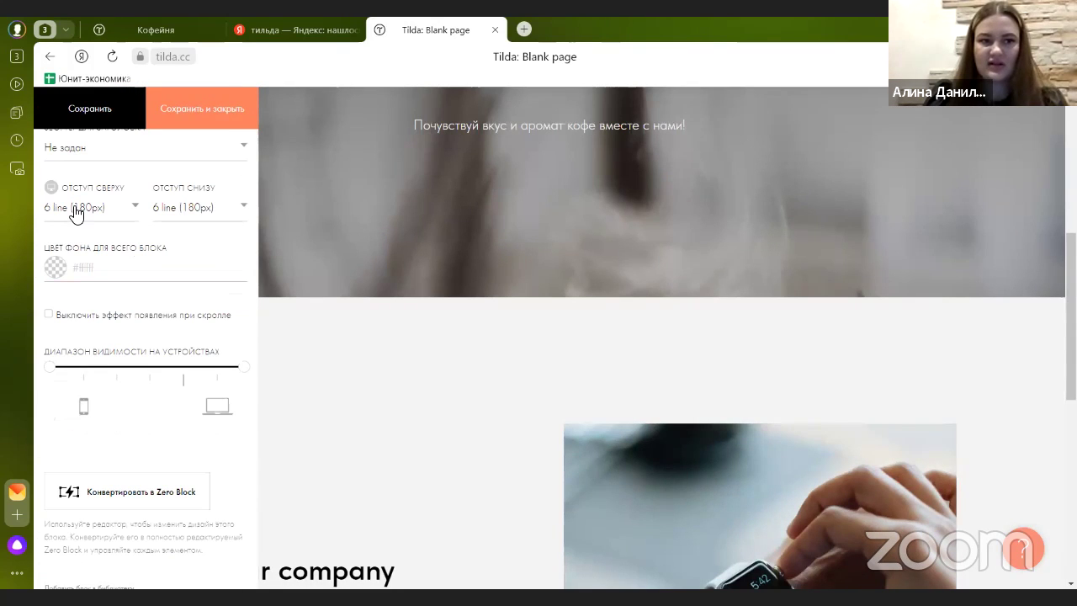
pyautogui.click(75, 210)
pyautogui.click(76, 259)
pyautogui.click(199, 209)
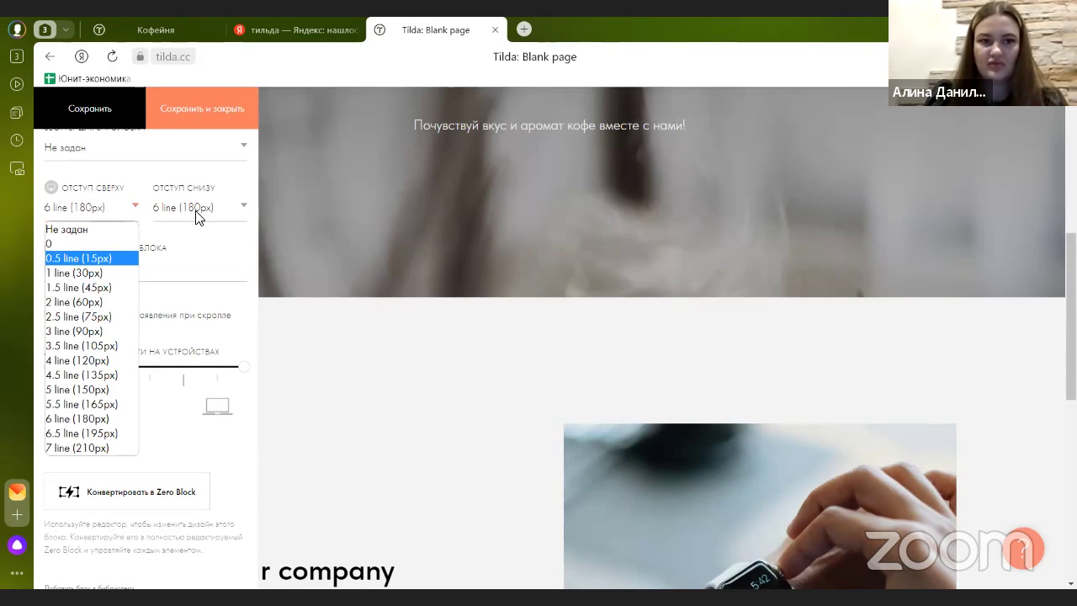
pyautogui.click(195, 258)
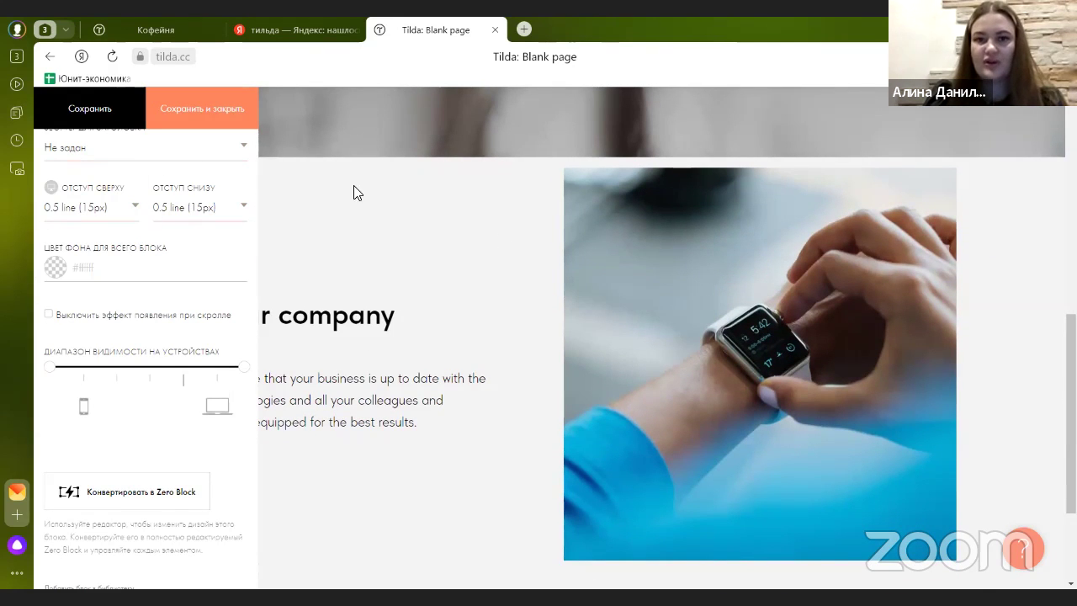
pyautogui.click(215, 118)
pyautogui.scroll(3, 522, 290)
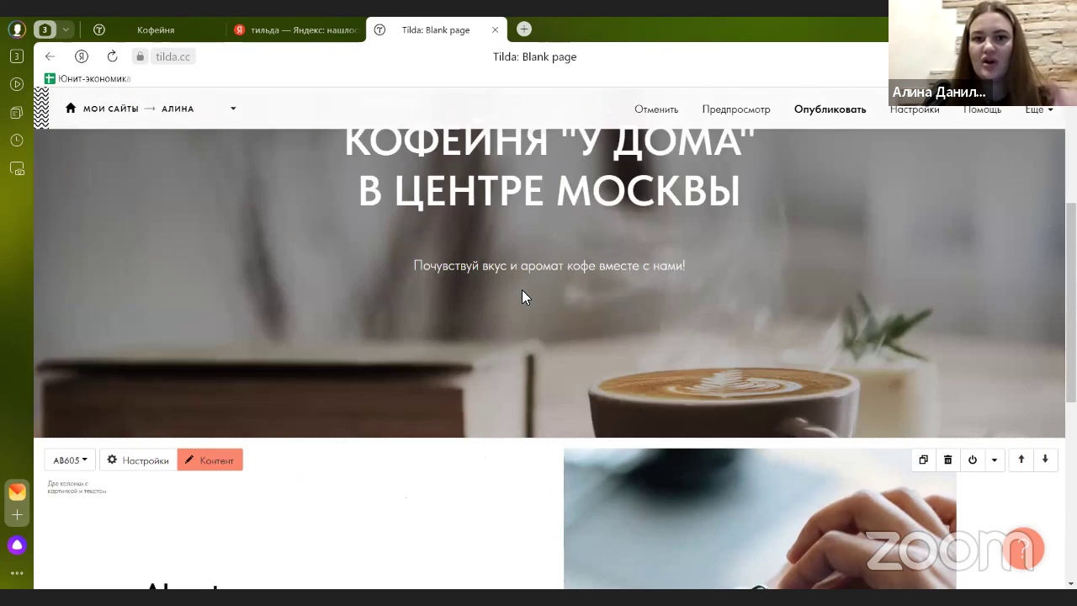
pyautogui.scroll(-2, 521, 292)
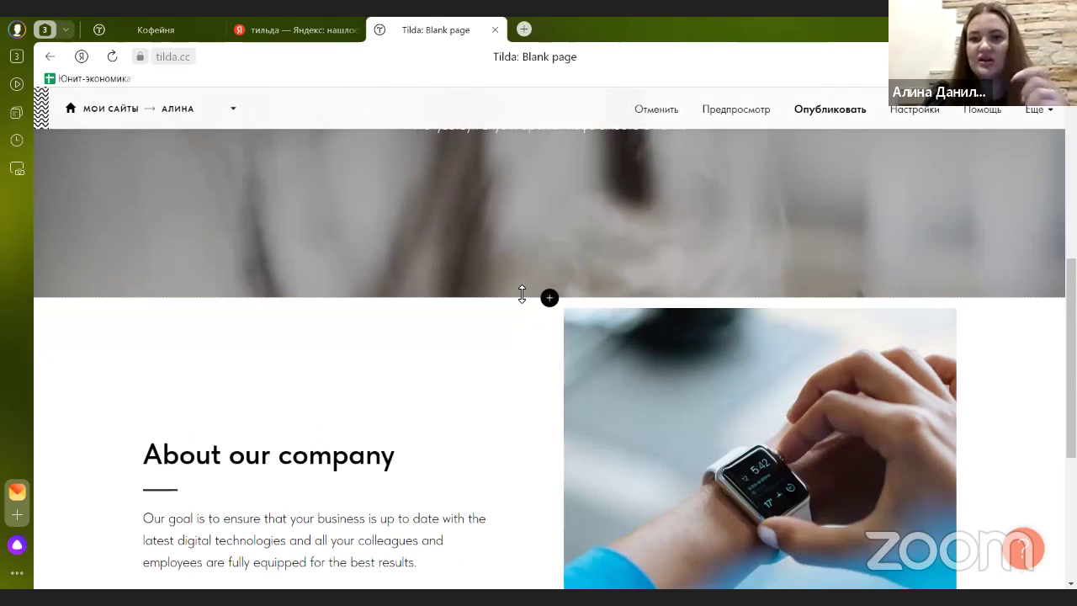
pyautogui.scroll(-3, 522, 304)
pyautogui.scroll(2, 523, 316)
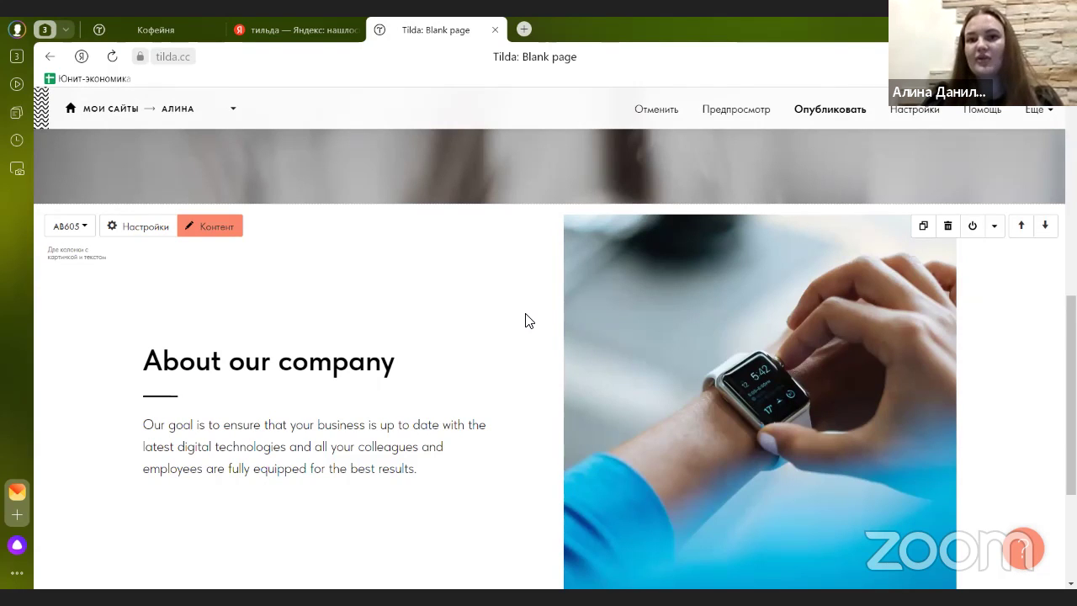
pyautogui.scroll(2, 525, 321)
pyautogui.scroll(-1, 641, 348)
pyautogui.scroll(4, 614, 379)
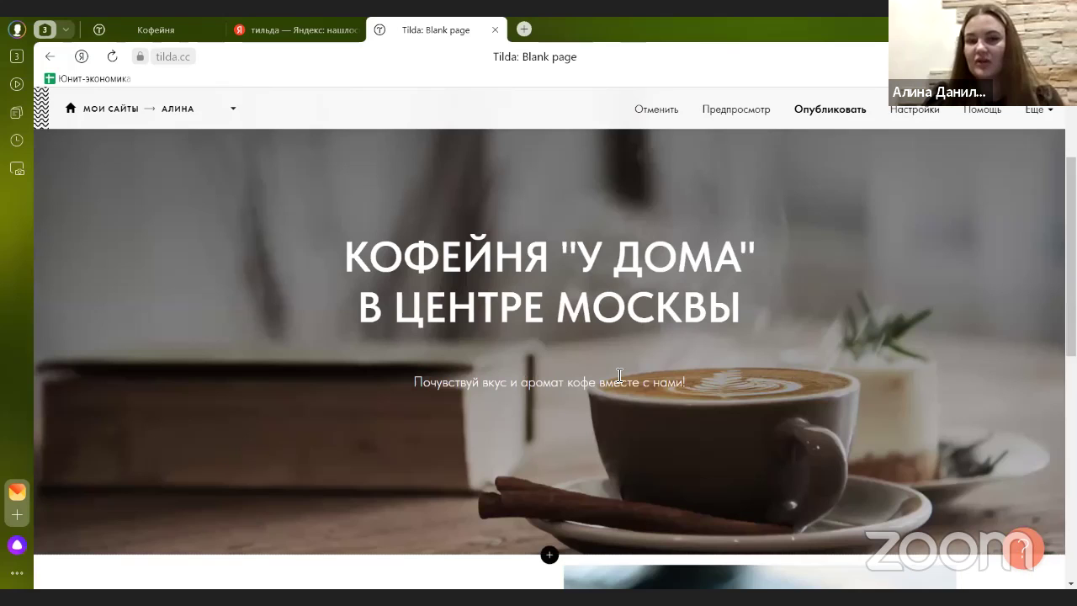
pyautogui.scroll(-5, 523, 396)
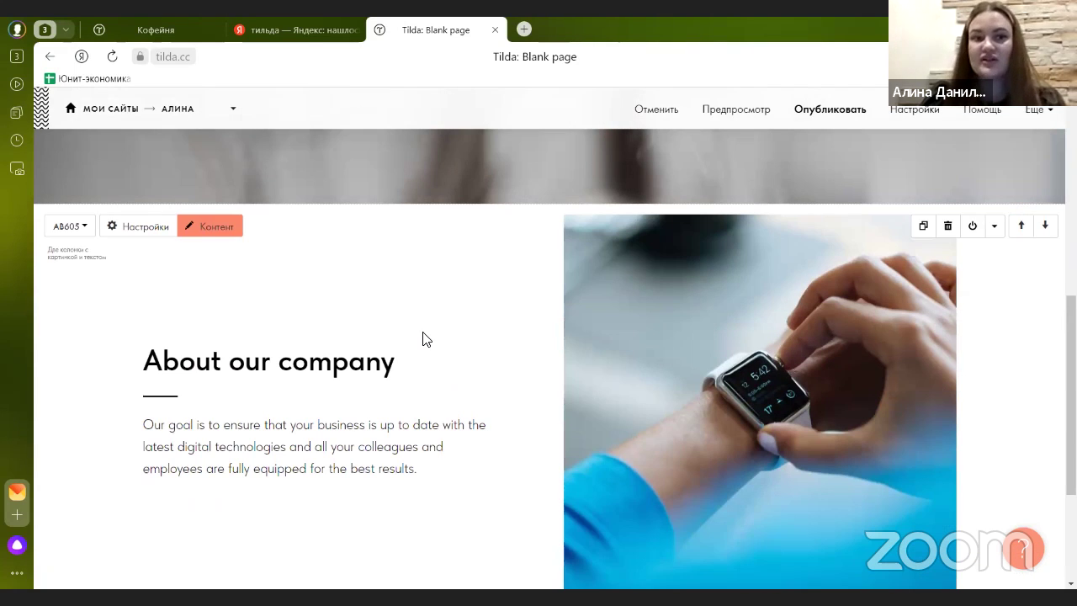
# - After checking the reference site, change the block heading to 'Любой кофе за 199'
pyautogui.click(168, 29)
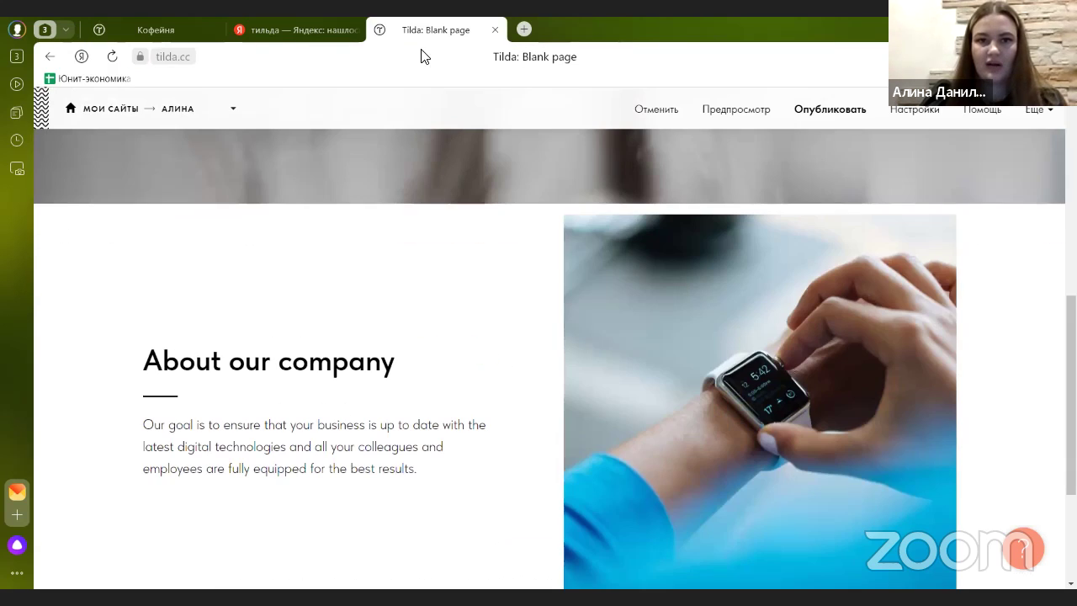
pyautogui.click(429, 33)
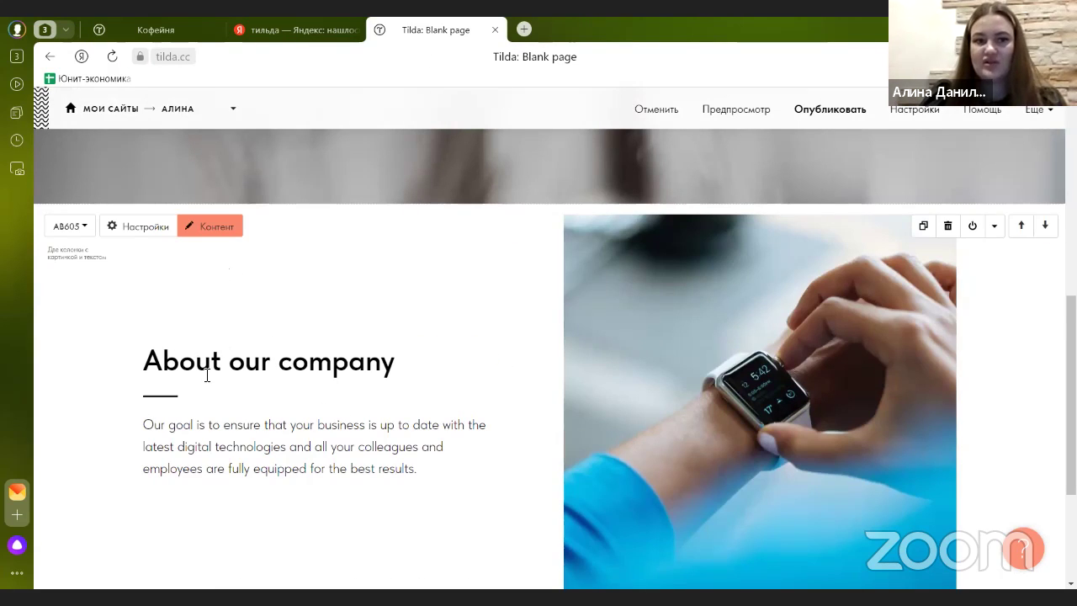
pyautogui.click(224, 225)
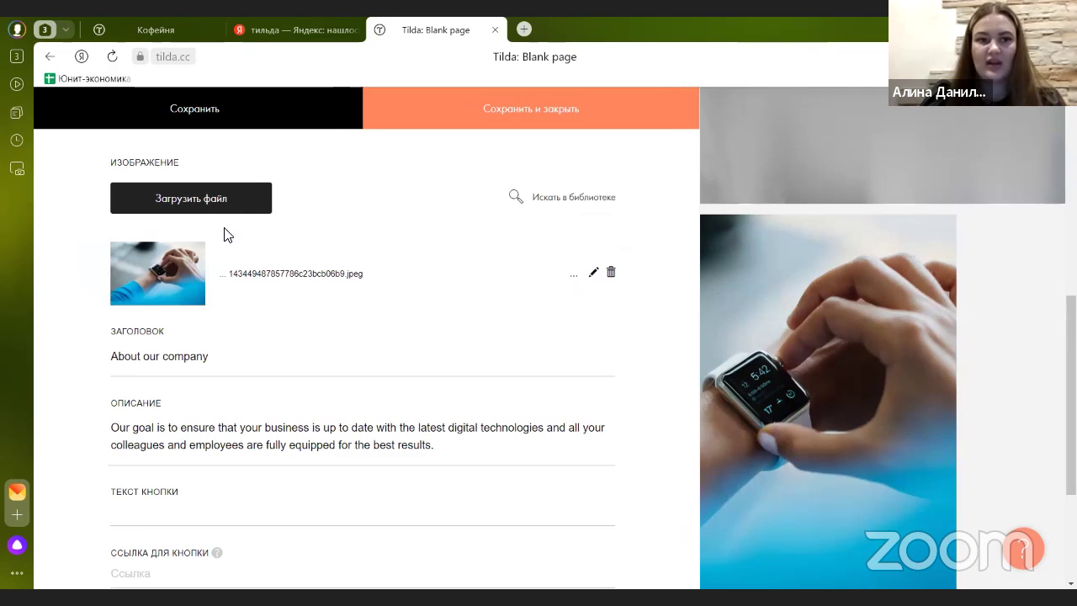
pyautogui.tripleClick(121, 365)
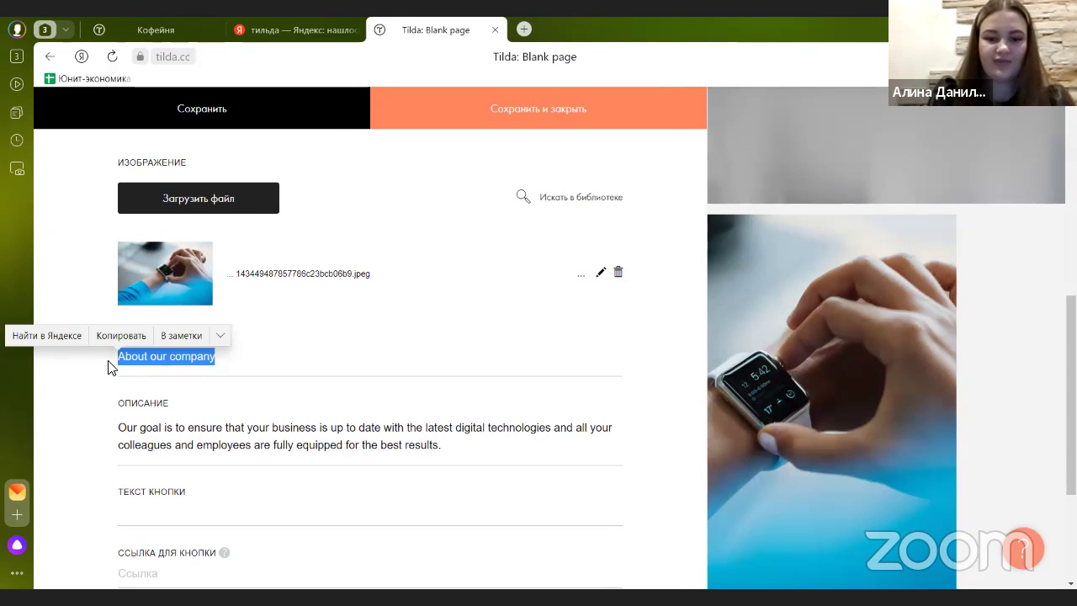
pyautogui.write('Любой кофе за 199 р.')
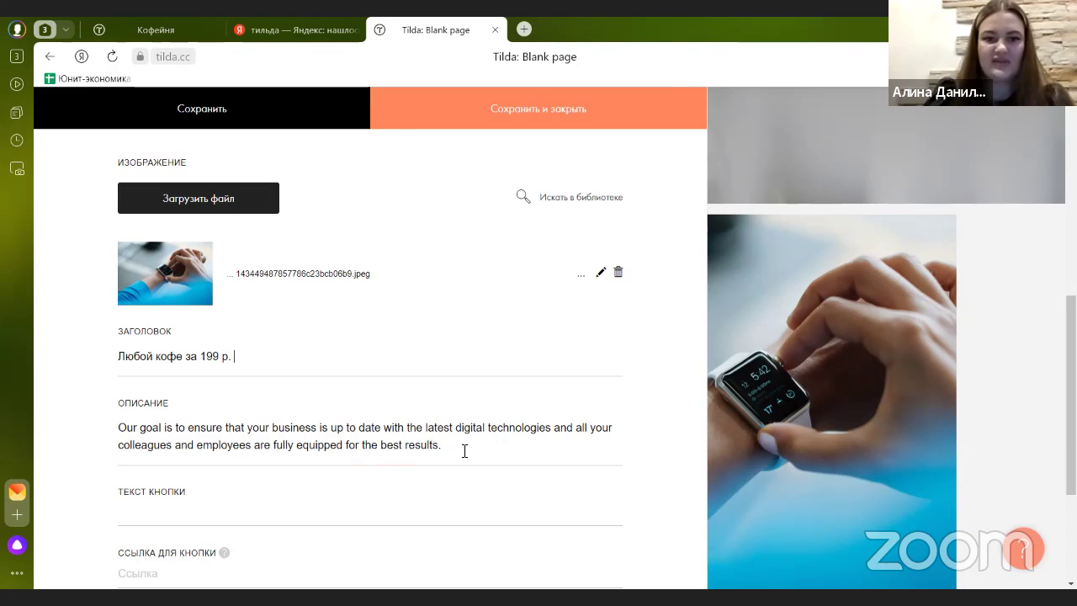
# - Replace the description with '-20 скидка для студентов до 12:00' and save
pyautogui.moveTo(468, 451); pyautogui.dragTo(72, 439)
pyautogui.write('-20')
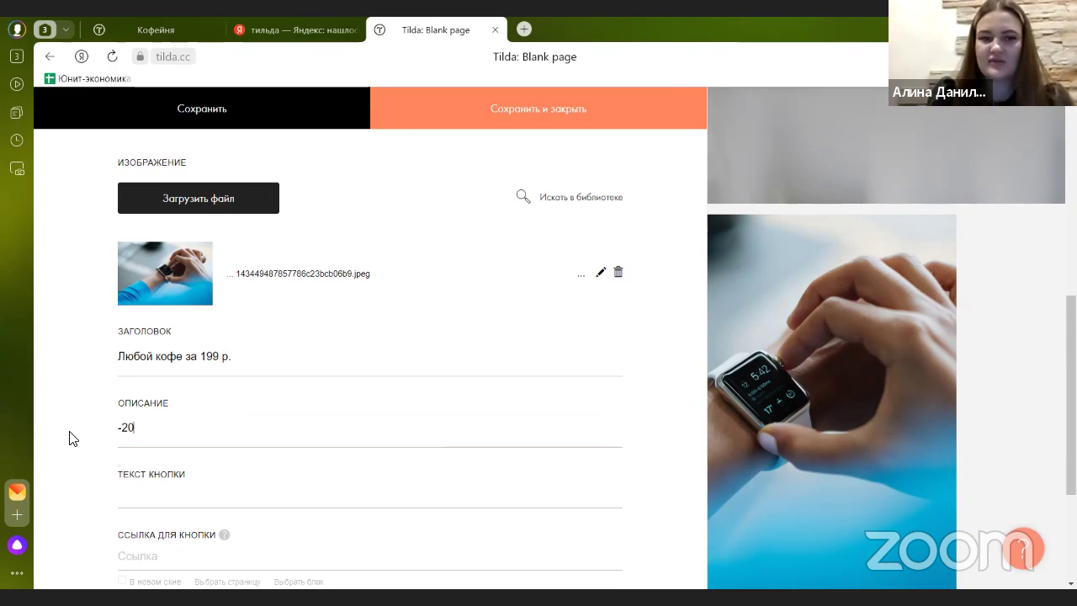
pyautogui.write(' скидка дл')
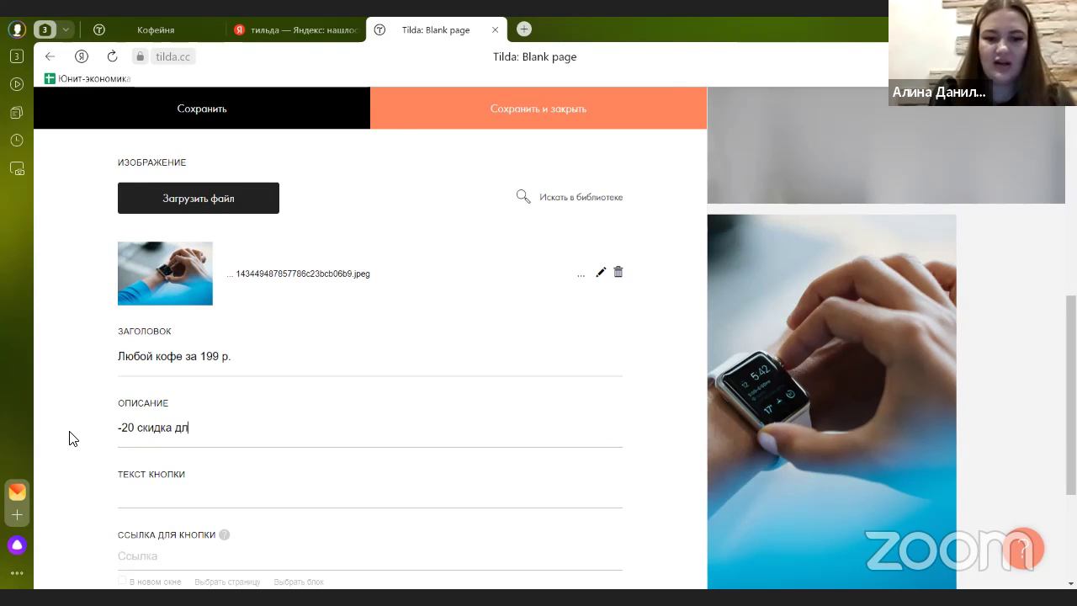
pyautogui.write('я студентов с 12:00')
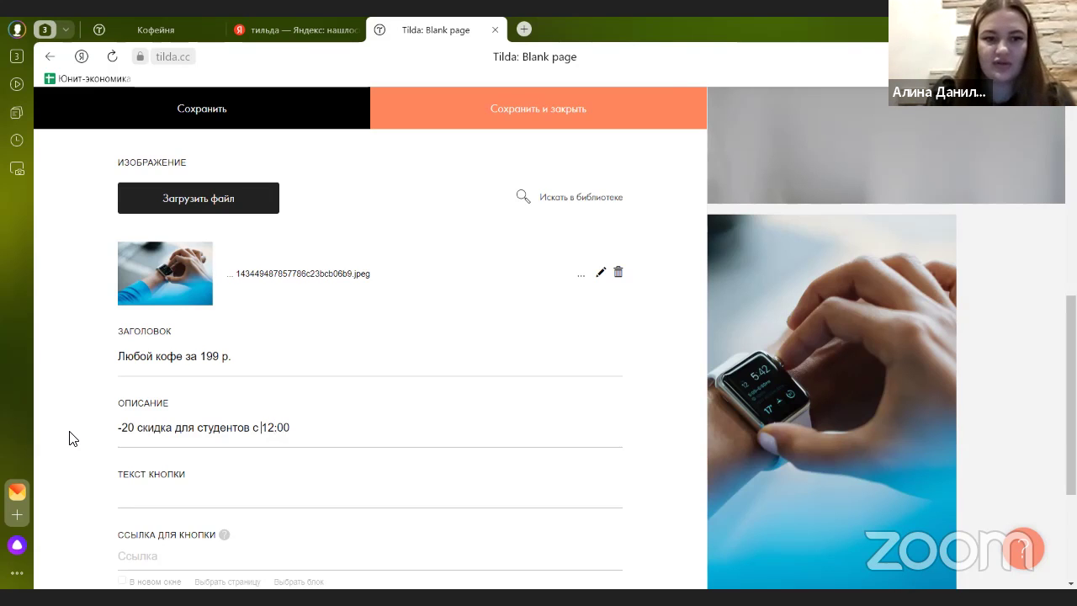
pyautogui.press('BackSpace')
pyautogui.write('до')
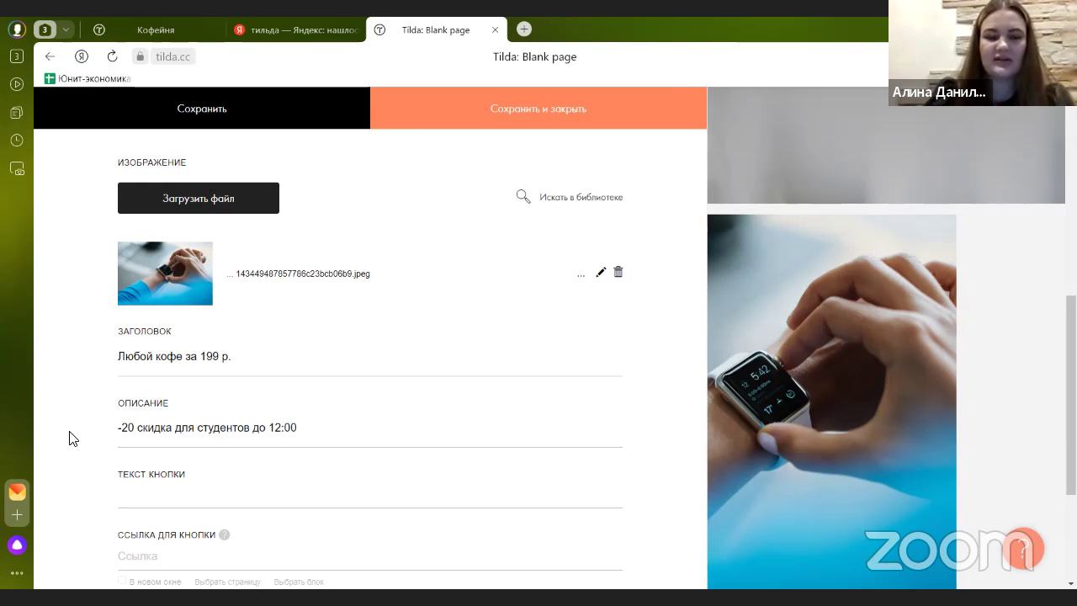
pyautogui.scroll(-1, 236, 296)
pyautogui.scroll(1, 409, 343)
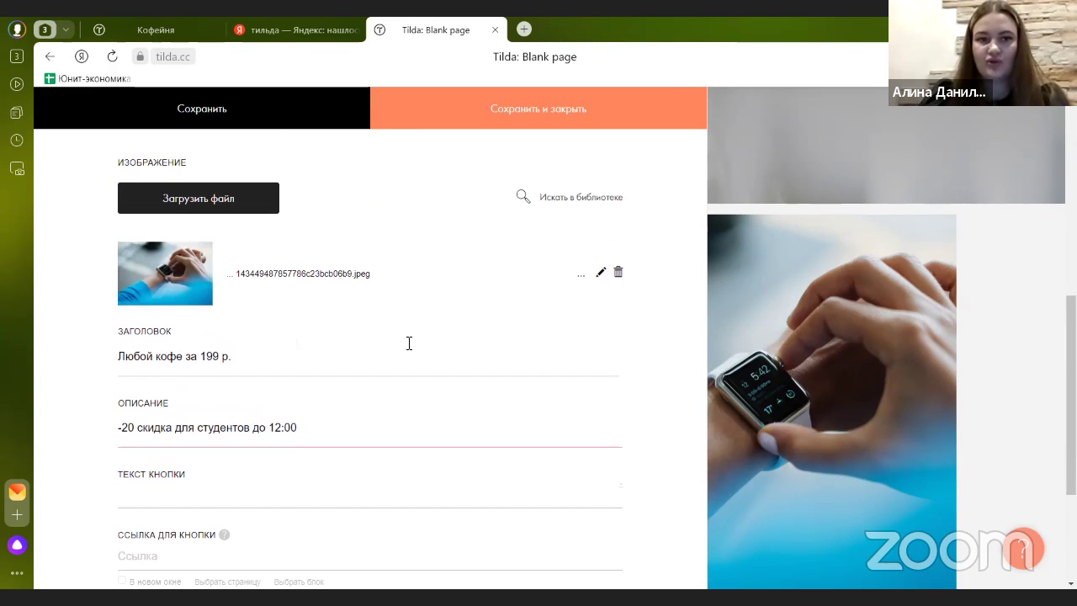
pyautogui.click(498, 112)
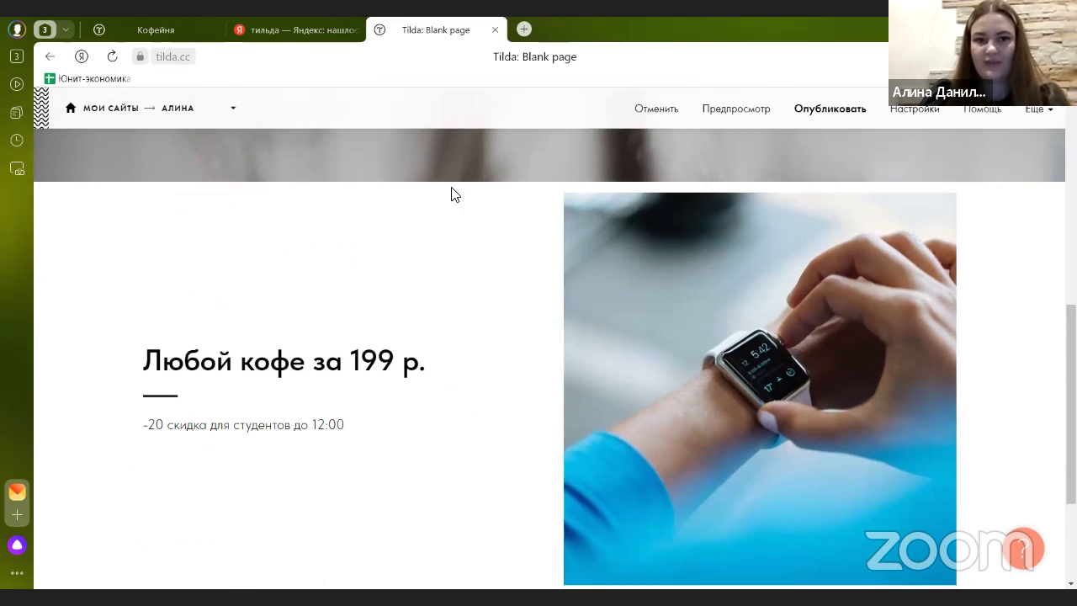
pyautogui.scroll(-2, 445, 223)
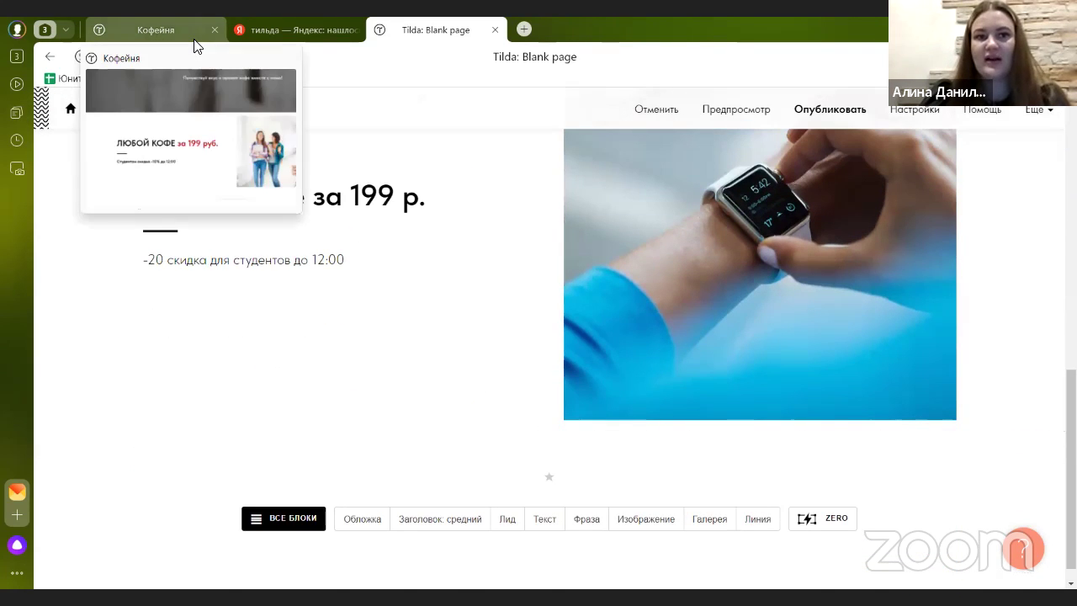
pyautogui.click(193, 36)
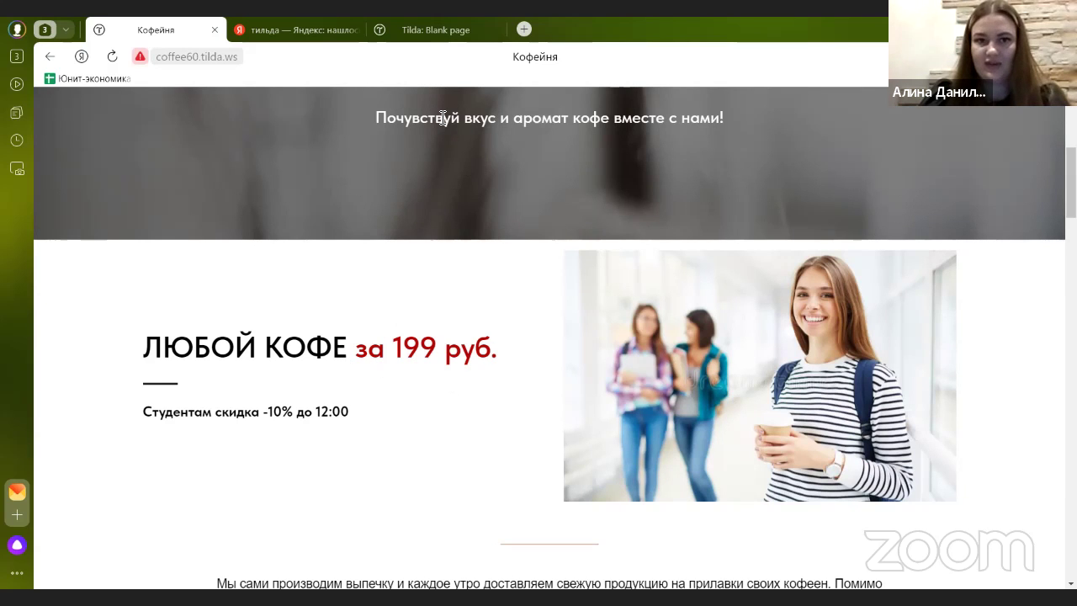
pyautogui.scroll(2, 443, 118)
pyautogui.click(436, 29)
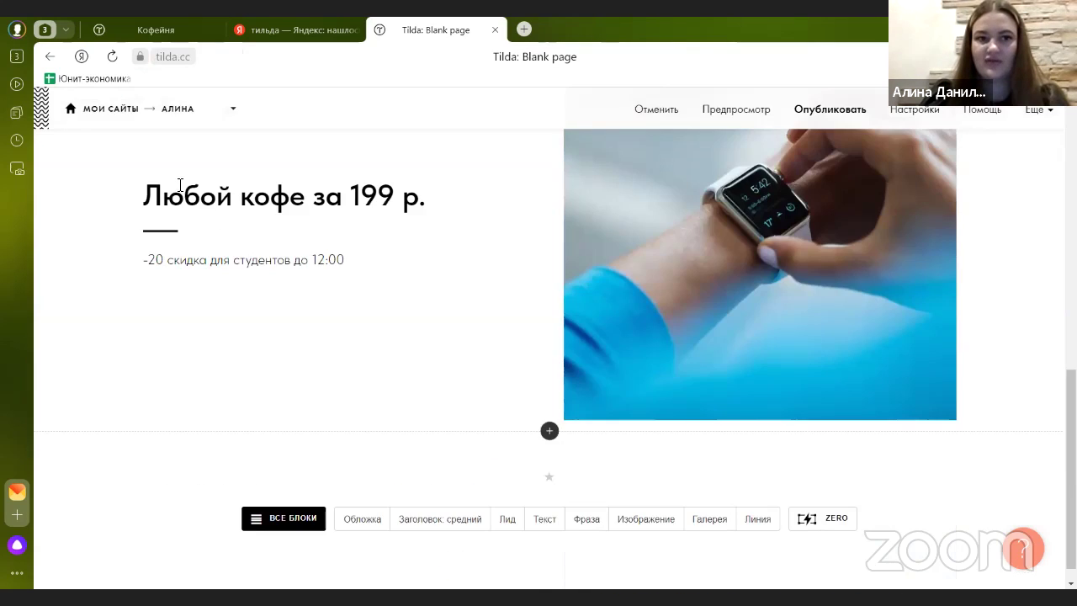
pyautogui.scroll(3, 147, 252)
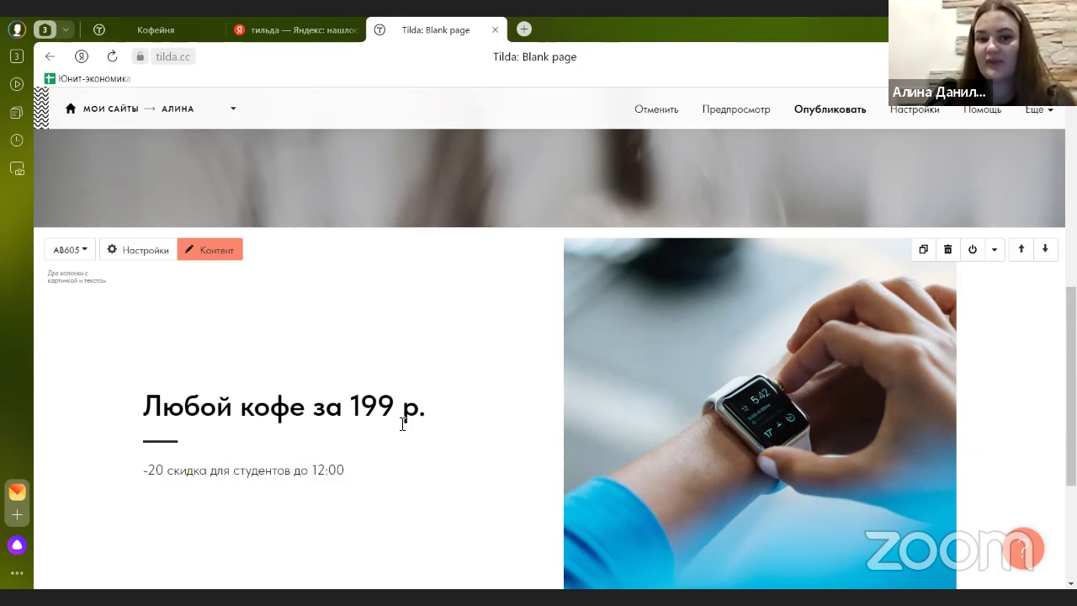
pyautogui.scroll(-1, 392, 415)
# - Colour the heading's 'за 199 р.' red #cc0000, leaving 'Любой кофе' black
pyautogui.click(316, 337)
pyautogui.click(451, 342)
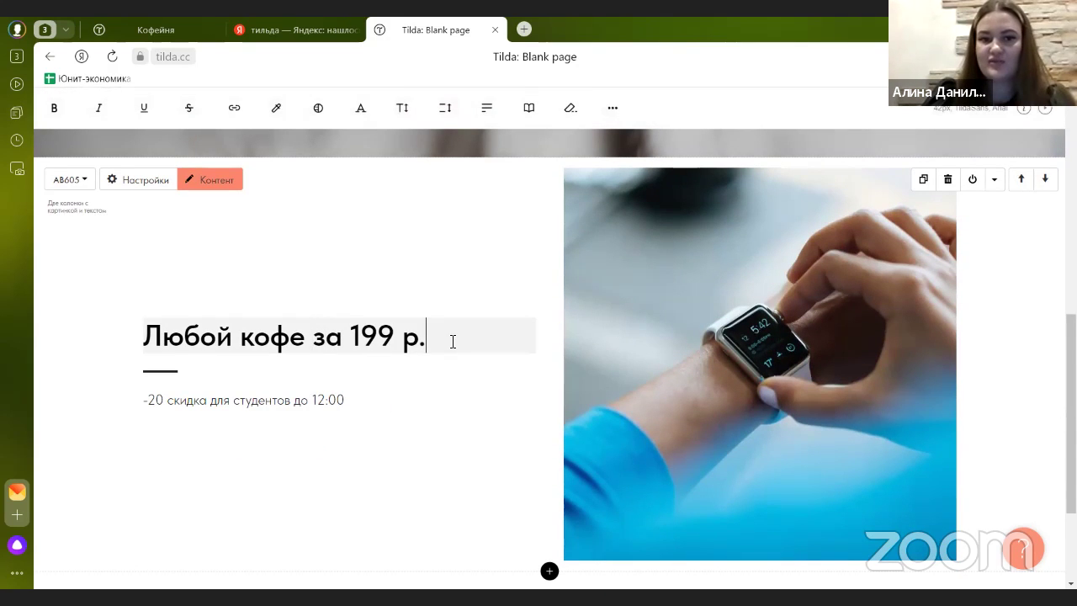
pyautogui.moveTo(313, 337); pyautogui.dragTo(436, 340)
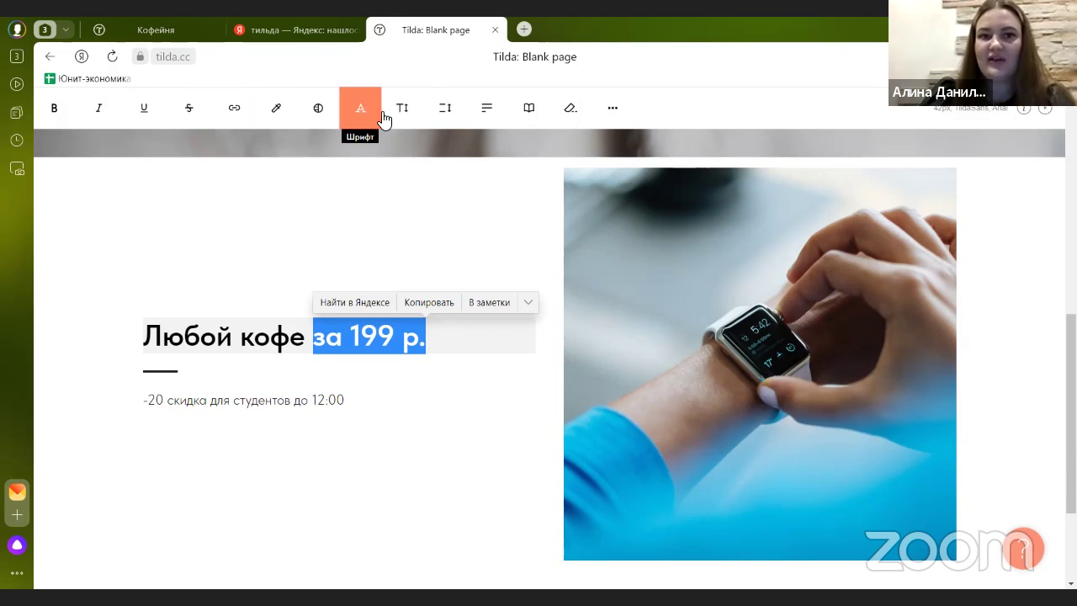
pyautogui.click(282, 114)
pyautogui.moveTo(360, 165); pyautogui.dragTo(384, 165)
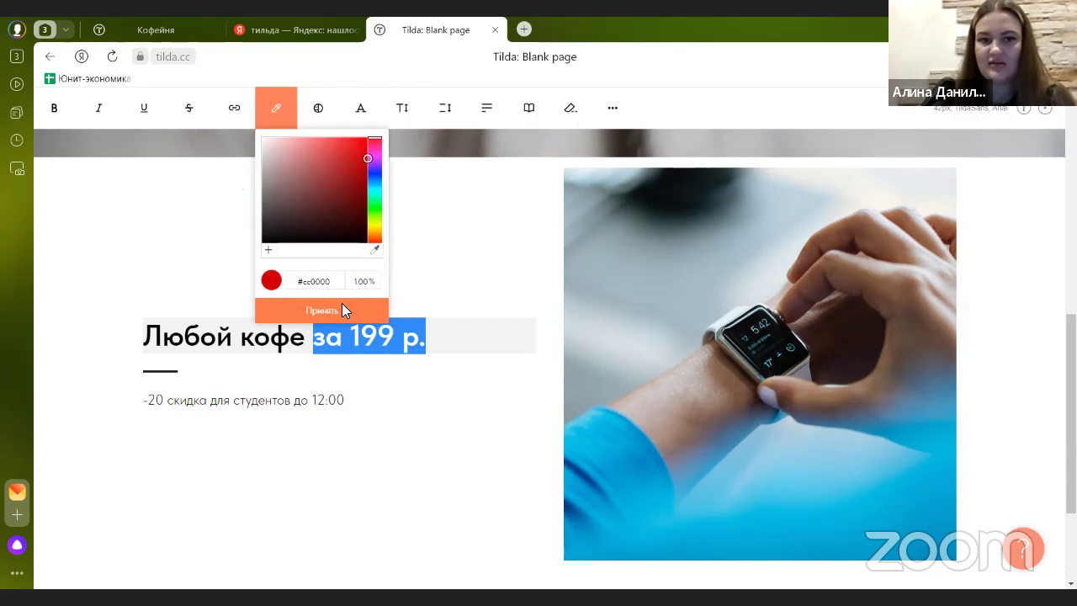
pyautogui.click(342, 306)
pyautogui.click(426, 402)
pyautogui.click(361, 476)
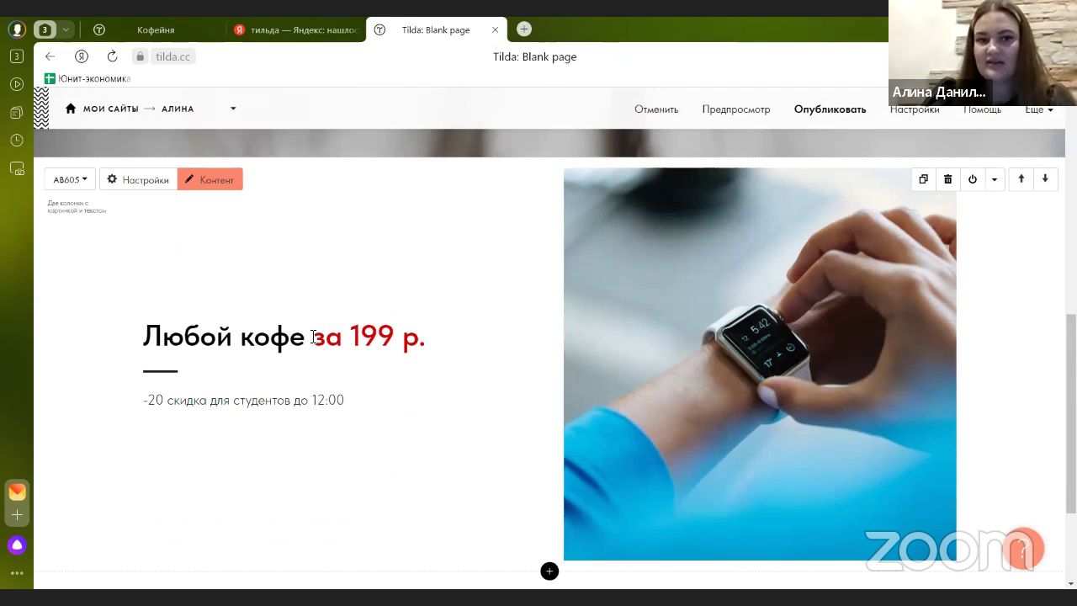
pyautogui.scroll(-1, 452, 346)
pyautogui.scroll(2, 425, 327)
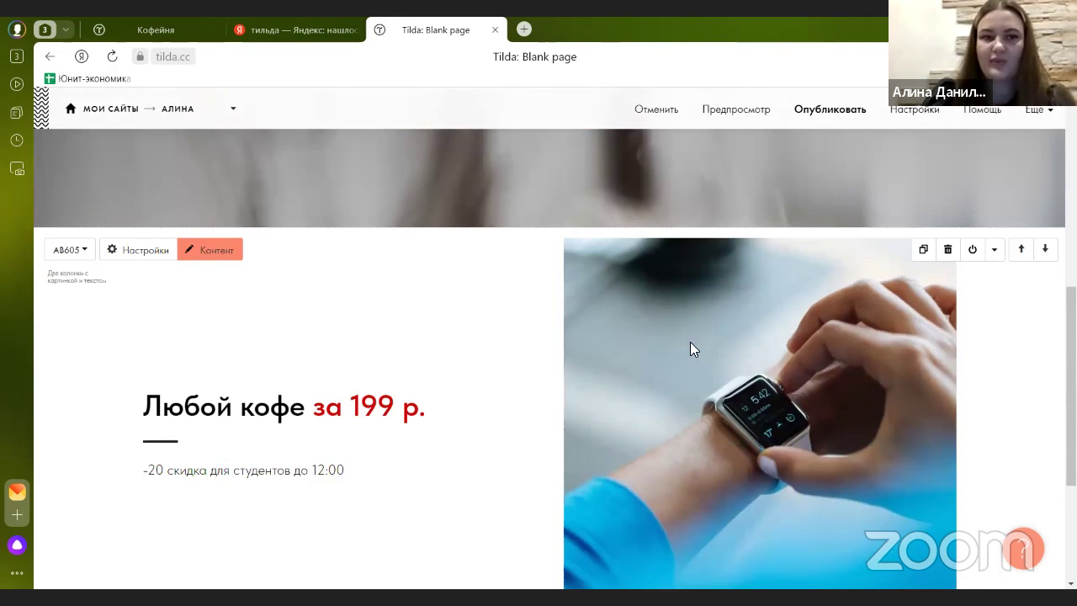
# - Upload the students-with-coffee photo in place of the smartwatch image and save
pyautogui.click(224, 250)
pyautogui.click(216, 223)
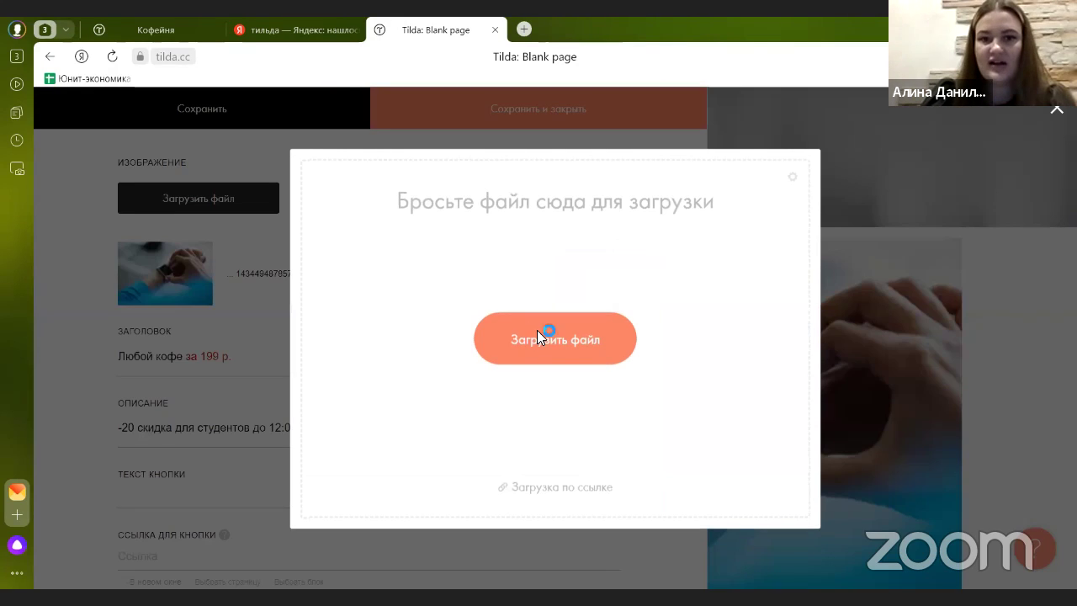
pyautogui.click(537, 330)
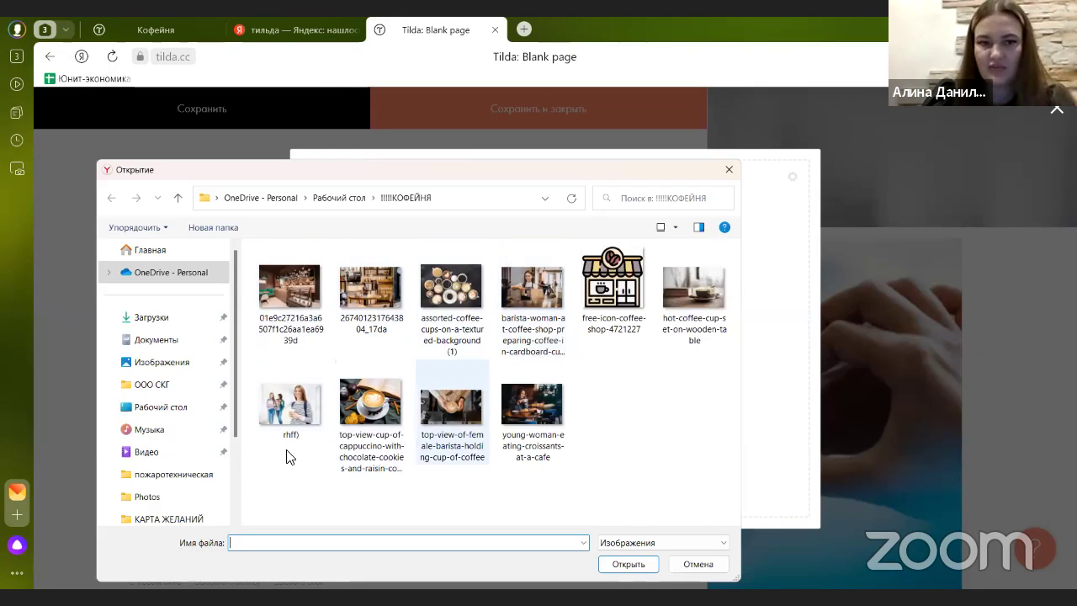
pyautogui.click(278, 402)
pyautogui.doubleClick(277, 397)
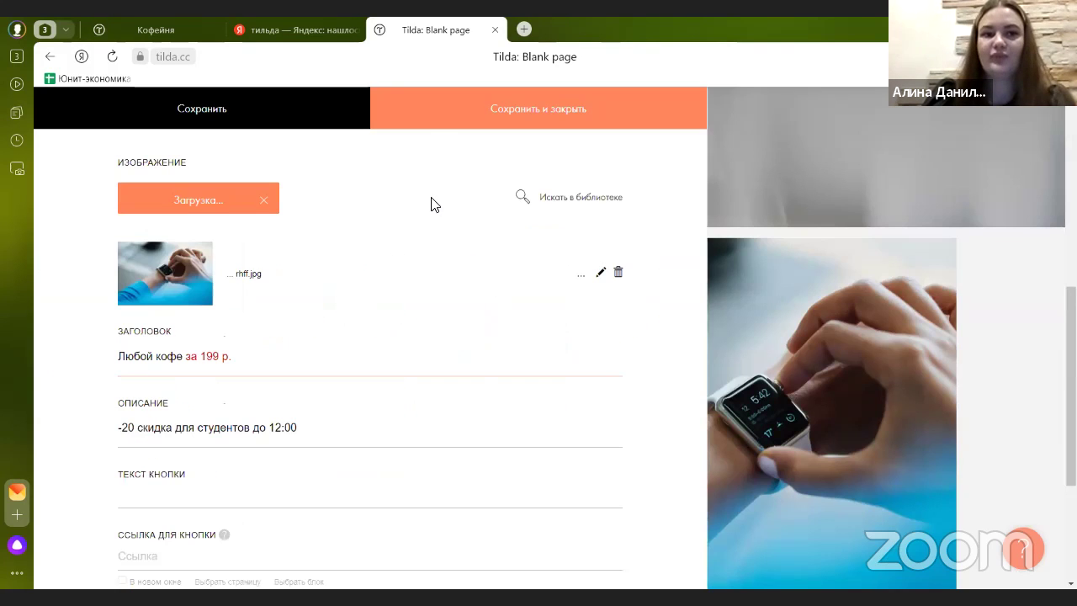
pyautogui.click(434, 118)
# - Compare the edited page with the finished Кофейня reference site
pyautogui.scroll(-1, 455, 389)
pyautogui.scroll(2, 729, 403)
pyautogui.scroll(-1, 395, 358)
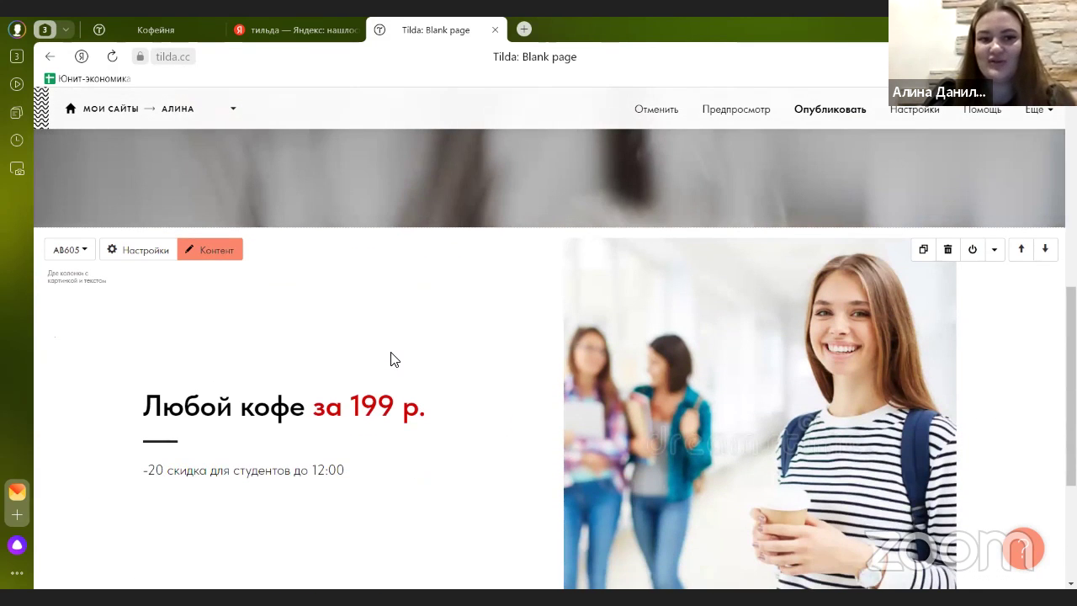
pyautogui.scroll(-2, 395, 359)
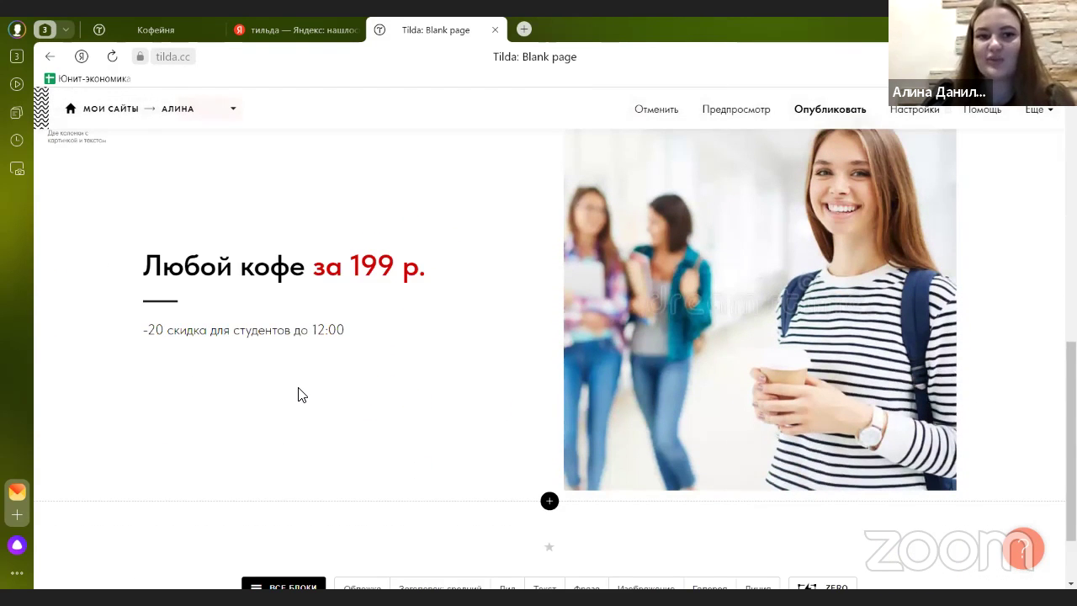
pyautogui.scroll(6, 298, 394)
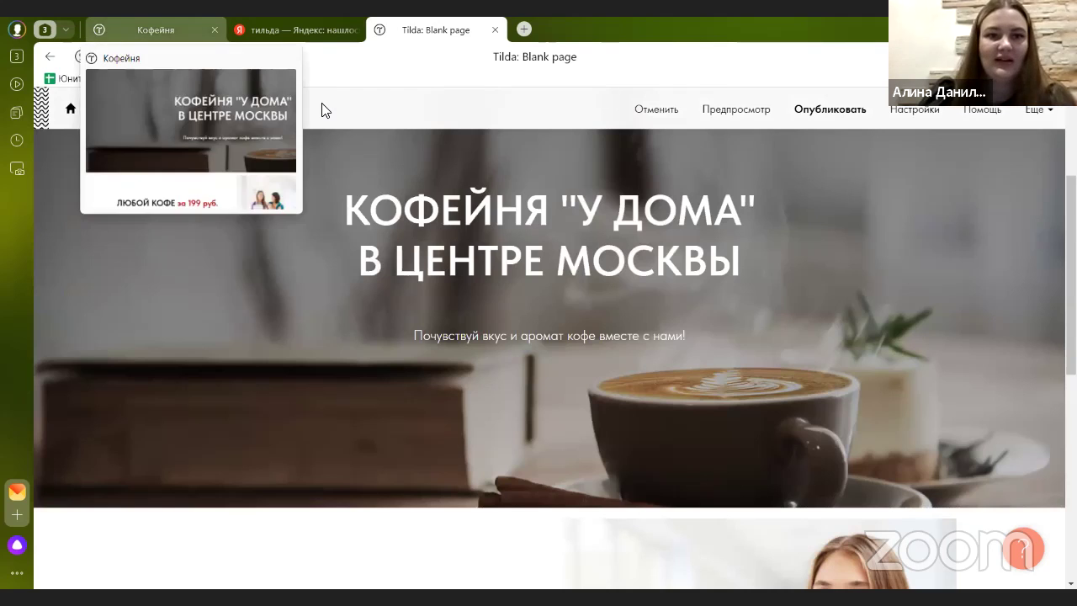
pyautogui.click(156, 29)
pyautogui.scroll(-6, 412, 237)
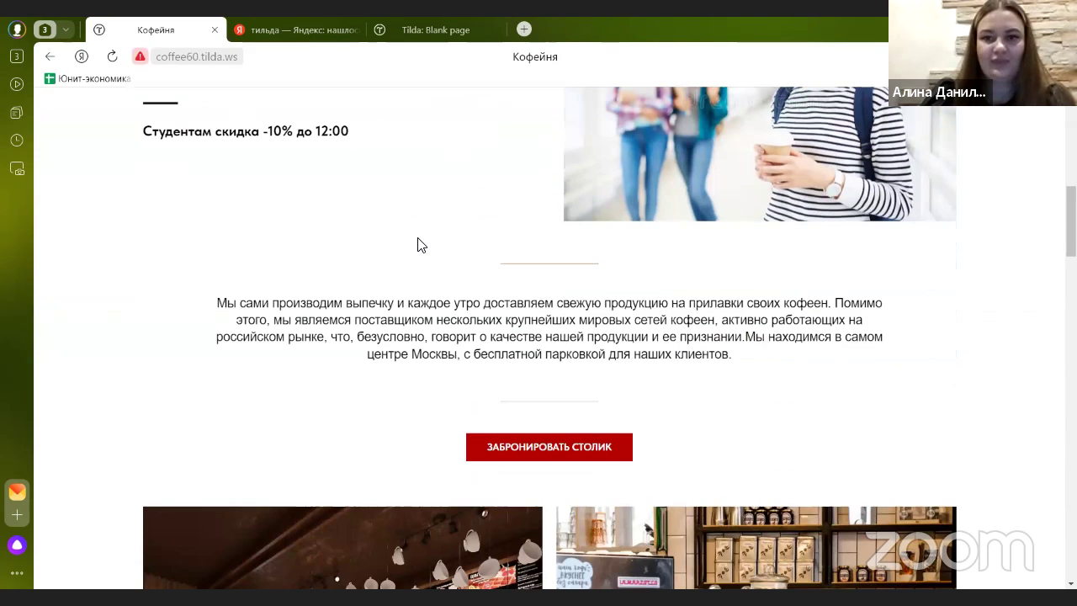
pyautogui.scroll(1, 425, 252)
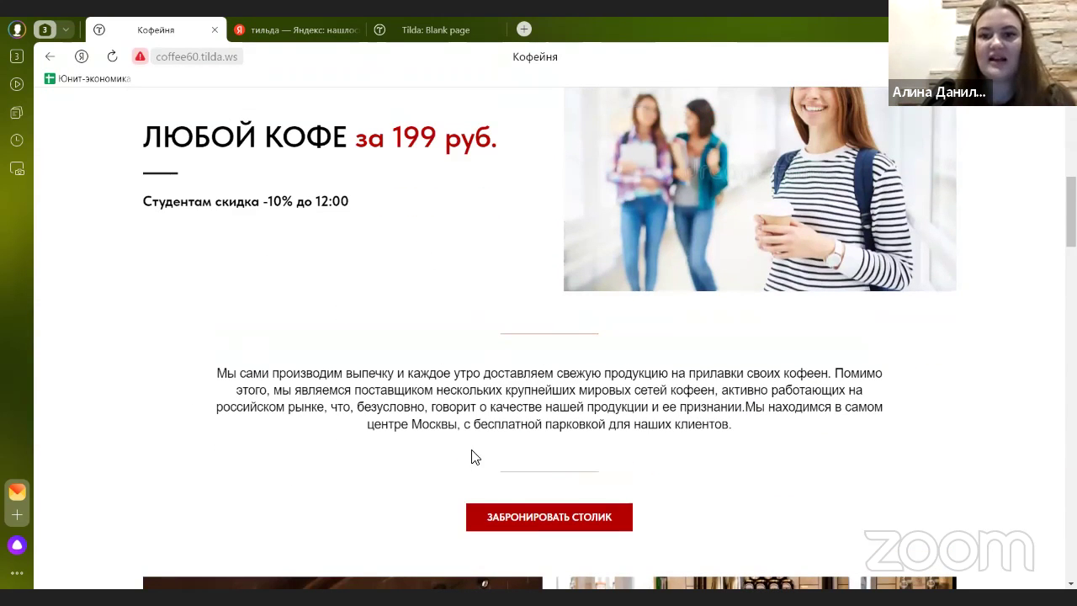
pyautogui.scroll(4, 864, 440)
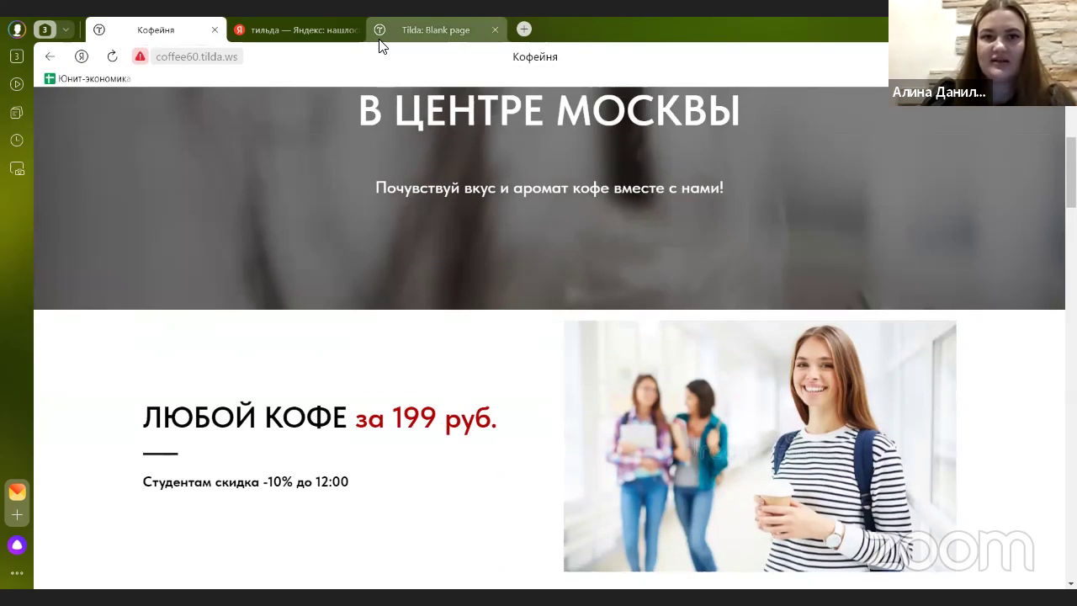
pyautogui.click(403, 30)
pyautogui.scroll(-5, 569, 194)
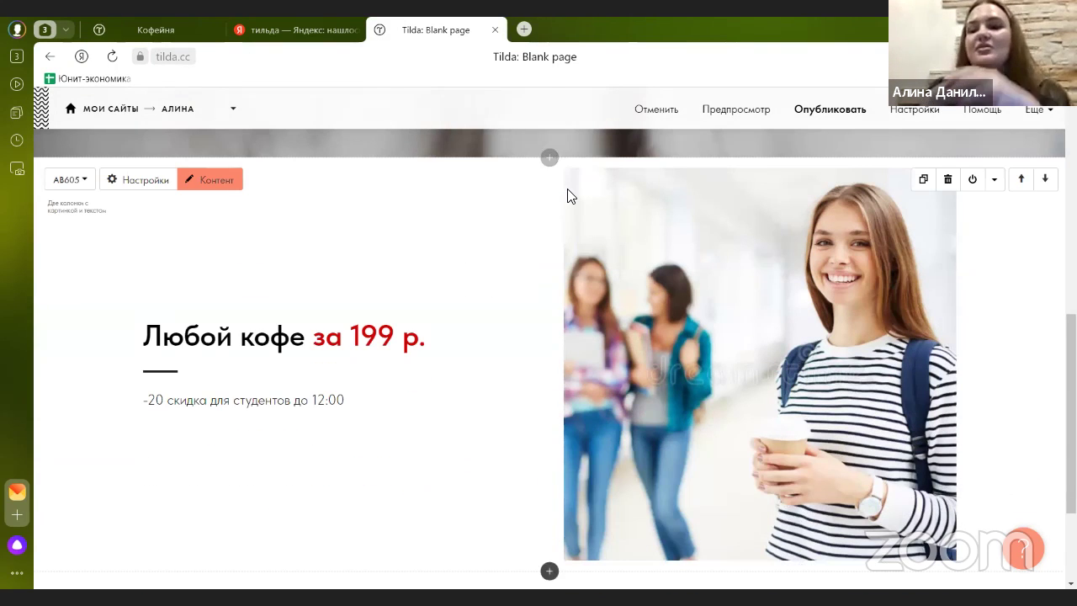
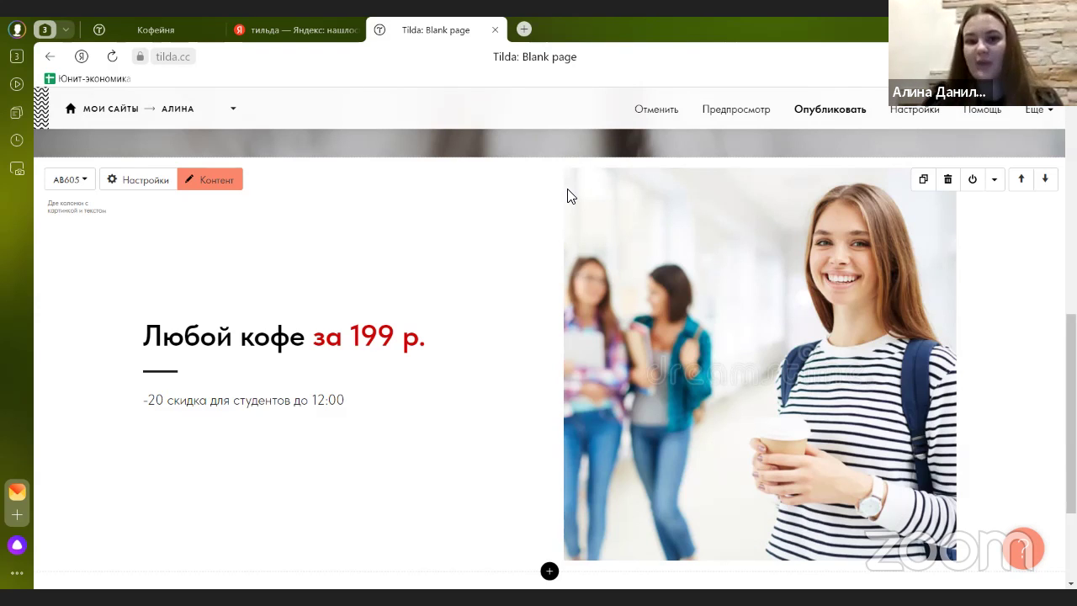
# - Add the IP201 key-phrase block, a large quote with thin dividers, under the coffee promo block
pyautogui.scroll(-3, 568, 195)
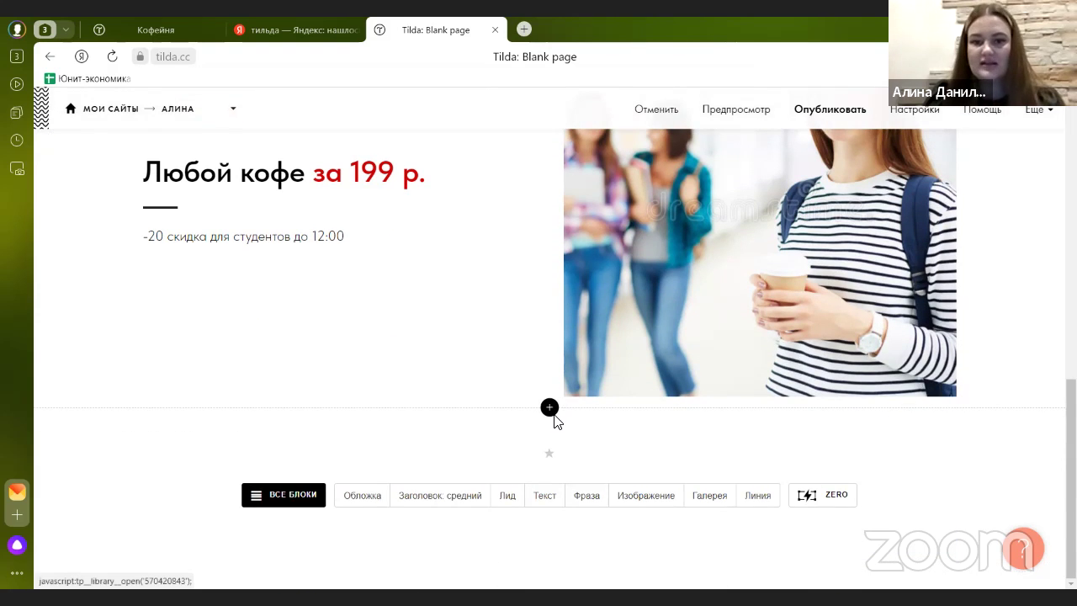
pyautogui.click(551, 415)
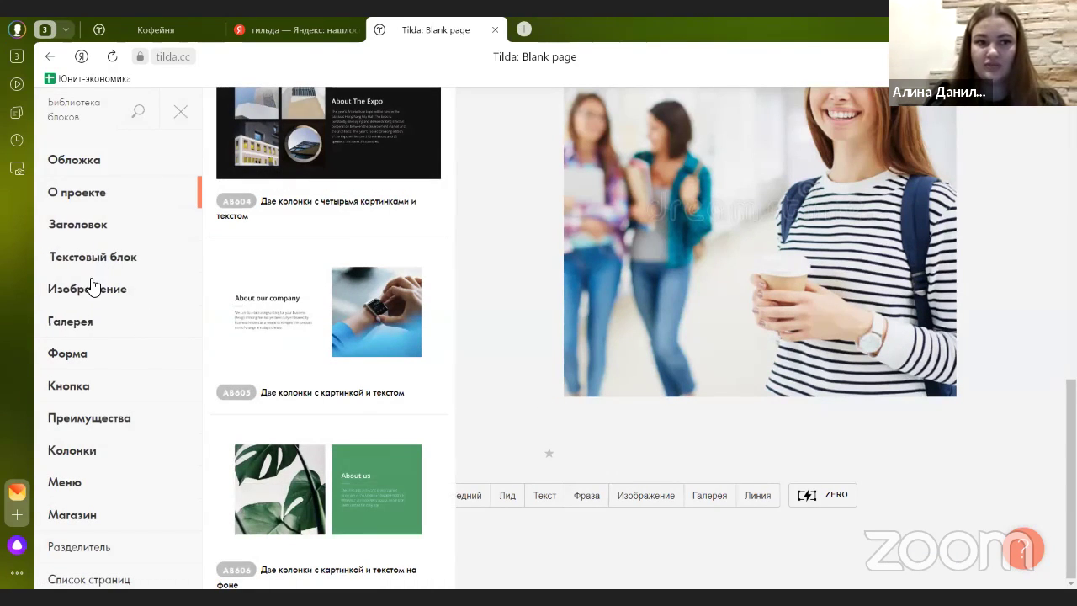
pyautogui.click(140, 261)
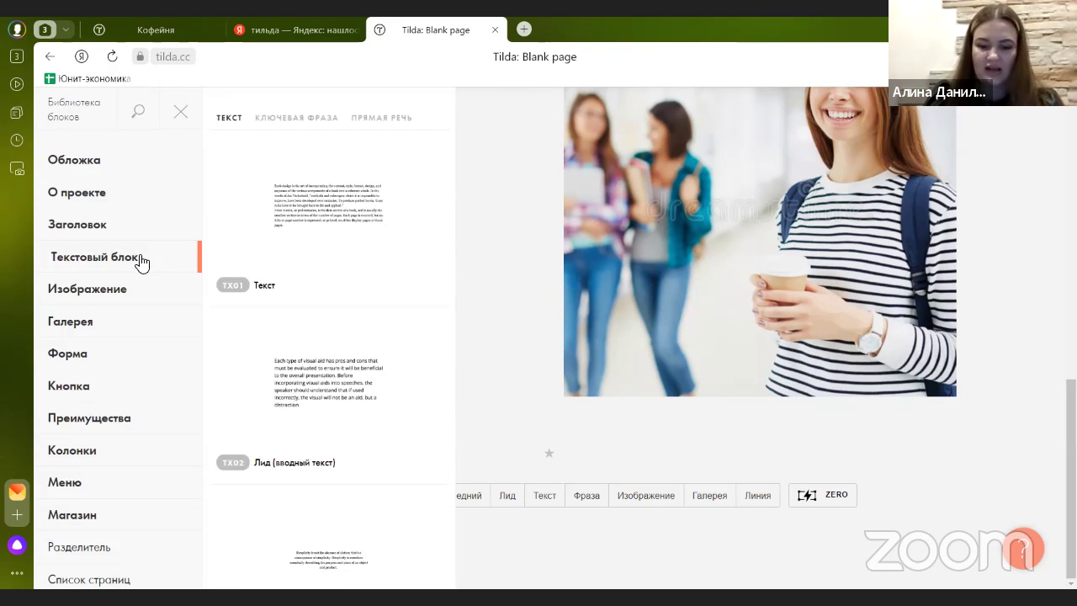
pyautogui.scroll(-4, 357, 276)
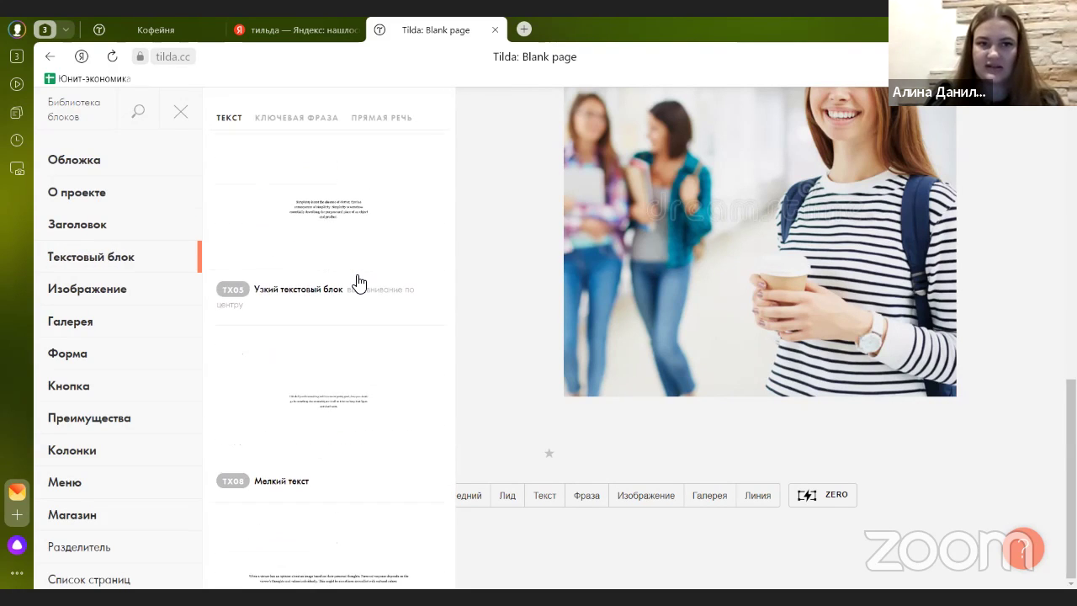
pyautogui.scroll(4, 355, 282)
pyautogui.scroll(-2, 351, 294)
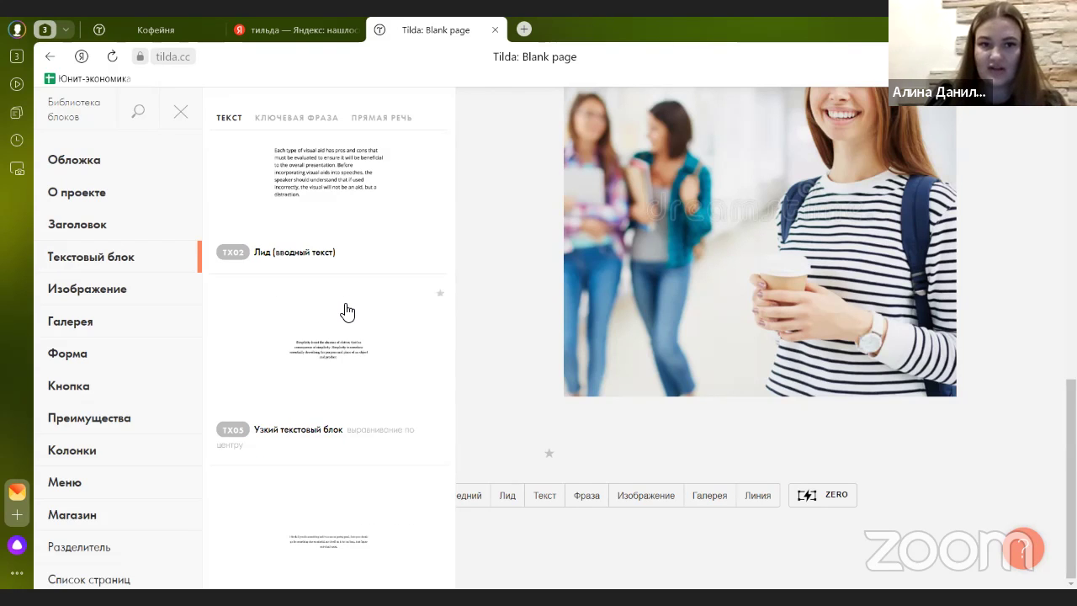
pyautogui.scroll(-10, 348, 312)
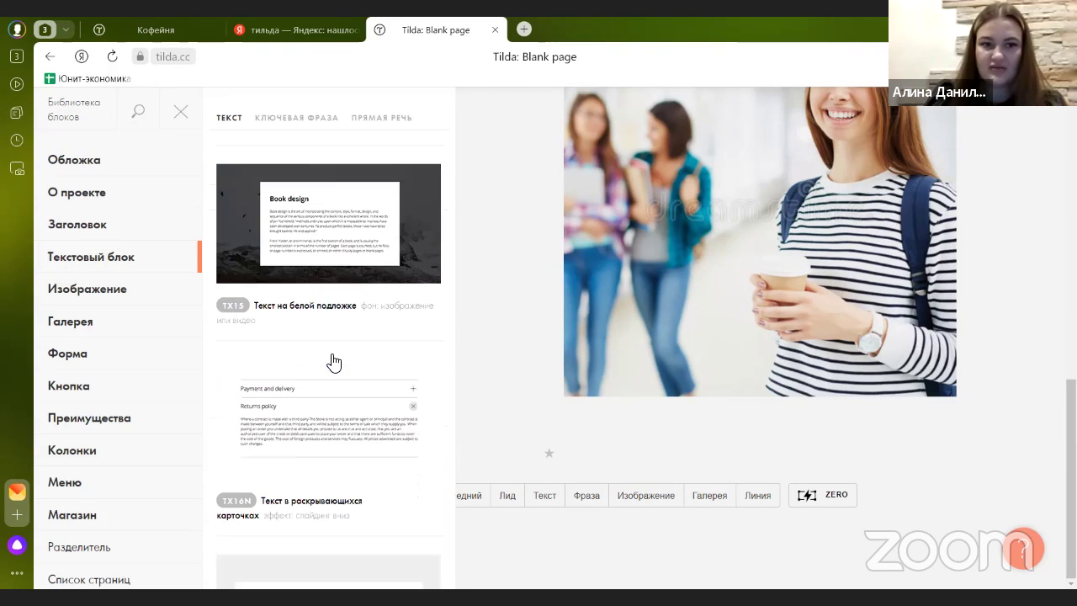
pyautogui.scroll(-5, 334, 362)
pyautogui.scroll(-10, 334, 363)
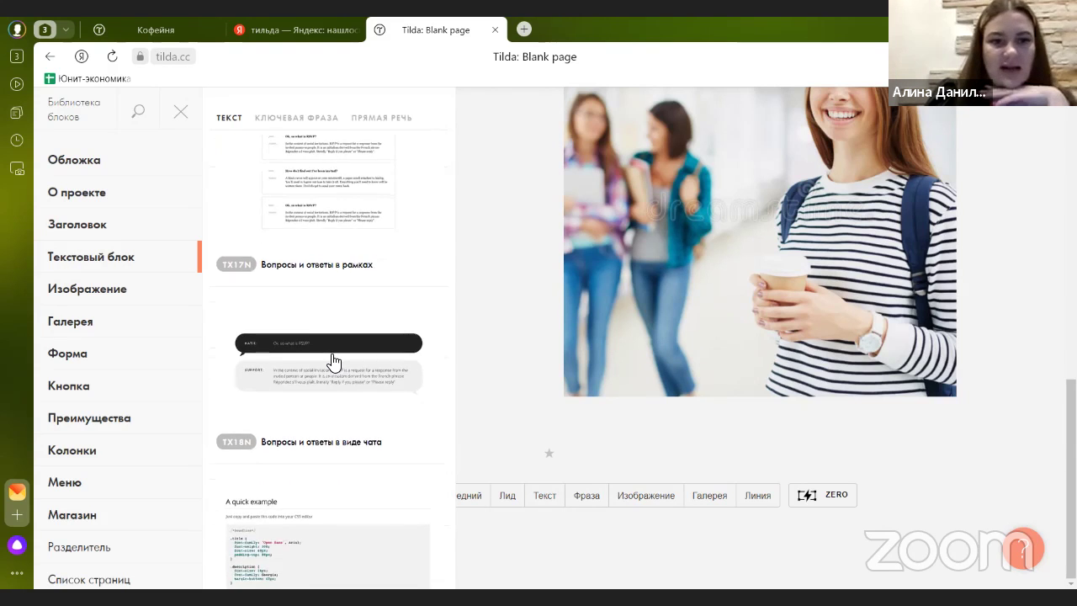
pyautogui.scroll(-5, 313, 375)
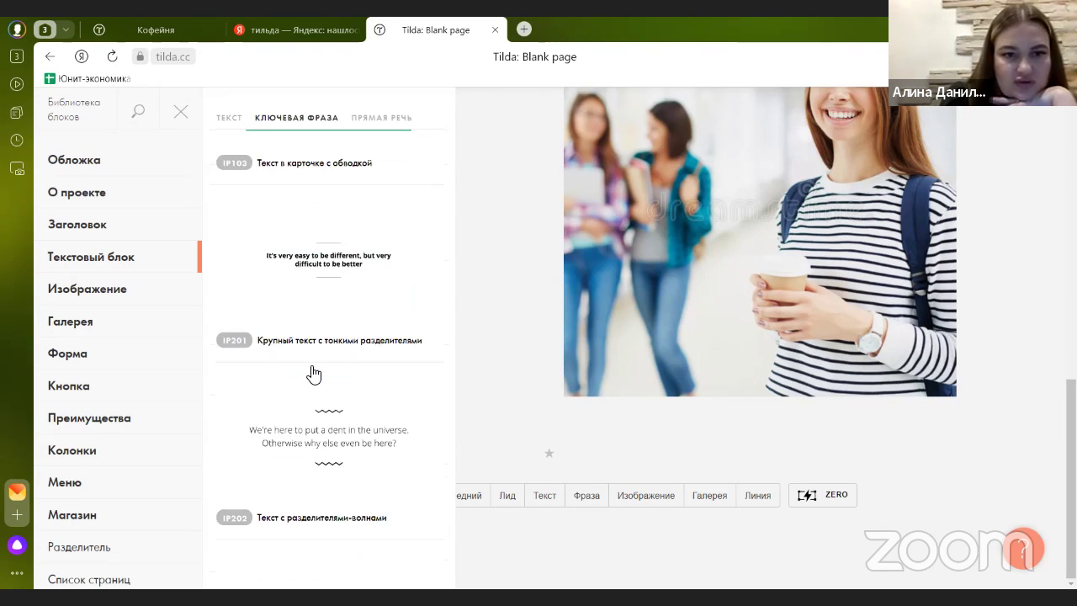
pyautogui.scroll(4, 399, 358)
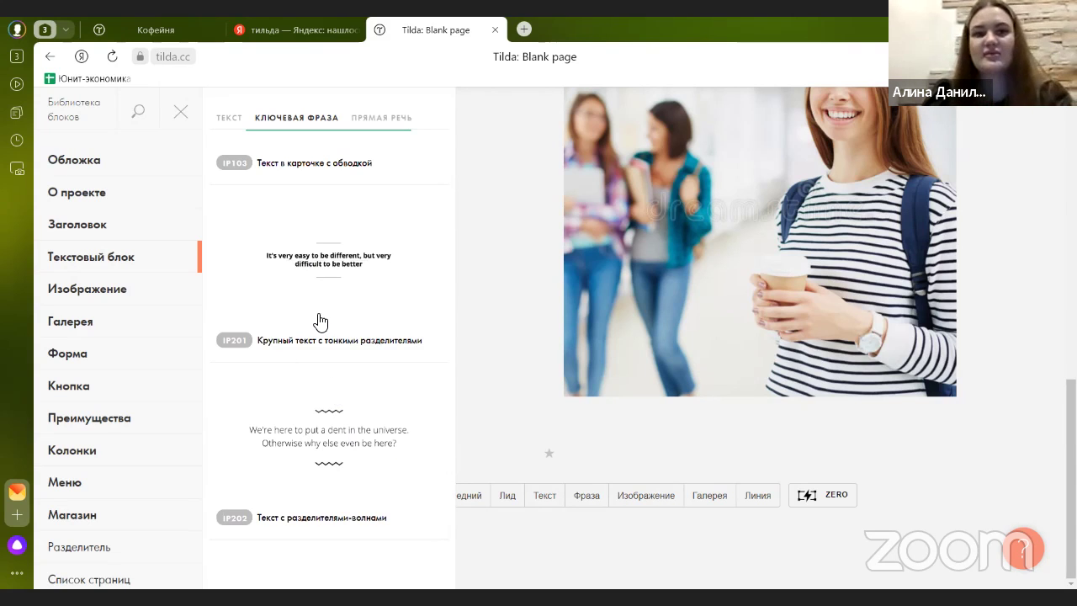
pyautogui.scroll(-1, 291, 349)
pyautogui.scroll(4, 290, 349)
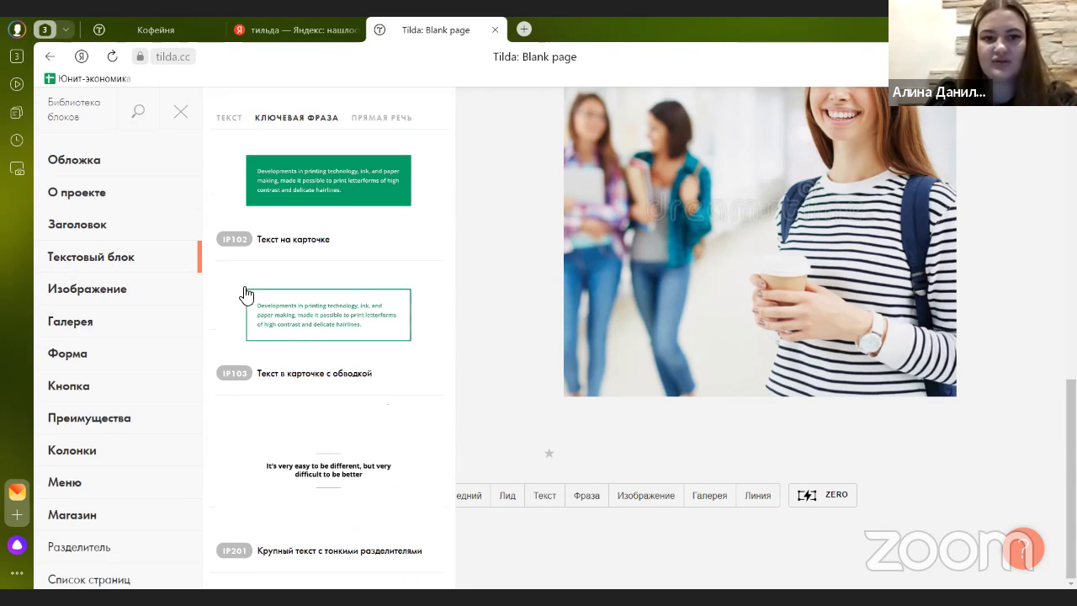
pyautogui.scroll(-2, 315, 348)
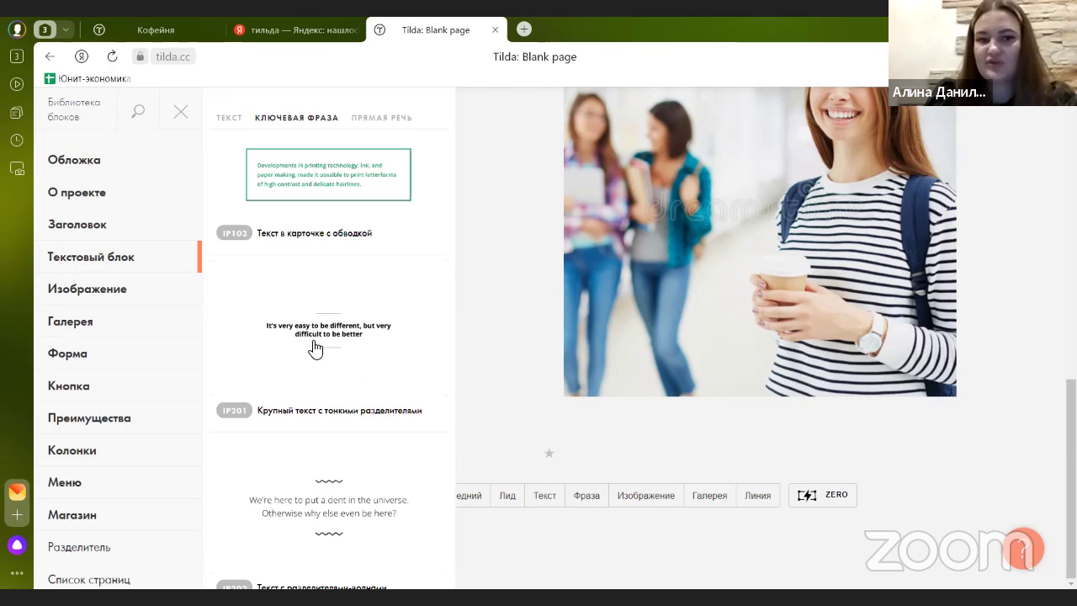
pyautogui.scroll(-4, 315, 348)
pyautogui.scroll(3, 315, 370)
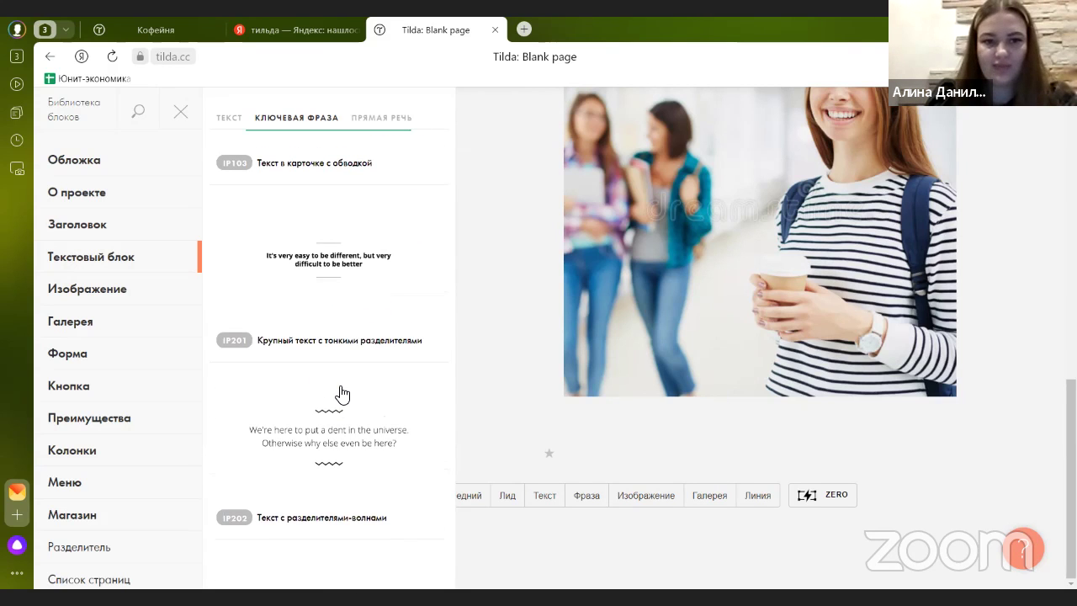
pyautogui.click(320, 276)
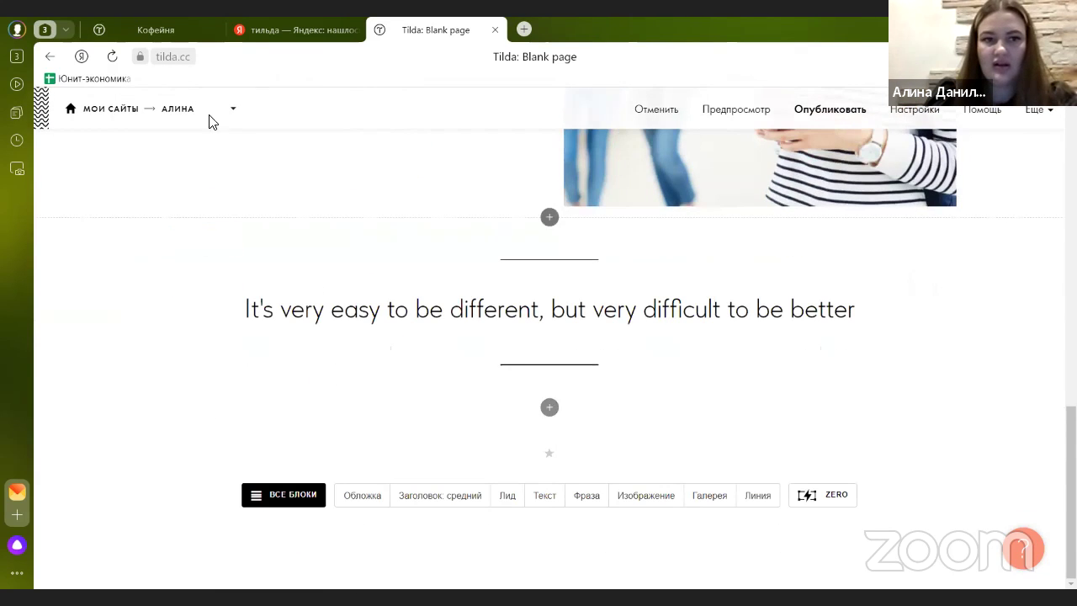
# - Copy the bakery paragraph from the published Кофейня site
pyautogui.click(168, 33)
pyautogui.scroll(-4, 334, 313)
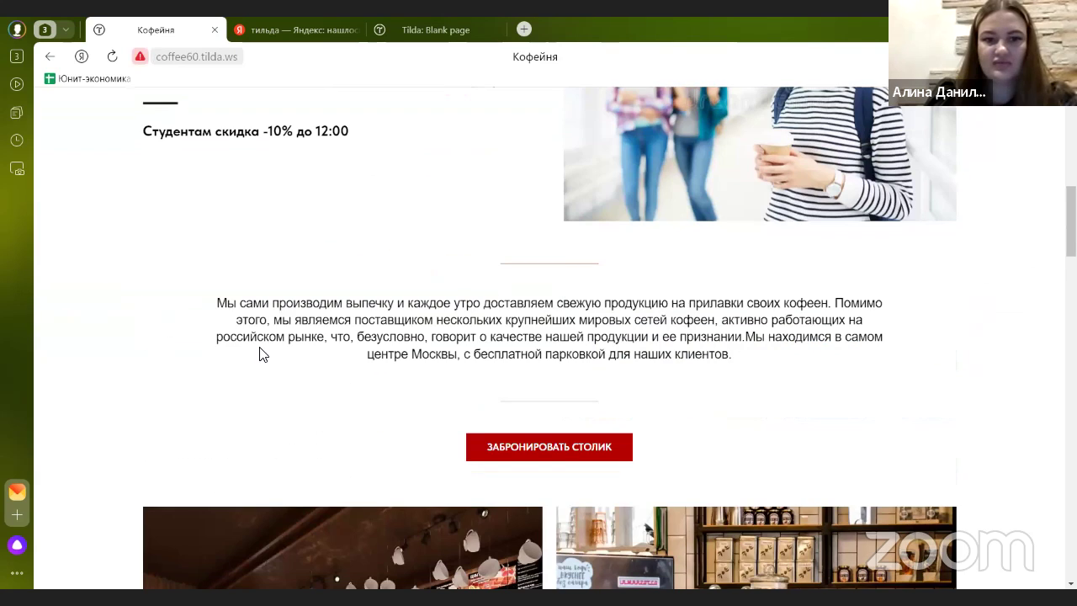
pyautogui.tripleClick(270, 306)
pyautogui.hotkey('ctrl', 'c')
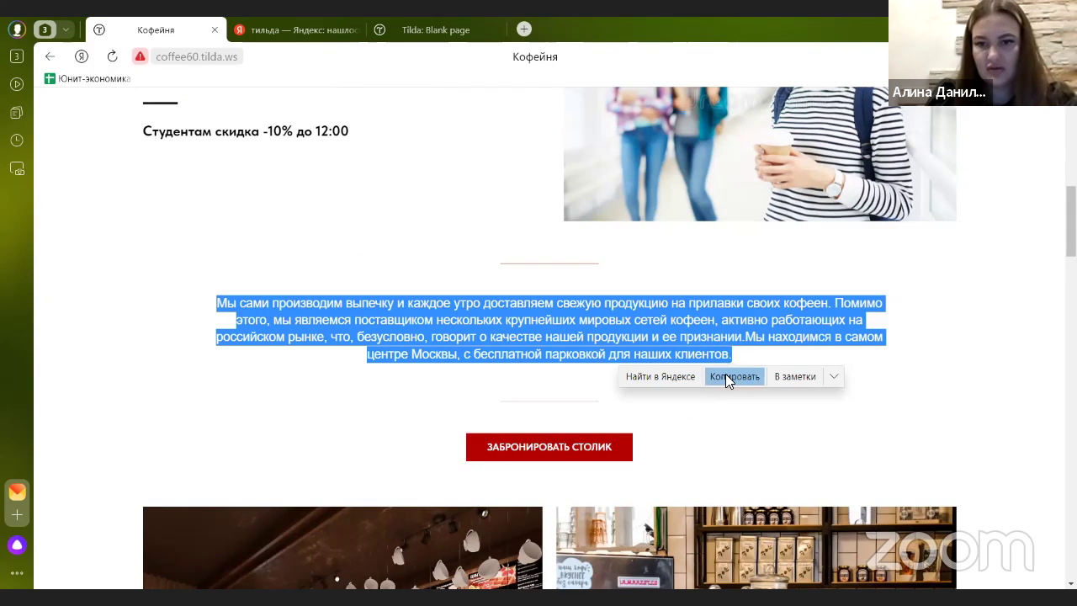
pyautogui.click(726, 375)
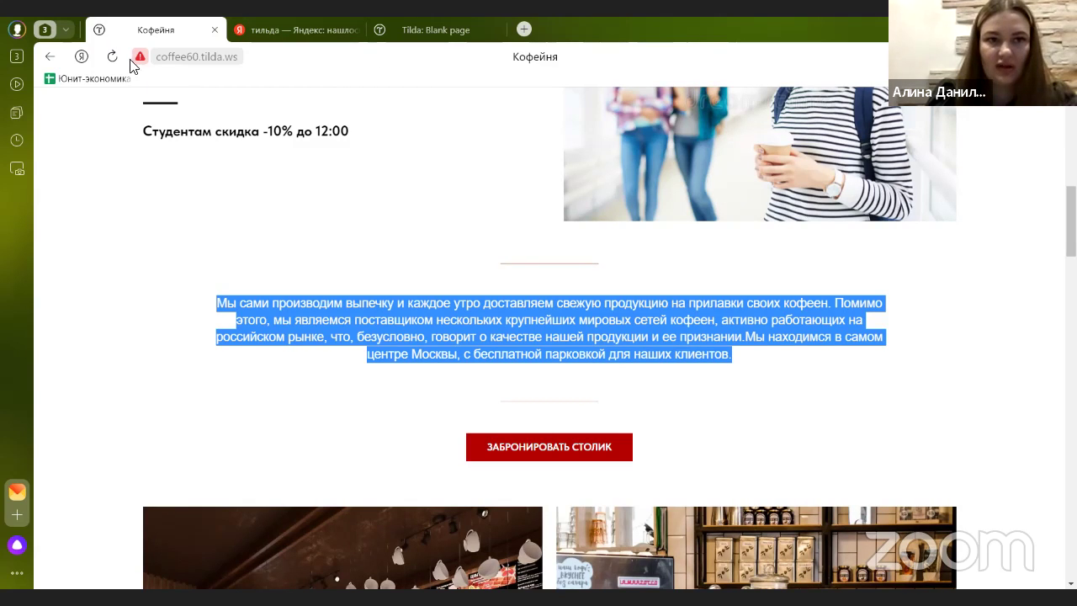
pyautogui.scroll(5, 302, 154)
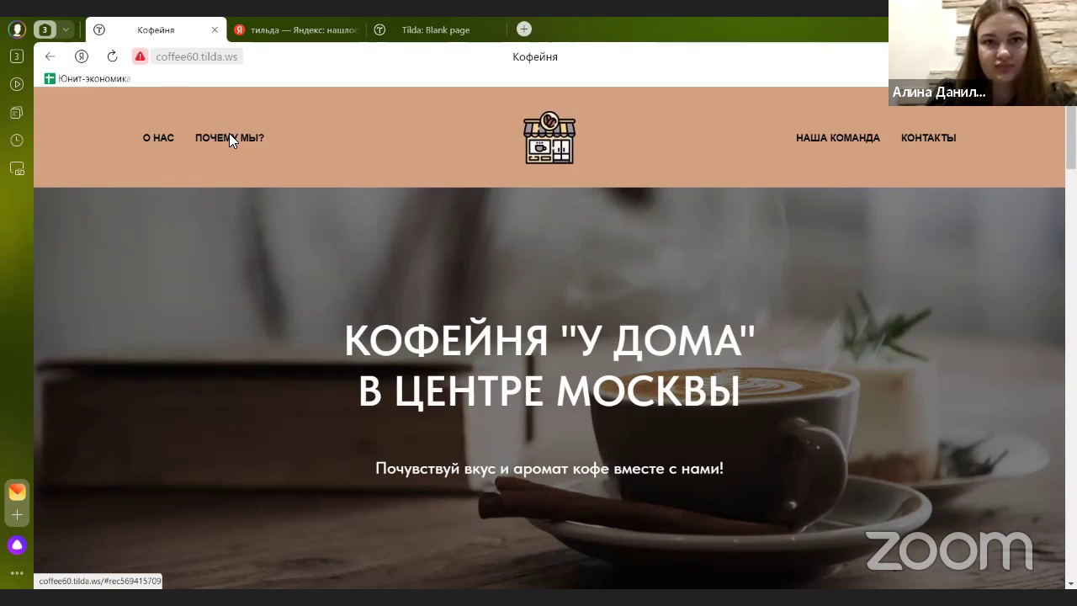
# - Paste the bakery paragraph over the quote's sample text and save the block
pyautogui.click(436, 29)
pyautogui.click(227, 317)
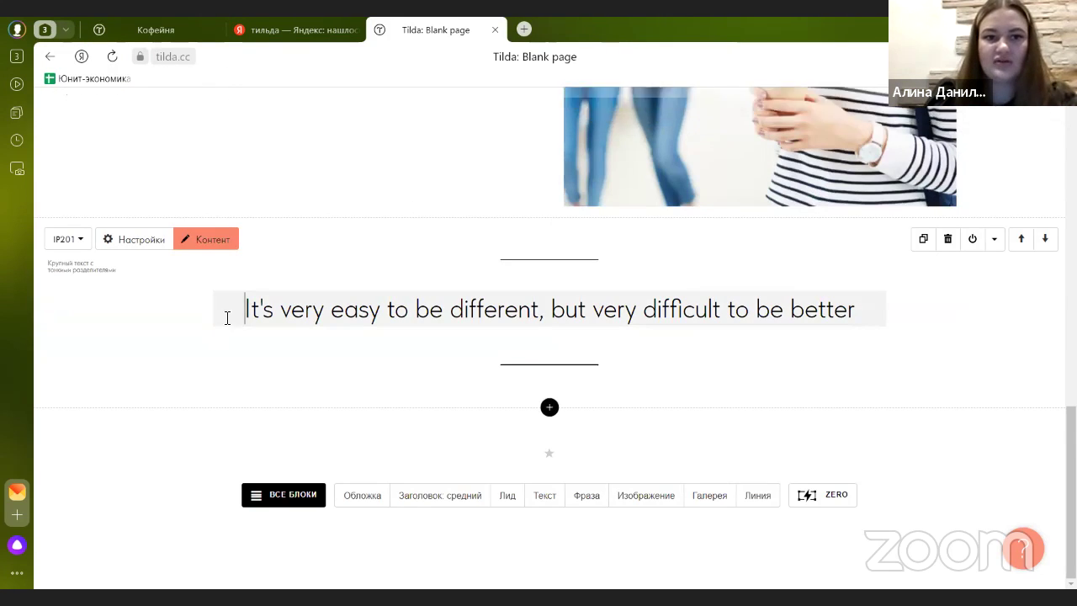
pyautogui.moveTo(458, 312); pyautogui.dragTo(467, 311)
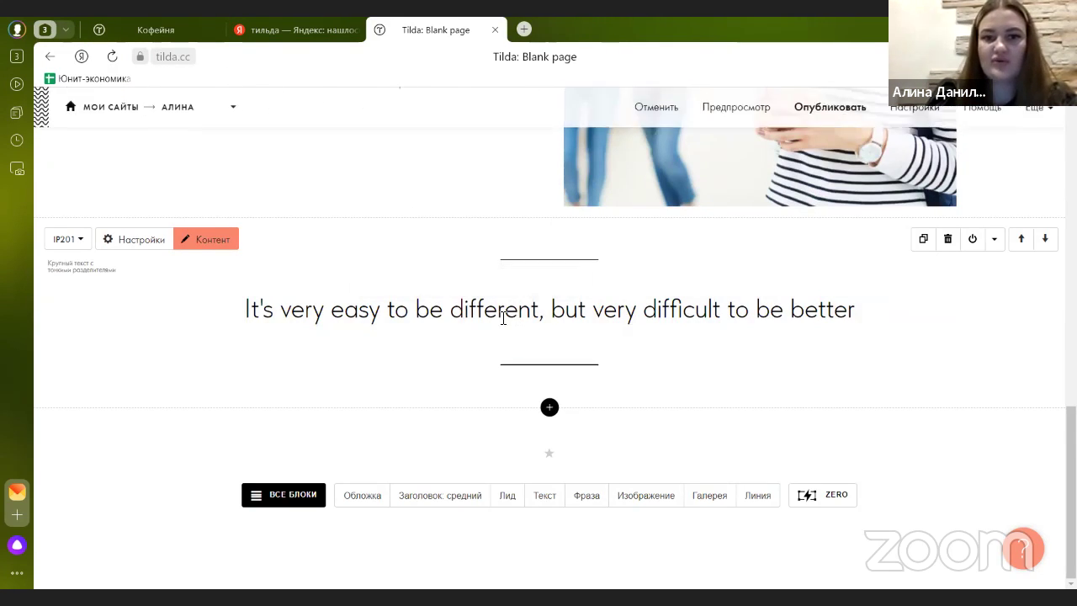
pyautogui.scroll(2, 240, 269)
pyautogui.scroll(-2, 303, 252)
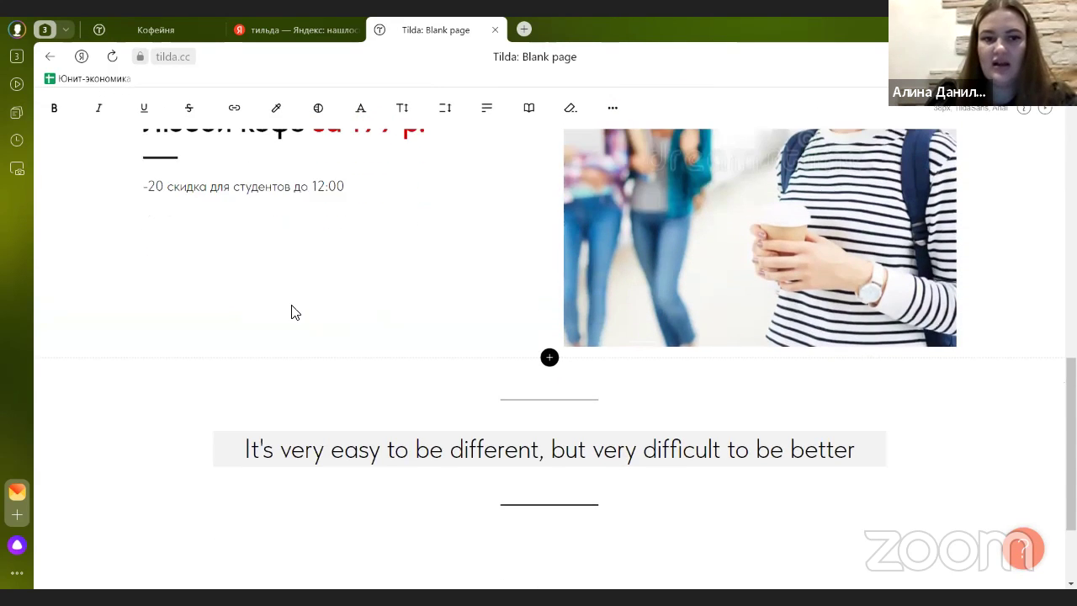
pyautogui.click(212, 240)
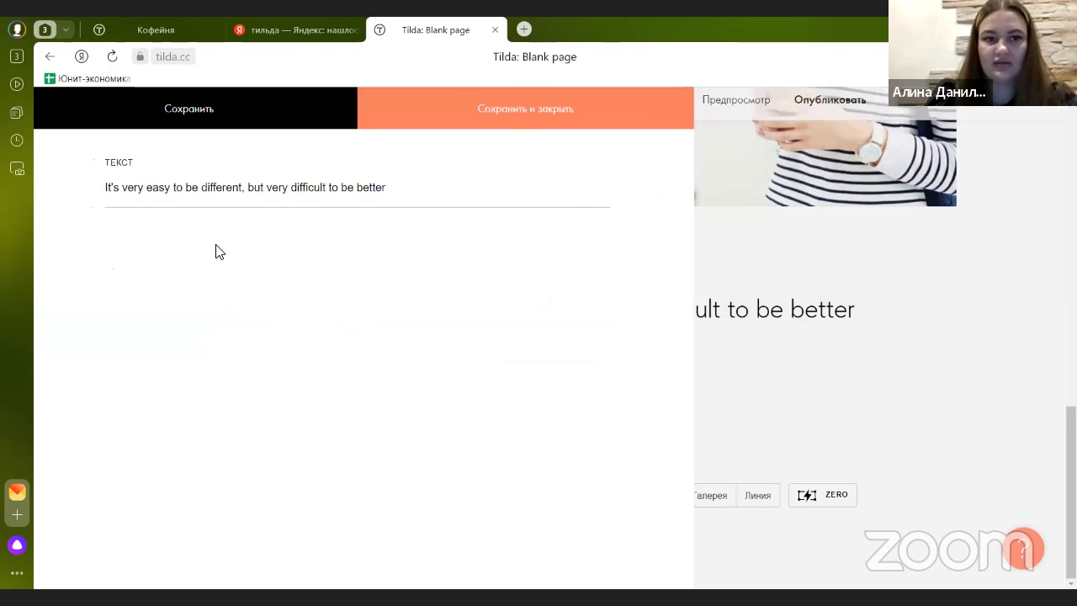
pyautogui.moveTo(484, 187); pyautogui.dragTo(106, 188)
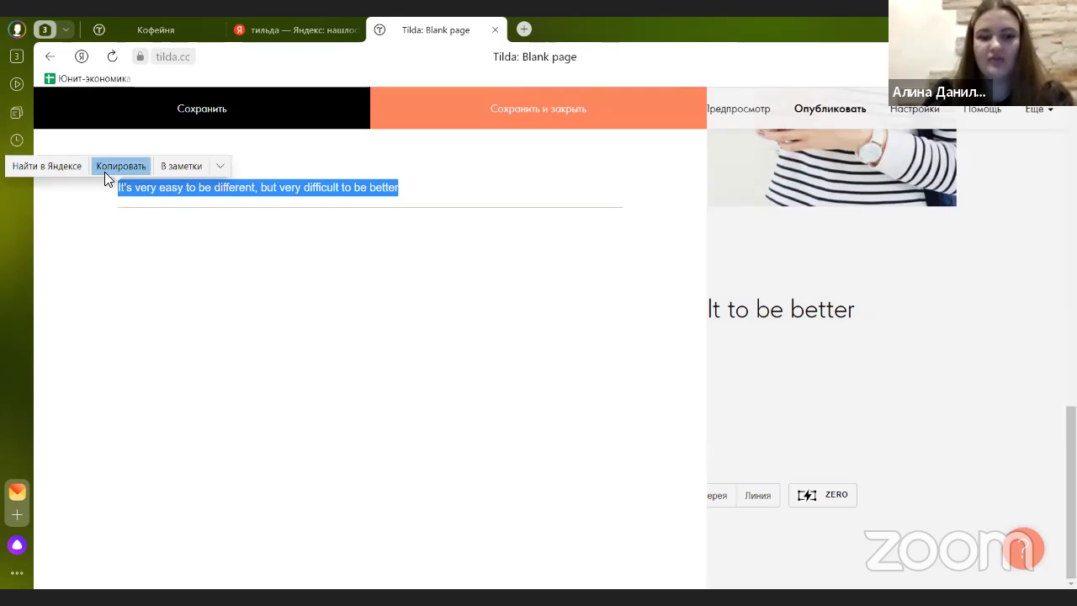
pyautogui.hotkey('ctrl', 'v')
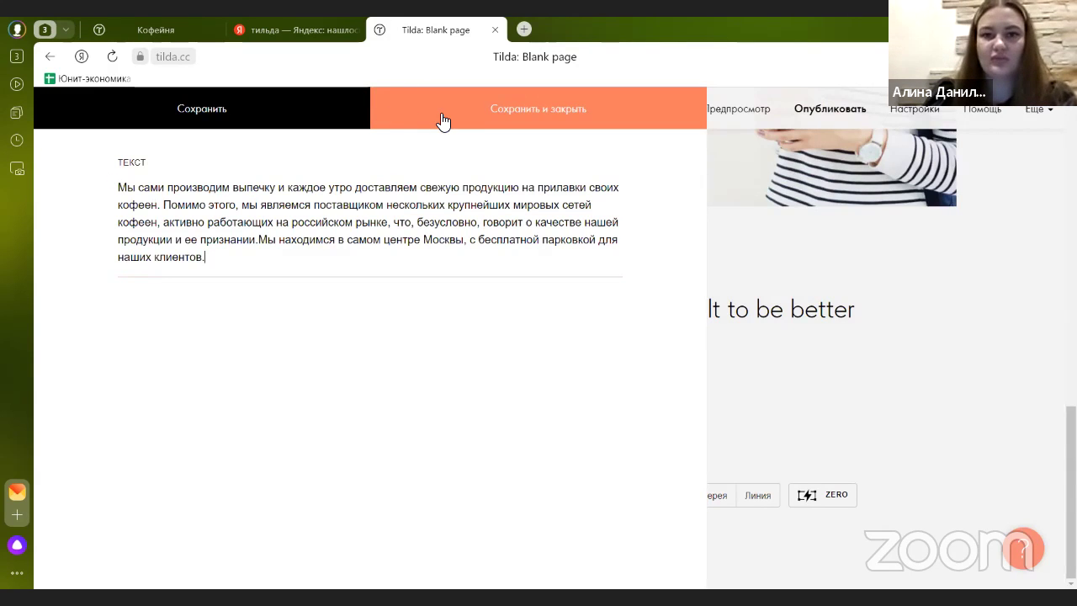
pyautogui.click(442, 120)
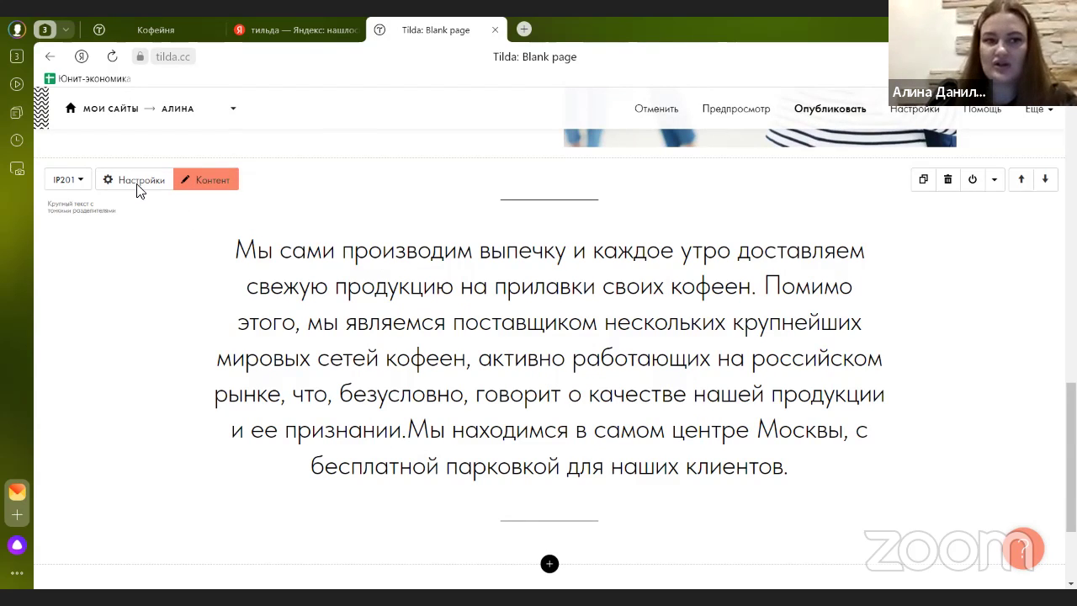
# - Set the quote text's font size to 20
pyautogui.click(145, 192)
pyautogui.click(132, 239)
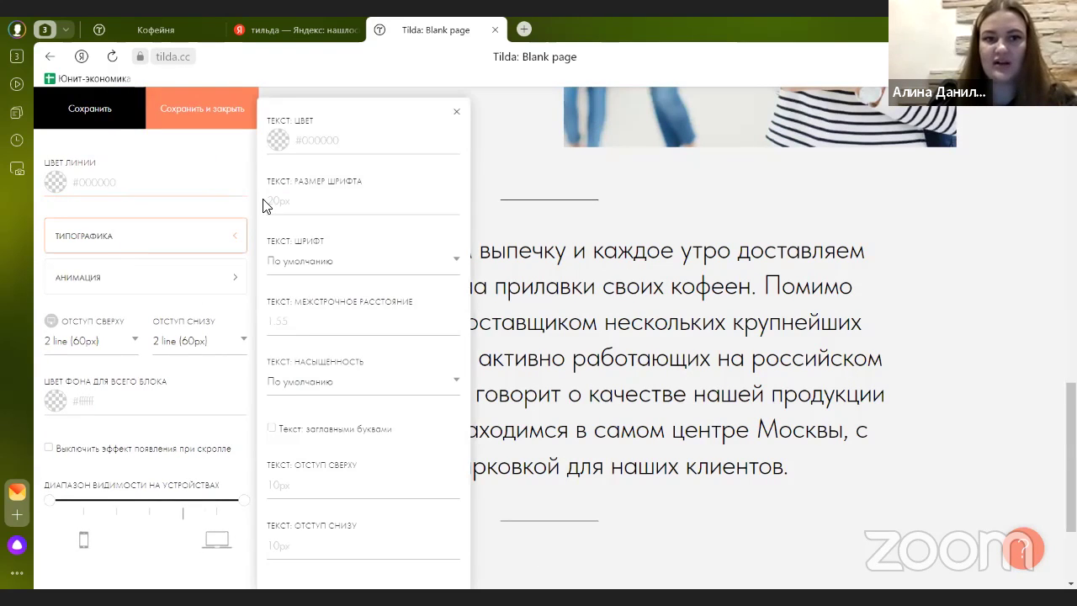
pyautogui.click(320, 208)
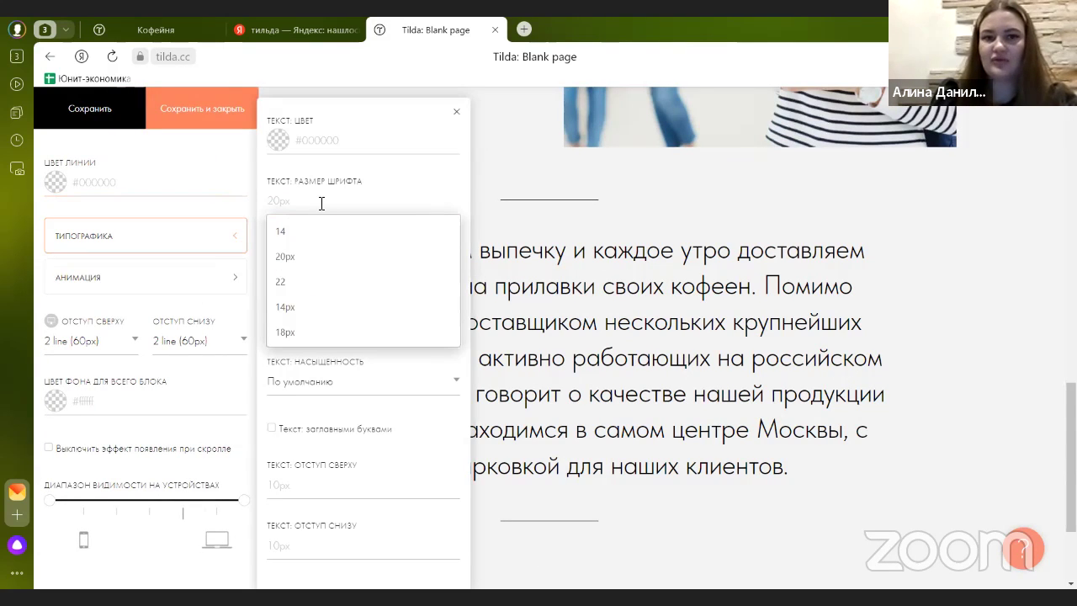
pyautogui.write('14')
pyautogui.press('BackSpace')
pyautogui.write('20')
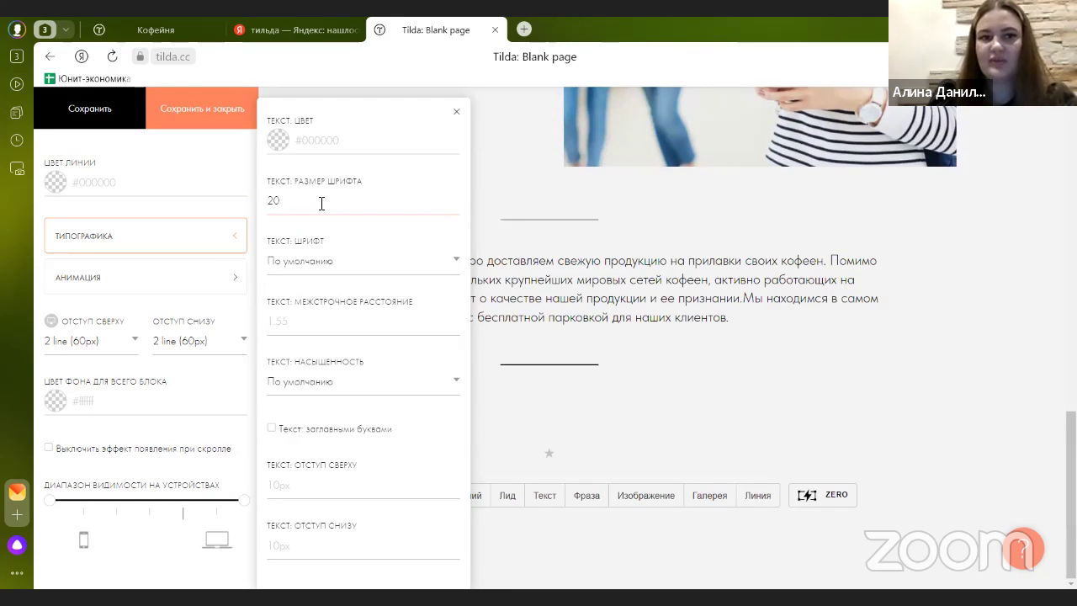
# - Settle the quote text colour on black #000000 after trying brown and dark grey
pyautogui.click(282, 144)
pyautogui.press('Down')
pyautogui.press('Return')
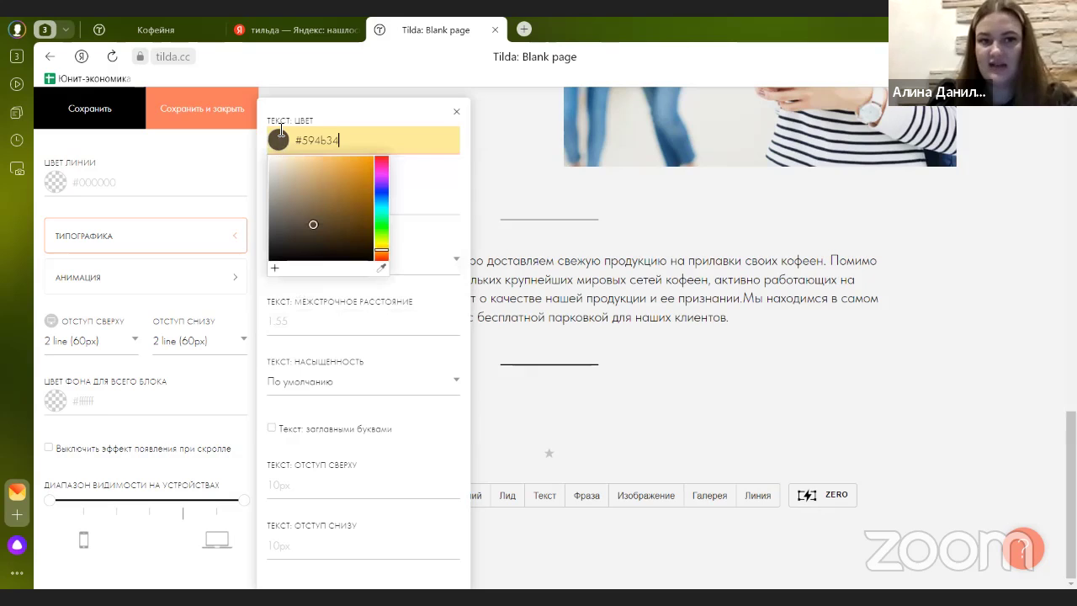
pyautogui.moveTo(307, 201)
pyautogui.mouseDown()
pyautogui.moveTo(349, 180)
pyautogui.moveTo(312, 197)
pyautogui.moveTo(344, 224)
pyautogui.moveTo(374, 202)
pyautogui.mouseUp()
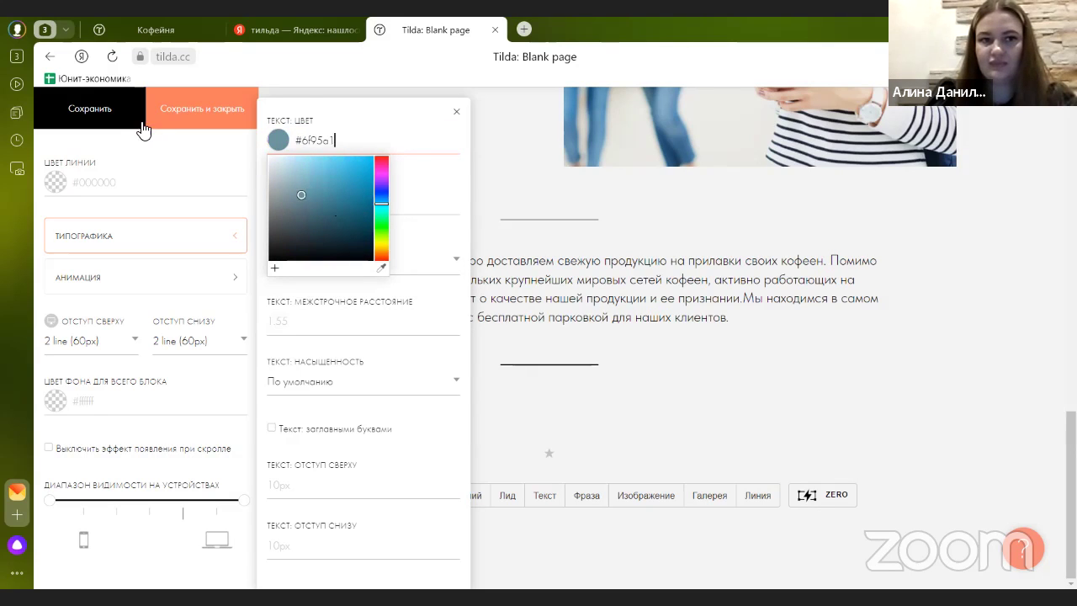
pyautogui.click(132, 123)
pyautogui.click(292, 153)
pyautogui.hotkey('ctrl', 'a')
pyautogui.write('#616161')
pyautogui.click(128, 123)
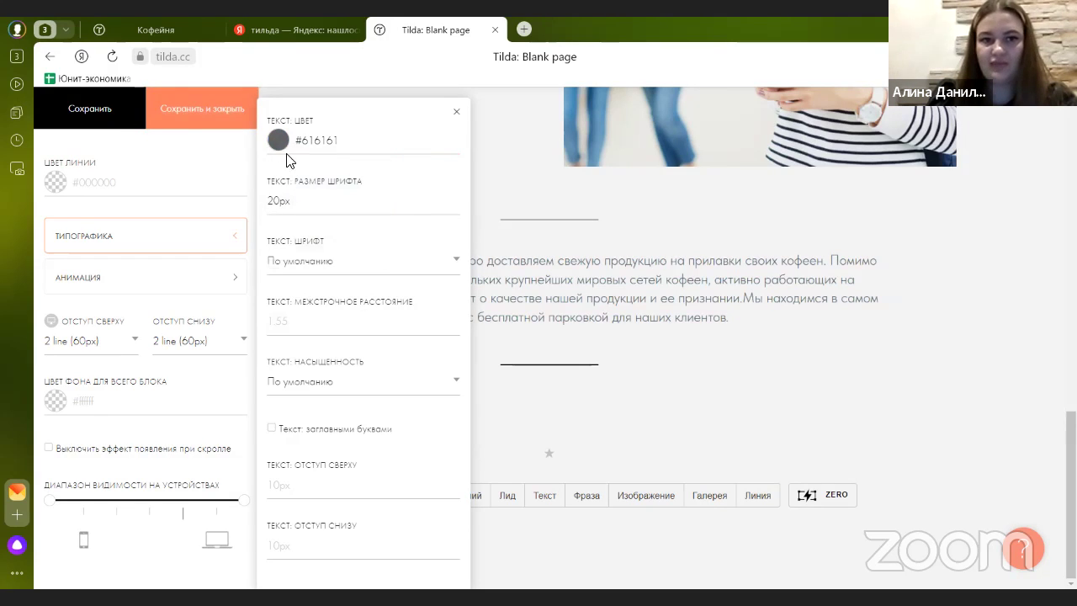
pyautogui.click(288, 160)
pyautogui.moveTo(277, 252); pyautogui.dragTo(247, 288)
pyautogui.click(132, 132)
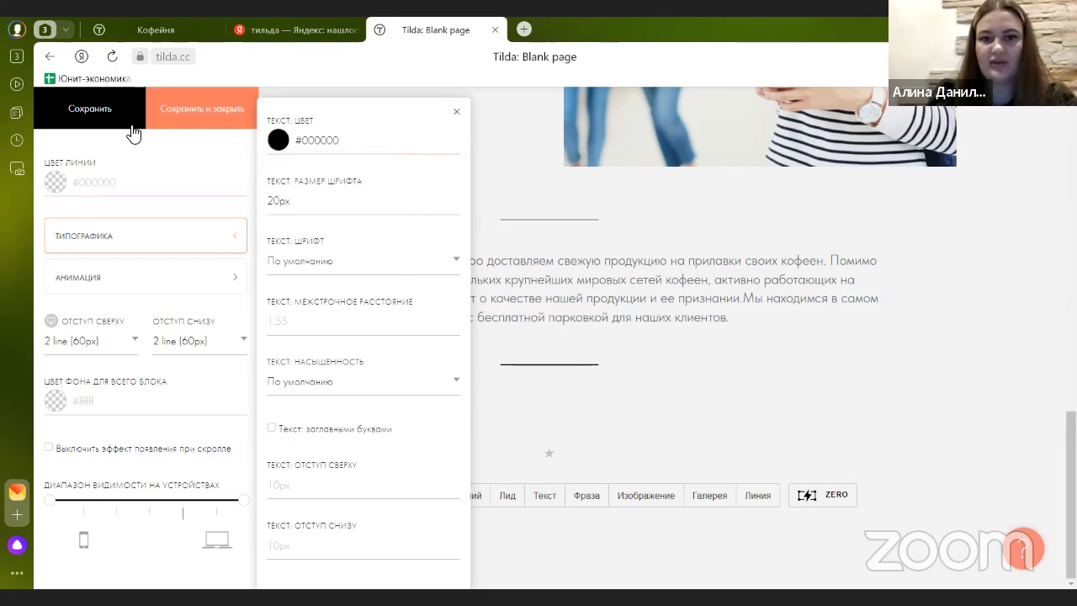
# - Colour the divider lines red #cf0000 to match the published site, and save the block
pyautogui.click(93, 180)
pyautogui.click(89, 210)
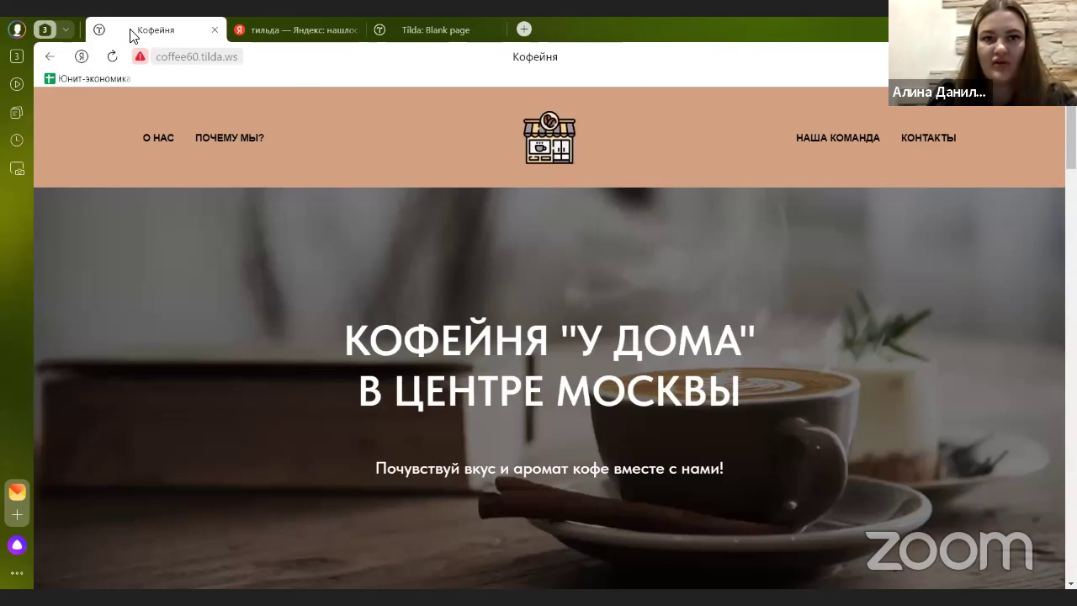
pyautogui.click(155, 29)
pyautogui.scroll(-9, 417, 297)
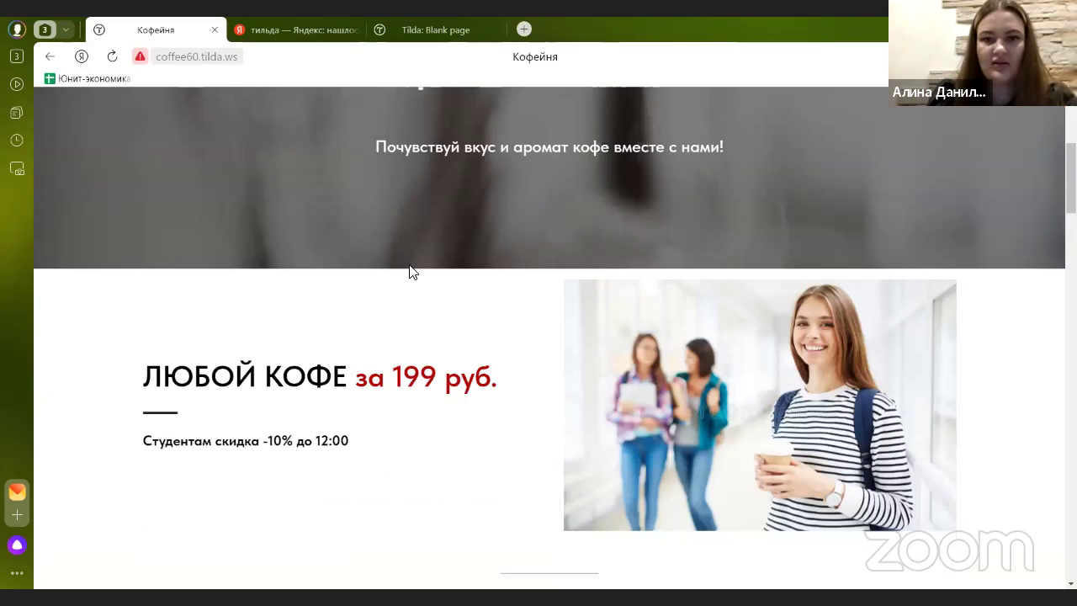
pyautogui.scroll(3, 403, 244)
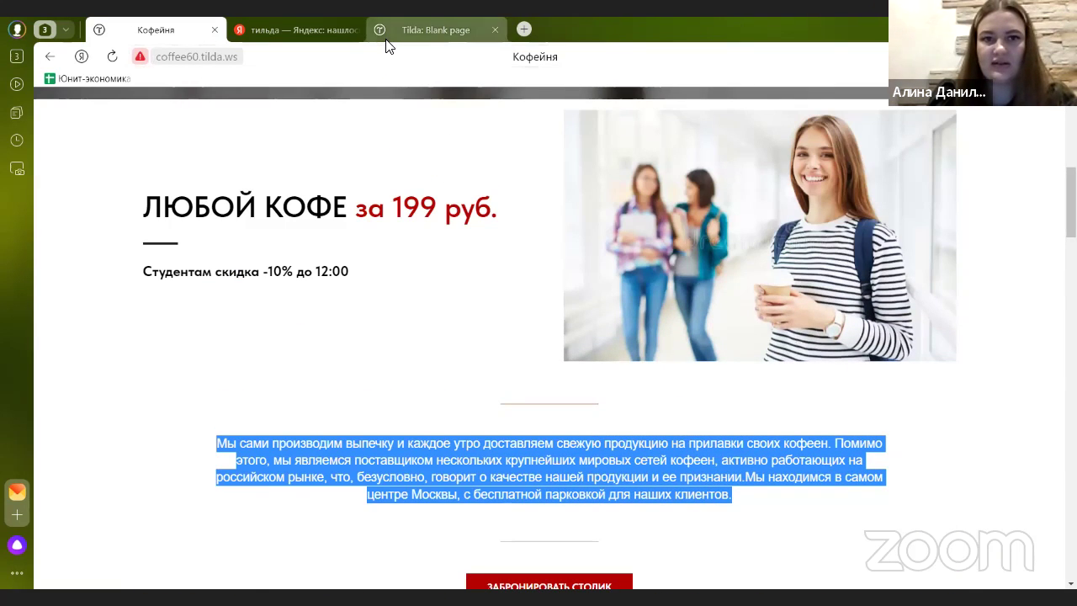
pyautogui.click(420, 30)
pyautogui.moveTo(156, 220); pyautogui.dragTo(157, 221)
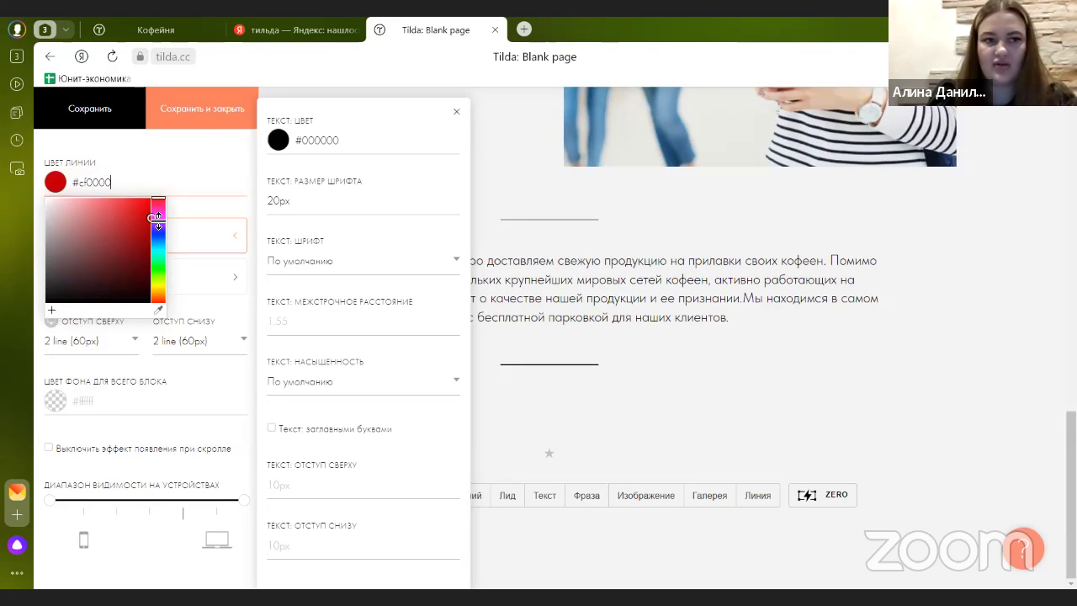
pyautogui.click(198, 109)
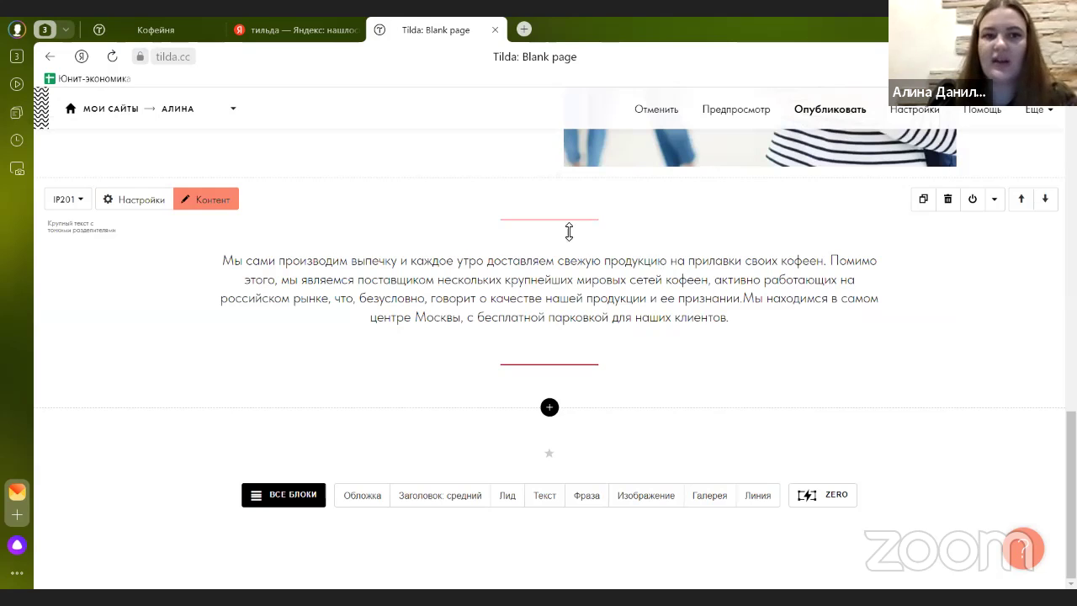
# - After checking the Кофейня site, browse the block library's Кнопка designs such as BF101 and BF102
pyautogui.click(172, 30)
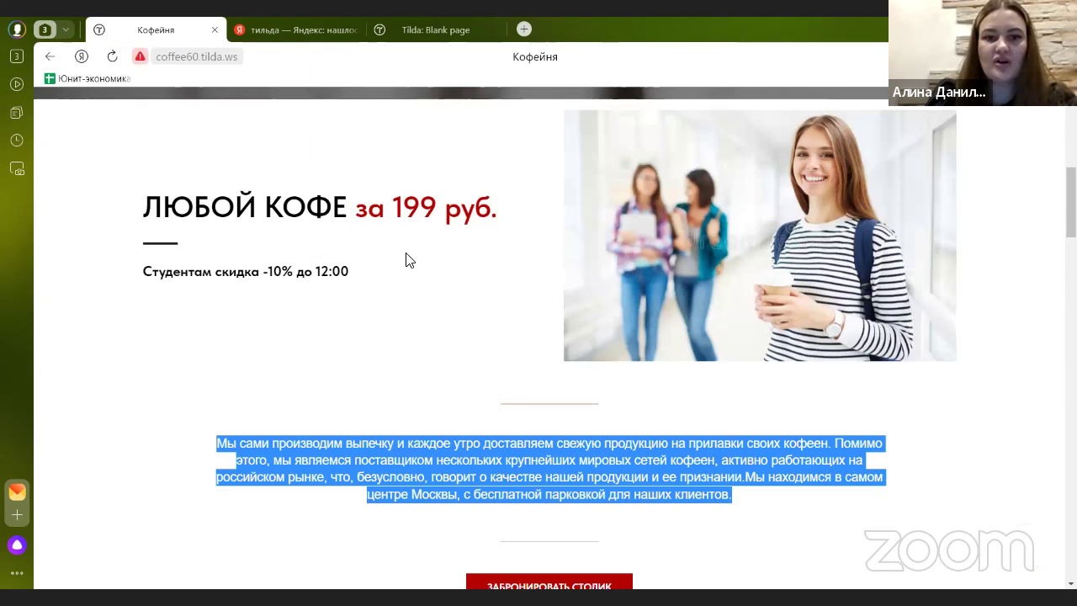
pyautogui.scroll(-3, 406, 260)
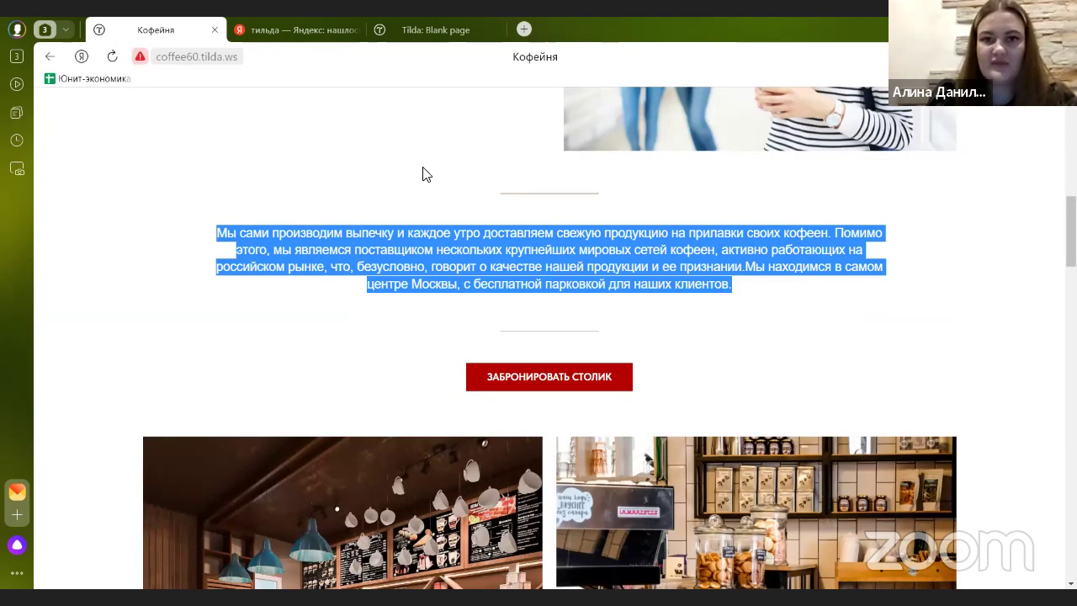
pyautogui.click(434, 32)
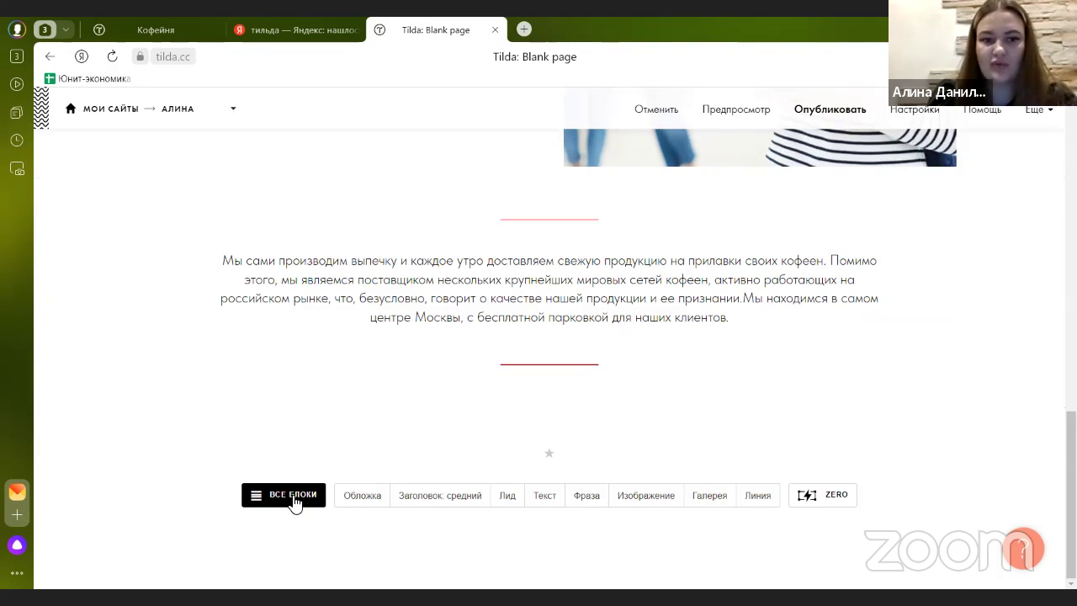
pyautogui.click(292, 496)
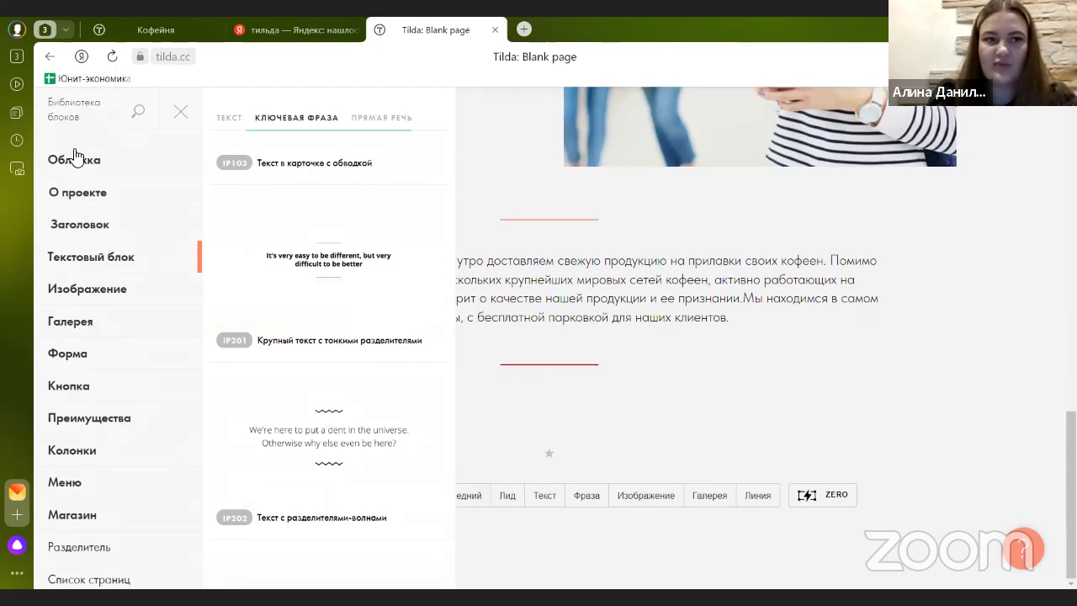
pyautogui.click(85, 386)
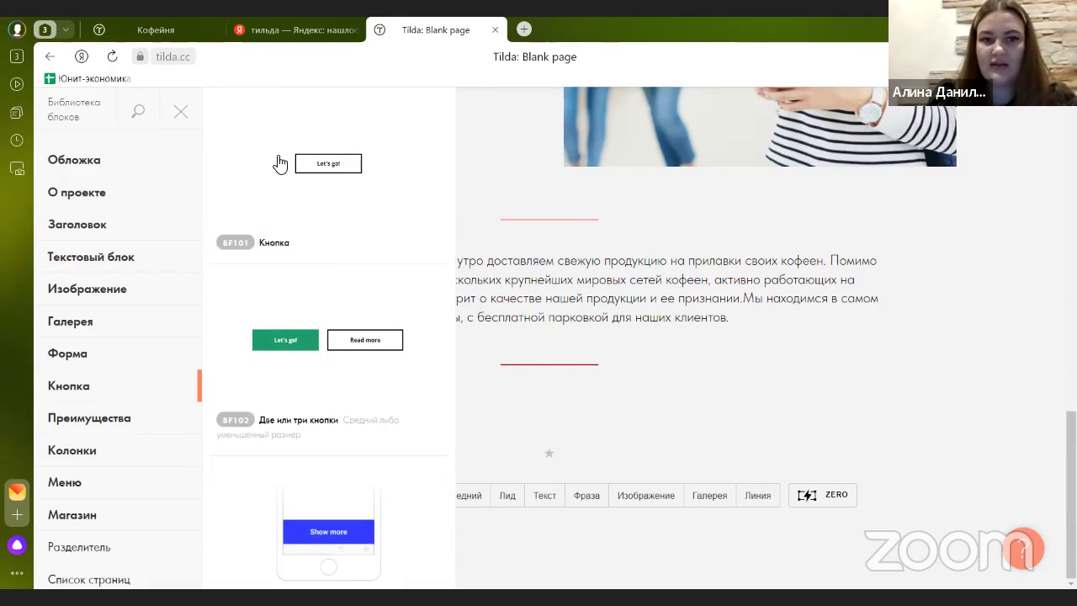
pyautogui.scroll(-10, 289, 283)
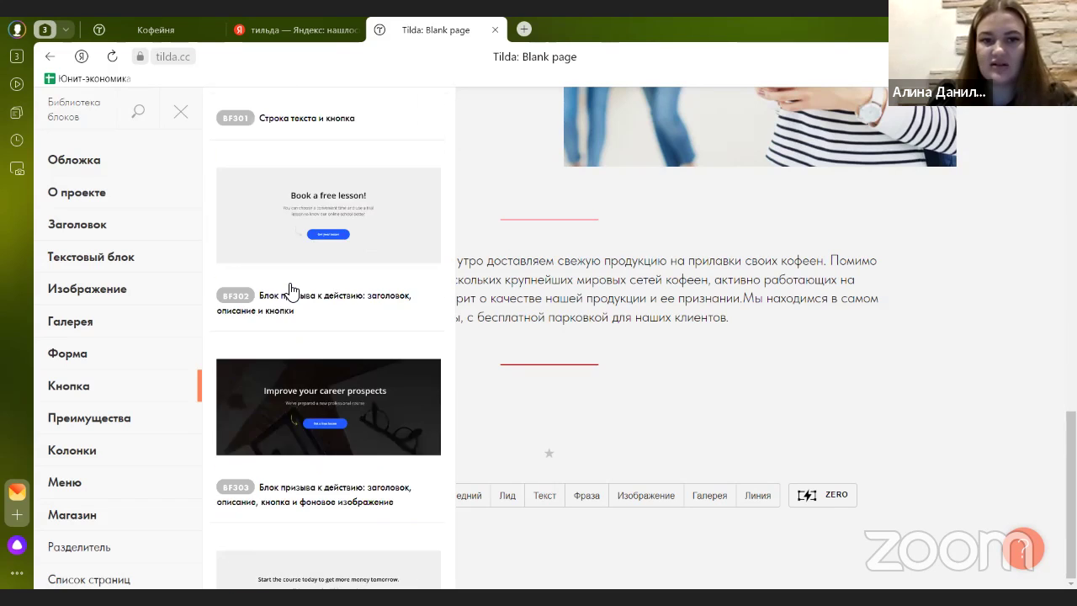
pyautogui.scroll(-3, 292, 292)
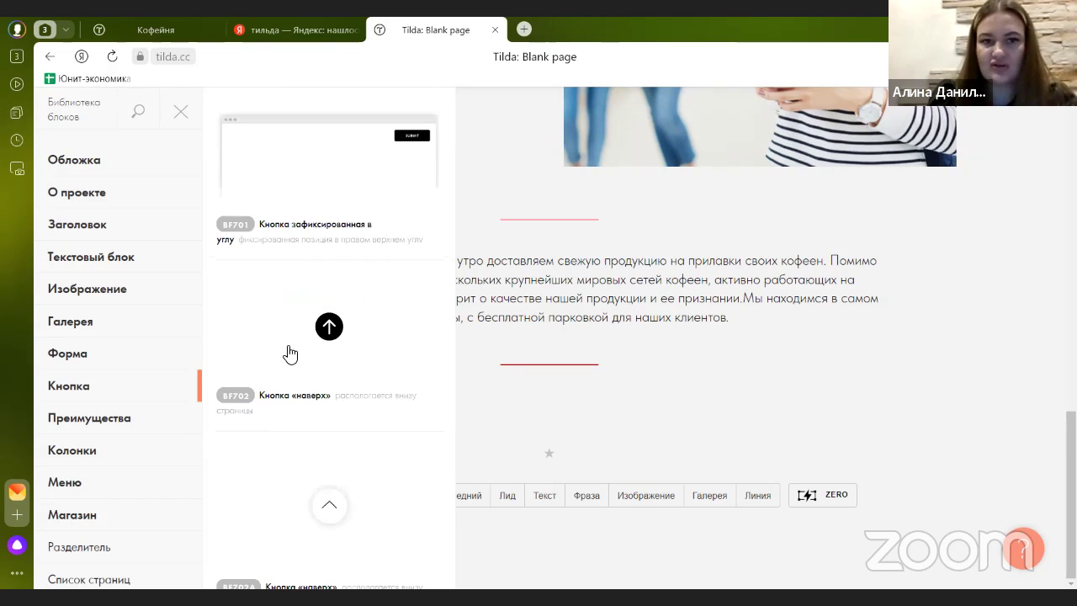
pyautogui.scroll(-3, 355, 288)
pyautogui.scroll(-3, 264, 288)
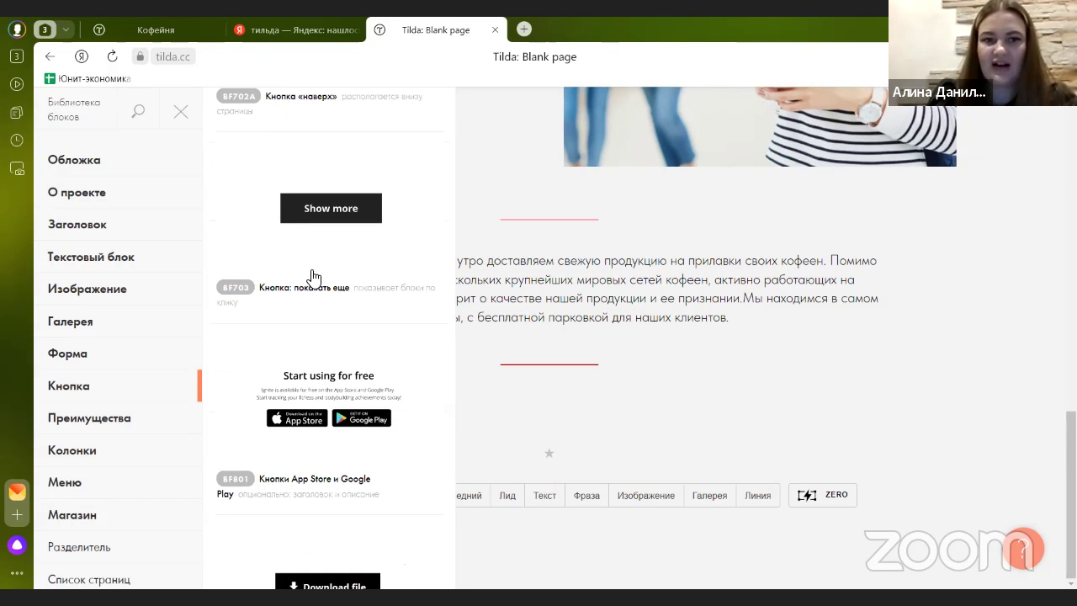
pyautogui.scroll(-2, 352, 210)
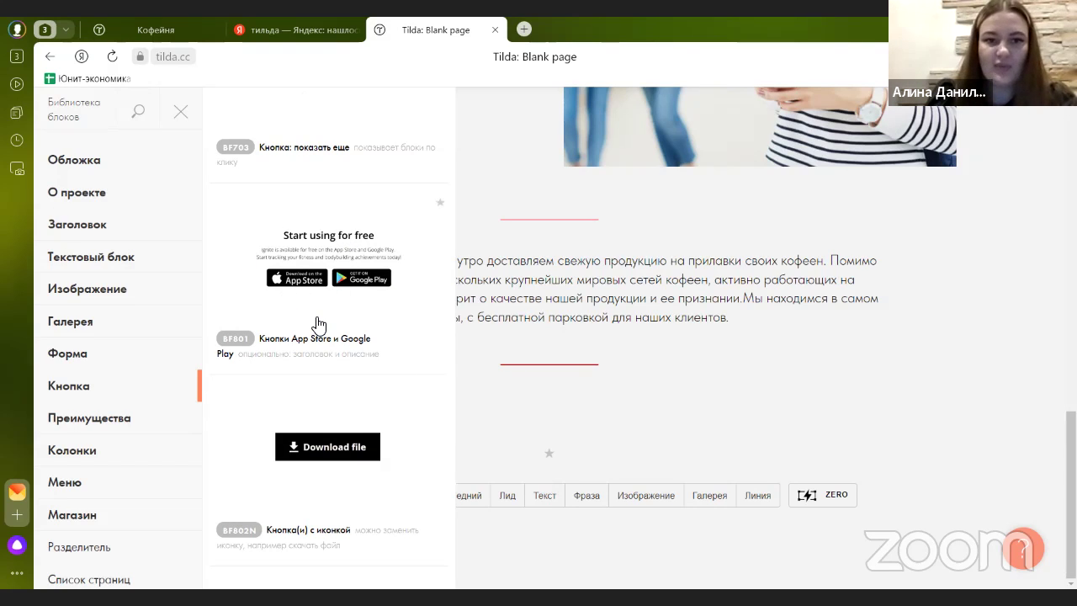
pyautogui.scroll(-3, 313, 324)
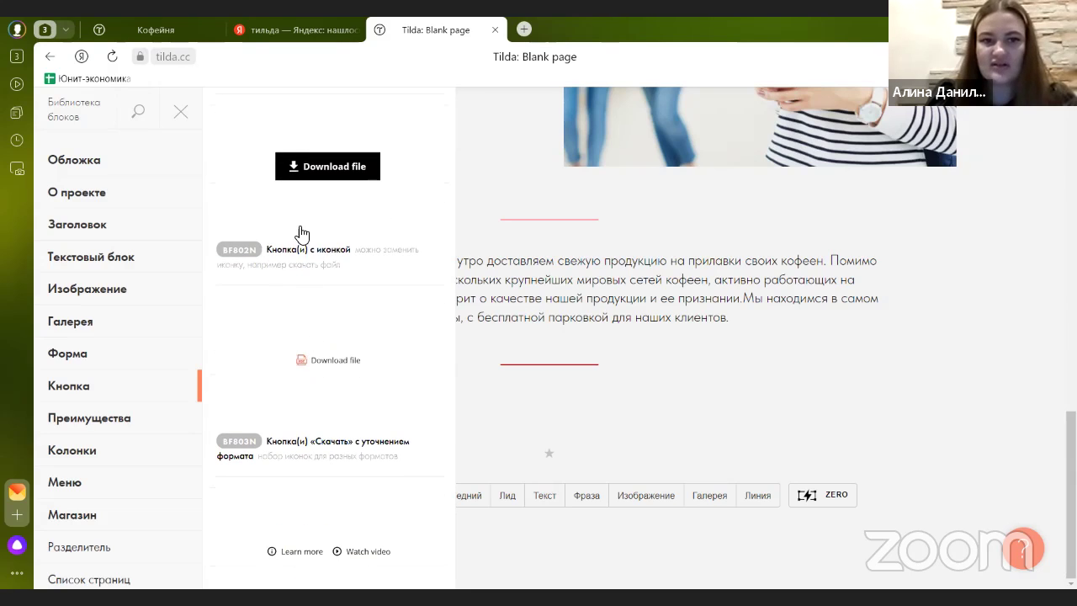
pyautogui.scroll(15, 370, 266)
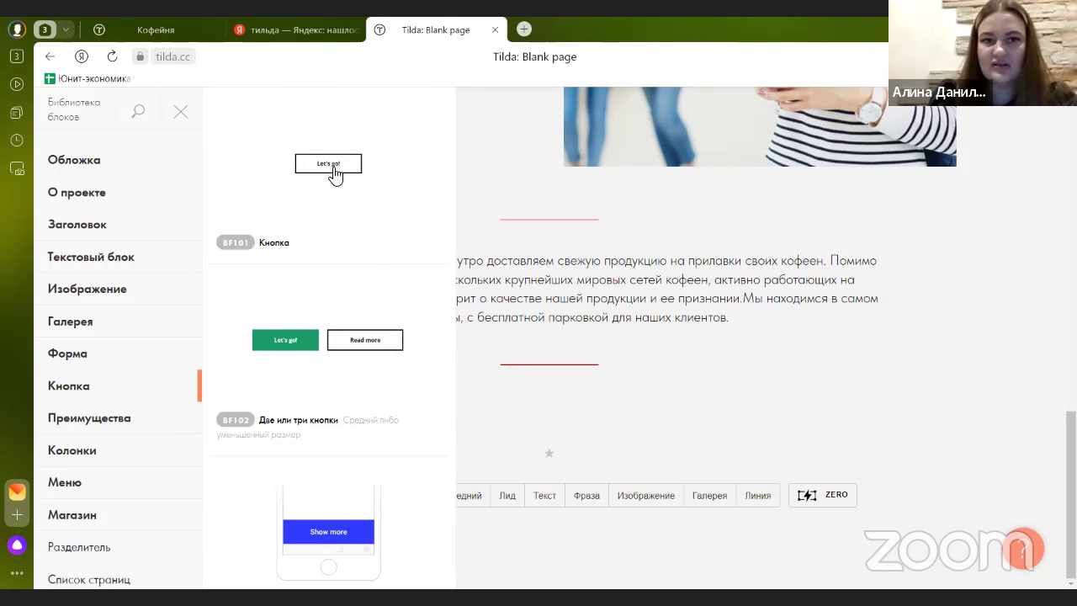
# - Add the BF101 button block and reduce its top and bottom padding
pyautogui.click(333, 169)
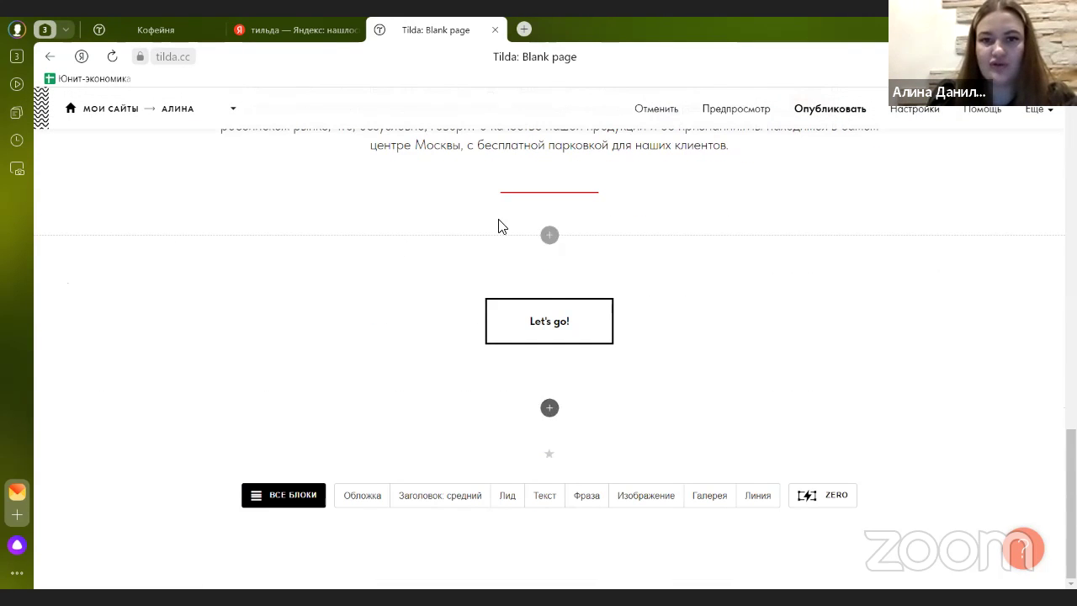
pyautogui.scroll(3, 538, 303)
pyautogui.scroll(-3, 378, 307)
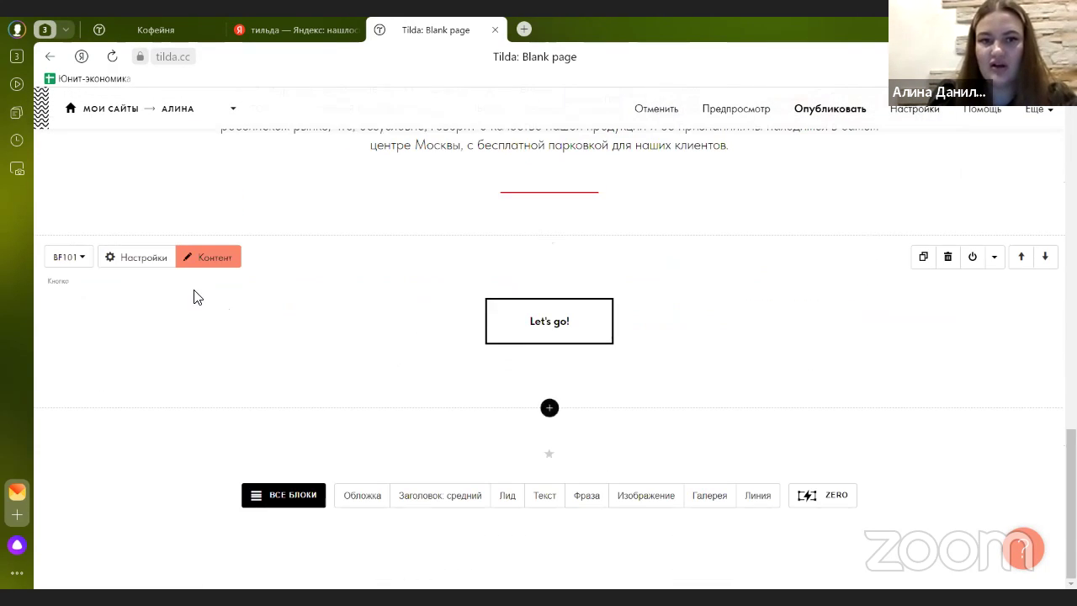
pyautogui.click(141, 265)
pyautogui.scroll(-5, 125, 373)
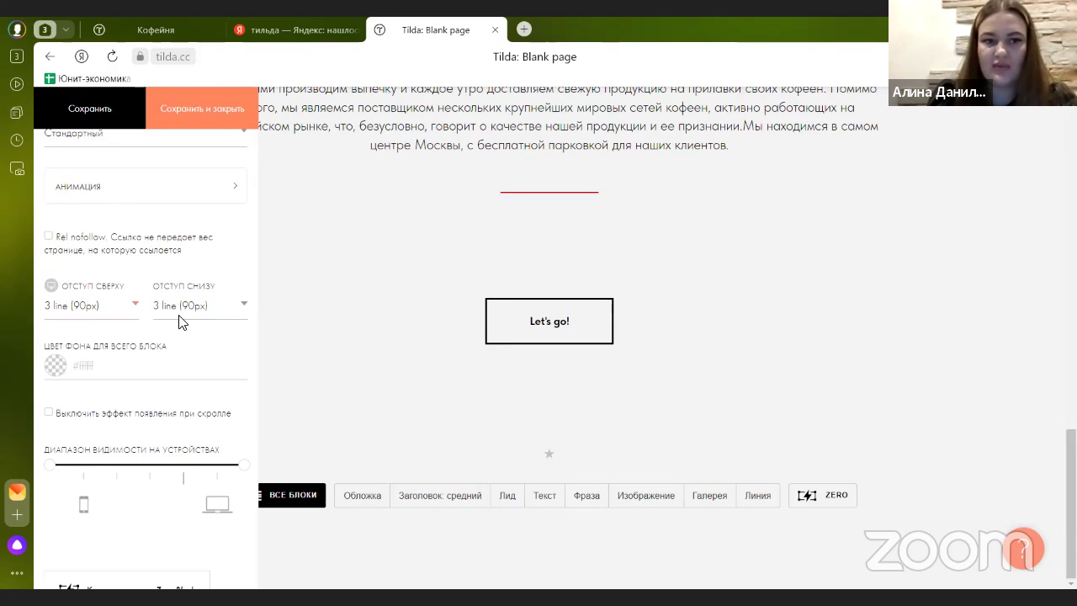
pyautogui.click(98, 110)
pyautogui.click(192, 111)
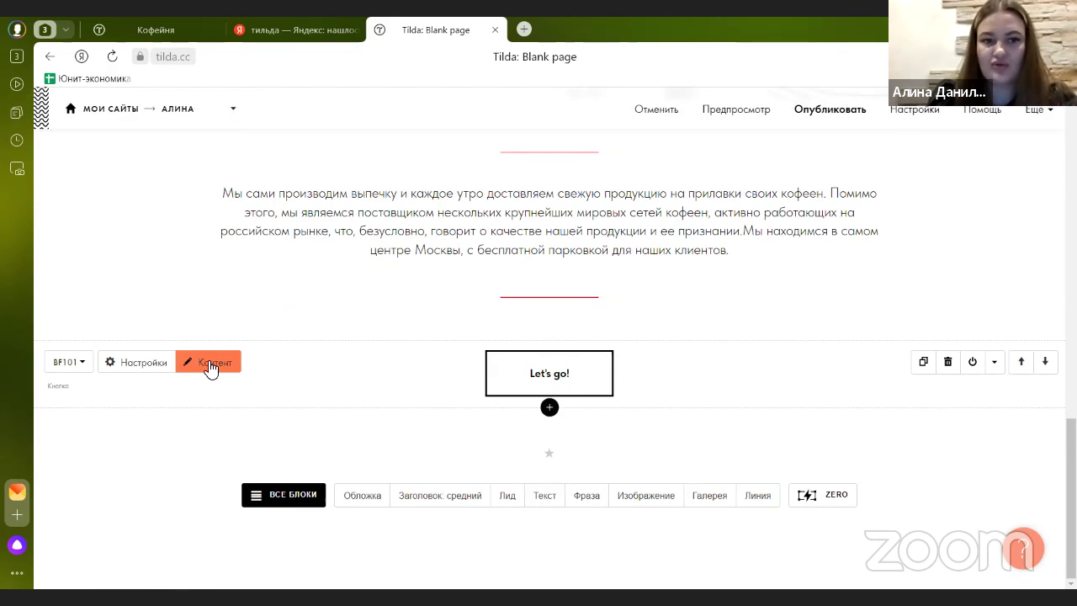
# - Change the button label from Let's go! to ЗАБРОНИРОВАТЬ СТОЛИК and save
pyautogui.click(210, 370)
pyautogui.moveTo(187, 185); pyautogui.dragTo(99, 184)
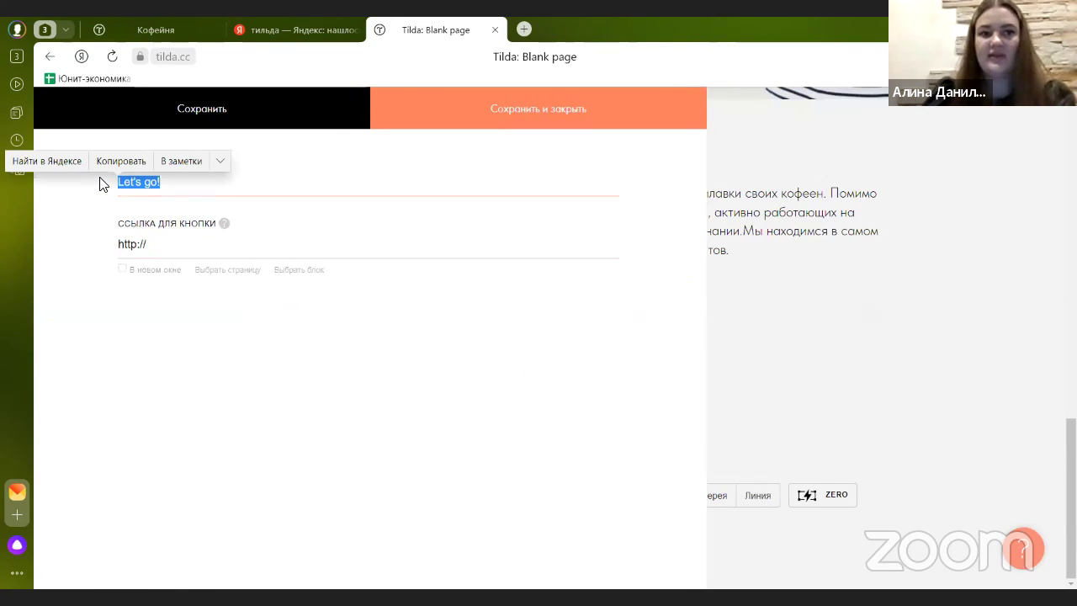
pyautogui.write('За')
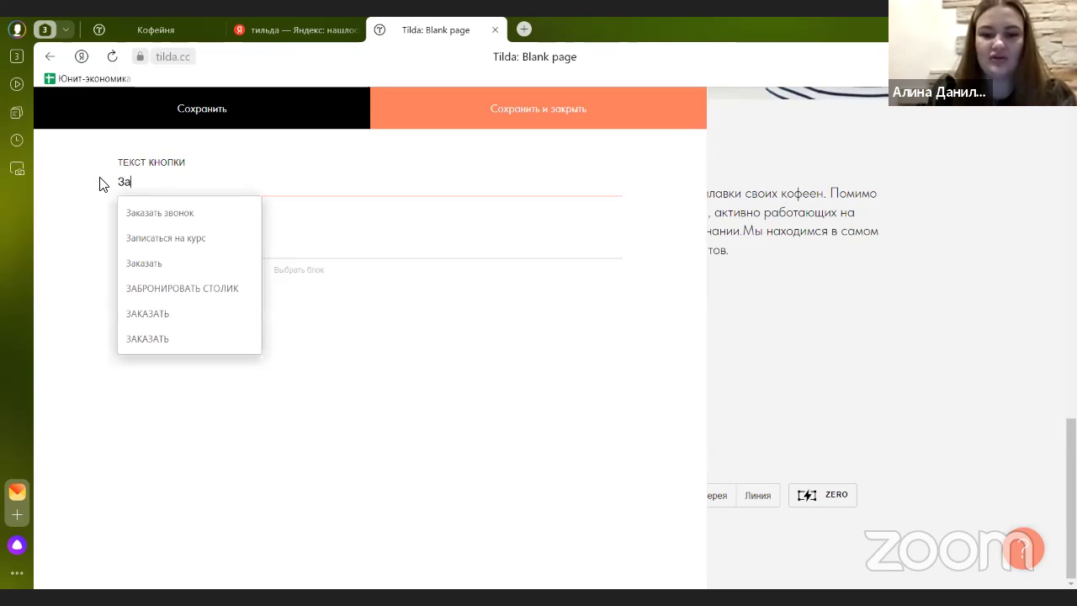
pyautogui.write('брон')
pyautogui.click(142, 210)
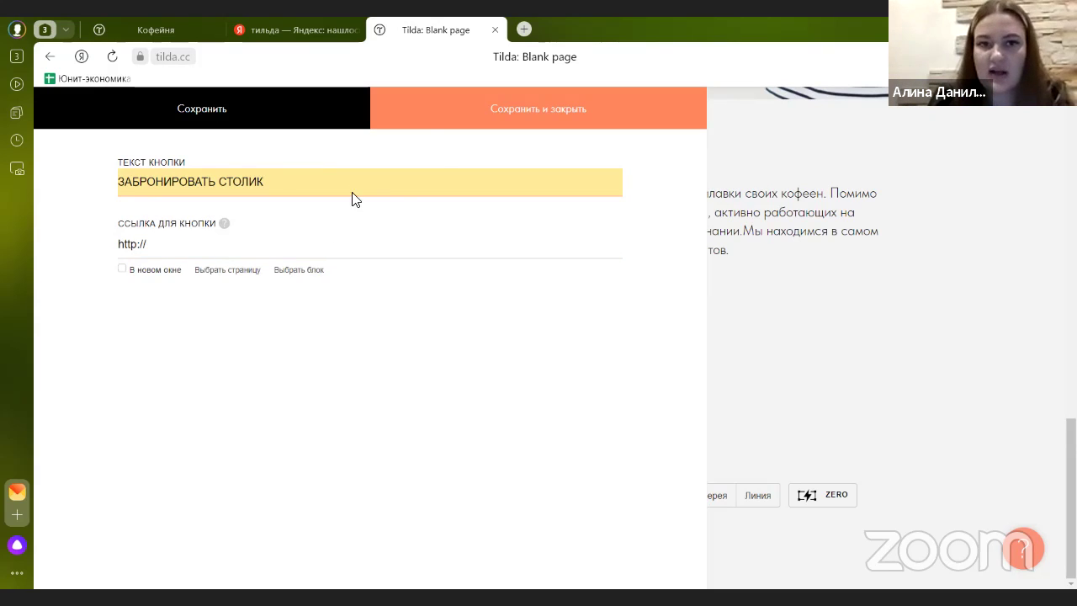
pyautogui.click(432, 118)
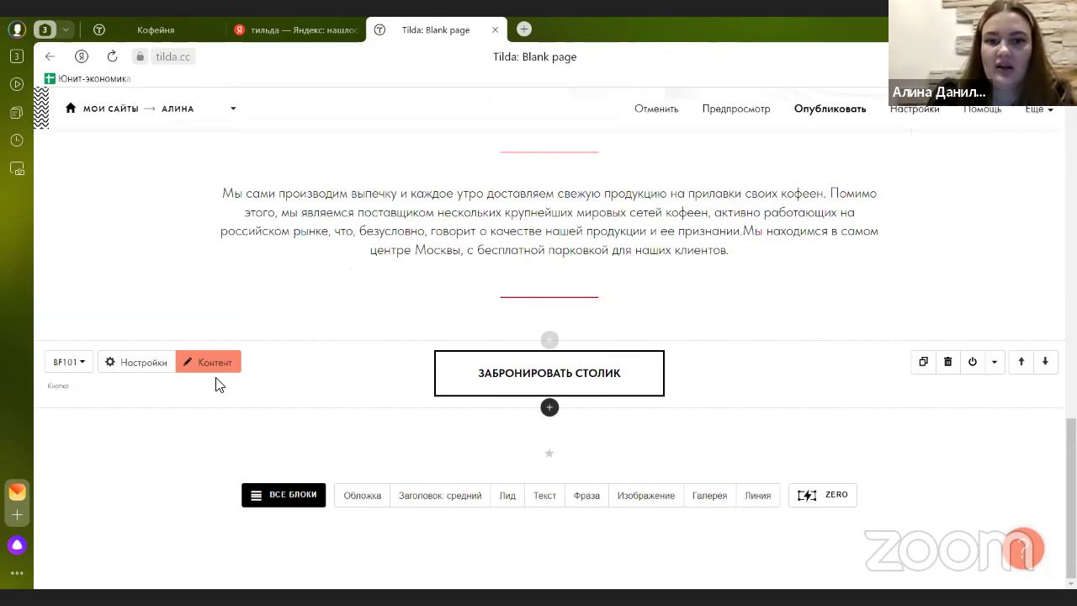
# - Set the booking button to the smaller size after trying the giant size
pyautogui.click(152, 365)
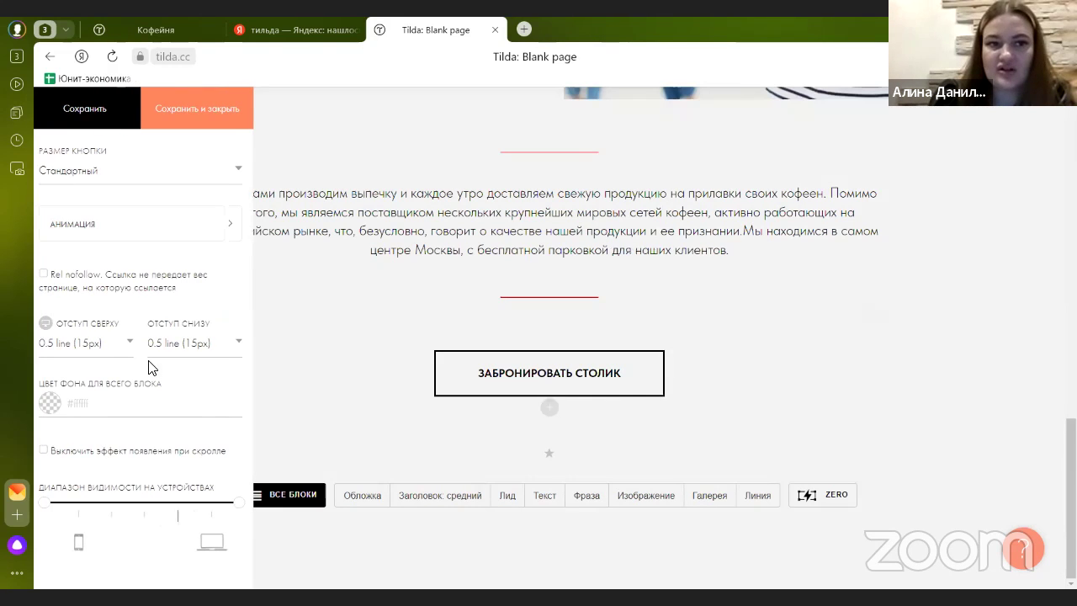
pyautogui.click(139, 172)
pyautogui.click(134, 193)
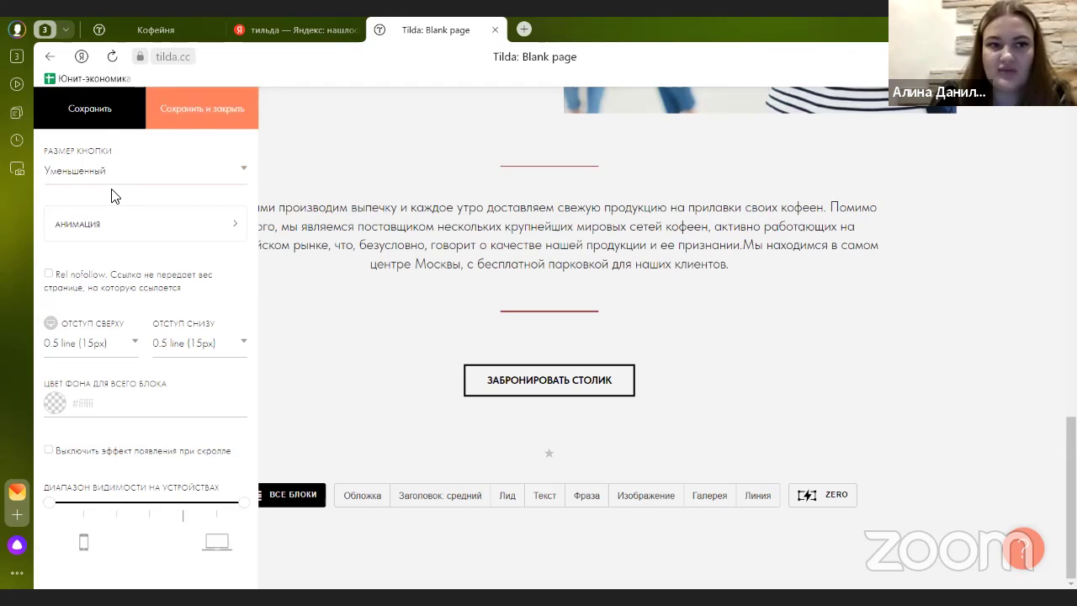
pyautogui.click(108, 173)
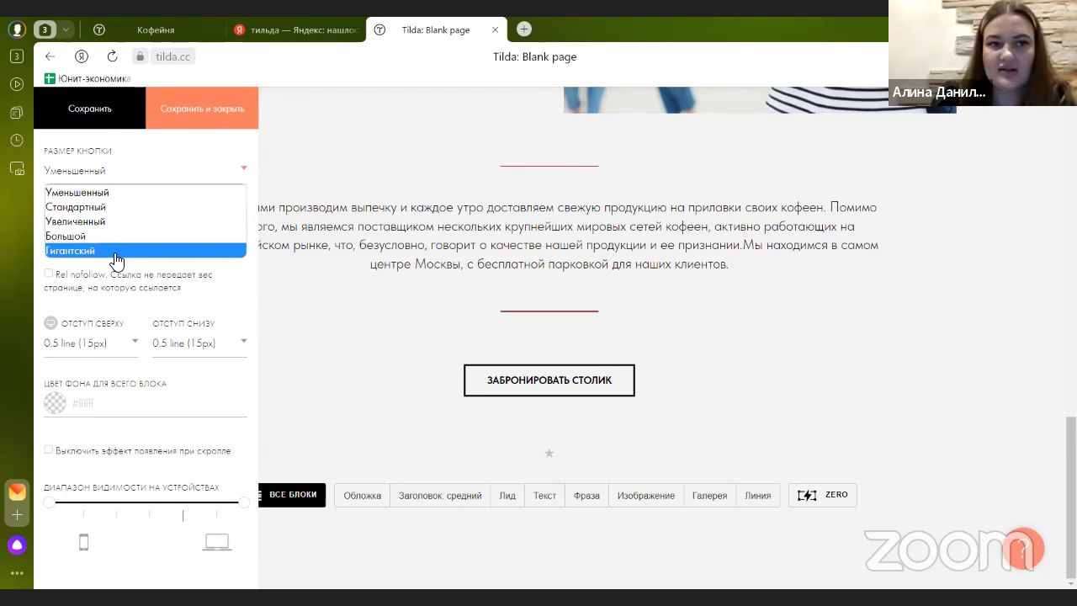
pyautogui.click(116, 250)
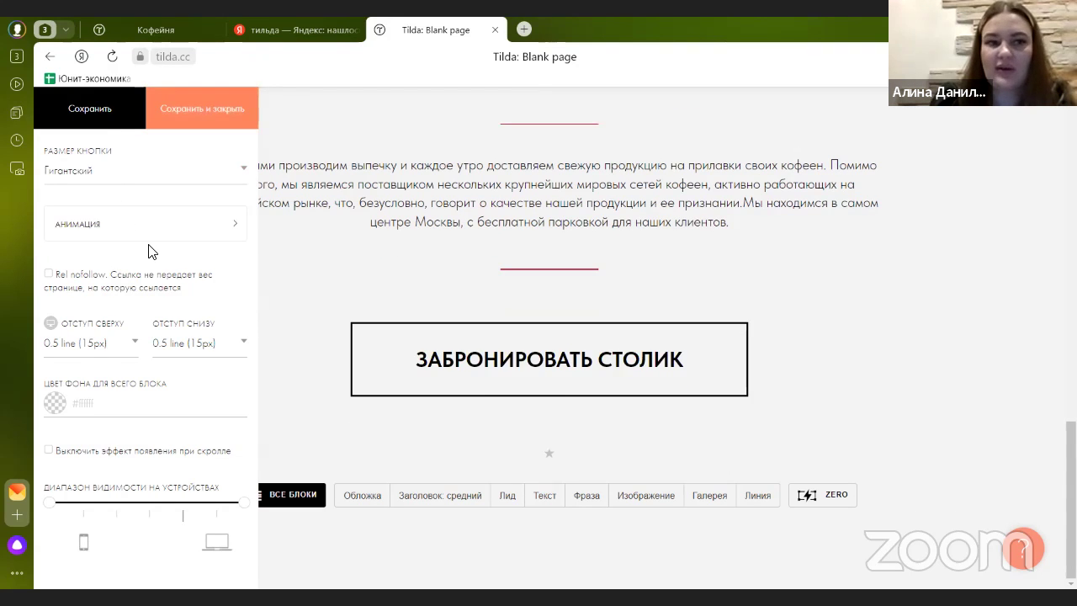
pyautogui.click(121, 175)
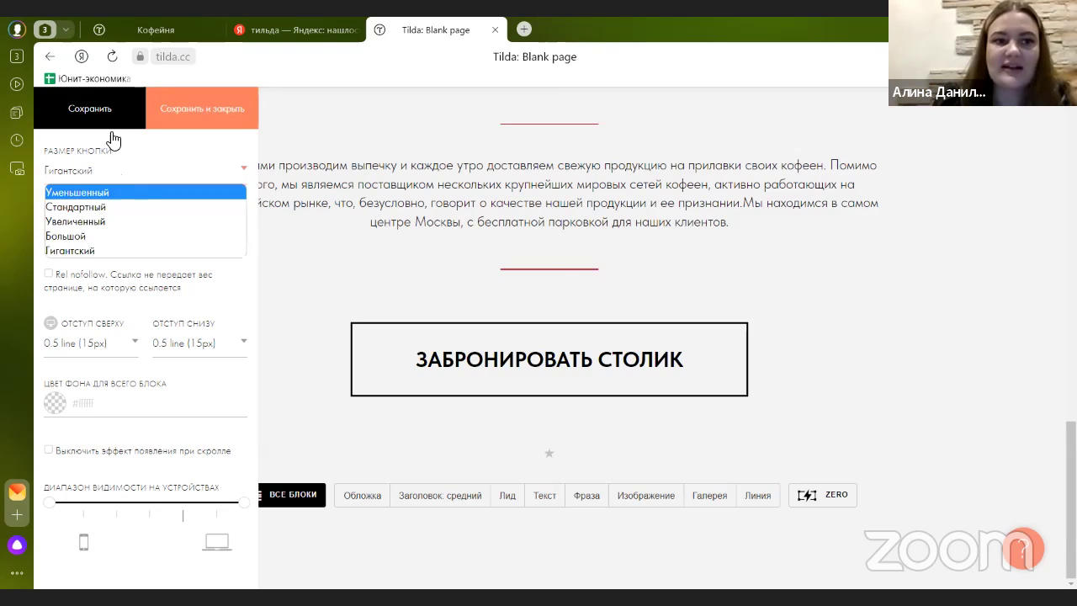
pyautogui.click(110, 190)
pyautogui.scroll(-2, 111, 261)
pyautogui.scroll(5, 120, 289)
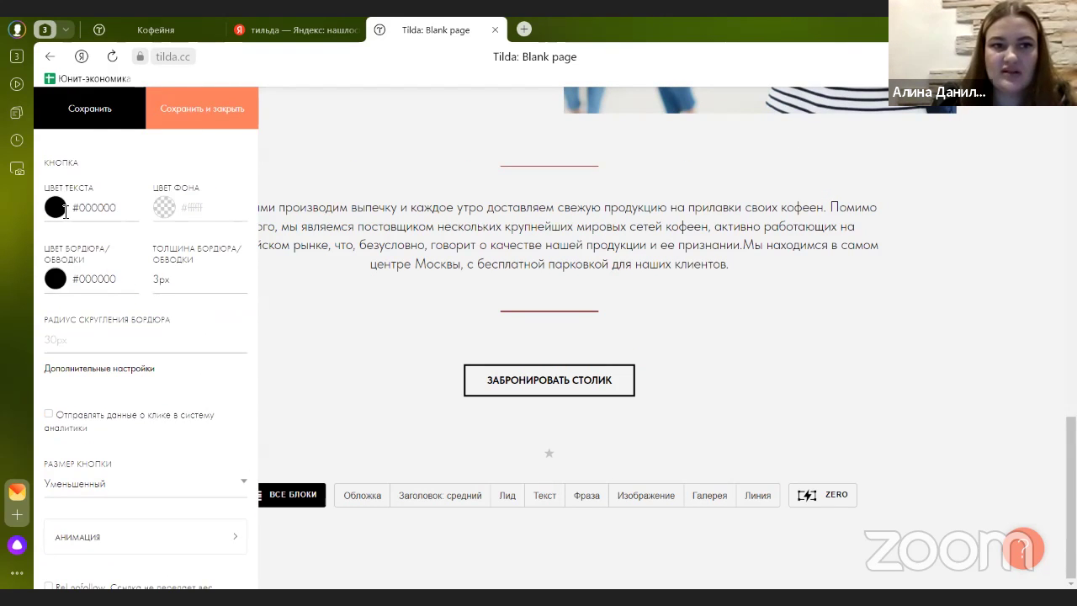
# - Give the button dark-red #a10000 text and a red #c70000 border
pyautogui.click(67, 212)
pyautogui.moveTo(74, 252); pyautogui.dragTo(175, 267)
pyautogui.click(81, 106)
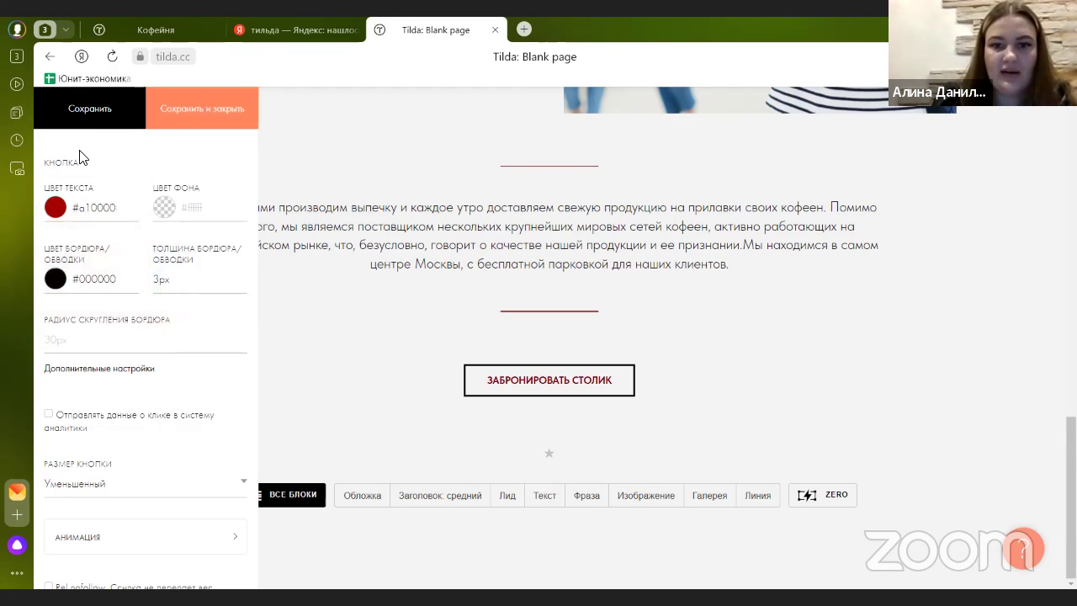
pyautogui.click(90, 290)
pyautogui.moveTo(79, 303); pyautogui.dragTo(153, 318)
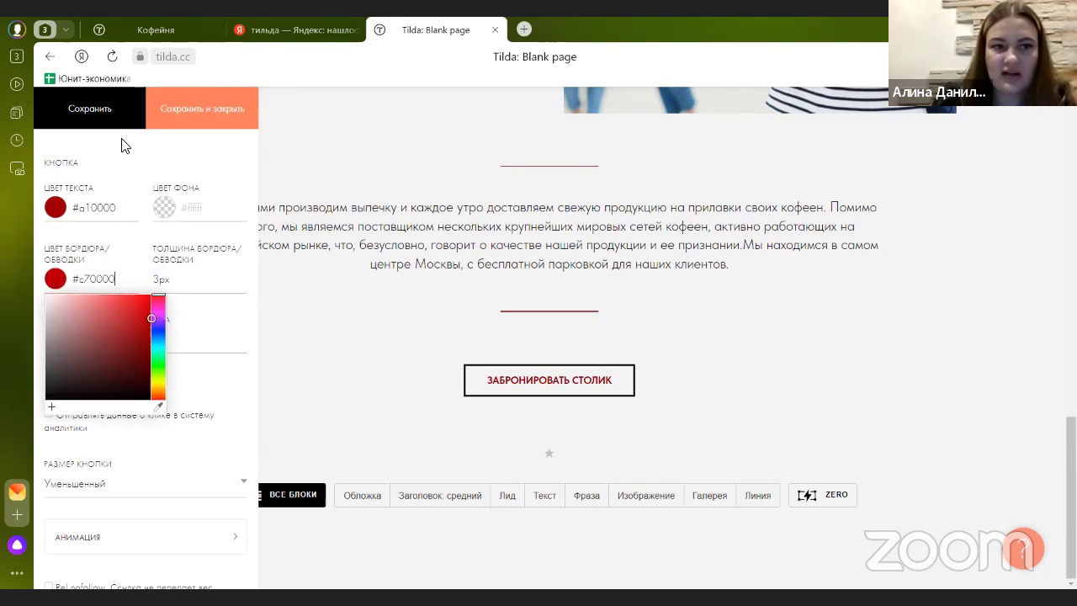
pyautogui.click(114, 122)
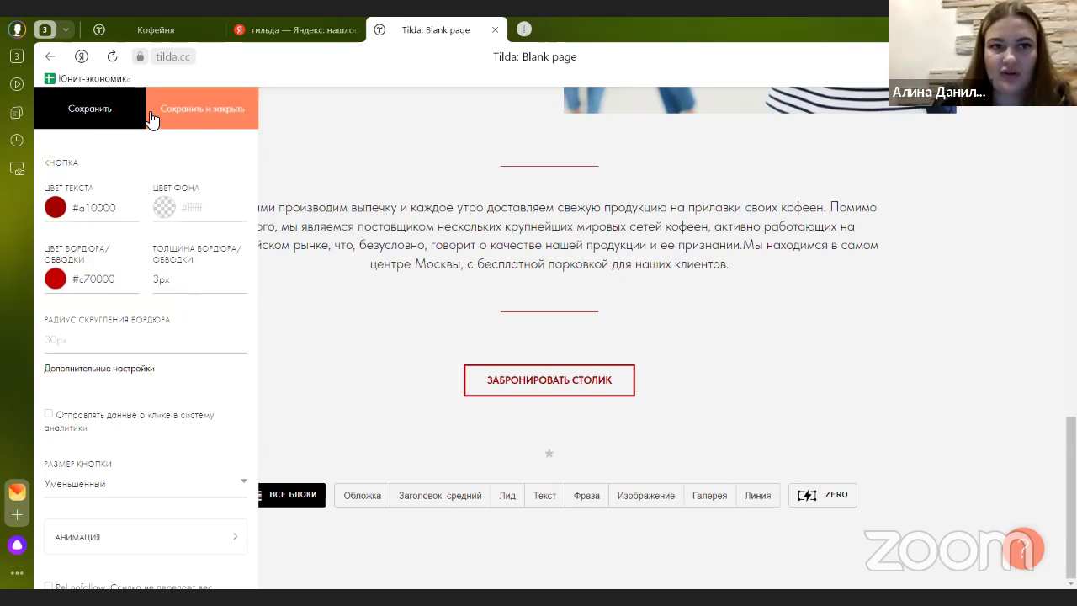
# - Make the booking button white-text on a red #b50006 background, save, and compare with the site
pyautogui.click(155, 29)
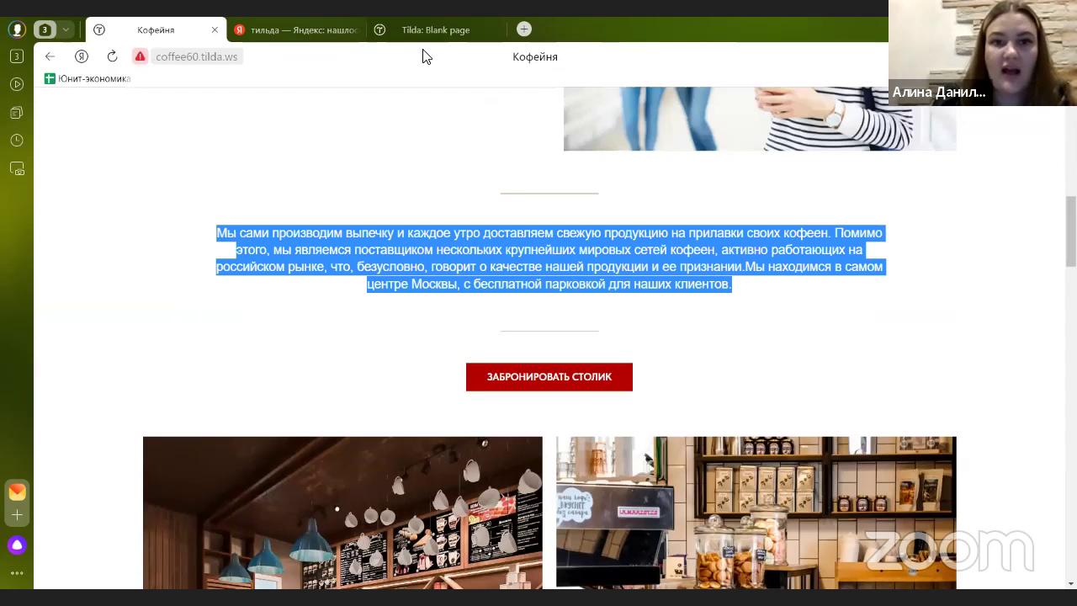
pyautogui.click(421, 34)
pyautogui.click(65, 213)
pyautogui.moveTo(77, 247); pyautogui.dragTo(12, 200)
pyautogui.click(180, 207)
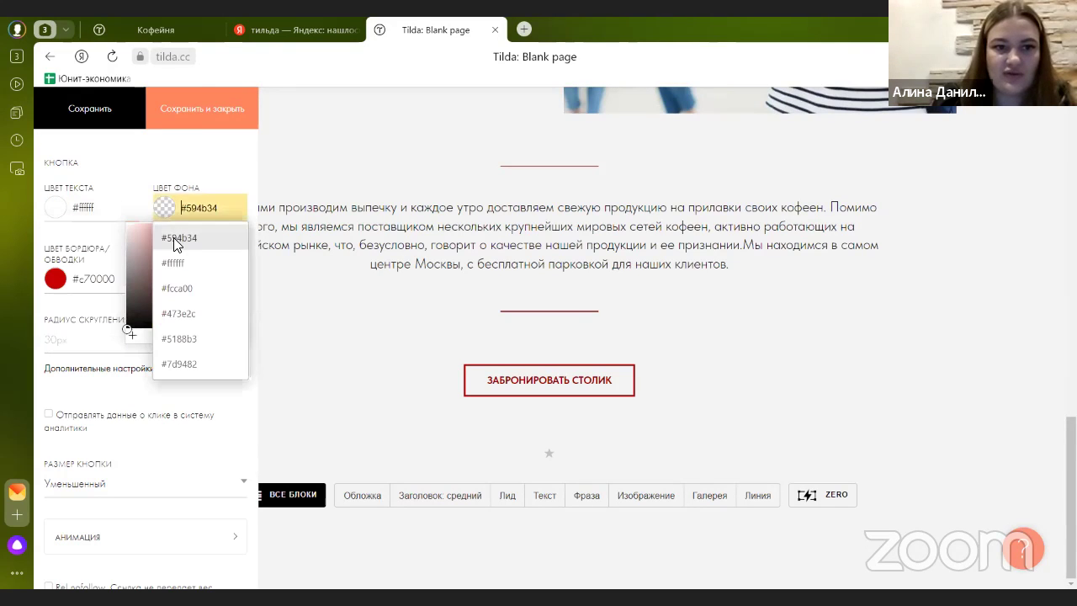
pyautogui.moveTo(171, 258)
pyautogui.mouseDown()
pyautogui.moveTo(250, 241)
pyautogui.moveTo(244, 222)
pyautogui.moveTo(236, 264)
pyautogui.moveTo(232, 254)
pyautogui.mouseUp()
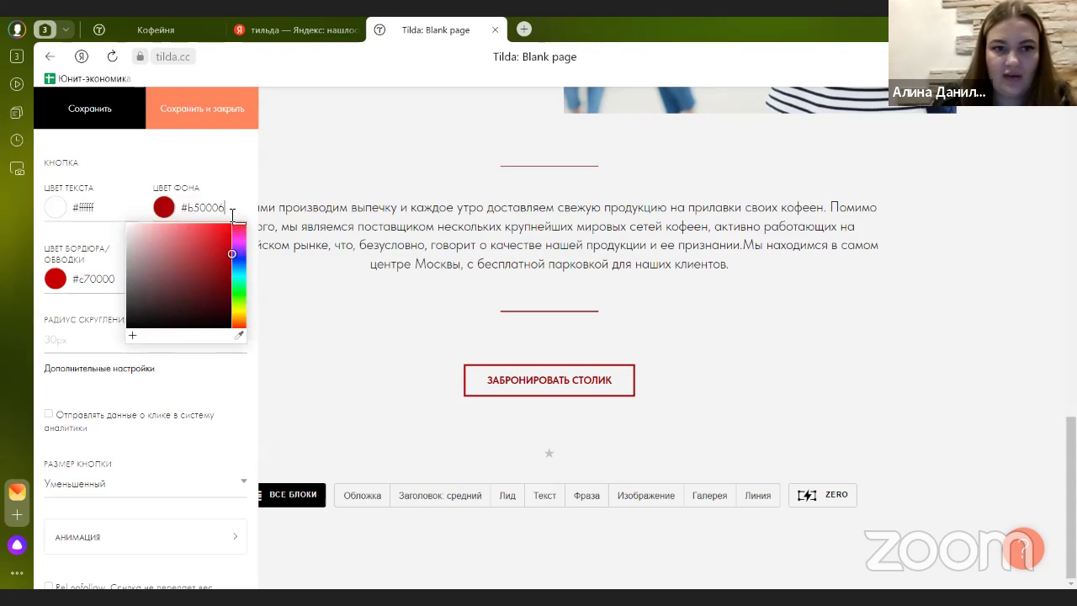
pyautogui.click(193, 119)
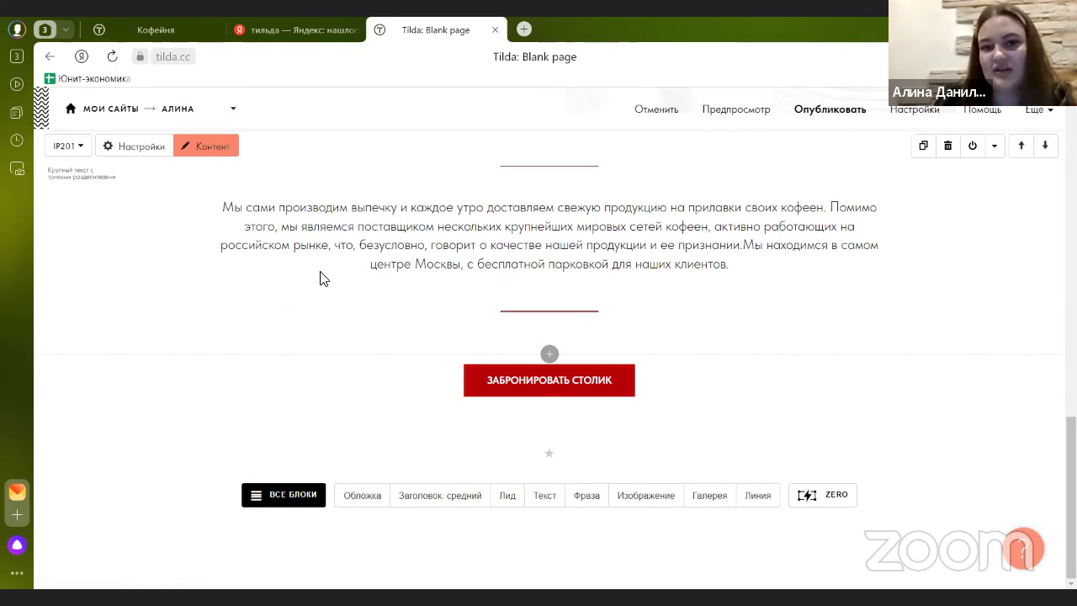
pyautogui.click(164, 41)
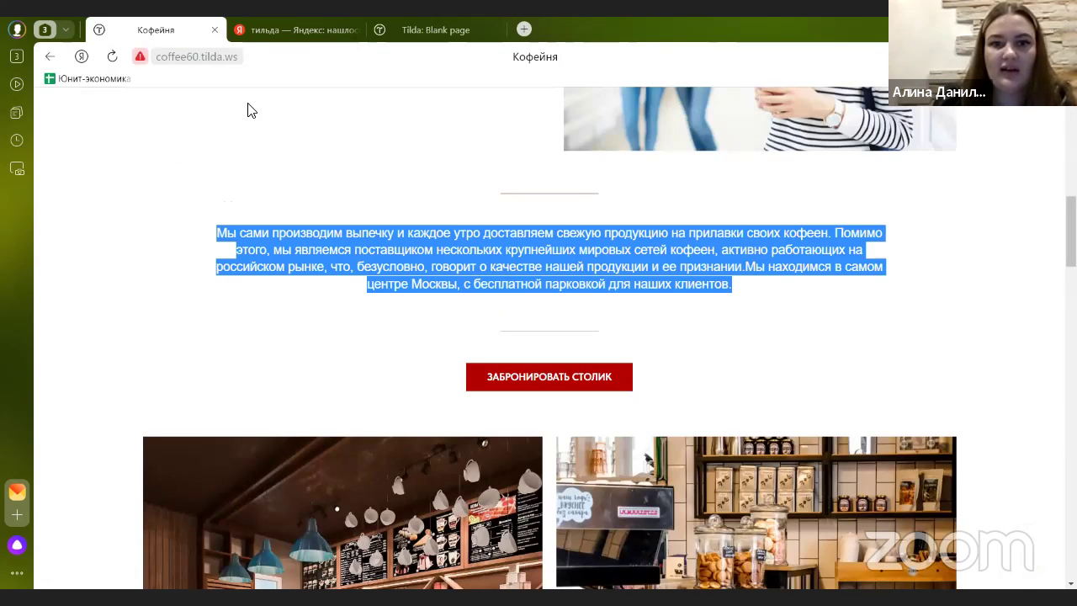
pyautogui.scroll(-5, 471, 277)
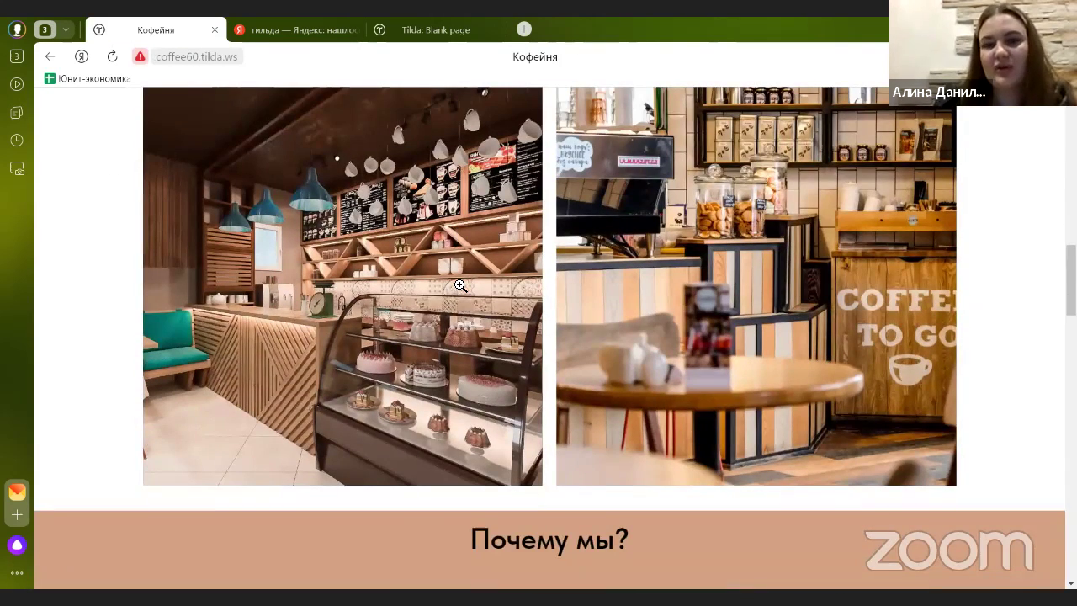
pyautogui.click(425, 32)
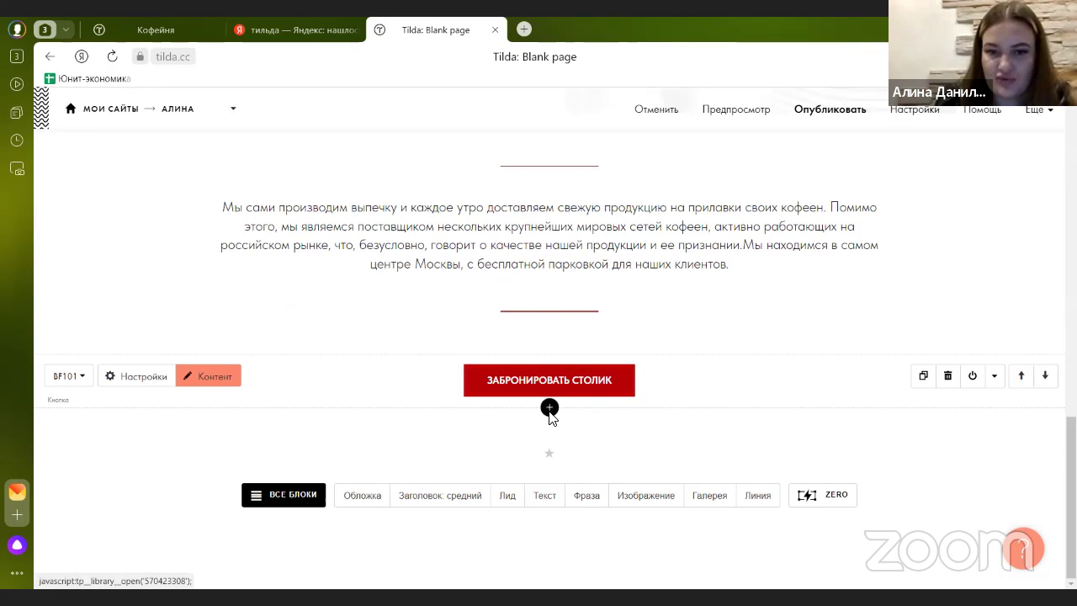
# - Add the GL02 two-column gallery block below the booking button
pyautogui.click(548, 408)
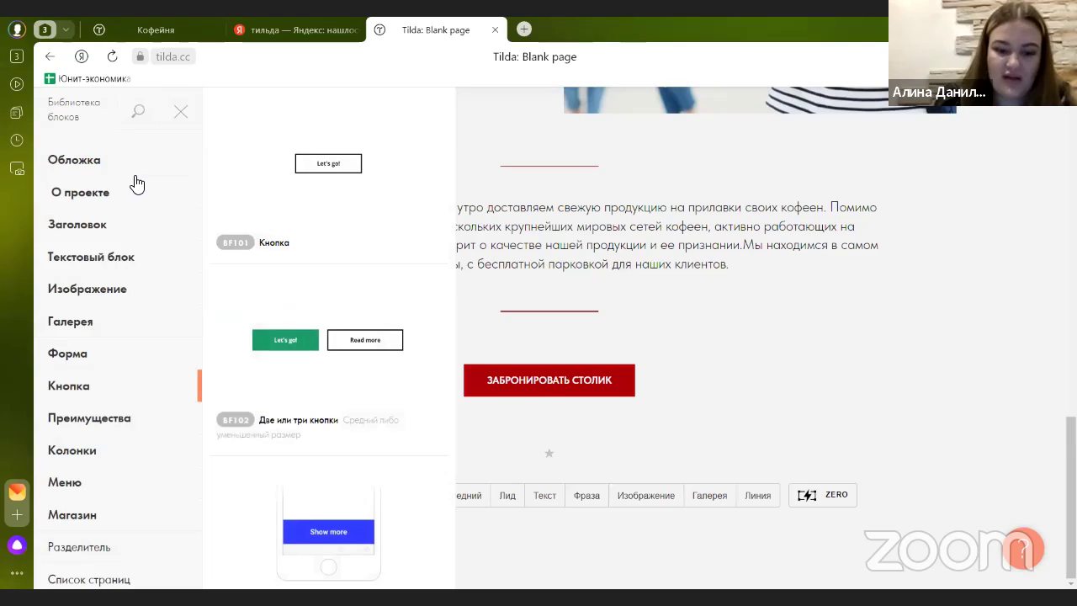
pyautogui.click(135, 324)
pyautogui.scroll(-1, 244, 252)
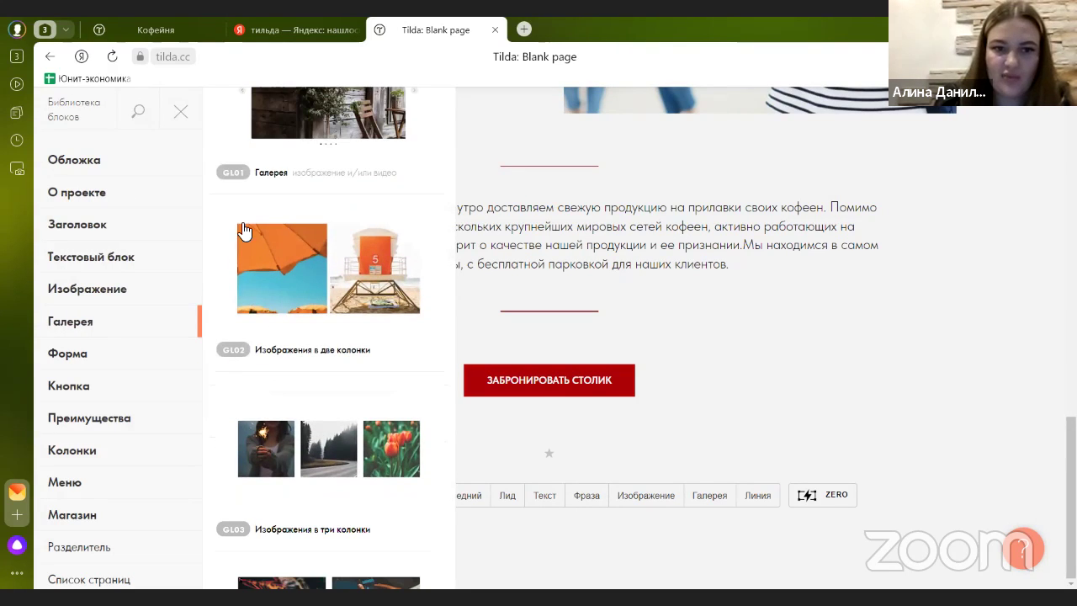
pyautogui.click(293, 272)
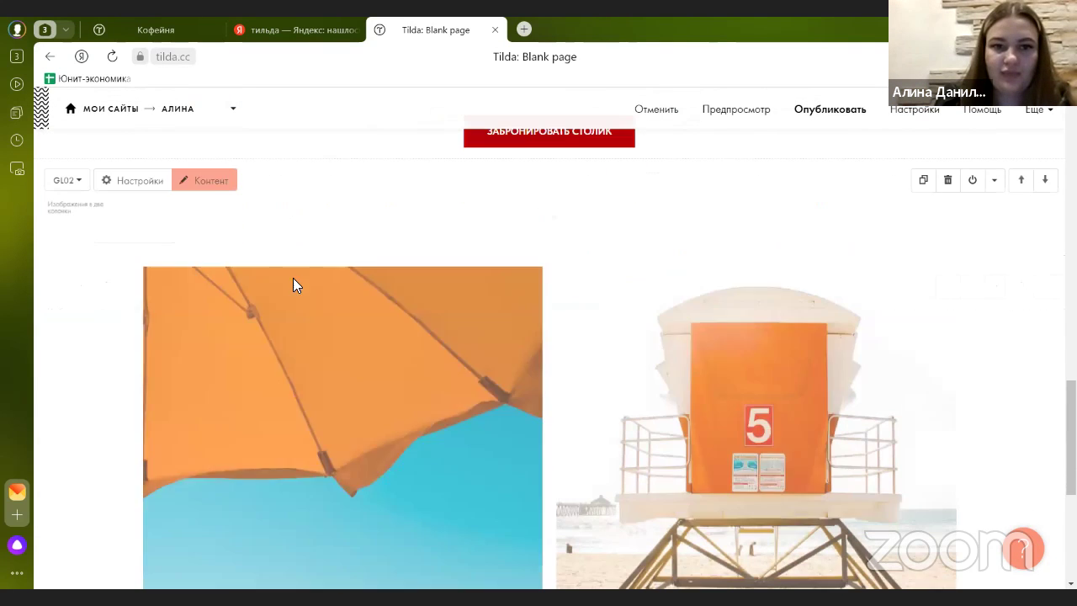
# - Replace both sample gallery images with the two uploaded café interior photos and save
pyautogui.click(232, 216)
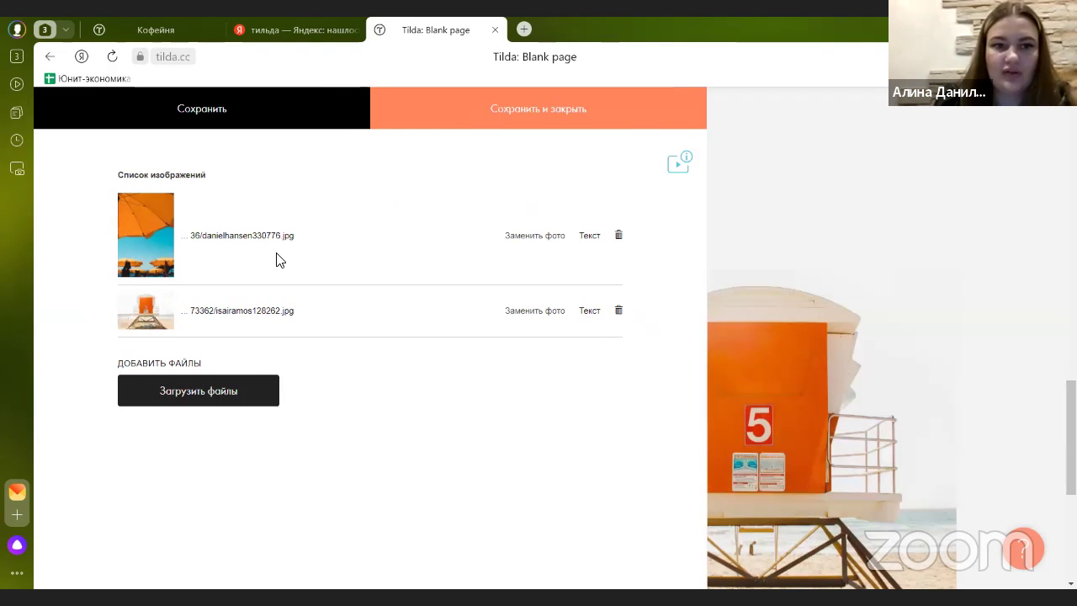
pyautogui.click(618, 236)
pyautogui.click(619, 212)
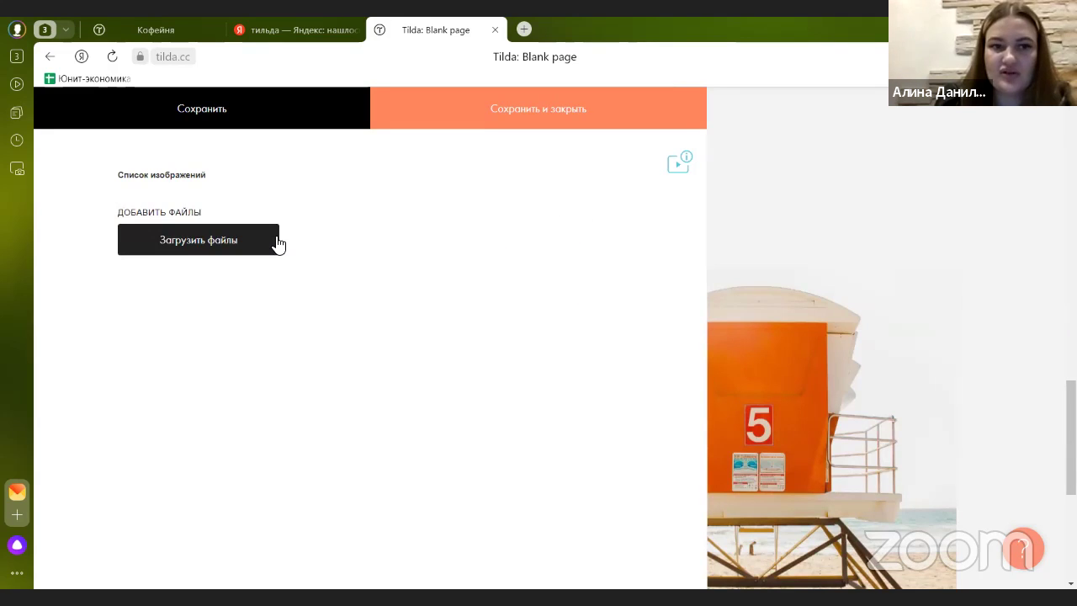
pyautogui.click(277, 243)
pyautogui.click(575, 335)
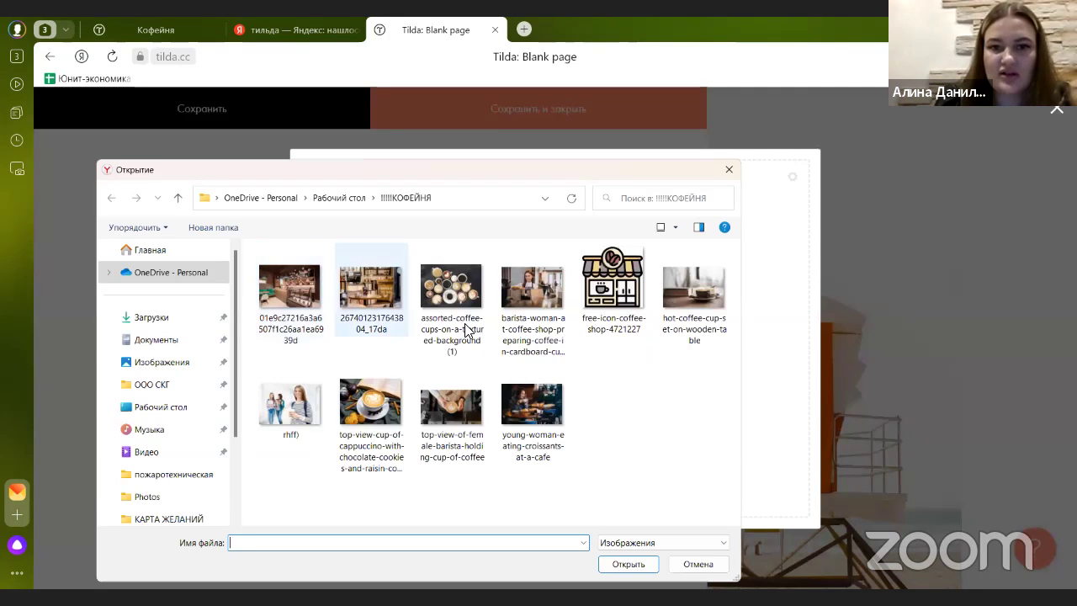
pyautogui.moveTo(371, 345); pyautogui.dragTo(300, 301)
pyautogui.click(629, 563)
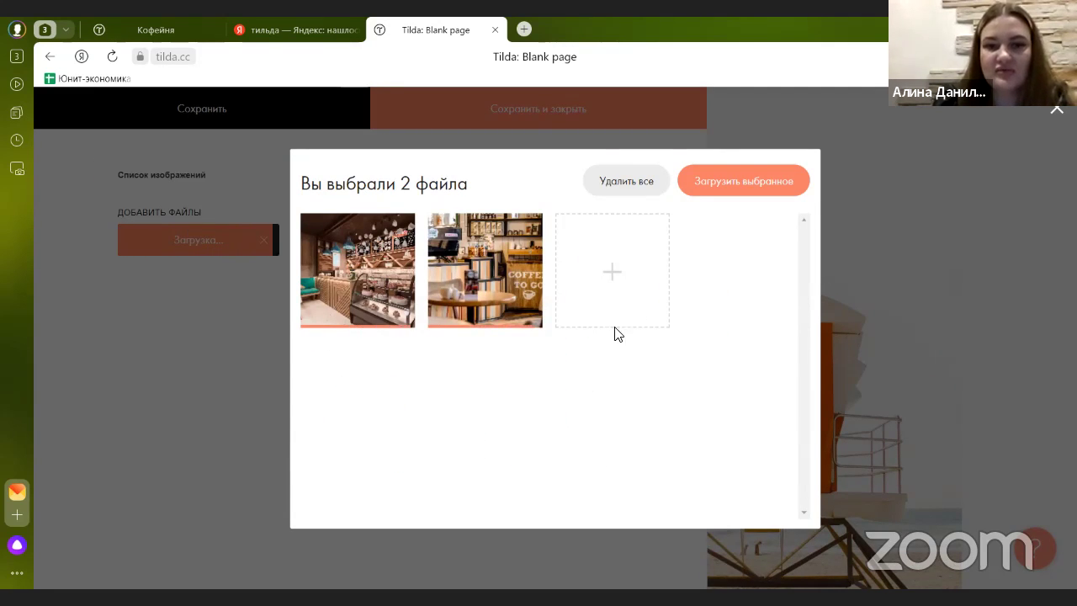
pyautogui.click(730, 193)
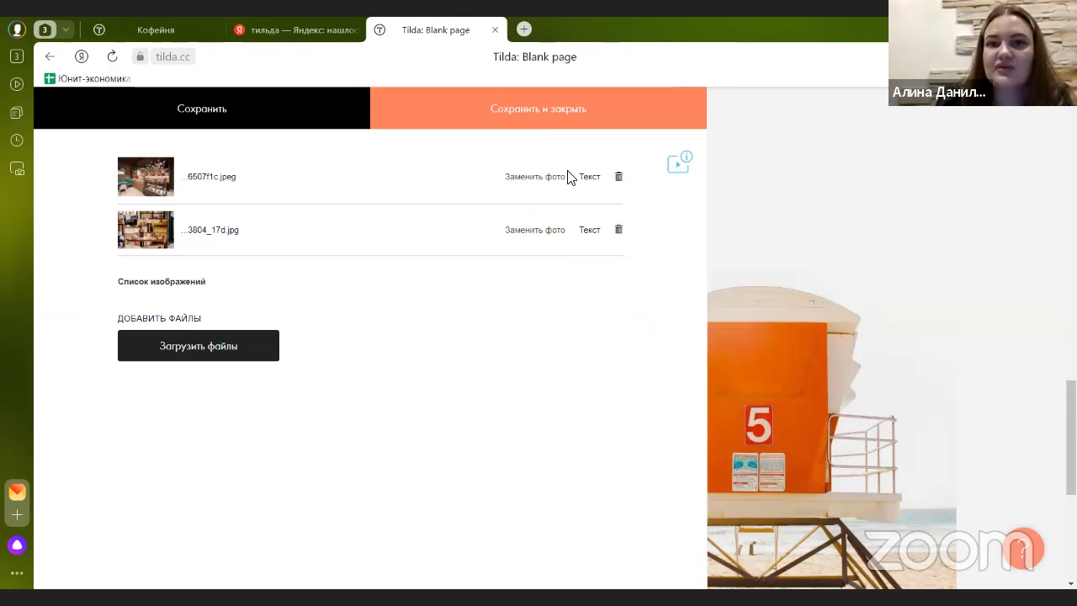
pyautogui.click(549, 121)
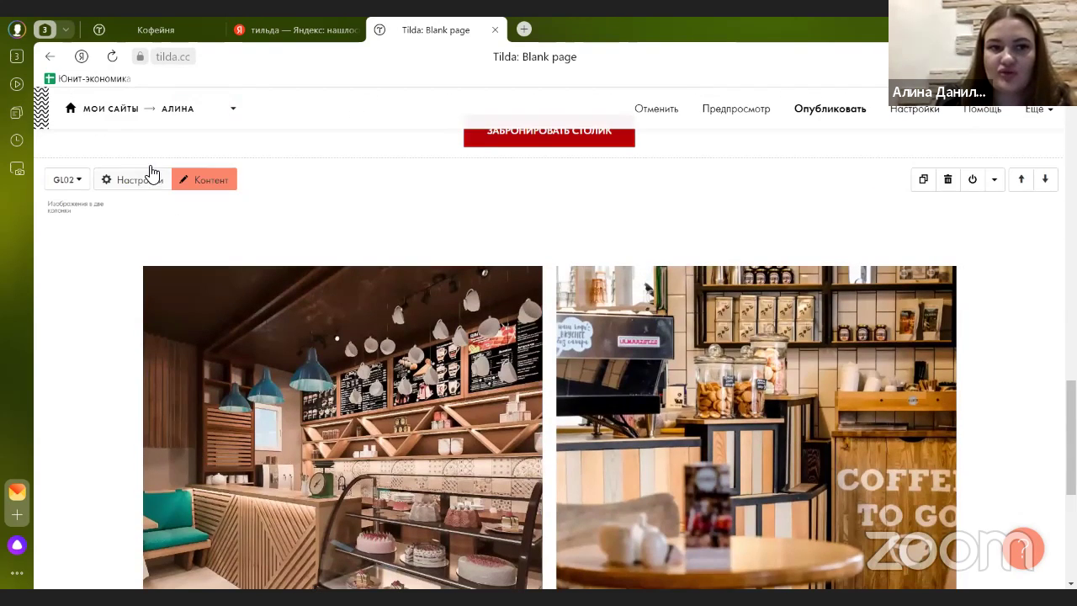
# - Set the gallery's top spacing to 1.5 line (45px) and bottom spacing to 1 line (30px)
pyautogui.scroll(-1, 156, 289)
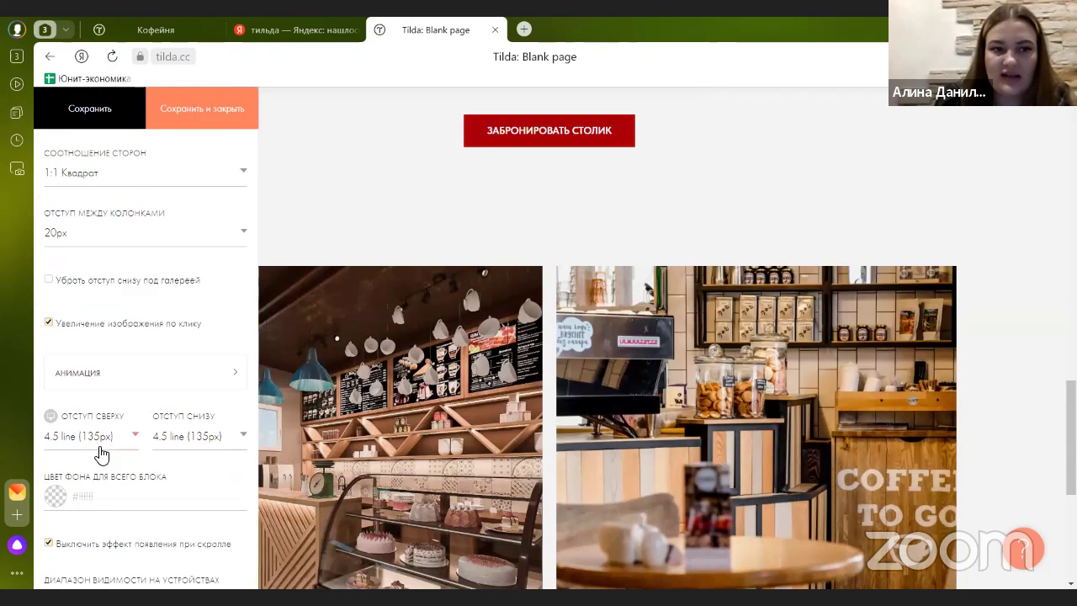
pyautogui.click(99, 448)
pyautogui.click(76, 254)
pyautogui.click(180, 442)
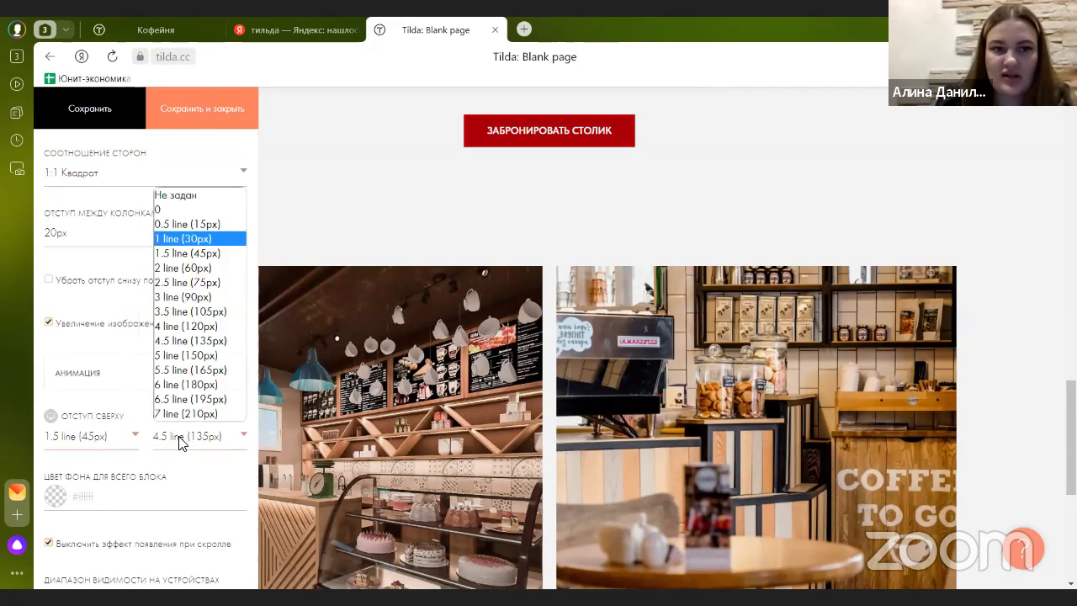
pyautogui.click(189, 240)
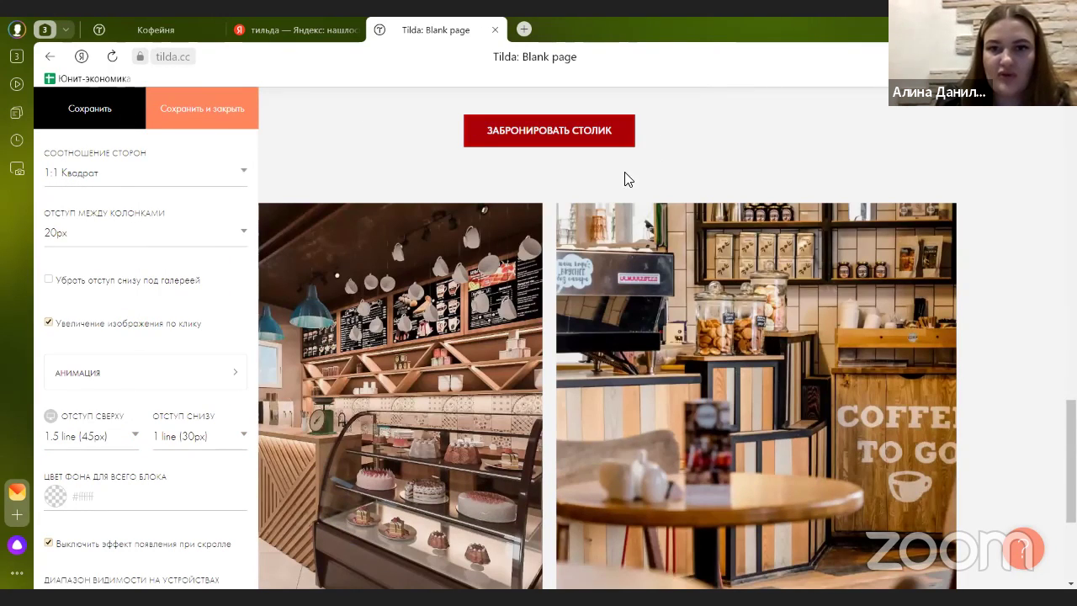
# - Show the gallery photos at a 16:9 aspect ratio after trying 4:3 and 1:1, and save
pyautogui.click(160, 176)
pyautogui.click(147, 211)
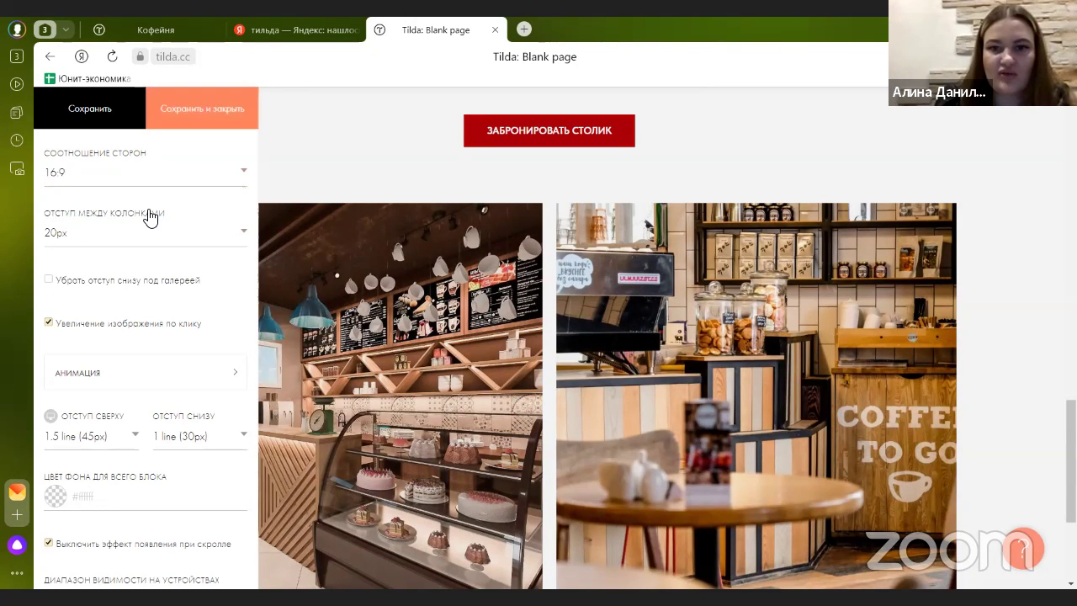
pyautogui.click(119, 177)
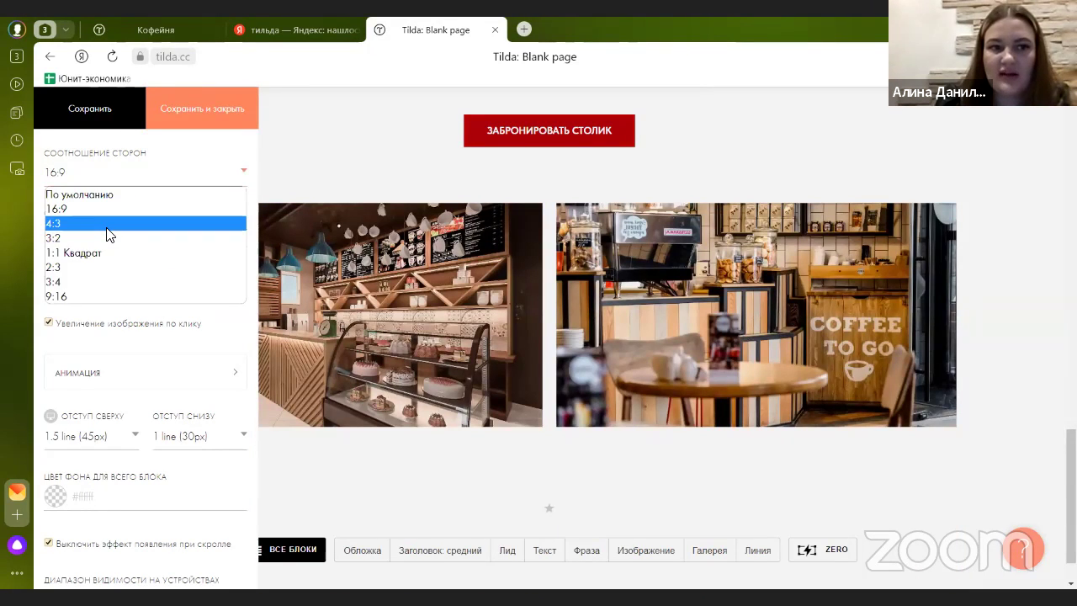
pyautogui.click(107, 224)
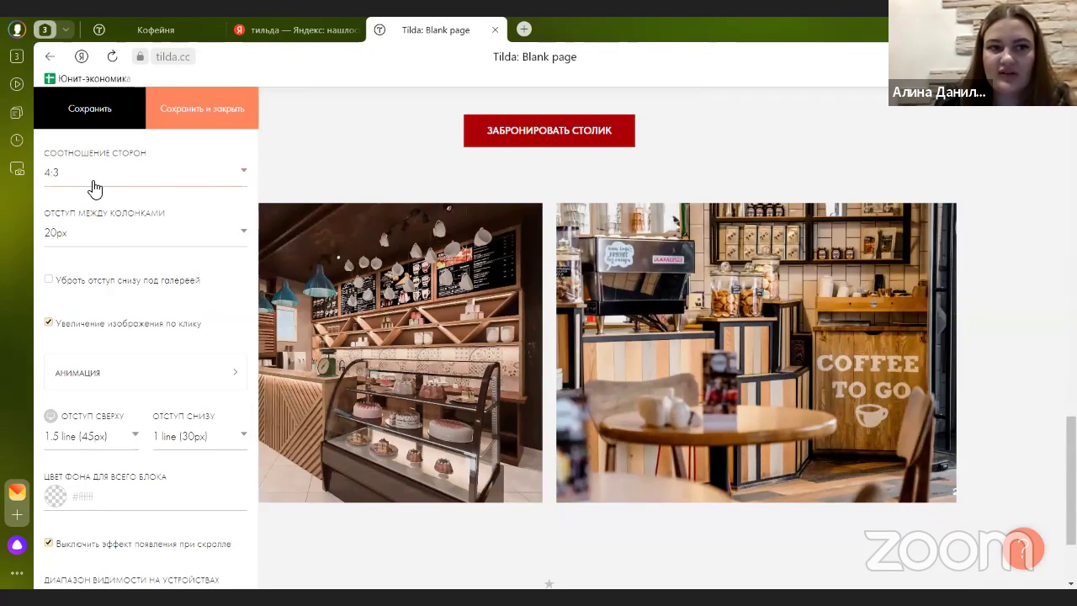
pyautogui.click(95, 178)
pyautogui.click(85, 253)
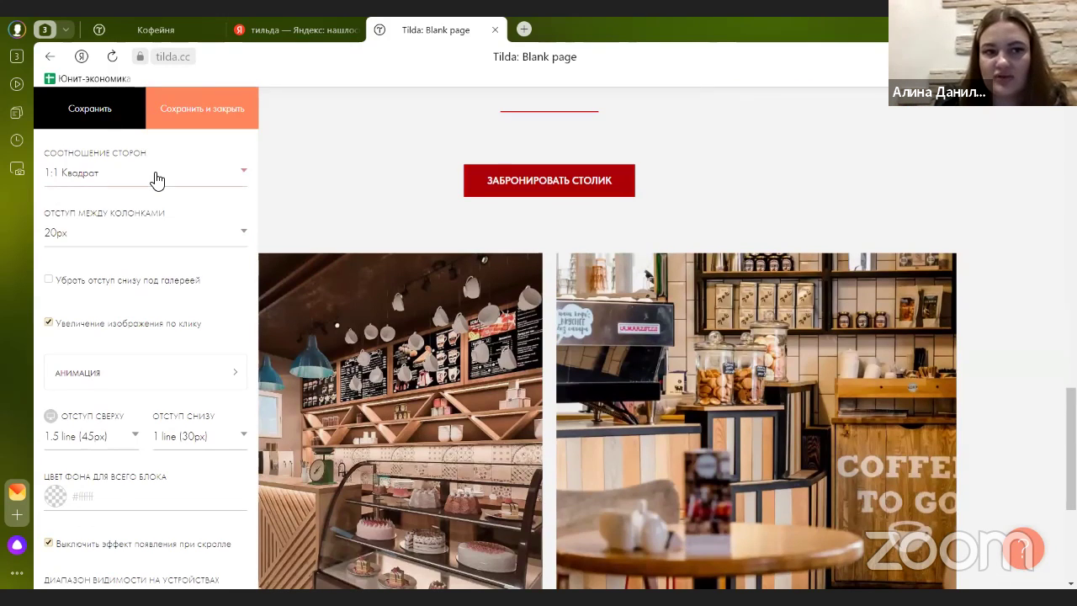
pyautogui.click(153, 178)
pyautogui.click(144, 225)
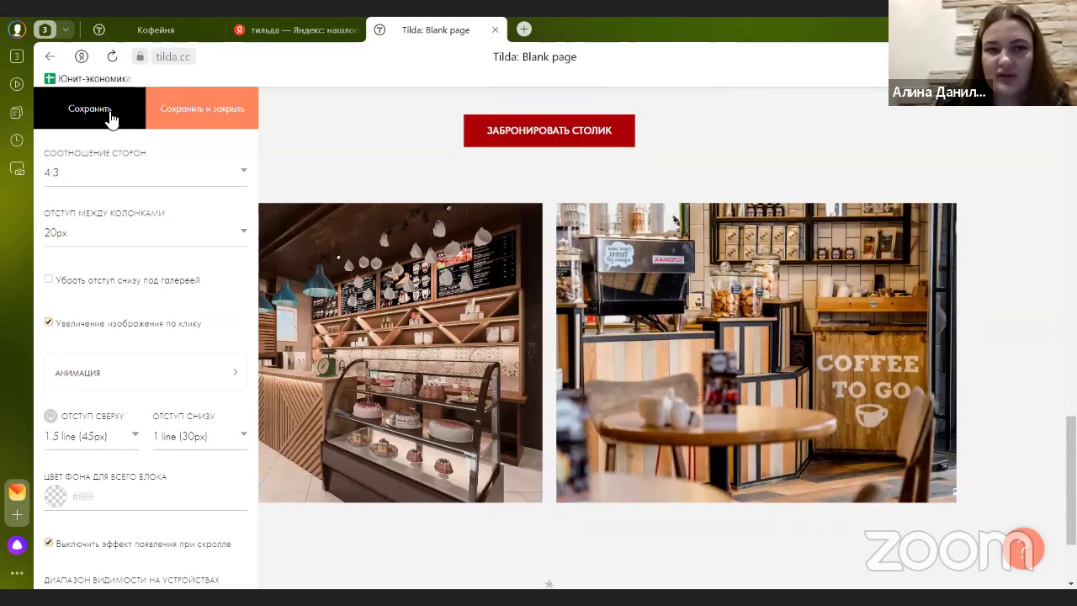
pyautogui.press('Down')
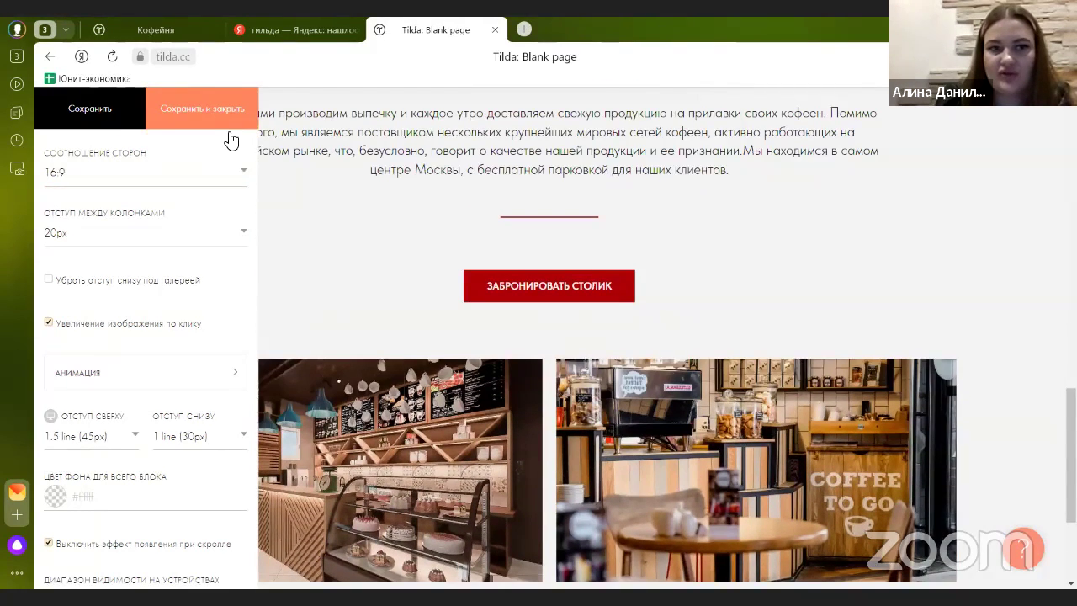
pyautogui.click(232, 139)
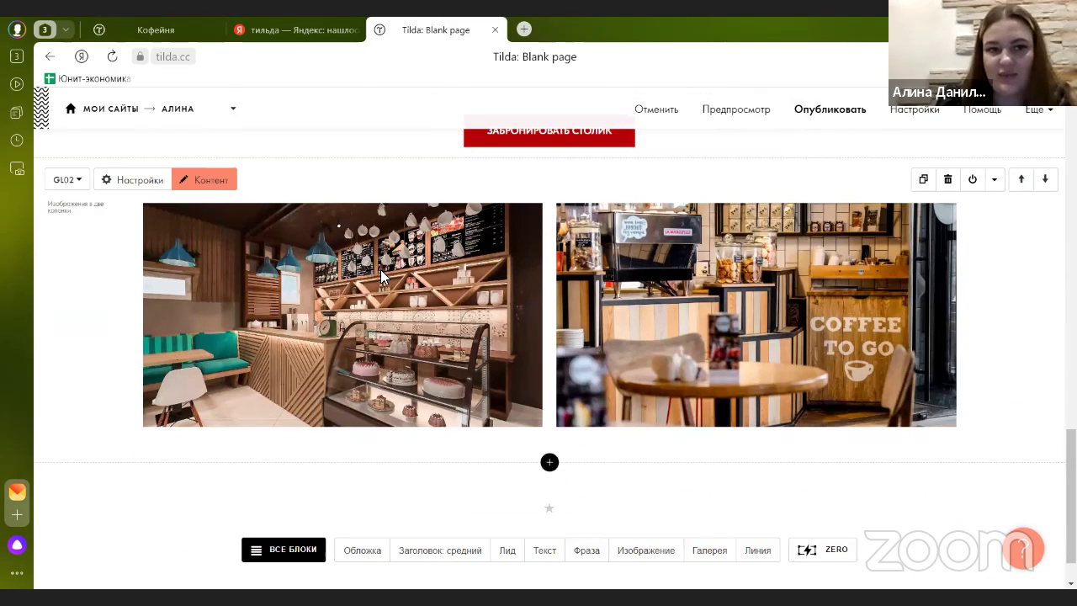
pyautogui.click(133, 31)
pyautogui.scroll(3, 462, 322)
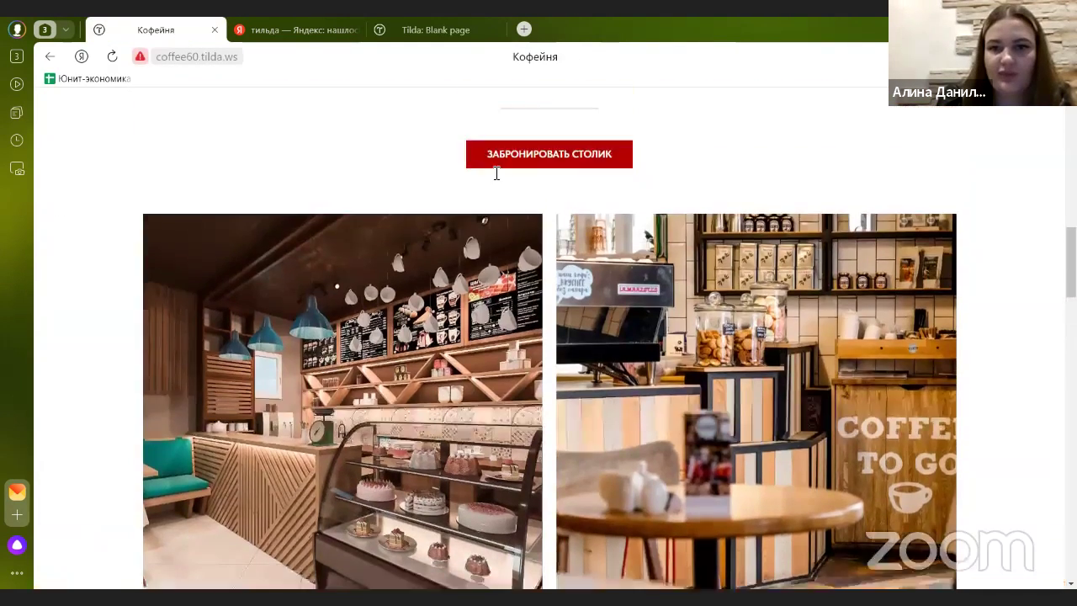
pyautogui.click(437, 30)
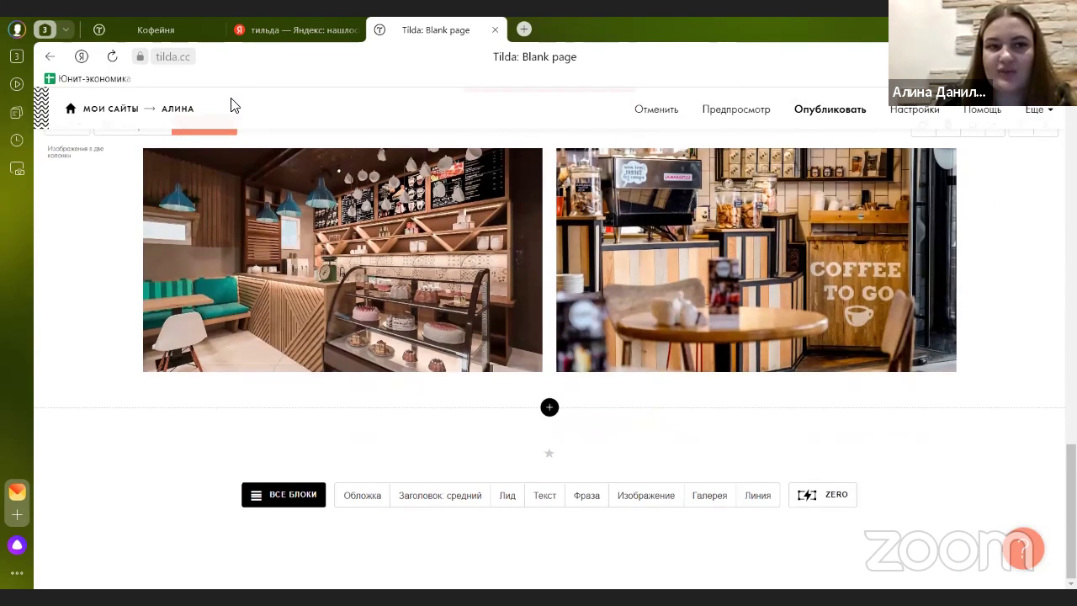
pyautogui.click(181, 30)
pyautogui.scroll(-8, 381, 193)
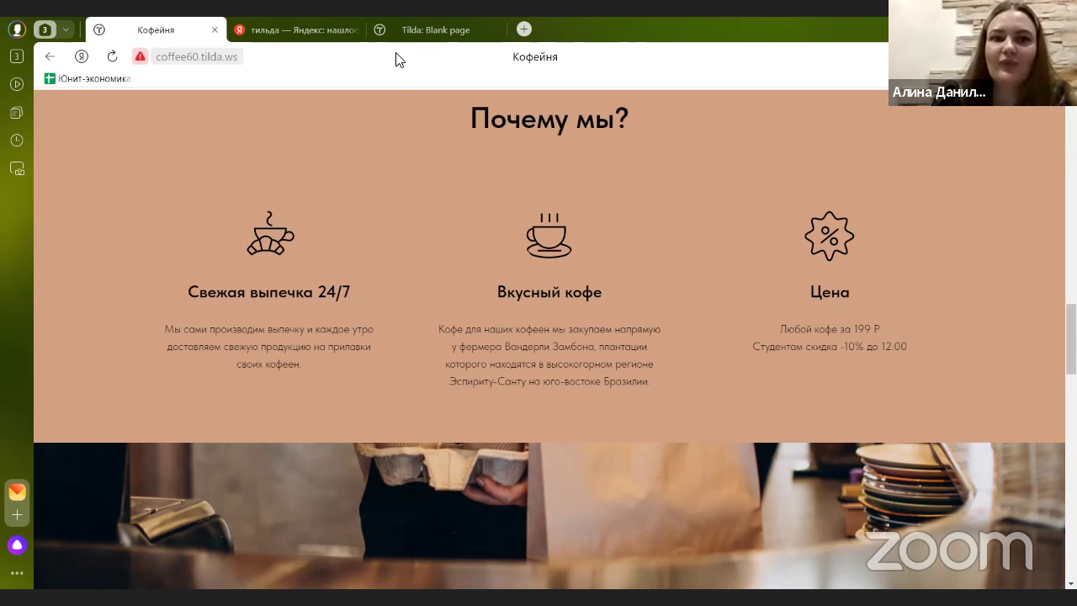
pyautogui.click(412, 29)
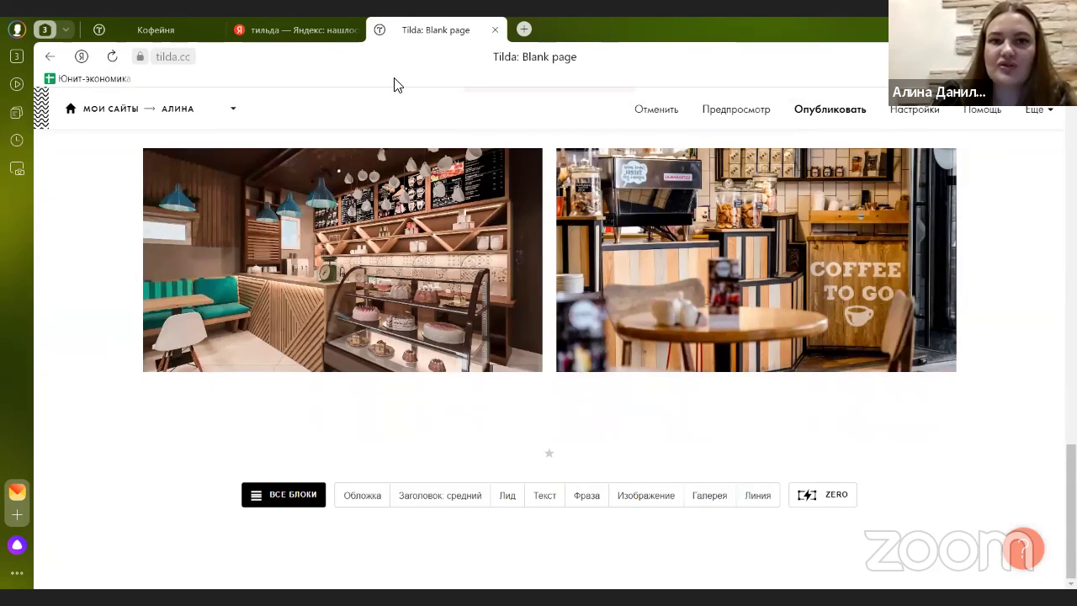
# - Add the FR201 'Колонки с большими иконками' block from the Преимущества category below the gallery
pyautogui.click(500, 424)
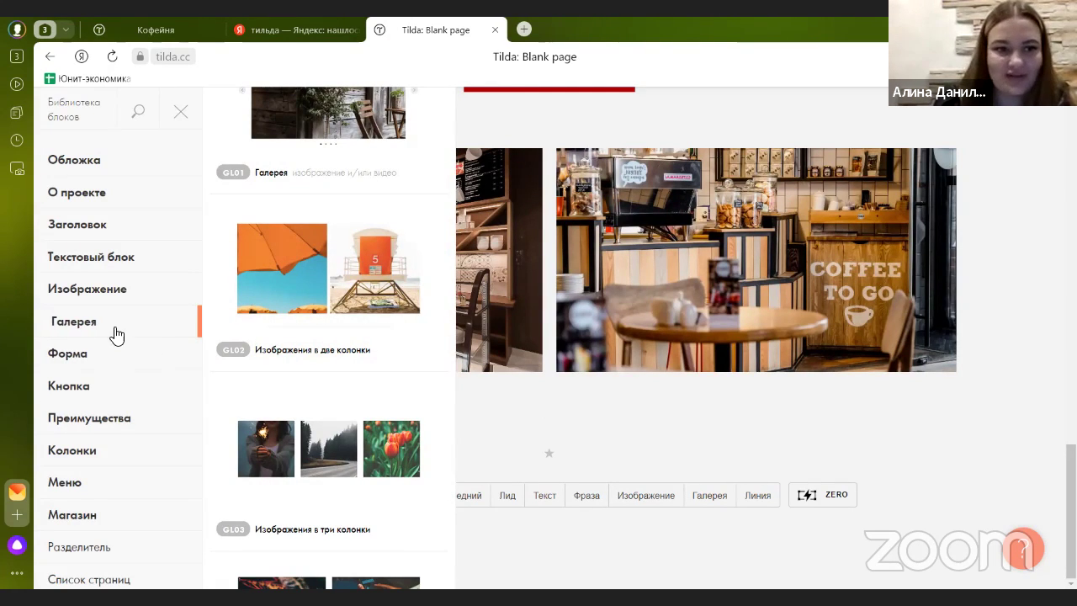
pyautogui.scroll(-1, 108, 353)
pyautogui.scroll(-2, 106, 353)
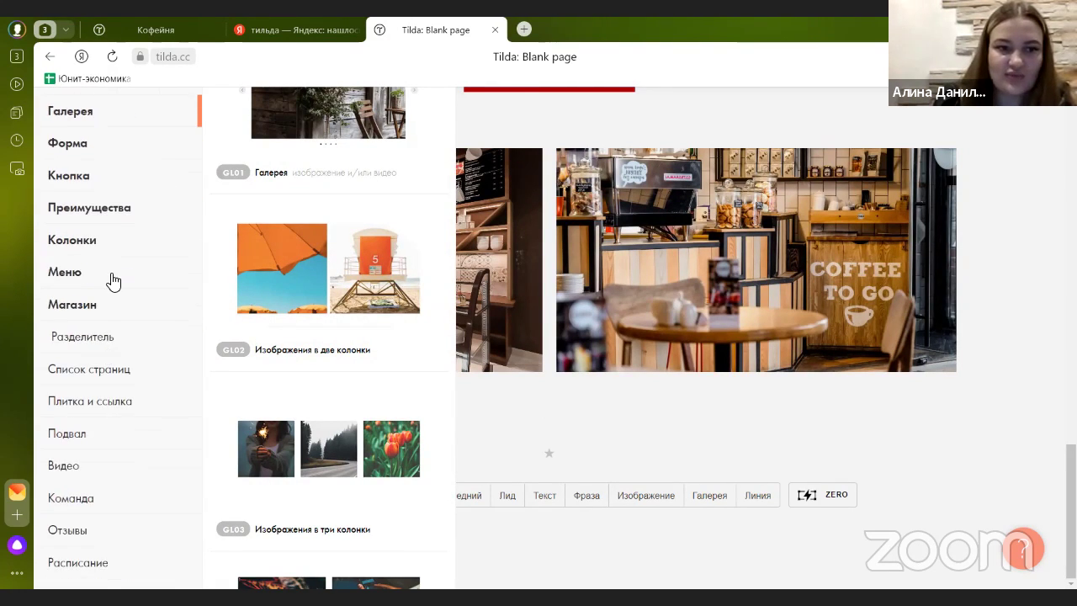
pyautogui.click(122, 208)
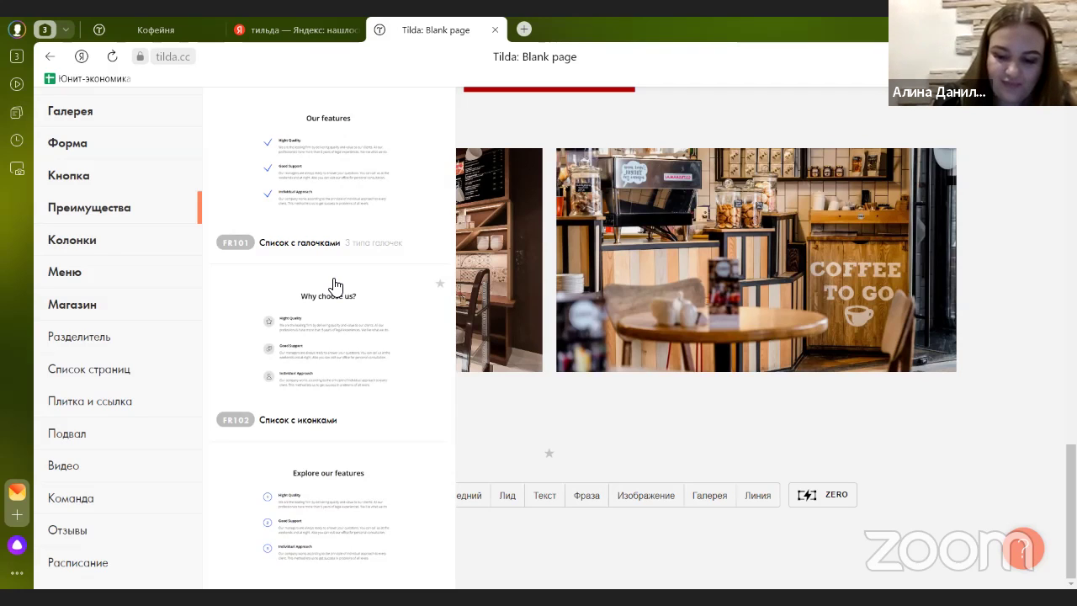
pyautogui.scroll(-5, 334, 286)
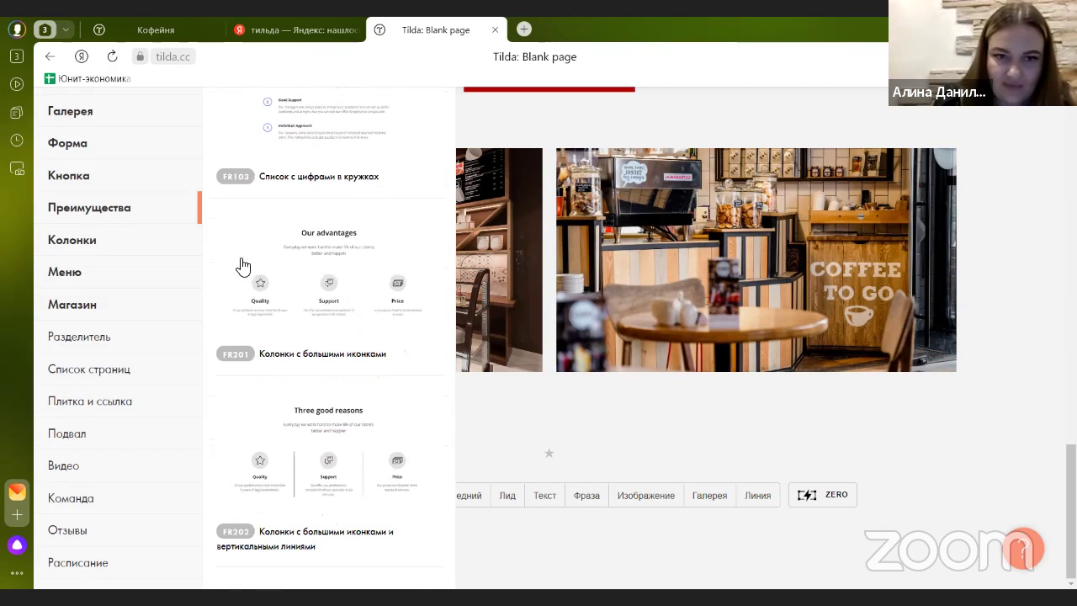
pyautogui.scroll(-5, 350, 303)
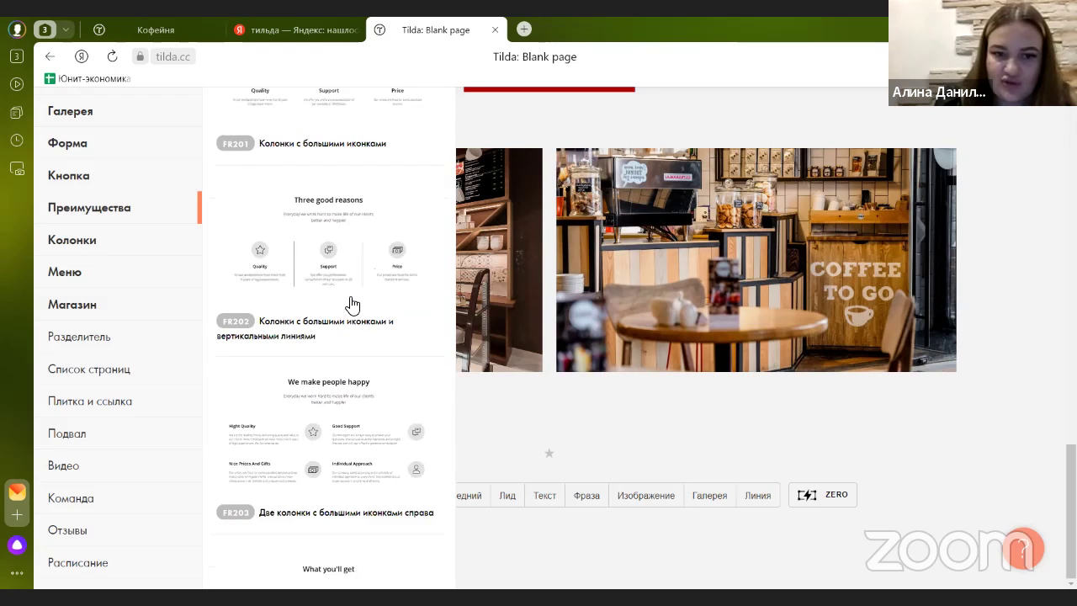
pyautogui.scroll(2, 344, 298)
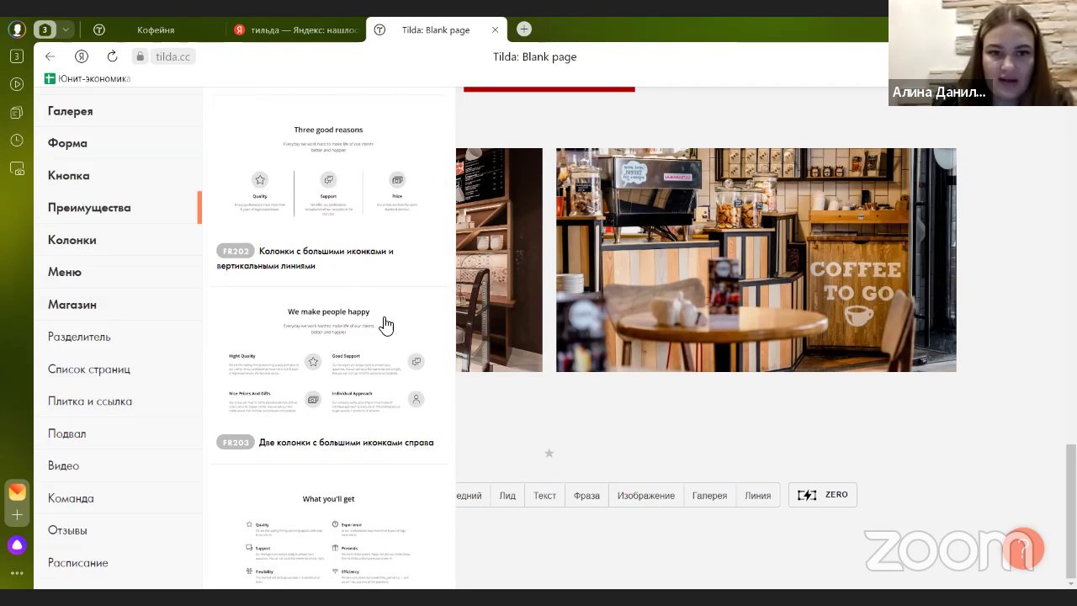
pyautogui.scroll(2, 392, 337)
pyautogui.click(320, 181)
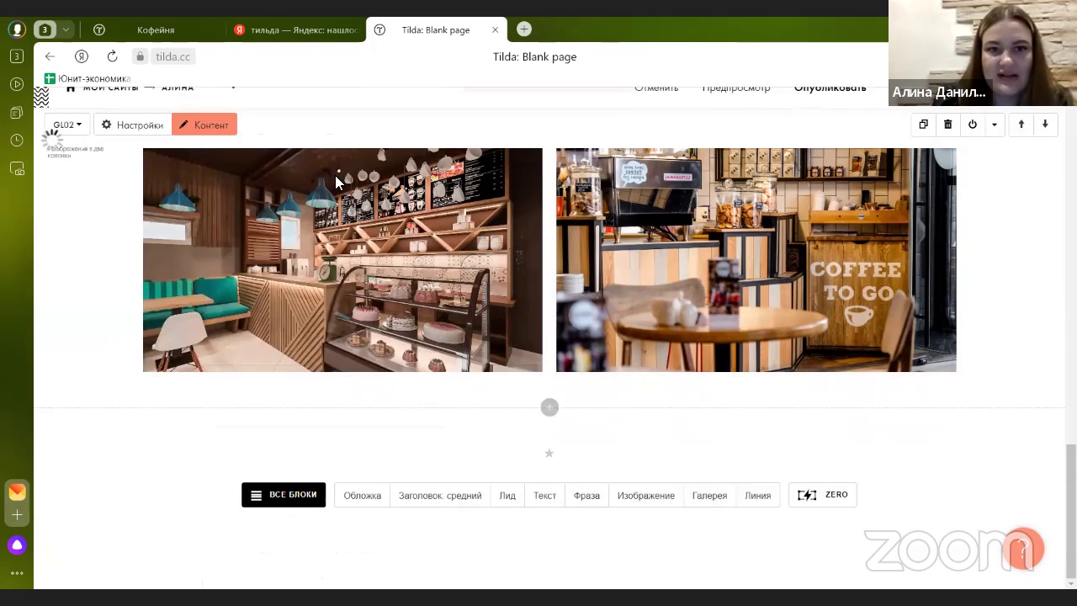
pyautogui.scroll(2, 407, 287)
pyautogui.scroll(-3, 406, 286)
# - Change the advantages block heading from 'Our Advantages' to 'Почему мы?'
pyautogui.scroll(4, 409, 283)
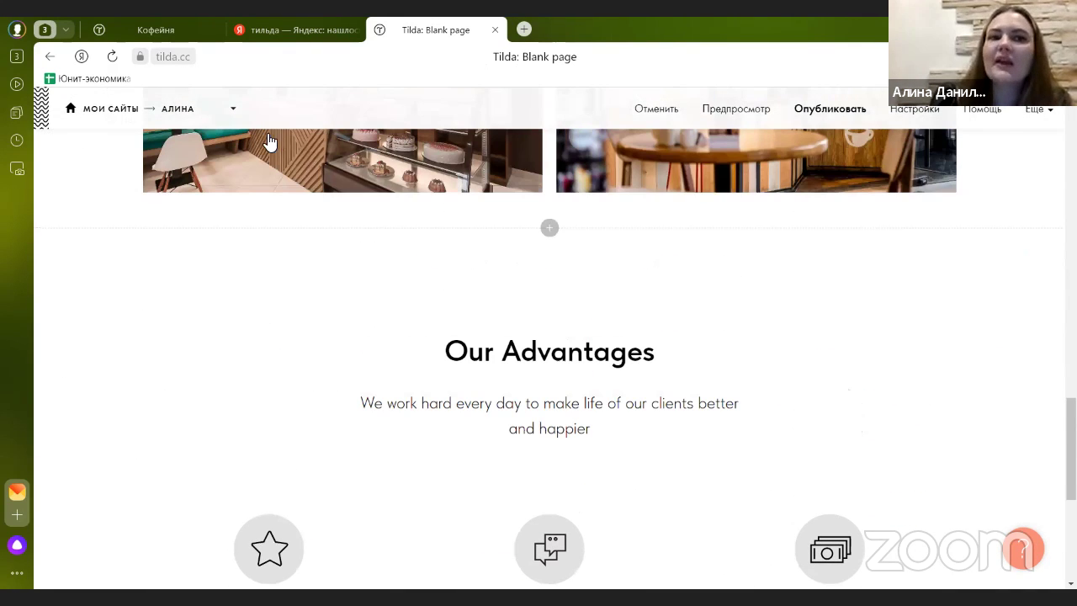
pyautogui.click(180, 41)
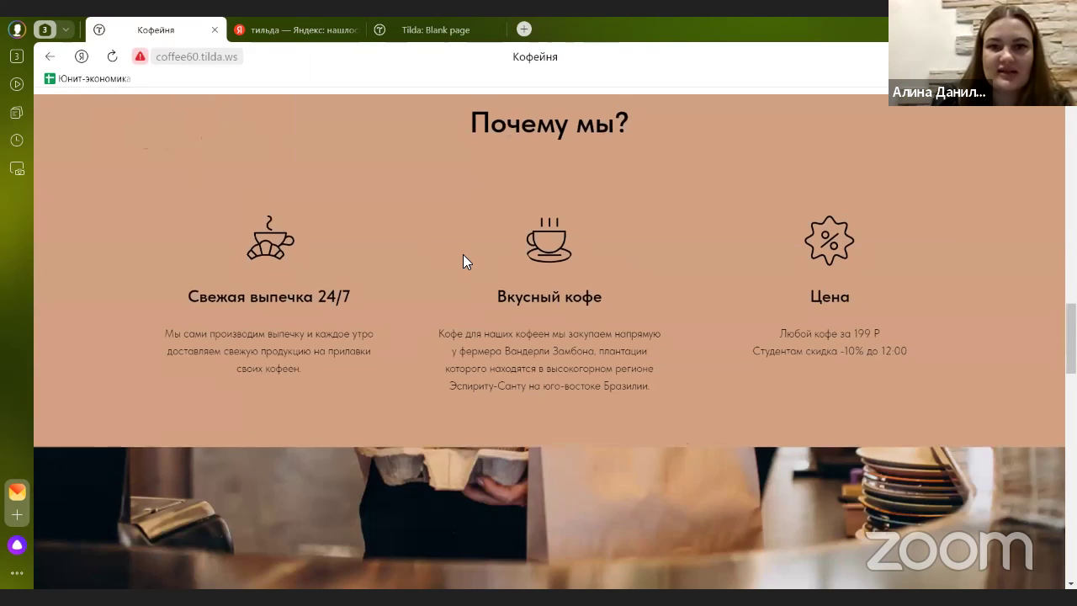
pyautogui.scroll(2, 616, 282)
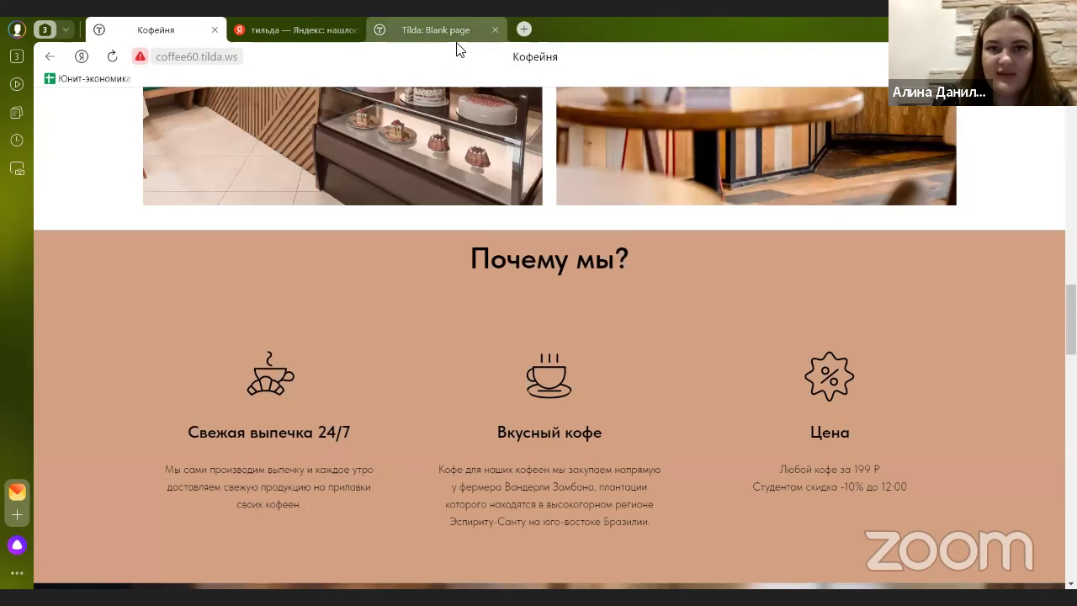
pyautogui.click(446, 29)
pyautogui.click(463, 355)
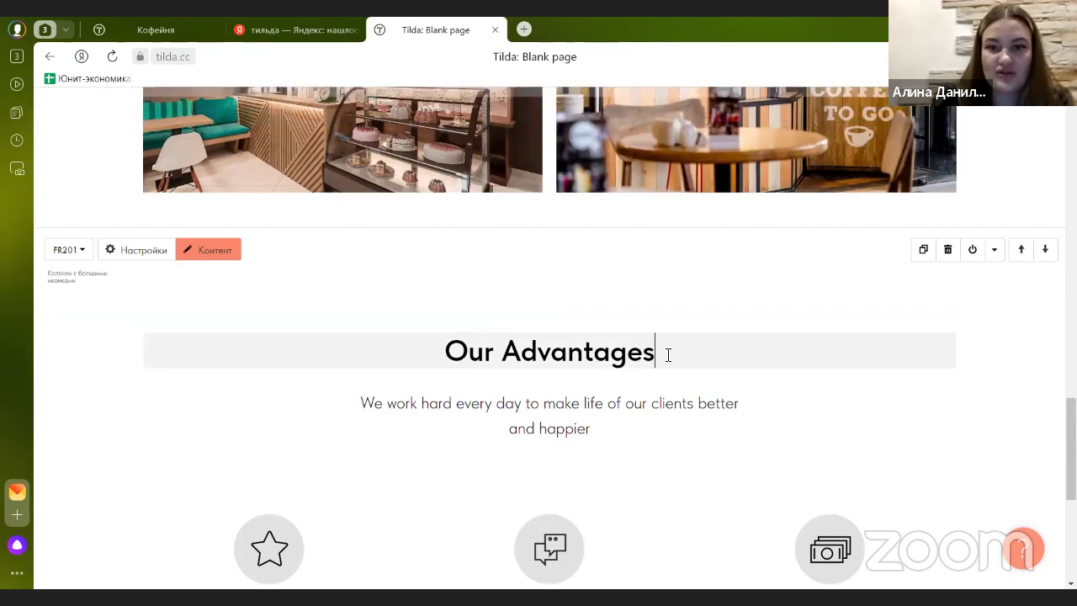
pyautogui.moveTo(665, 354); pyautogui.dragTo(410, 353)
pyautogui.write('По')
pyautogui.press('BackSpace')
pyautogui.write('очему мы?')
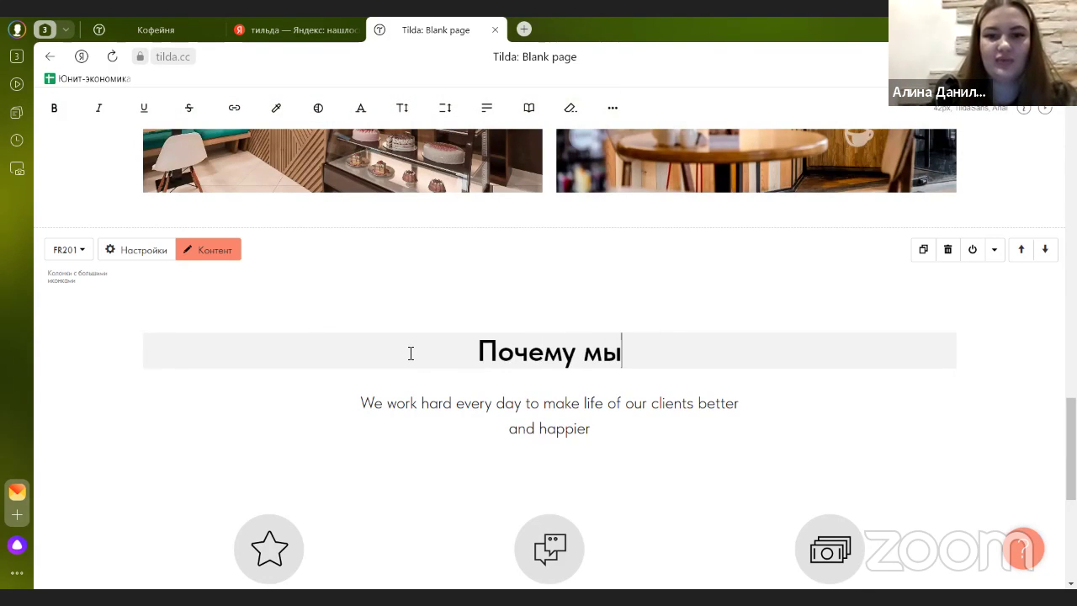
# - Delete the English subtitle paragraph beneath the heading
pyautogui.click(598, 428)
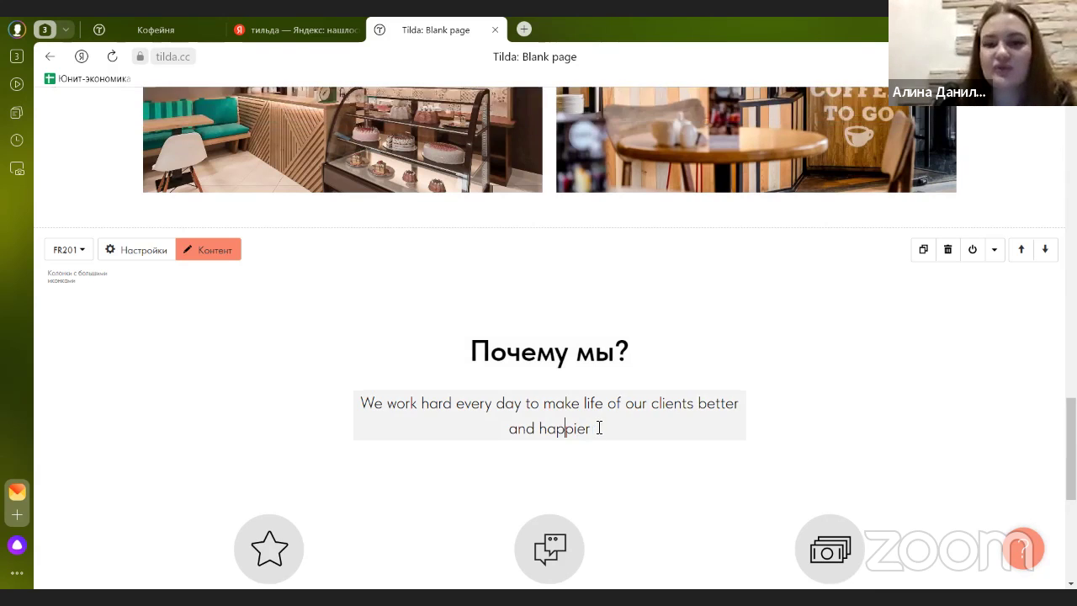
pyautogui.moveTo(598, 428); pyautogui.dragTo(344, 406)
pyautogui.press('BackSpace')
pyautogui.click(274, 329)
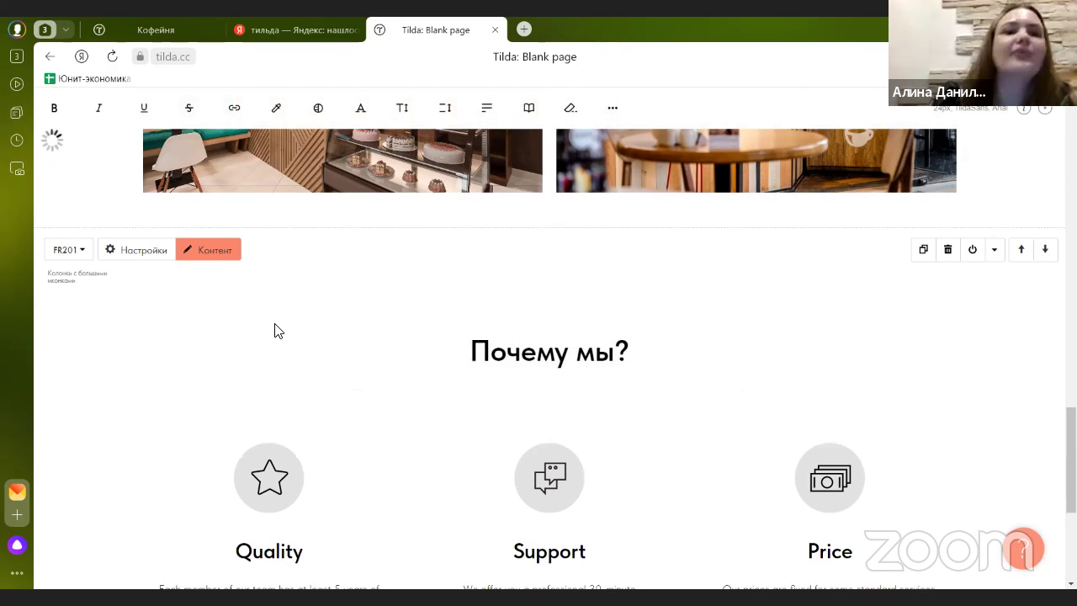
pyautogui.scroll(-2, 447, 293)
pyautogui.scroll(2, 519, 280)
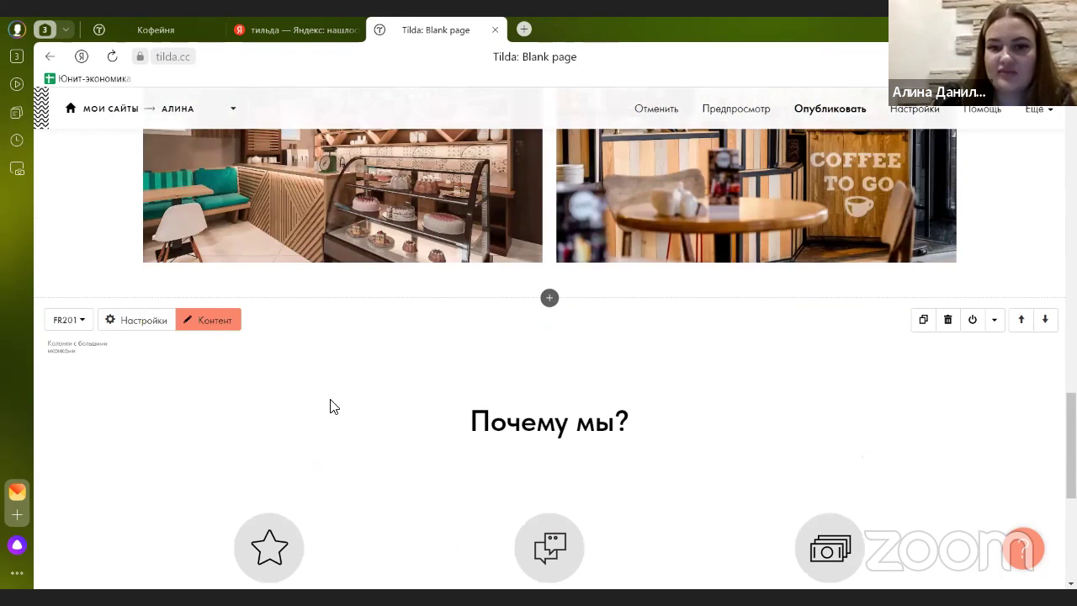
pyautogui.scroll(-3, 547, 332)
pyautogui.scroll(2, 493, 449)
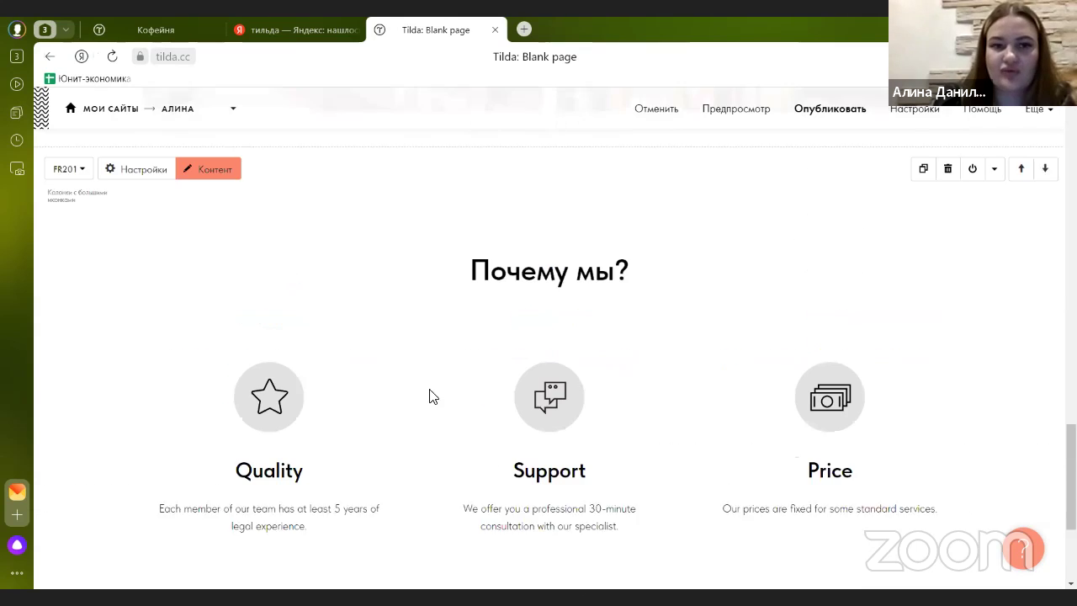
pyautogui.click(138, 181)
# - Reduce the block's top and bottom spacing to 30px
pyautogui.scroll(-8, 109, 343)
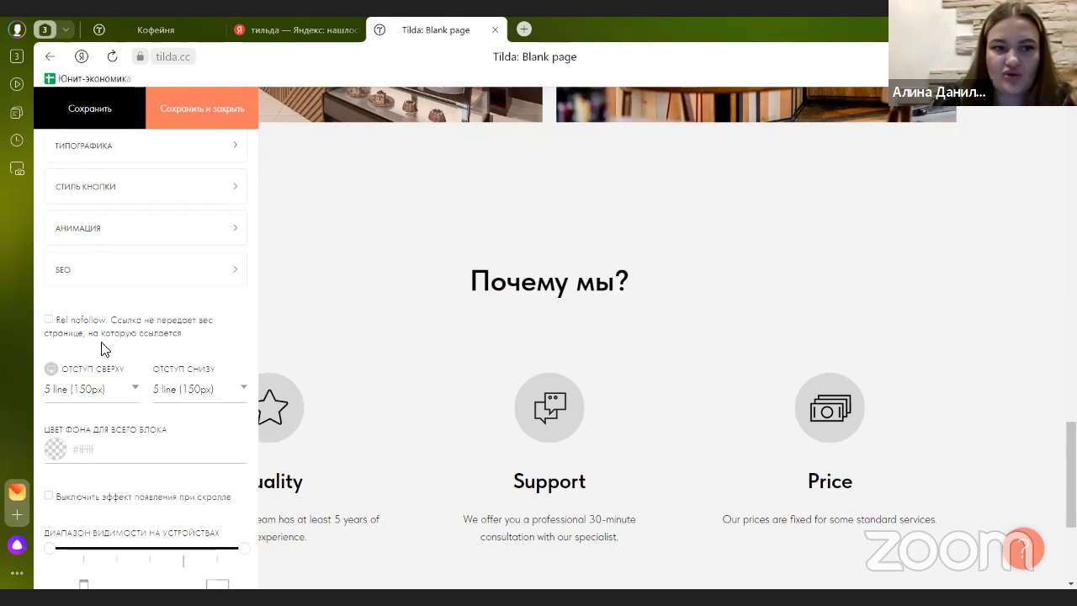
pyautogui.scroll(-1, 102, 351)
pyautogui.click(91, 318)
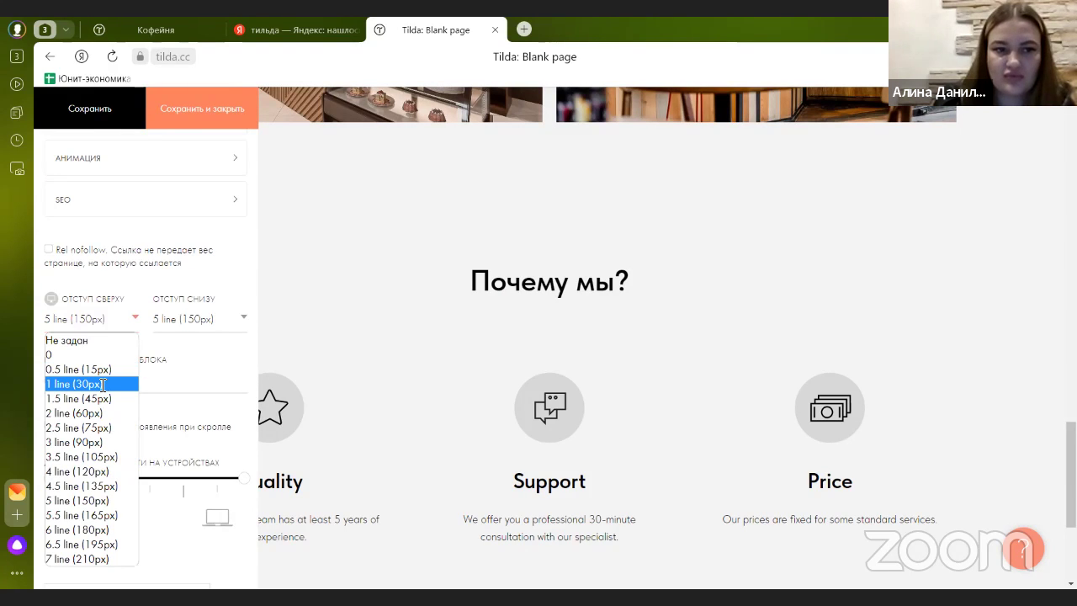
pyautogui.click(115, 117)
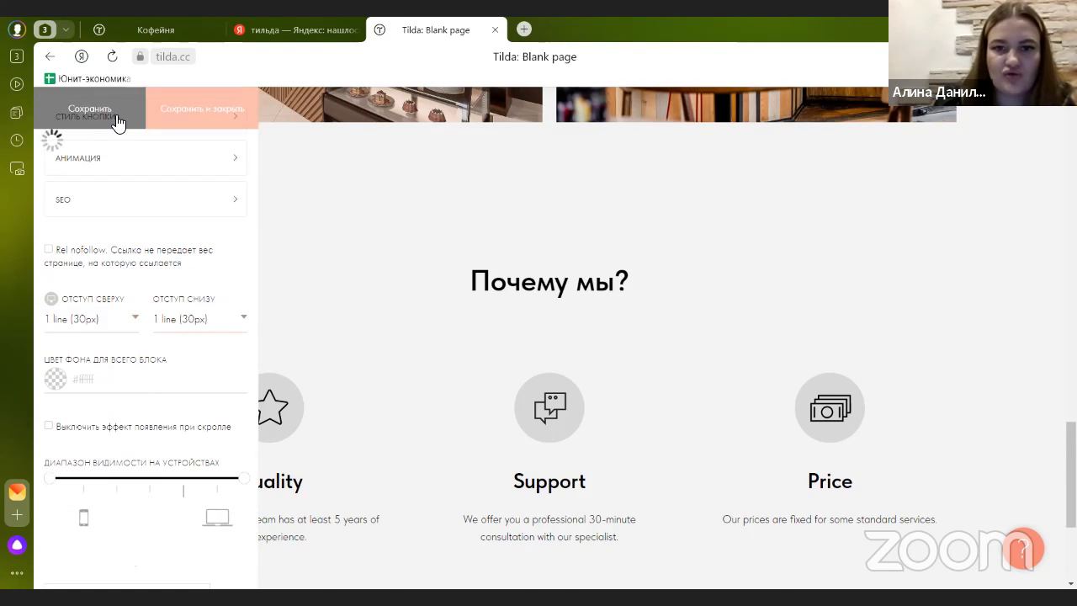
pyautogui.click(167, 33)
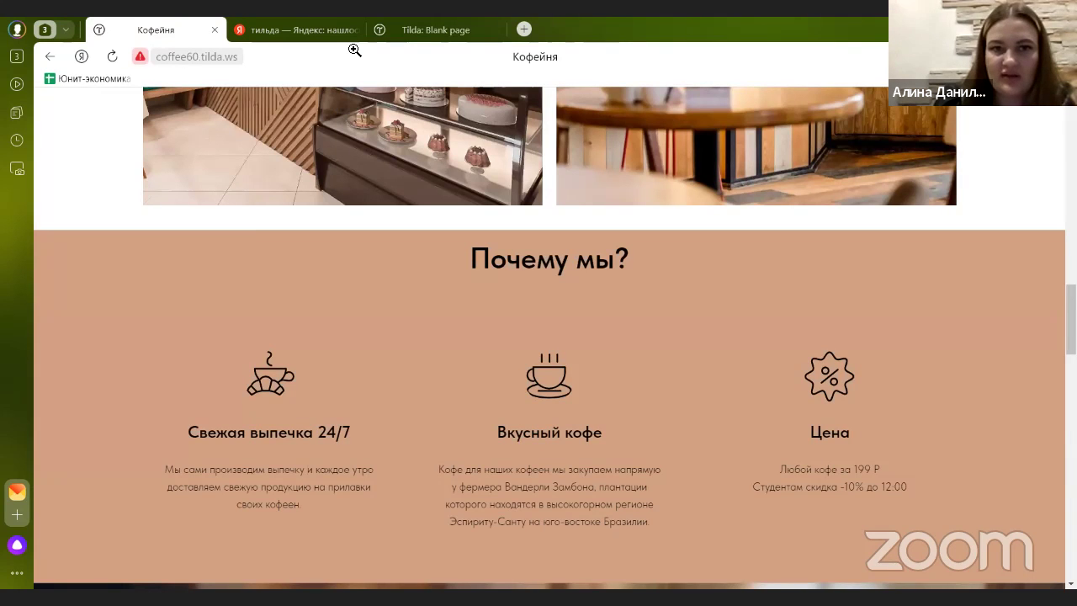
pyautogui.scroll(-2, 252, 302)
pyautogui.scroll(5, 253, 303)
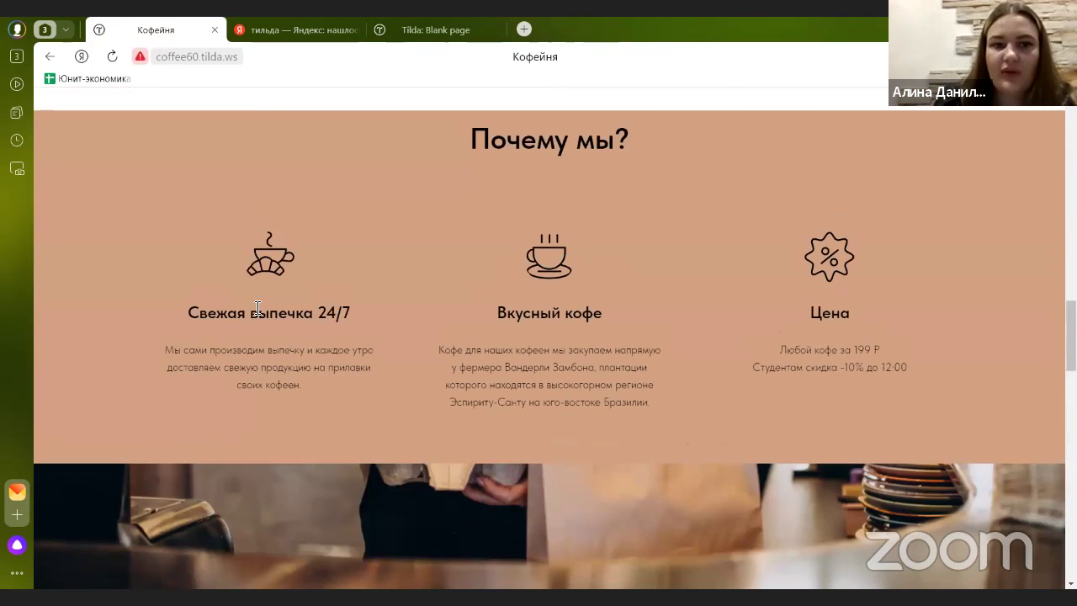
pyautogui.press('Home')
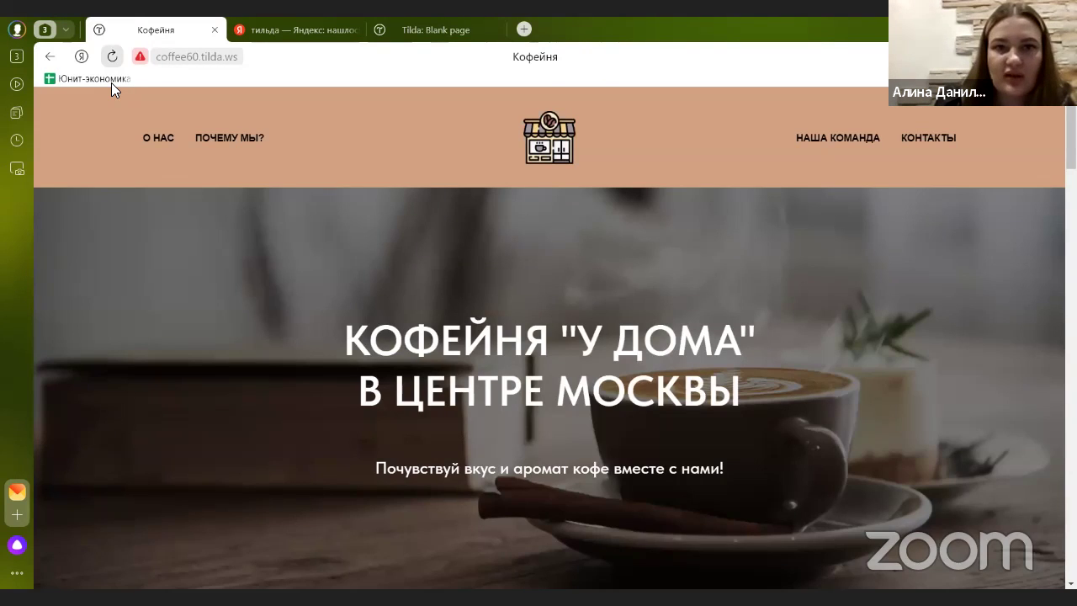
pyautogui.hotkey('ctrl', 'shift', 'Tab')
# - Give the block a beige #c2a28c background and save the settings
pyautogui.scroll(-1, 348, 260)
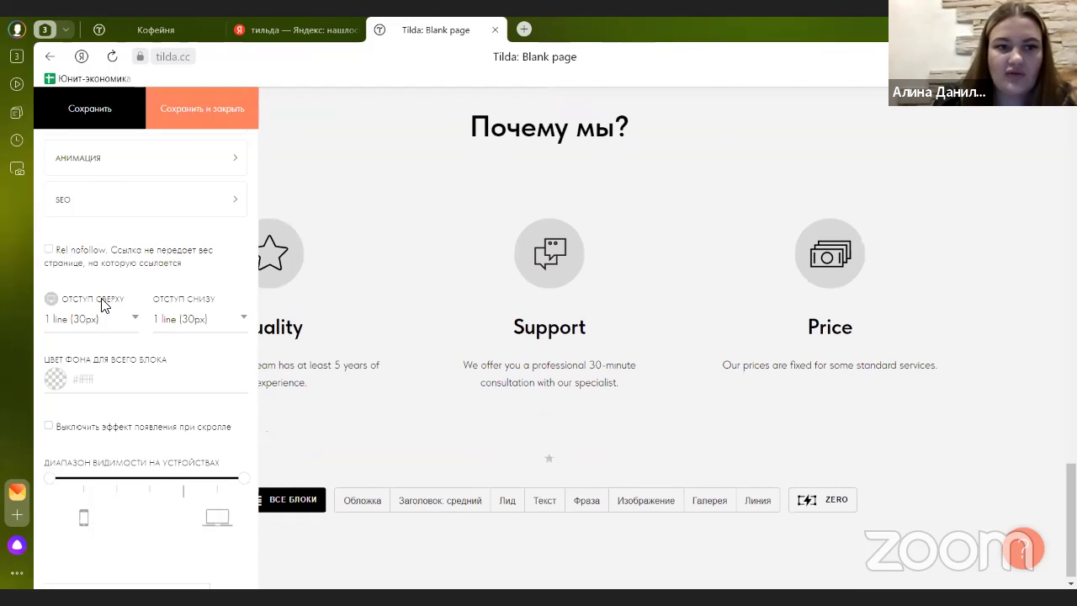
pyautogui.scroll(-1, 101, 303)
pyautogui.scroll(6, 103, 305)
pyautogui.scroll(-6, 107, 311)
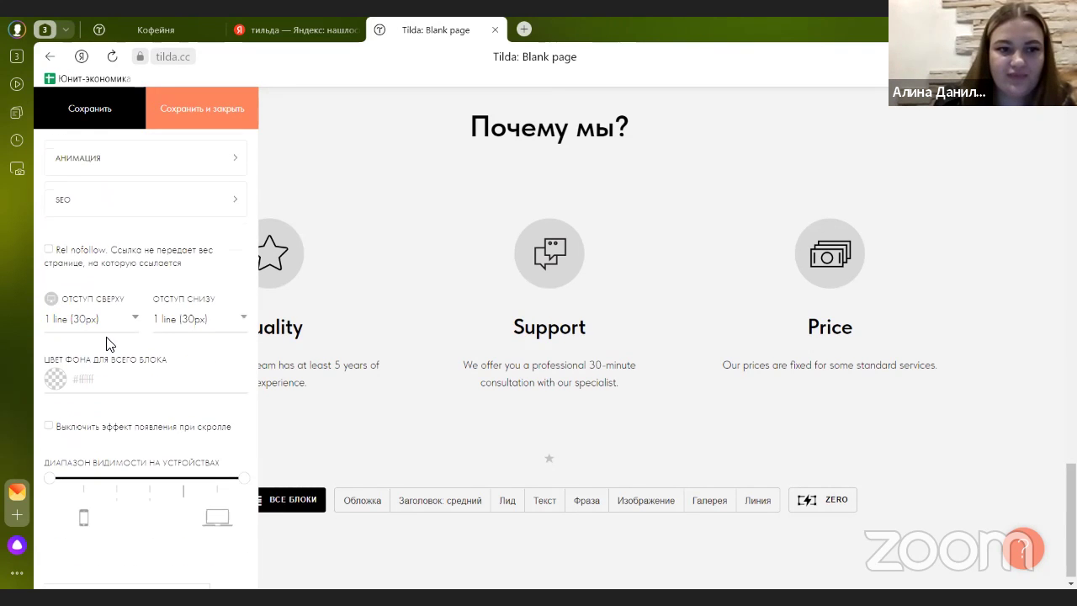
pyautogui.scroll(-1, 106, 343)
pyautogui.click(127, 309)
pyautogui.click(106, 338)
pyautogui.moveTo(52, 336); pyautogui.dragTo(75, 350)
pyautogui.click(69, 108)
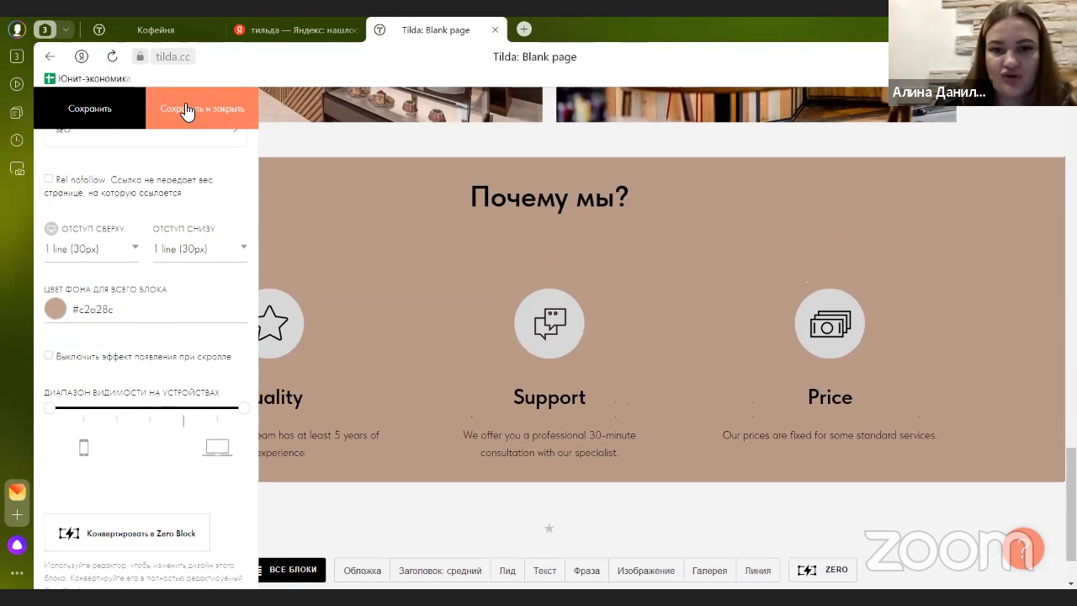
pyautogui.click(186, 112)
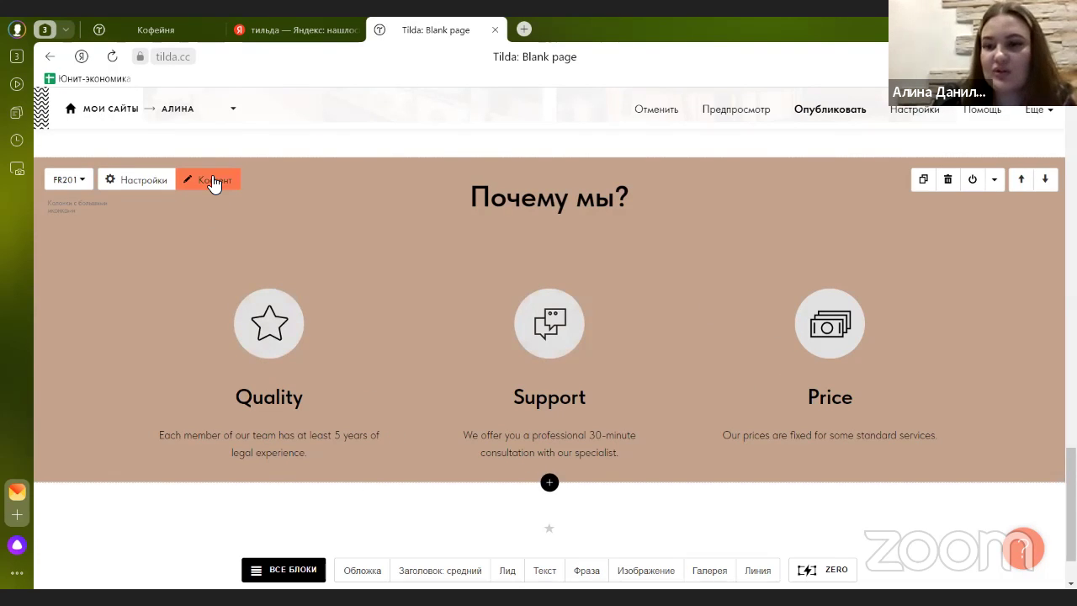
# - Copy the 'Свежая выпечка 24/7' card text from the published coffee site
pyautogui.click(212, 181)
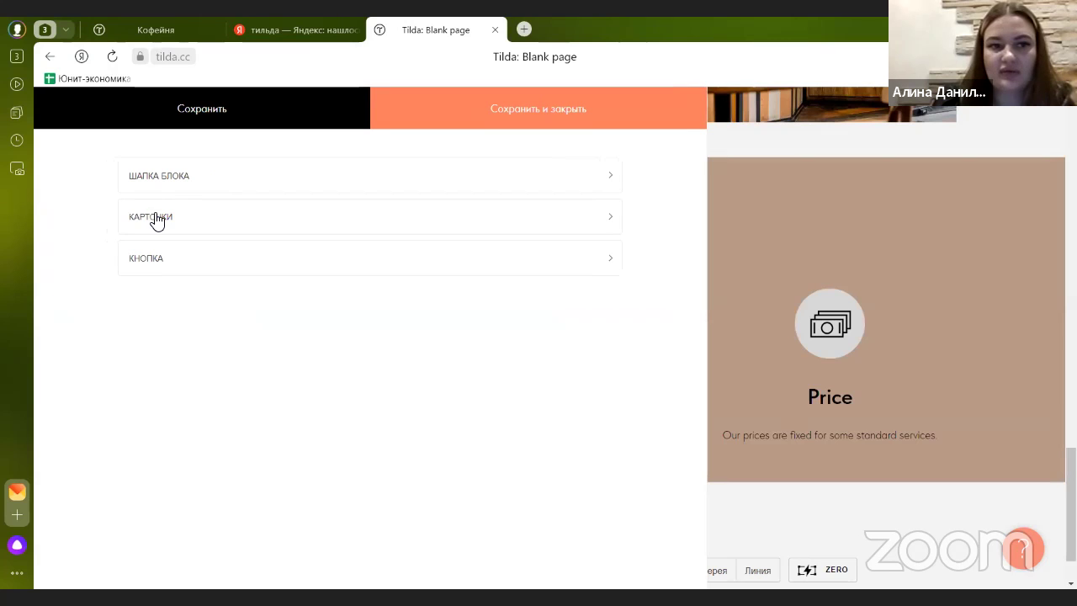
pyautogui.click(155, 217)
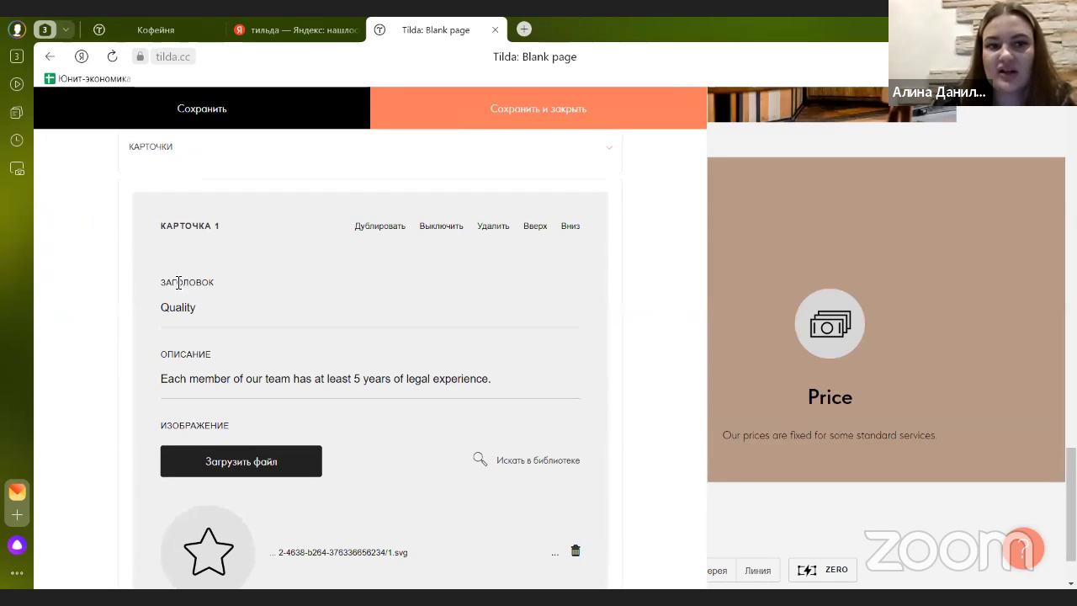
pyautogui.hotkey('ctrl', 'Tab')
pyautogui.scroll(-15, 294, 252)
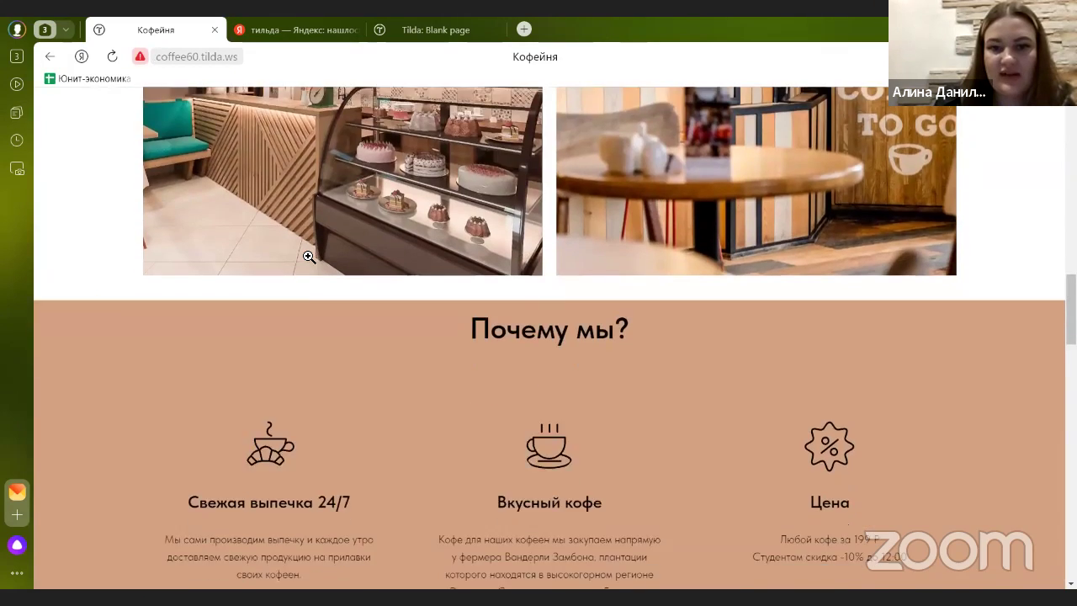
pyautogui.scroll(-2, 309, 256)
pyautogui.tripleClick(336, 364)
pyautogui.hotkey('ctrl', 'c')
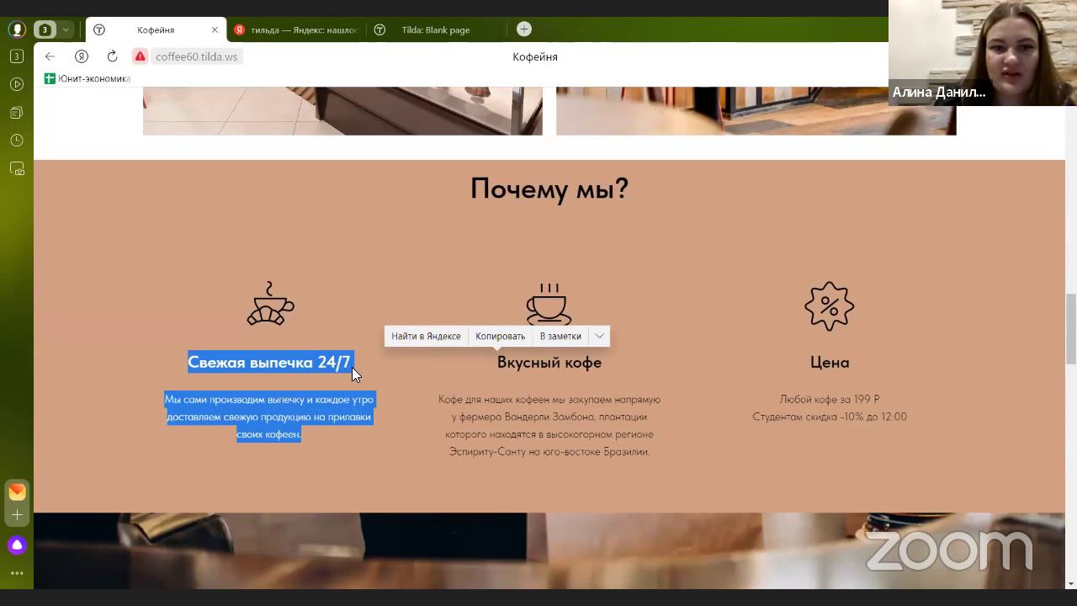
pyautogui.click(492, 334)
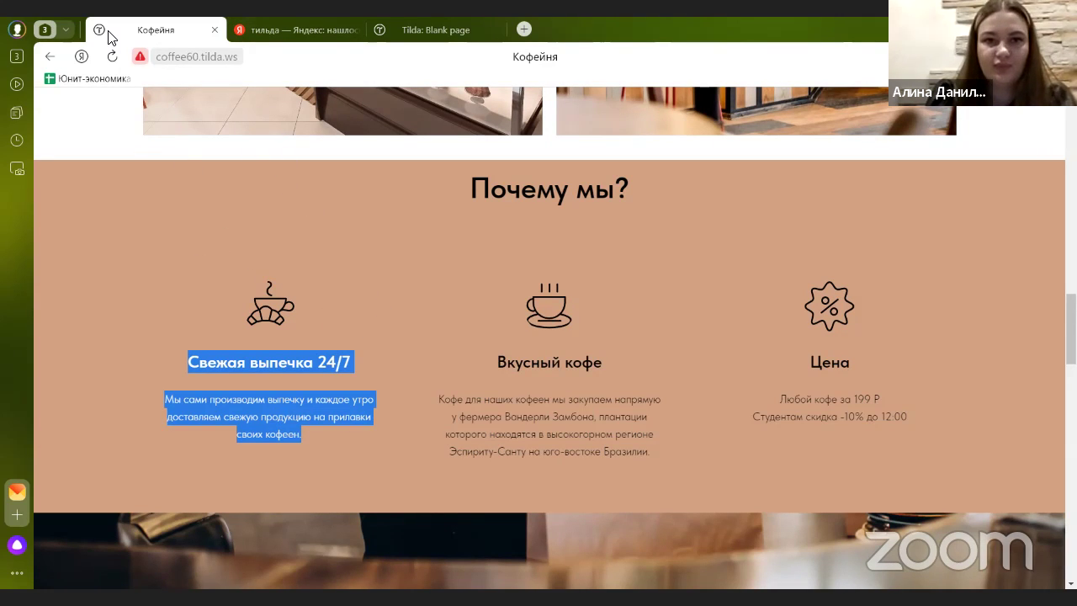
pyautogui.hotkey('ctrl', 'shift', 'Tab')
# - Replace the first card's 'Quality' title with an unbulleted 'Свежая выпечка 24/7'
pyautogui.moveTo(222, 295); pyautogui.dragTo(113, 306)
pyautogui.hotkey('ctrl', 'v')
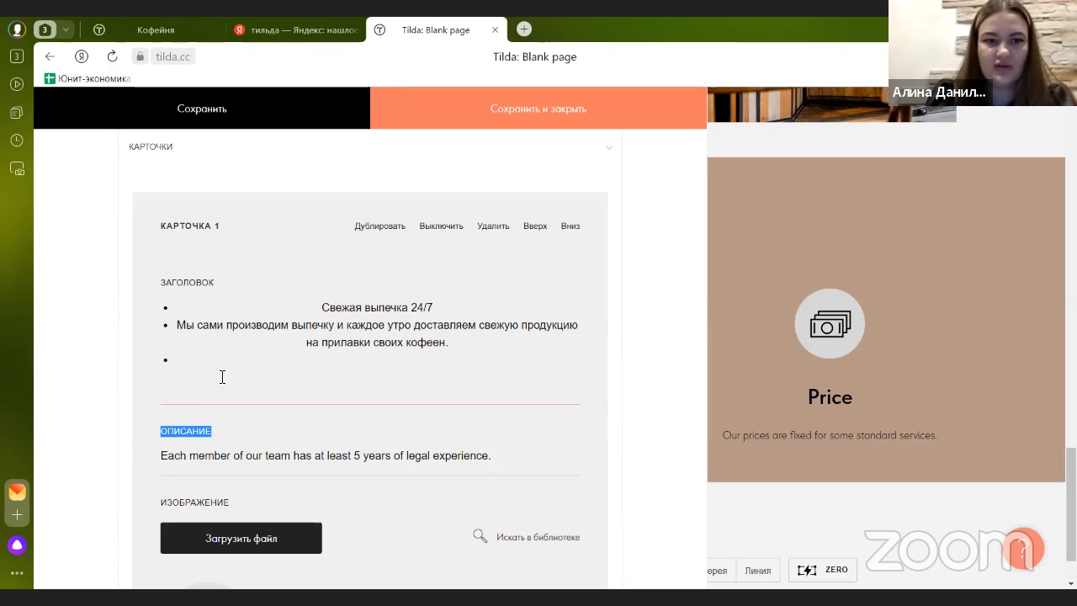
pyautogui.moveTo(160, 361); pyautogui.dragTo(116, 331)
pyautogui.hotkey('ctrl', 'c')
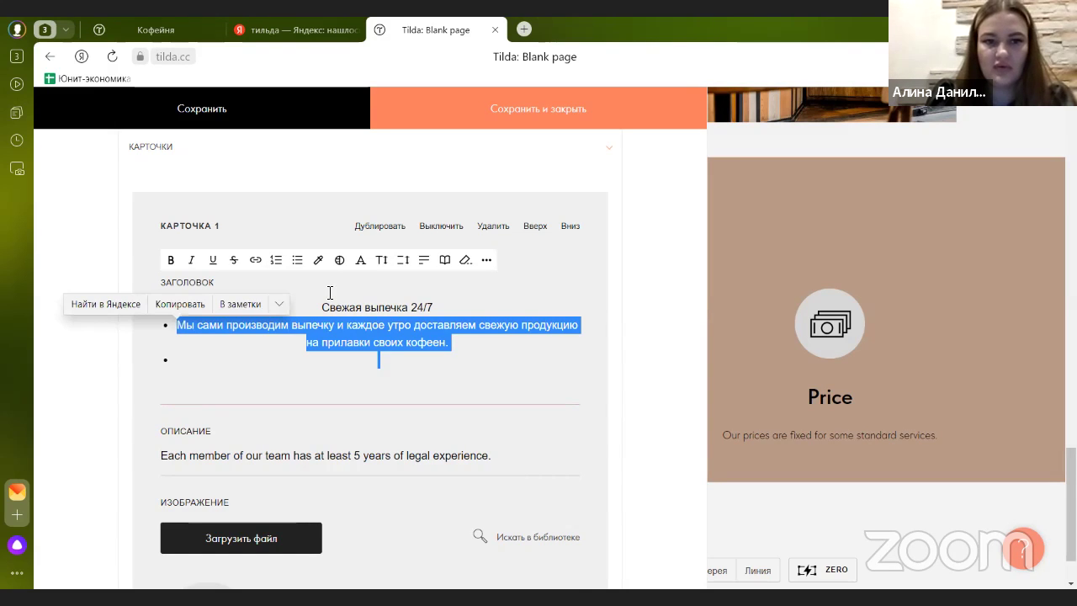
pyautogui.press('BackSpace')
pyautogui.press('BackSpace')
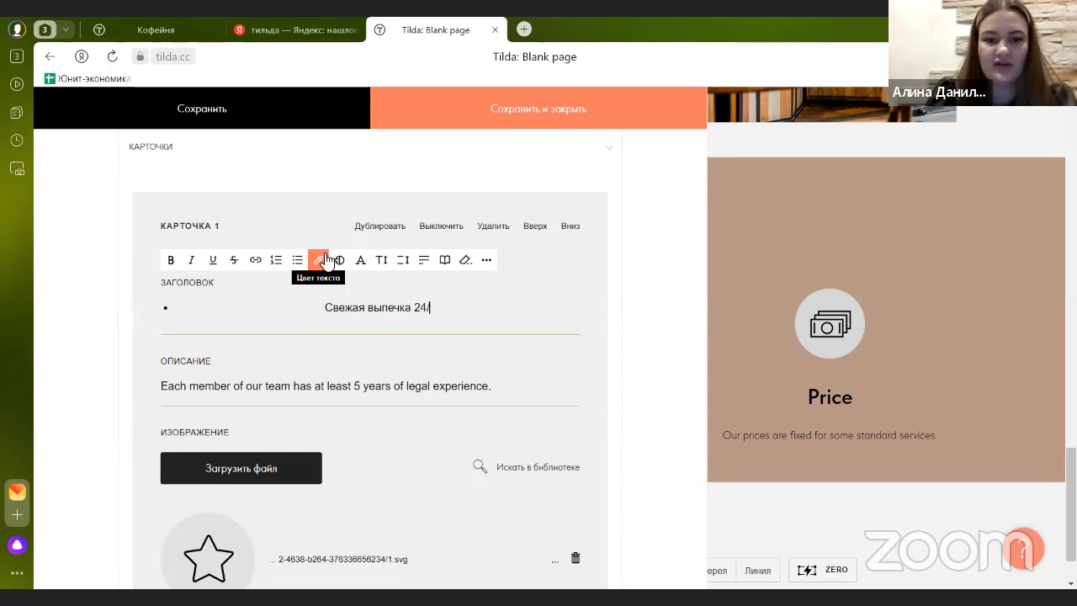
pyautogui.write('7')
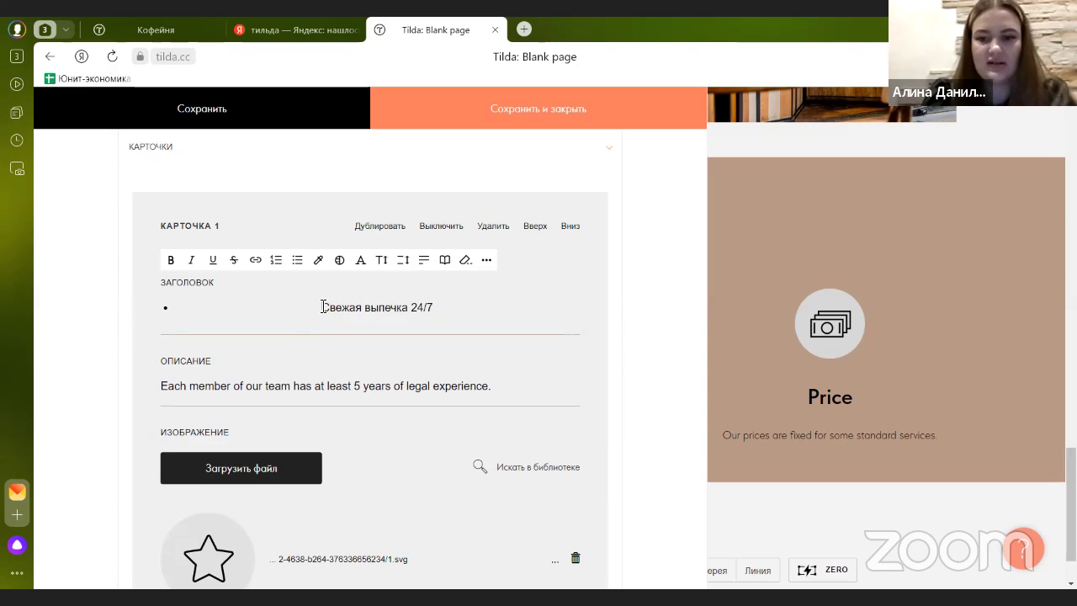
pyautogui.press('BackSpace')
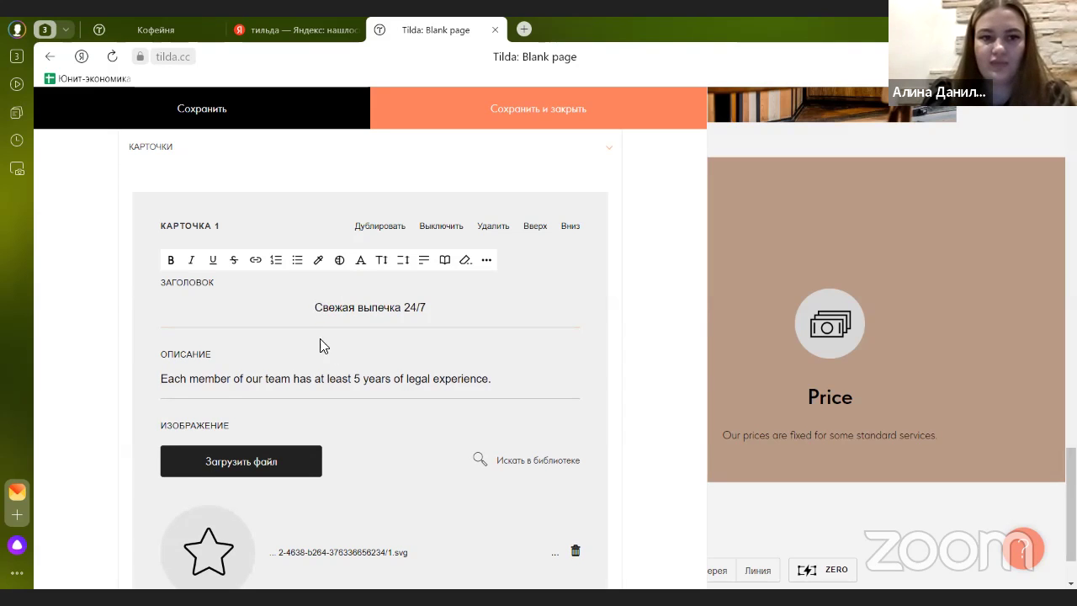
# - Replace the English description with the unbulleted Russian fresh-baking text and save
pyautogui.click(250, 372)
pyautogui.moveTo(498, 384); pyautogui.dragTo(129, 392)
pyautogui.hotkey('ctrl', 'v')
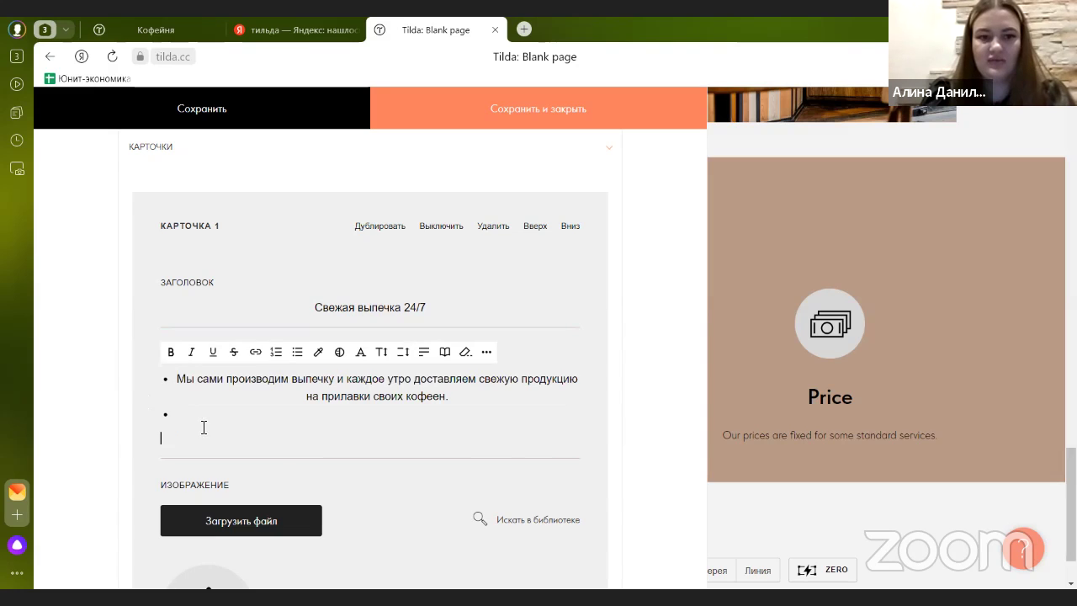
pyautogui.moveTo(297, 438); pyautogui.dragTo(135, 409)
pyautogui.click(189, 414)
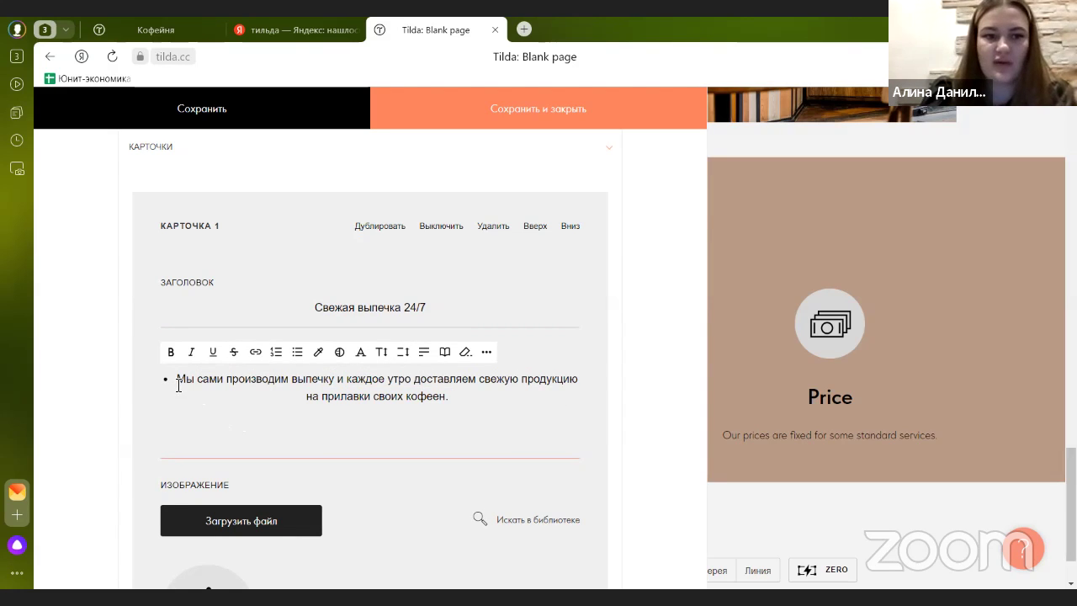
pyautogui.click(178, 380)
pyautogui.press('BackSpace')
pyautogui.press('BackSpace')
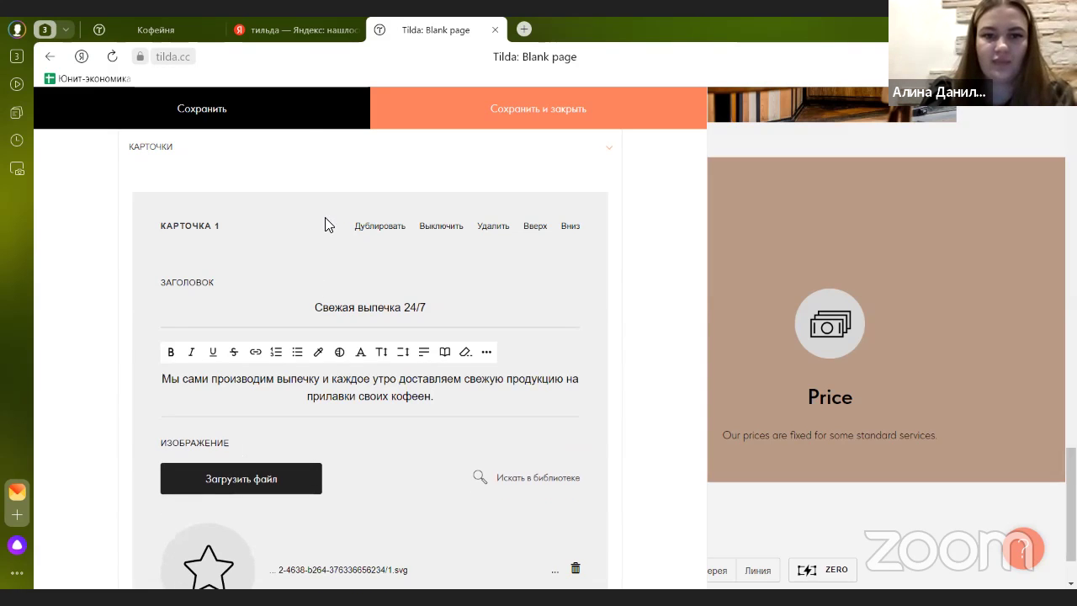
pyautogui.click(297, 125)
pyautogui.click(507, 118)
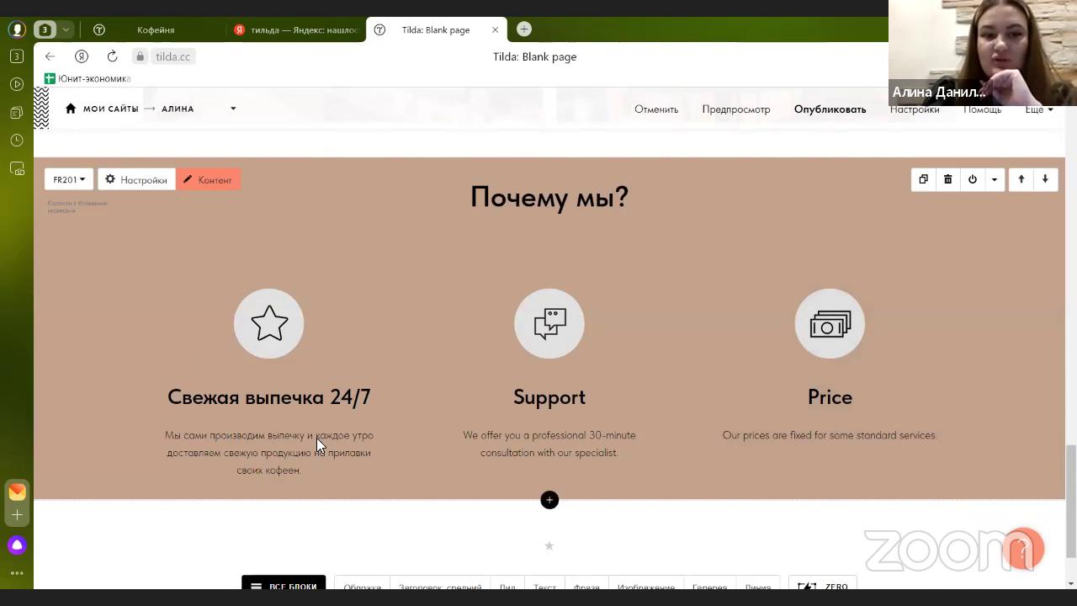
# - Reopen the content editor with Карточка 1's fields and image section showing
pyautogui.click(234, 180)
pyautogui.click(192, 227)
pyautogui.scroll(-2, 192, 229)
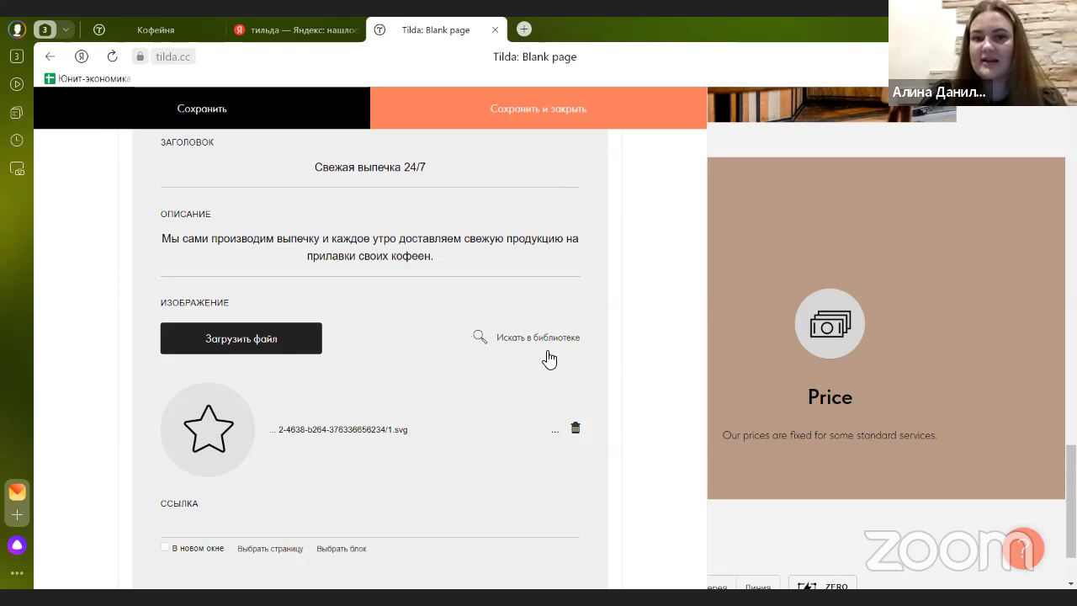
# - Open the image library for Карточка 1 and browse the available images
pyautogui.click(509, 341)
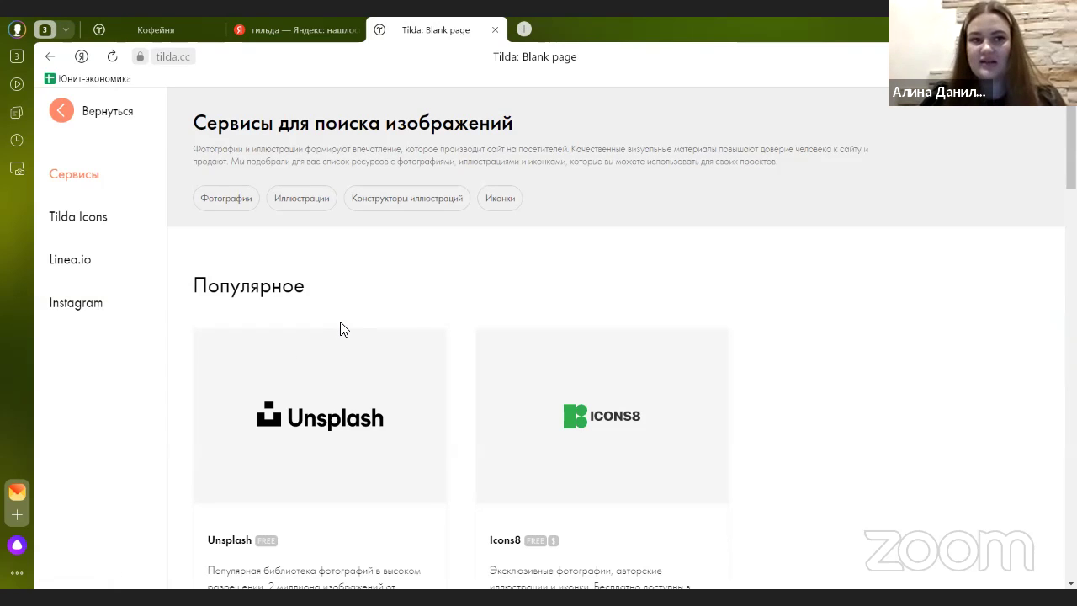
pyautogui.scroll(-2, 329, 384)
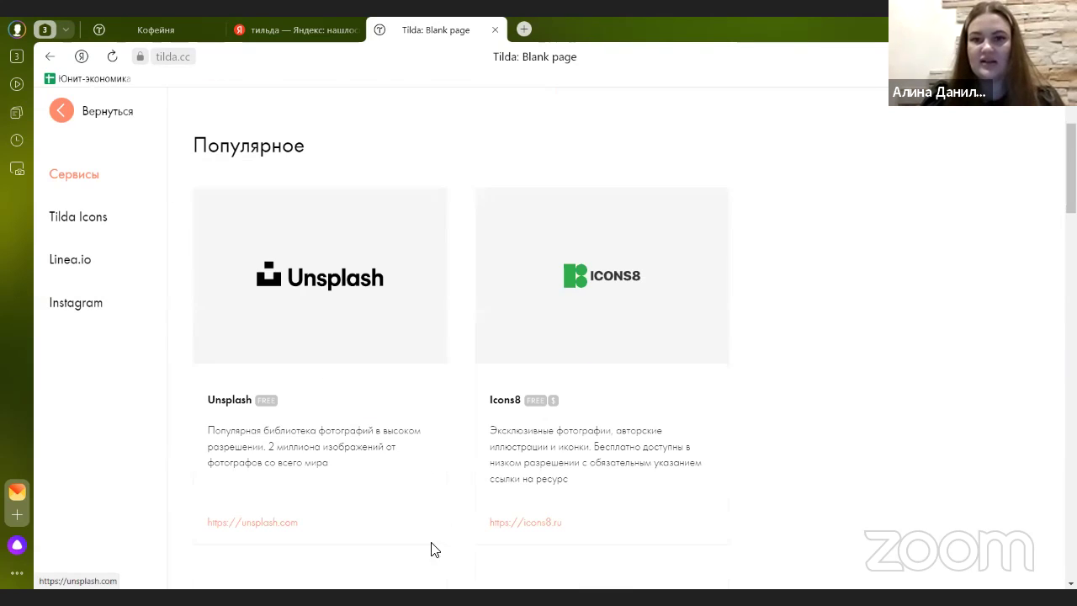
pyautogui.scroll(-5, 594, 387)
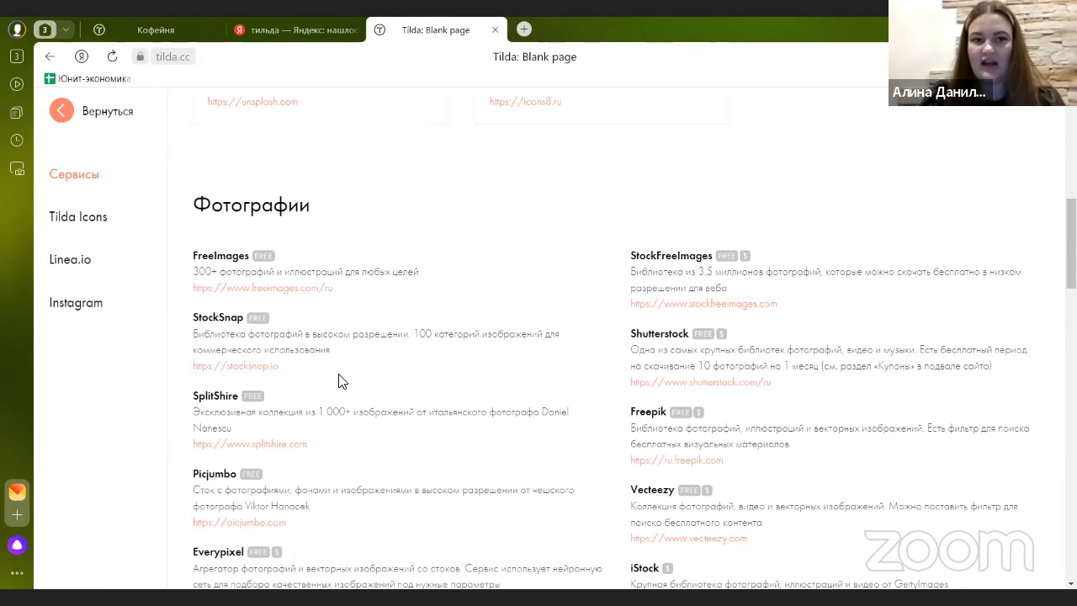
pyautogui.scroll(-6, 341, 379)
pyautogui.scroll(-9, 340, 309)
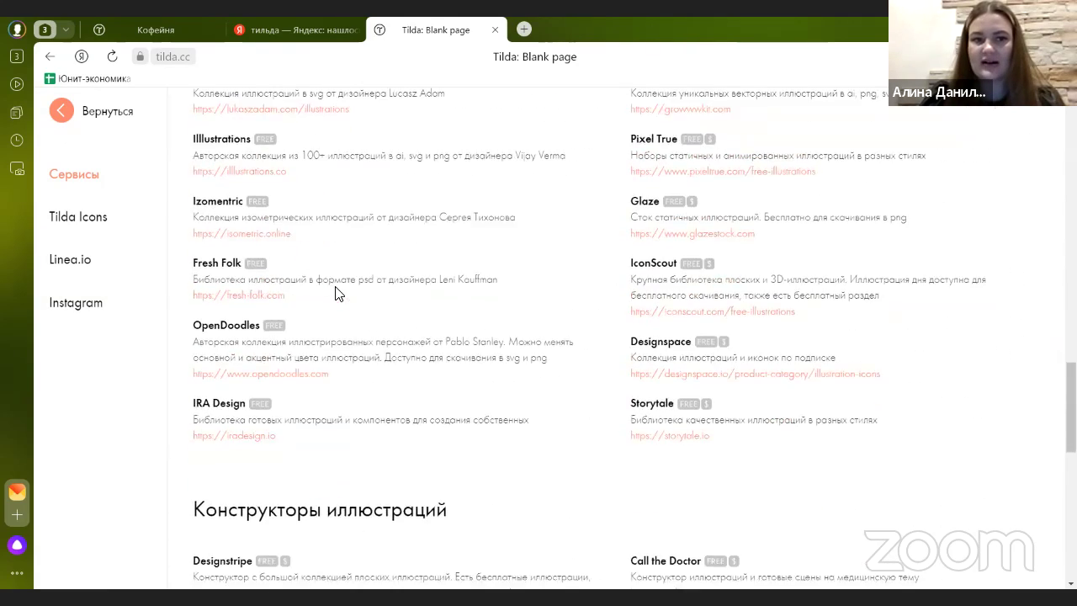
pyautogui.scroll(-4, 286, 320)
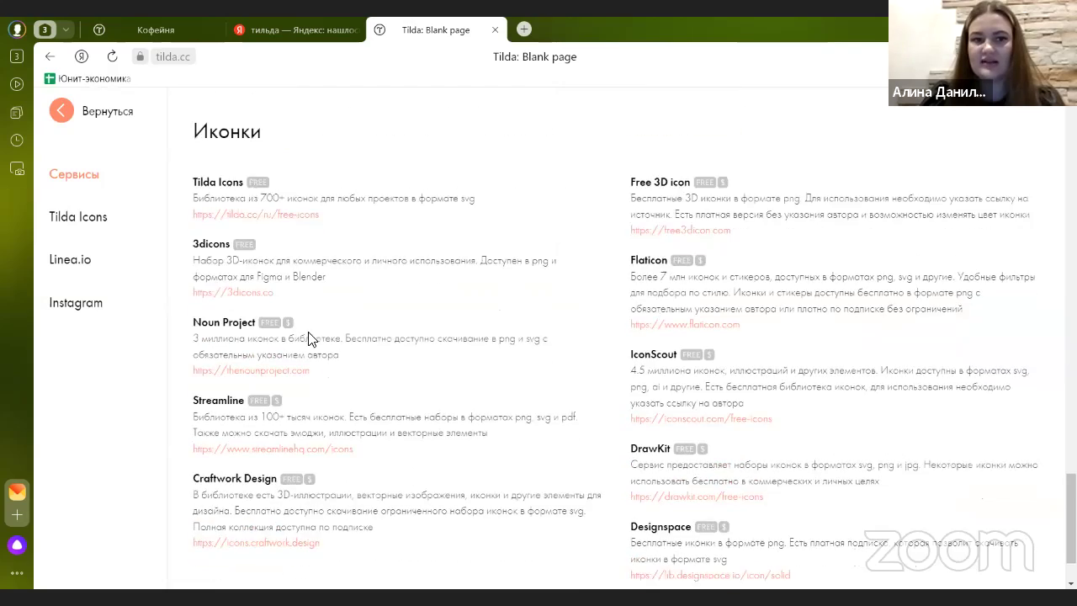
pyautogui.scroll(5, 253, 328)
pyautogui.scroll(15, 253, 328)
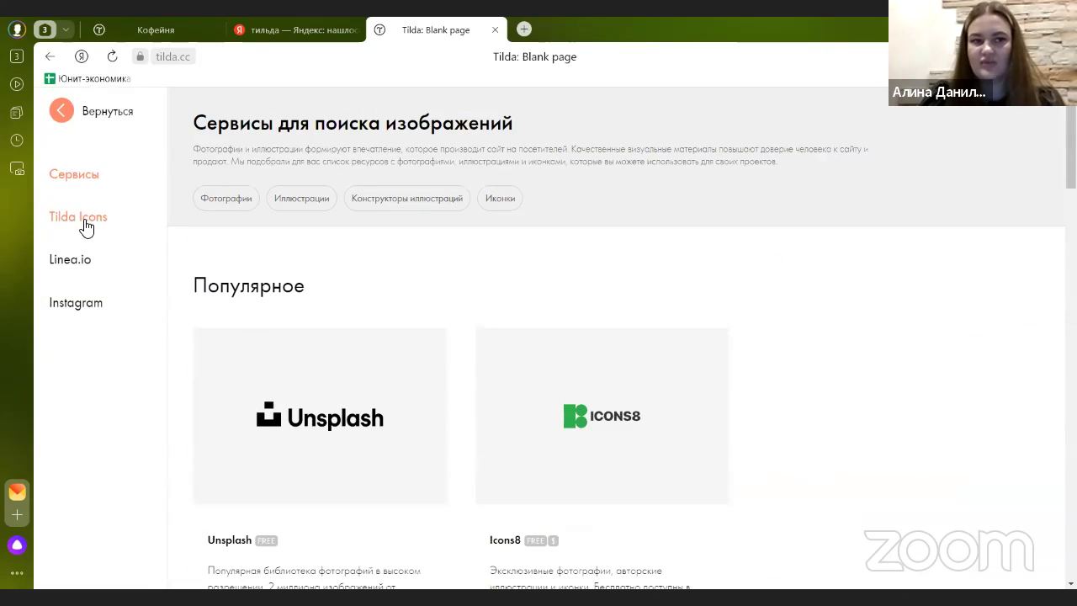
# - Search Tilda Icons for 'кофе' and pick the coffee-cup-and-croissant icon
pyautogui.click(78, 219)
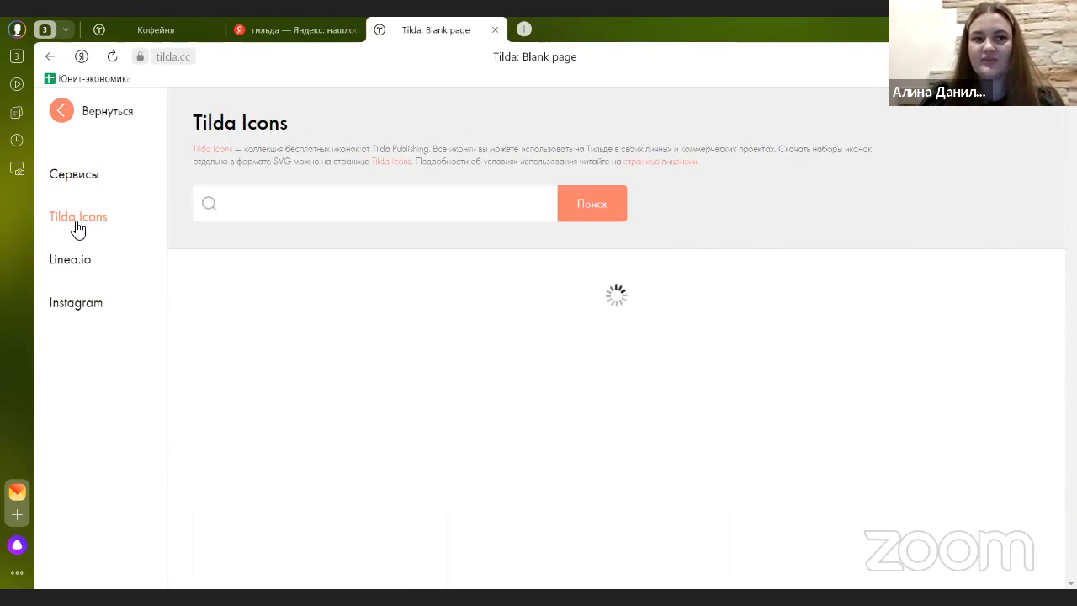
pyautogui.click(287, 214)
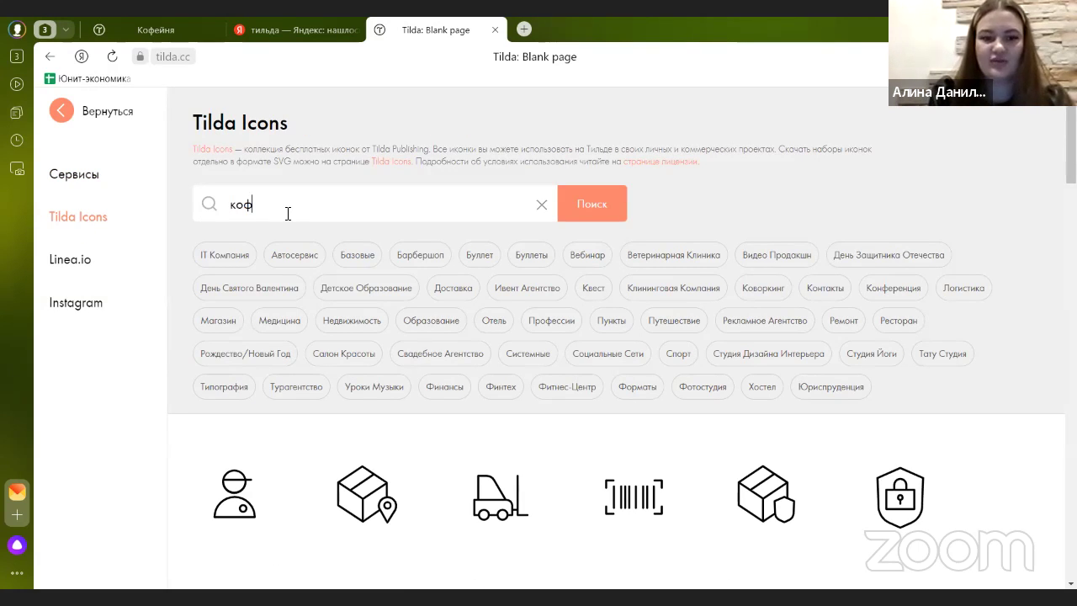
pyautogui.press('Return')
pyautogui.scroll(-1, 312, 325)
pyautogui.scroll(1, 340, 322)
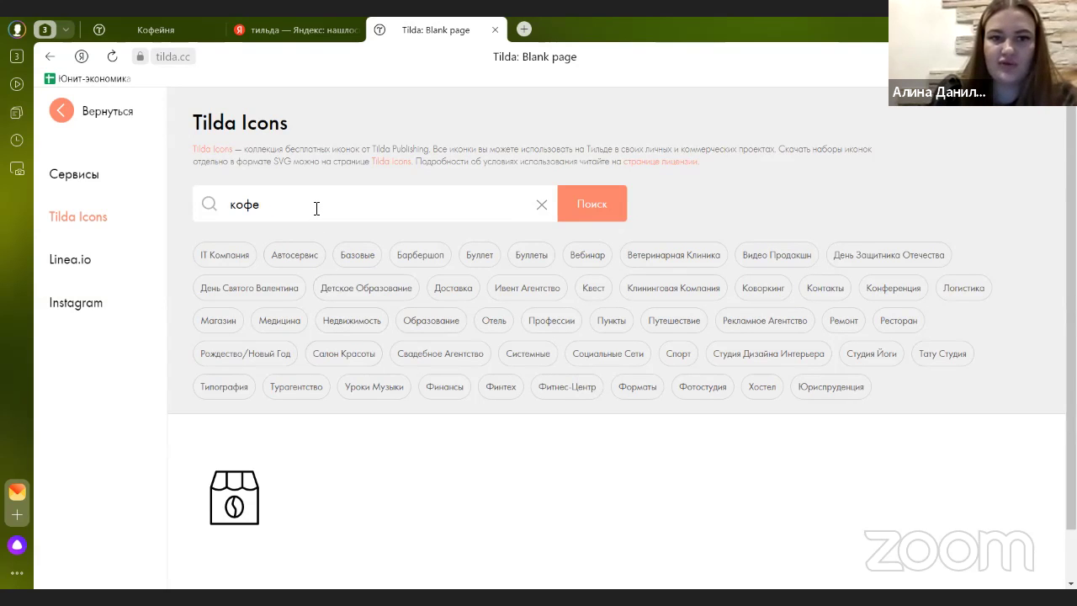
pyautogui.press('Return')
pyautogui.scroll(-3, 316, 208)
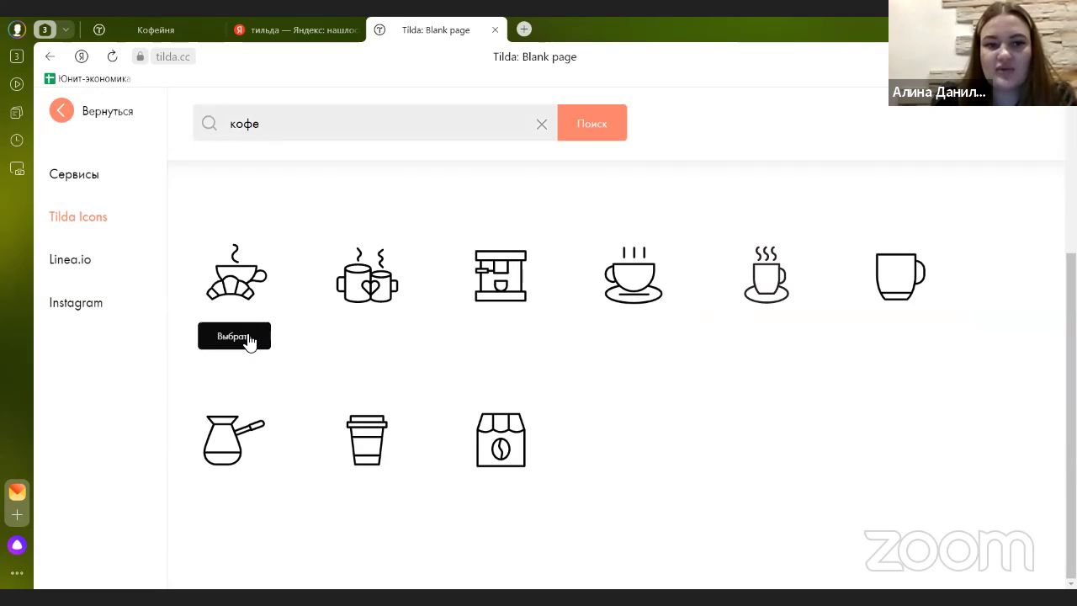
pyautogui.click(255, 340)
pyautogui.scroll(-2, 244, 336)
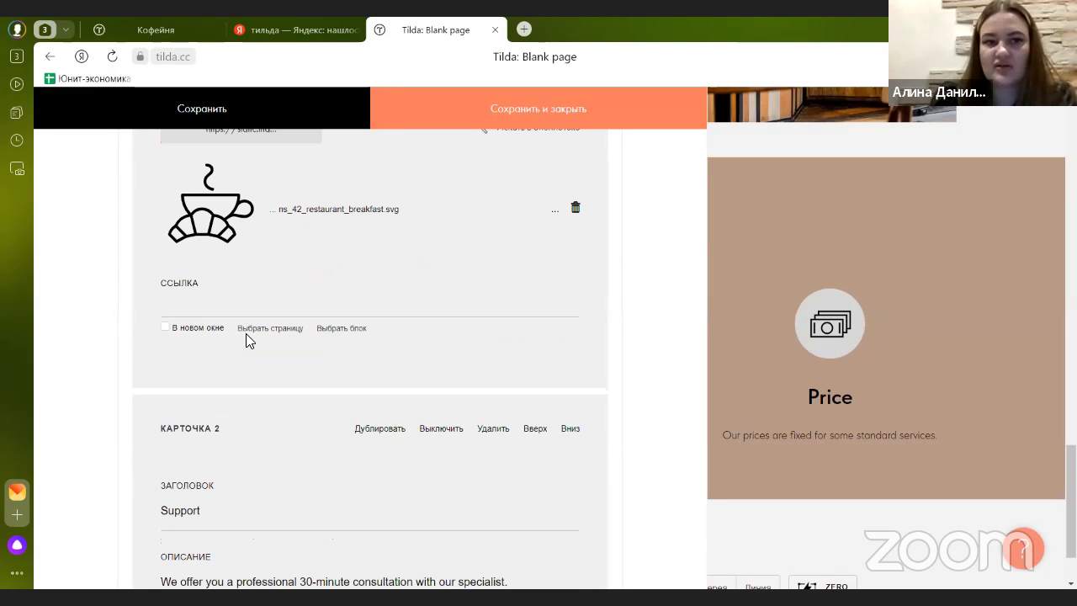
pyautogui.scroll(-1, 245, 333)
pyautogui.scroll(6, 246, 333)
# - Paste the published site's direct-from-Brazilian-farm paragraph into the second card's description
pyautogui.scroll(-8, 245, 333)
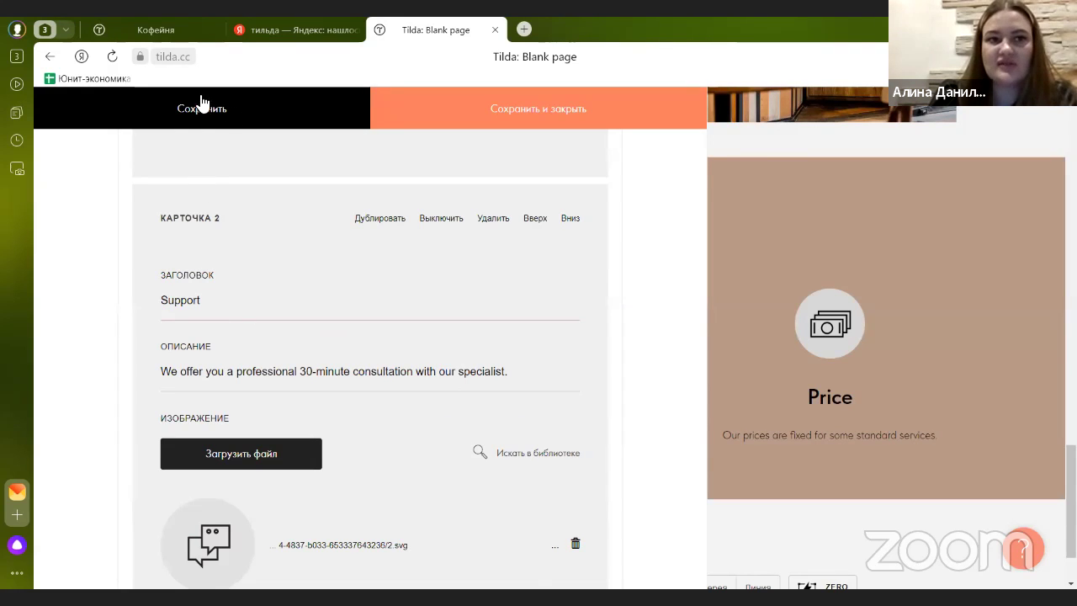
pyautogui.click(198, 34)
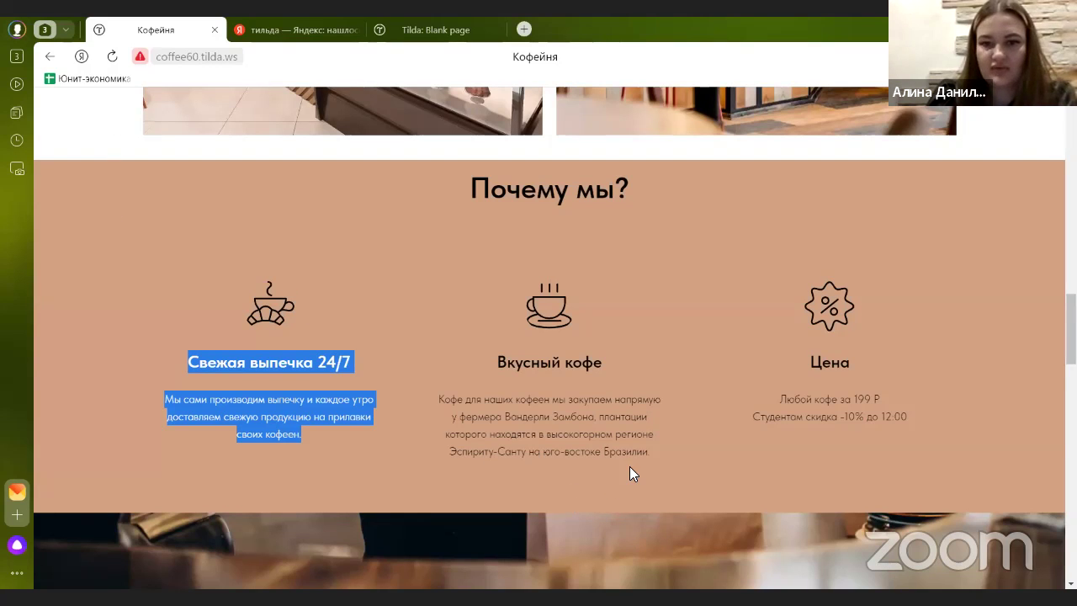
pyautogui.moveTo(650, 454); pyautogui.dragTo(426, 388)
pyautogui.hotkey('ctrl', 'c')
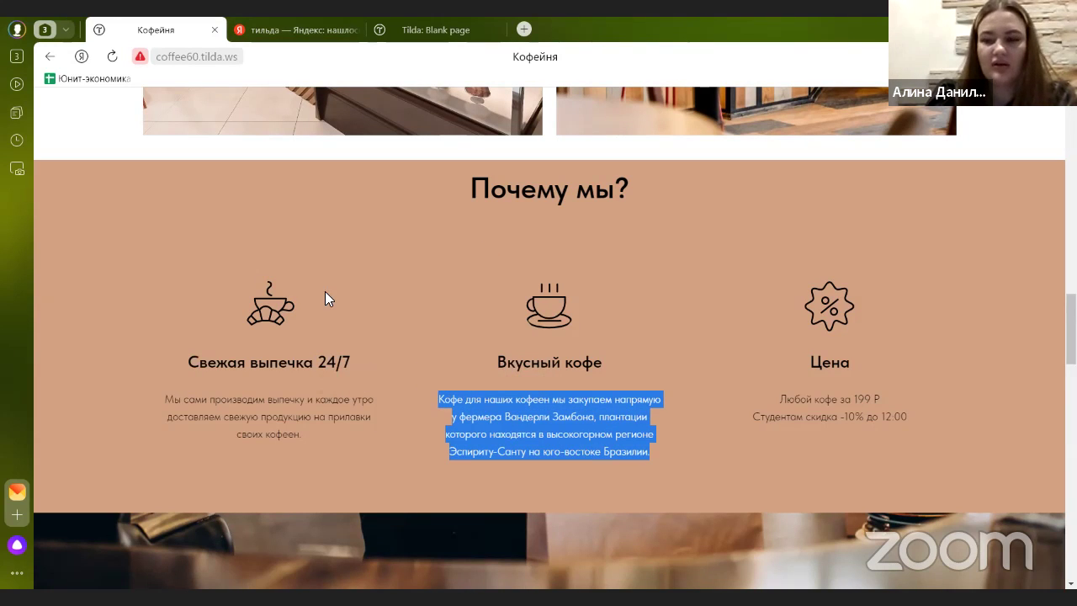
pyautogui.click(425, 30)
pyautogui.scroll(-3, 319, 283)
pyautogui.scroll(2, 298, 283)
pyautogui.keyDown('shift'); pyautogui.click(148, 297); pyautogui.keyUp('shift')
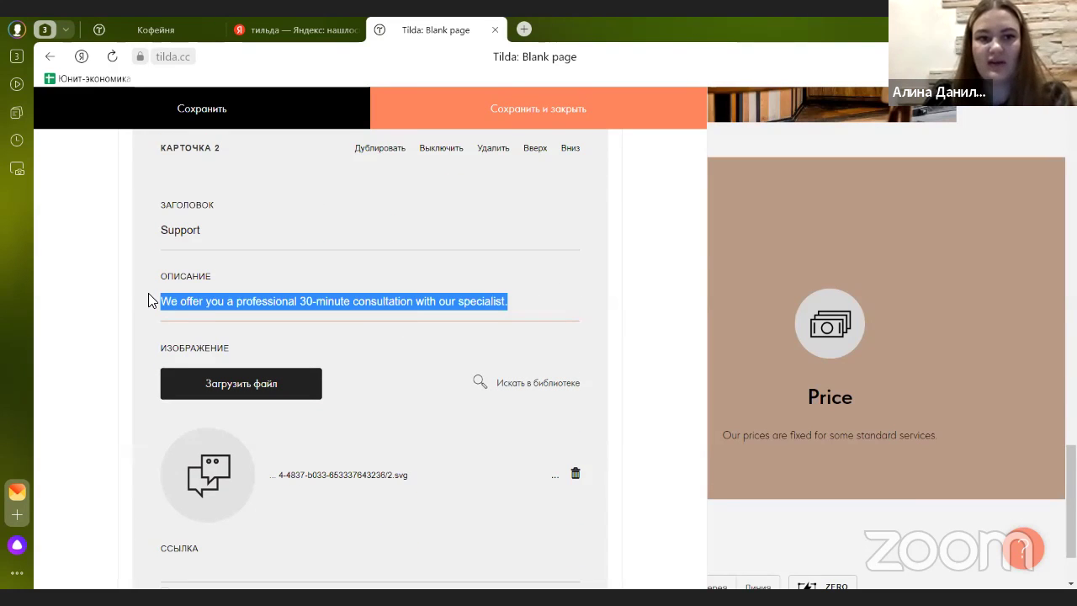
pyautogui.hotkey('ctrl', 'v')
# - Retitle the second card from 'Support' to 'Прямые поставки'
pyautogui.moveTo(200, 229); pyautogui.dragTo(159, 223)
pyautogui.write('S')
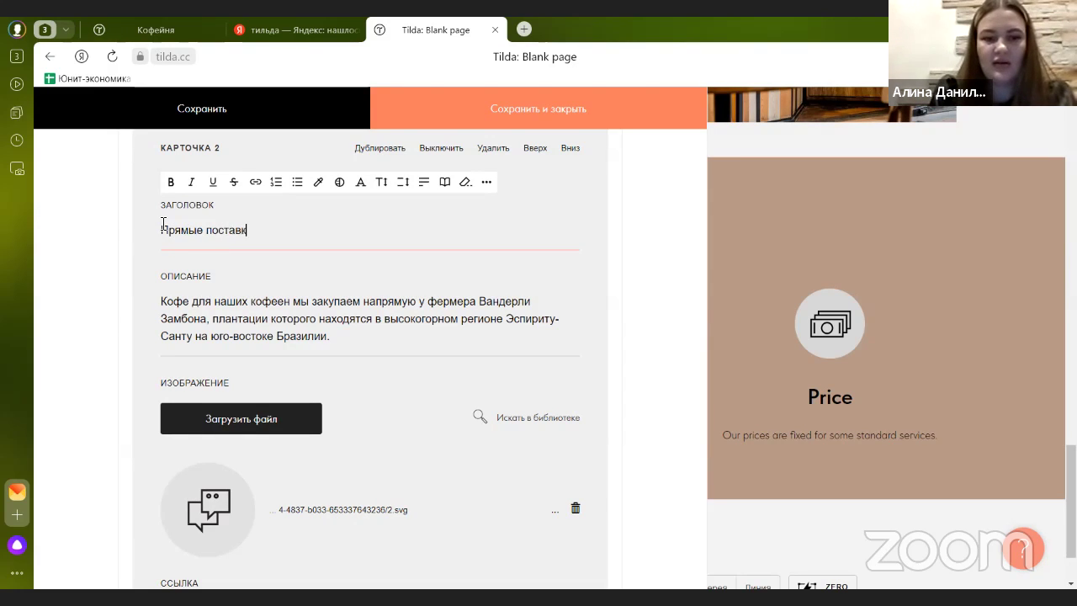
pyautogui.scroll(-1, 240, 324)
pyautogui.scroll(1, 241, 318)
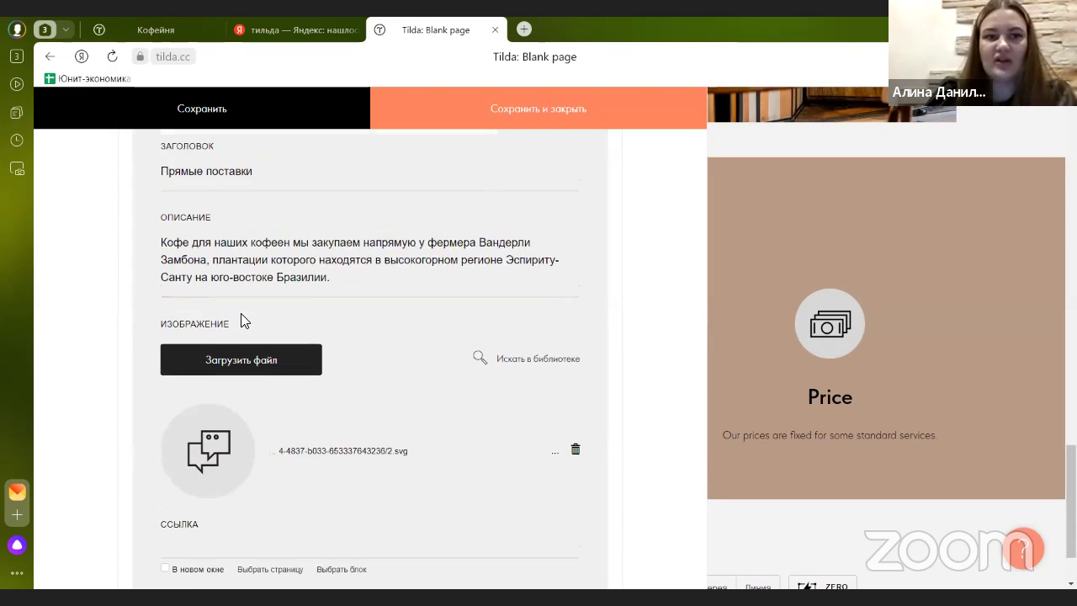
pyautogui.click(210, 30)
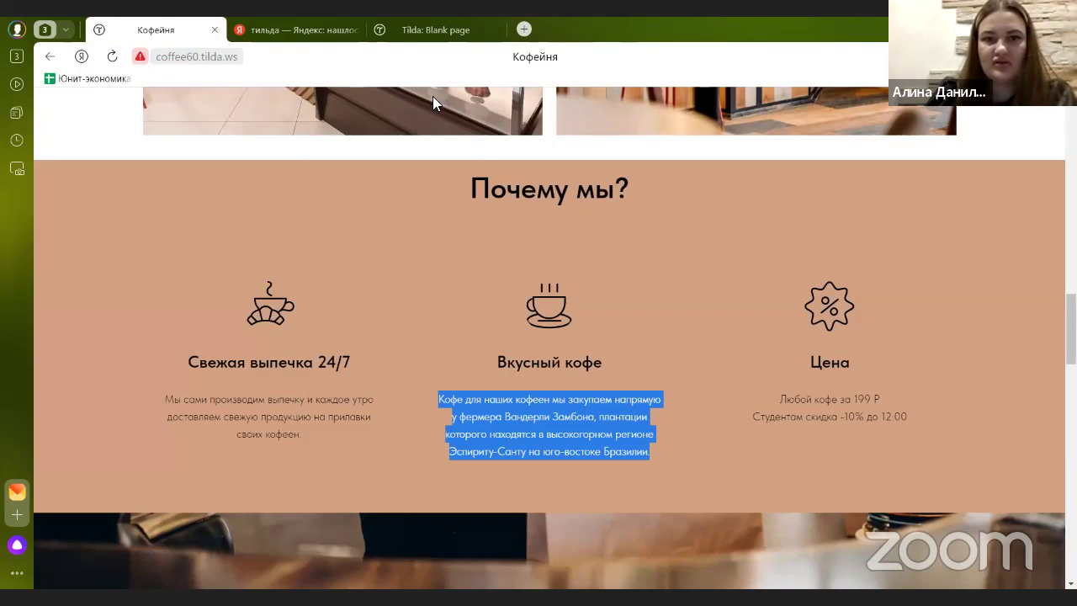
pyautogui.click(392, 33)
pyautogui.scroll(-2, 159, 300)
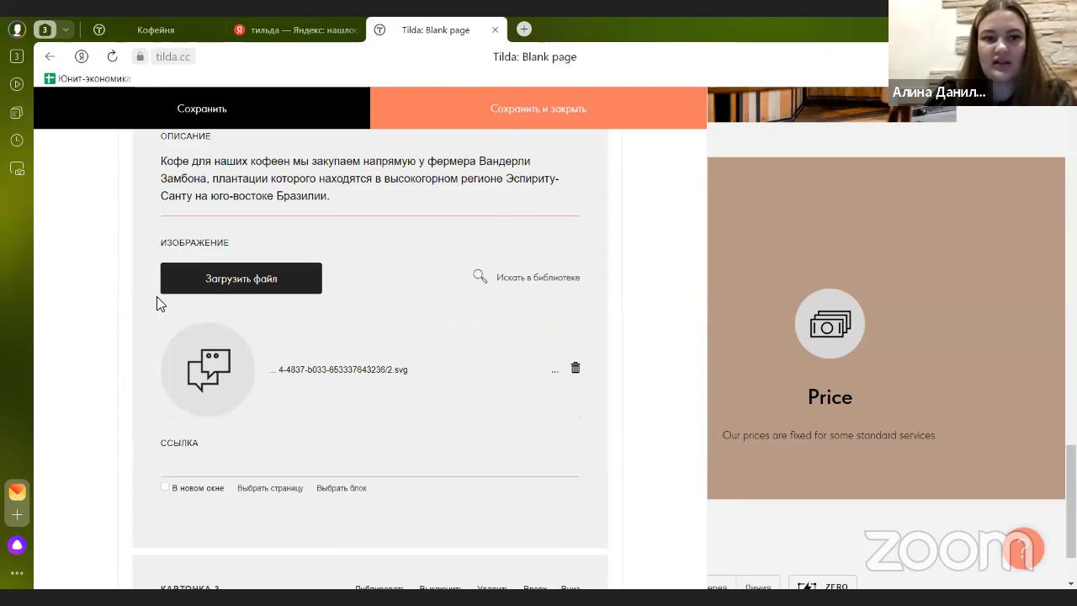
# - Set the second card's image to the cup-on-saucer icon
pyautogui.click(562, 287)
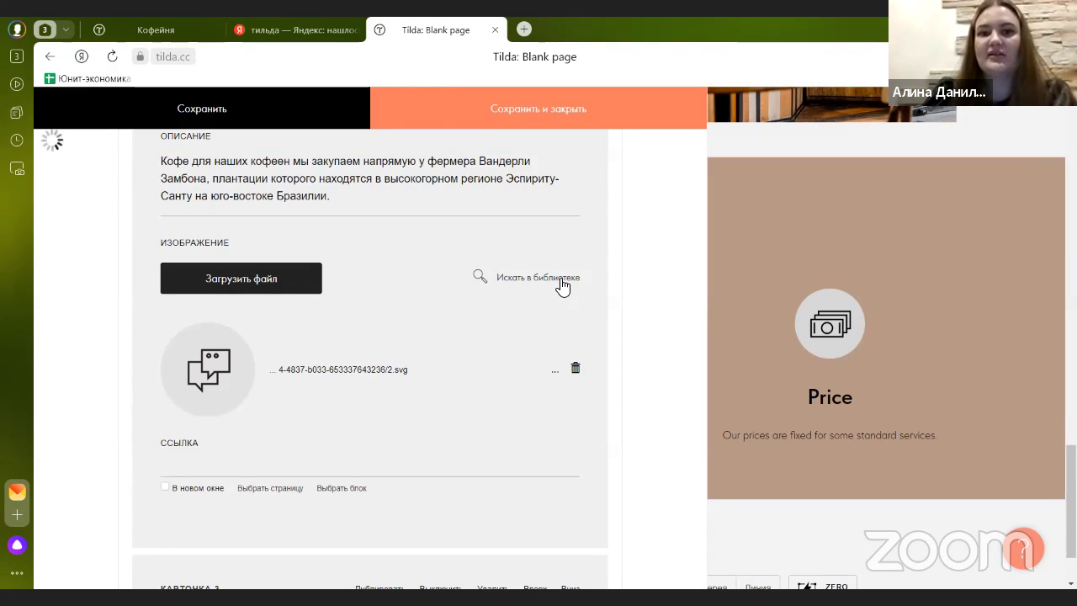
pyautogui.scroll(-1, 471, 340)
pyautogui.scroll(-1, 471, 339)
pyautogui.moveTo(682, 317)
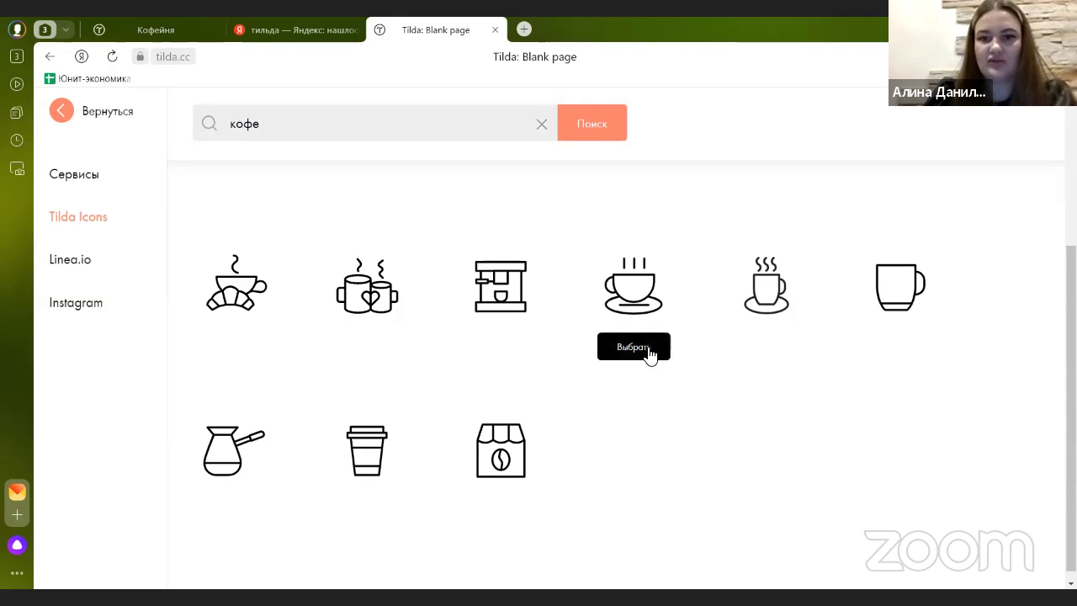
pyautogui.click(650, 353)
pyautogui.scroll(-3, 416, 338)
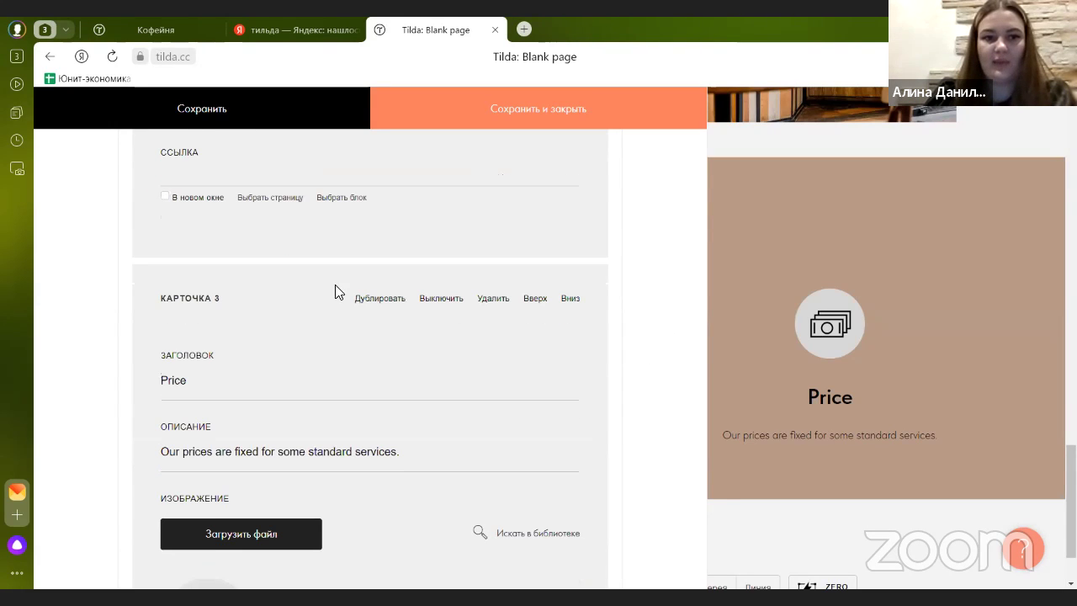
pyautogui.click(150, 34)
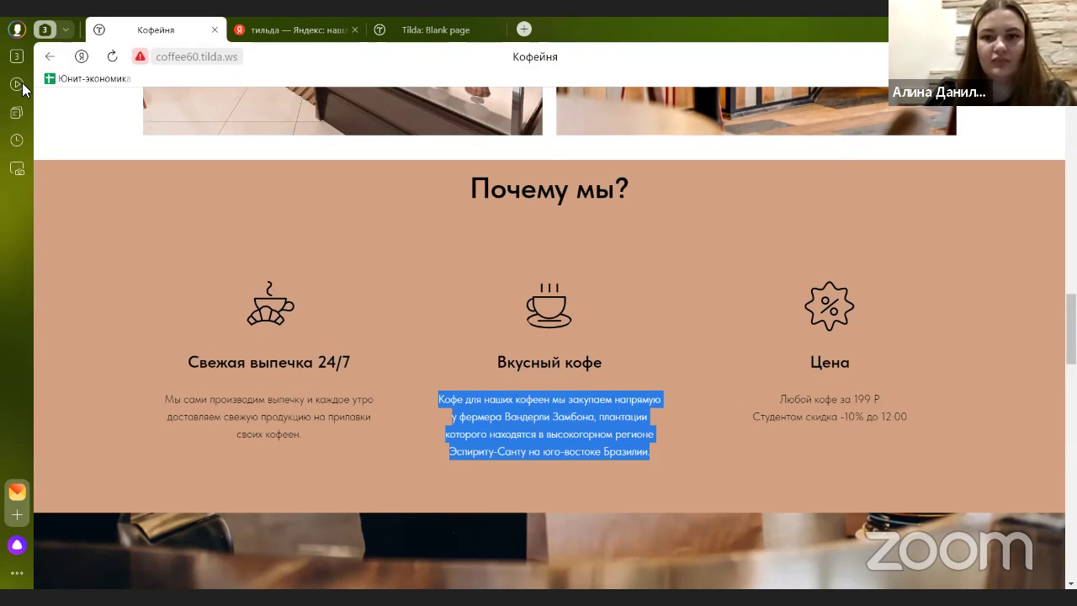
# - Title the third card 'Цена' with 'Любой кофе за 199 ₽' and 'Студентам скидка -10% до 12:00'
pyautogui.click(850, 399)
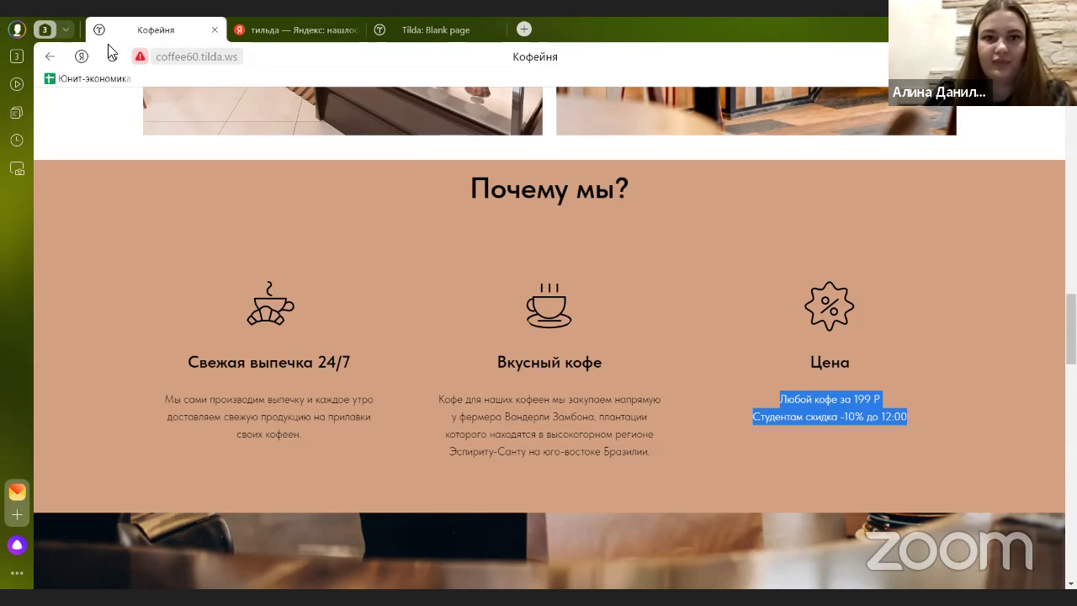
pyautogui.hotkey('ctrl', 'shift', 'Tab')
pyautogui.scroll(-3, 241, 286)
pyautogui.moveTo(399, 242); pyautogui.dragTo(95, 260)
pyautogui.write('Любой кофе за 199 Р Студентам скидка -10% до 12:00')
pyautogui.scroll(2, 206, 289)
pyautogui.moveTo(191, 311); pyautogui.dragTo(136, 309)
pyautogui.write('Цена')
pyautogui.scroll(-3, 148, 315)
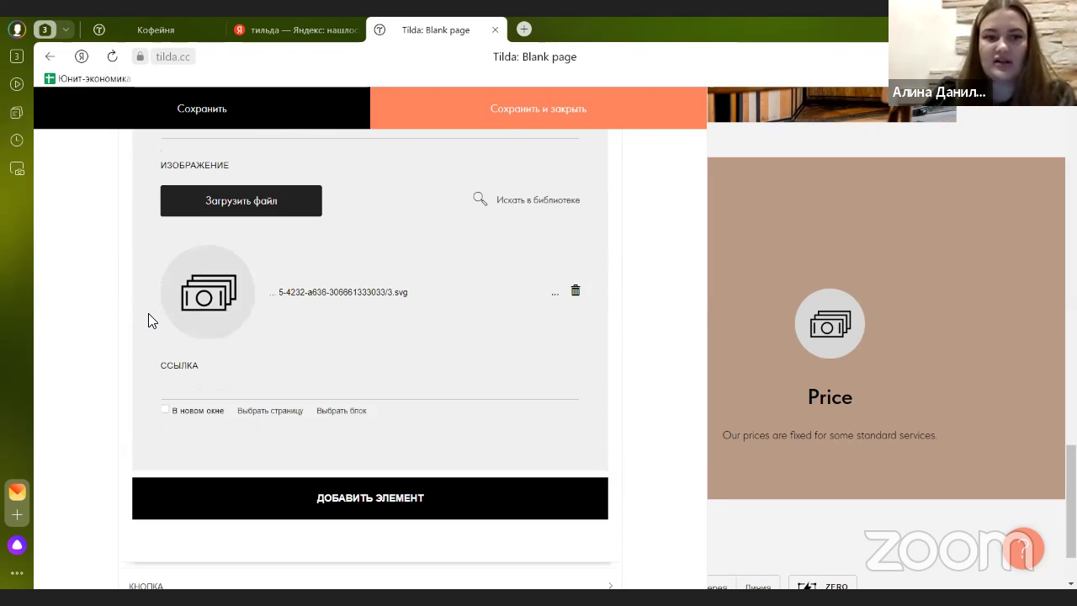
pyautogui.scroll(1, 230, 318)
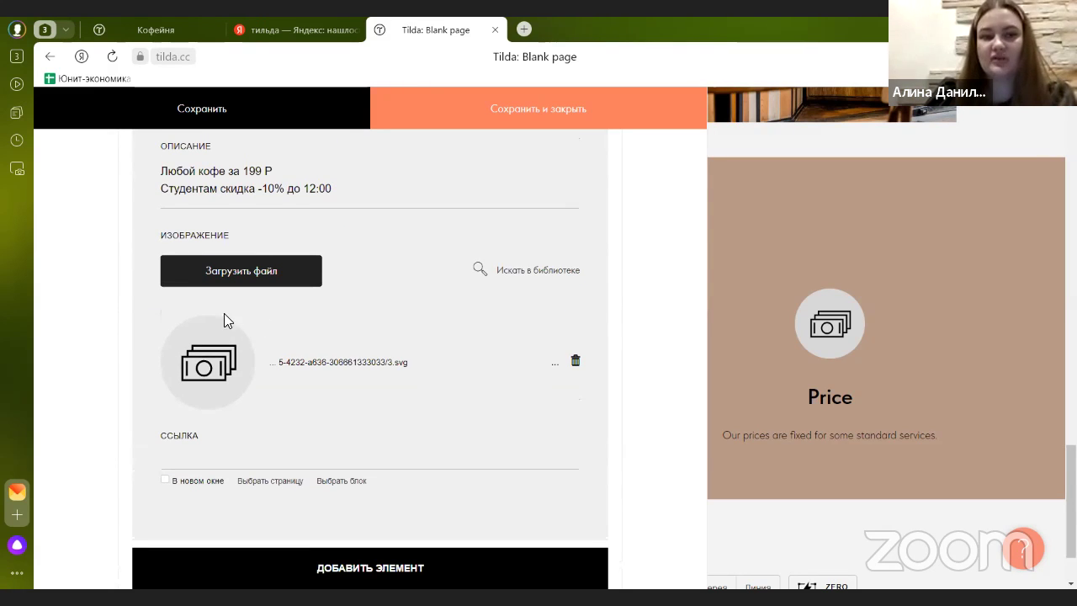
# - Search Tilda Icons for 'скидка', use the percent-badge icon on the third card, and save
pyautogui.click(530, 274)
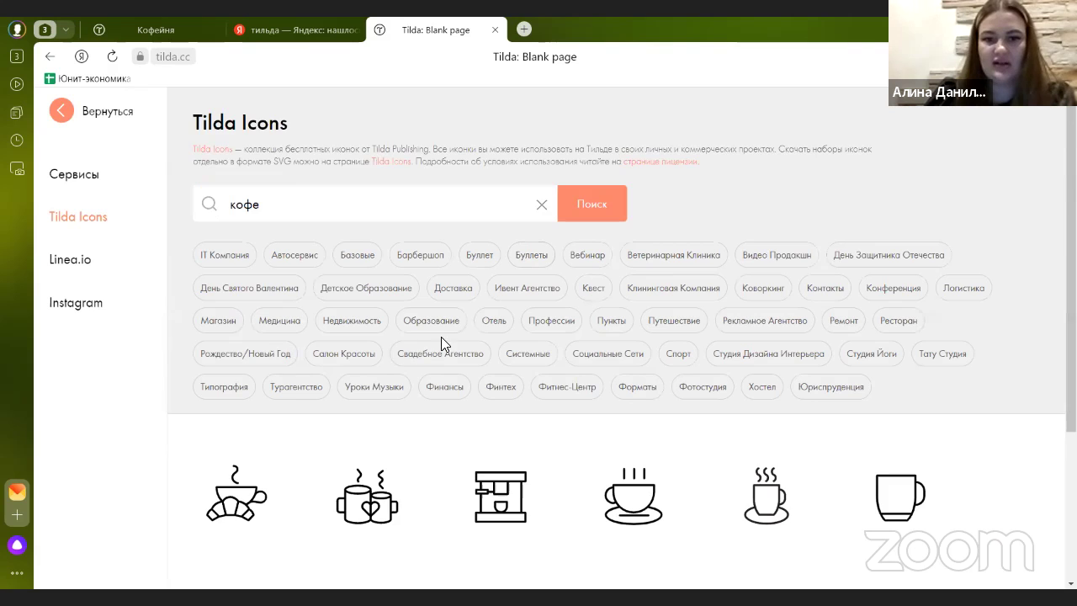
pyautogui.scroll(-2, 433, 338)
pyautogui.scroll(3, 404, 332)
pyautogui.doubleClick(221, 208)
pyautogui.write('скидка')
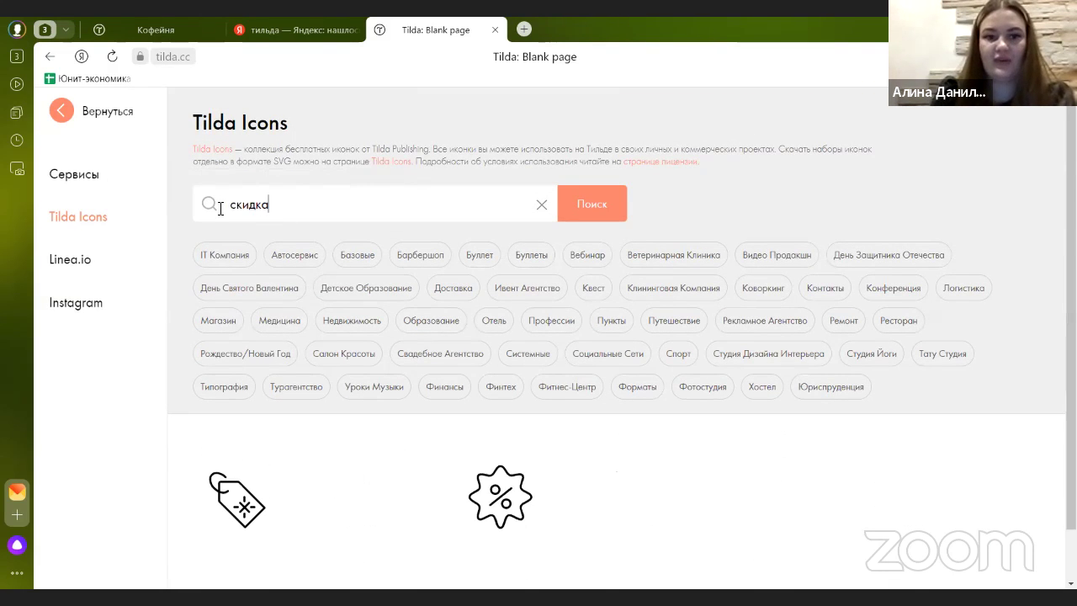
pyautogui.scroll(-1, 404, 420)
pyautogui.moveTo(500, 452)
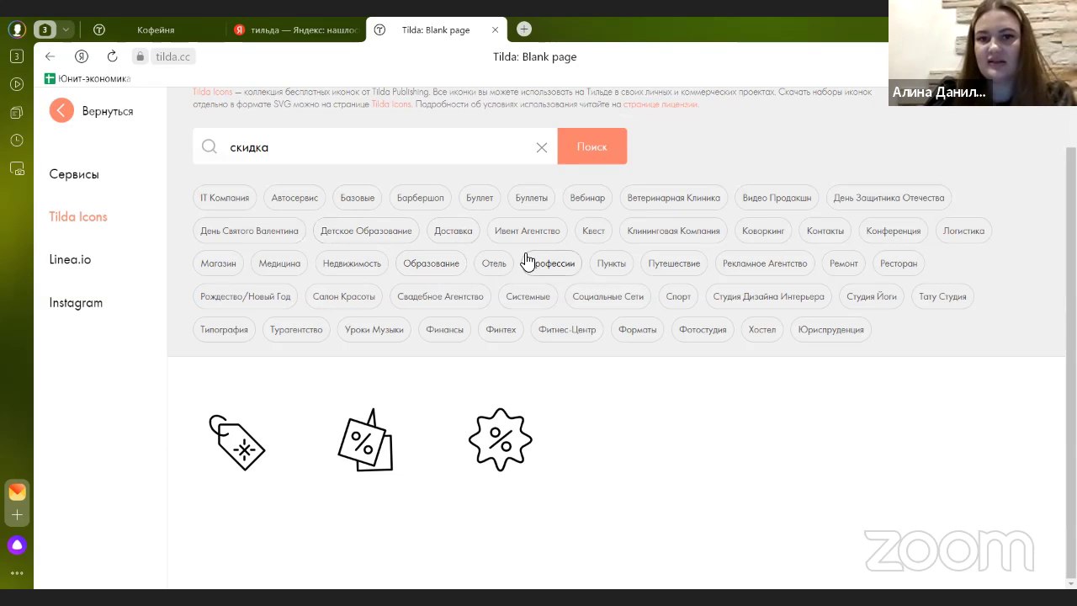
pyautogui.click(510, 467)
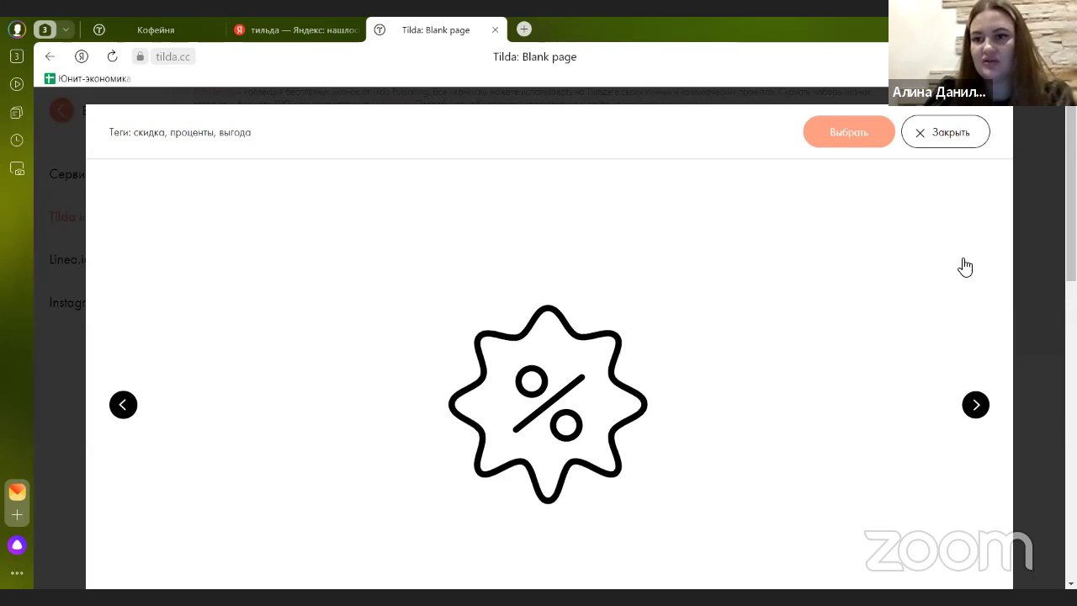
pyautogui.click(860, 135)
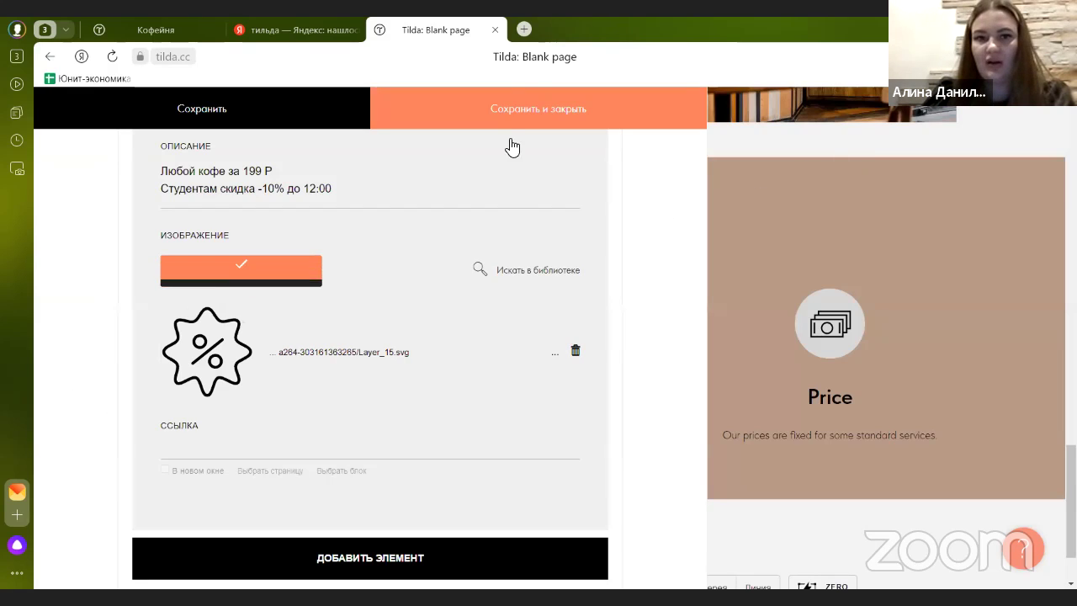
pyautogui.click(512, 109)
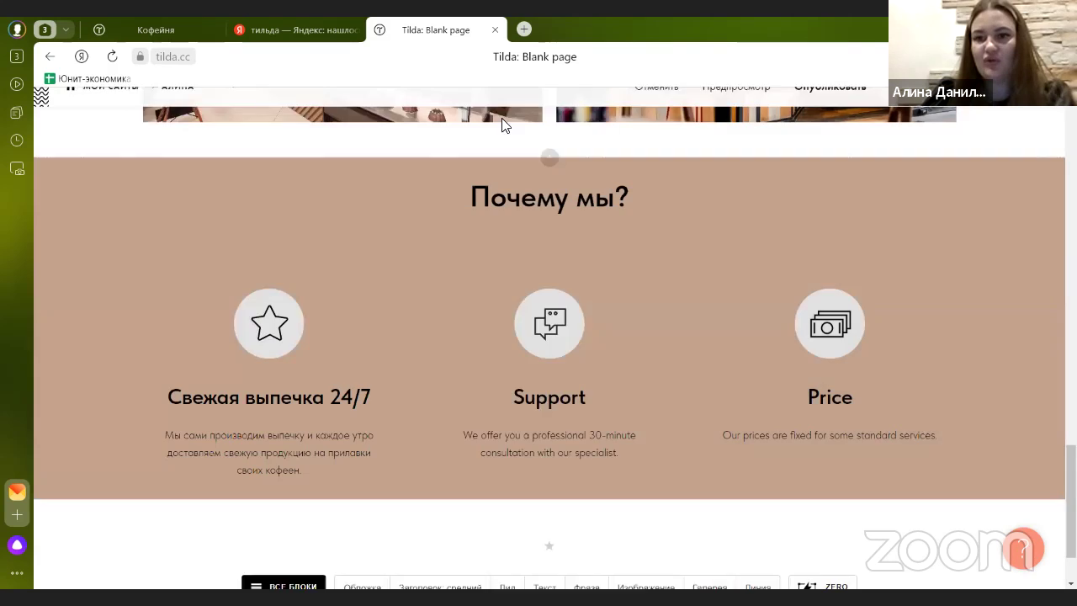
pyautogui.scroll(3, 555, 311)
# - Open the Почему мы? block settings and preview the cards in Стиль 2 and Стиль 1
pyautogui.scroll(-3, 555, 317)
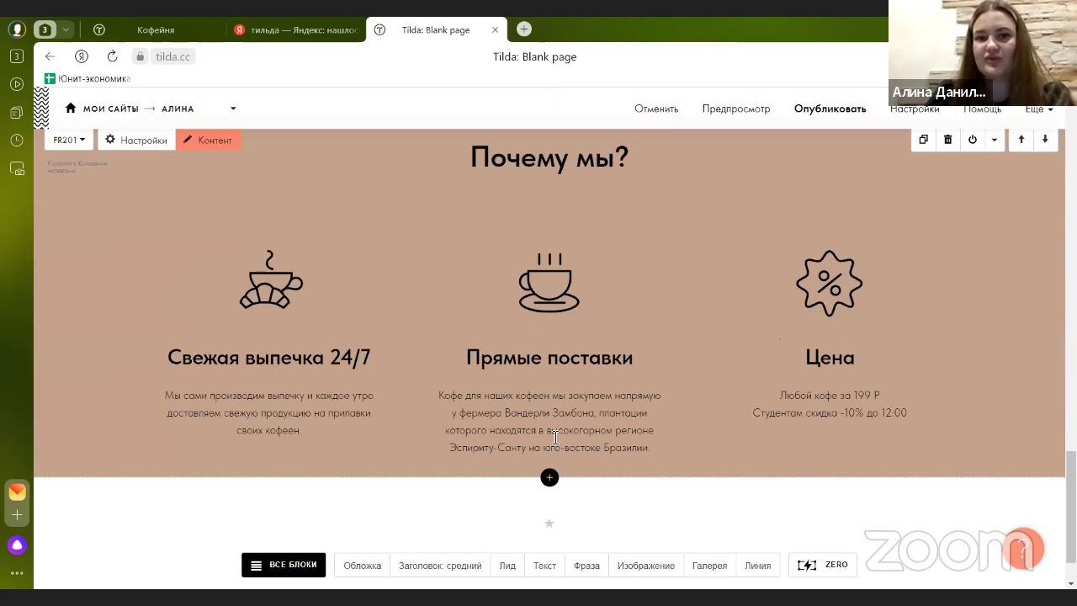
pyautogui.scroll(2, 341, 373)
pyautogui.click(145, 280)
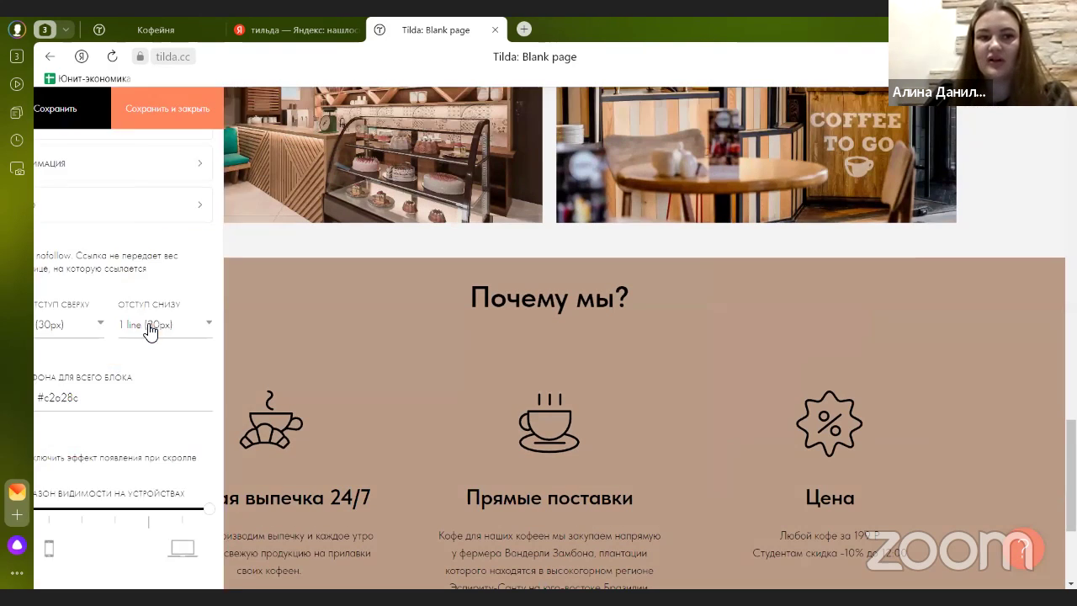
pyautogui.scroll(5, 149, 329)
pyautogui.scroll(-3, 147, 328)
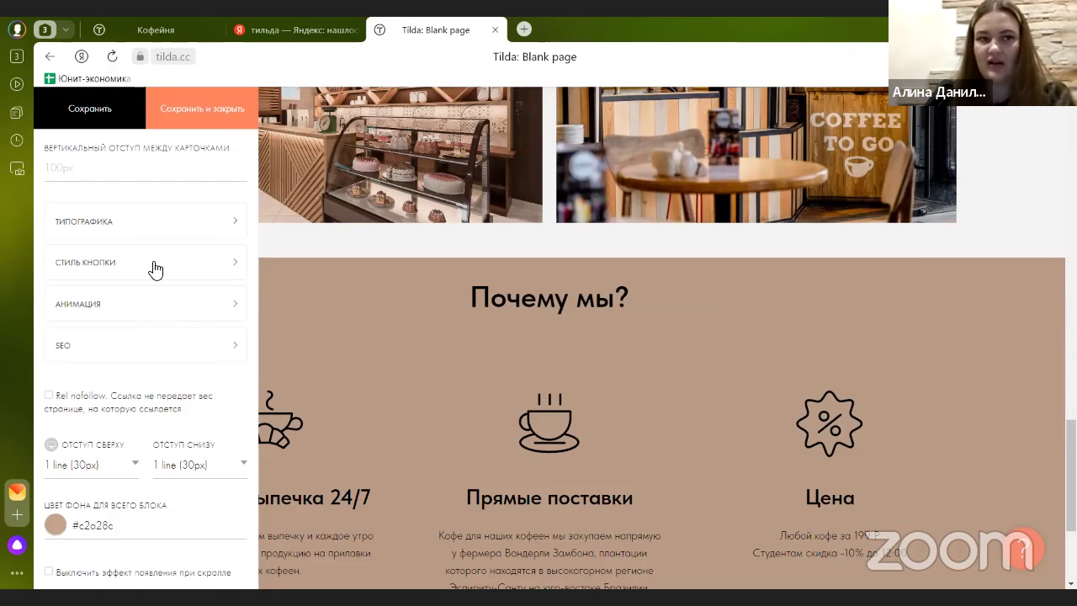
pyautogui.scroll(4, 151, 264)
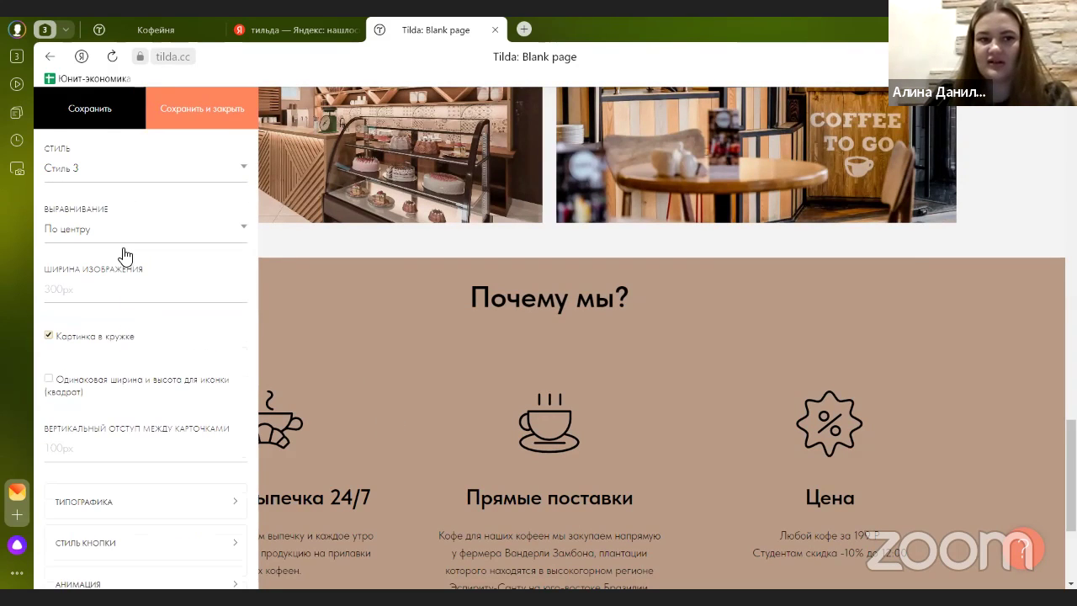
pyautogui.scroll(1, 82, 370)
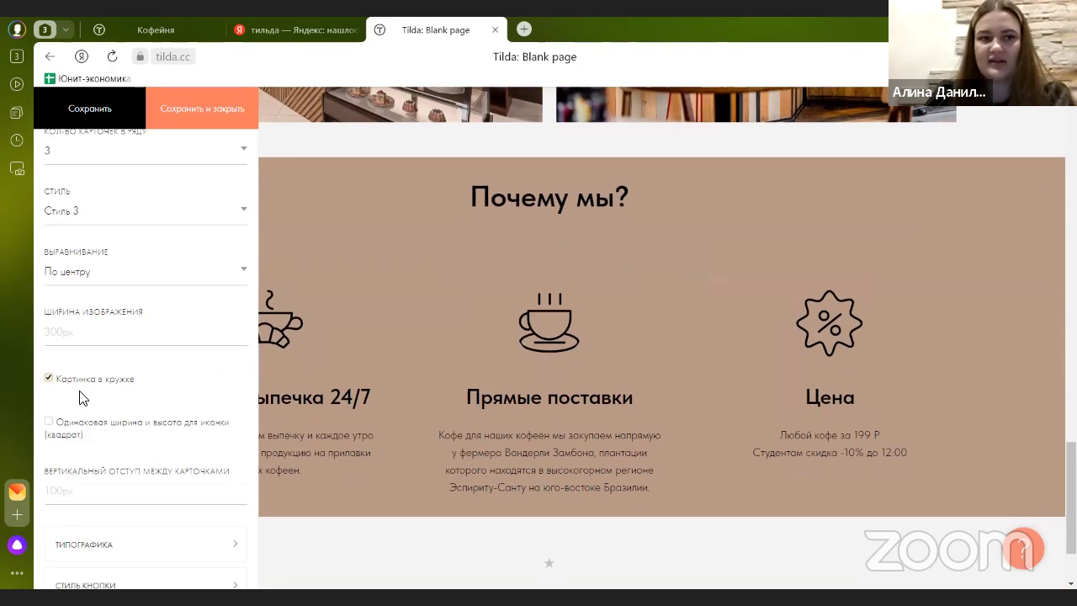
pyautogui.scroll(2, 81, 398)
pyautogui.click(109, 304)
pyautogui.click(102, 328)
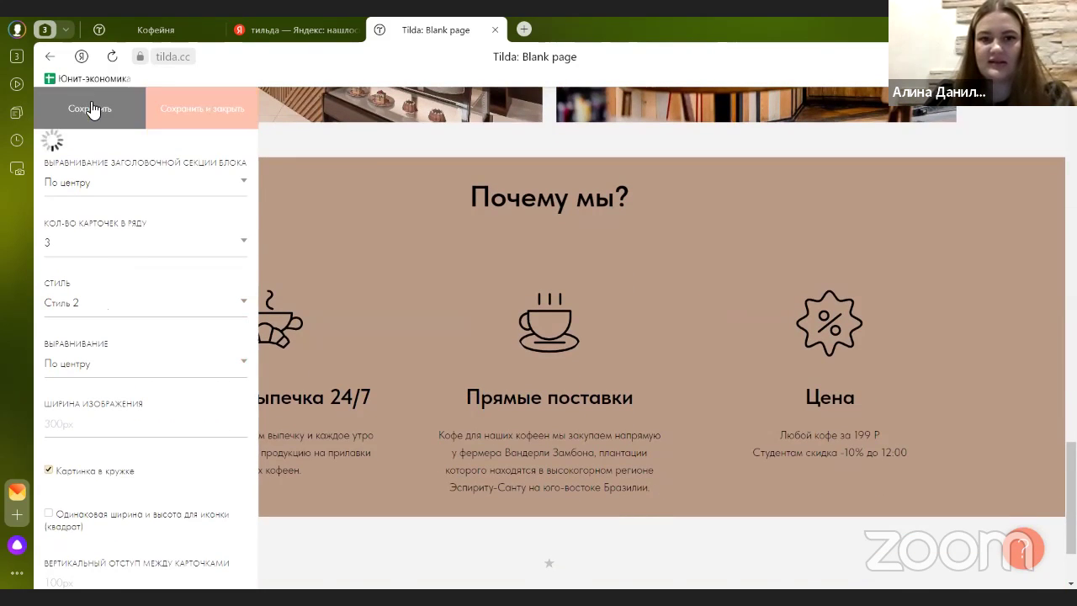
pyautogui.click(95, 294)
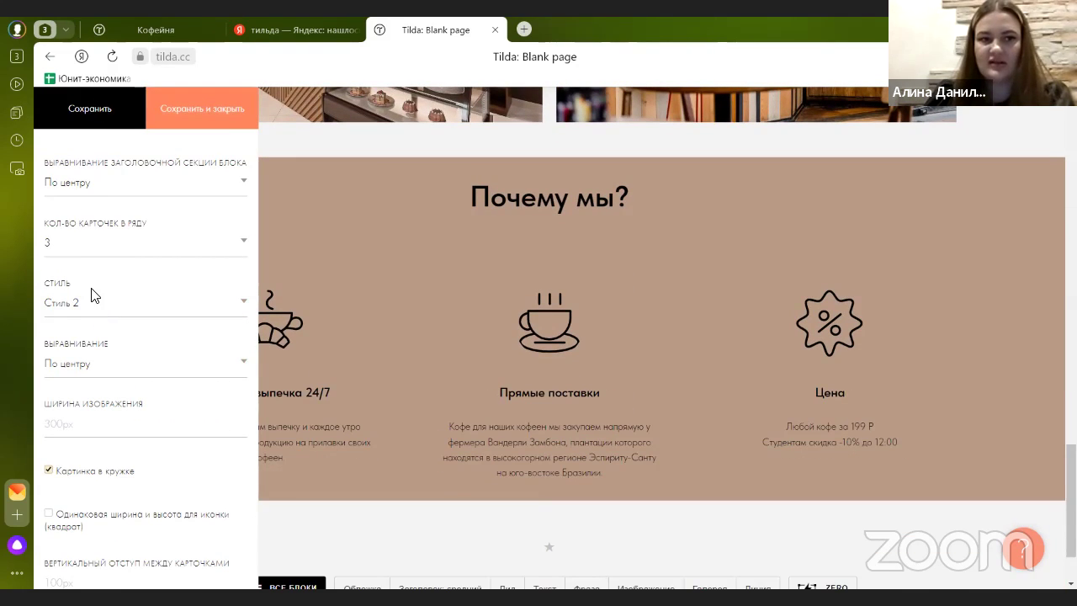
pyautogui.click(97, 108)
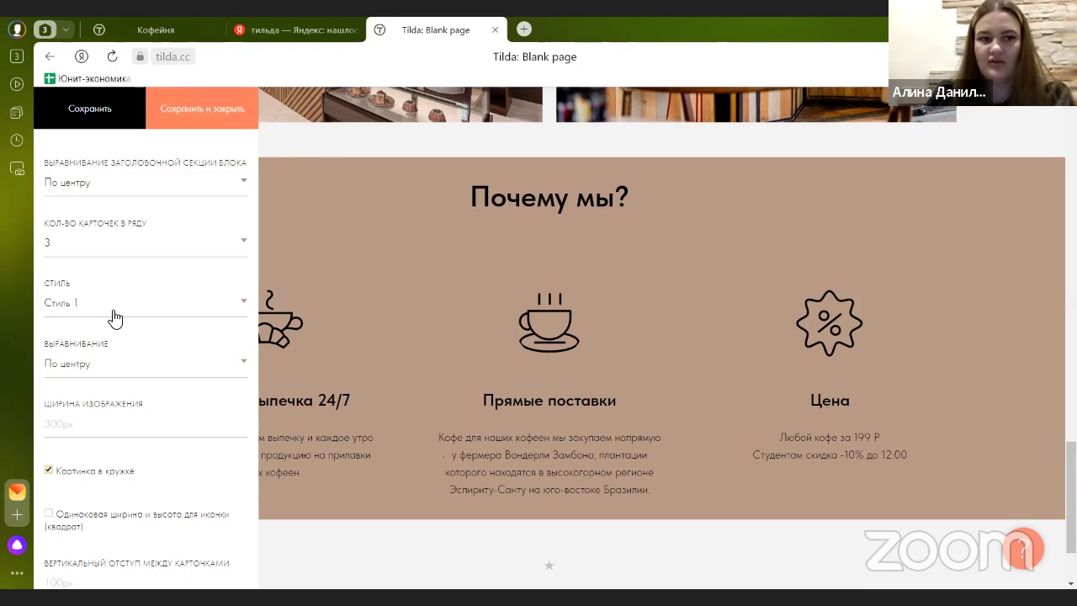
# - Try Стиль 3 for the cards, then settle on Стиль 1 and save the settings
pyautogui.click(116, 318)
pyautogui.click(120, 351)
pyautogui.click(78, 110)
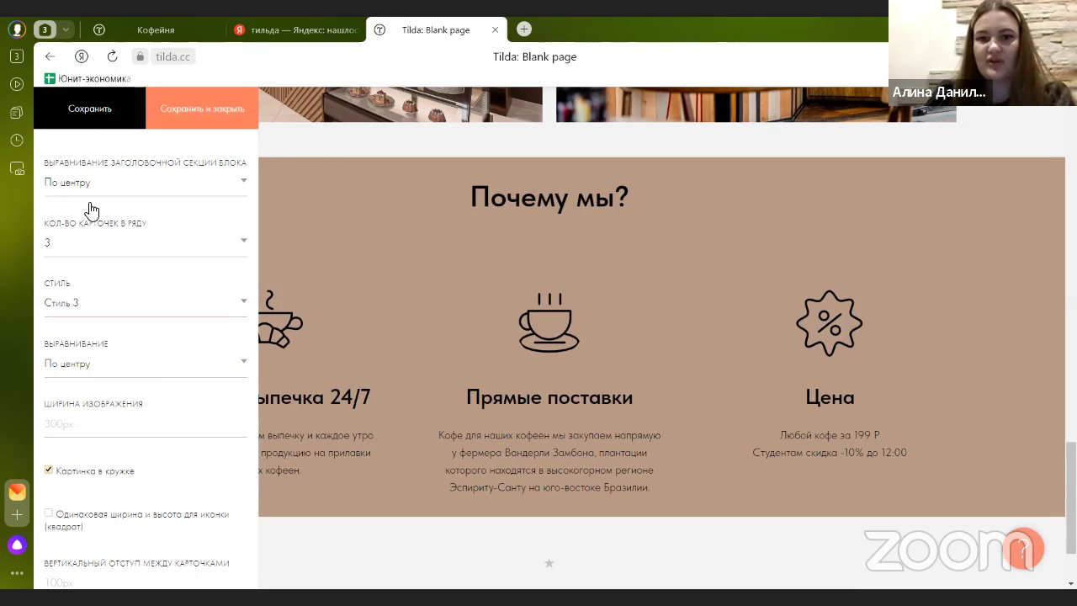
pyautogui.click(108, 317)
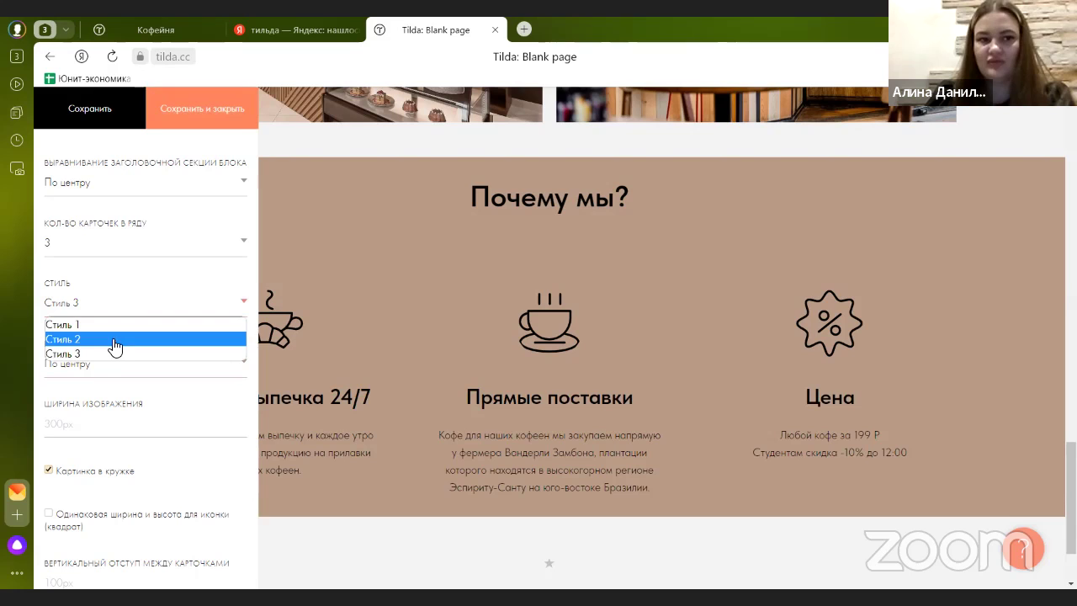
pyautogui.click(108, 323)
pyautogui.click(86, 110)
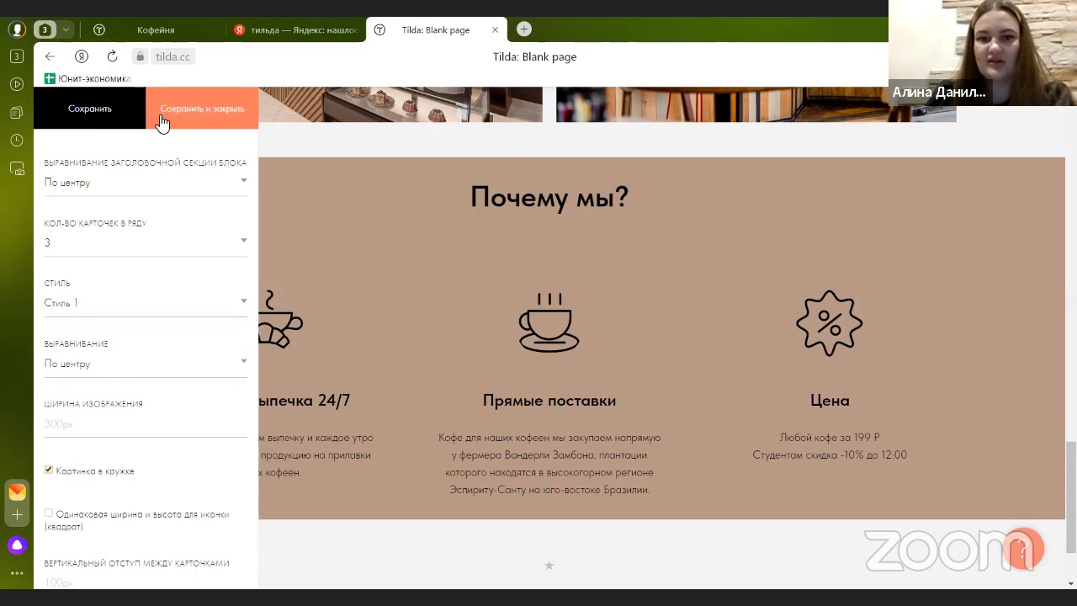
# - Check the card alignment options, keeping the feature cards centred
pyautogui.scroll(-1, 90, 362)
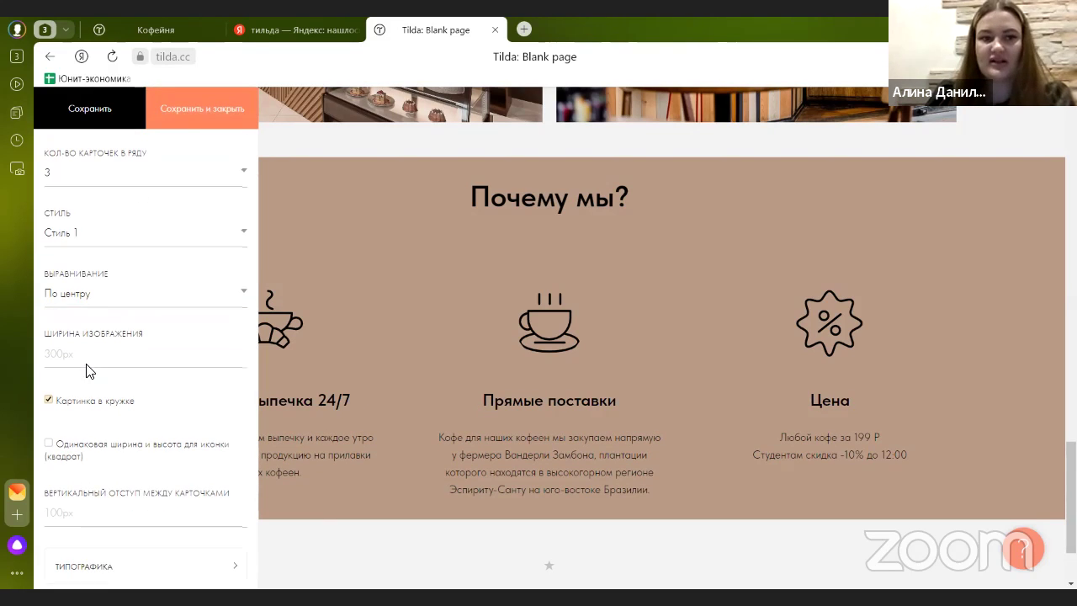
pyautogui.click(98, 303)
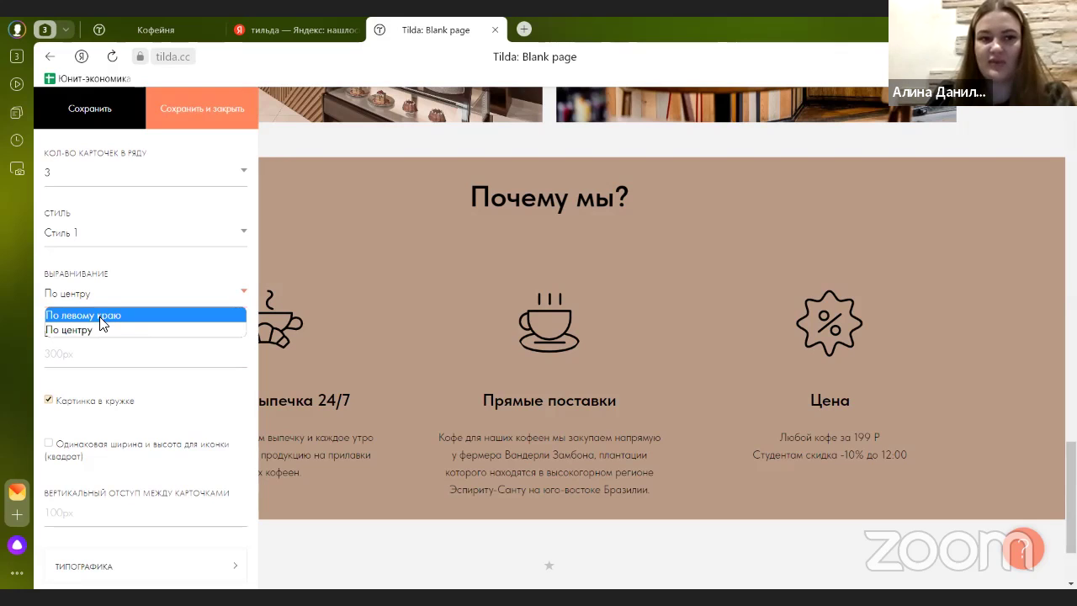
pyautogui.click(110, 308)
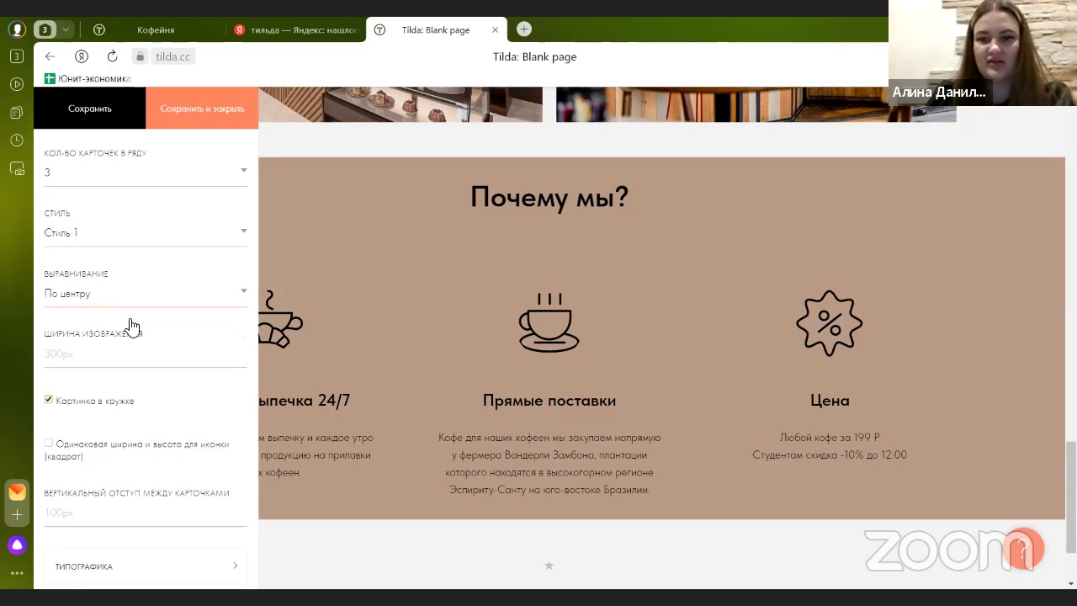
pyautogui.scroll(-1, 115, 298)
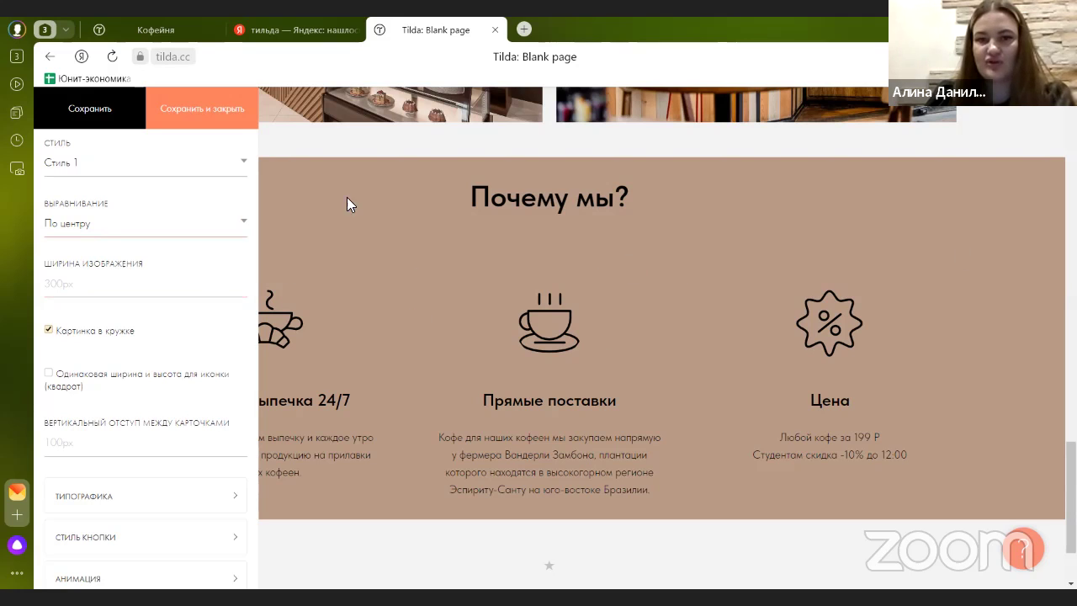
pyautogui.scroll(-3, 204, 332)
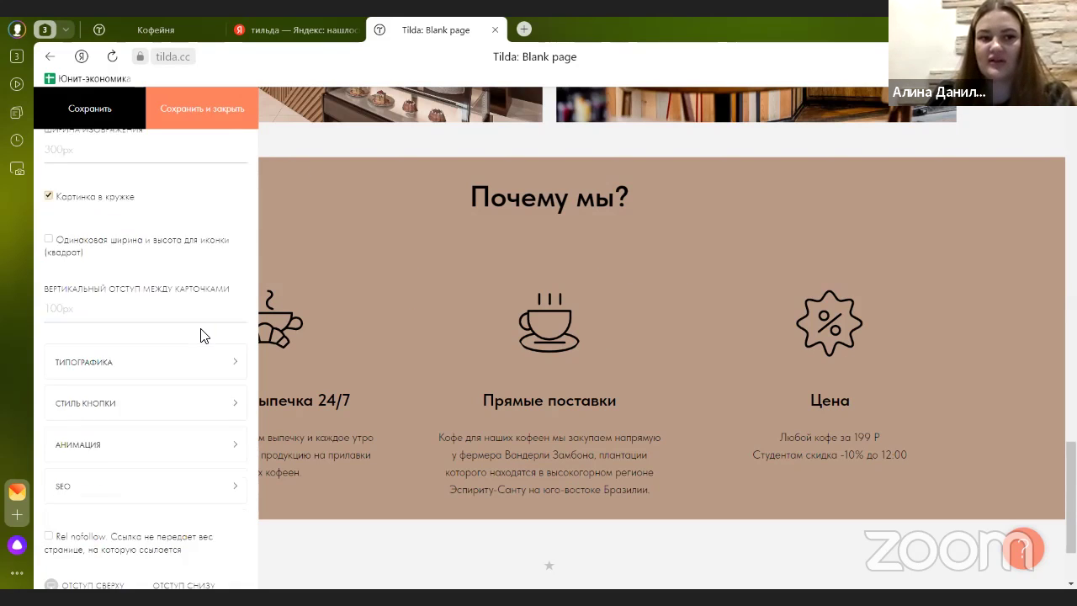
pyautogui.scroll(5, 175, 378)
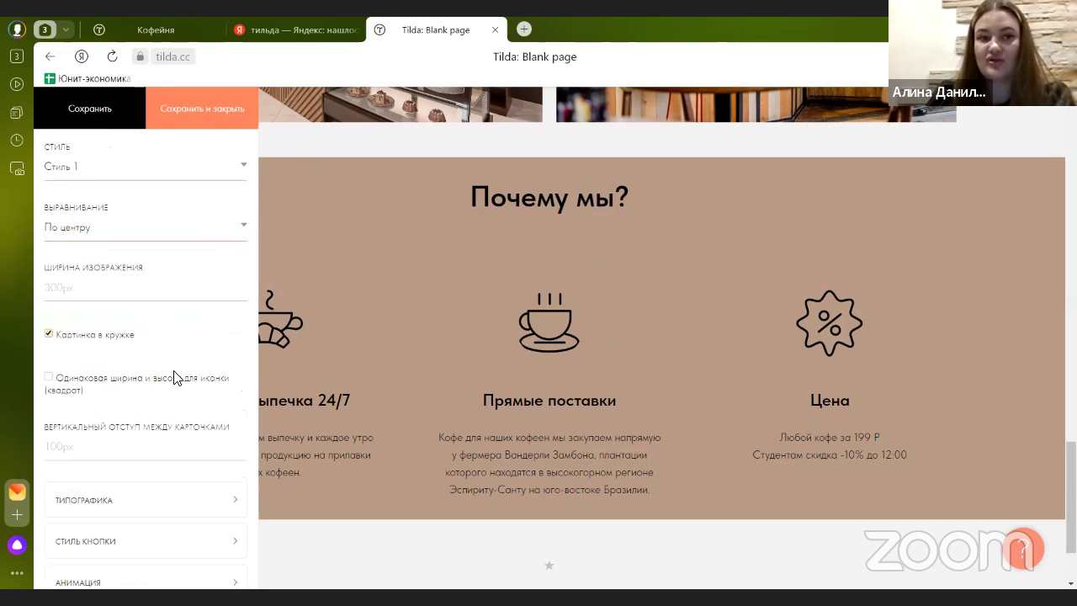
# - Save and close the block settings, then view the published coffee60.tilda.ws site
pyautogui.click(195, 115)
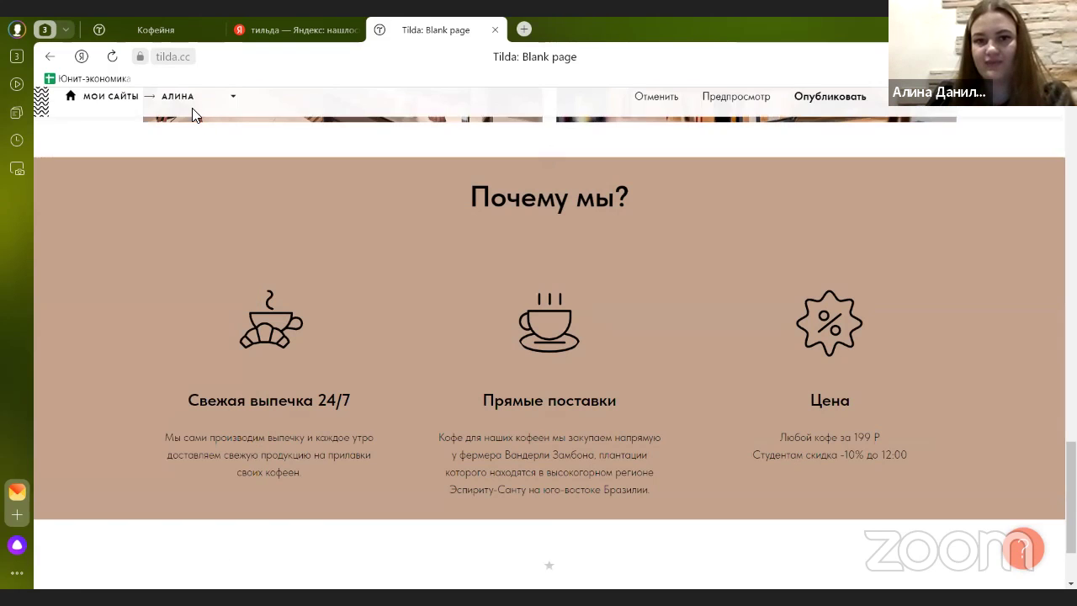
pyautogui.click(151, 34)
pyautogui.scroll(-1, 450, 378)
pyautogui.scroll(-5, 451, 379)
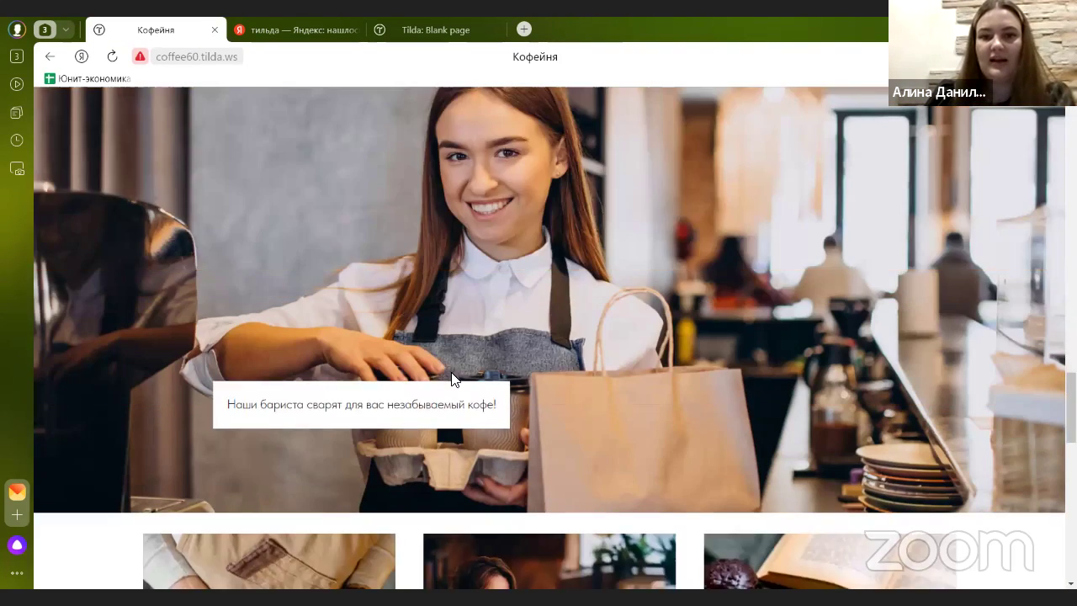
# - Scroll to the barista photo and select its caption «Наши бариста сварят для вас незабываемый кофе!»
pyautogui.scroll(2, 451, 379)
pyautogui.scroll(-1, 451, 379)
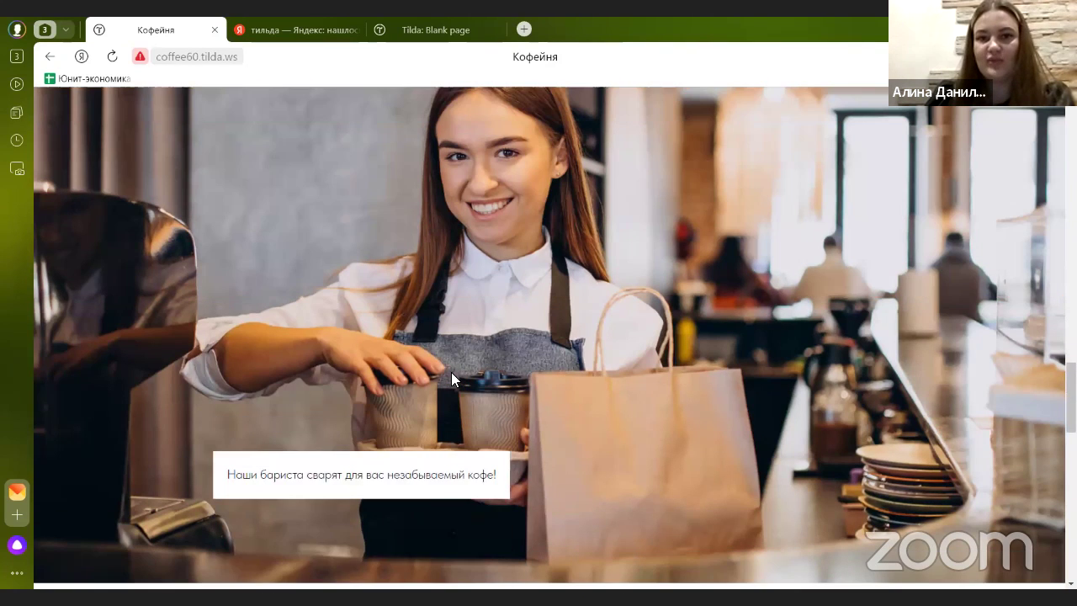
pyautogui.scroll(1, 451, 378)
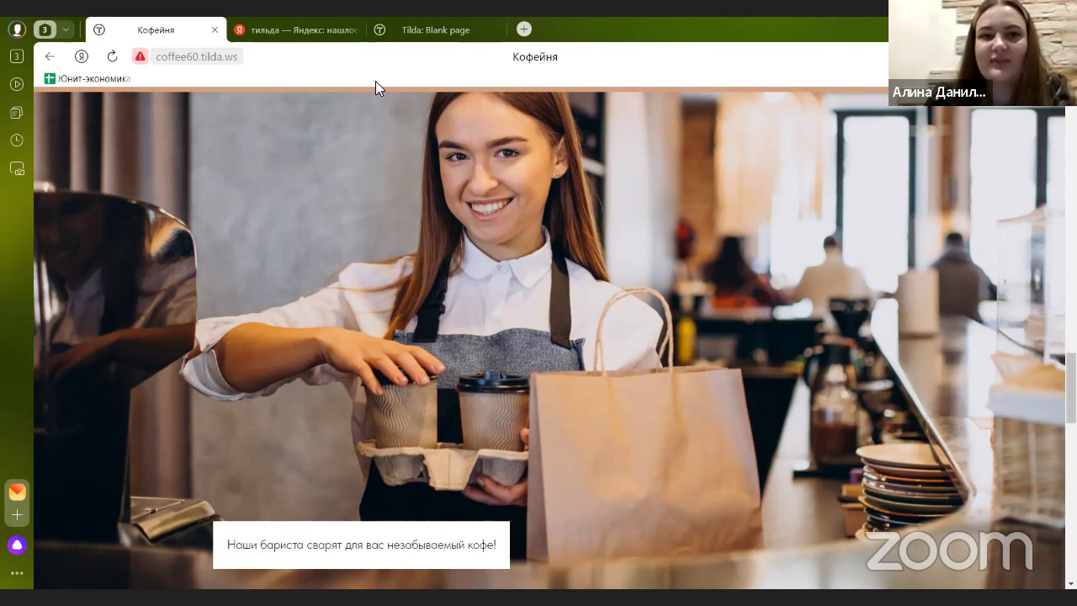
pyautogui.scroll(-3, 387, 300)
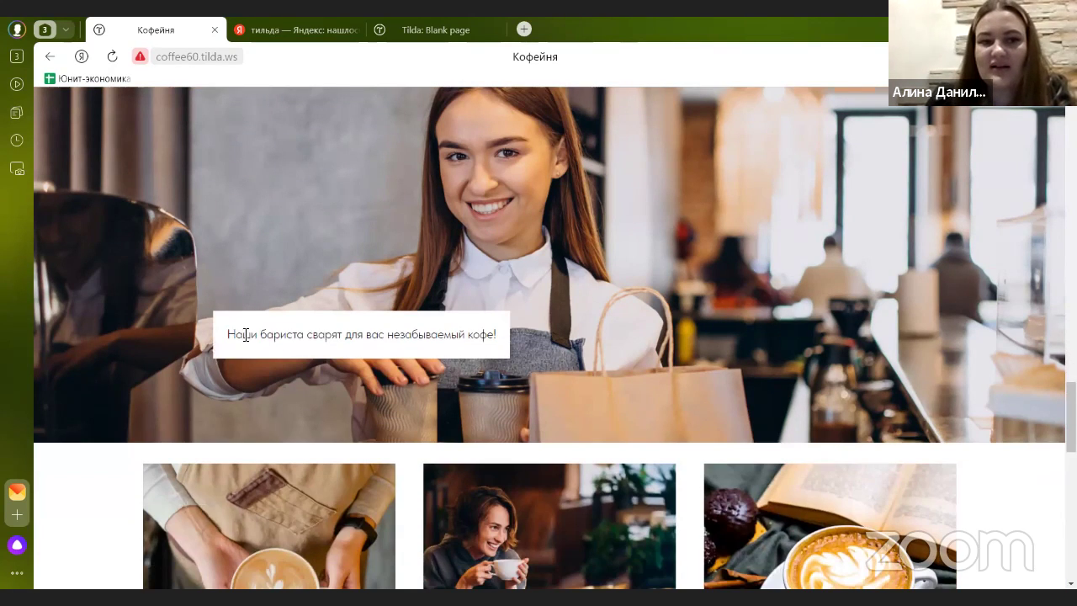
pyautogui.moveTo(233, 330); pyautogui.dragTo(507, 332)
pyautogui.hotkey('ctrl', 'c')
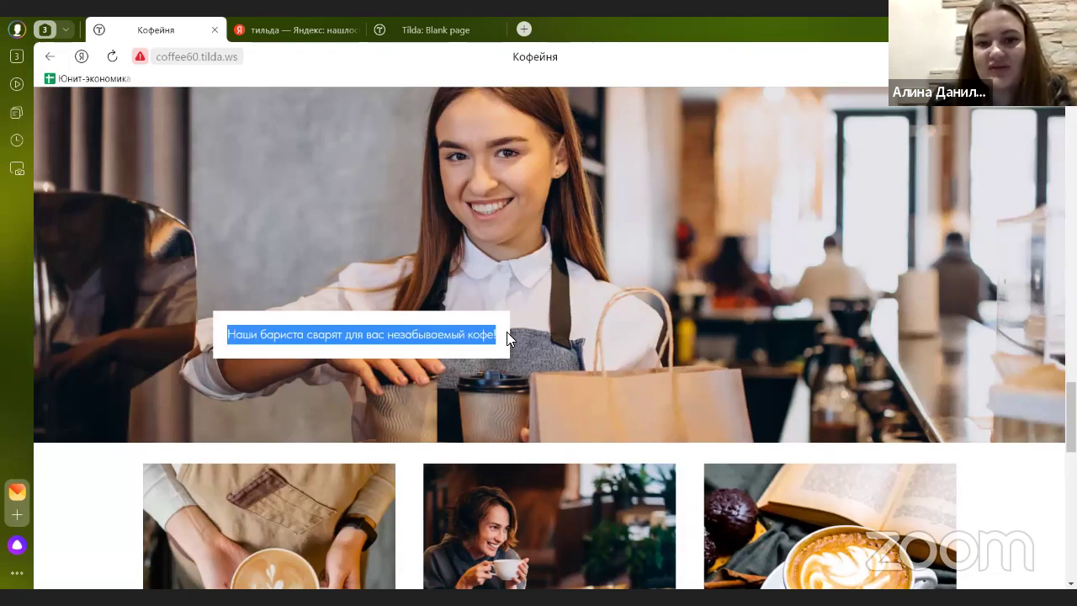
pyautogui.click(470, 291)
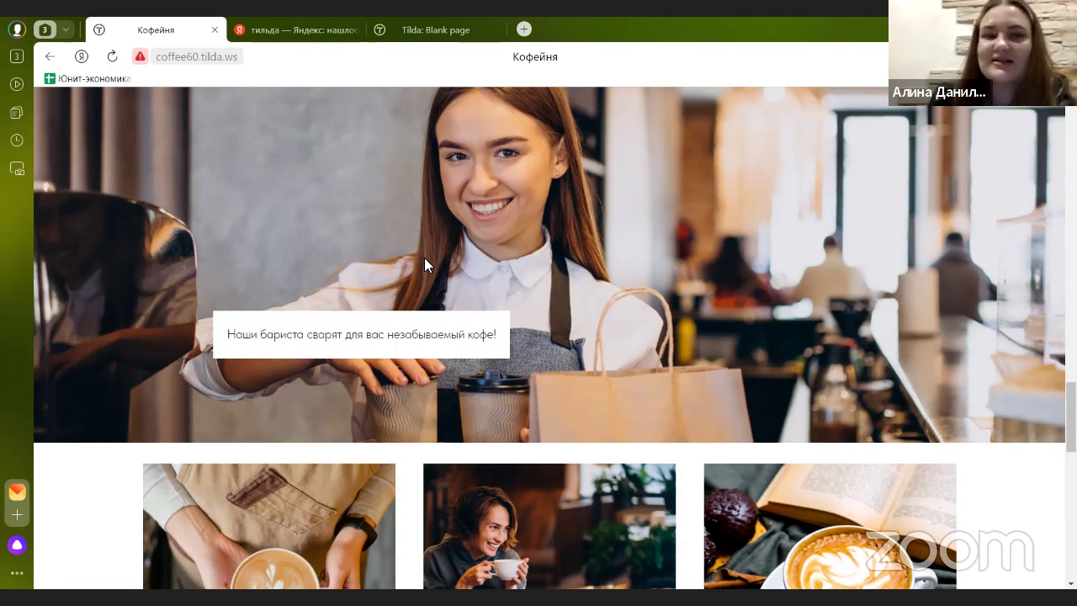
# - Add the IM05 text-on-image long-scroll block from the Изображение category below Почему мы?
pyautogui.click(393, 45)
pyautogui.scroll(-3, 367, 267)
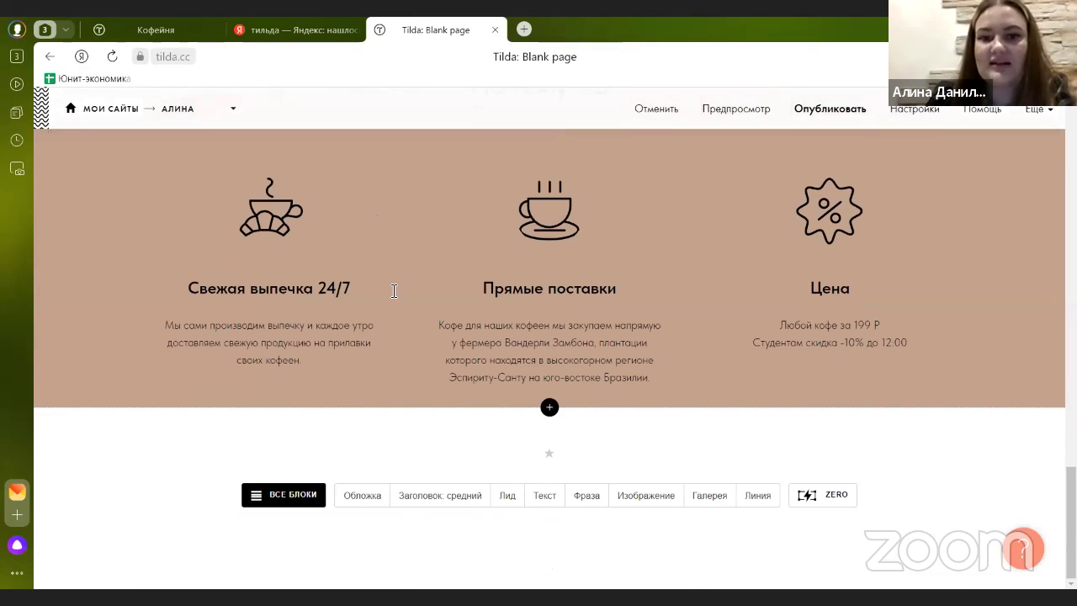
pyautogui.click(551, 410)
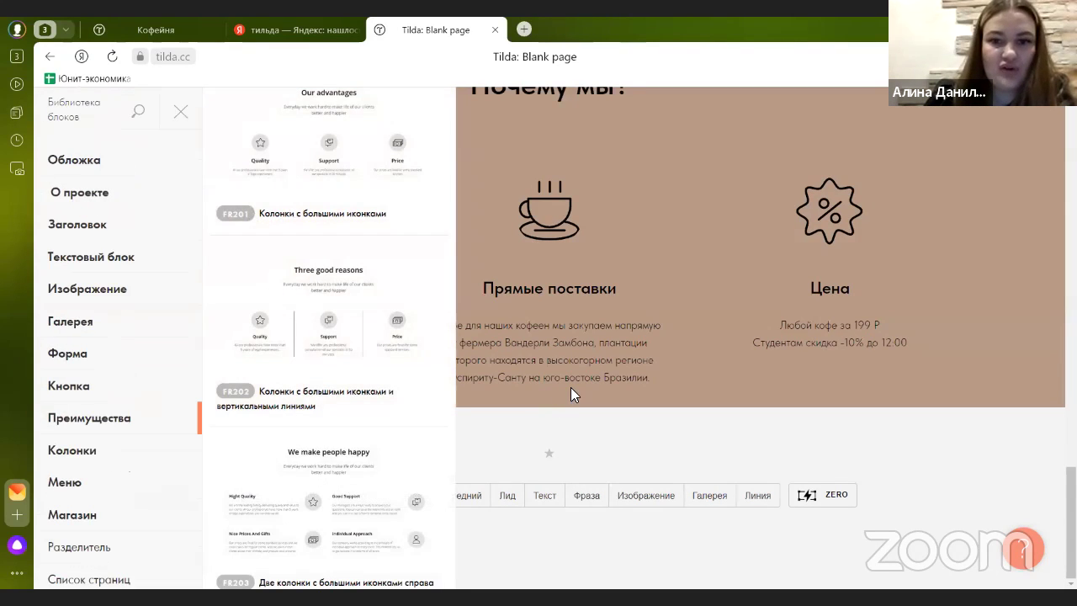
pyautogui.click(562, 430)
pyautogui.click(294, 503)
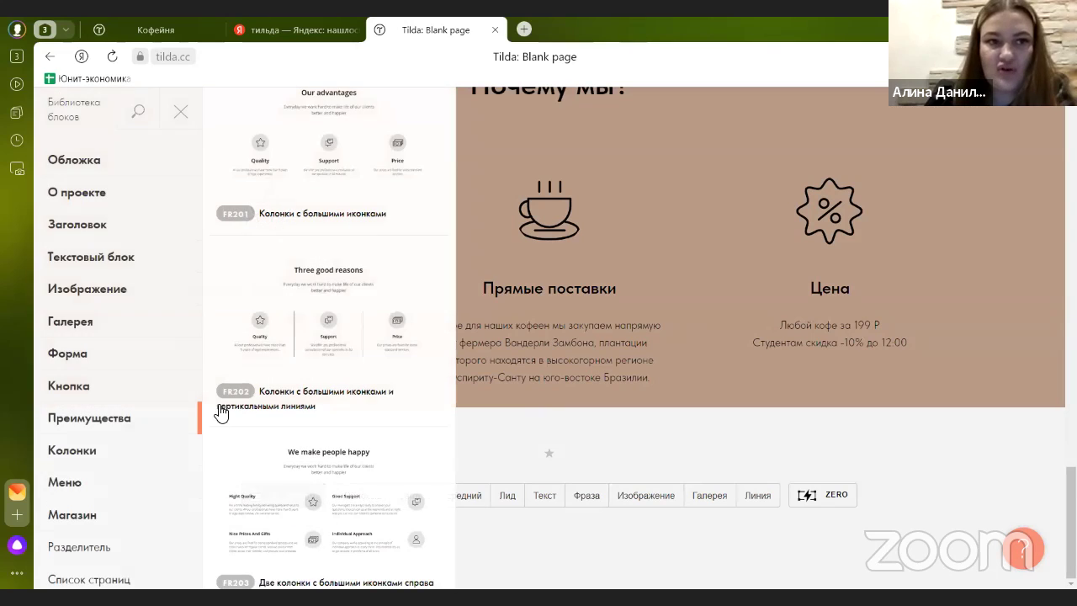
pyautogui.click(134, 298)
pyautogui.scroll(-5, 327, 281)
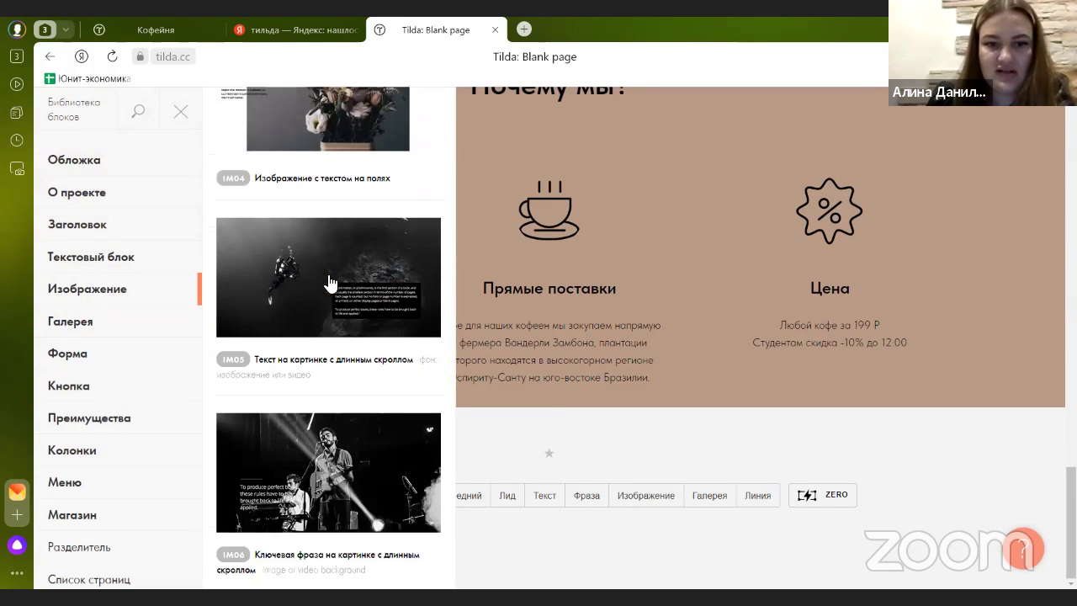
pyautogui.scroll(-12, 328, 281)
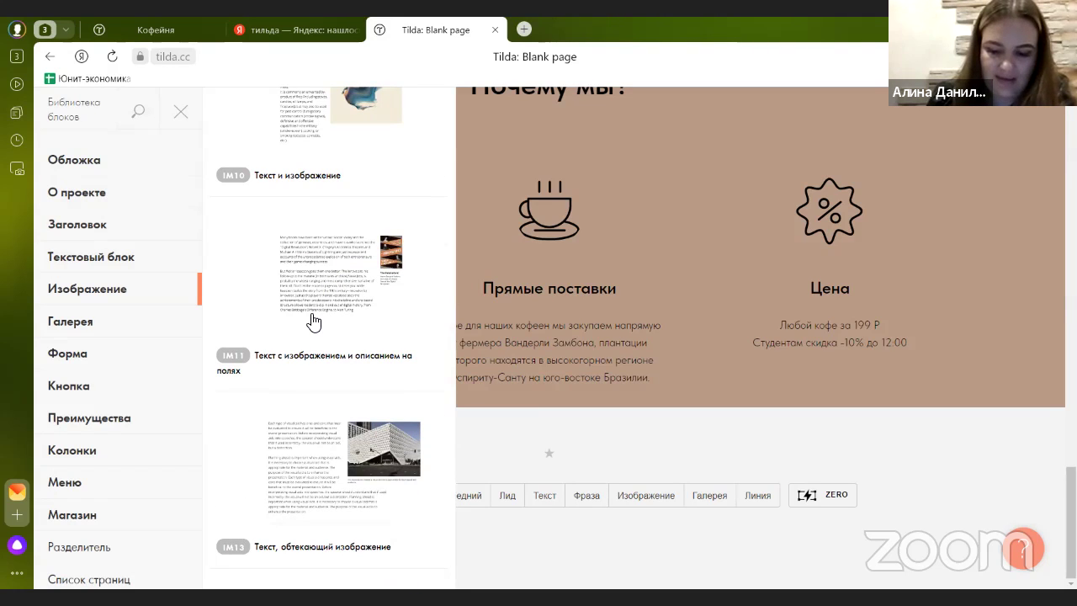
pyautogui.scroll(12, 311, 321)
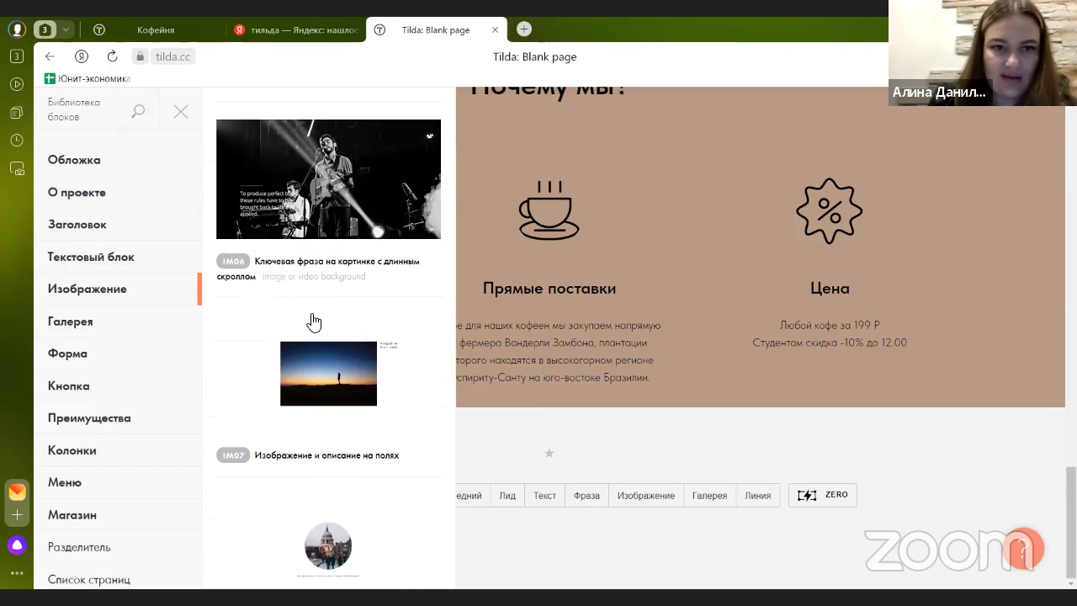
pyautogui.scroll(2, 306, 322)
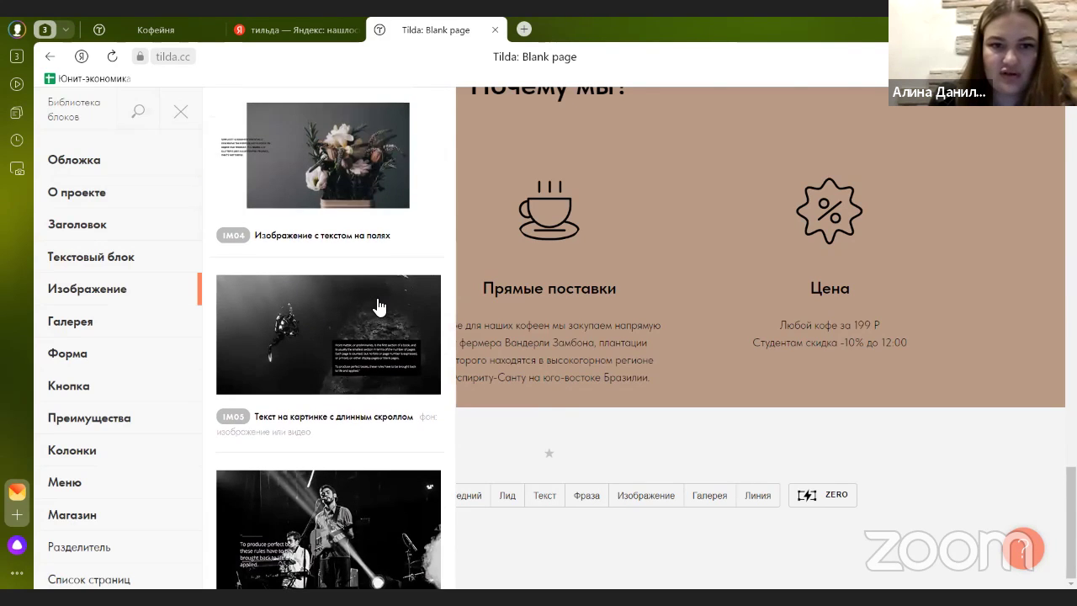
pyautogui.click(380, 304)
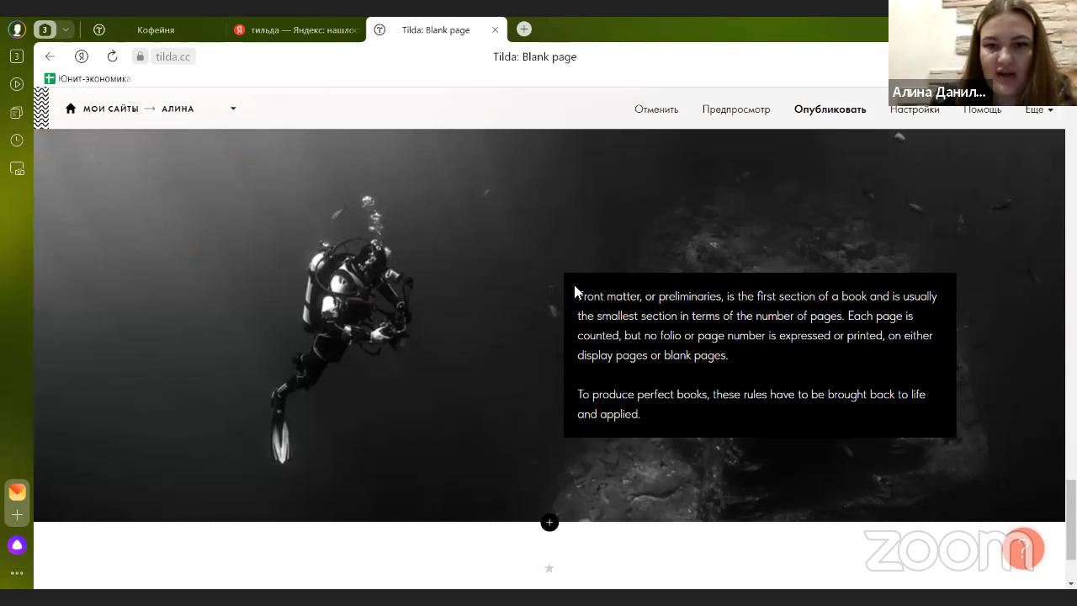
# - Replace the block's sample card text with the pasted caption «Наши бариста сварят для вас незабываемый кофе!»
pyautogui.click(646, 415)
pyautogui.moveTo(642, 414); pyautogui.dragTo(575, 308)
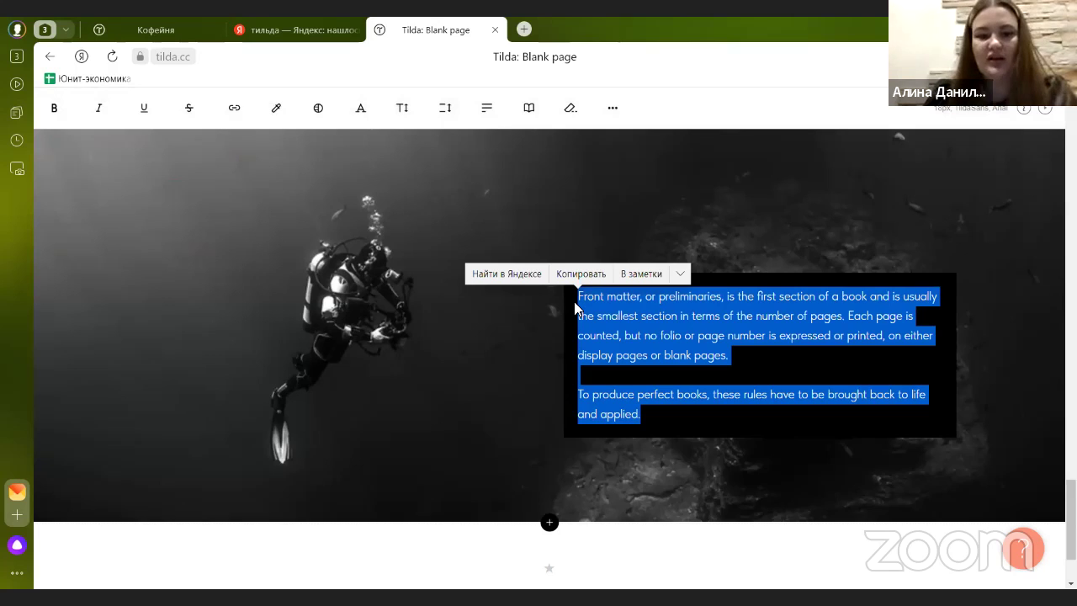
pyautogui.hotkey('ctrl', 'v')
pyautogui.click(520, 330)
pyautogui.scroll(5, 520, 337)
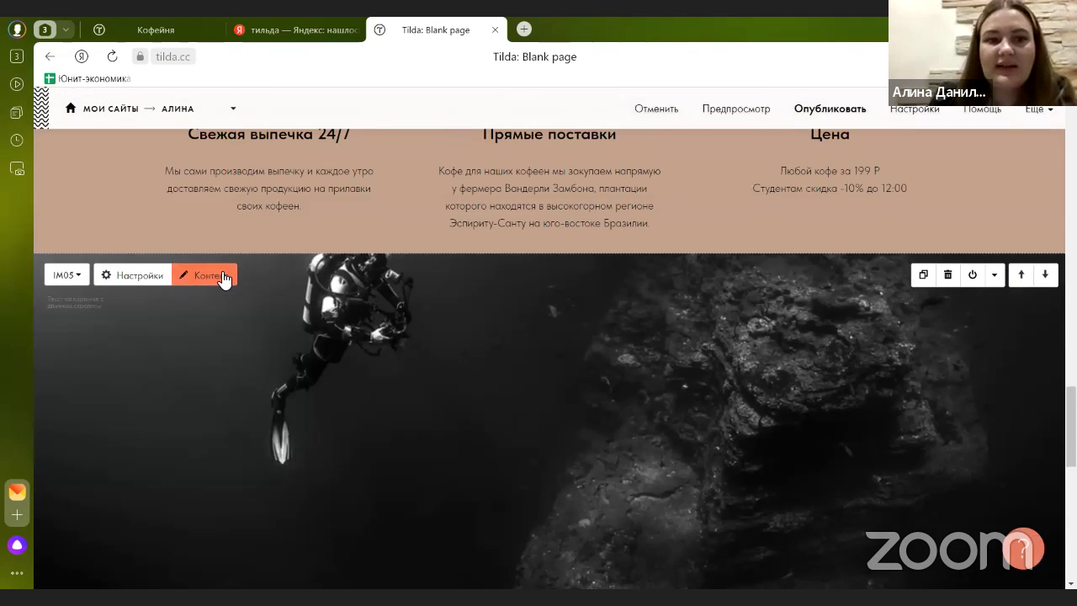
# - Upload the barista photo barista-woman-at-cof.jpg as the IM05 block's image
pyautogui.click(220, 276)
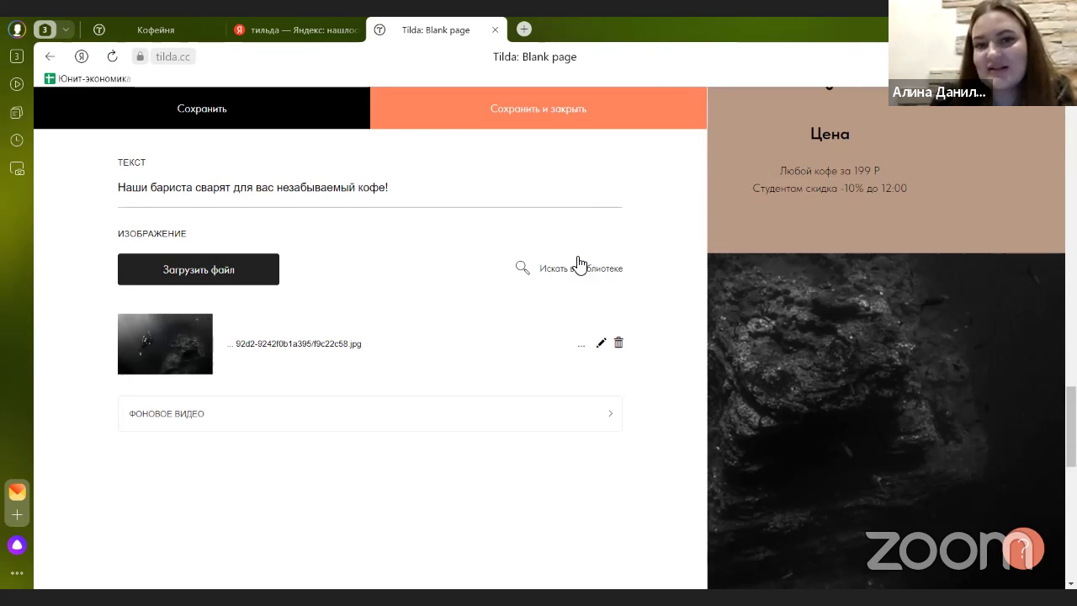
pyautogui.click(196, 276)
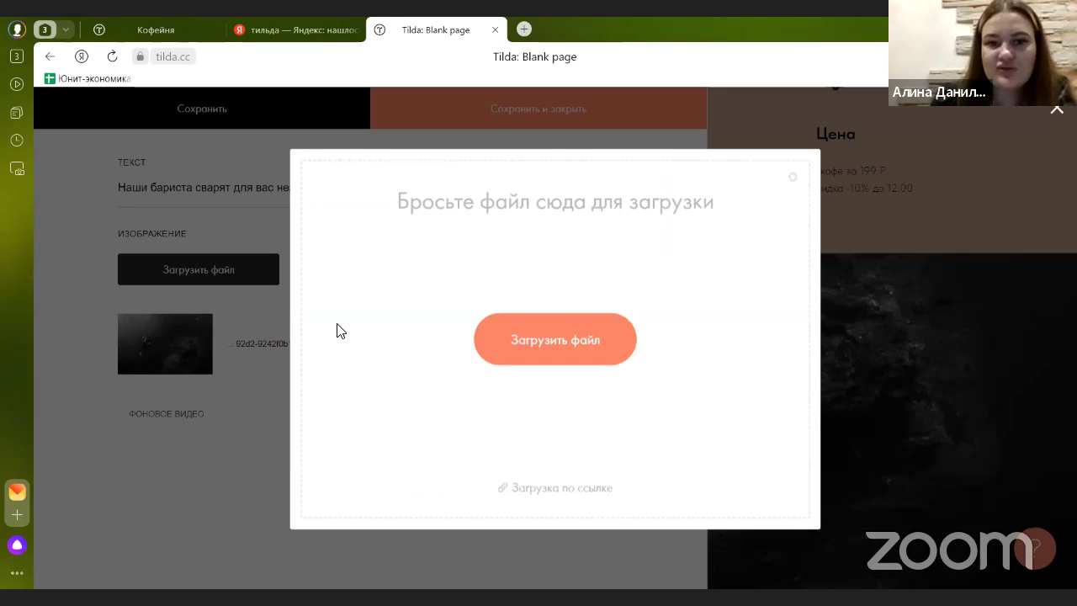
pyautogui.click(540, 336)
pyautogui.click(524, 291)
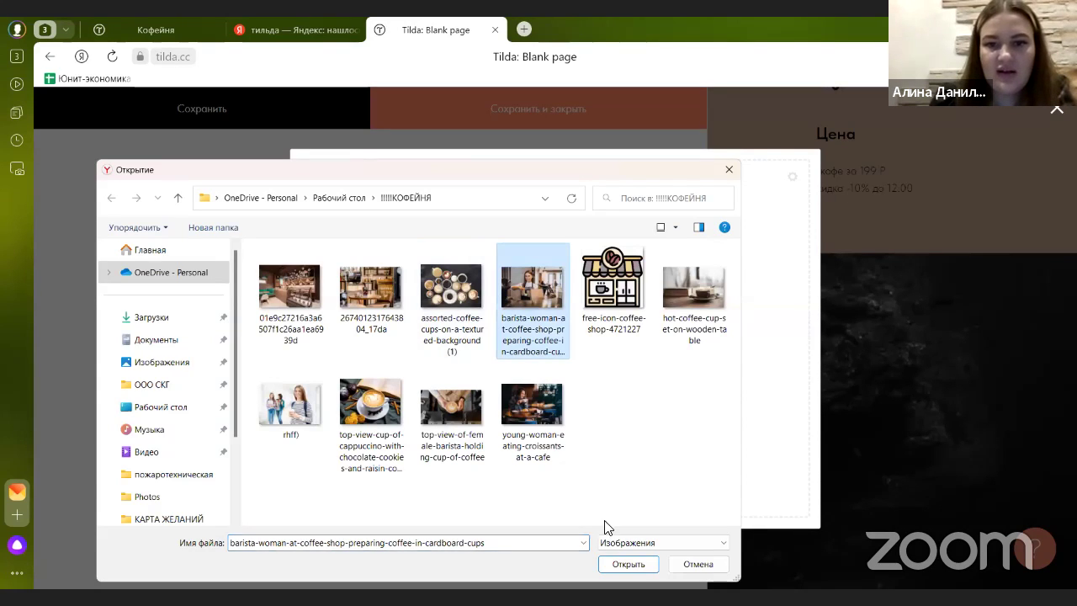
pyautogui.click(638, 565)
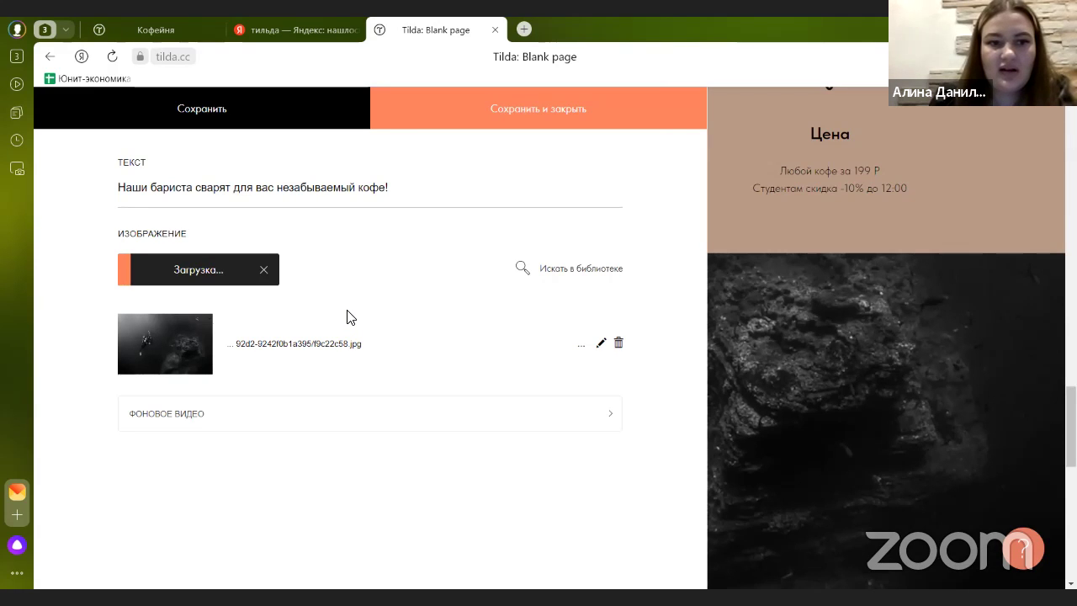
# - Look through the block's background video options in the content panel
pyautogui.click(191, 410)
pyautogui.scroll(-2, 193, 414)
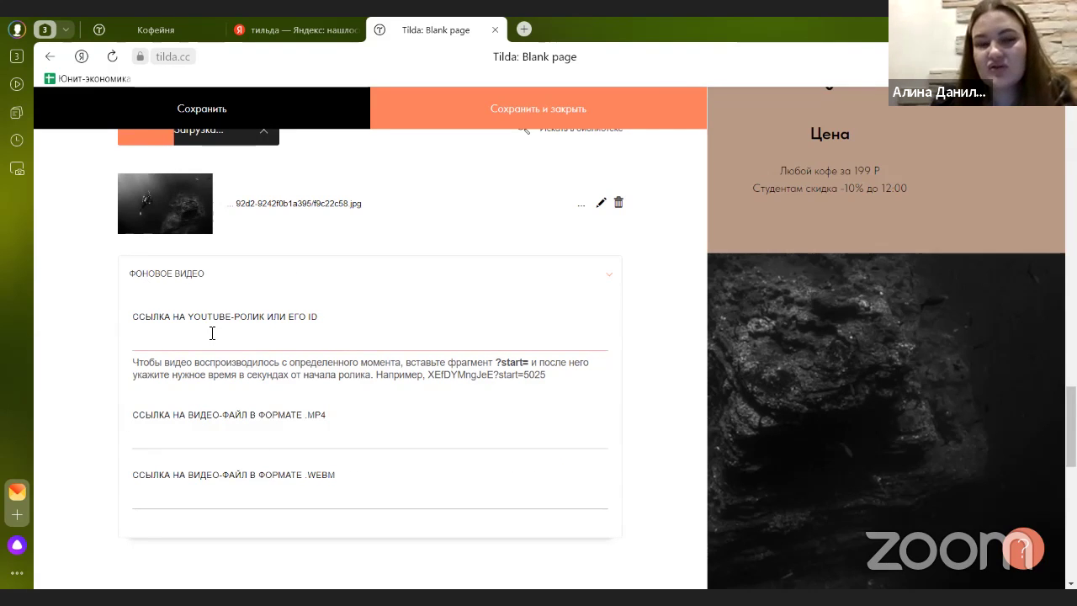
pyautogui.scroll(3, 210, 335)
pyautogui.scroll(-3, 169, 328)
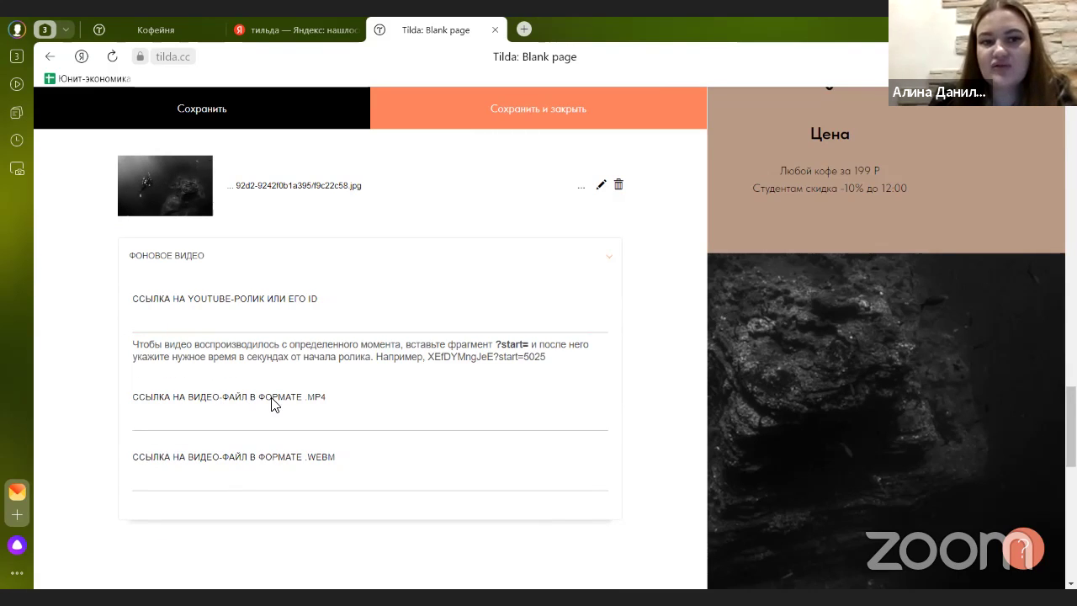
pyautogui.click(269, 466)
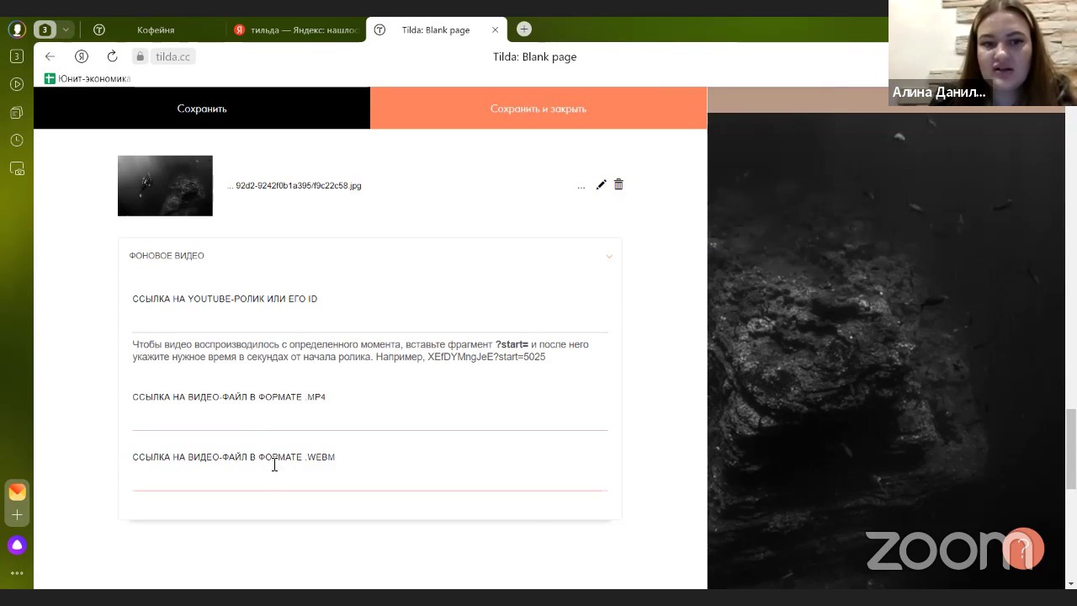
pyautogui.scroll(2, 351, 460)
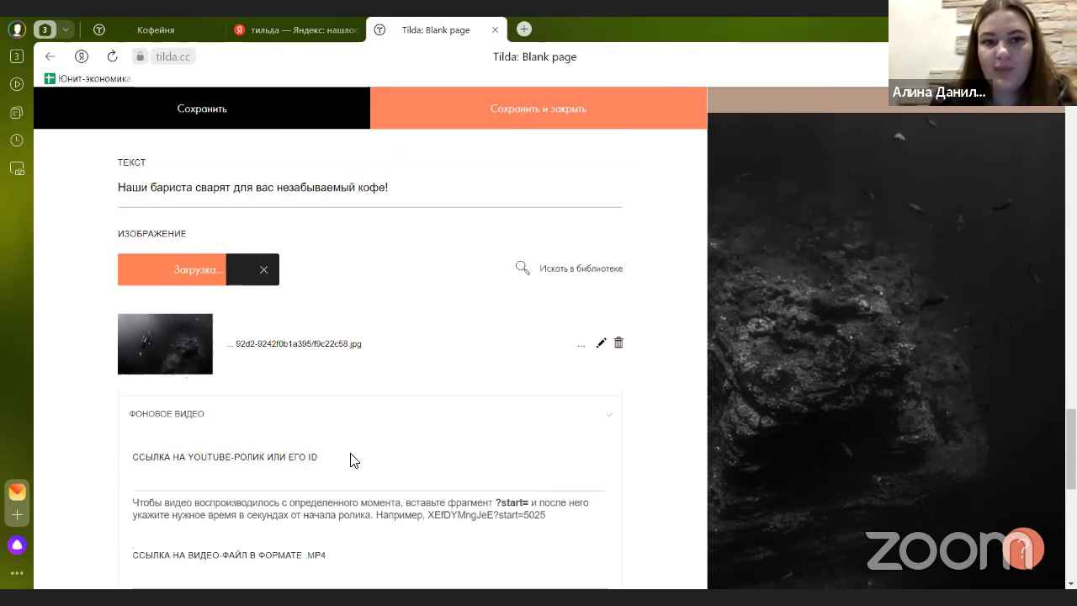
pyautogui.scroll(-2, 351, 461)
pyautogui.scroll(2, 350, 460)
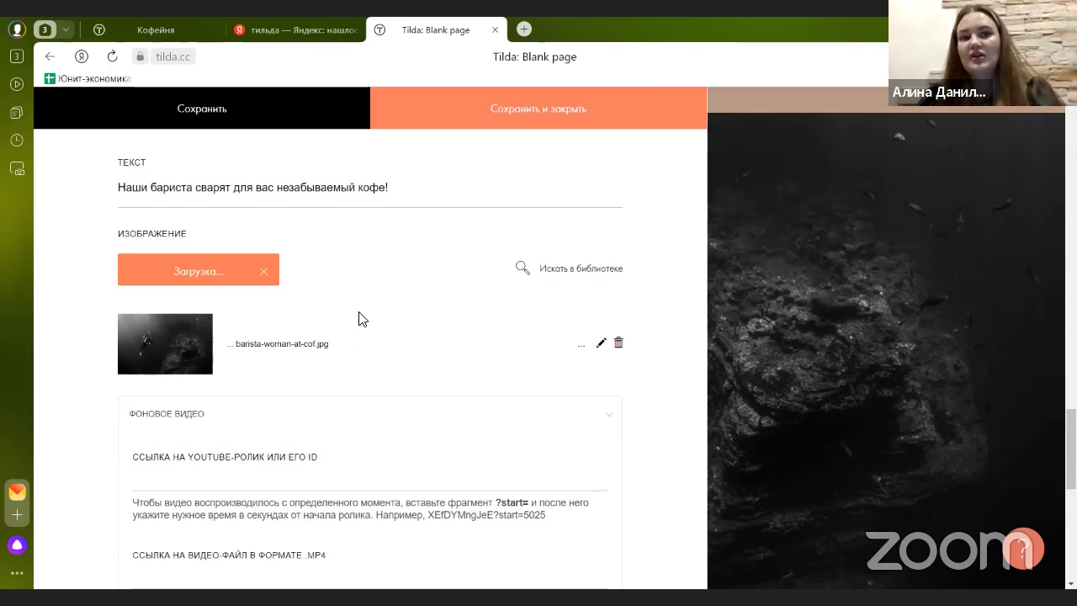
# - Save the block content and review the barista photo with its coffee caption on the page
pyautogui.click(468, 116)
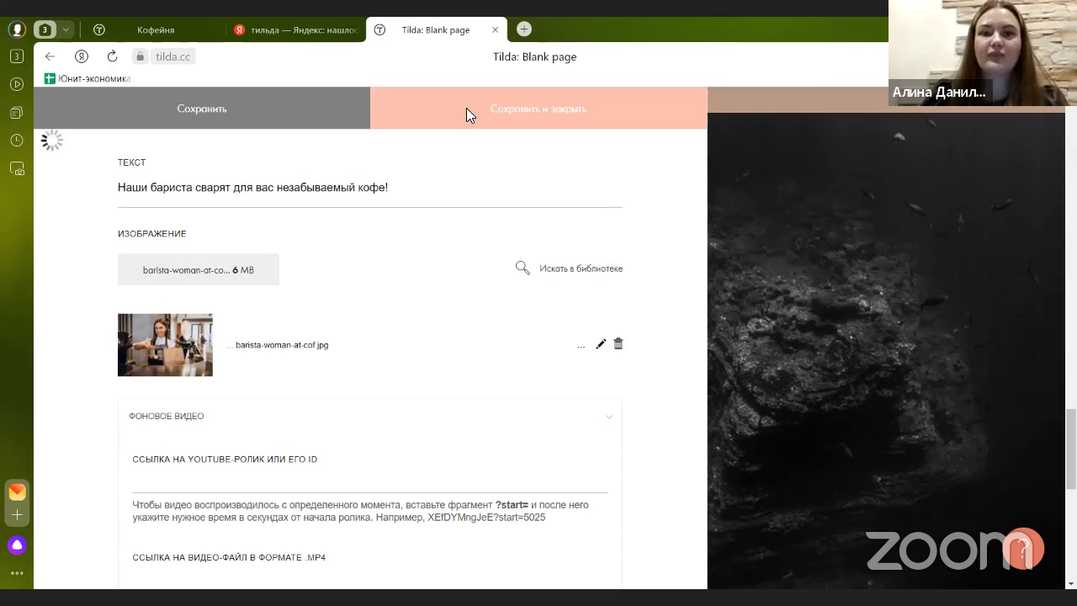
pyautogui.scroll(-5, 455, 332)
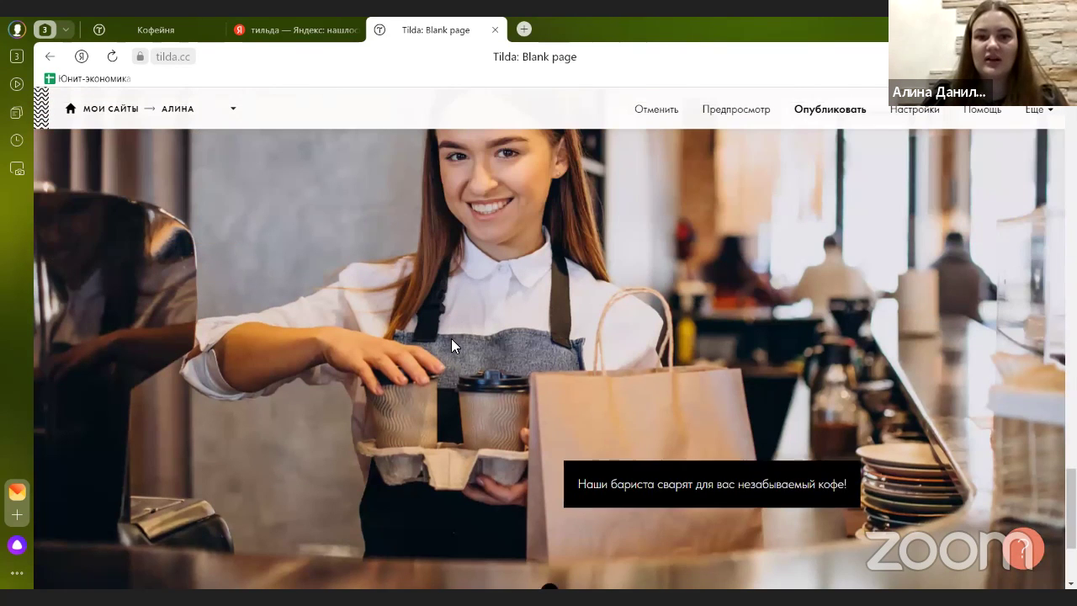
pyautogui.scroll(3, 453, 339)
pyautogui.scroll(1, 127, 275)
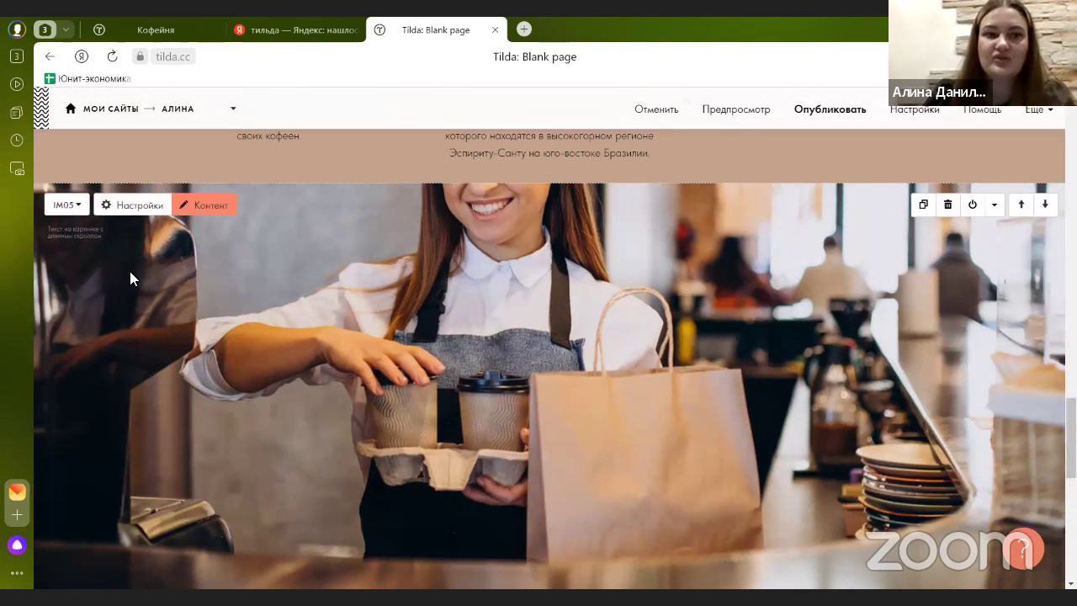
pyautogui.scroll(-1, 253, 300)
pyautogui.scroll(-3, 313, 302)
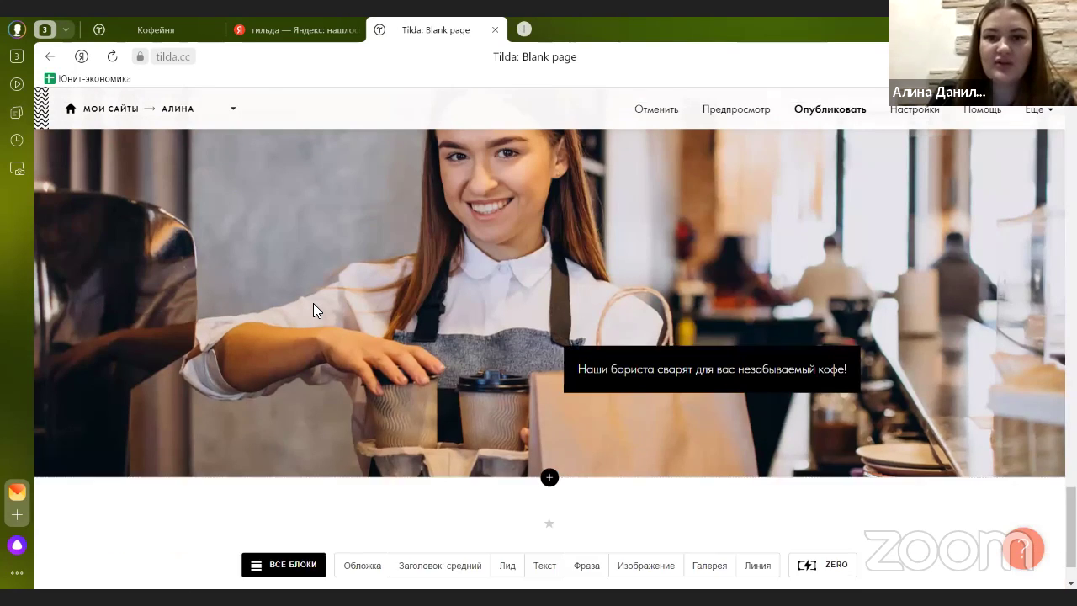
pyautogui.scroll(5, 313, 303)
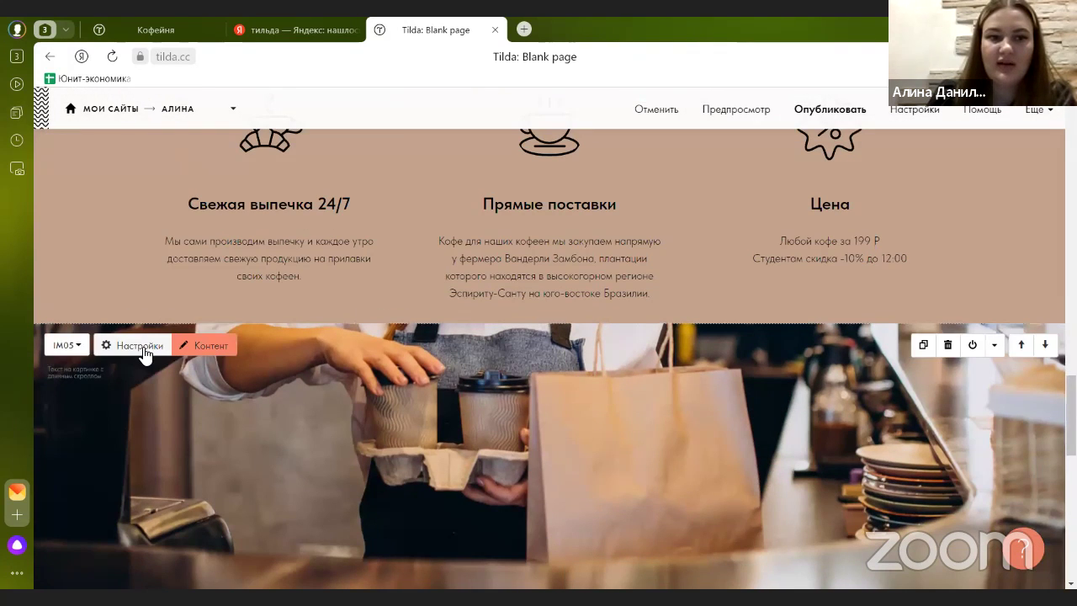
# - Change the barista block height from 170vh to 100vh
pyautogui.click(141, 343)
pyautogui.moveTo(121, 344); pyautogui.dragTo(4, 348)
pyautogui.write('10')
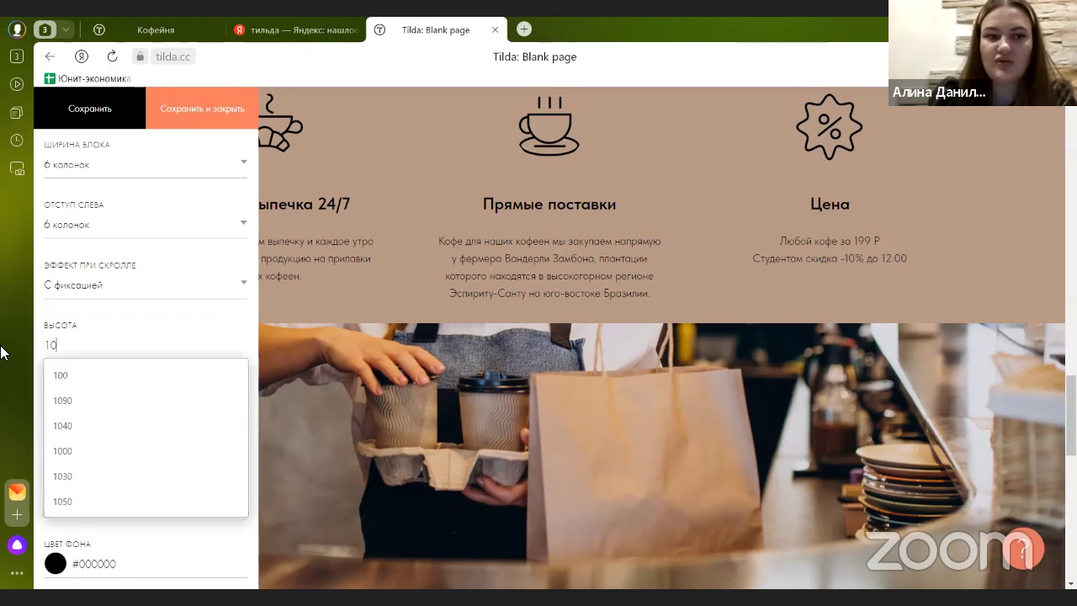
pyautogui.write('0')
pyautogui.scroll(-3, 409, 324)
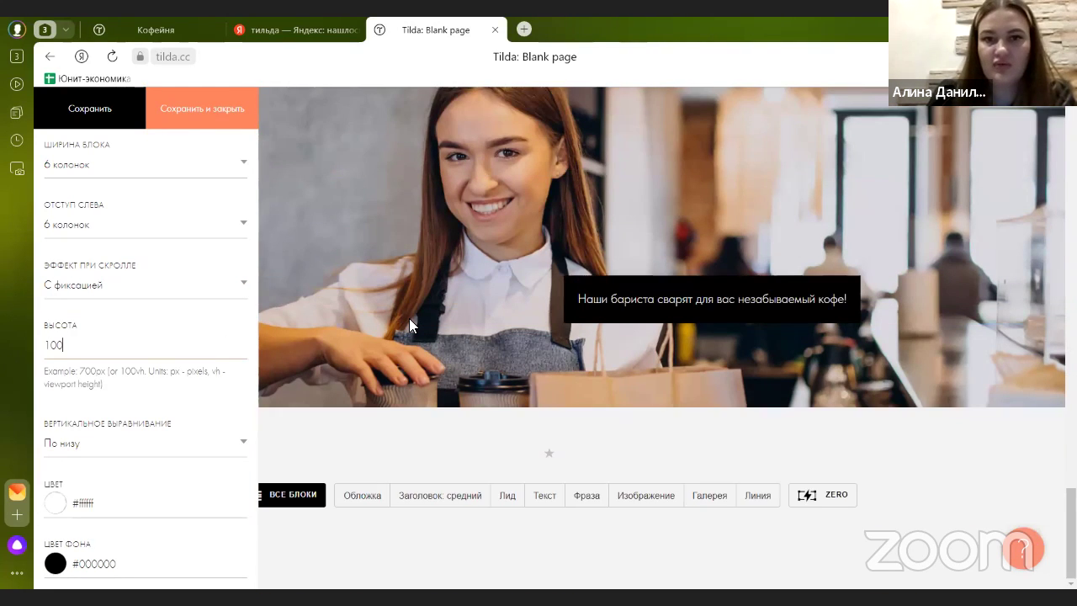
pyautogui.scroll(1, 143, 222)
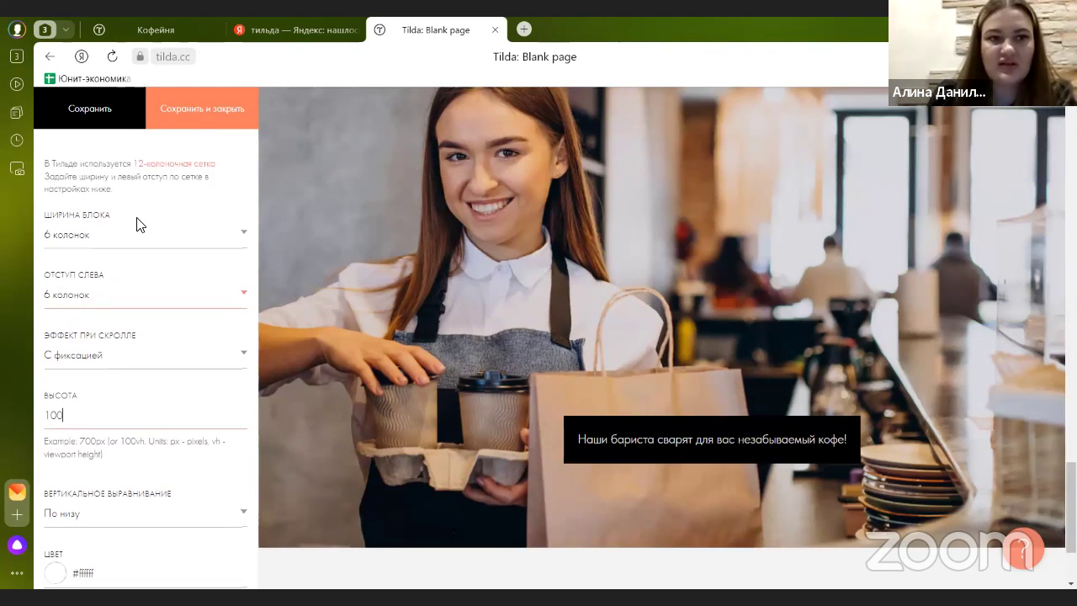
pyautogui.click(150, 385)
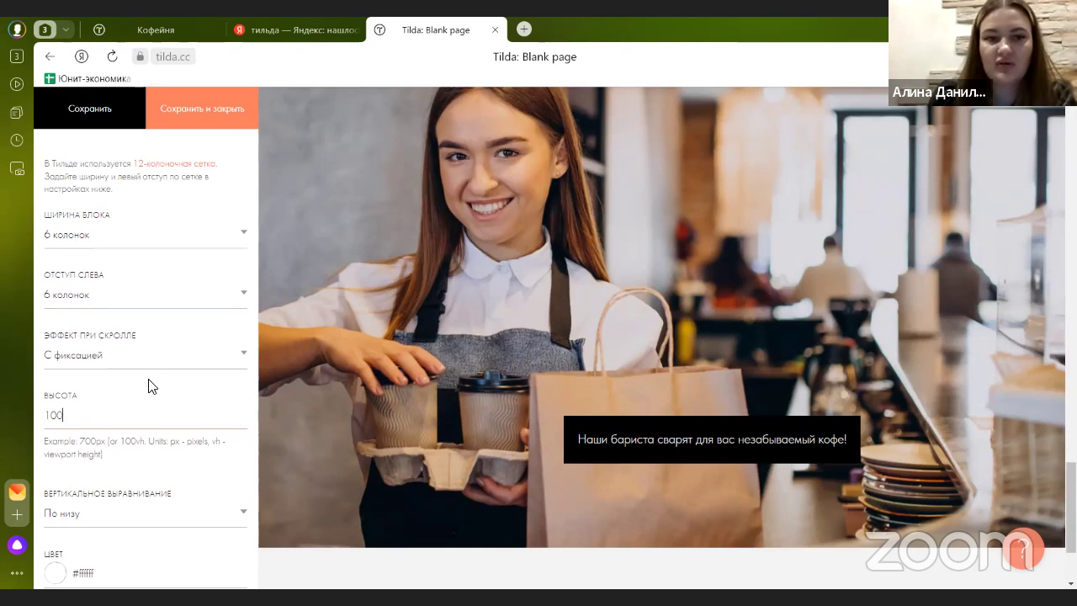
pyautogui.scroll(-5, 96, 402)
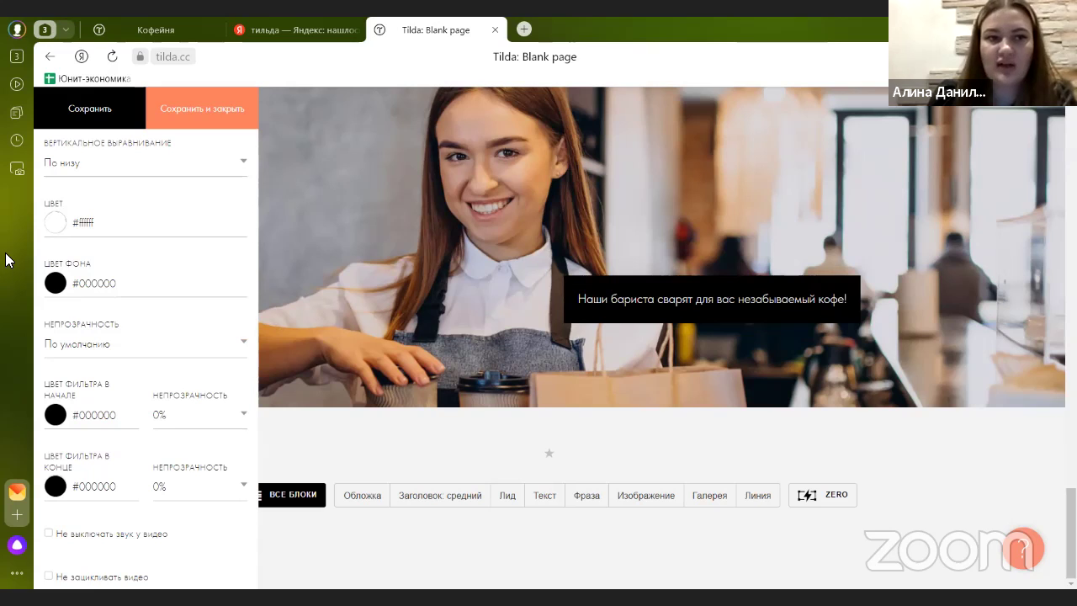
# - Give the caption box a light background and black caption text
pyautogui.click(57, 229)
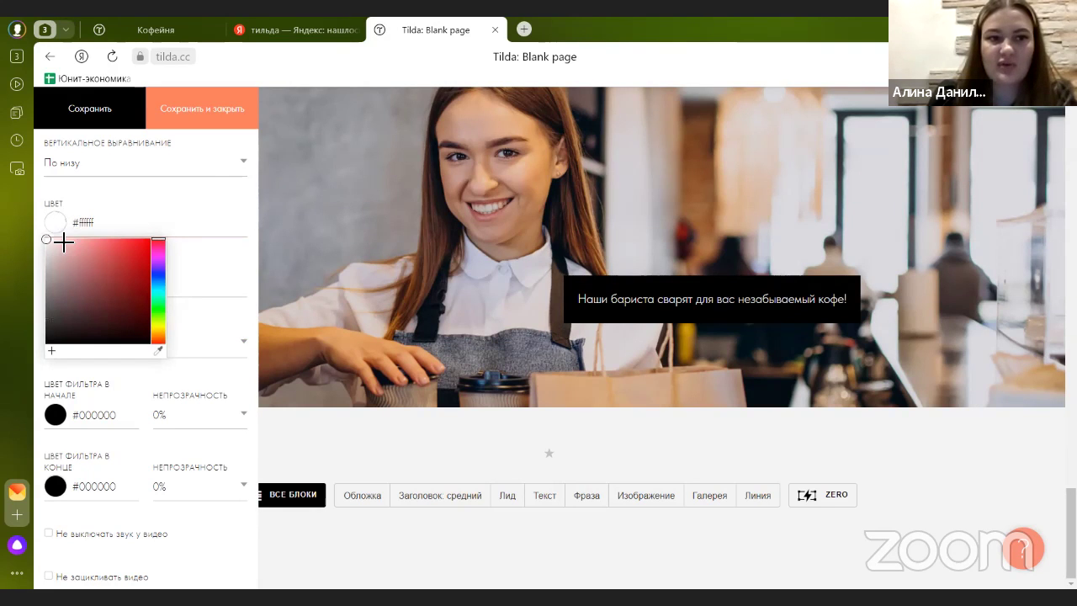
pyautogui.click(207, 274)
pyautogui.click(56, 283)
pyautogui.click(64, 329)
pyautogui.click(49, 314)
pyautogui.click(55, 224)
pyautogui.click(46, 344)
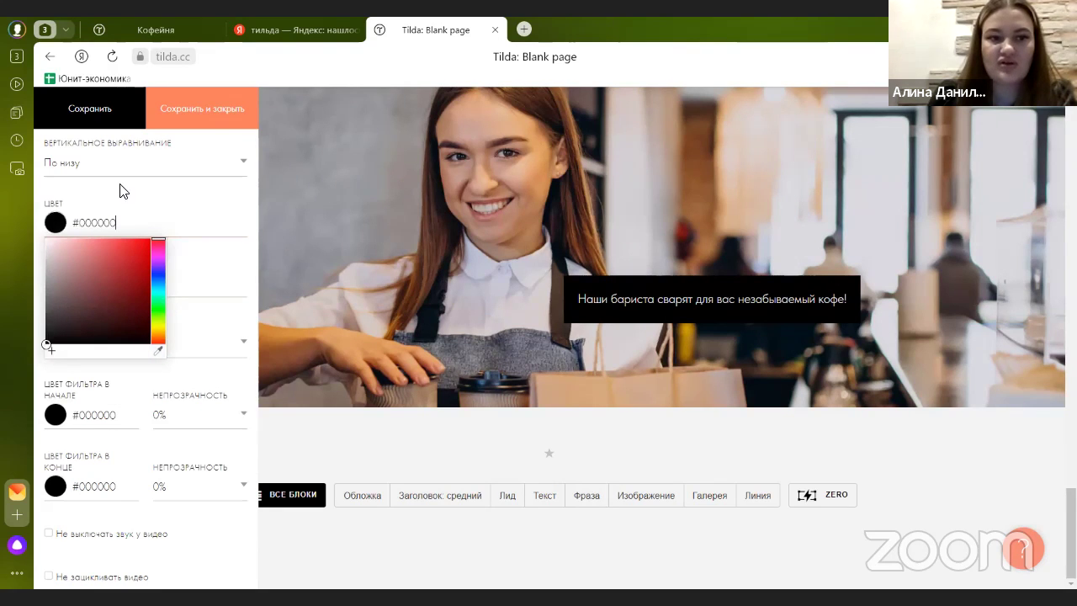
pyautogui.click(80, 113)
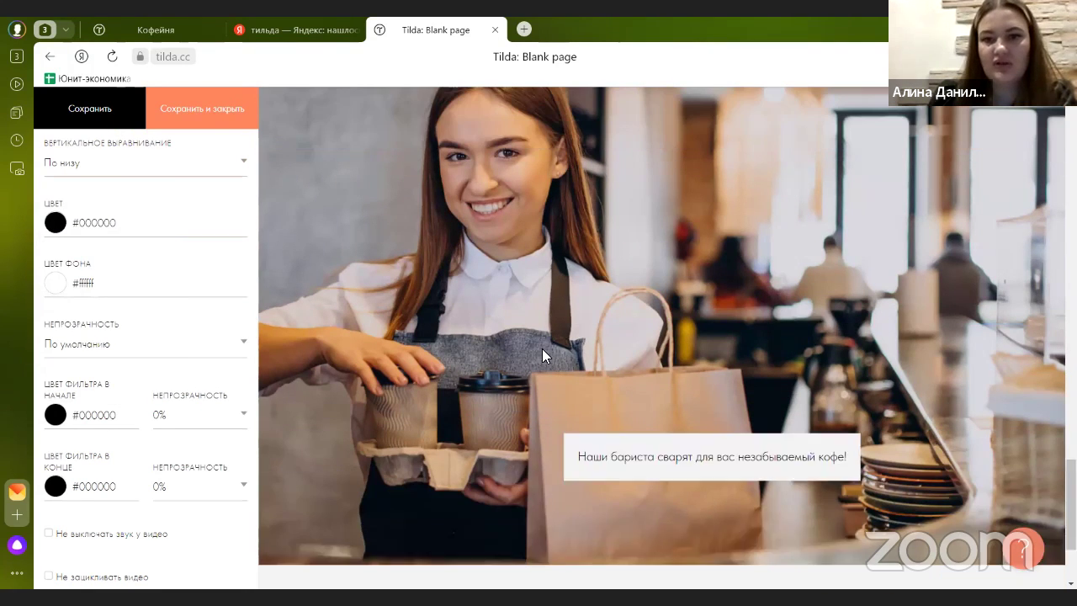
pyautogui.scroll(4, 163, 224)
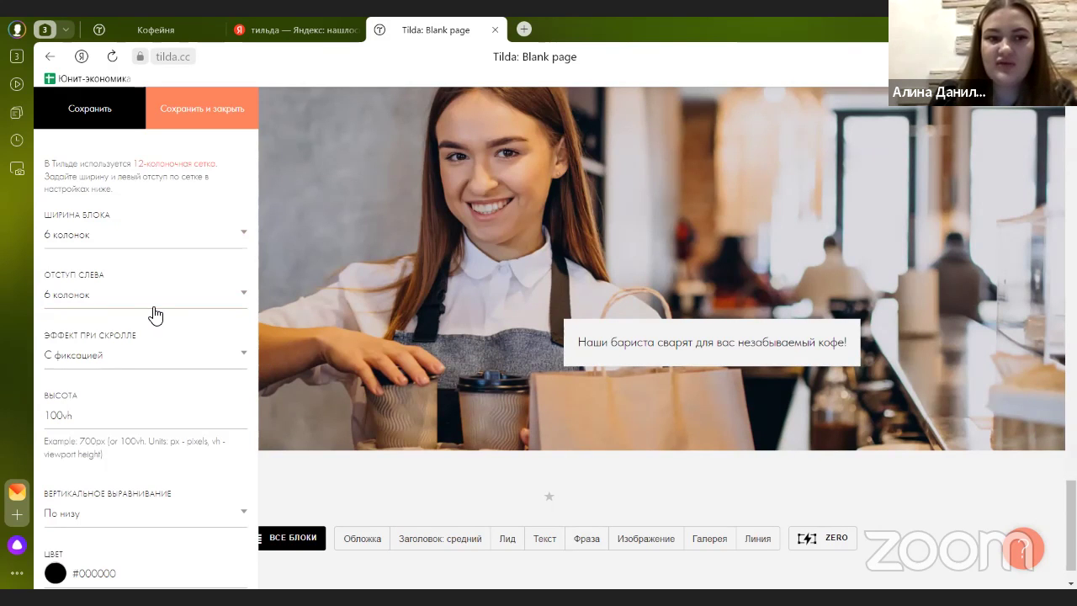
# - Set the block width to 12 columns with no left offset and save
pyautogui.click(140, 244)
pyautogui.click(139, 251)
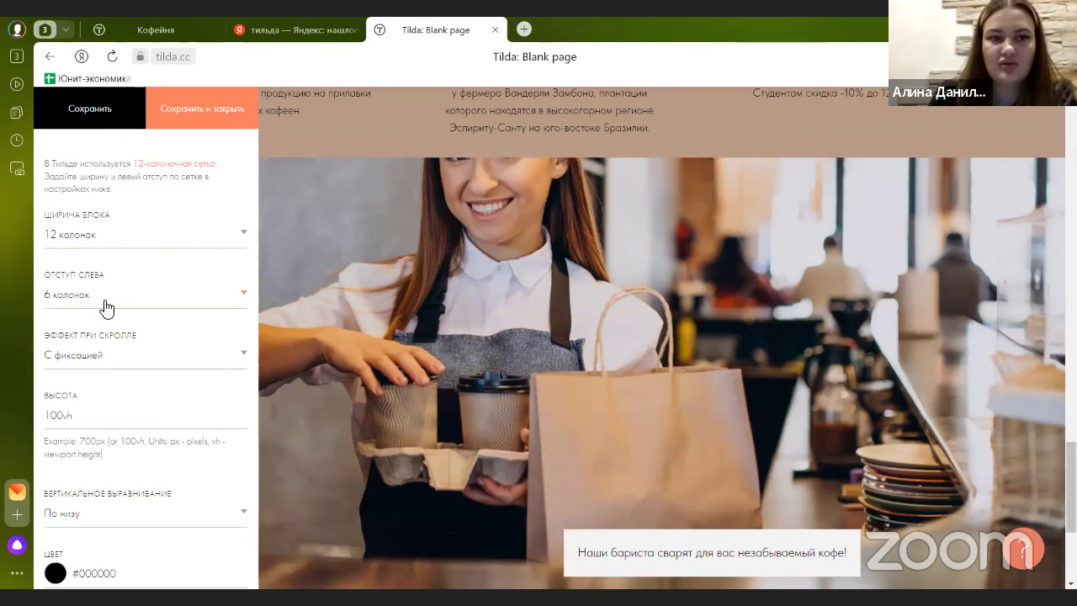
pyautogui.click(103, 299)
pyautogui.click(103, 312)
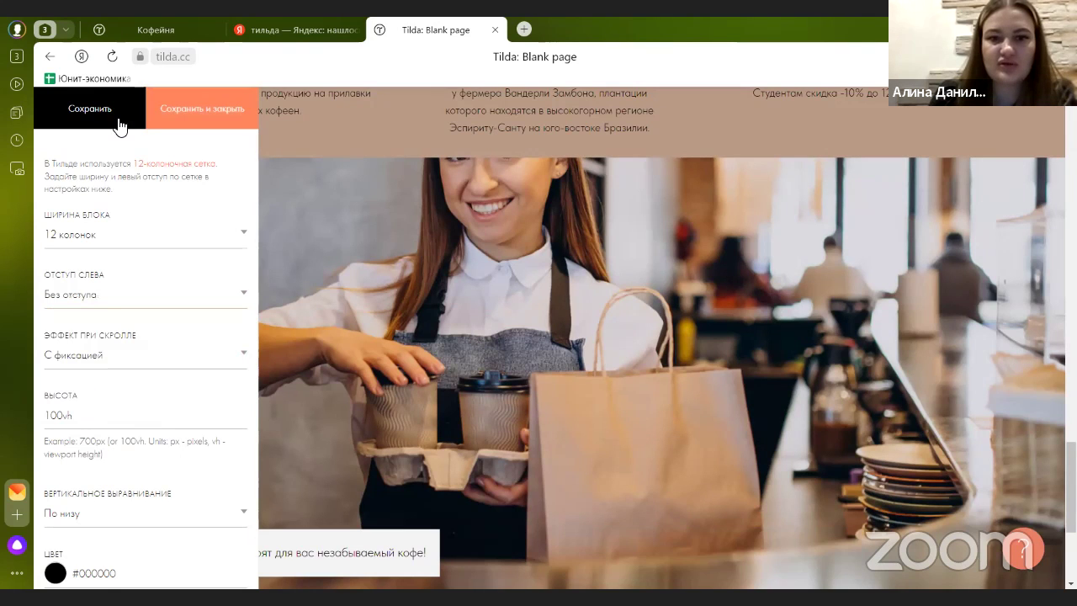
pyautogui.click(172, 123)
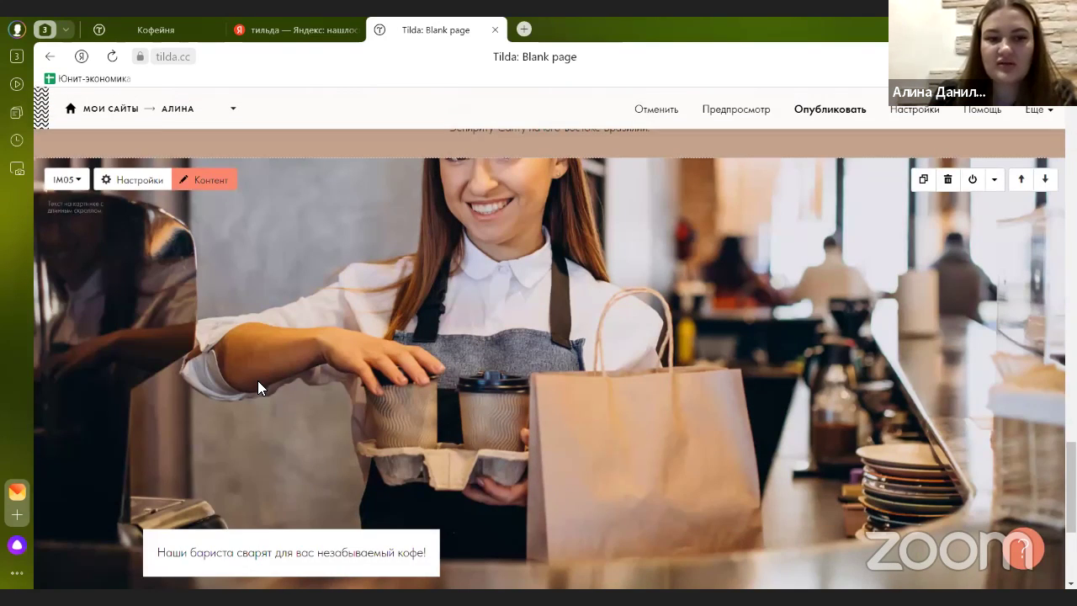
pyautogui.scroll(-3, 124, 315)
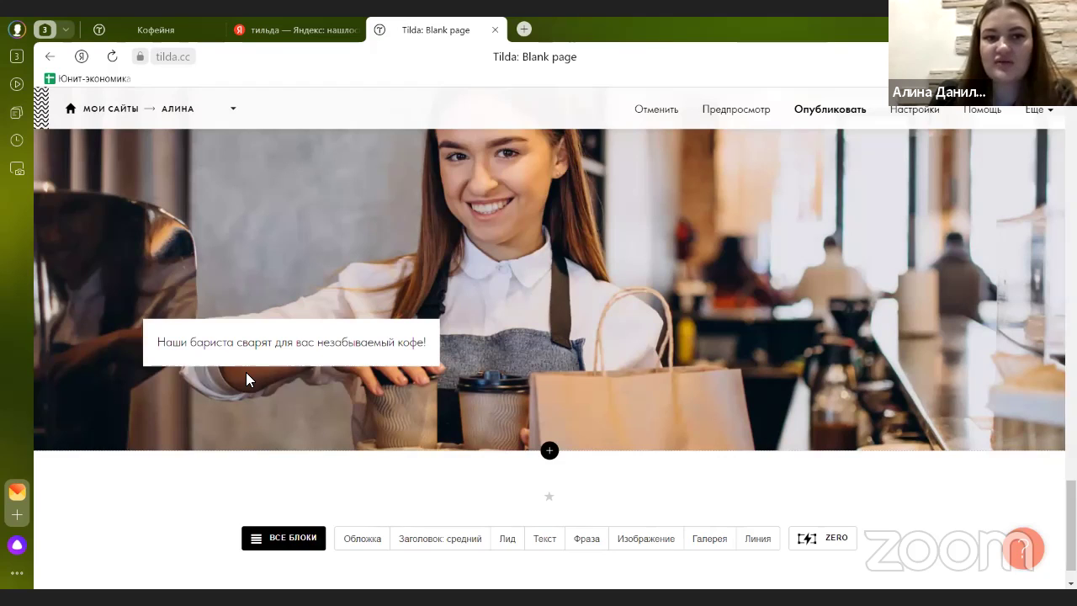
pyautogui.scroll(3, 202, 322)
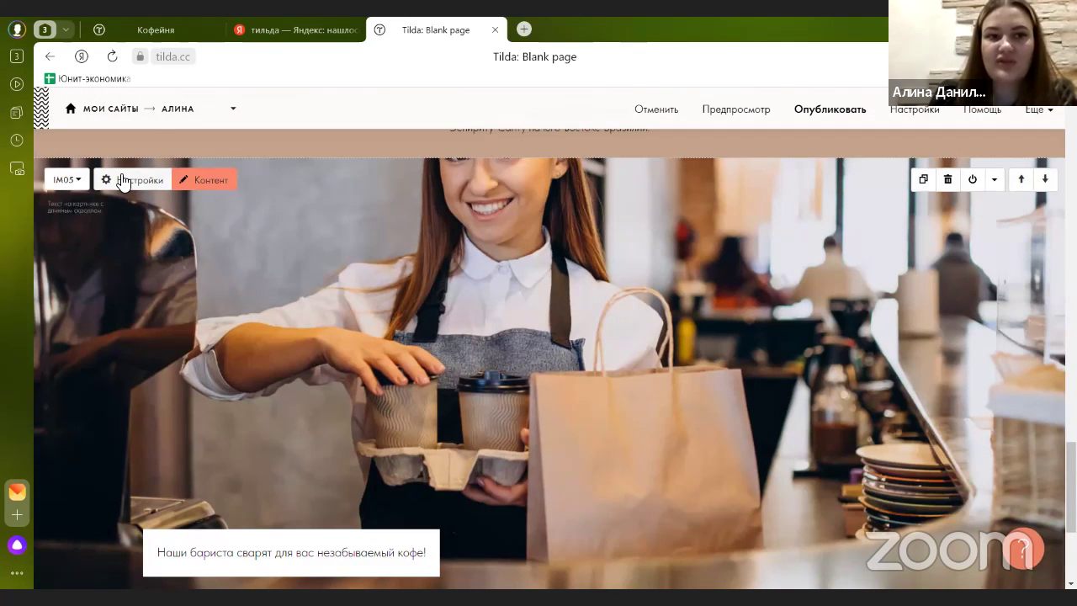
# - Preview a 4-column left offset, then revert to no offset and close the settings
pyautogui.click(126, 180)
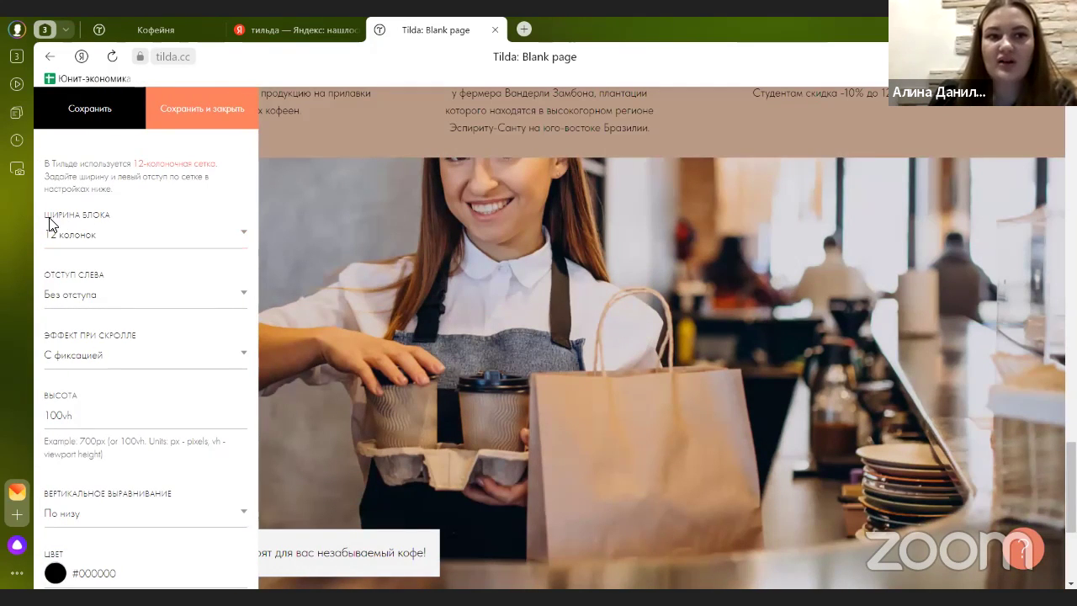
pyautogui.click(70, 250)
pyautogui.click(69, 251)
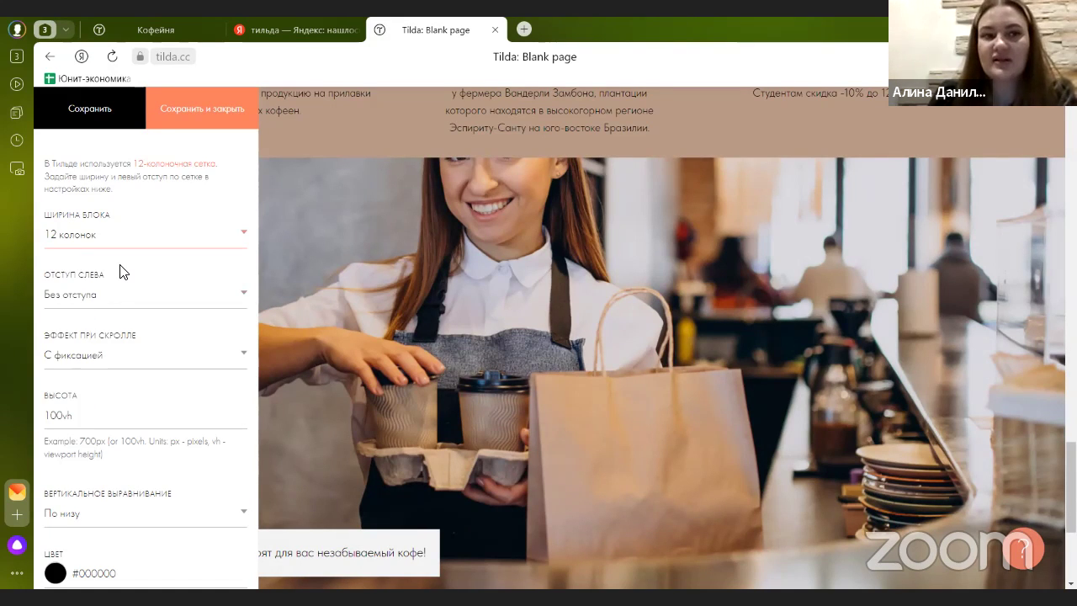
pyautogui.click(126, 299)
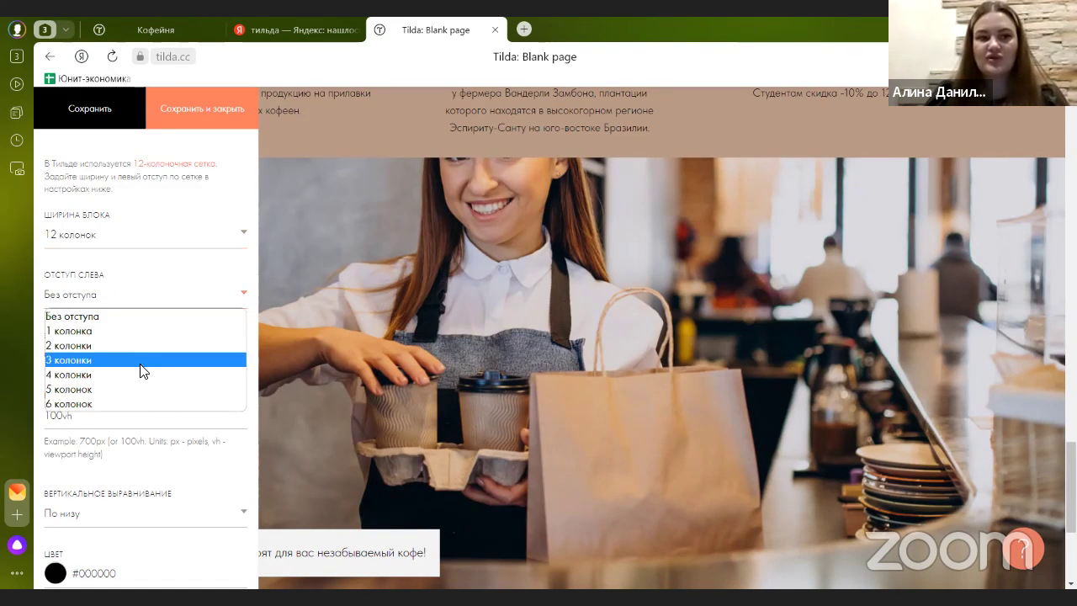
pyautogui.click(143, 374)
pyautogui.click(112, 123)
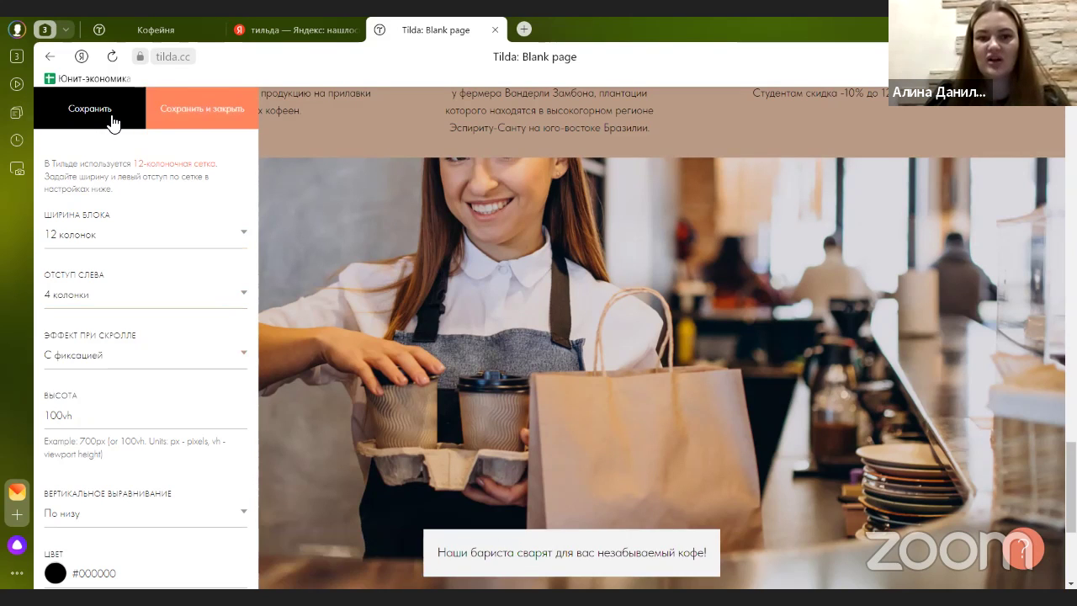
pyautogui.click(92, 296)
pyautogui.click(172, 122)
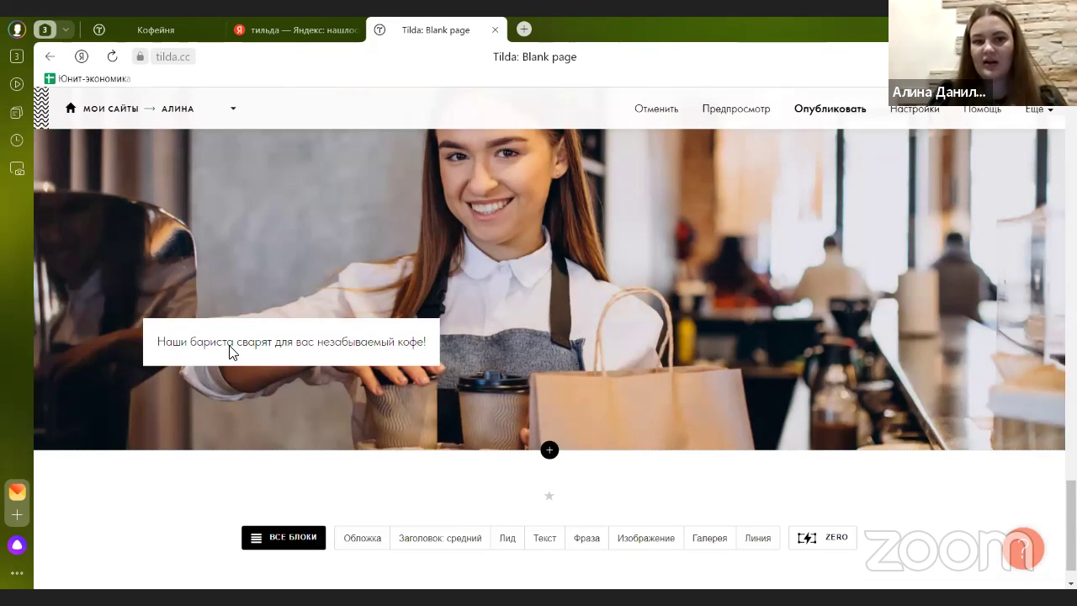
# - Check the barista block on the published coffee site, then go back to the editor
pyautogui.click(171, 37)
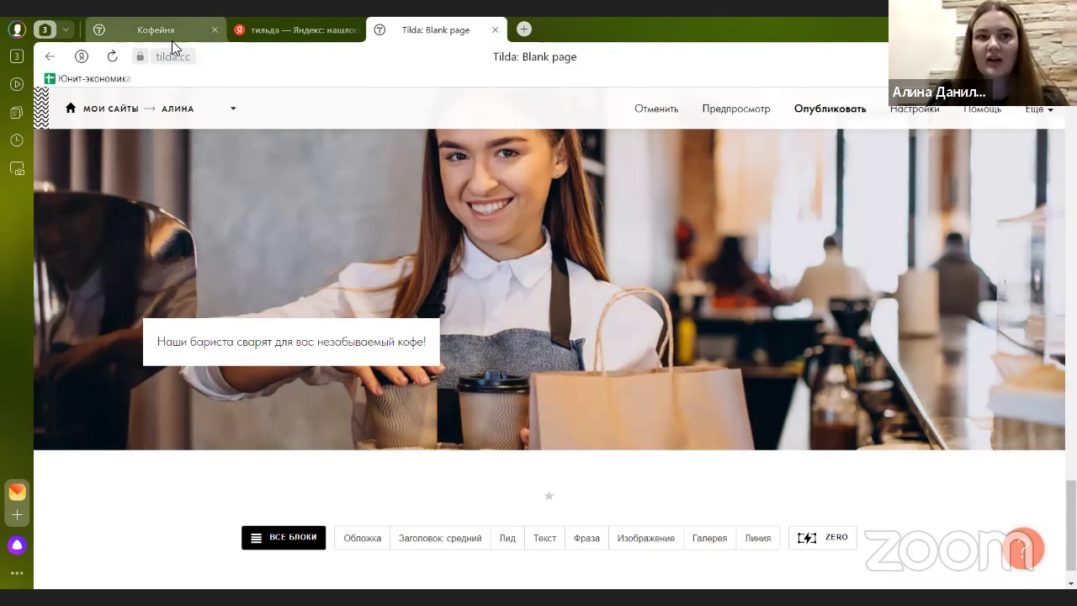
pyautogui.scroll(-2, 375, 220)
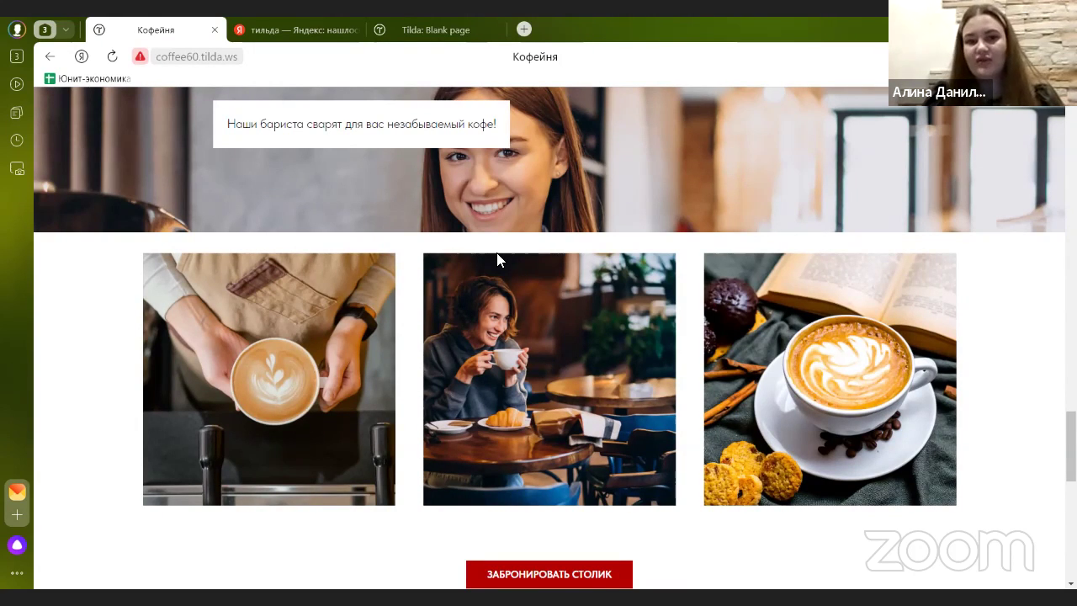
pyautogui.click(459, 32)
pyautogui.scroll(-1, 541, 360)
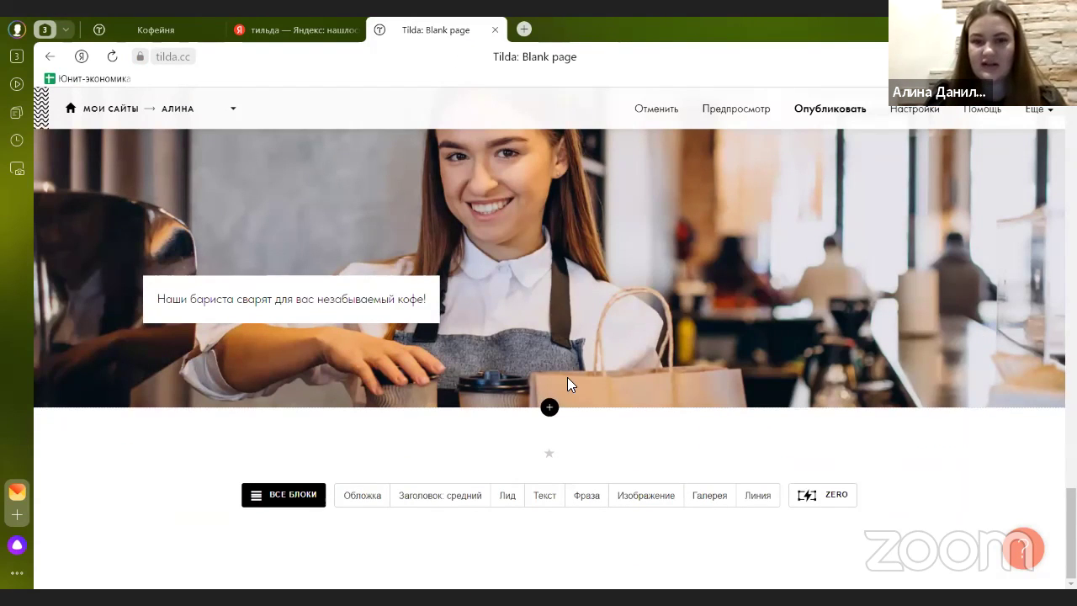
# - Add a GL03 three-column gallery from the Галерея category and bring up its image content
pyautogui.click(549, 407)
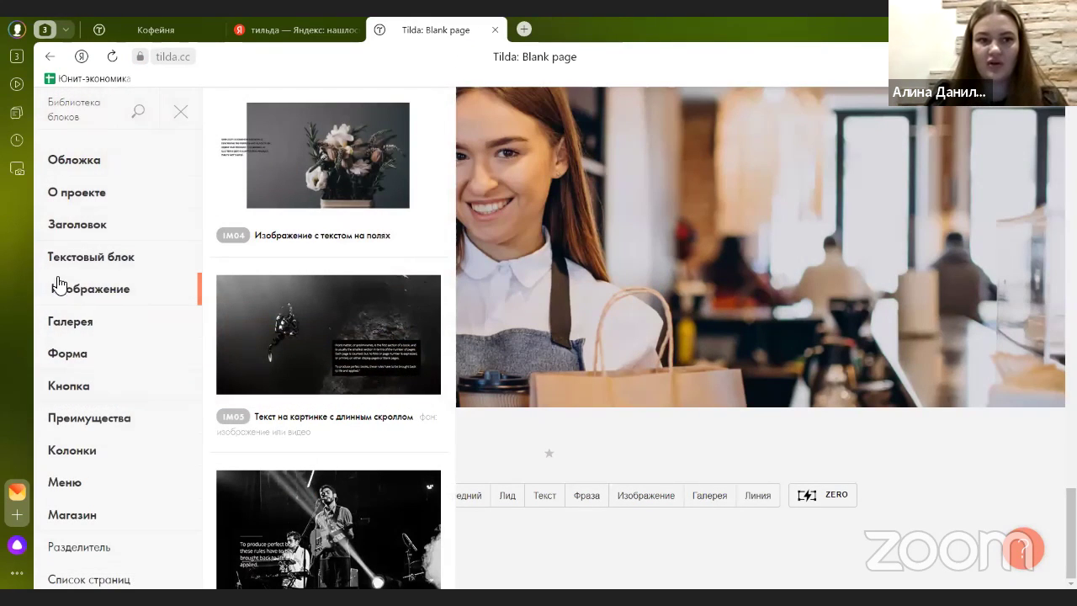
pyautogui.click(91, 325)
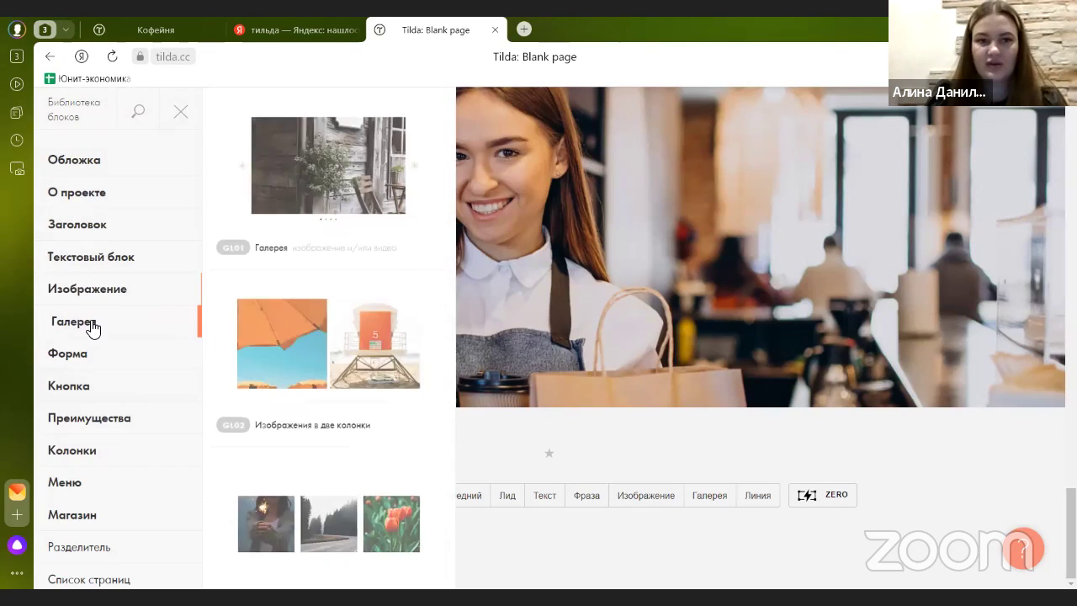
pyautogui.scroll(-3, 252, 324)
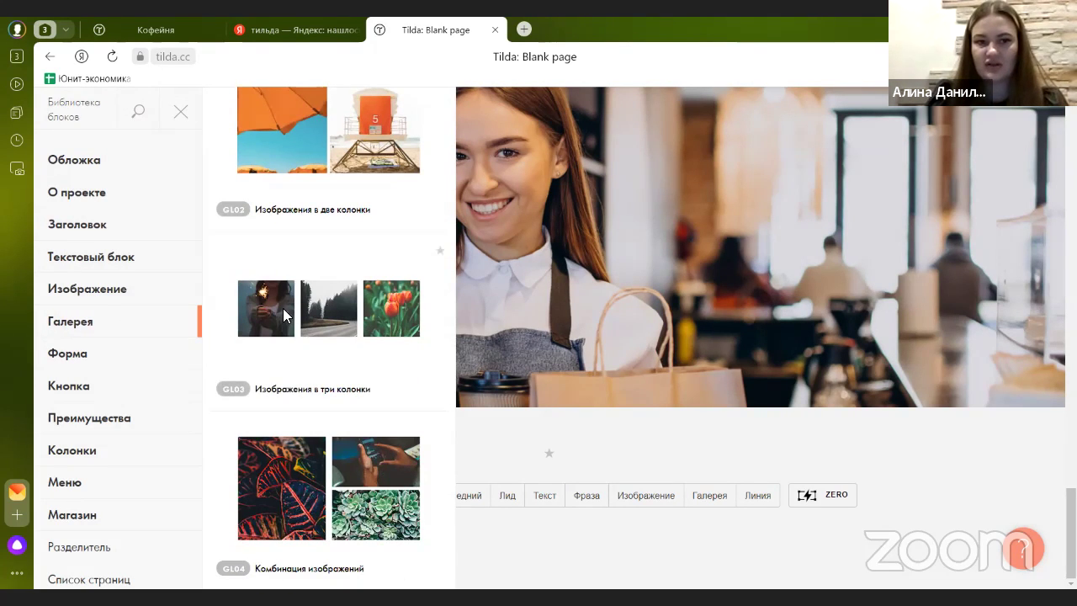
pyautogui.click(283, 308)
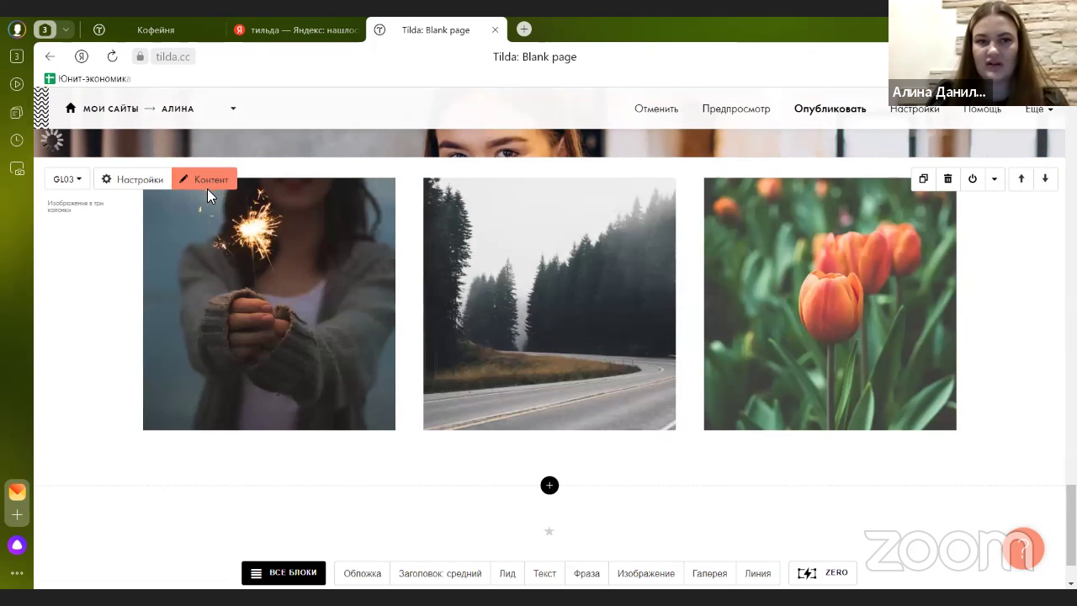
pyautogui.click(207, 185)
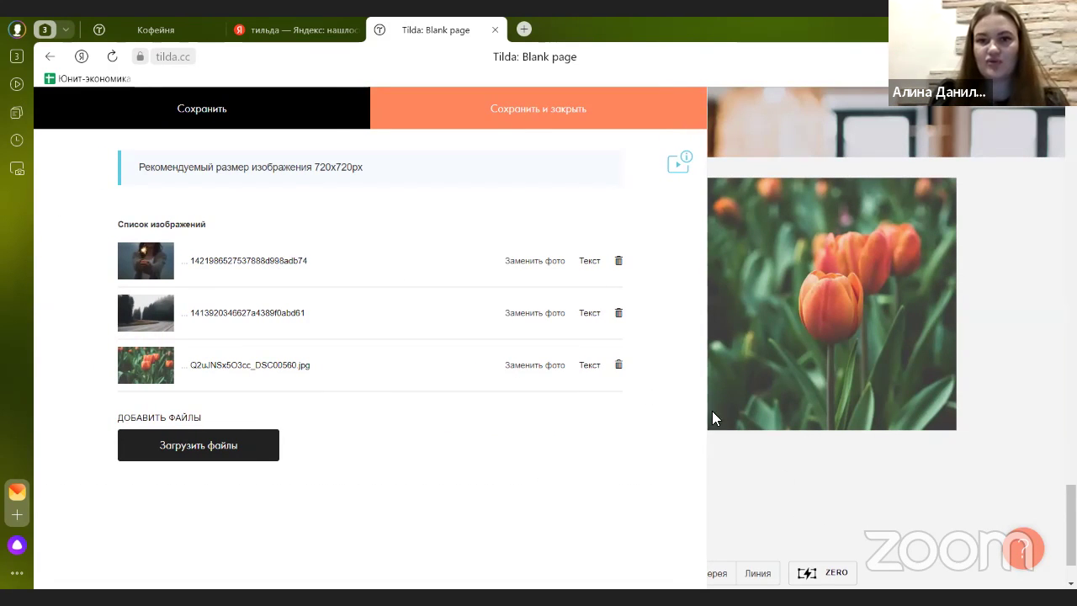
# - Replace the sample images with the cappuccino, woman-with-croissants and barista-with-cup photos, in that order
pyautogui.click(618, 262)
pyautogui.click(187, 290)
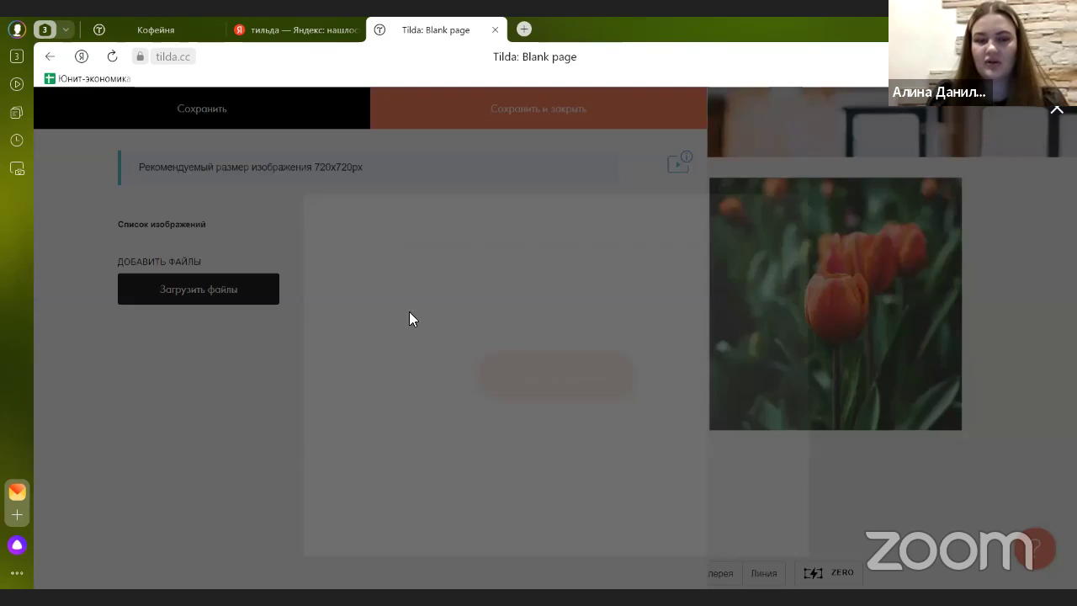
pyautogui.click(482, 332)
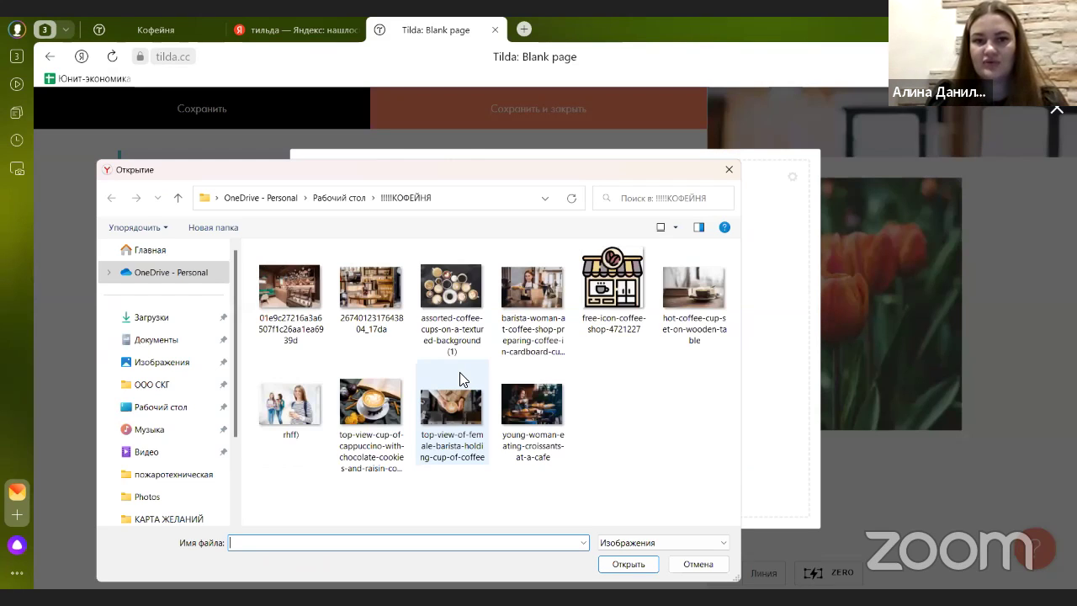
pyautogui.click(437, 420)
pyautogui.keyDown('ctrl'); pyautogui.click(353, 431); pyautogui.keyUp('ctrl')
pyautogui.keyDown('ctrl'); pyautogui.click(551, 430); pyautogui.keyUp('ctrl')
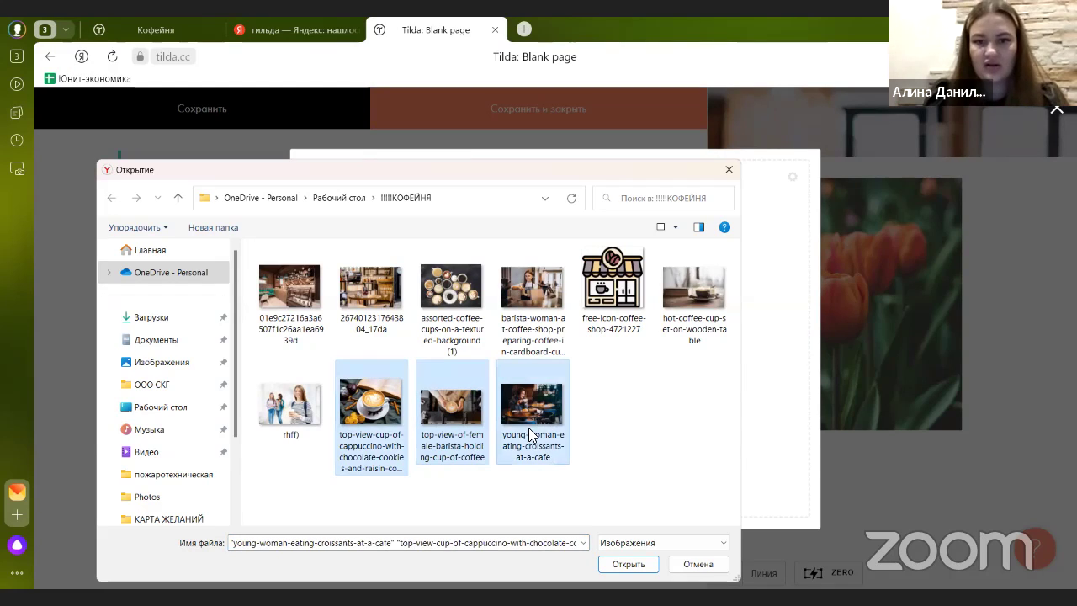
pyautogui.click(655, 567)
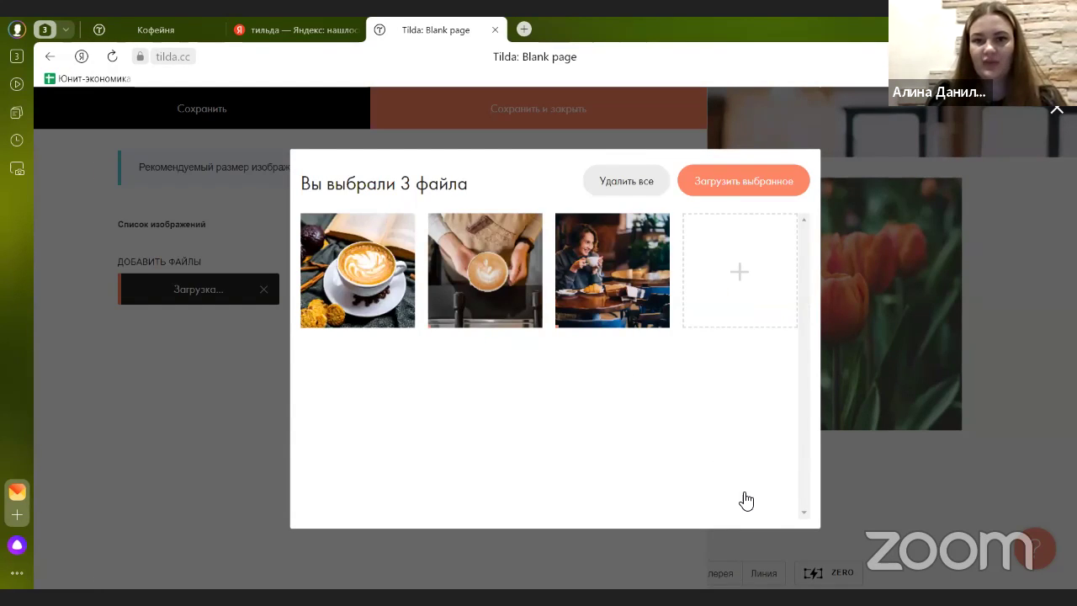
pyautogui.moveTo(641, 294); pyautogui.dragTo(479, 294)
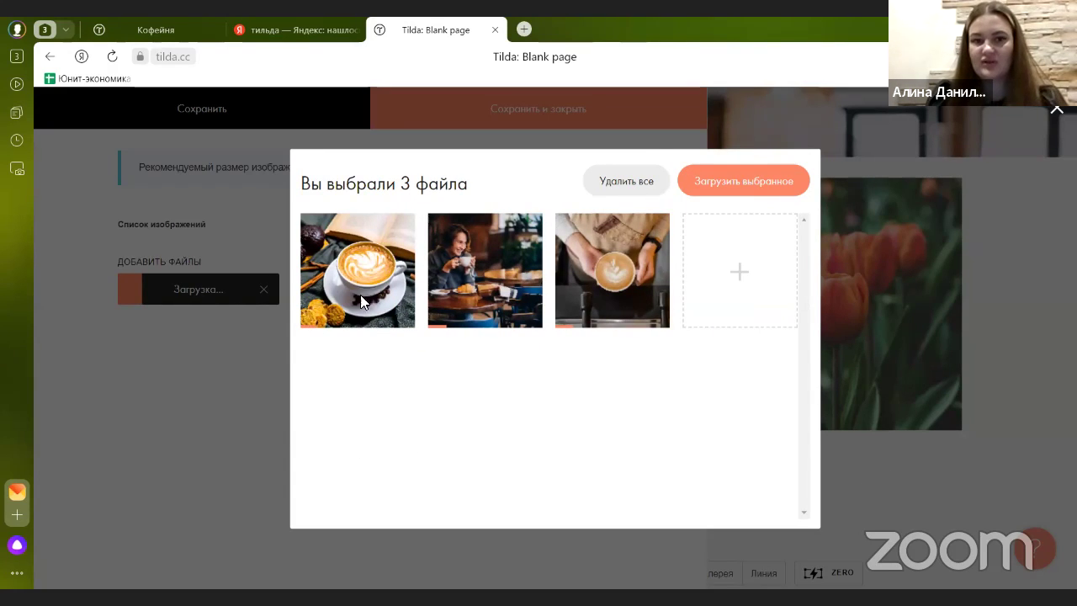
pyautogui.moveTo(384, 269)
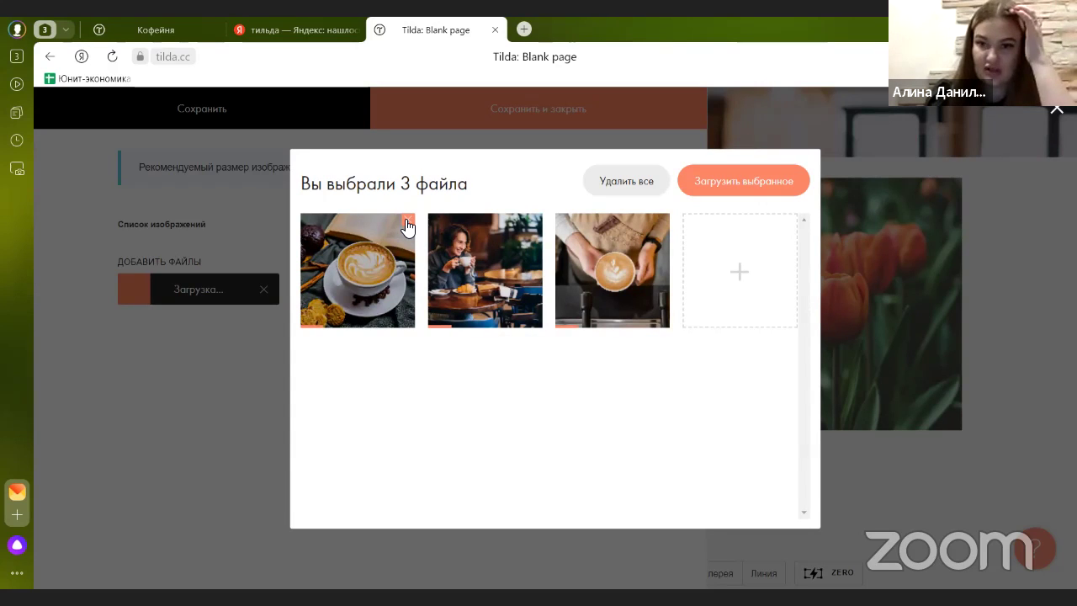
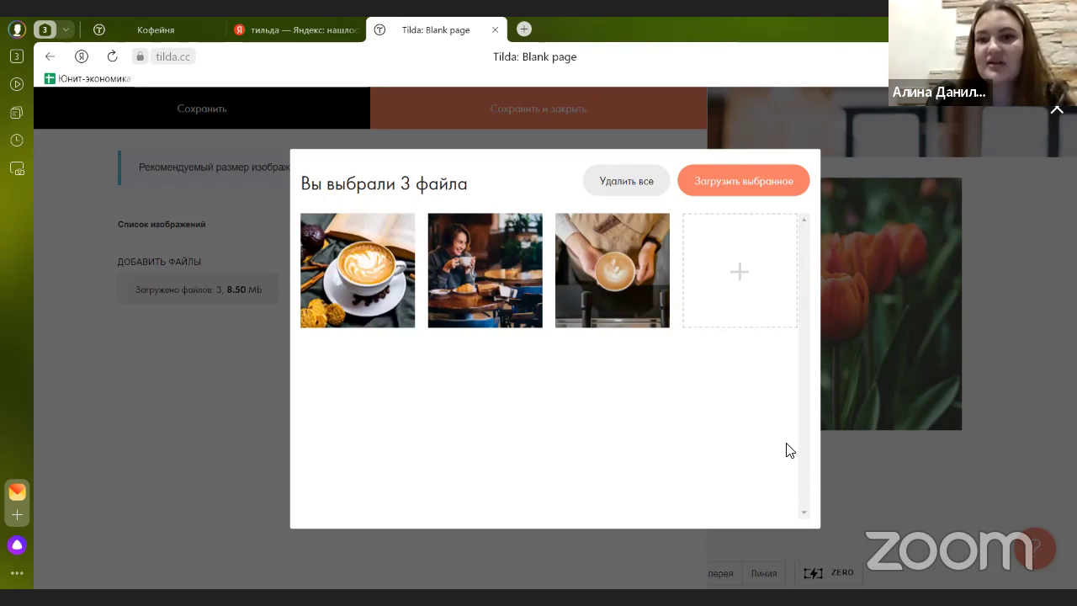
# - Upload the three selected coffee photos into the GL03 gallery's image list
pyautogui.click(713, 183)
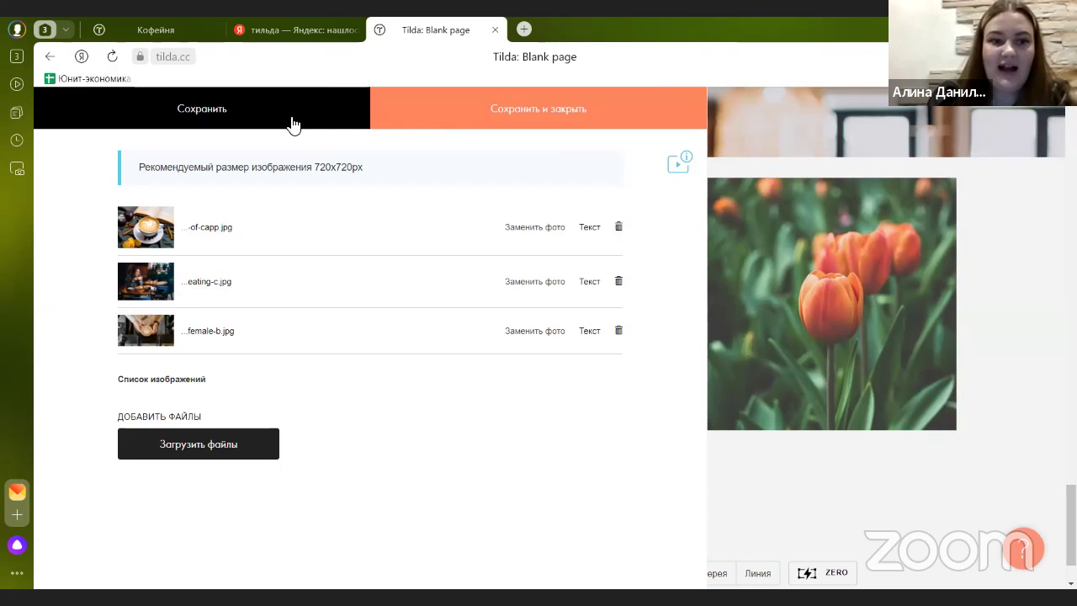
pyautogui.click(563, 109)
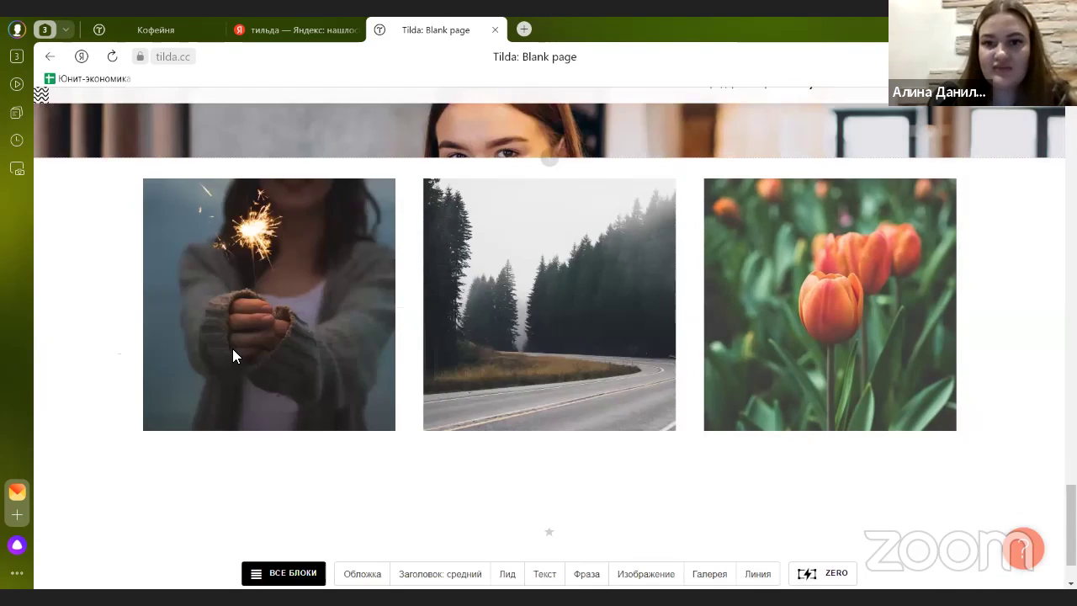
pyautogui.scroll(-1, 705, 337)
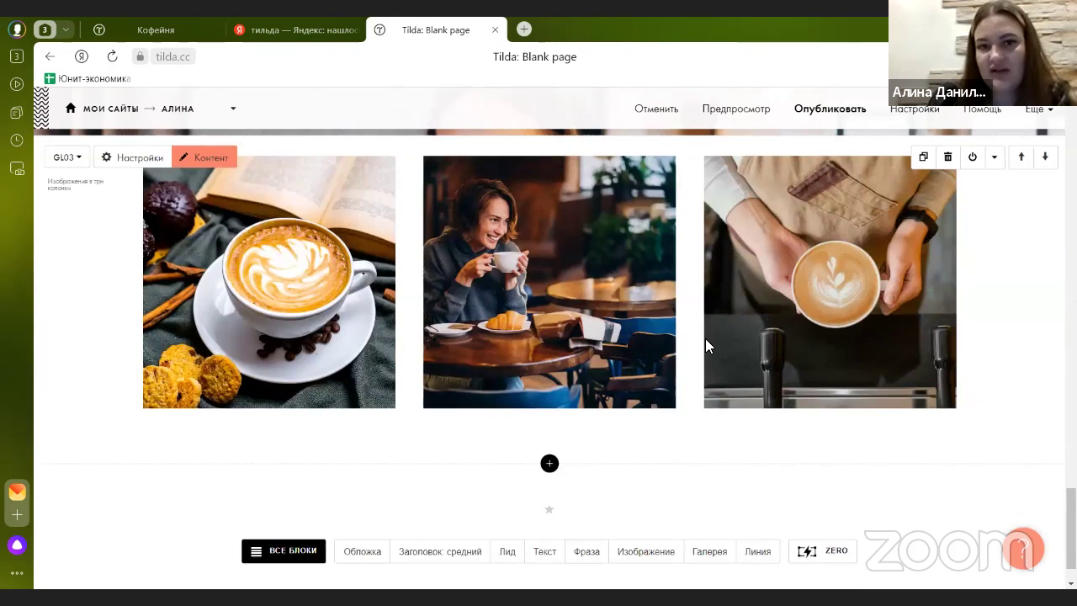
pyautogui.hotkey('ctrl', 'Tab')
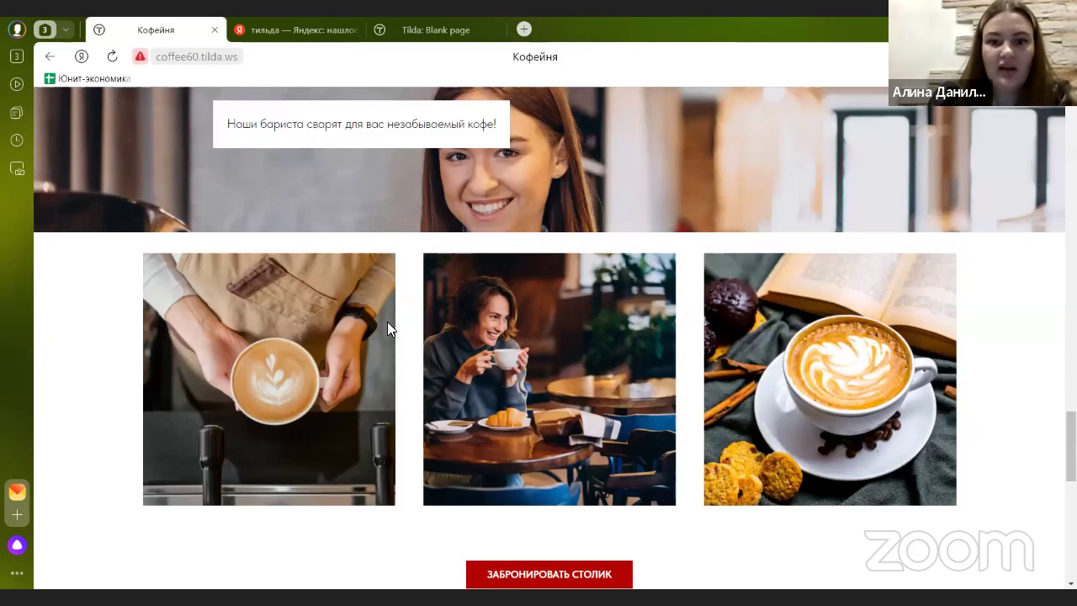
pyautogui.scroll(-3, 387, 321)
pyautogui.scroll(1, 490, 325)
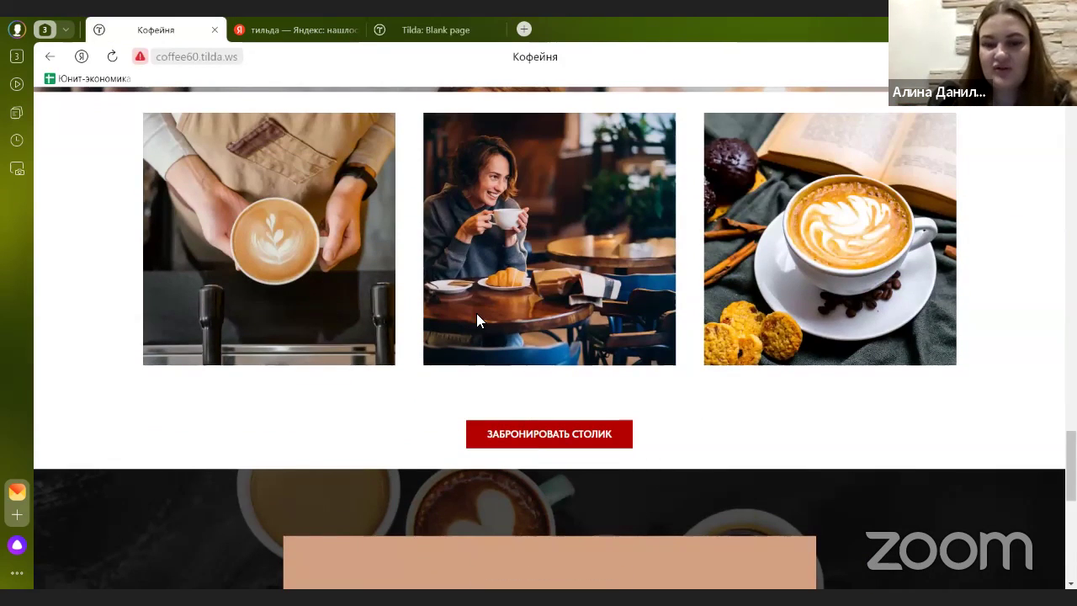
pyautogui.click(414, 38)
pyautogui.scroll(5, 612, 301)
pyautogui.scroll(10, 613, 301)
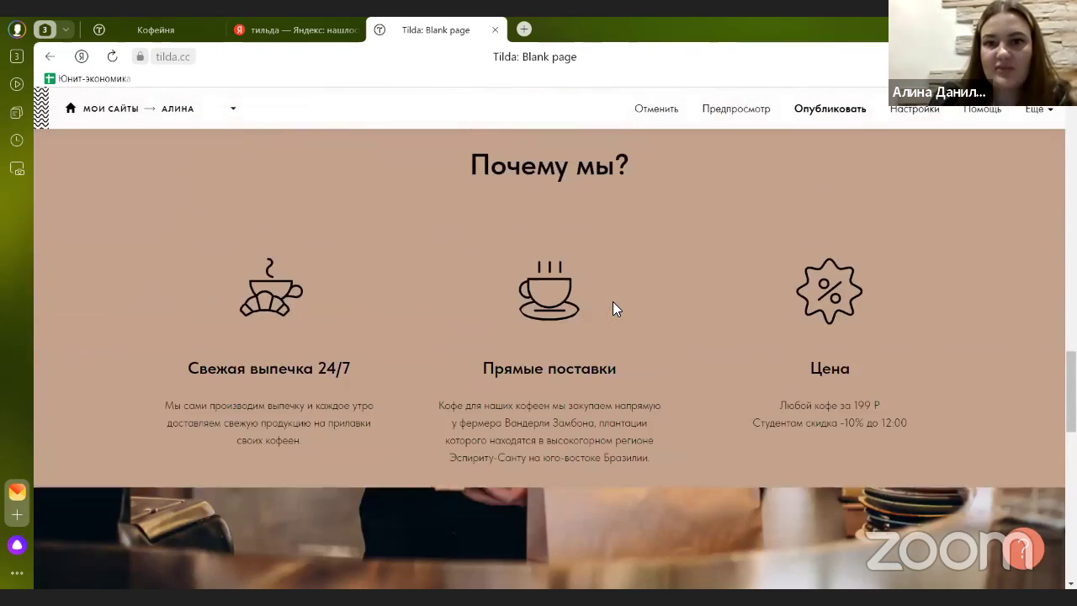
pyautogui.scroll(-1, 618, 317)
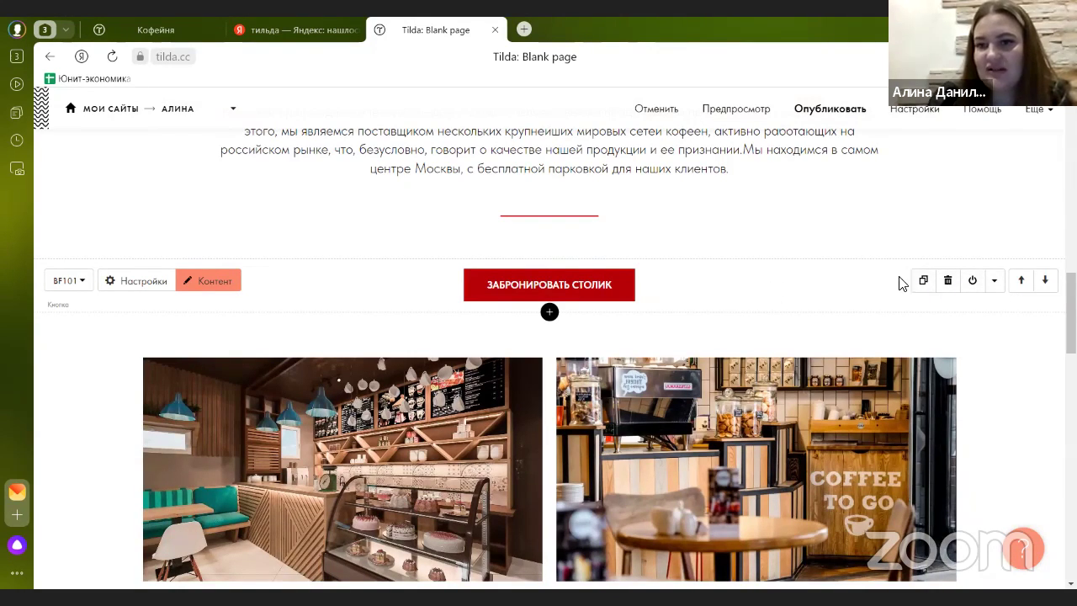
# - Duplicate the ЗАБРОНИРОВАТЬ СТОЛИК button block and move the copy below the three-photo gallery
pyautogui.click(925, 282)
pyautogui.scroll(-1, 724, 284)
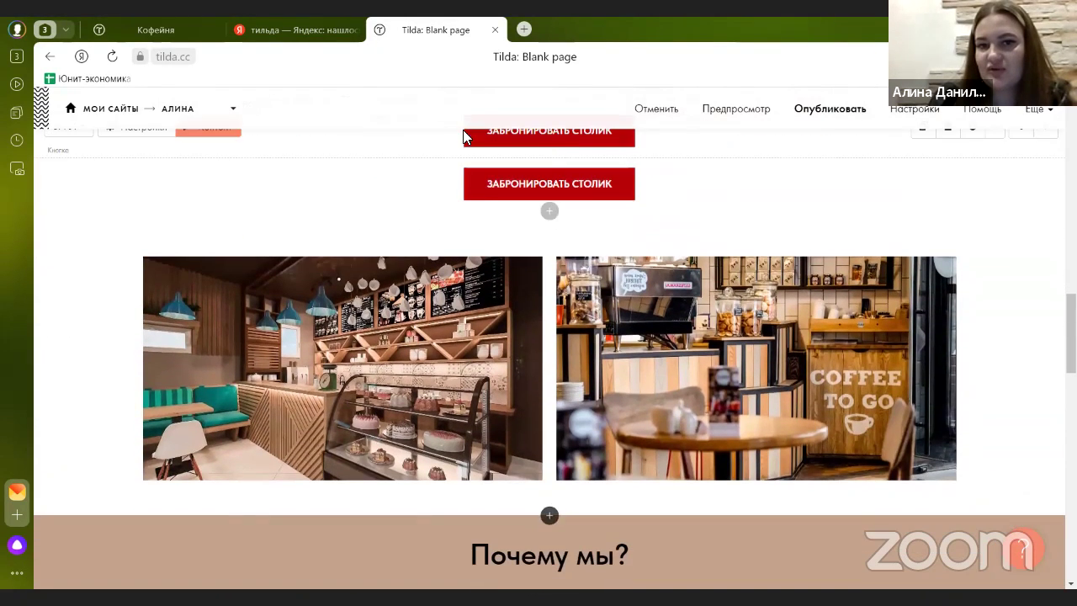
pyautogui.scroll(2, 635, 282)
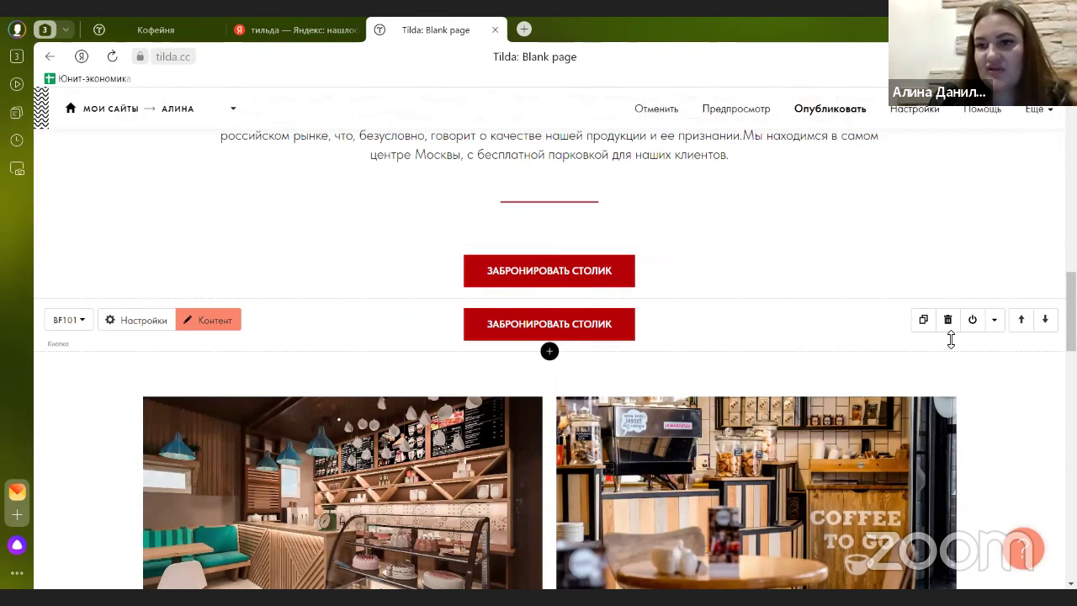
pyautogui.click(1044, 319)
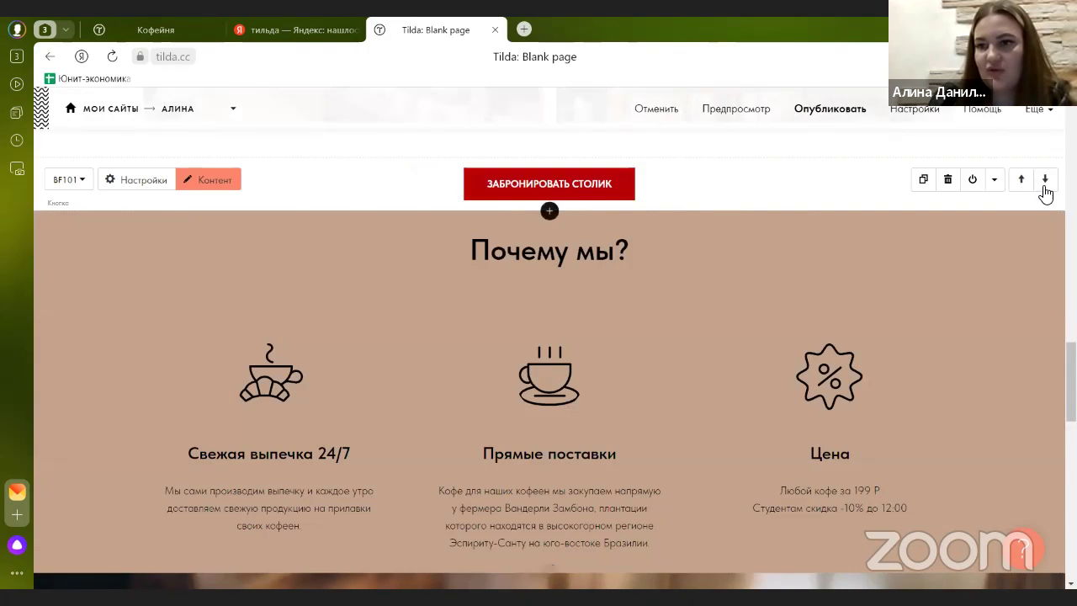
pyautogui.click(1044, 192)
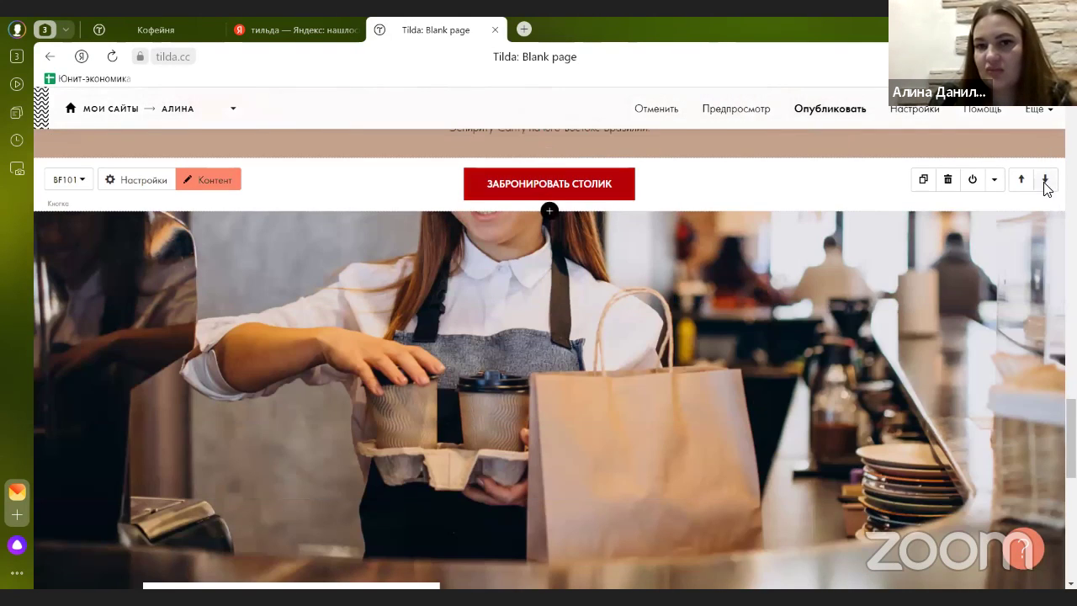
pyautogui.click(1045, 180)
pyautogui.click(1045, 179)
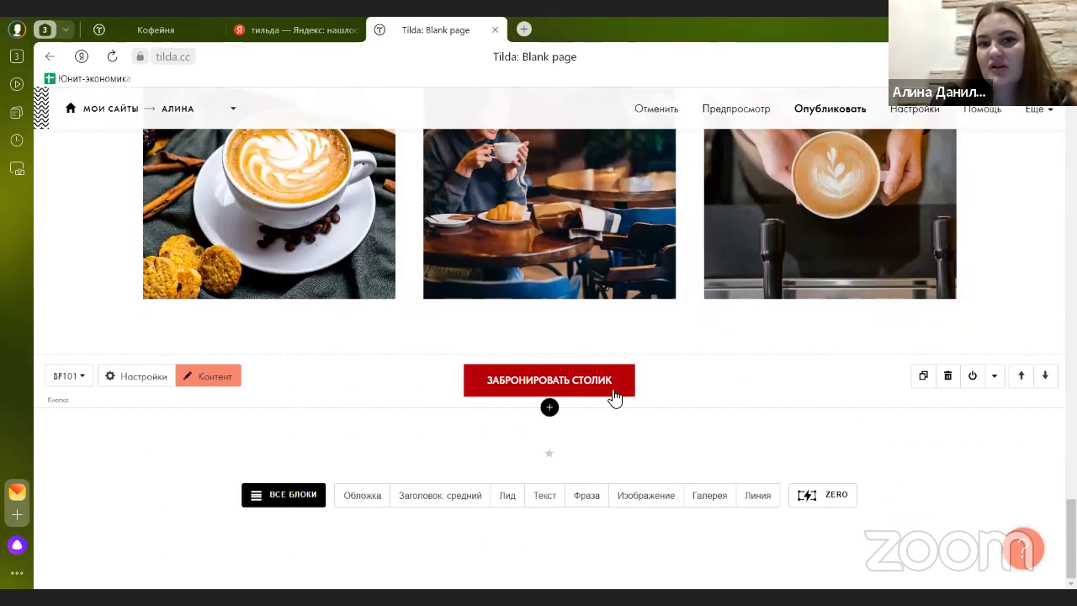
pyautogui.scroll(1, 613, 396)
pyautogui.scroll(2, 612, 393)
pyautogui.scroll(-1, 610, 389)
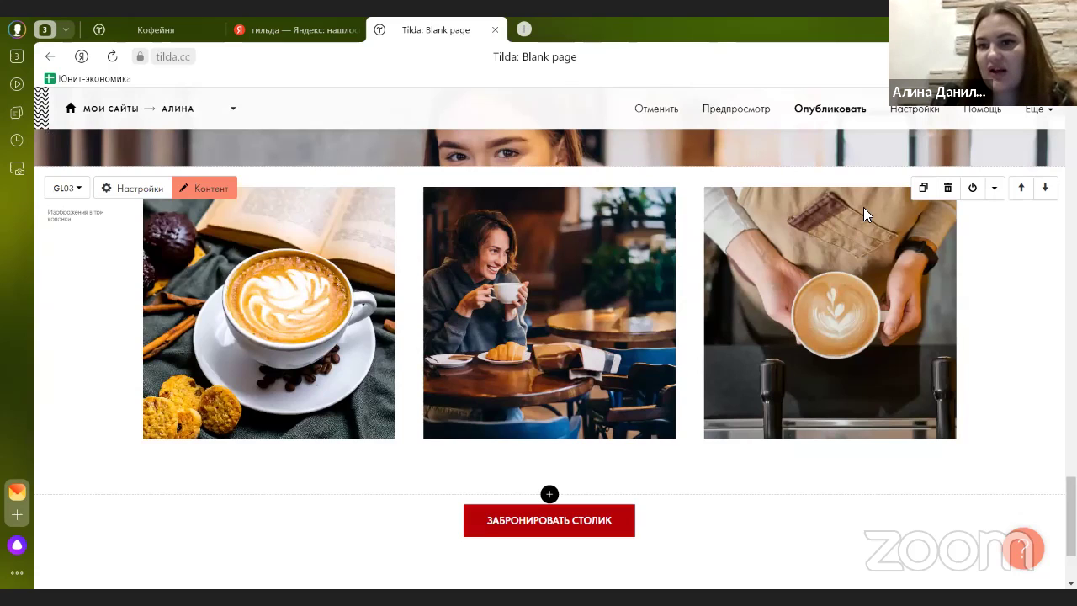
# - Duplicate the GL03 coffee gallery, then delete the extra copy
pyautogui.click(923, 188)
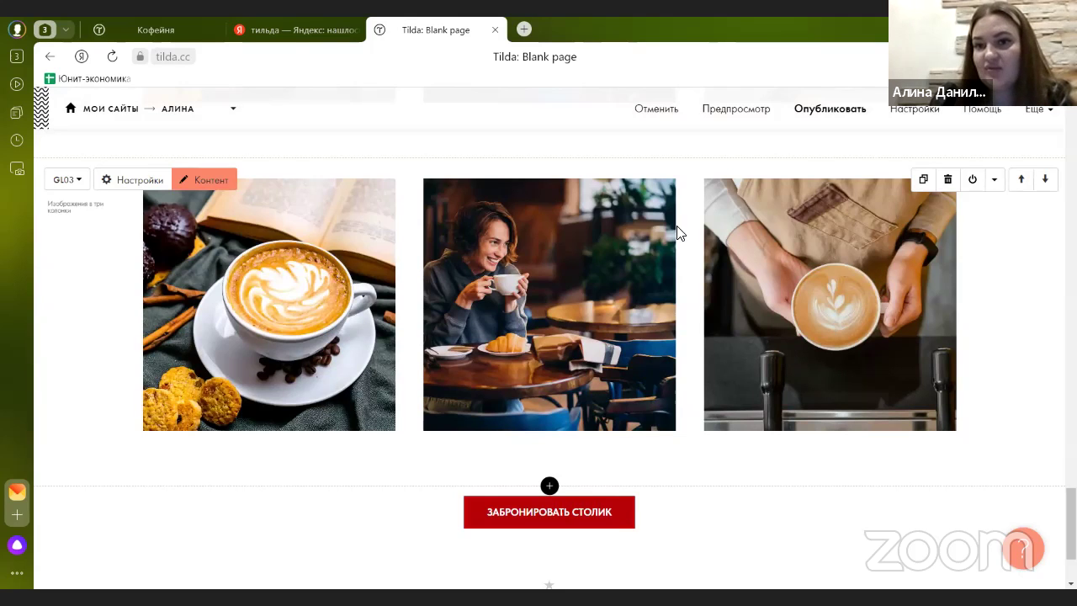
pyautogui.scroll(3, 681, 286)
pyautogui.scroll(-2, 743, 277)
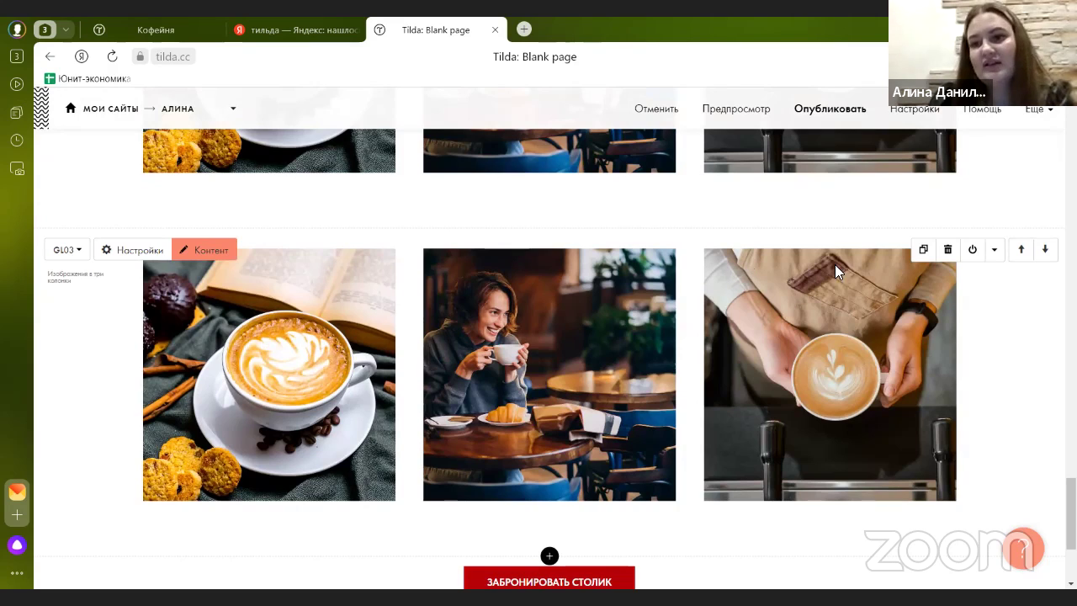
pyautogui.click(947, 250)
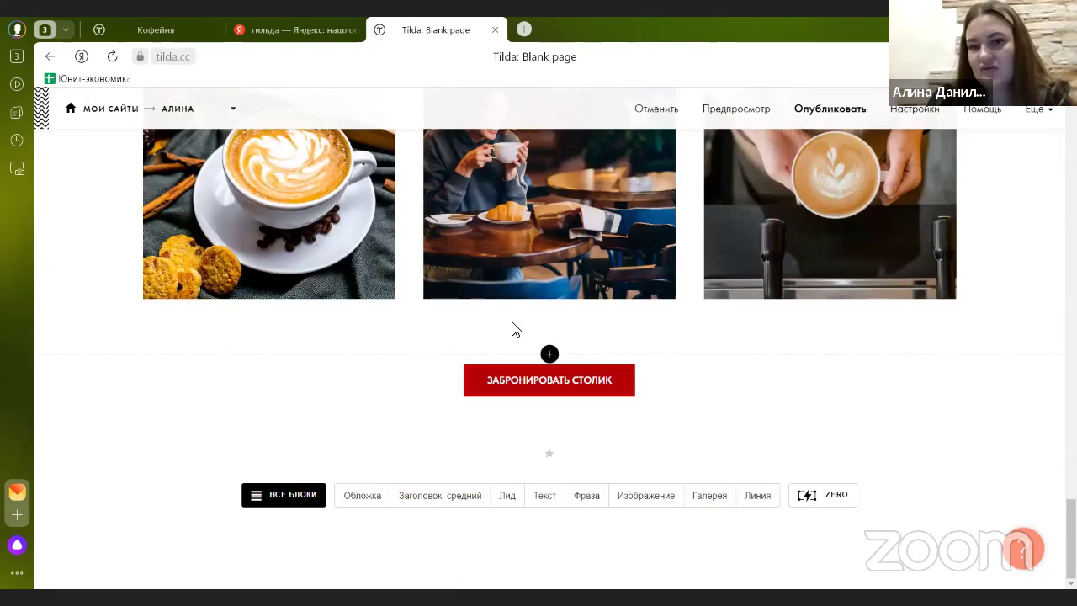
# - Glance at the published Кофейня site and return to the page editor
pyautogui.click(155, 42)
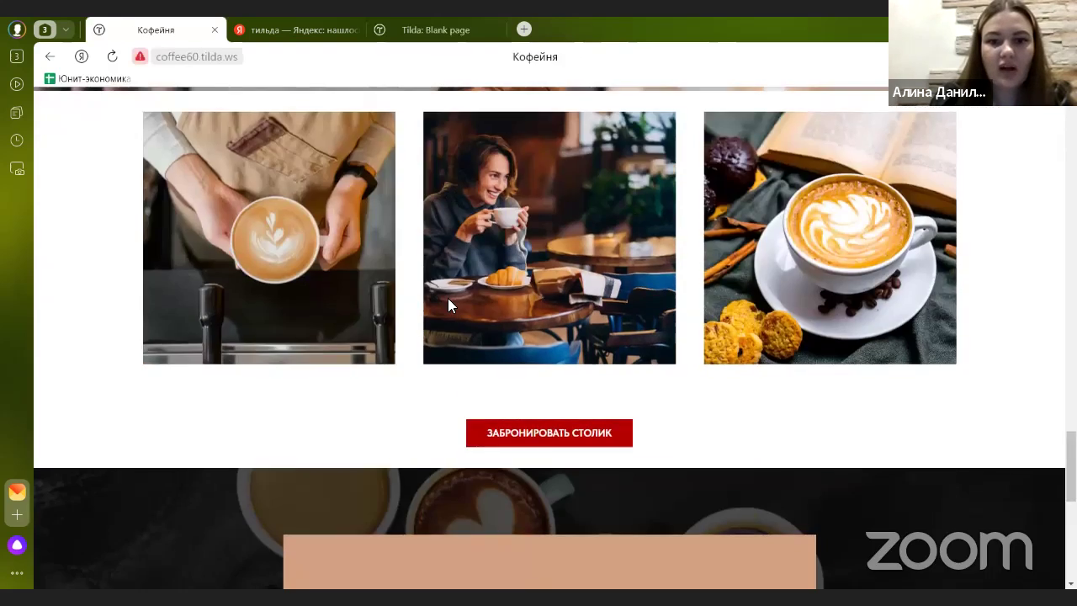
pyautogui.scroll(-5, 448, 298)
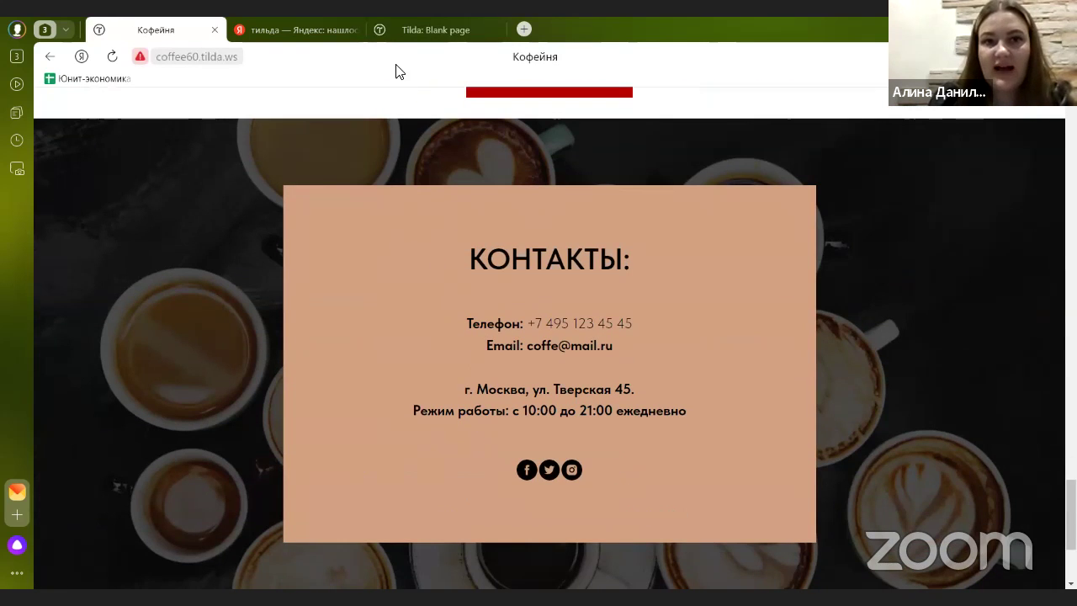
pyautogui.click(395, 32)
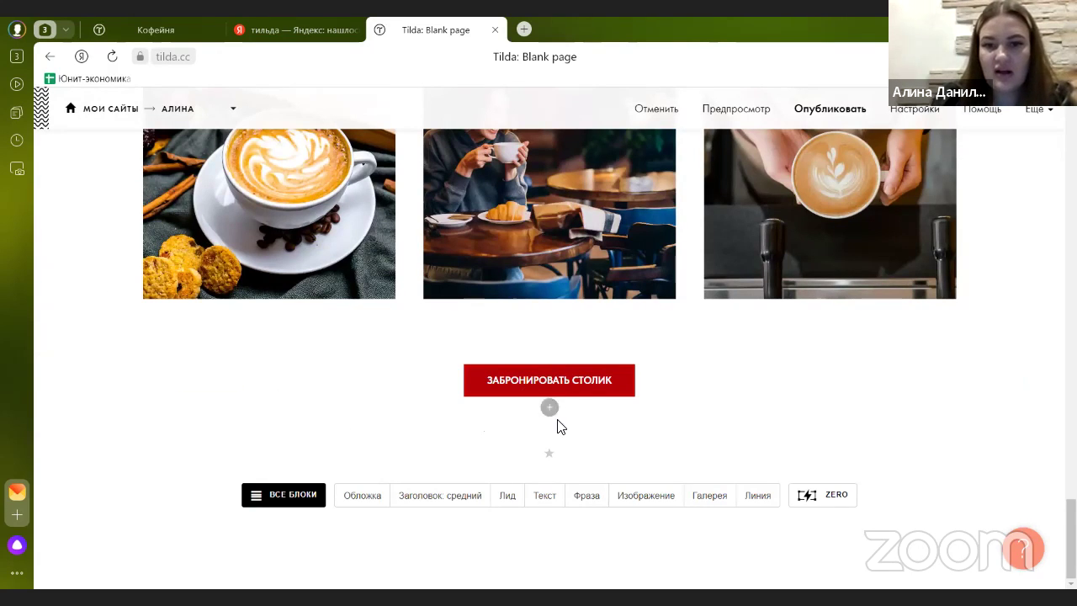
# - Add the CN201 background-photo contacts block from the Контакты category of the block library
pyautogui.click(300, 503)
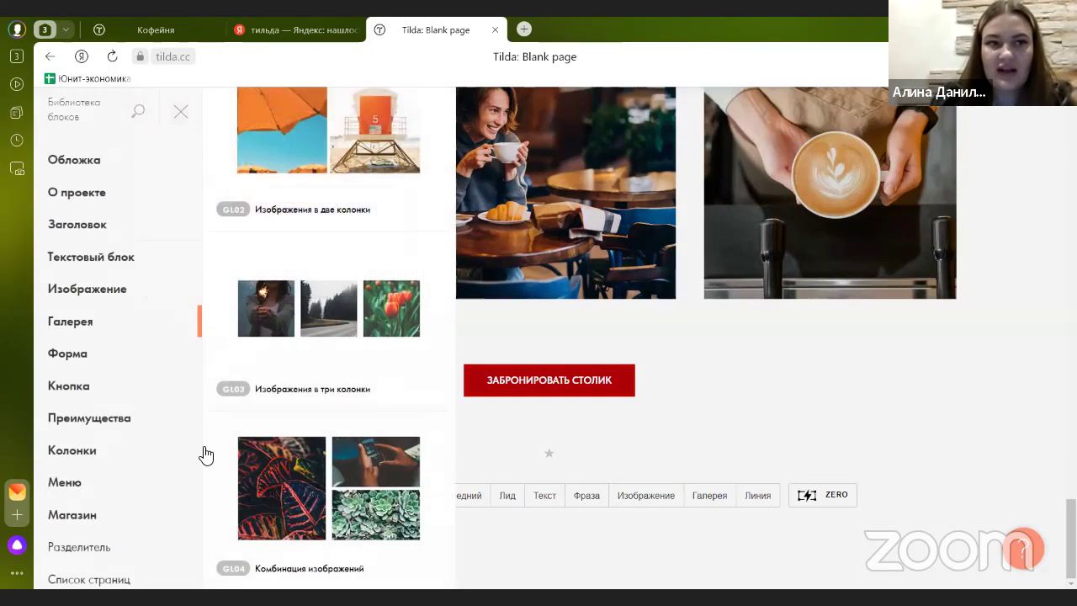
pyautogui.scroll(-6, 99, 323)
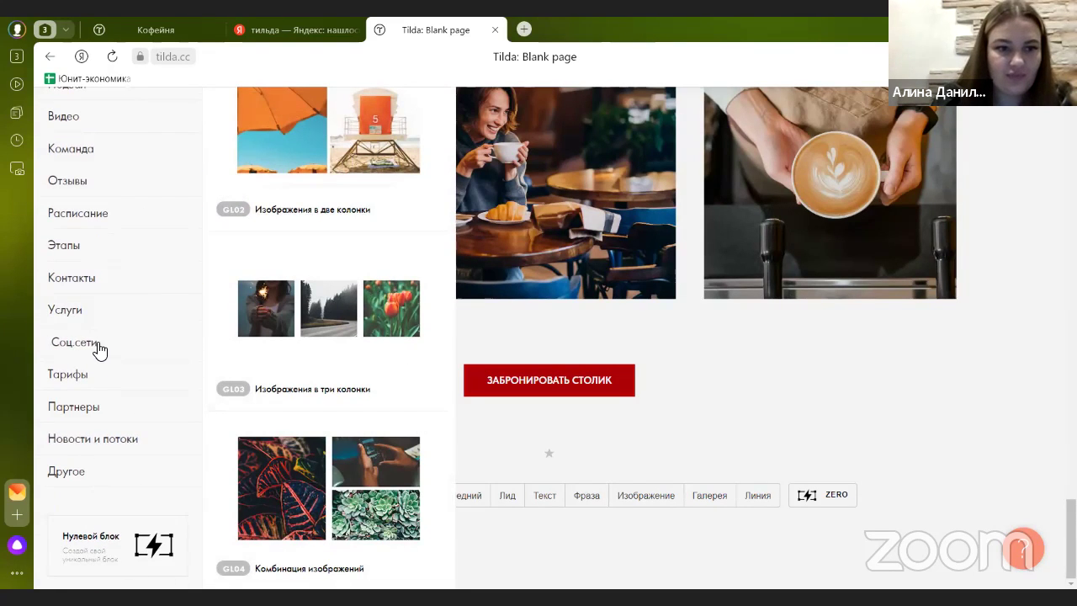
pyautogui.scroll(2, 101, 352)
pyautogui.click(104, 355)
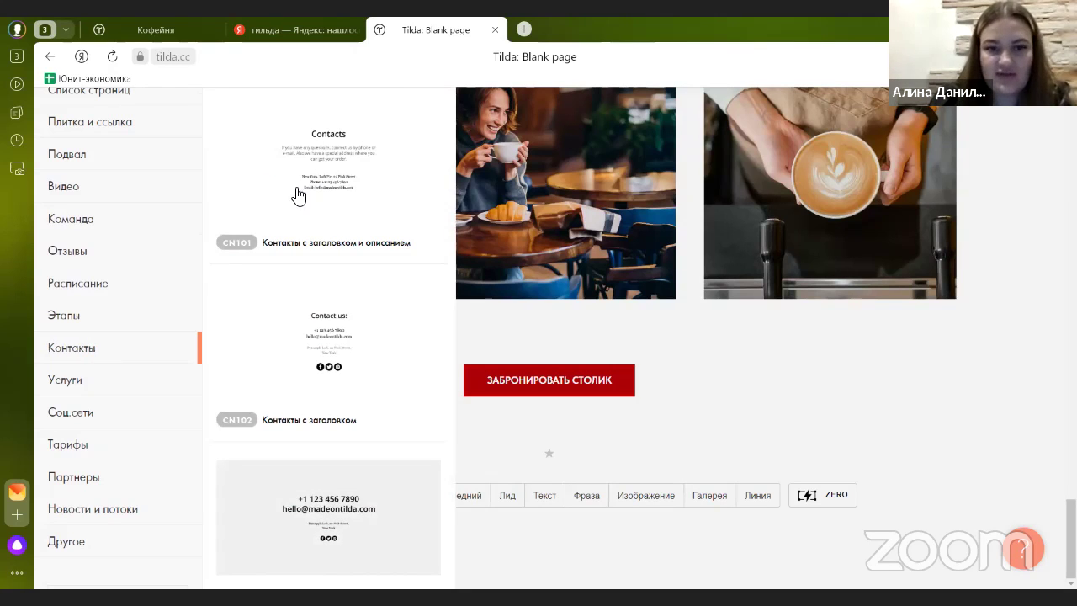
pyautogui.scroll(-2, 301, 202)
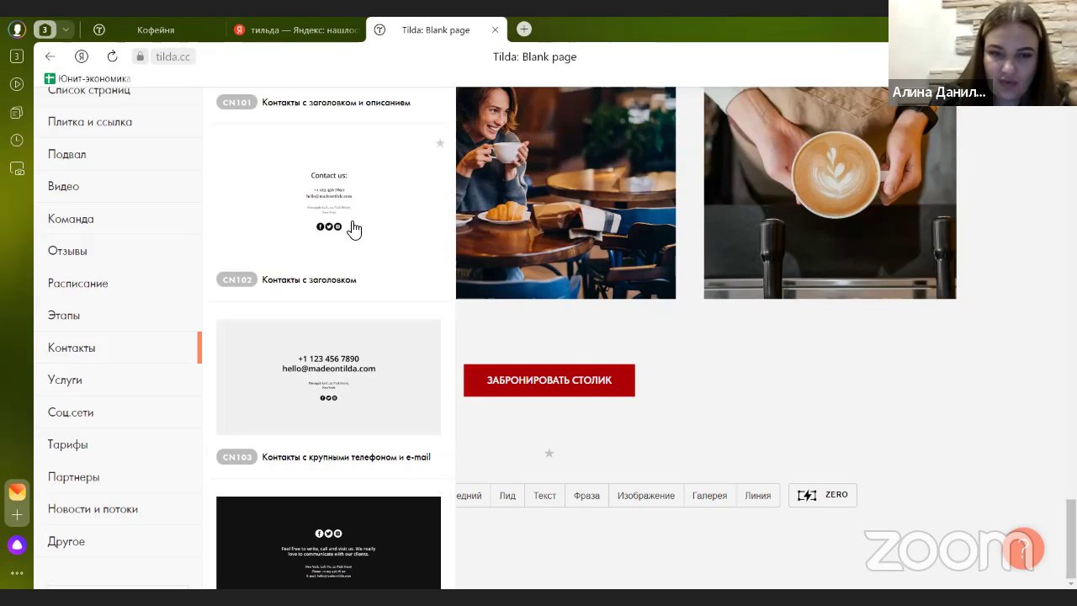
pyautogui.scroll(-4, 354, 228)
pyautogui.scroll(-1, 354, 228)
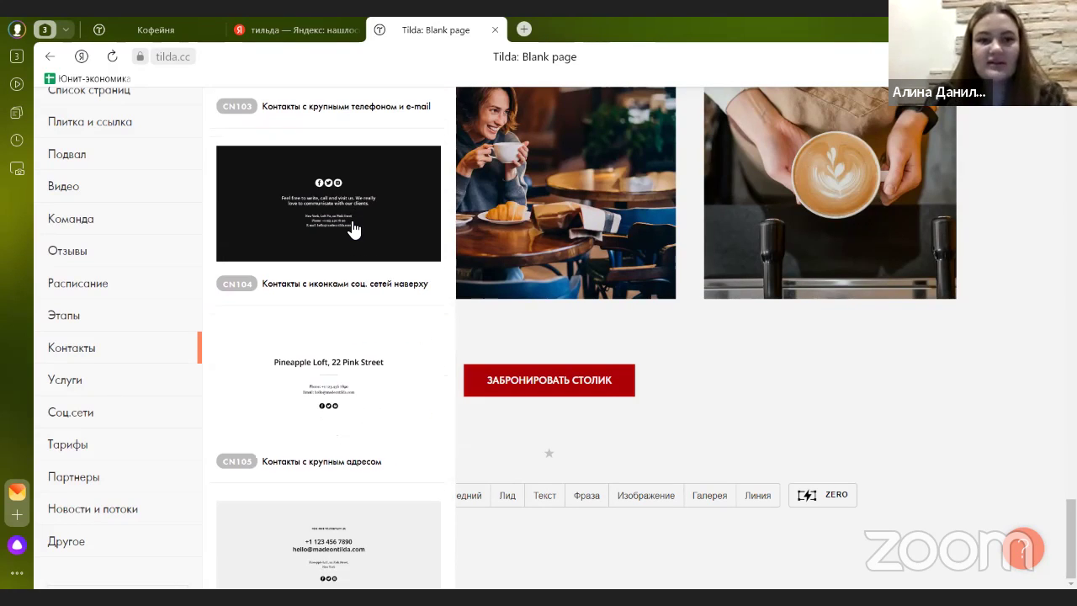
pyautogui.scroll(-4, 355, 228)
pyautogui.scroll(-9, 354, 228)
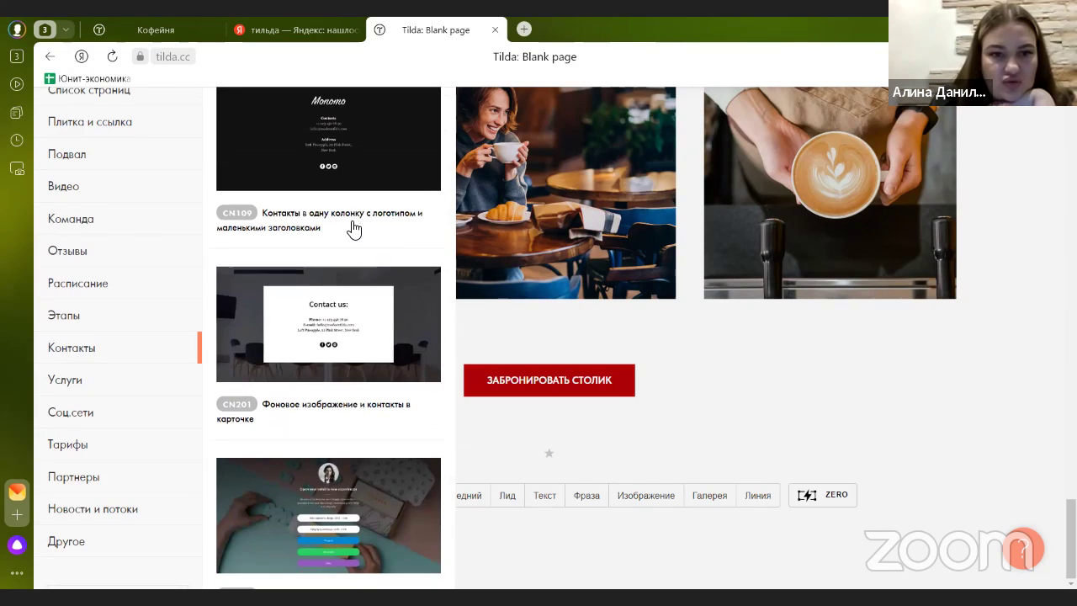
pyautogui.scroll(-2, 354, 228)
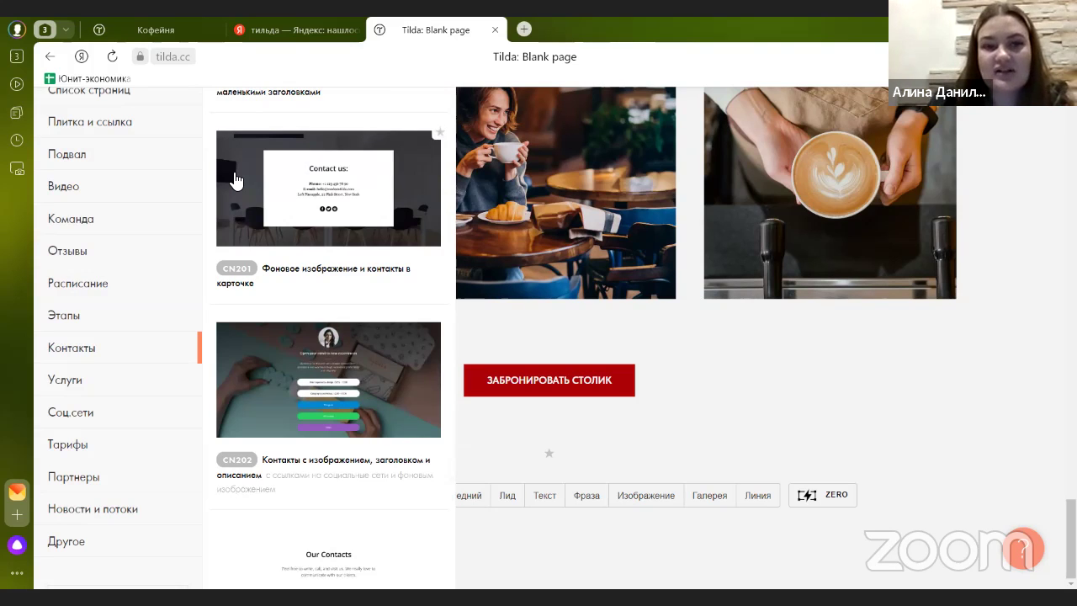
pyautogui.click(235, 181)
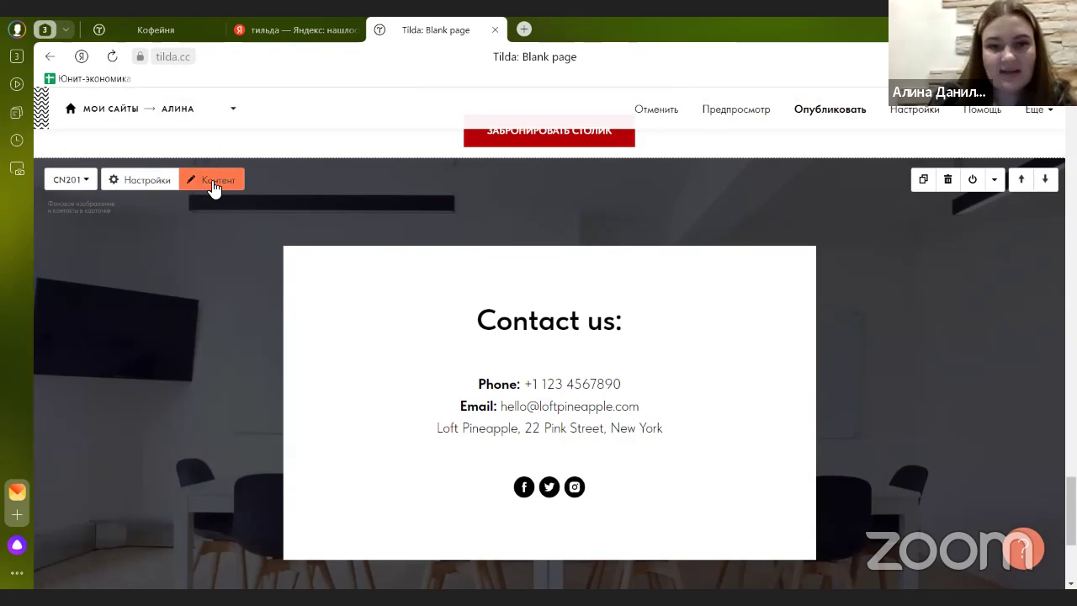
# - Set the assorted coffee cups photo as the contacts block's background image
pyautogui.click(214, 180)
pyautogui.scroll(-3, 187, 293)
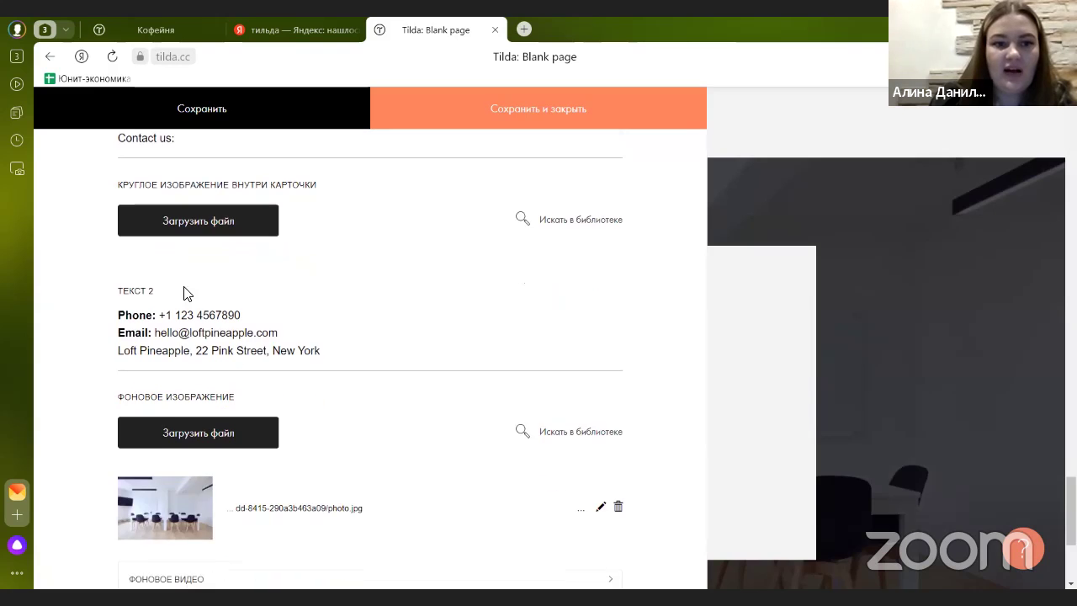
pyautogui.scroll(-2, 186, 293)
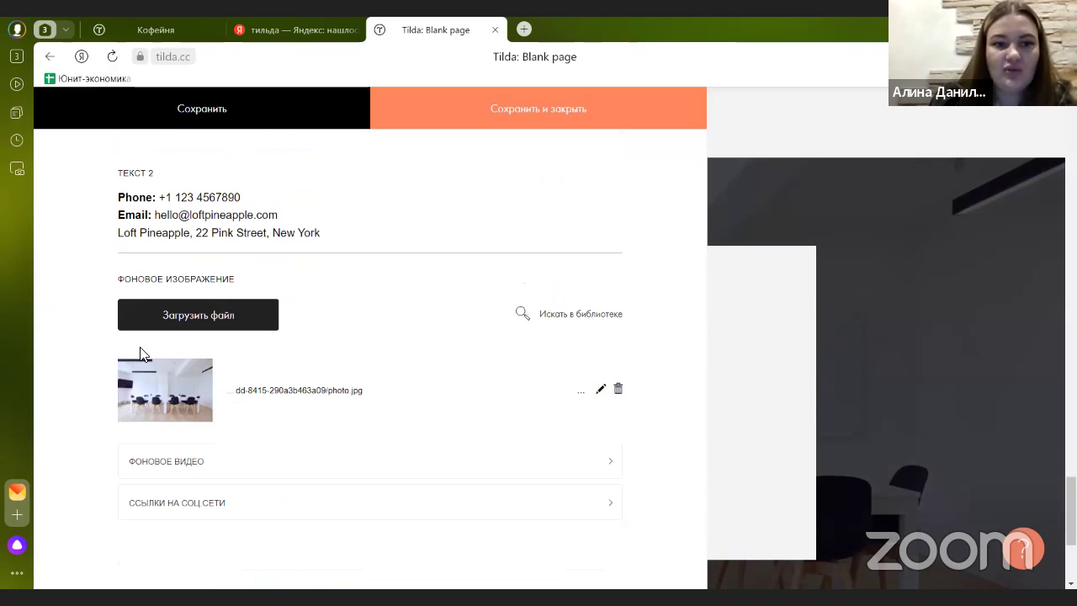
pyautogui.click(258, 319)
pyautogui.click(546, 340)
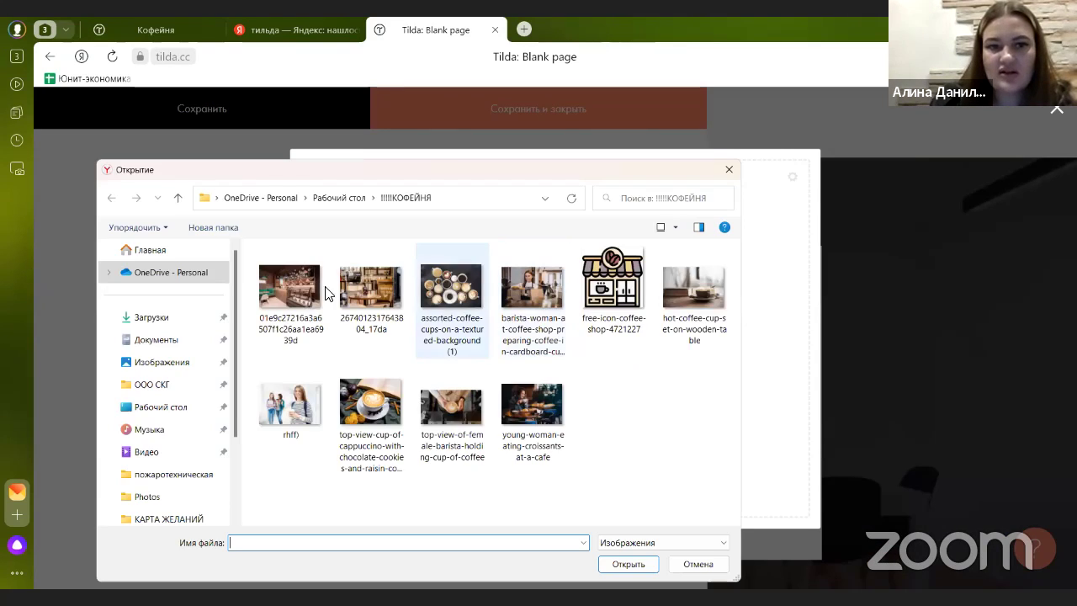
pyautogui.doubleClick(451, 291)
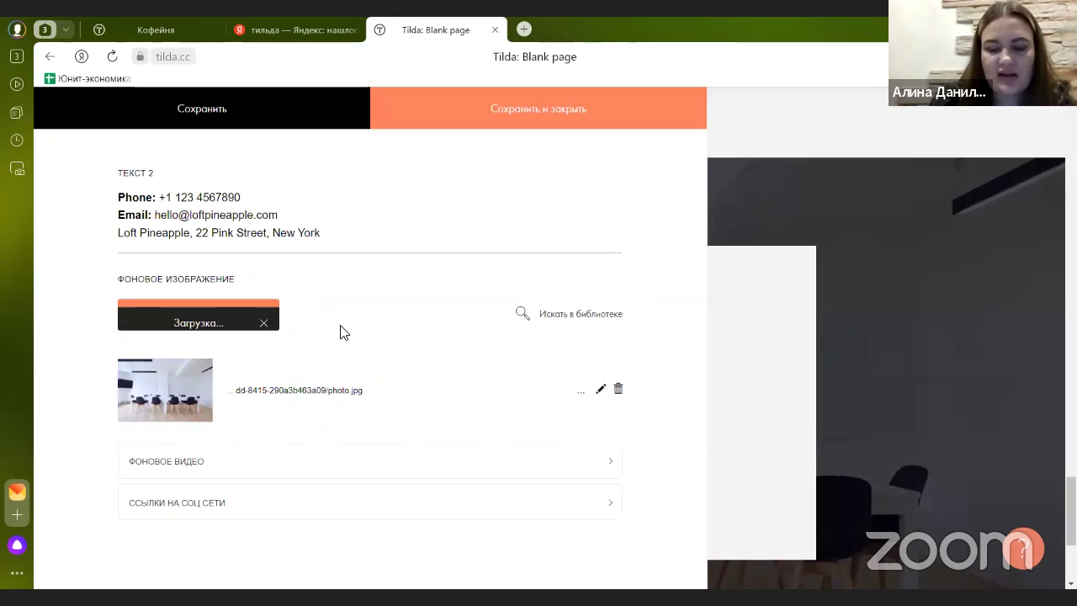
pyautogui.scroll(2, 337, 362)
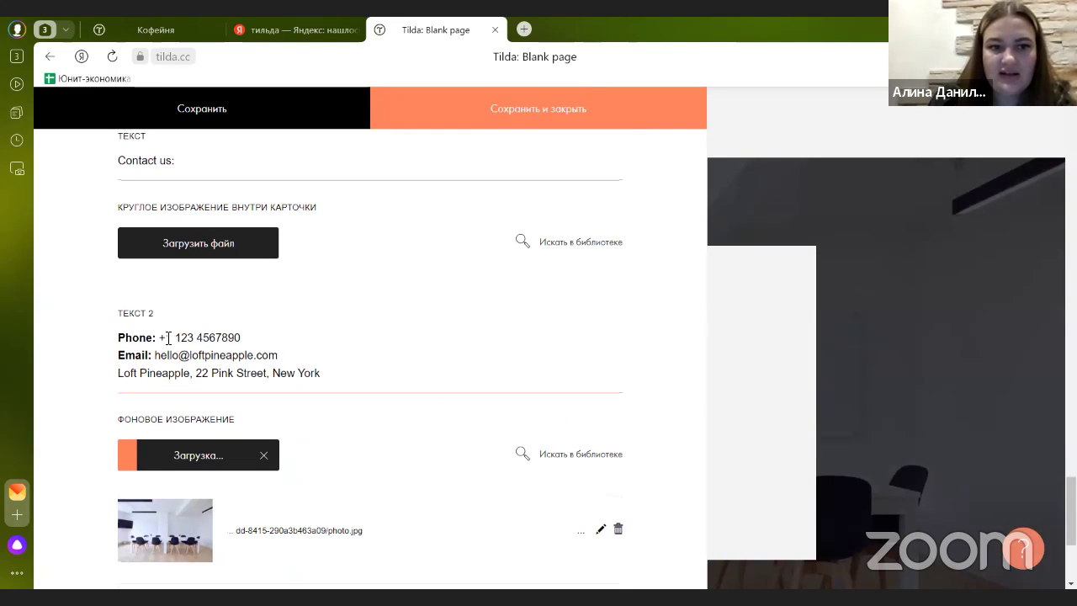
pyautogui.scroll(2, 164, 340)
# - Change the heading to Контакты: and the phone line to Телефон +7 495 999
pyautogui.tripleClick(137, 283)
pyautogui.write('К')
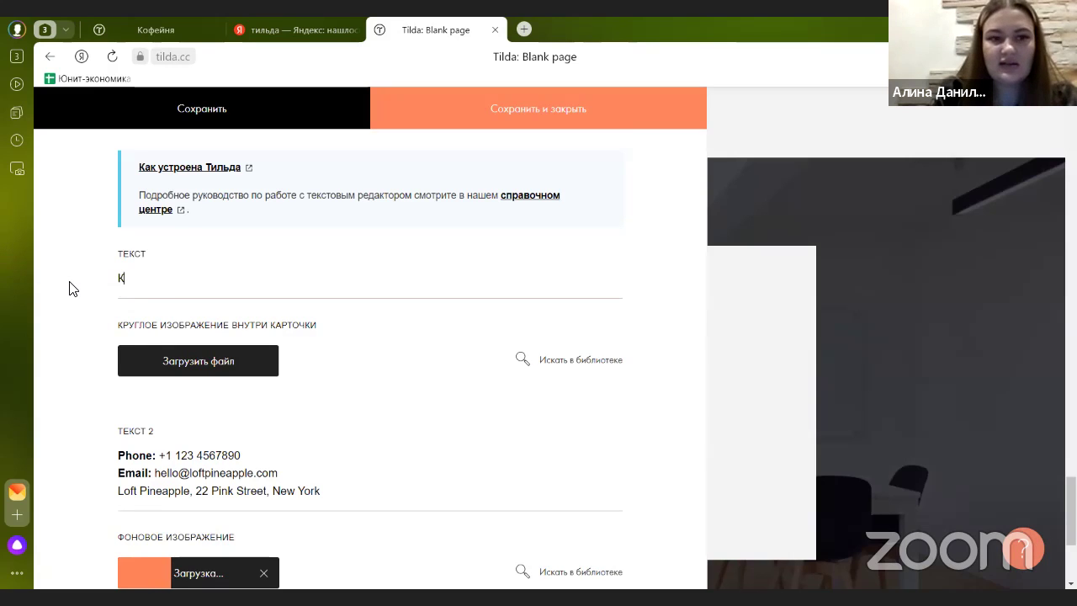
pyautogui.write('онтакты')
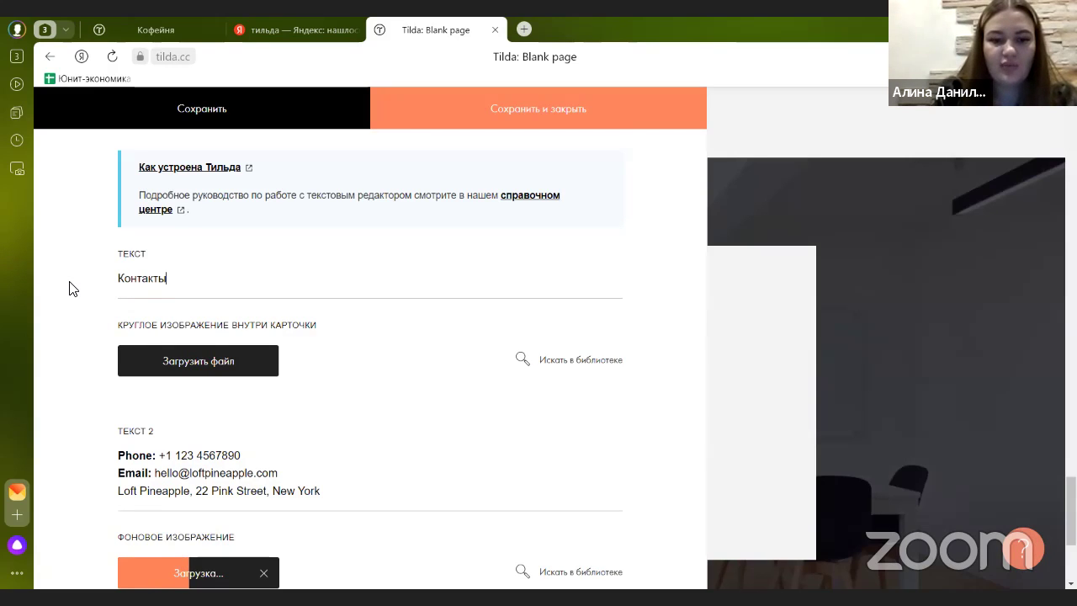
pyautogui.scroll(-2, 140, 365)
pyautogui.moveTo(155, 314); pyautogui.dragTo(117, 316)
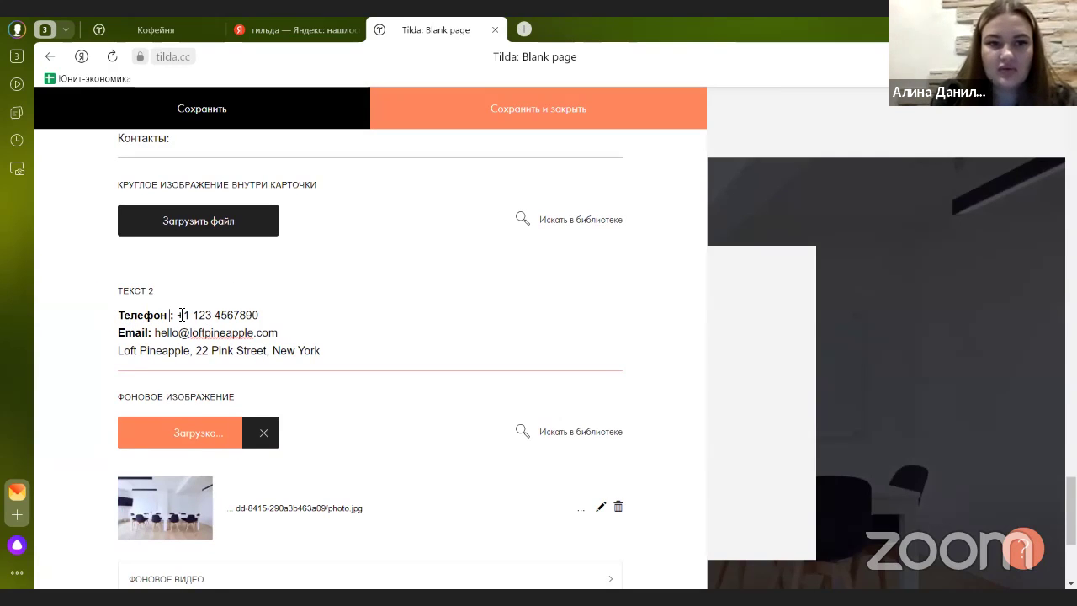
pyautogui.moveTo(177, 314); pyautogui.dragTo(260, 316)
pyautogui.write('+7 495 999 99 99')
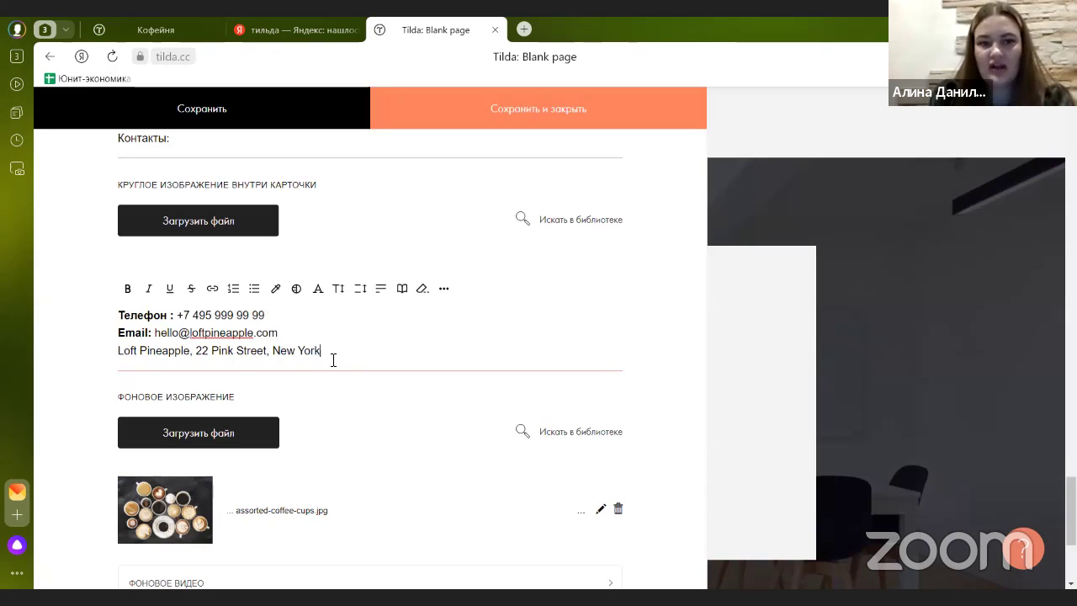
# - Replace the address line with the working hours, Режим работы: доставка 24/7
pyautogui.moveTo(333, 360); pyautogui.dragTo(131, 368)
pyautogui.write('Pe')
pyautogui.write('жим рабо')
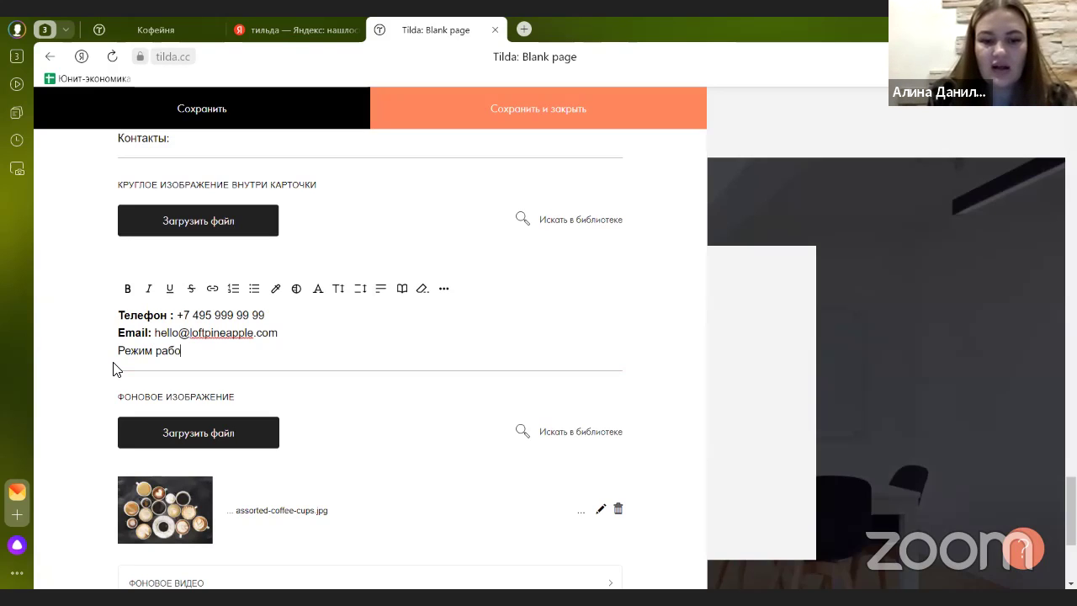
pyautogui.write('ты:')
pyautogui.press('Return')
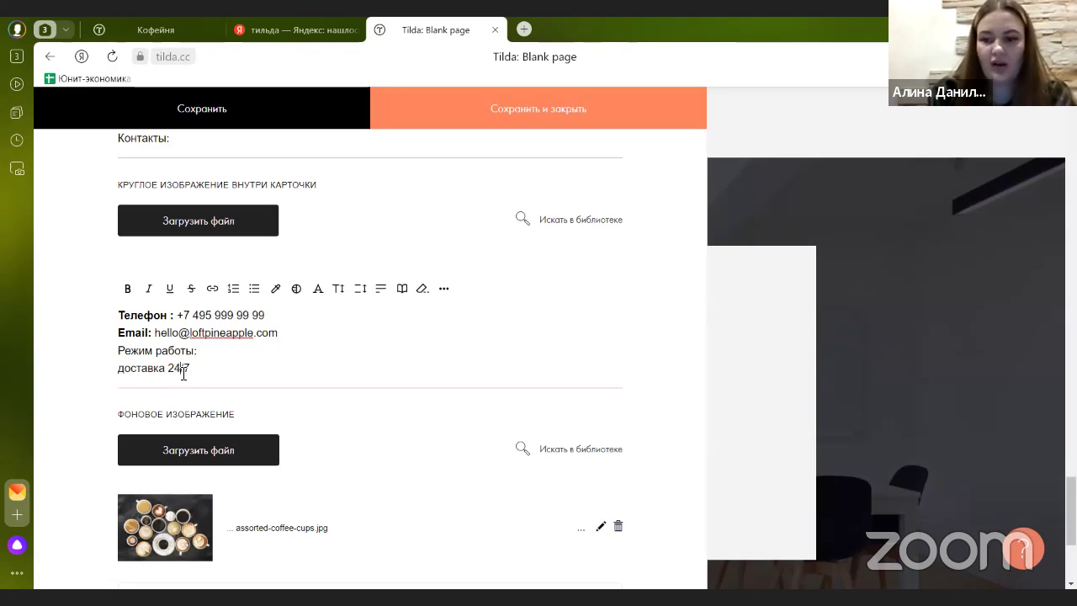
pyautogui.scroll(-3, 183, 373)
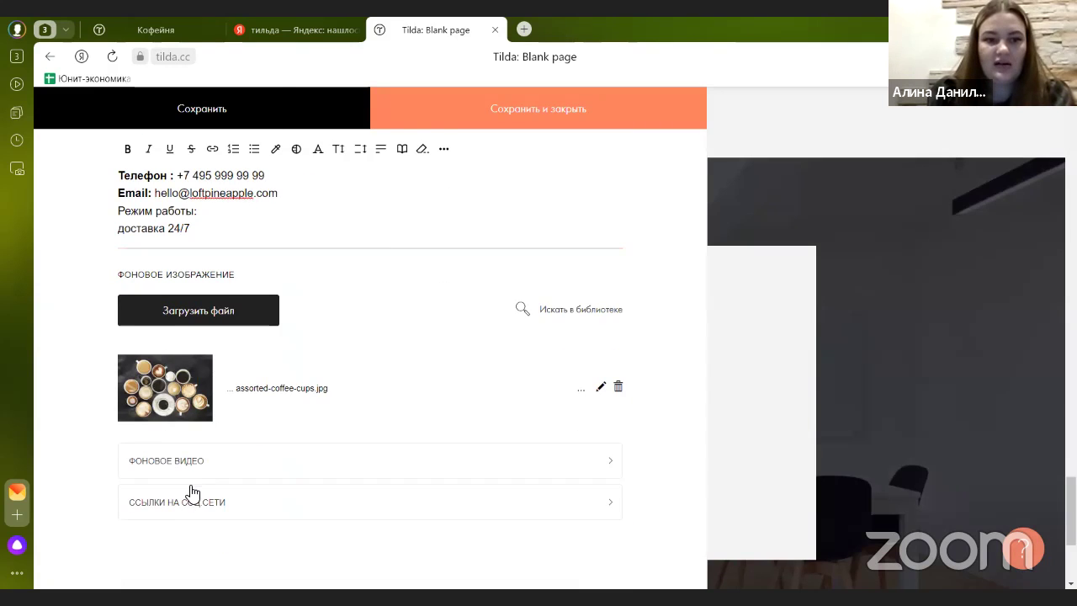
# - Add a YouTube item to the contacts block's social links and save the content
pyautogui.click(198, 519)
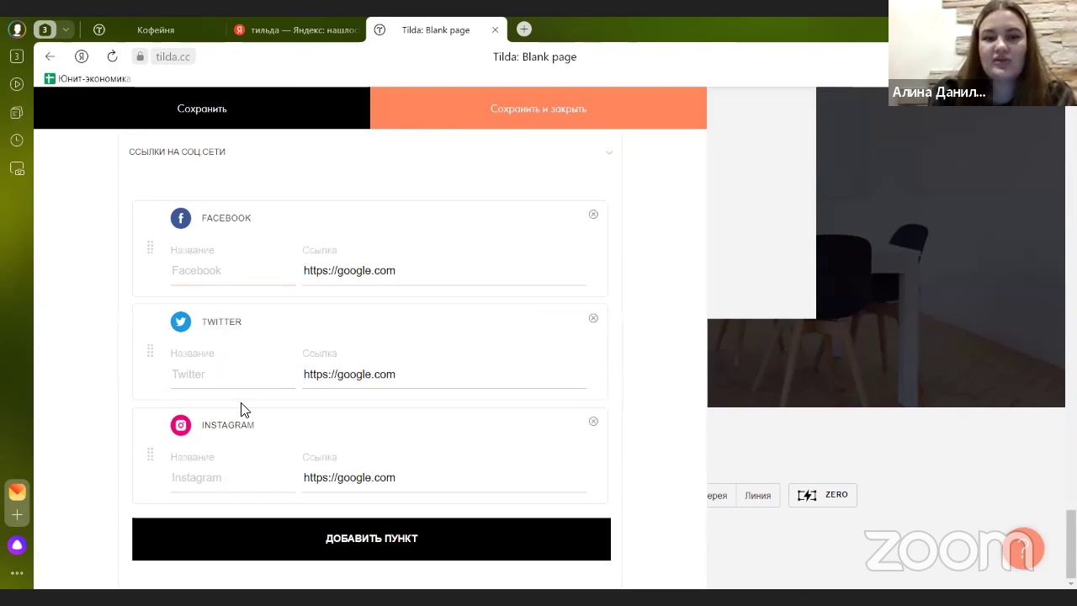
pyautogui.scroll(2, 244, 354)
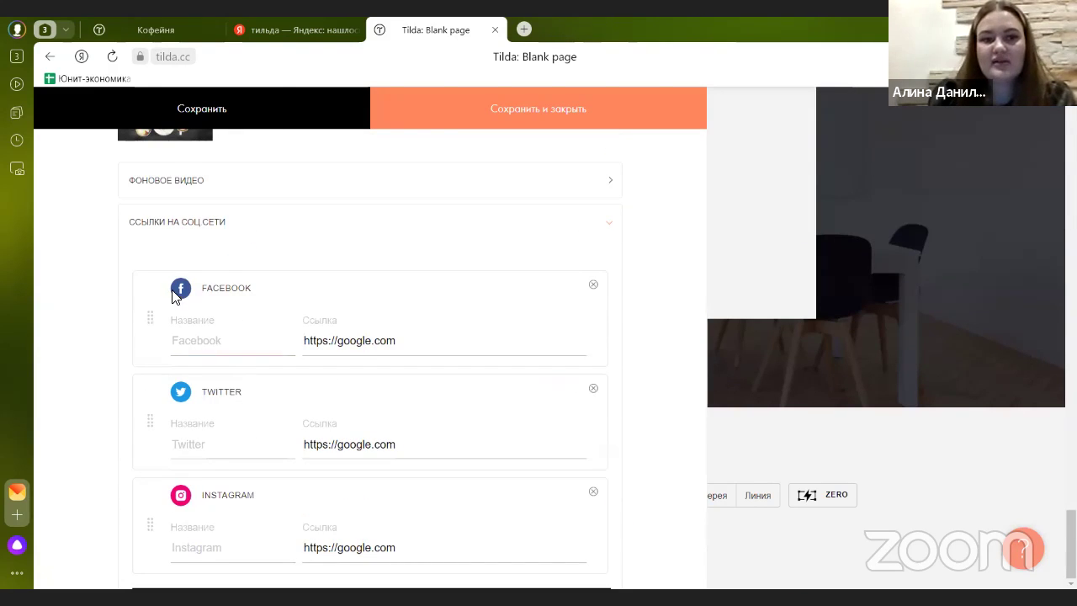
pyautogui.scroll(-3, 252, 379)
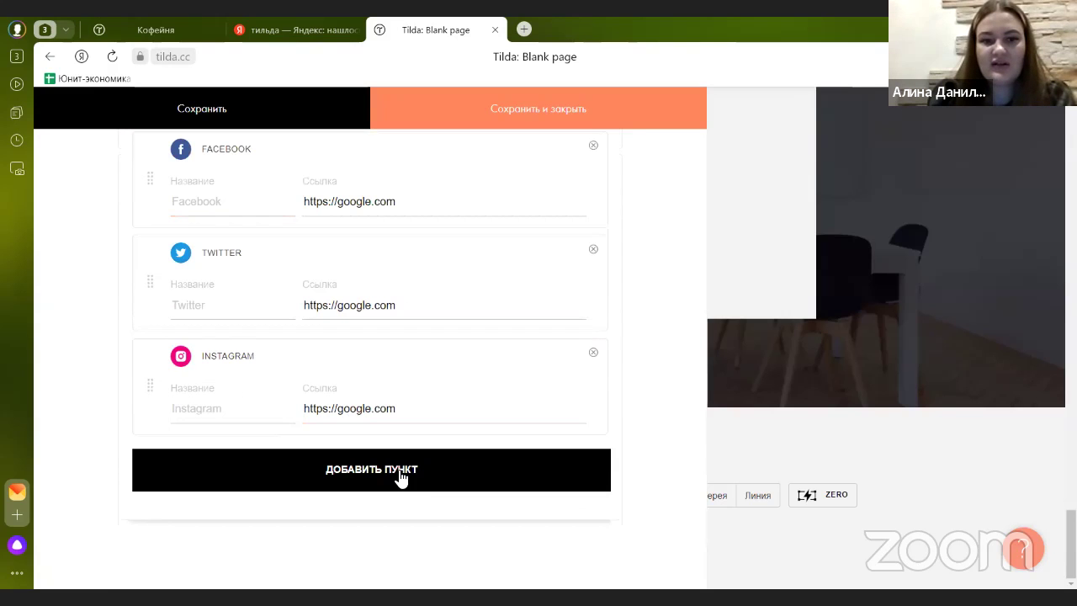
pyautogui.click(401, 477)
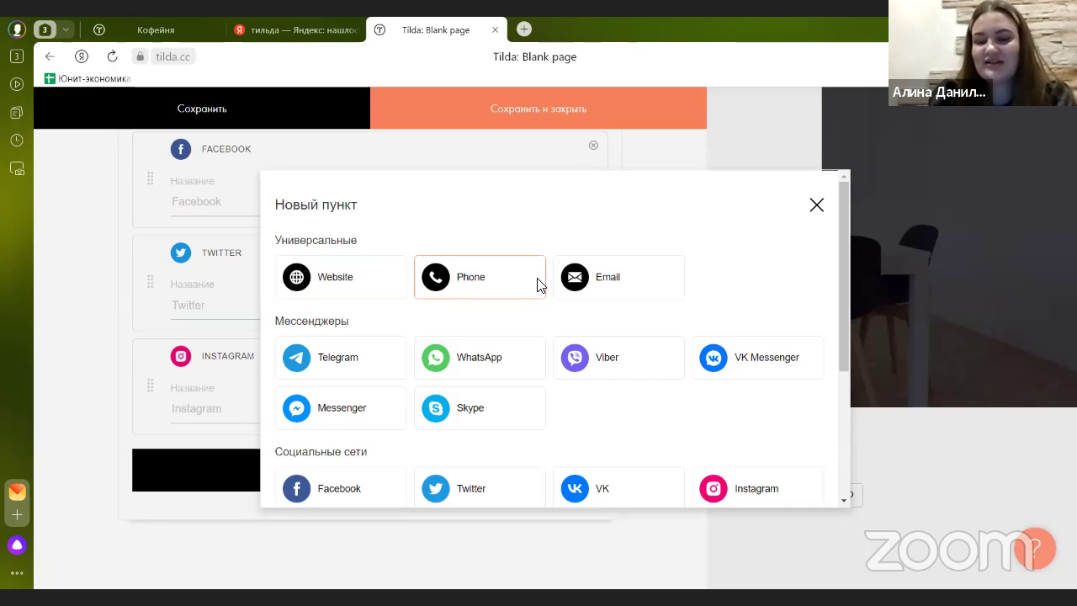
pyautogui.scroll(-1, 538, 284)
pyautogui.scroll(-1, 538, 285)
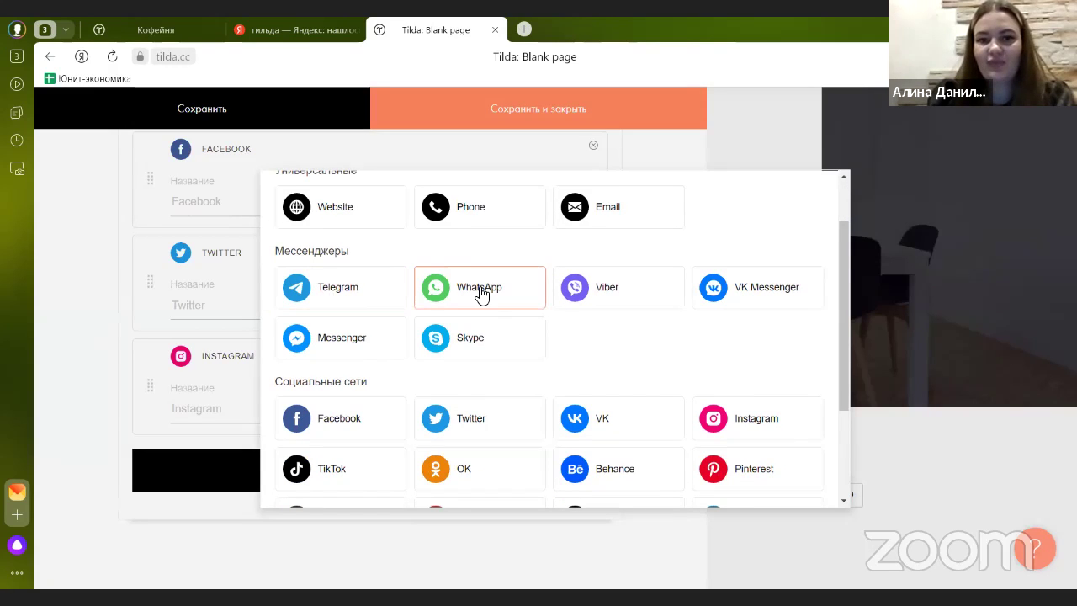
pyautogui.scroll(-1, 382, 300)
pyautogui.scroll(-1, 387, 301)
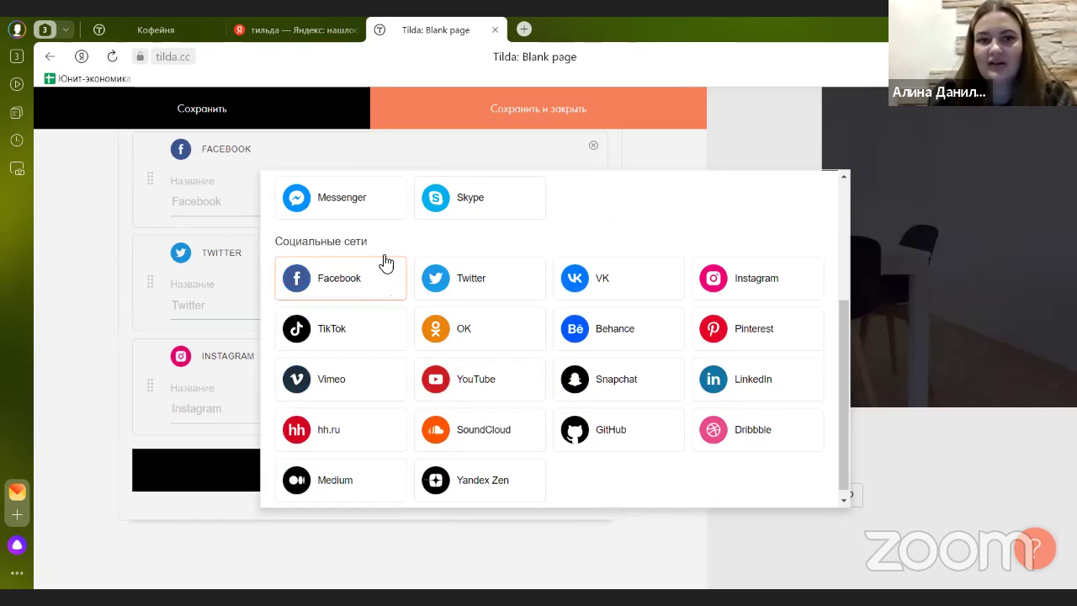
pyautogui.scroll(-1, 570, 281)
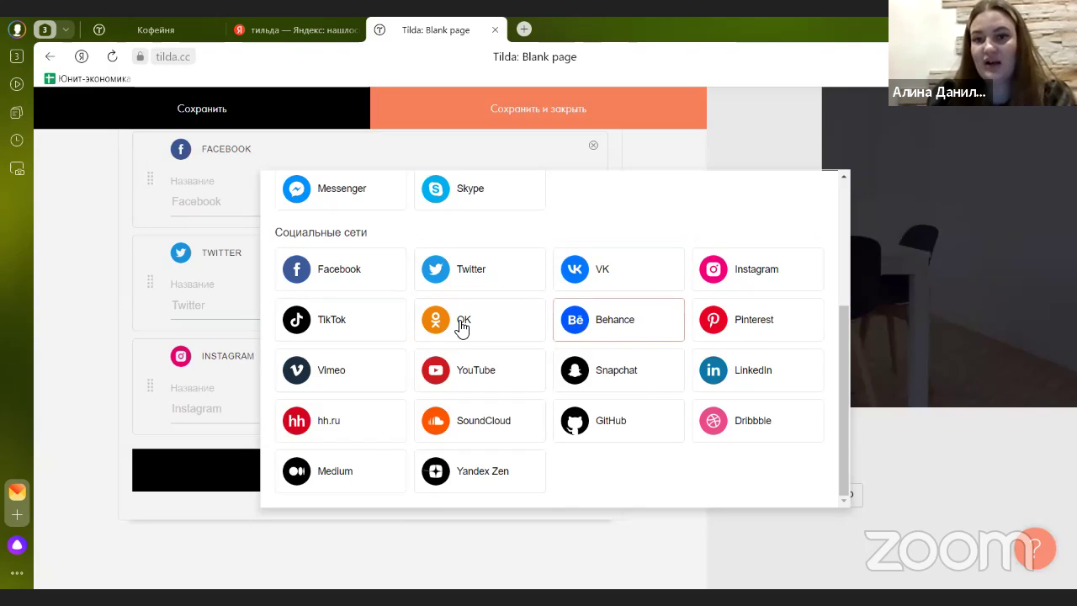
pyautogui.click(485, 367)
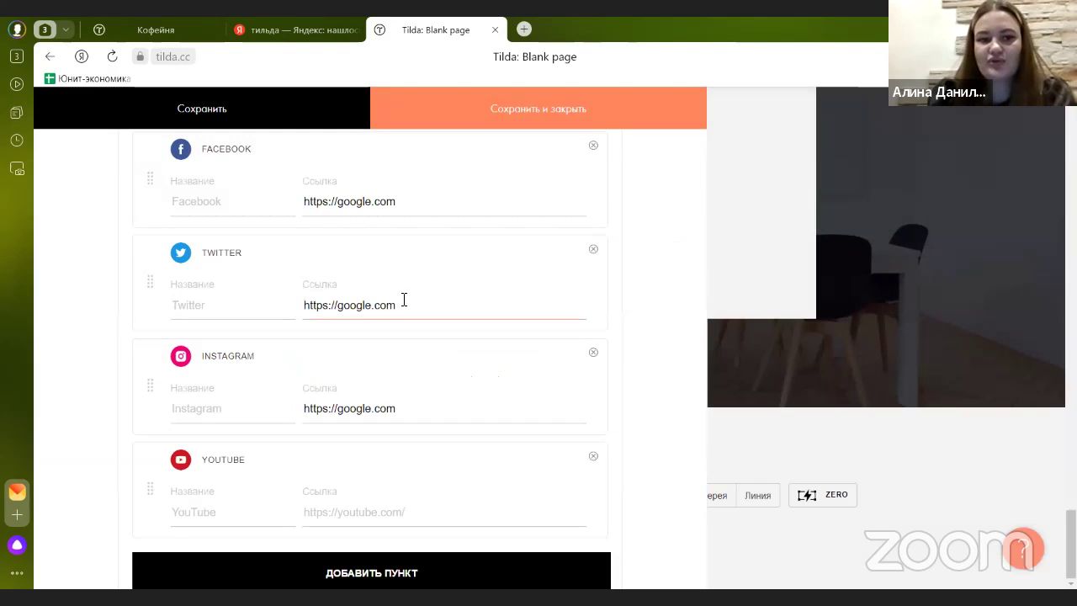
pyautogui.click(485, 110)
# - Reopen the contacts content and expand the social links to review them
pyautogui.scroll(-3, 511, 315)
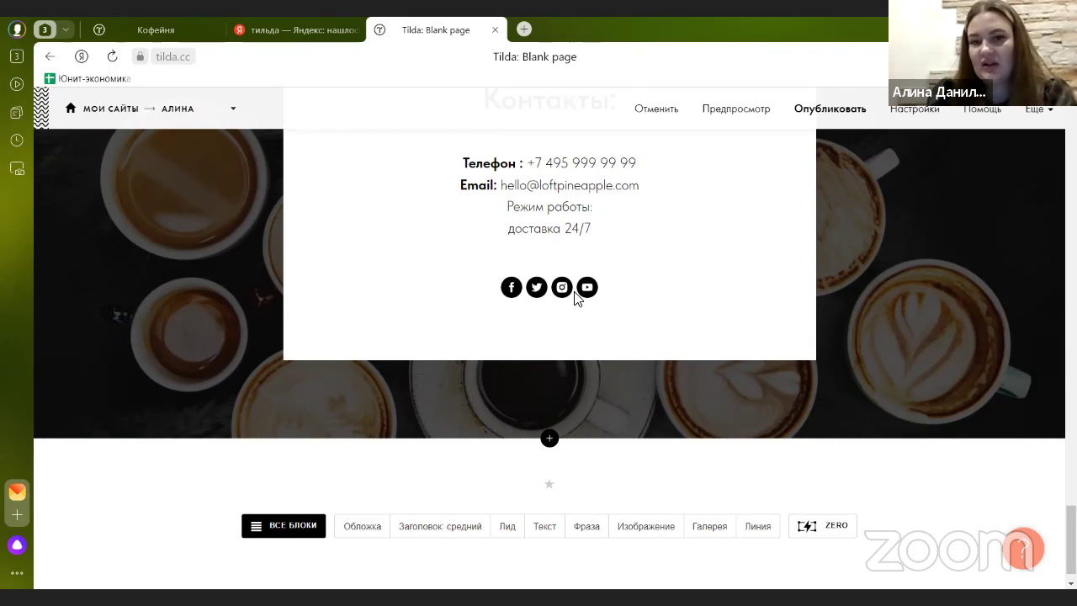
pyautogui.scroll(3, 577, 298)
pyautogui.click(222, 184)
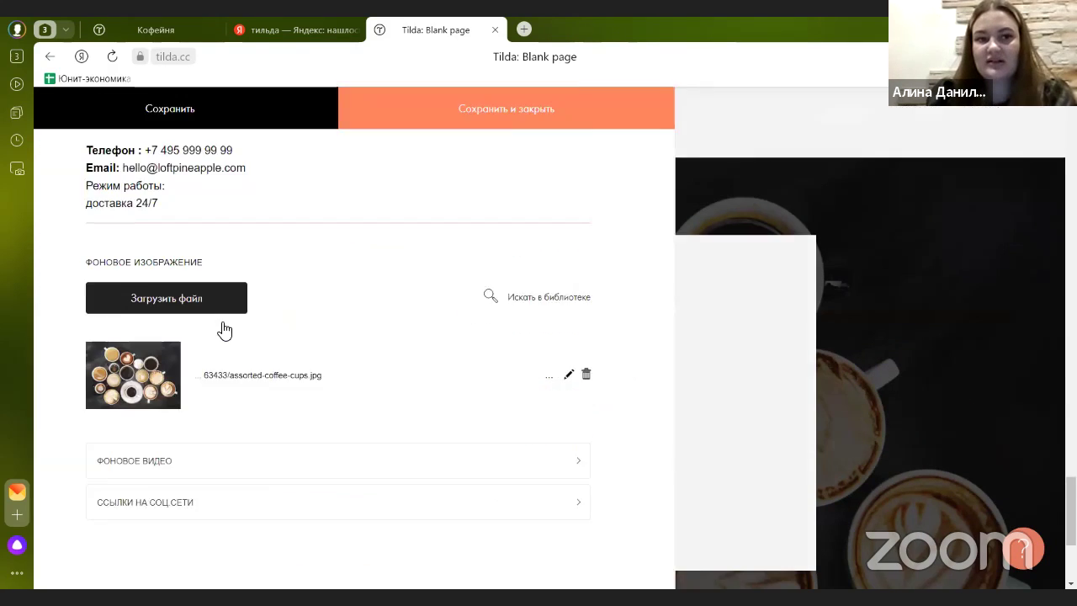
pyautogui.click(206, 503)
pyautogui.scroll(-4, 253, 412)
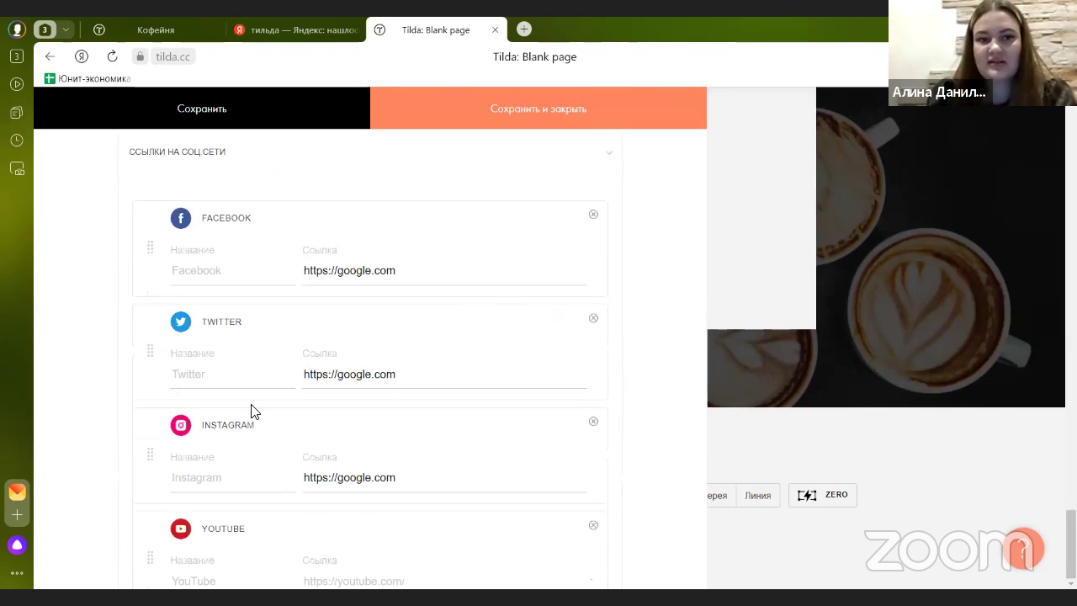
pyautogui.scroll(1, 378, 334)
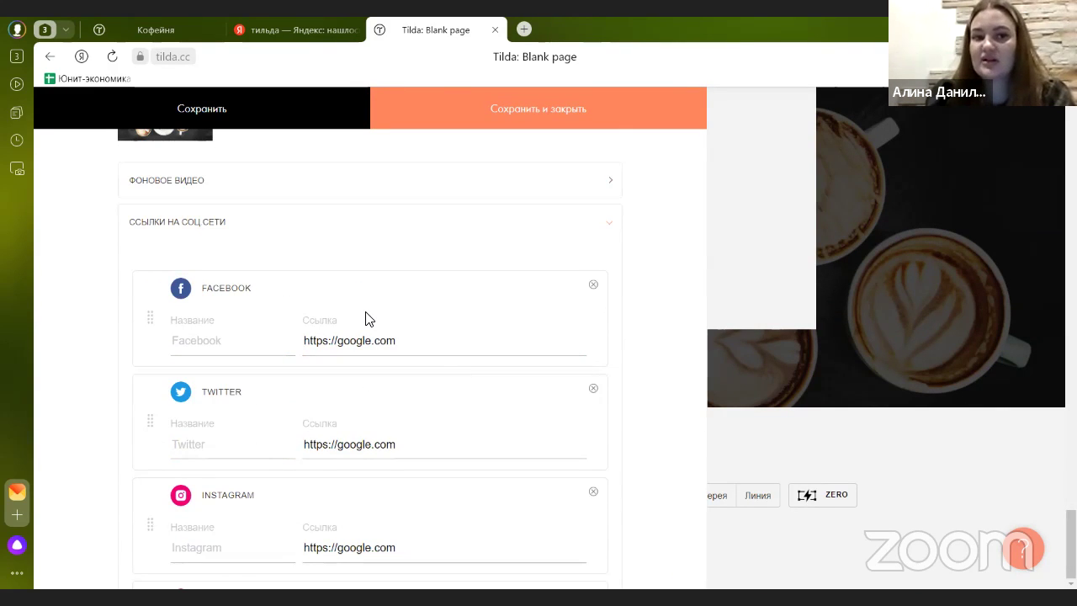
pyautogui.scroll(-3, 469, 398)
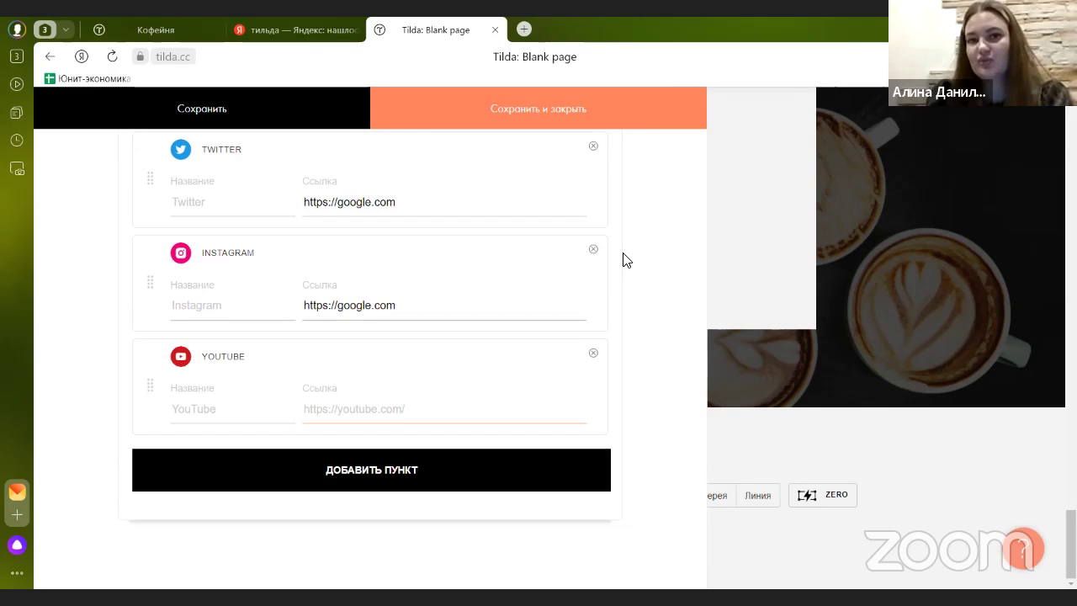
pyautogui.click(532, 122)
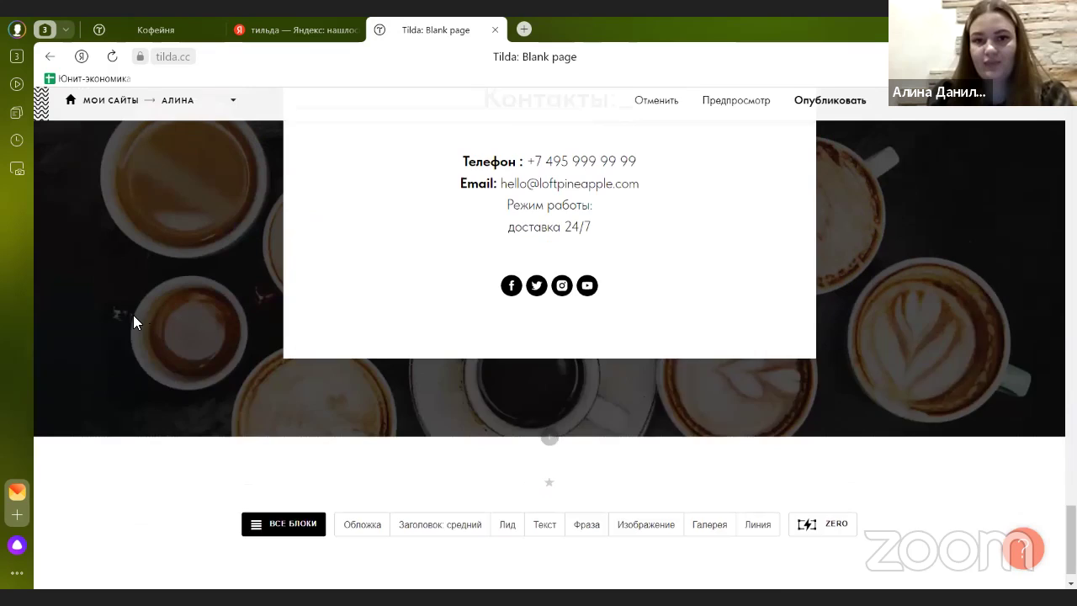
pyautogui.scroll(2, 253, 210)
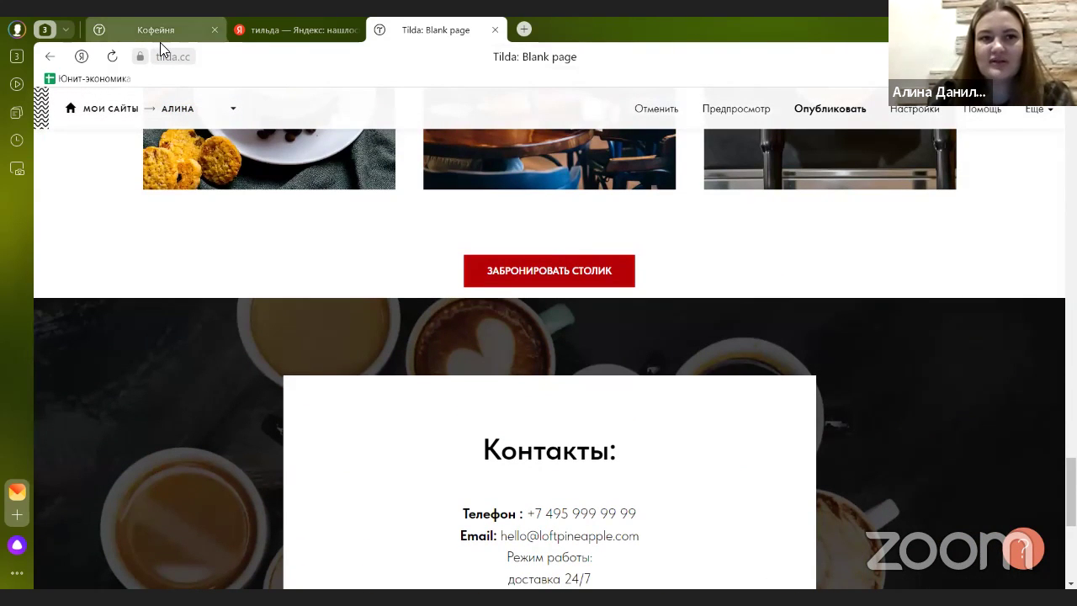
pyautogui.click(160, 42)
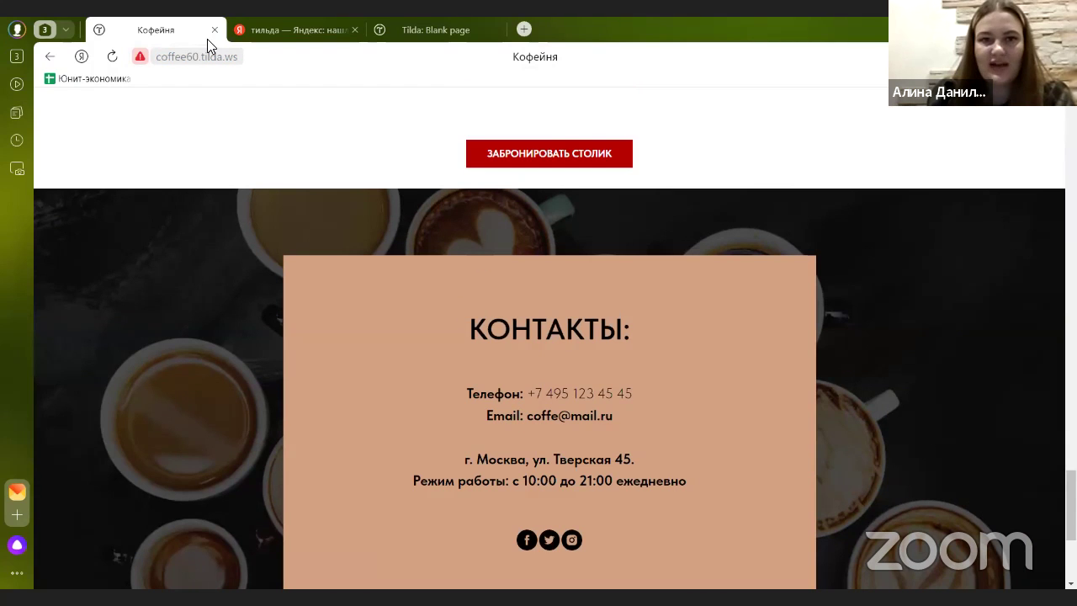
pyautogui.scroll(-3, 395, 257)
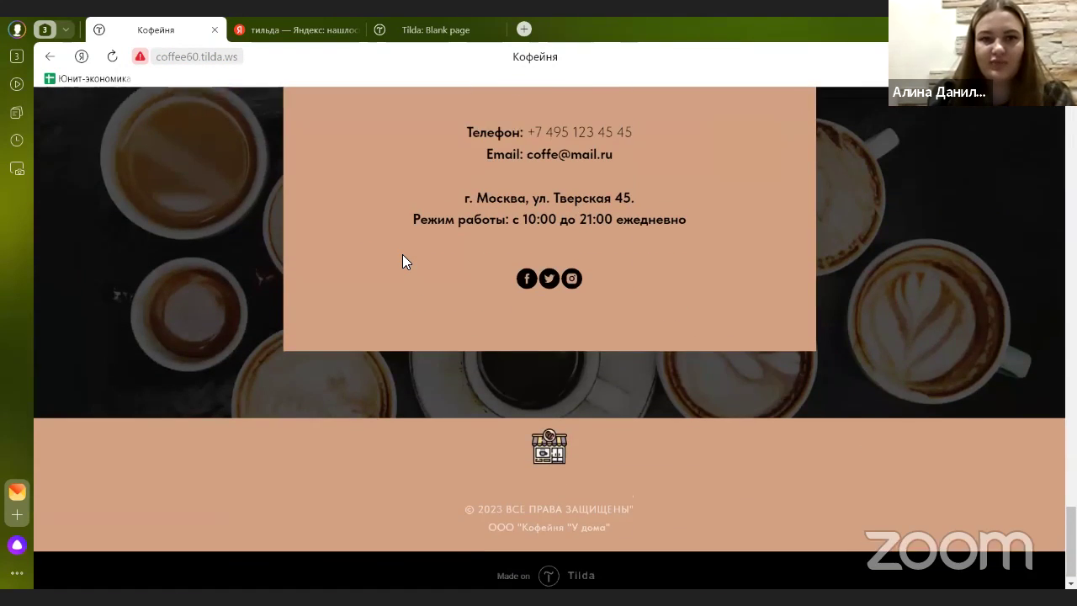
pyautogui.scroll(3, 352, 288)
pyautogui.scroll(2, 352, 287)
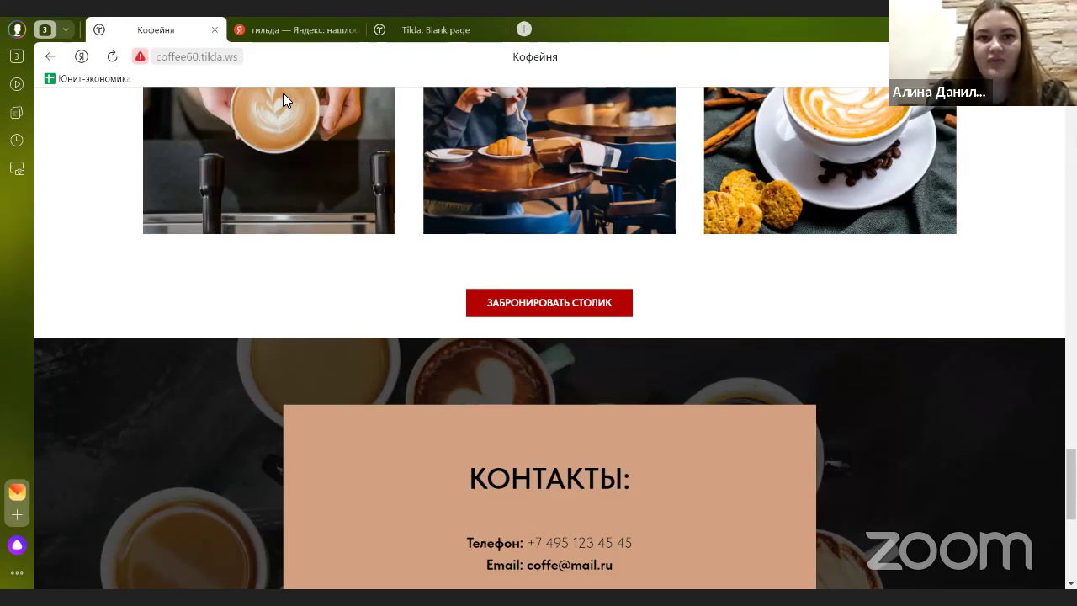
pyautogui.click(418, 46)
pyautogui.scroll(-3, 271, 214)
pyautogui.scroll(1, 164, 202)
pyautogui.scroll(1, 165, 223)
# - Try pink and beige shades for the Contacts card background, saving a gold colour
pyautogui.click(143, 250)
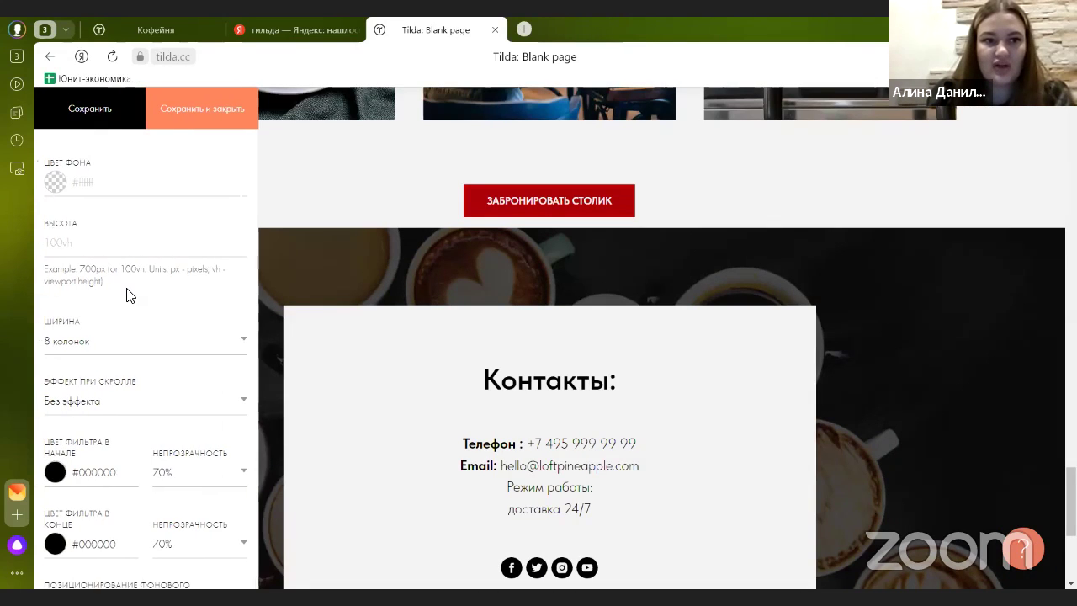
pyautogui.scroll(-1, 88, 217)
pyautogui.scroll(5, 84, 228)
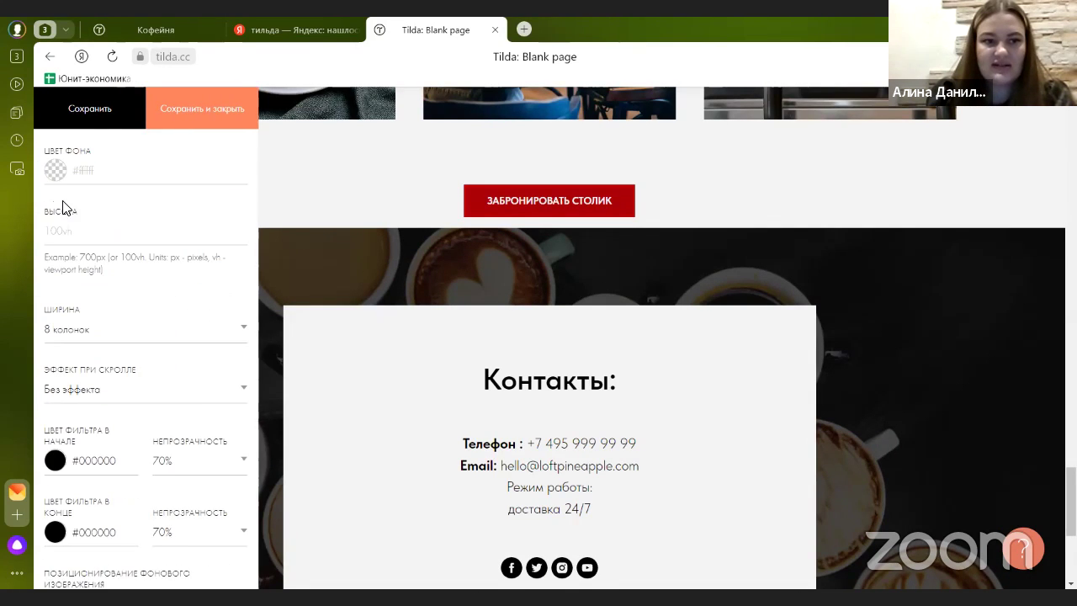
pyautogui.click(67, 184)
pyautogui.click(82, 221)
pyautogui.click(74, 211)
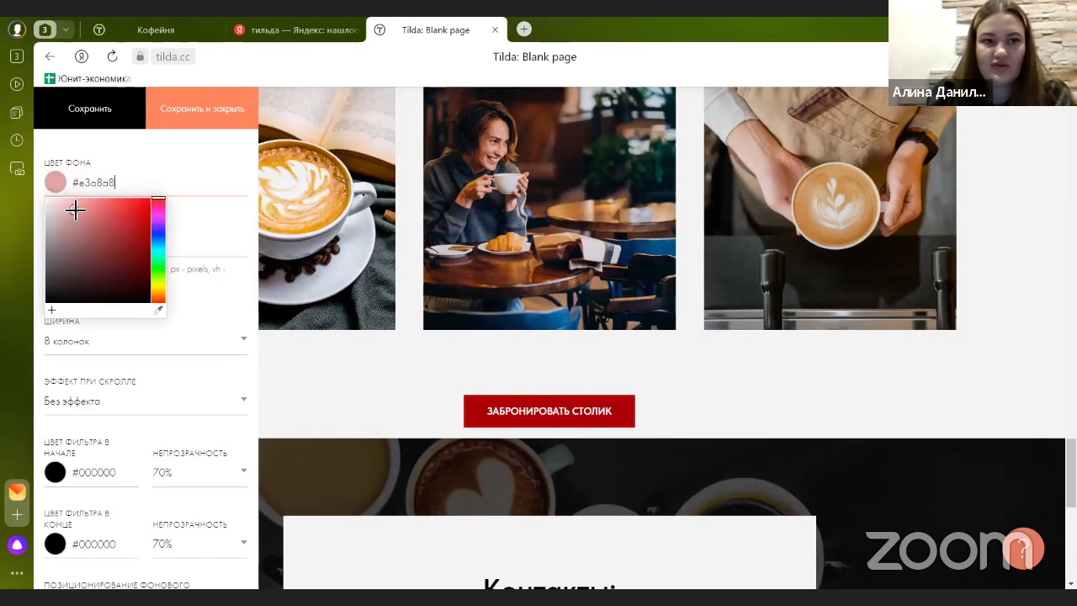
pyautogui.click(288, 306)
pyautogui.scroll(-4, 289, 305)
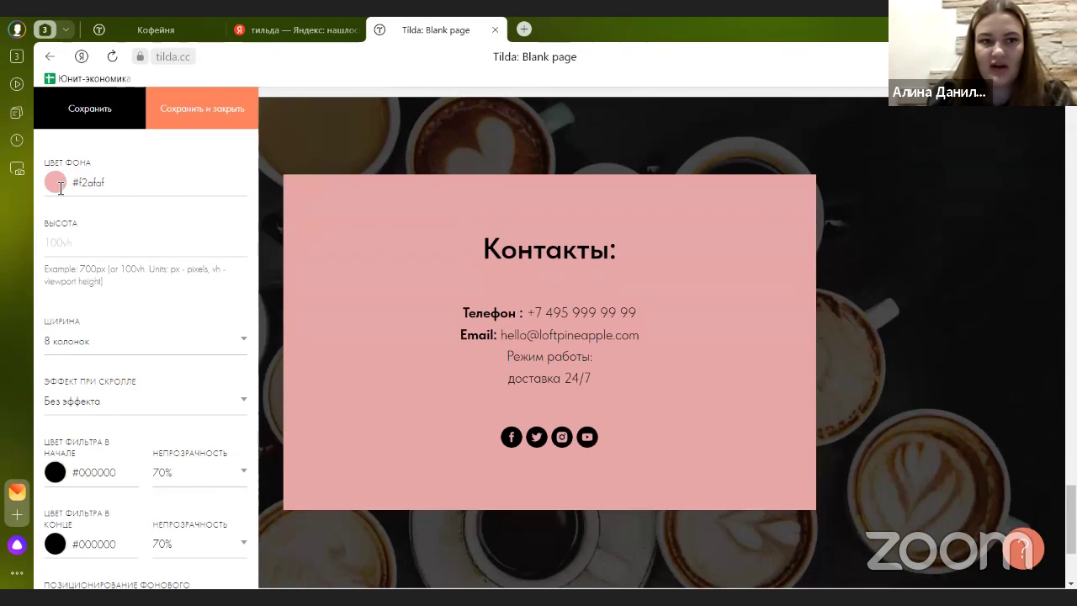
pyautogui.click(55, 182)
pyautogui.moveTo(168, 261); pyautogui.dragTo(160, 291)
pyautogui.moveTo(84, 226)
pyautogui.mouseDown()
pyautogui.moveTo(73, 226)
pyautogui.moveTo(102, 221)
pyautogui.mouseUp()
pyautogui.click(84, 109)
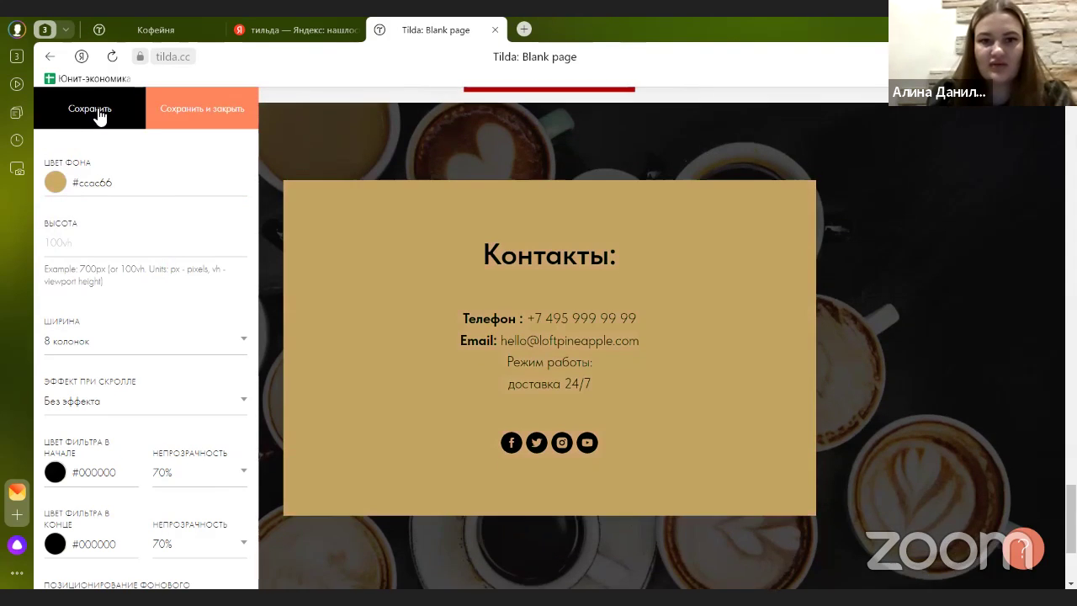
pyautogui.click(180, 108)
# - Reopen the Contacts block settings to check the card's background colour value
pyautogui.scroll(5, 439, 356)
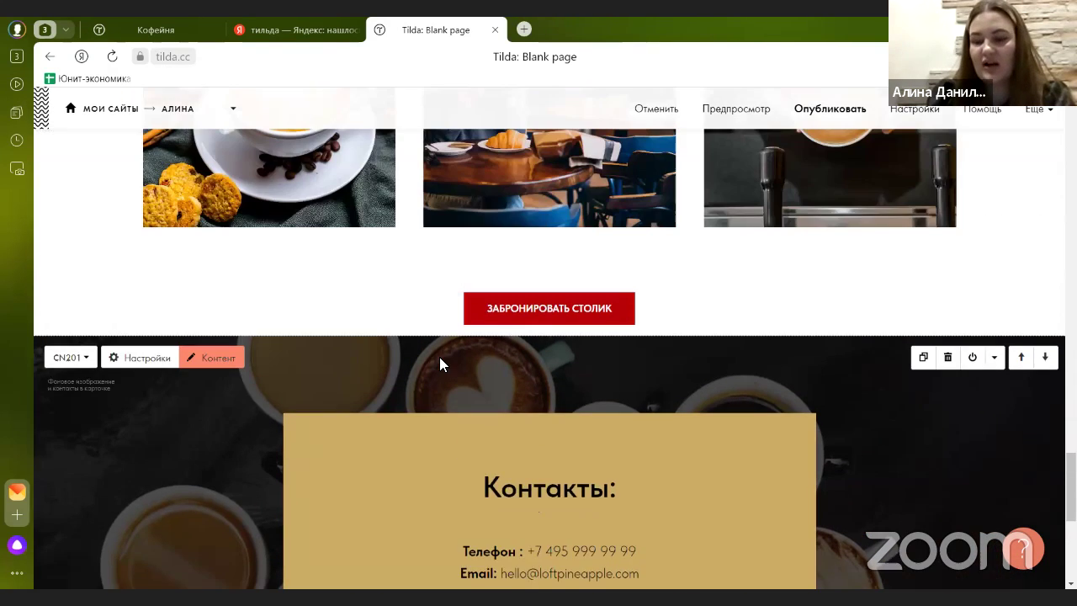
pyautogui.scroll(-5, 419, 320)
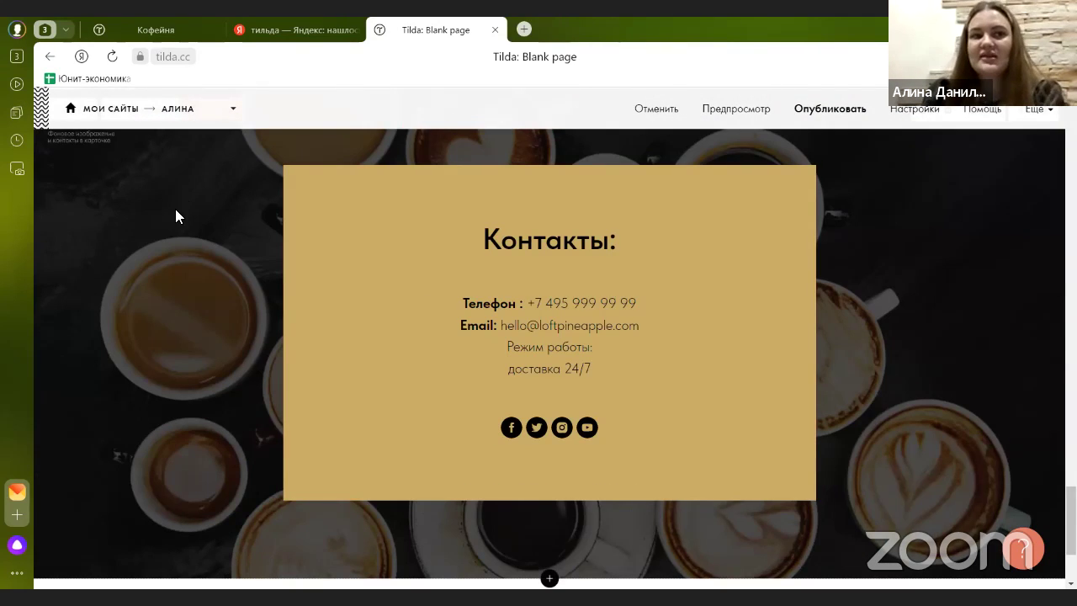
pyautogui.scroll(1, 175, 216)
pyautogui.click(133, 185)
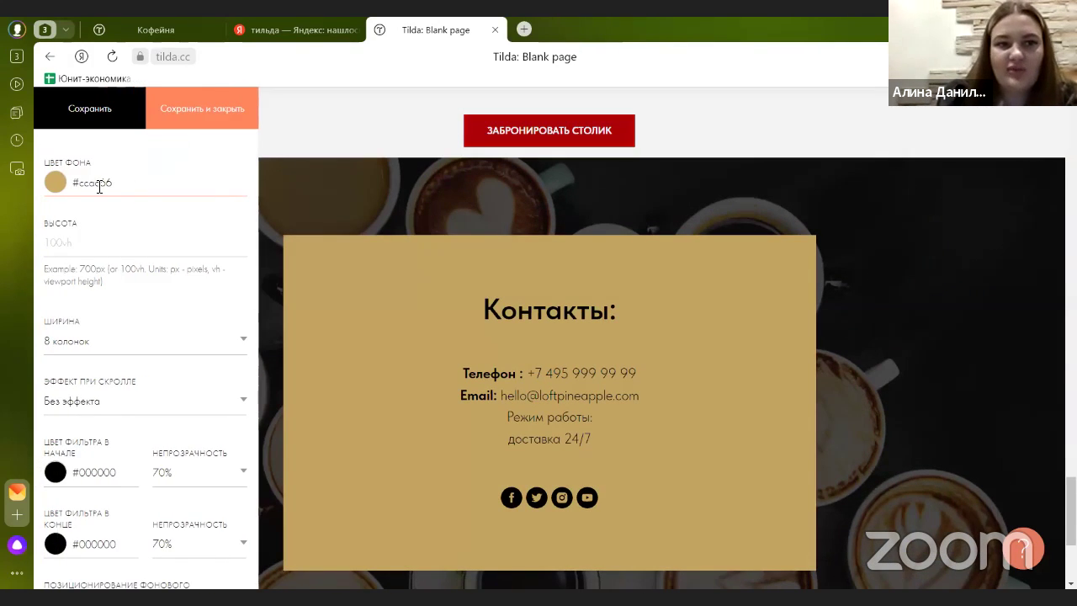
pyautogui.moveTo(74, 183); pyautogui.dragTo(163, 189)
pyautogui.click(351, 205)
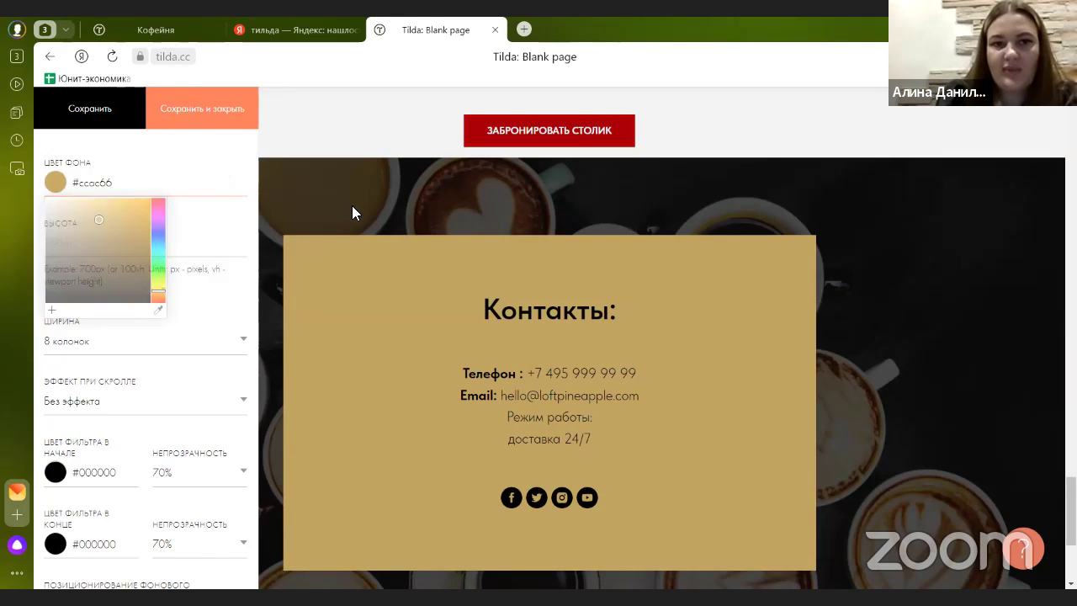
# - Copy the #c2a28c background colour from the Почему мы? section settings
pyautogui.scroll(15, 322, 315)
pyautogui.scroll(-8, 322, 319)
pyautogui.scroll(1, 322, 320)
pyautogui.scroll(-1, 322, 328)
pyautogui.scroll(1, 210, 310)
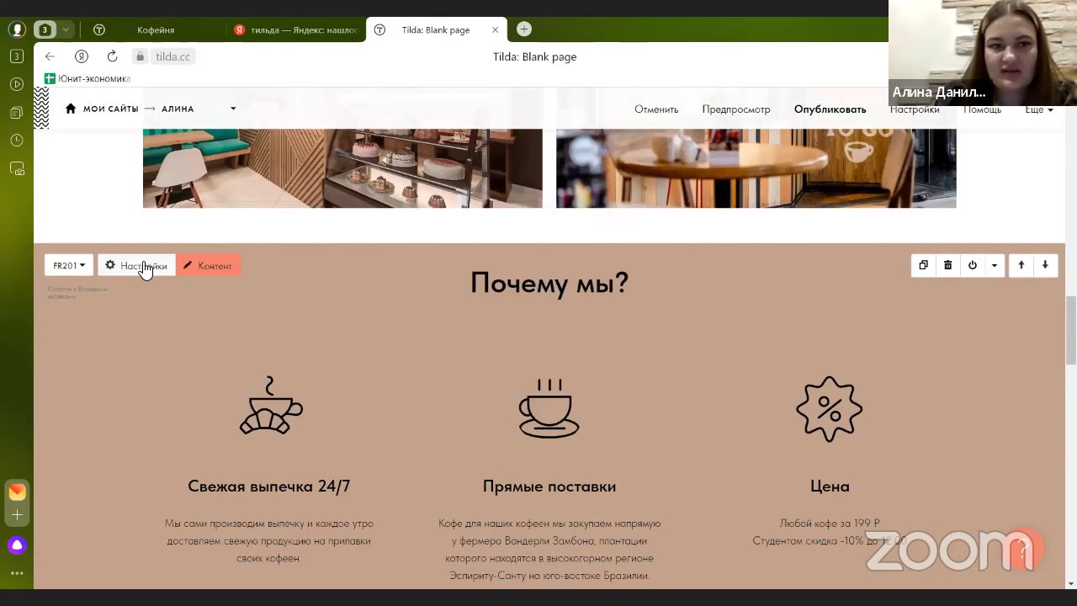
pyautogui.click(154, 278)
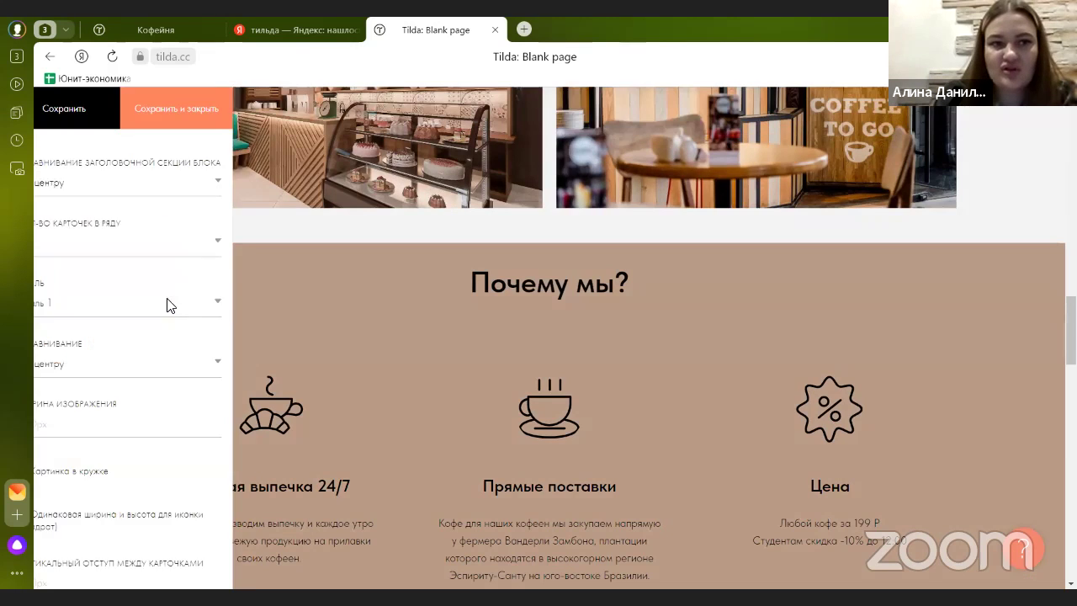
pyautogui.scroll(-6, 115, 349)
pyautogui.moveTo(115, 242); pyautogui.dragTo(71, 241)
pyautogui.click(106, 217)
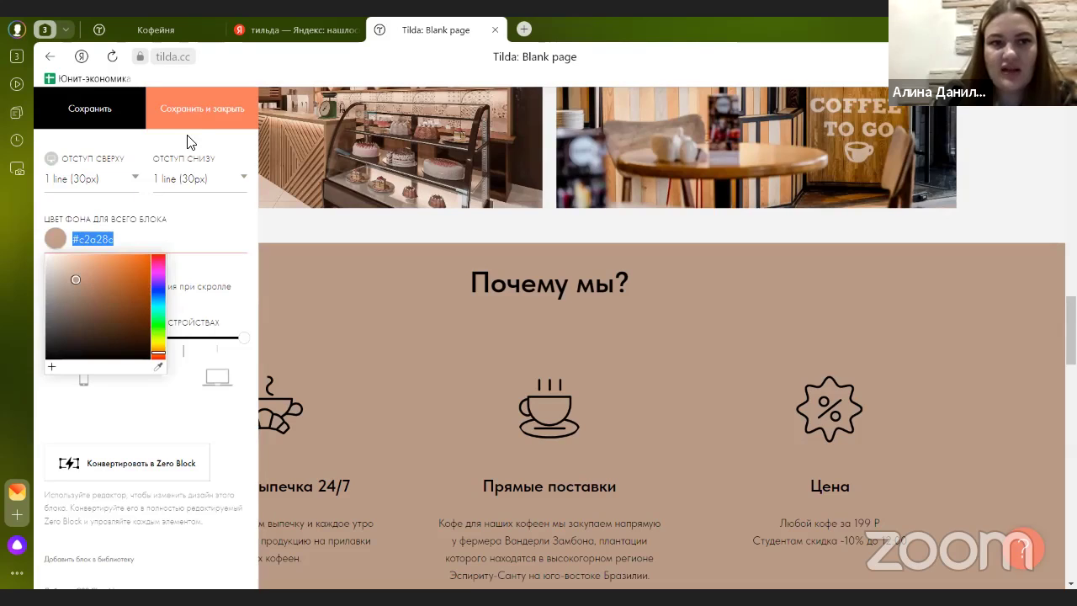
pyautogui.click(188, 109)
# - Paste #c2a28c as the Contacts card's background colour, replacing #ccac66, and save
pyautogui.scroll(-10, 321, 318)
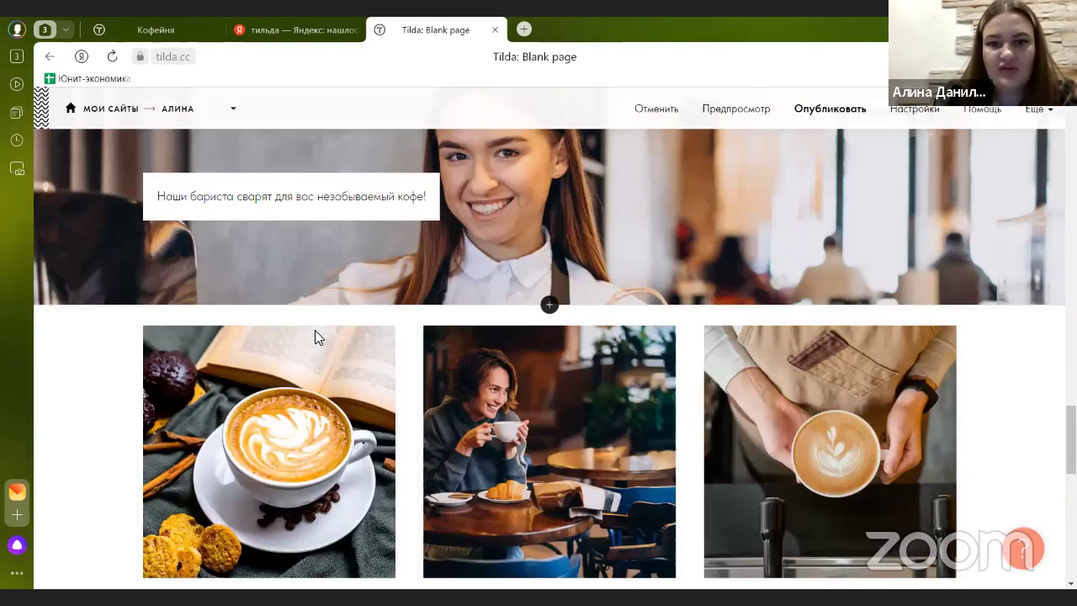
pyautogui.scroll(-6, 315, 337)
pyautogui.click(142, 195)
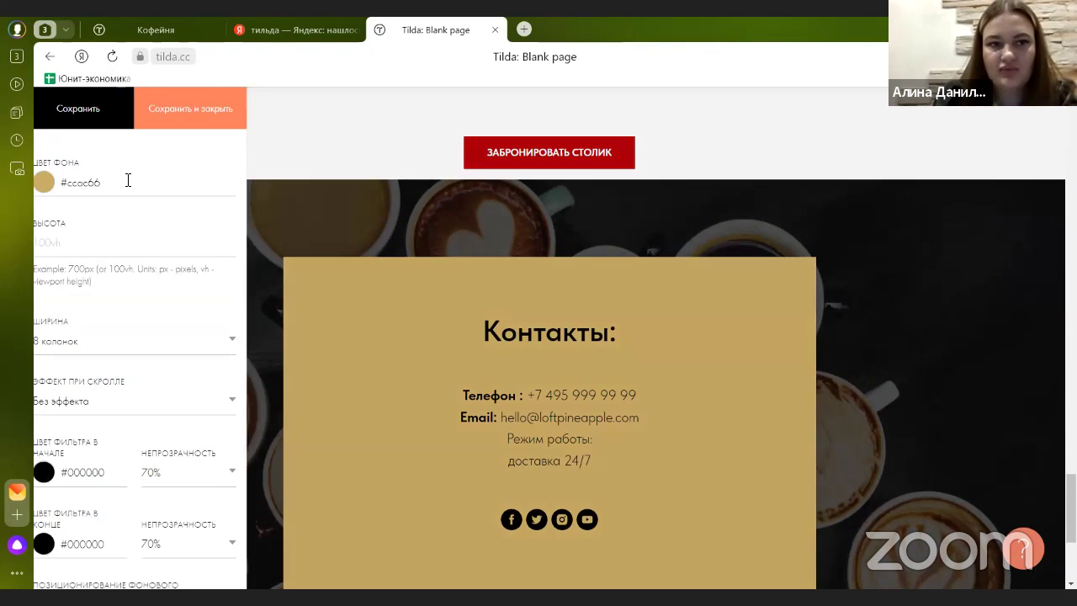
pyautogui.moveTo(126, 182); pyautogui.dragTo(56, 183)
pyautogui.hotkey('ctrl', 'v')
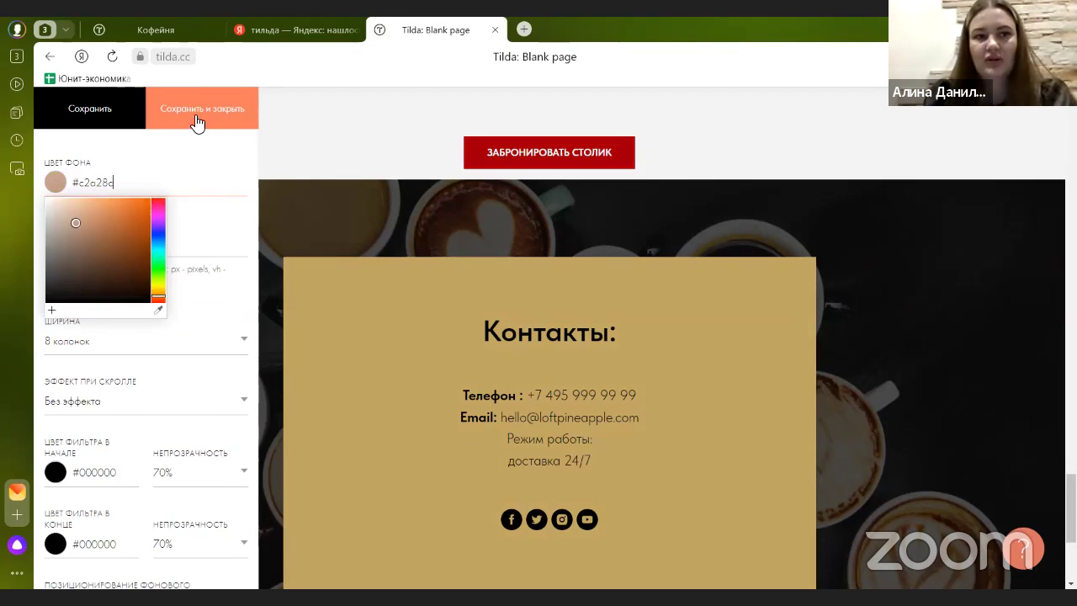
pyautogui.click(192, 118)
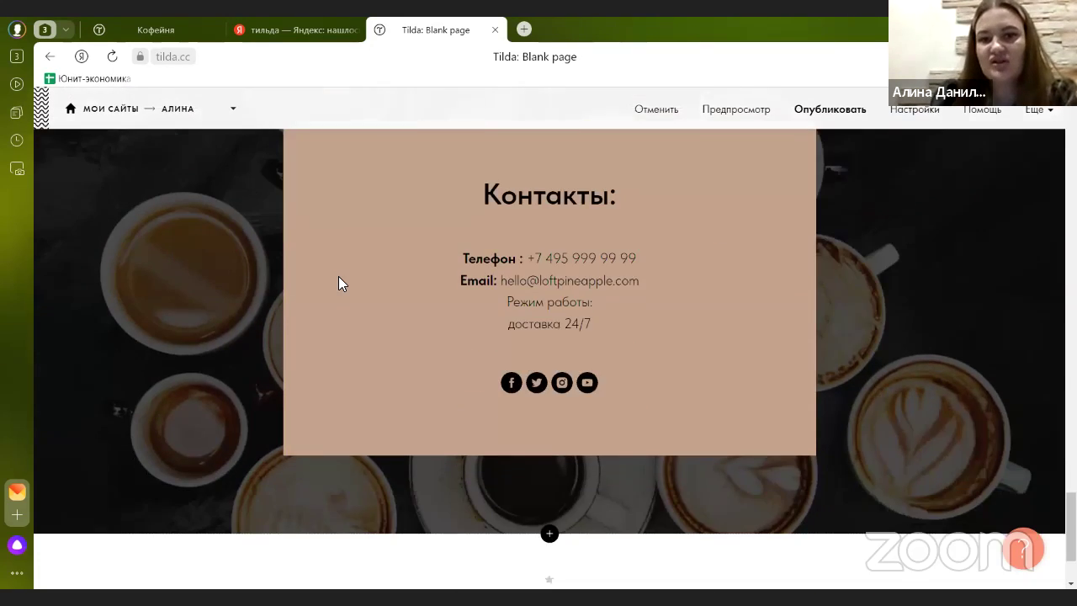
# - Replace the menu's #bda982 background with the copied #c2a28c colour and save
pyautogui.scroll(15, 336, 271)
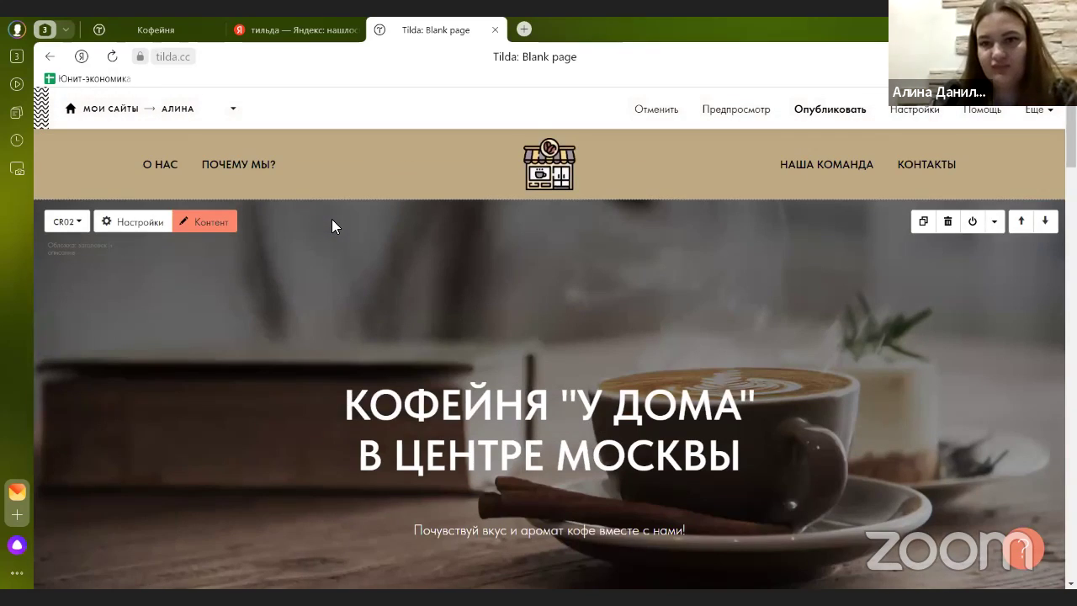
pyautogui.click(128, 151)
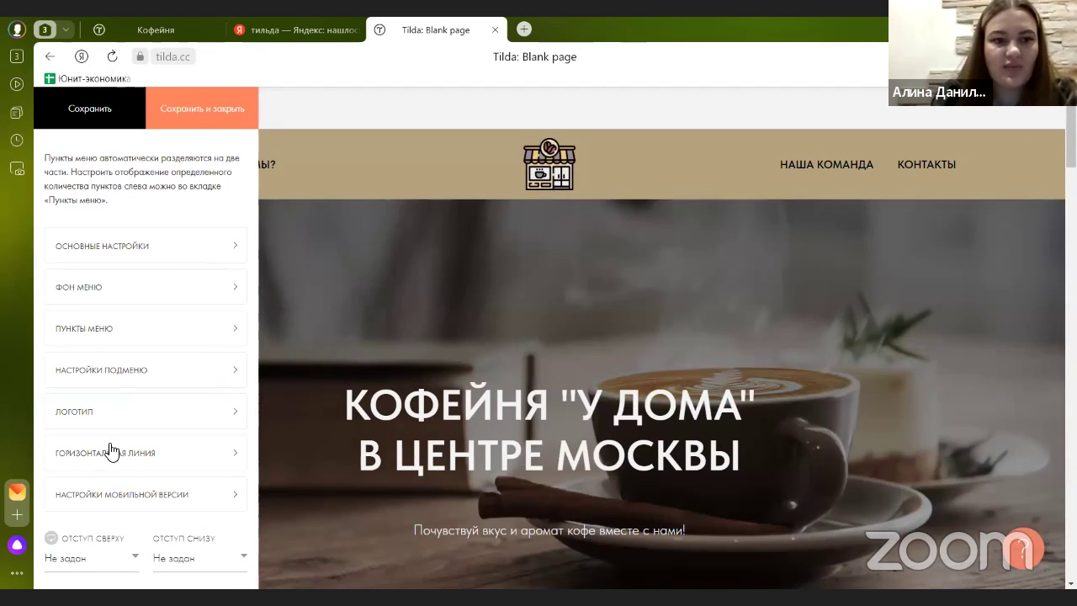
pyautogui.scroll(-3, 107, 468)
pyautogui.scroll(2, 121, 354)
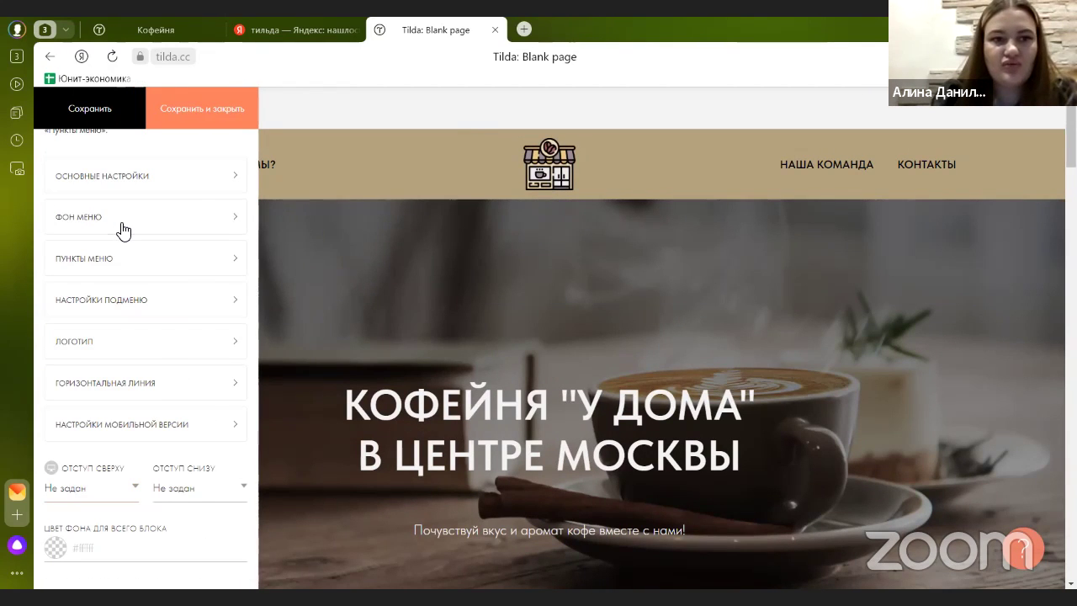
pyautogui.click(116, 227)
pyautogui.moveTo(339, 177); pyautogui.dragTo(284, 182)
pyautogui.hotkey('ctrl', 'v')
pyautogui.click(198, 108)
pyautogui.scroll(-15, 745, 312)
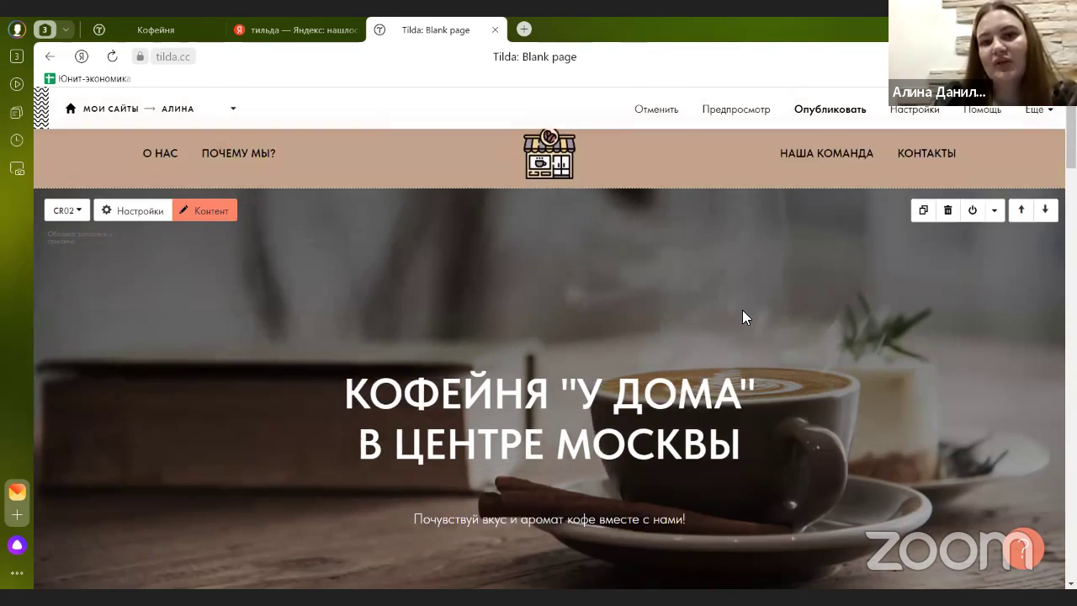
pyautogui.scroll(-15, 690, 257)
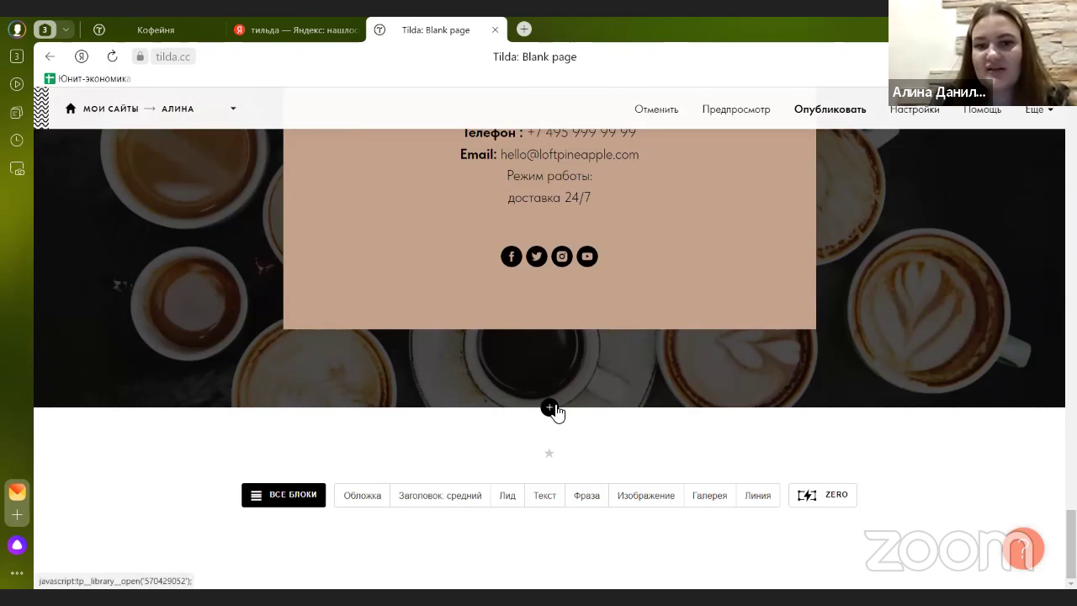
# - Add the FT101 'Лого и текст по центру' footer from the Подвал category
pyautogui.click(549, 408)
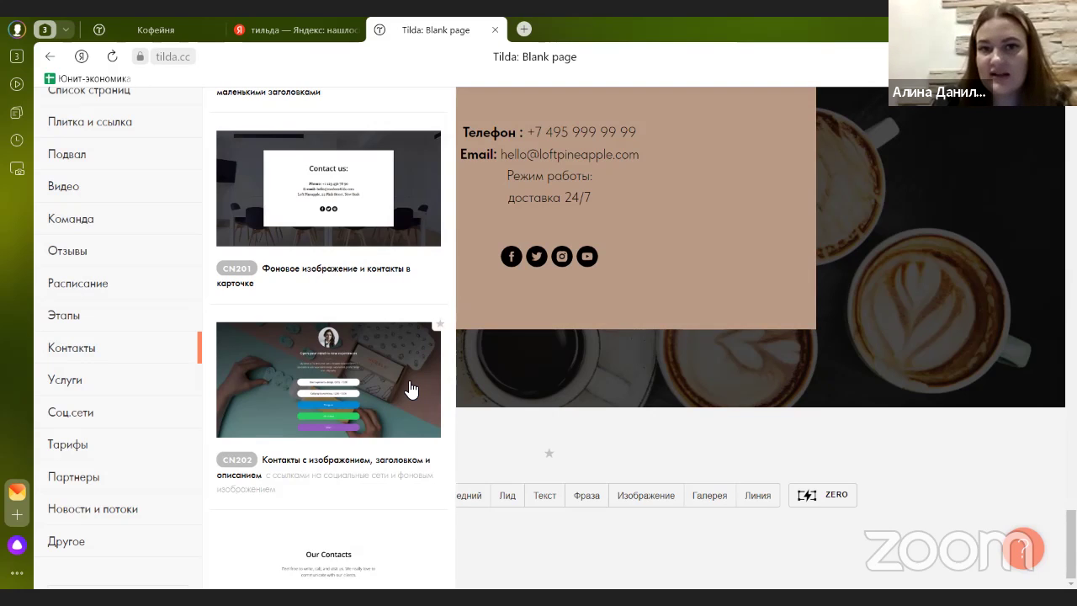
pyautogui.scroll(-1, 126, 420)
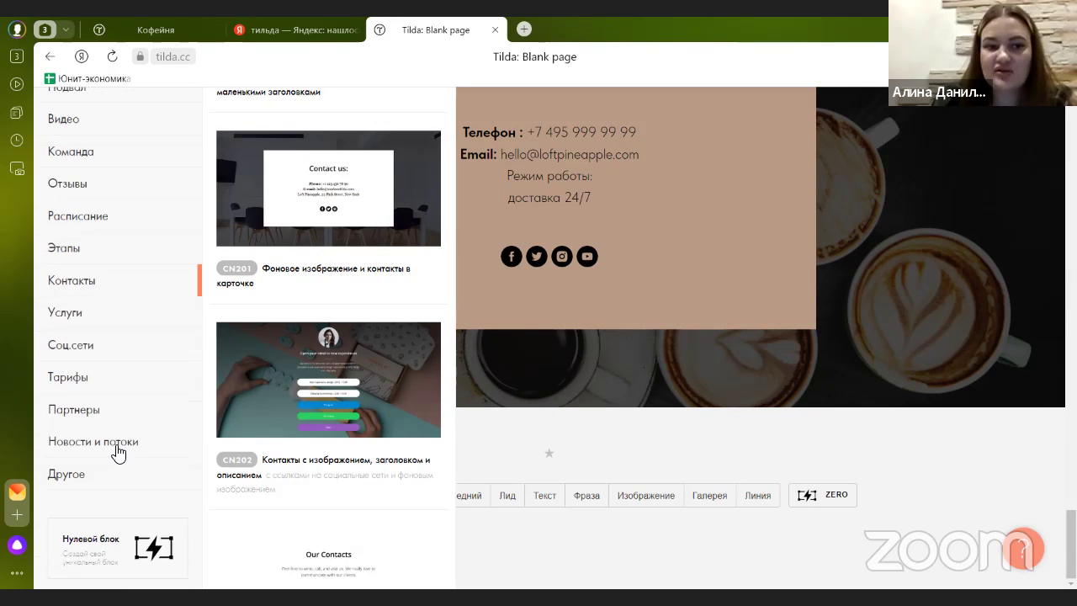
pyautogui.click(154, 483)
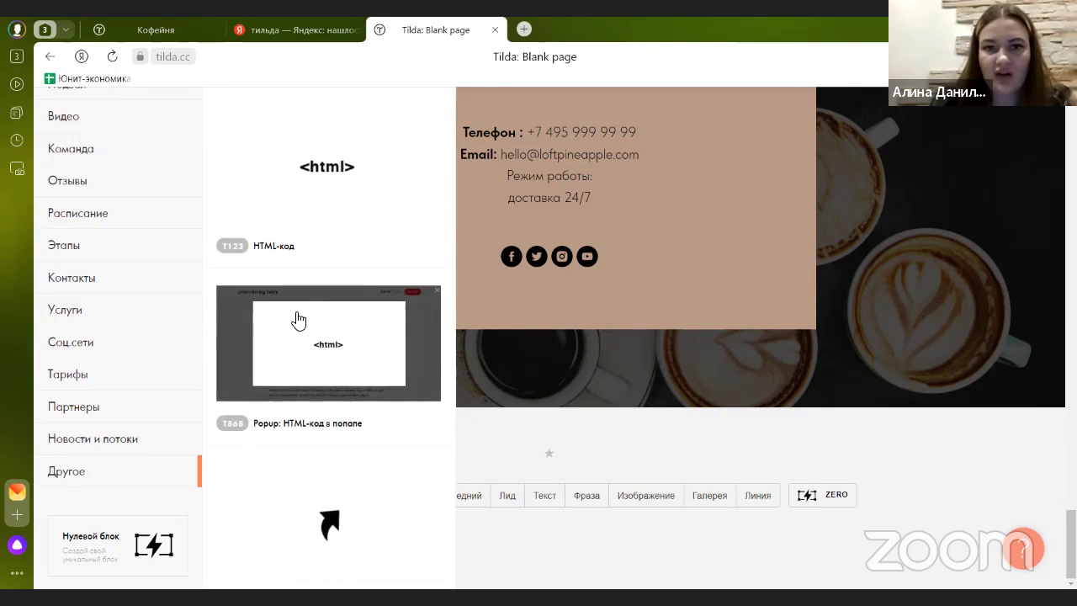
pyautogui.scroll(-2, 303, 311)
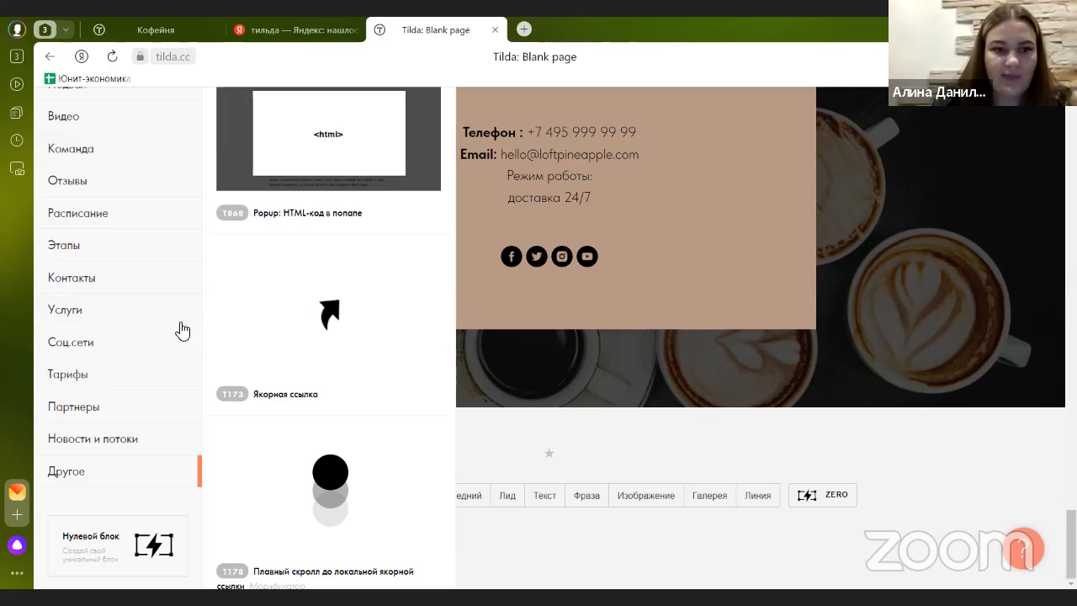
pyautogui.scroll(2, 79, 361)
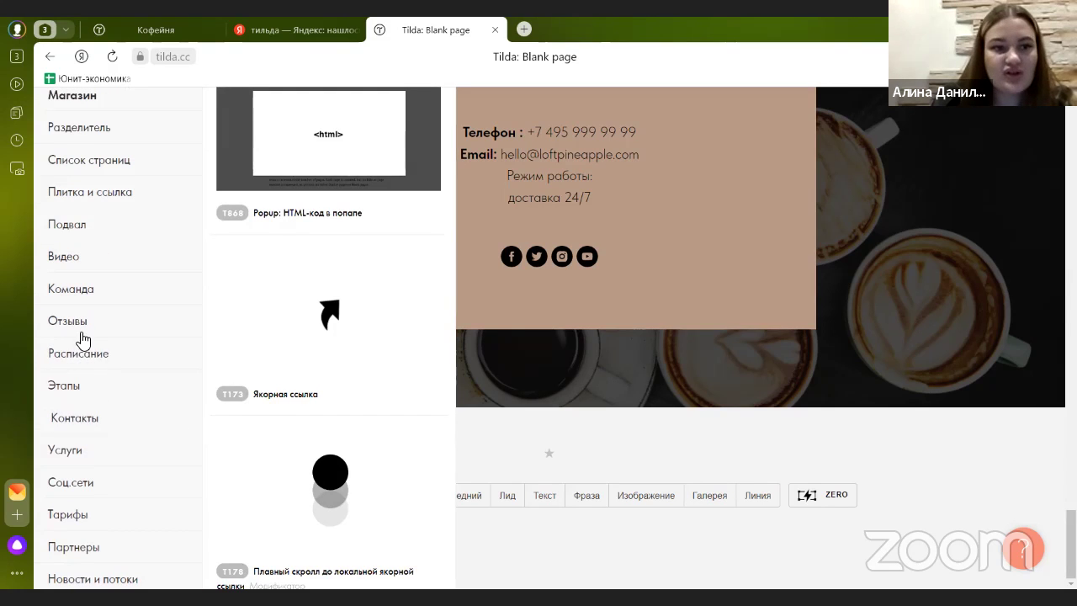
pyautogui.click(85, 228)
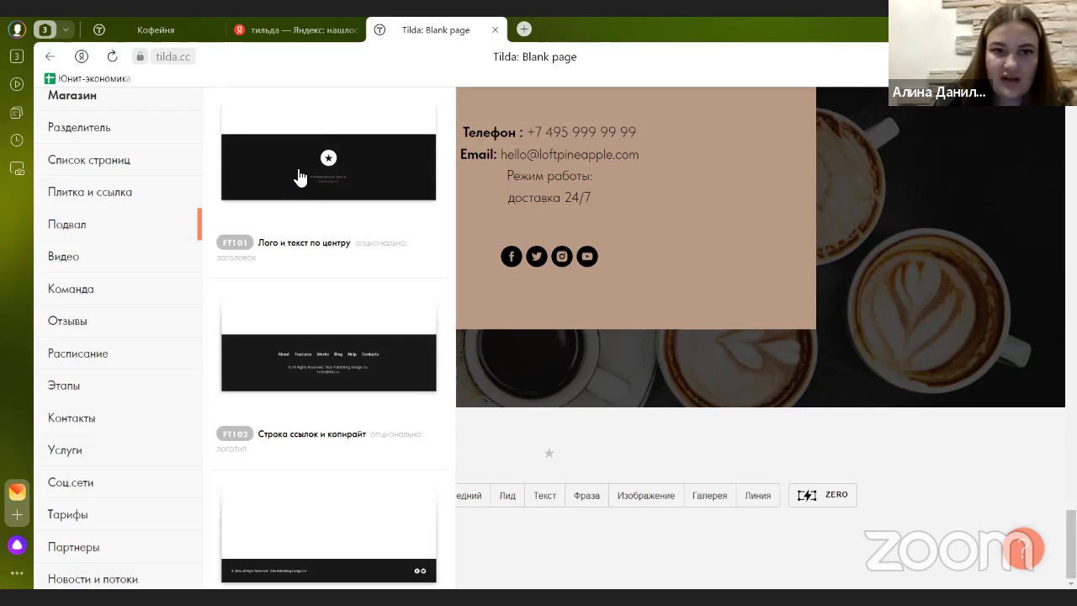
pyautogui.click(395, 177)
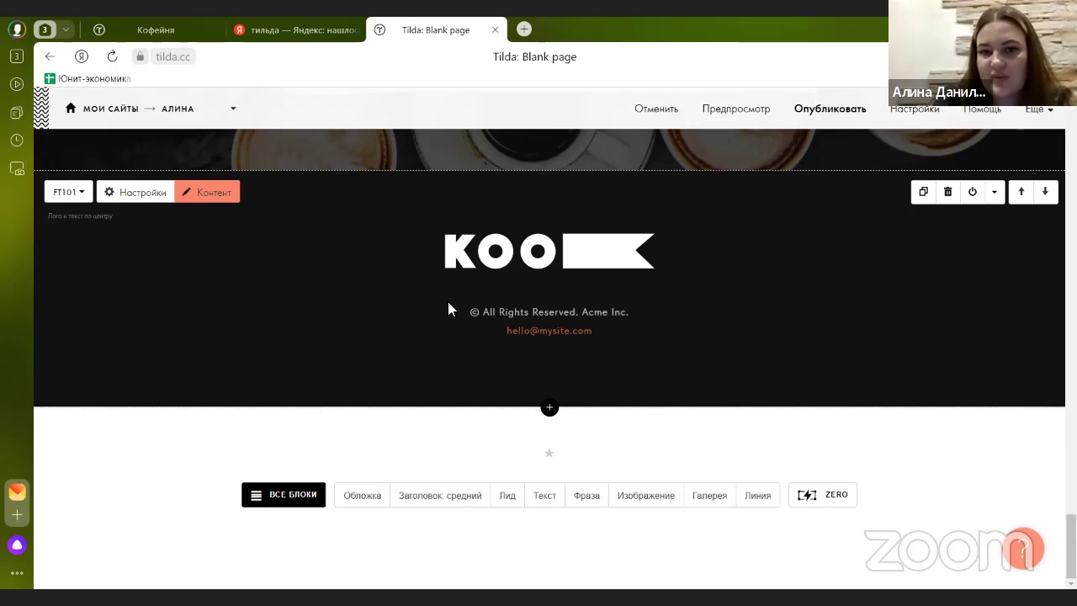
# - Upload the coffee-shop icon as the footer logo
pyautogui.click(222, 199)
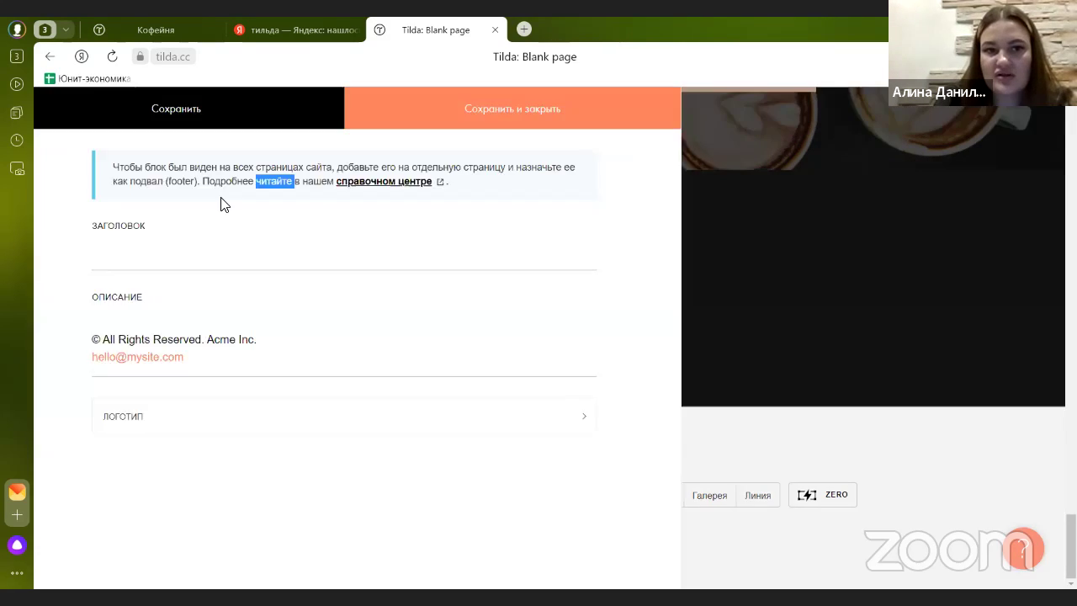
pyautogui.click(161, 432)
pyautogui.scroll(-1, 211, 406)
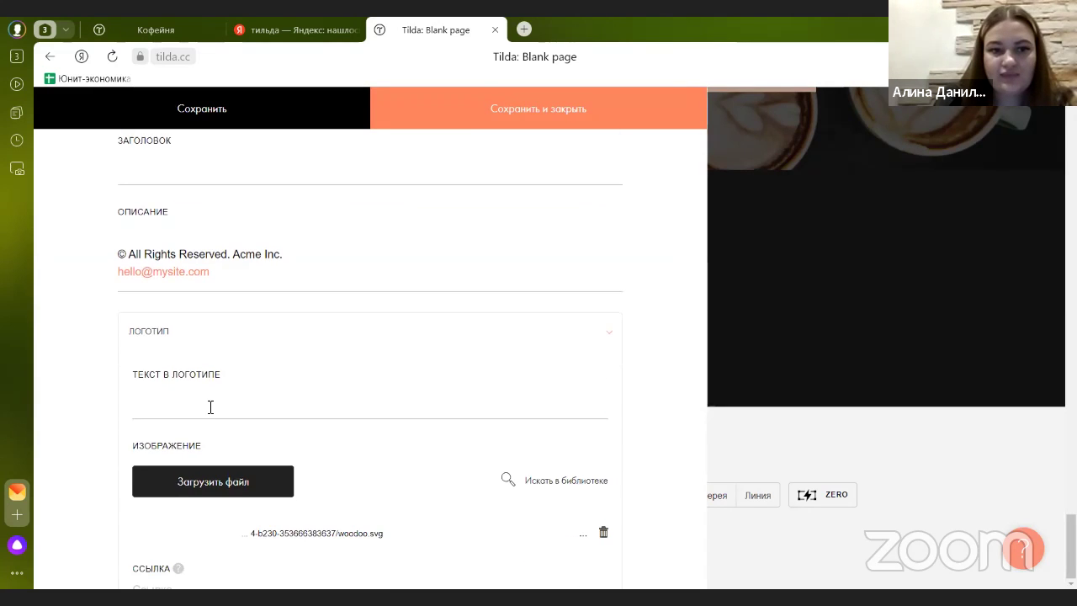
pyautogui.click(241, 482)
pyautogui.click(221, 411)
pyautogui.scroll(-2, 221, 387)
pyautogui.click(222, 364)
pyautogui.click(535, 330)
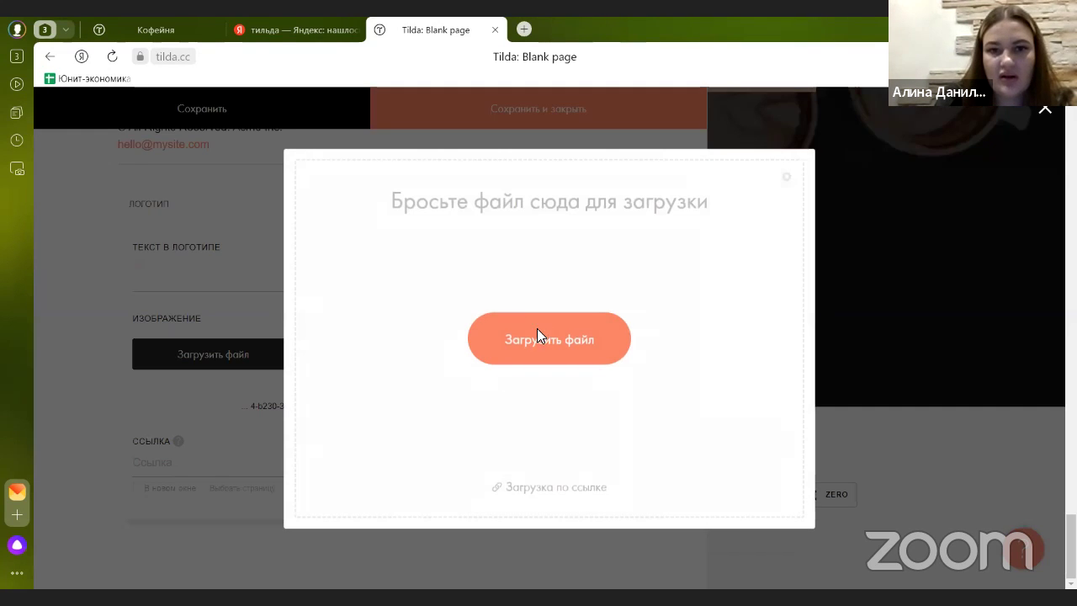
pyautogui.doubleClick(613, 296)
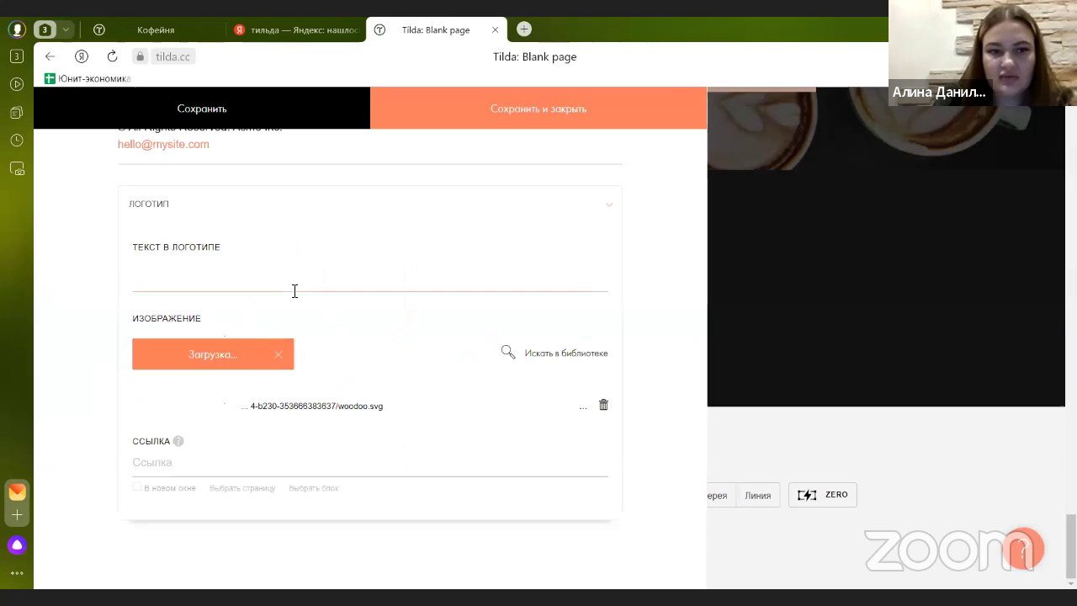
pyautogui.scroll(2, 294, 289)
# - Rewrite the footer text with the 2023 copyright, company, ИНН and ОГРН lines, drop the e-mail, and save
pyautogui.moveTo(286, 266); pyautogui.dragTo(130, 268)
pyautogui.write('2023 все права защищены')
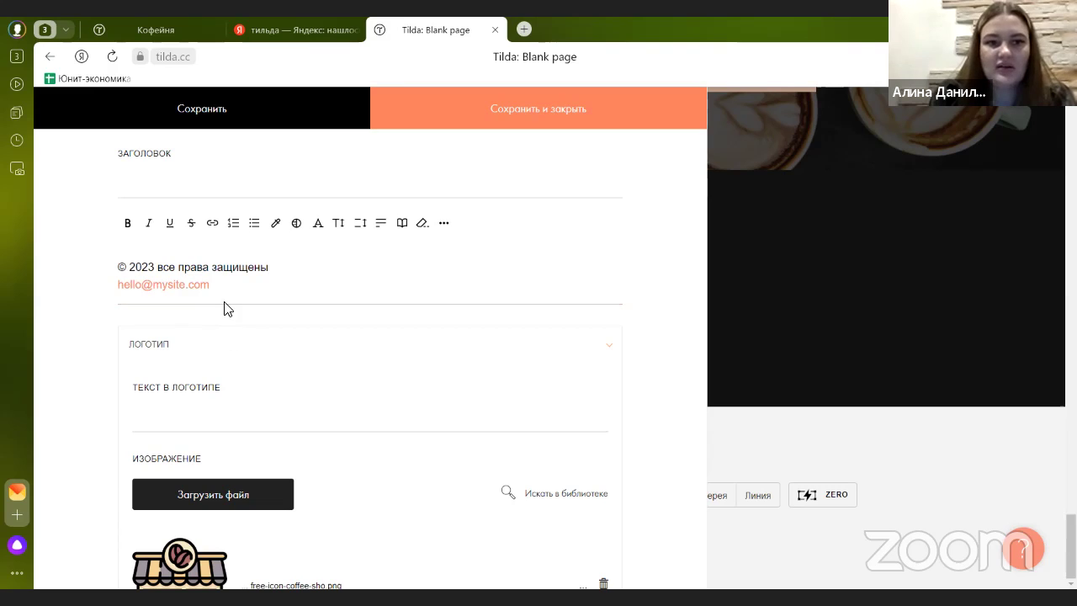
pyautogui.moveTo(212, 286); pyautogui.dragTo(117, 290)
pyautogui.press('BackSpace')
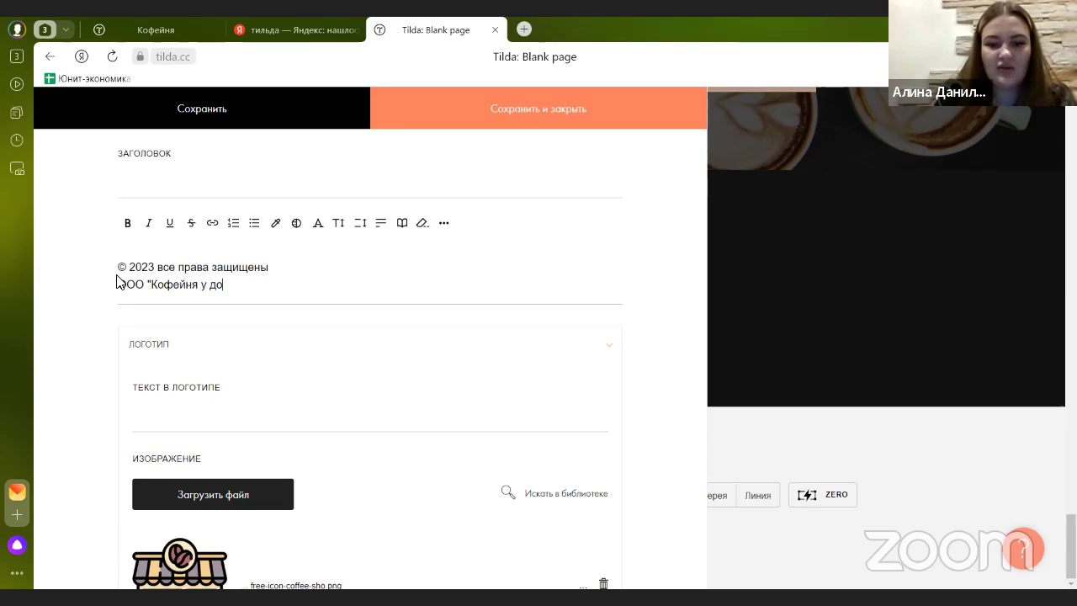
pyautogui.press('Return')
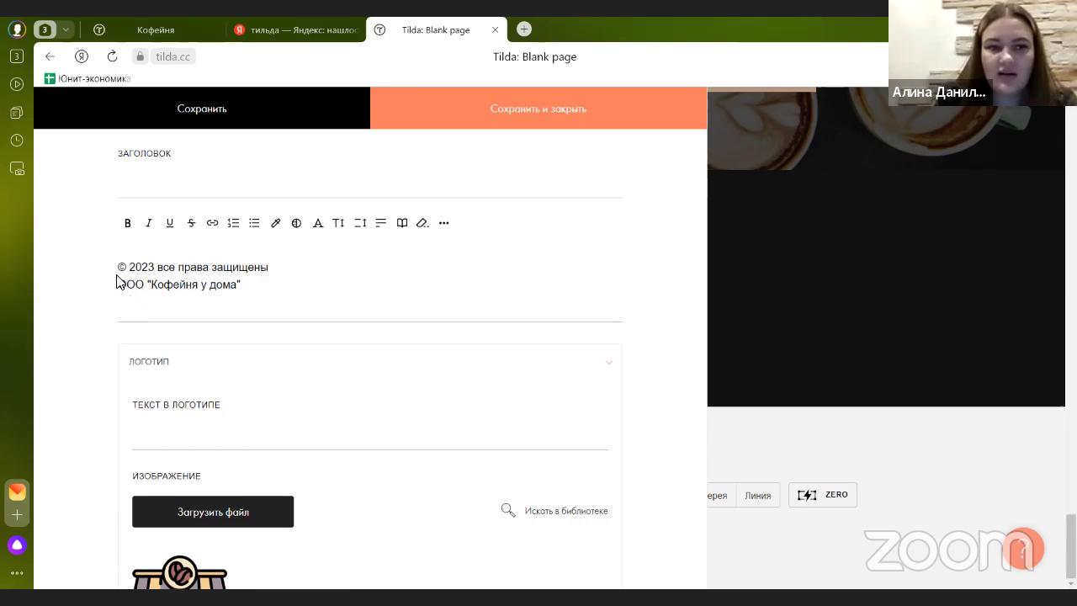
pyautogui.press('Return')
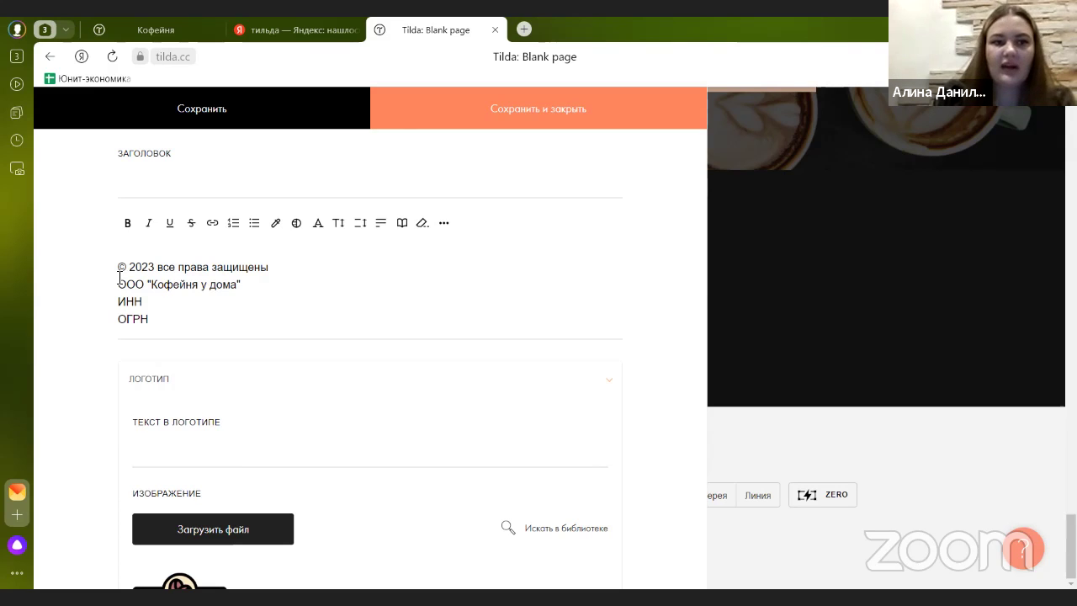
pyautogui.click(427, 118)
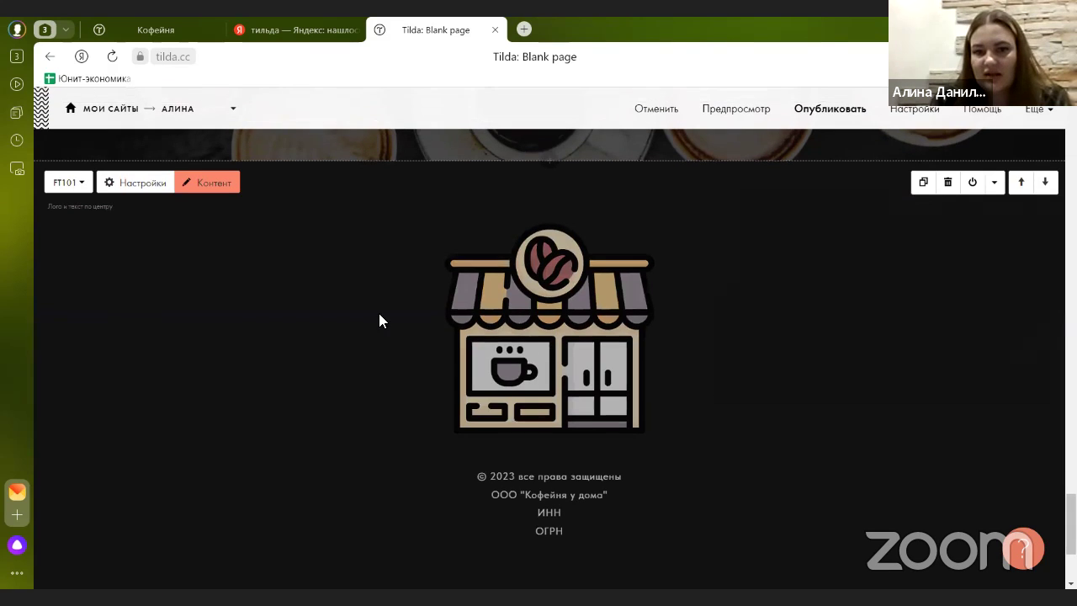
# - Shrink the footer logo to 50px wide and set its top/bottom padding to 0.5 line (15px)
pyautogui.click(151, 181)
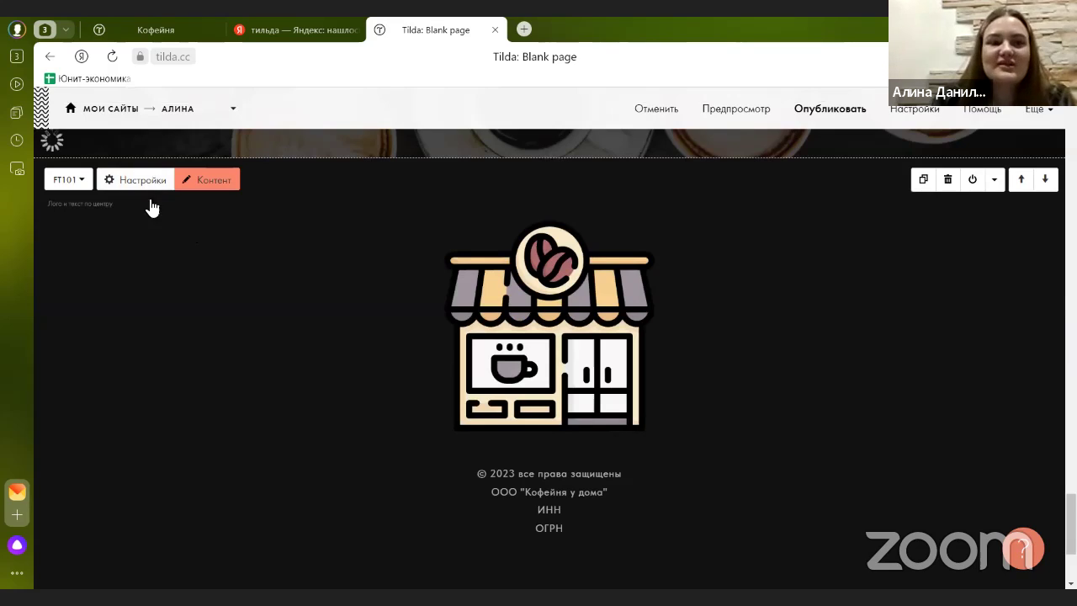
pyautogui.click(415, 245)
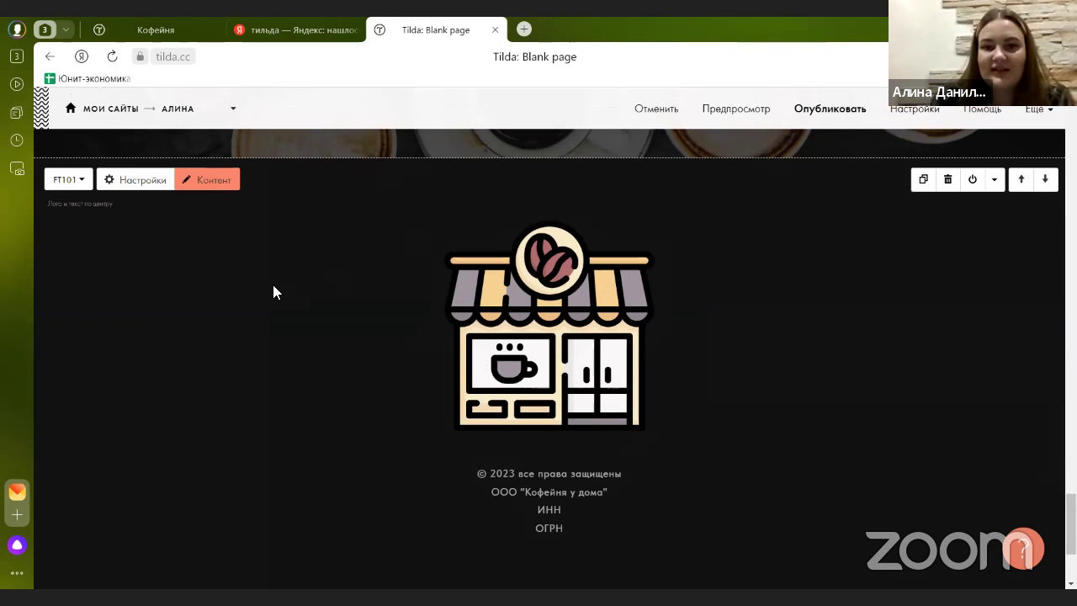
pyautogui.click(142, 180)
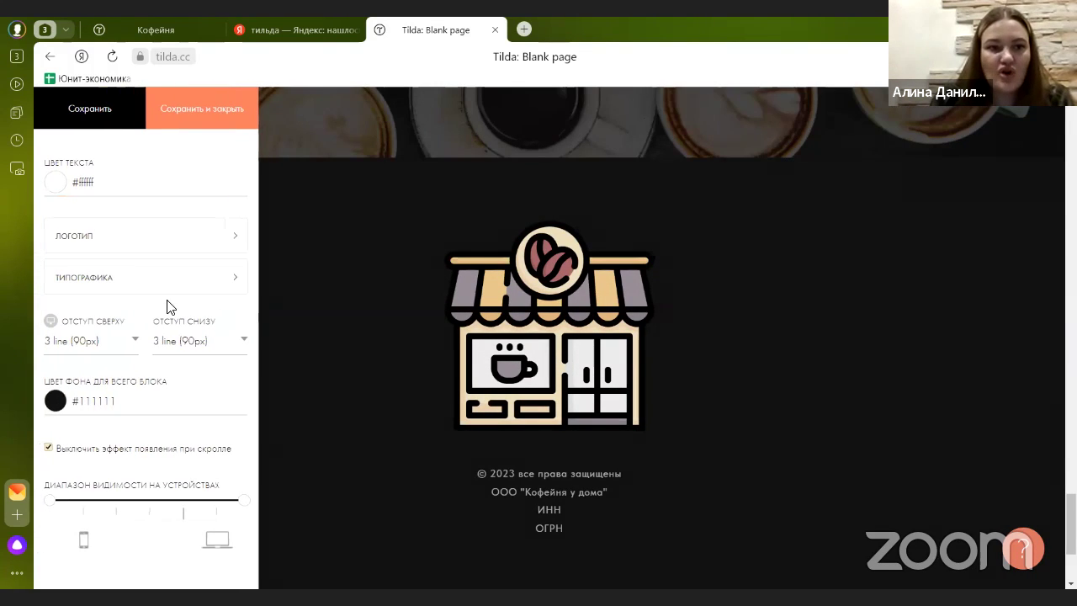
pyautogui.click(134, 241)
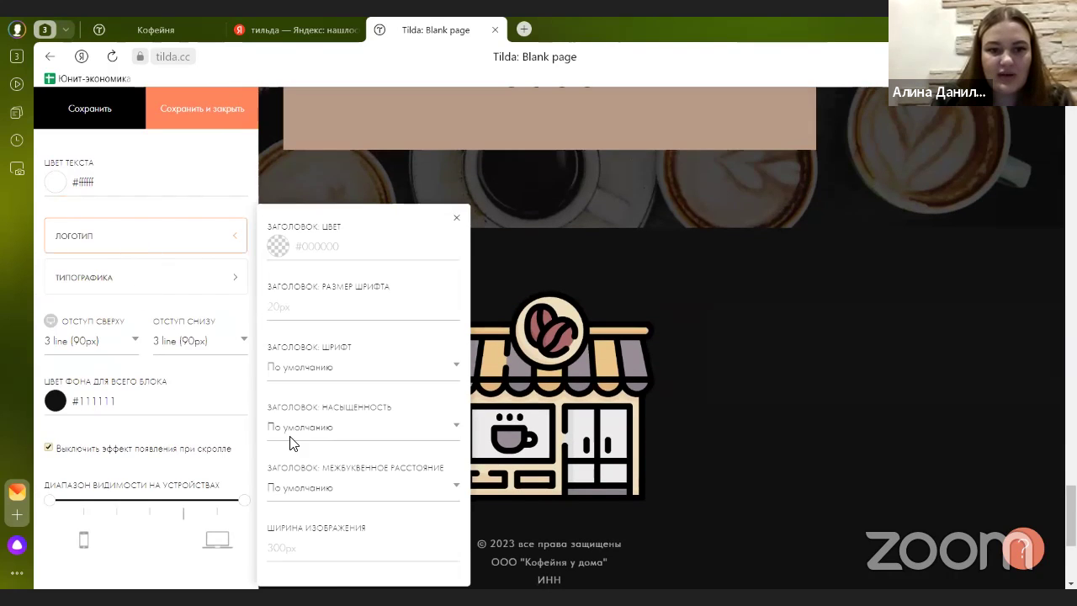
pyautogui.click(286, 548)
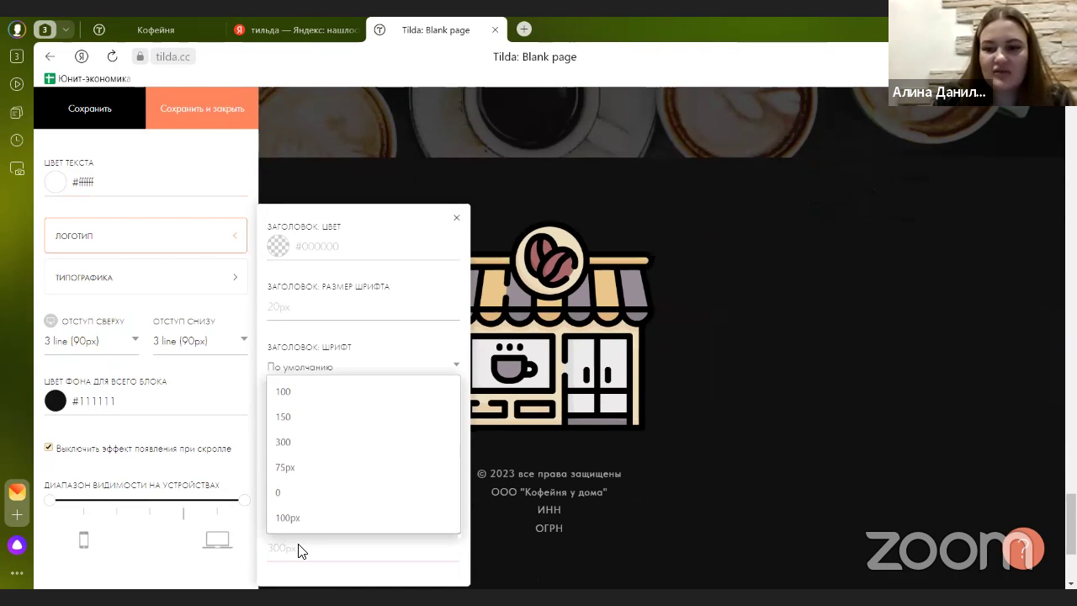
pyautogui.write('75')
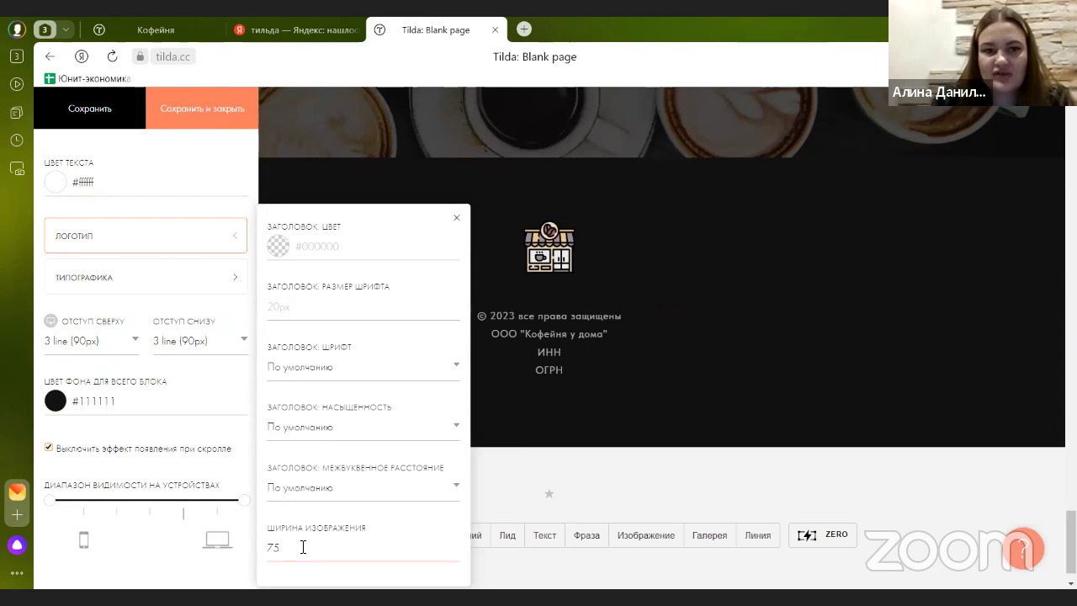
pyautogui.press('BackSpace')
pyautogui.press('BackSpace')
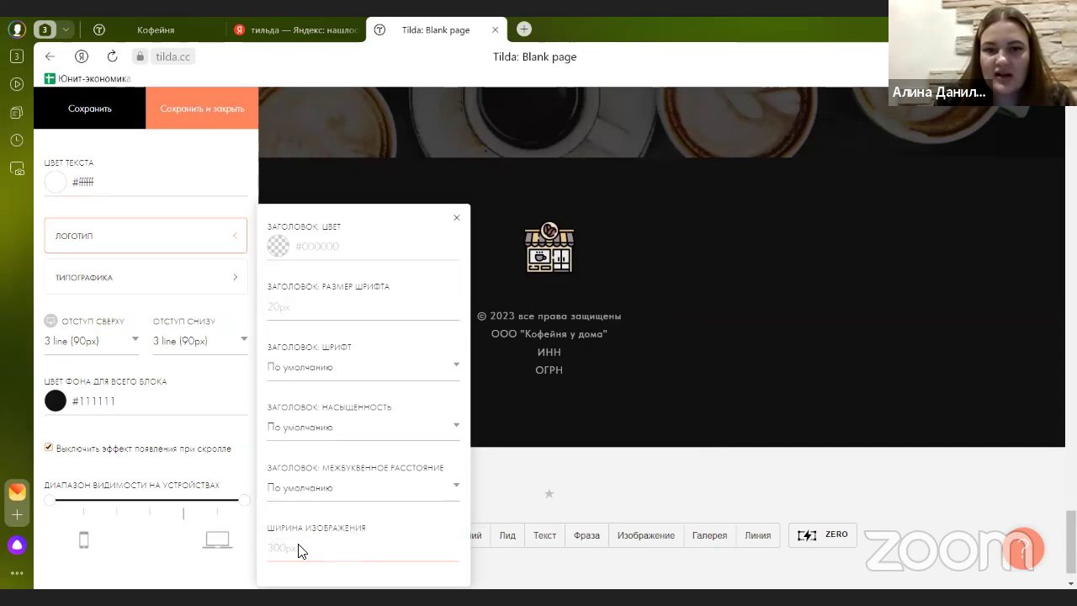
pyautogui.write('50')
pyautogui.scroll(-1, 93, 286)
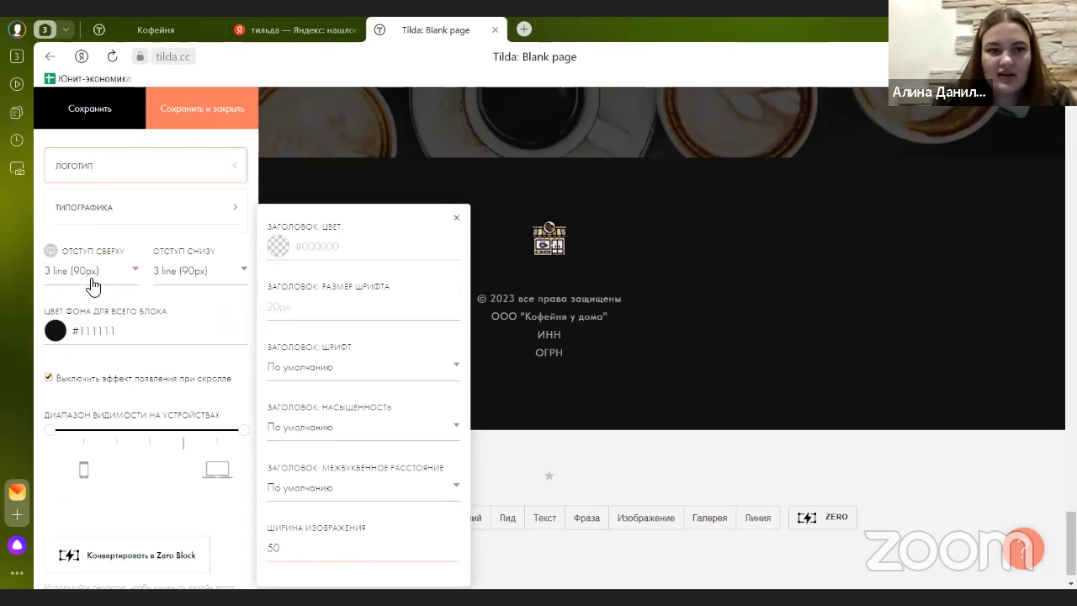
pyautogui.click(92, 280)
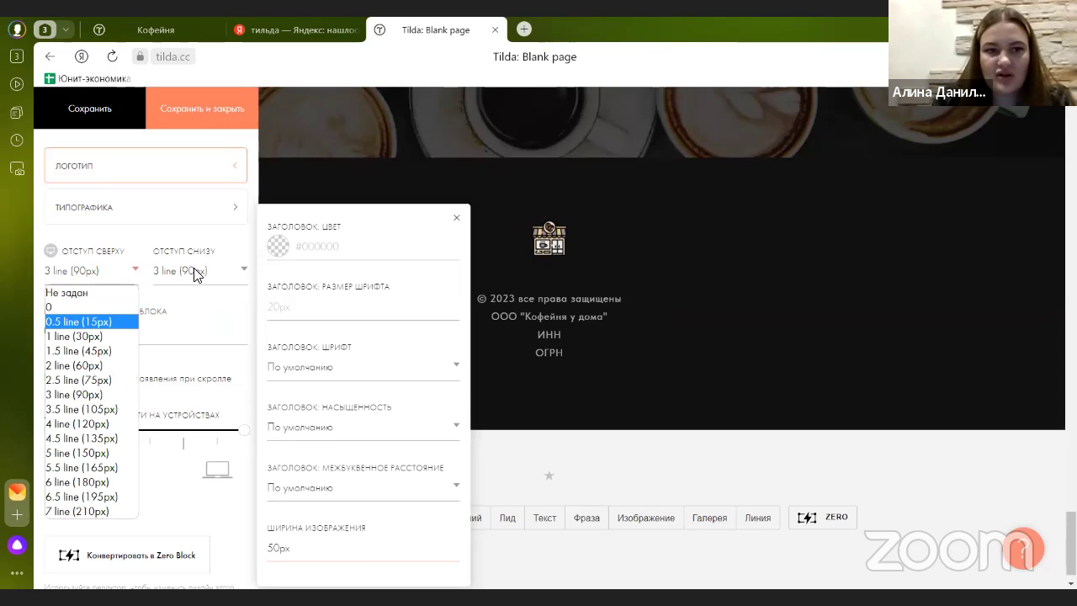
pyautogui.click(205, 110)
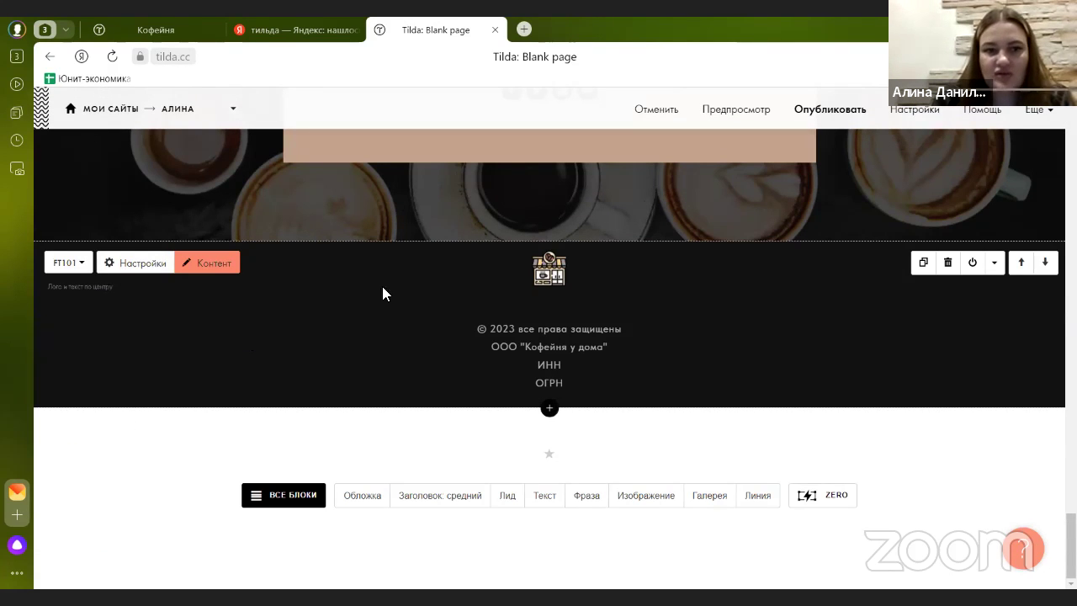
# - Change the footer background from #111111 to beige #c2a28c and save
pyautogui.click(144, 265)
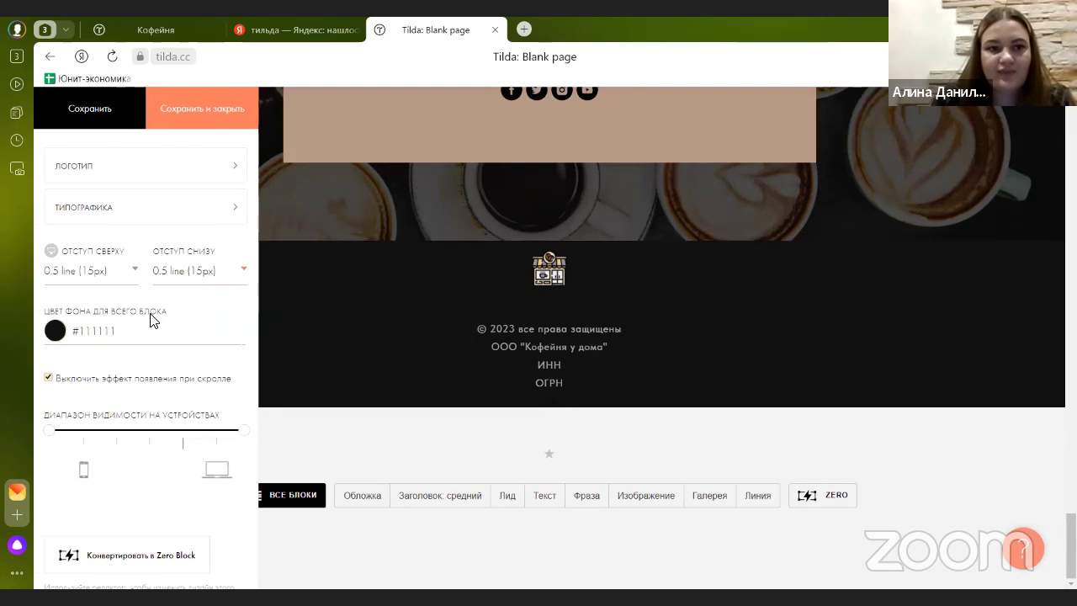
pyautogui.click(122, 330)
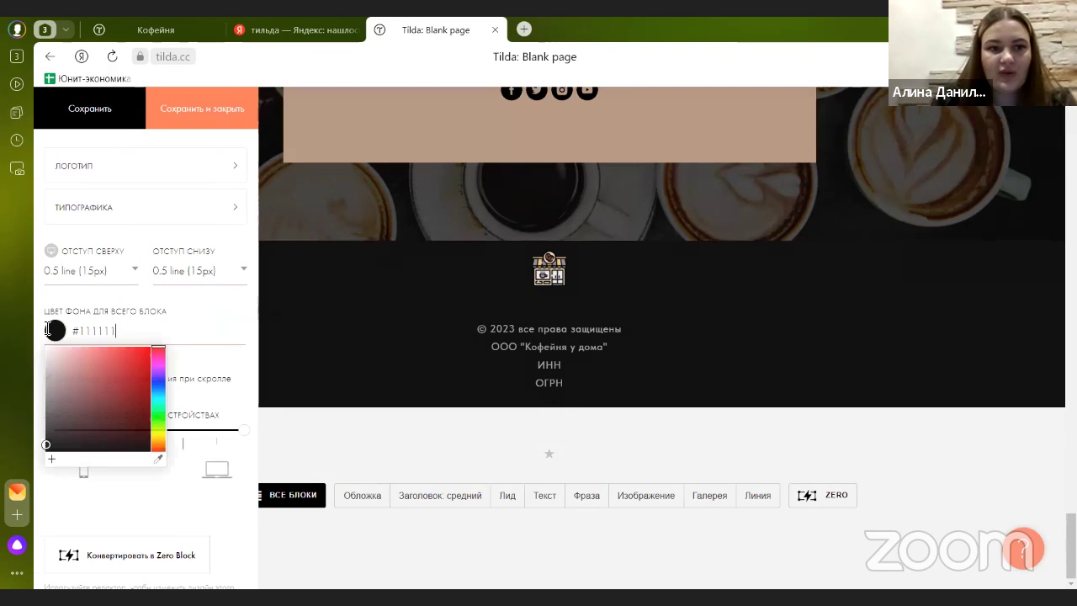
pyautogui.moveTo(122, 330); pyautogui.dragTo(48, 329)
pyautogui.write('#c2a28c')
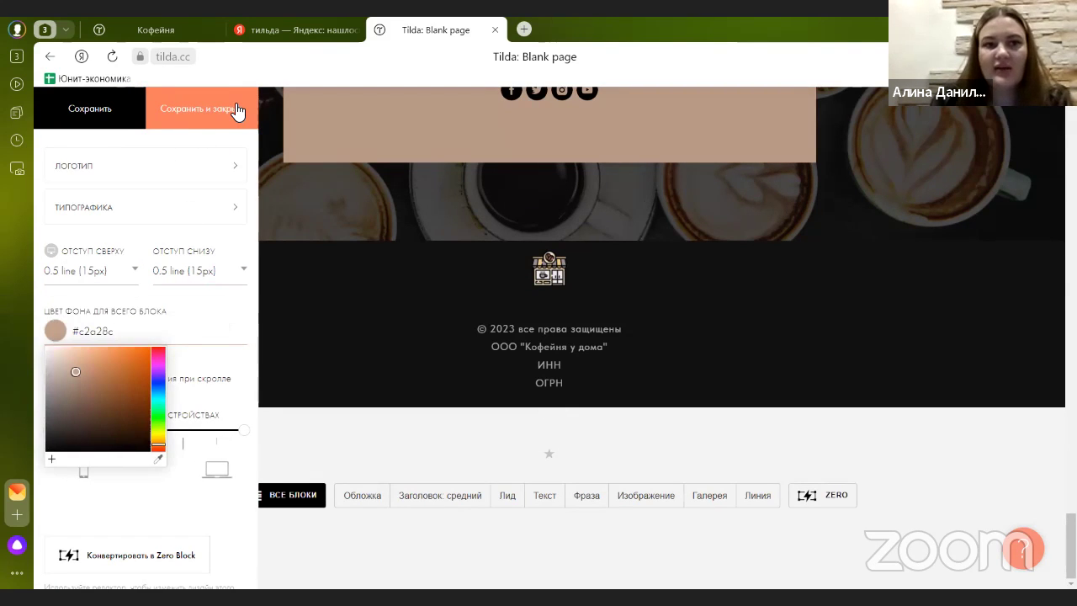
pyautogui.click(239, 108)
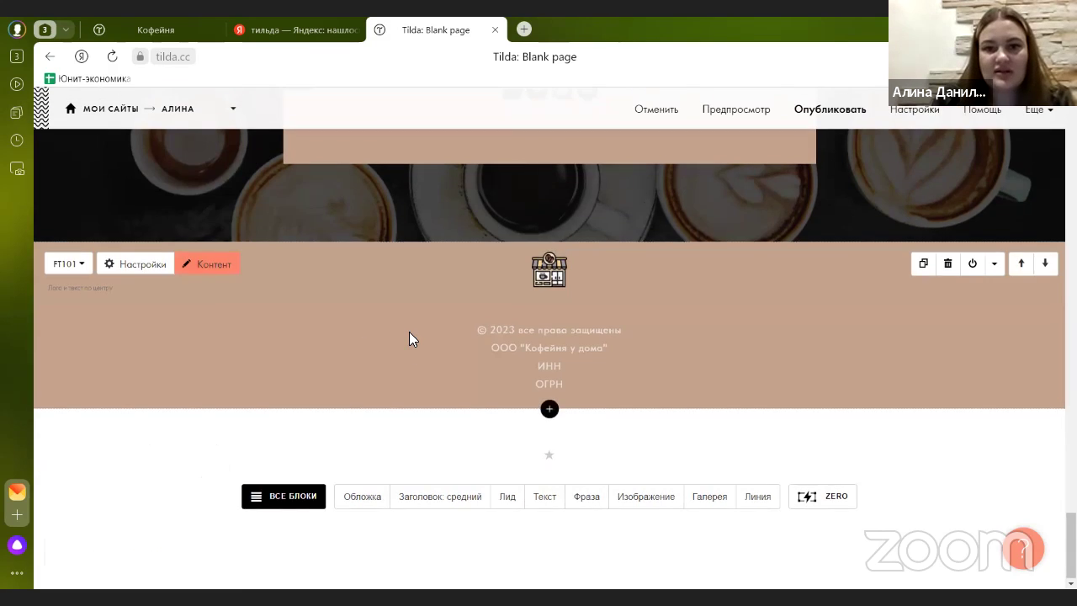
# - Link the header menu's О нас item to the description block
pyautogui.scroll(6, 411, 337)
pyautogui.scroll(-5, 420, 396)
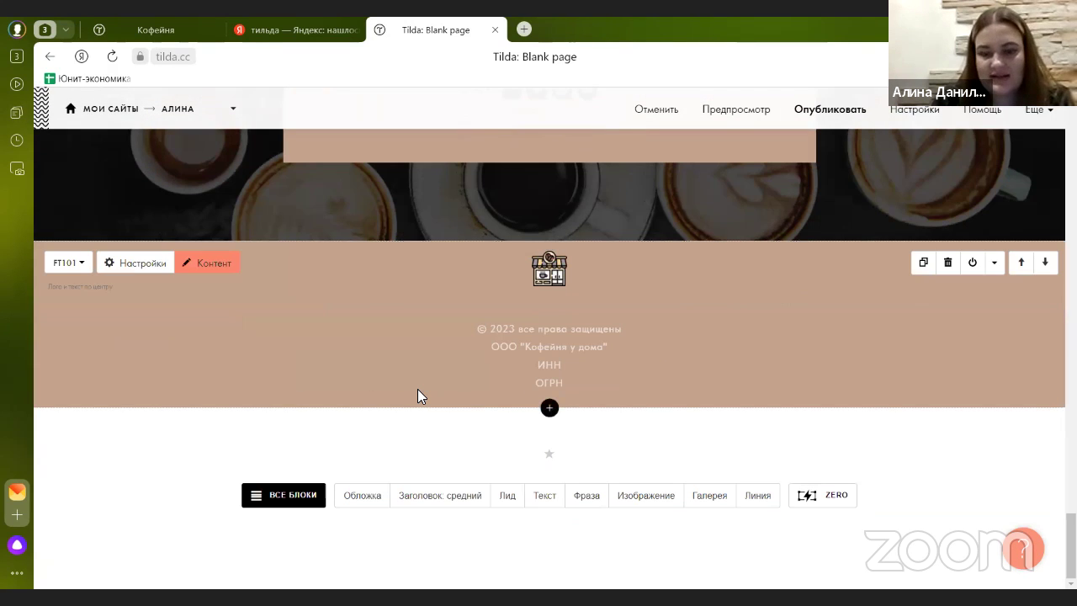
pyautogui.scroll(10, 420, 396)
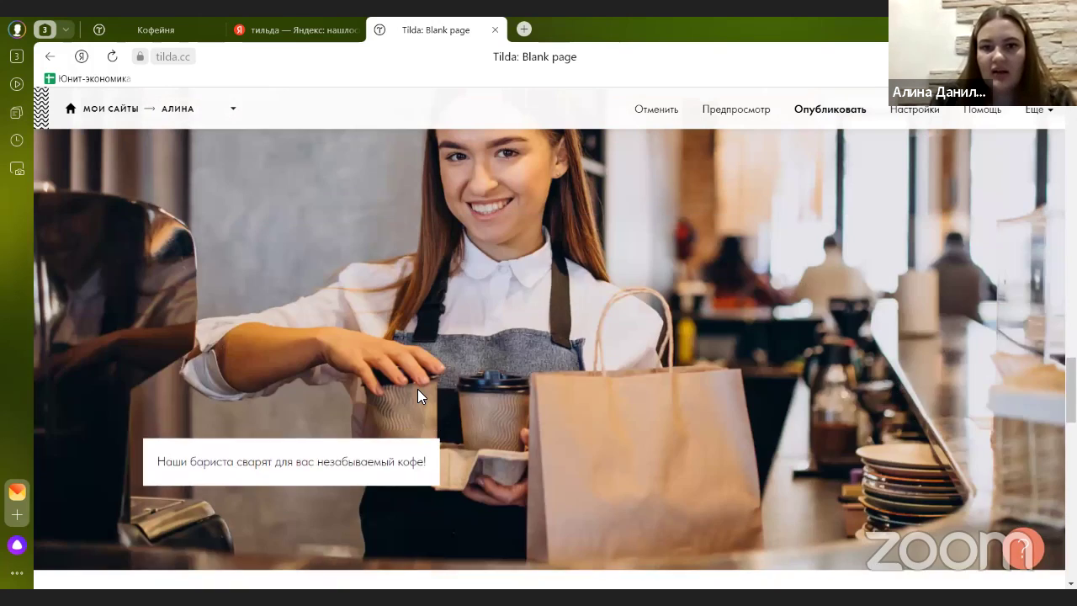
pyautogui.scroll(8, 420, 396)
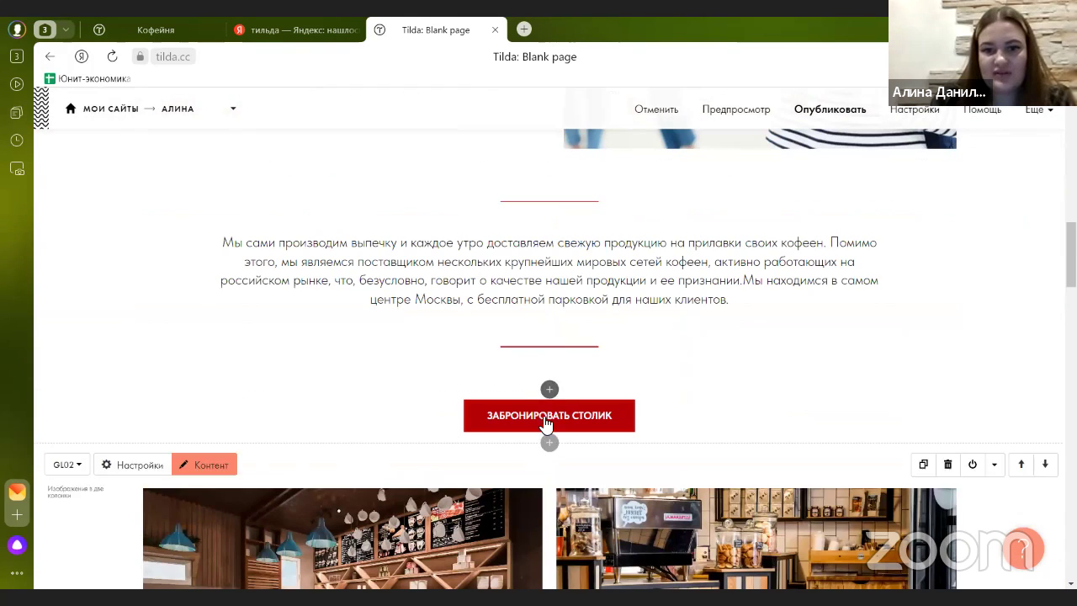
pyautogui.scroll(10, 467, 431)
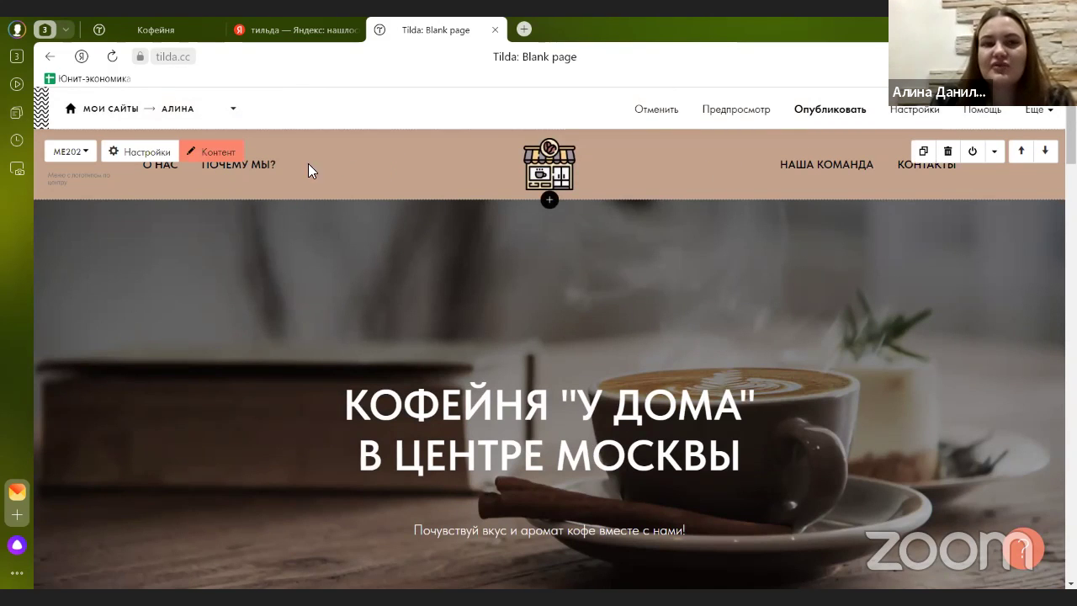
pyautogui.scroll(-4, 393, 283)
pyautogui.scroll(4, 393, 282)
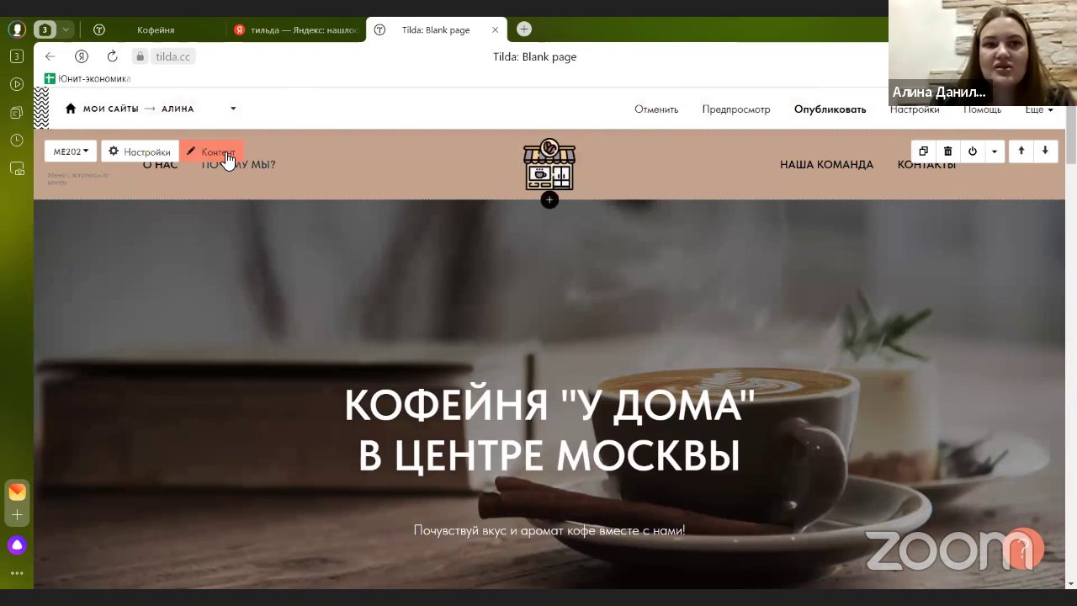
pyautogui.click(226, 154)
pyautogui.click(223, 227)
pyautogui.scroll(-2, 447, 261)
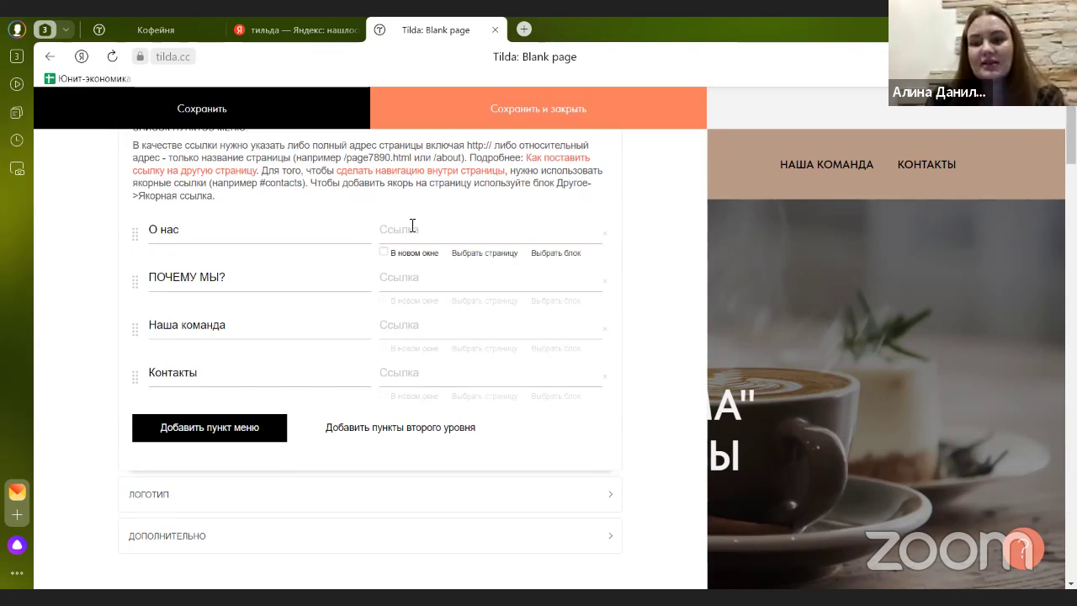
pyautogui.click(412, 225)
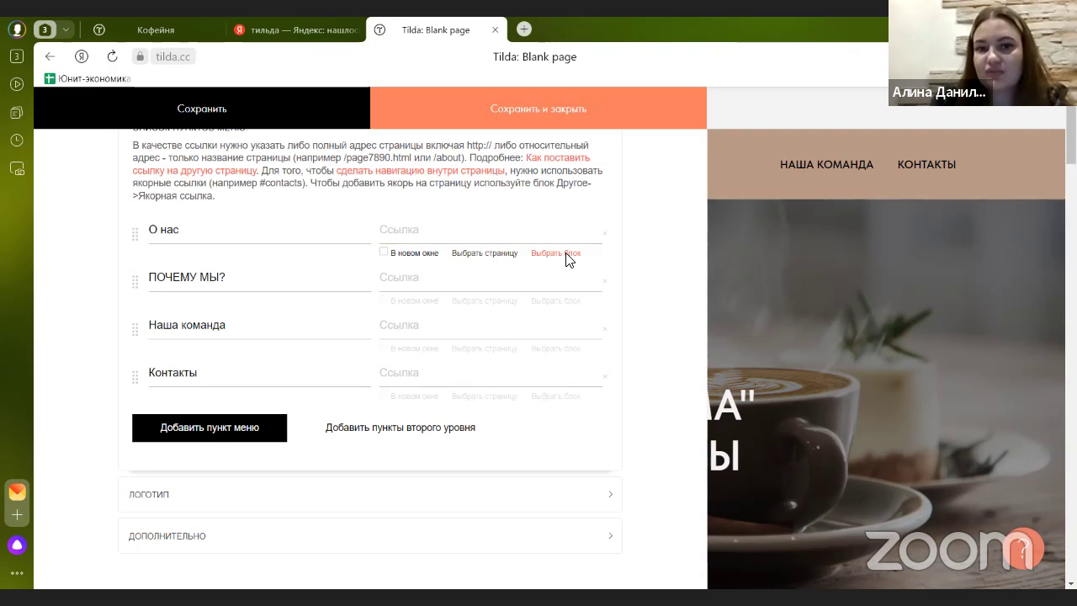
pyautogui.click(555, 253)
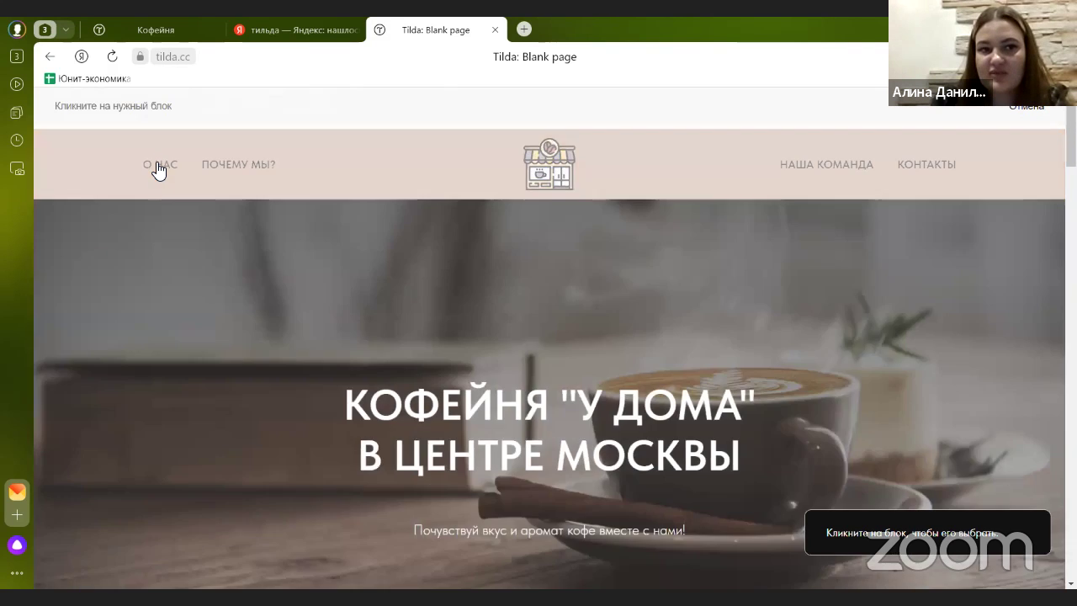
pyautogui.scroll(-12, 403, 268)
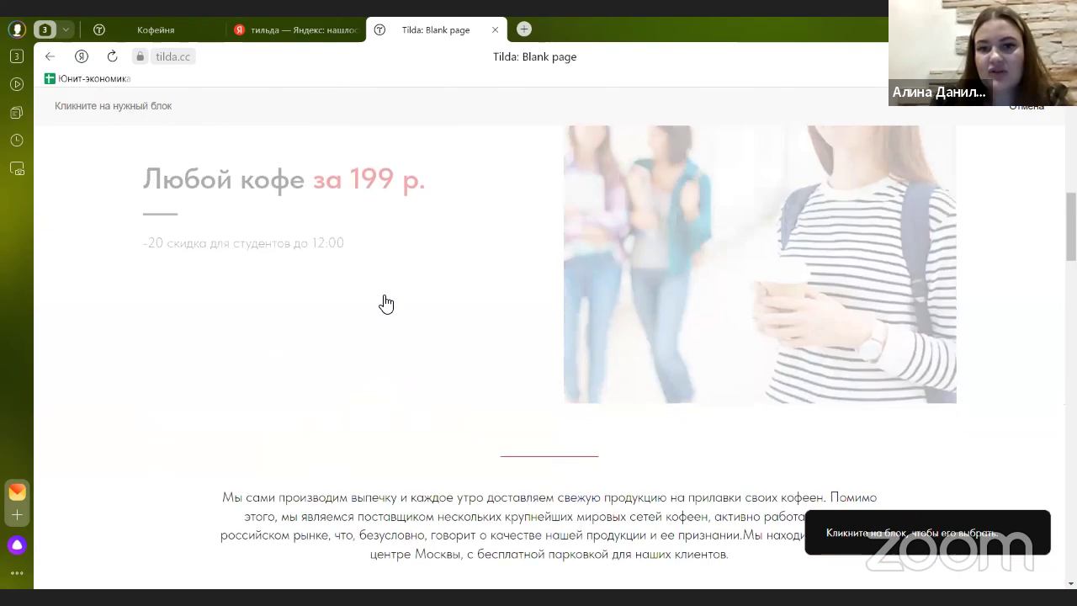
pyautogui.scroll(2, 509, 244)
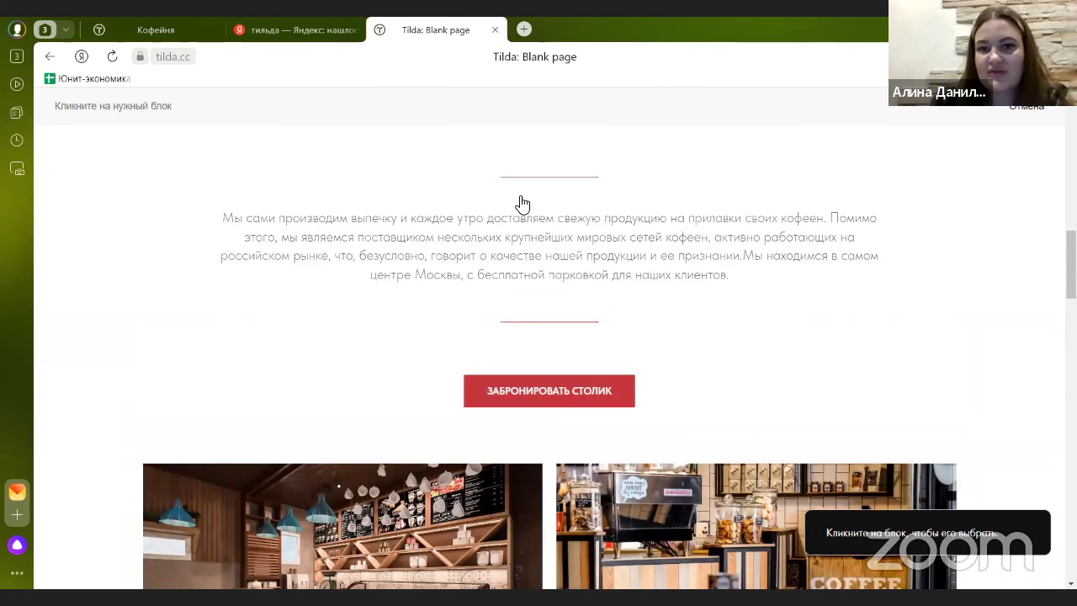
pyautogui.click(620, 236)
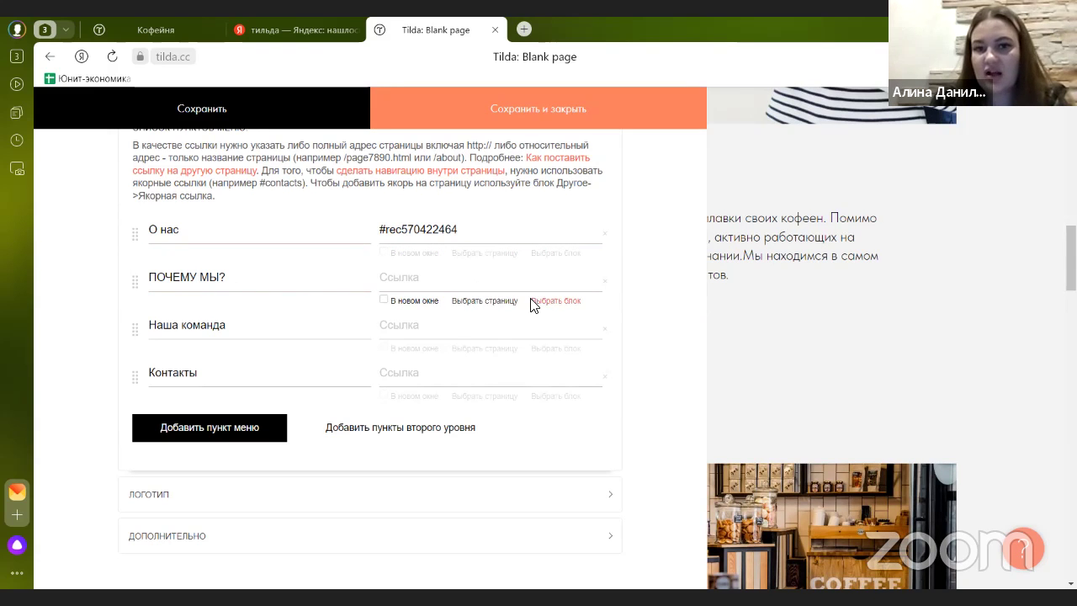
# - Link the ПОЧЕМУ МЫ? and Наша команда menu items to their page blocks
pyautogui.click(562, 303)
pyautogui.scroll(-5, 560, 305)
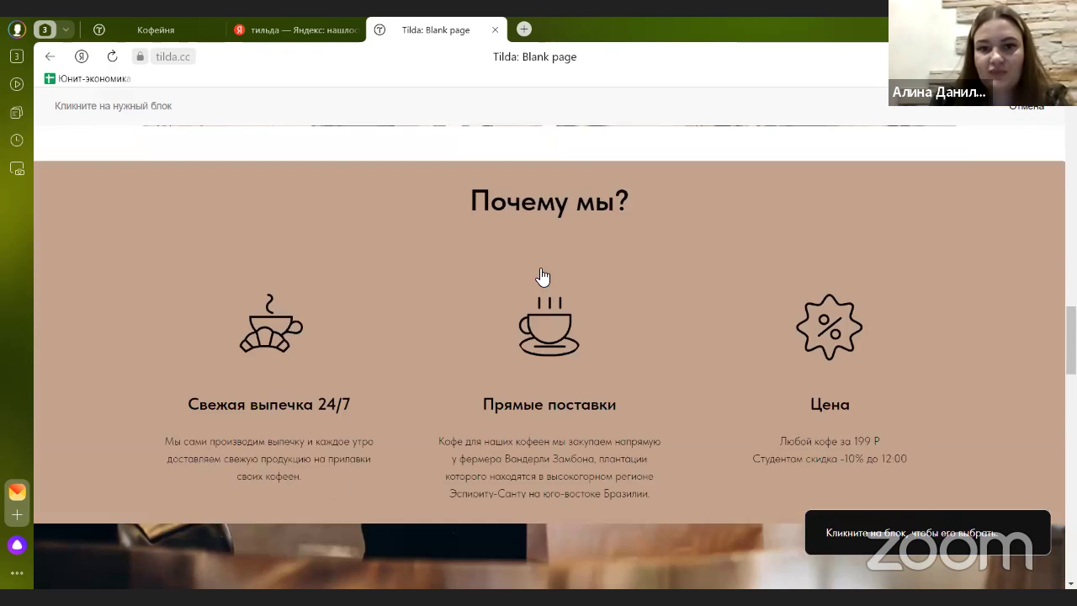
pyautogui.click(541, 273)
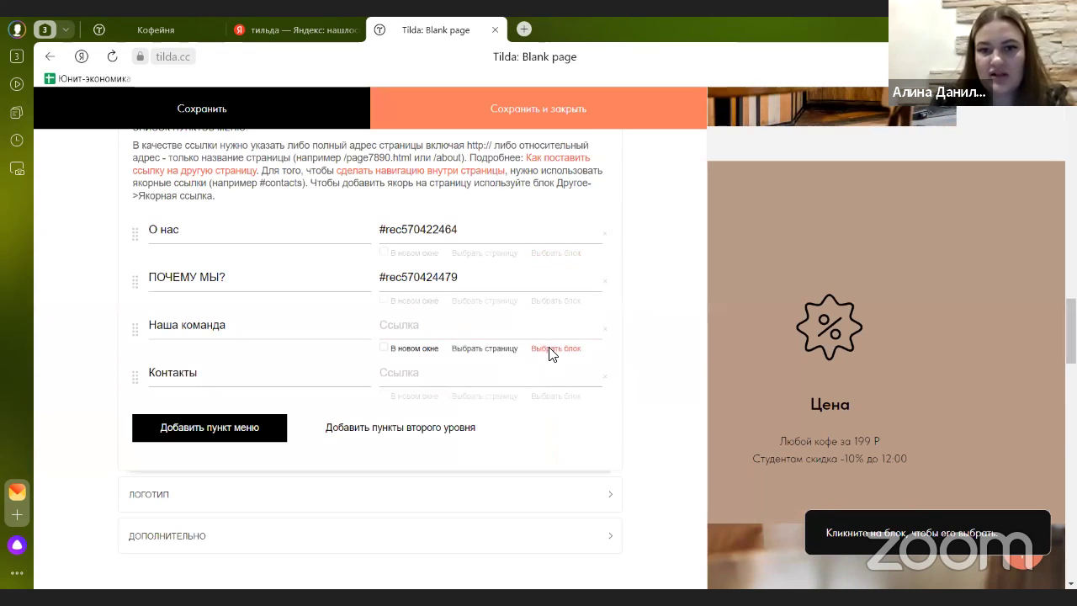
pyautogui.click(547, 351)
pyautogui.scroll(-5, 538, 344)
pyautogui.click(528, 252)
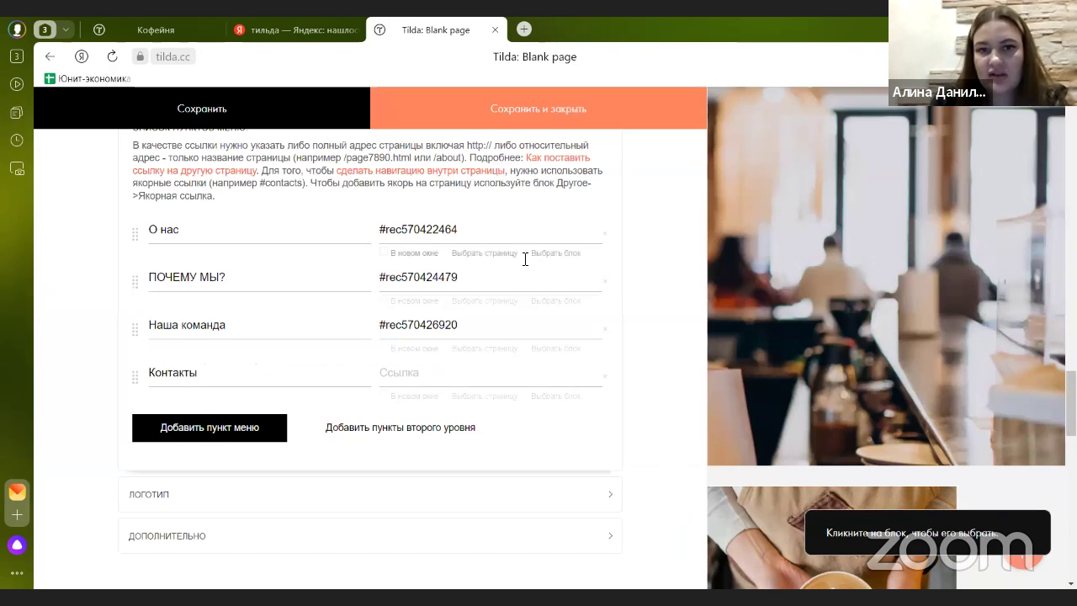
# - Anchor the Контакты menu item to the Контакты block (#rec570429052) and save the menu
pyautogui.click(207, 375)
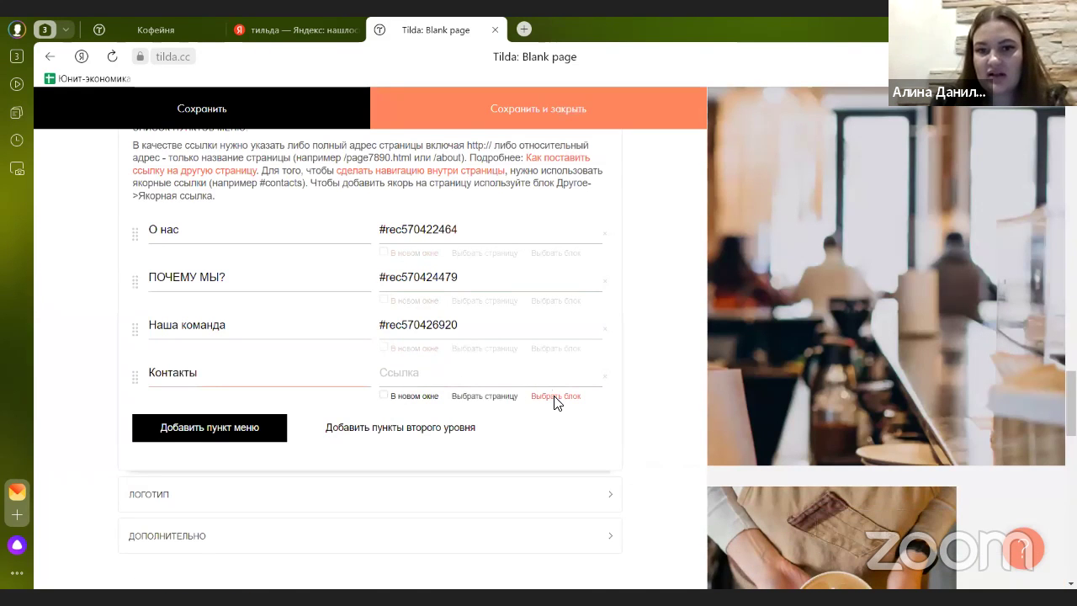
pyautogui.click(555, 397)
pyautogui.scroll(-6, 547, 384)
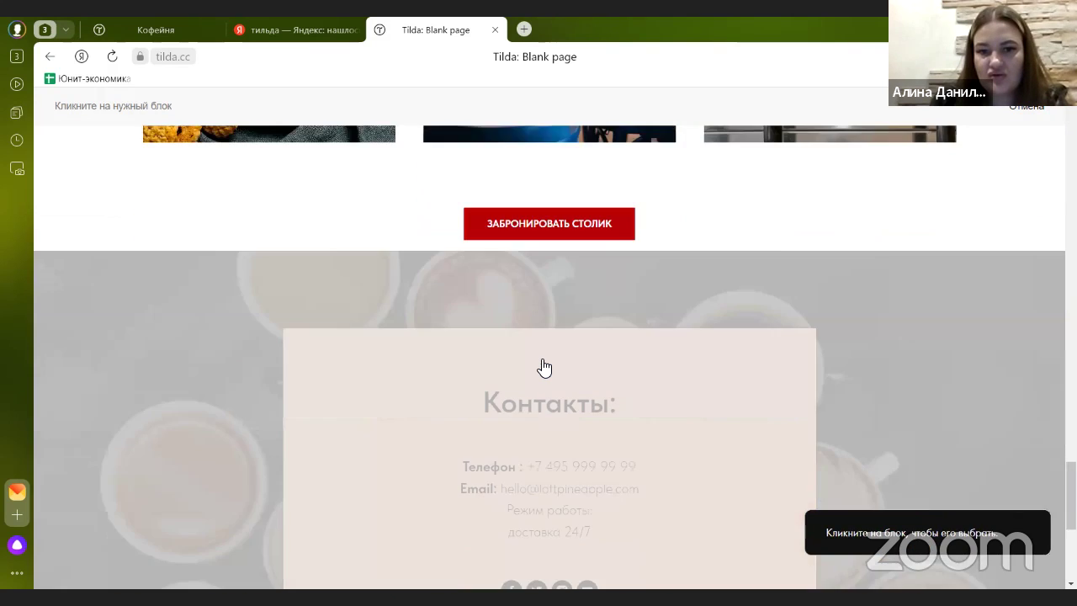
pyautogui.scroll(-4, 541, 365)
pyautogui.scroll(6, 541, 365)
pyautogui.scroll(-2, 421, 328)
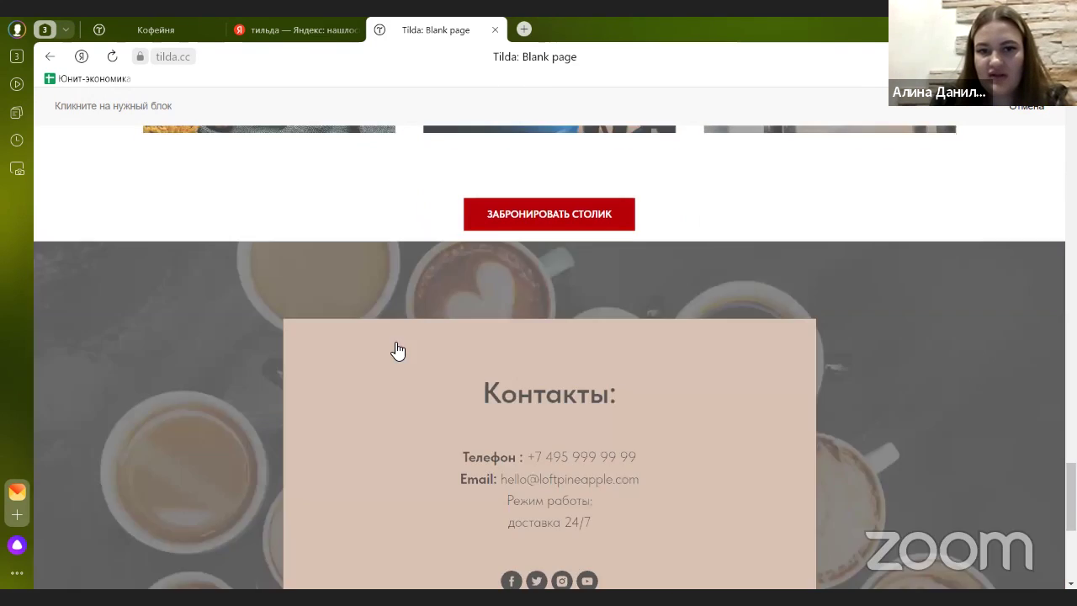
pyautogui.scroll(-2, 192, 342)
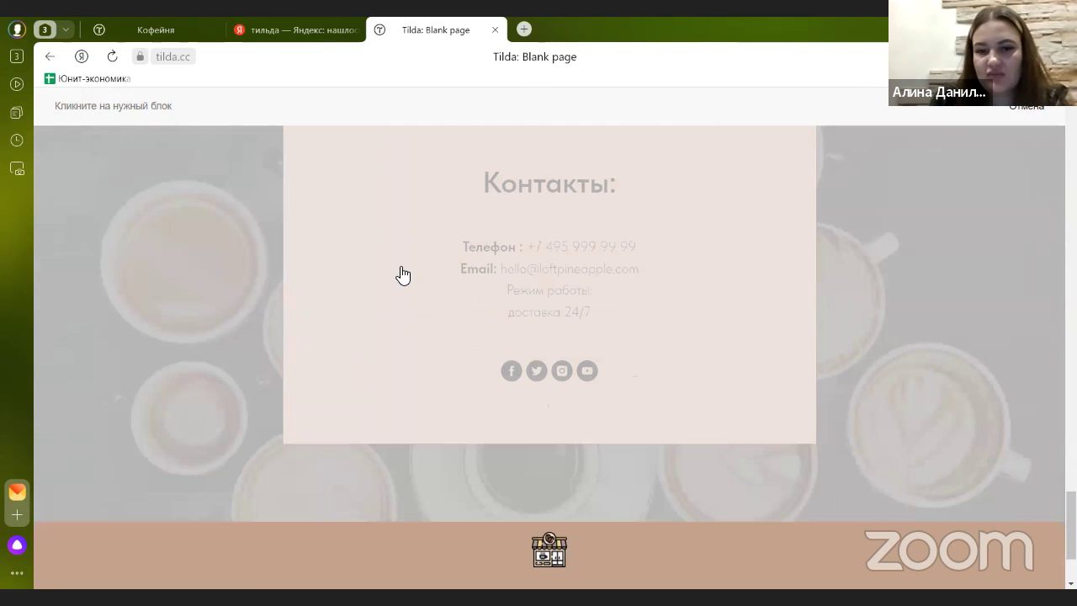
pyautogui.click(403, 274)
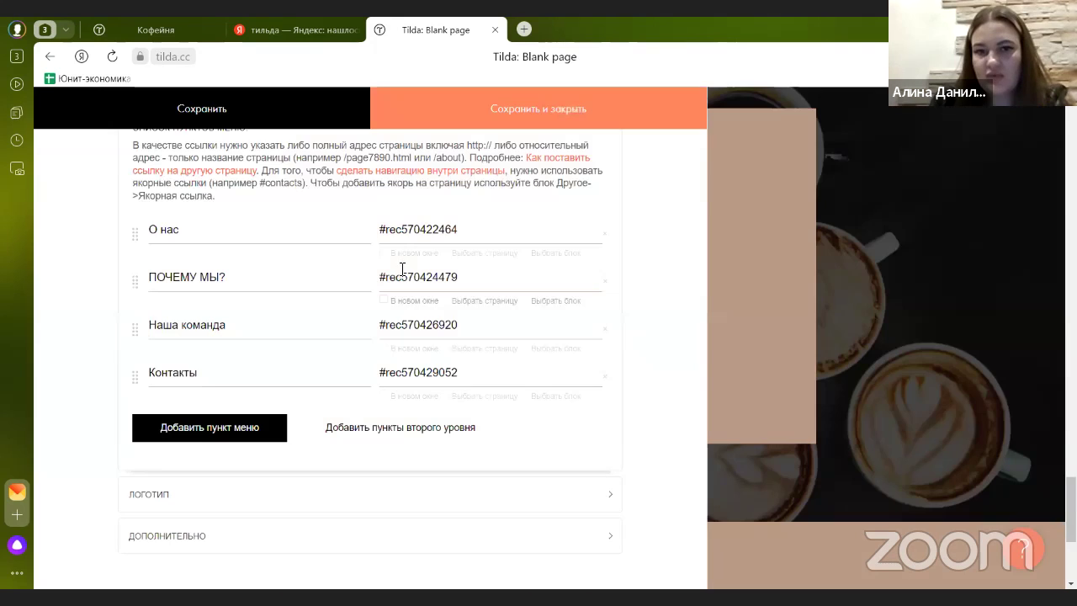
pyautogui.click(545, 115)
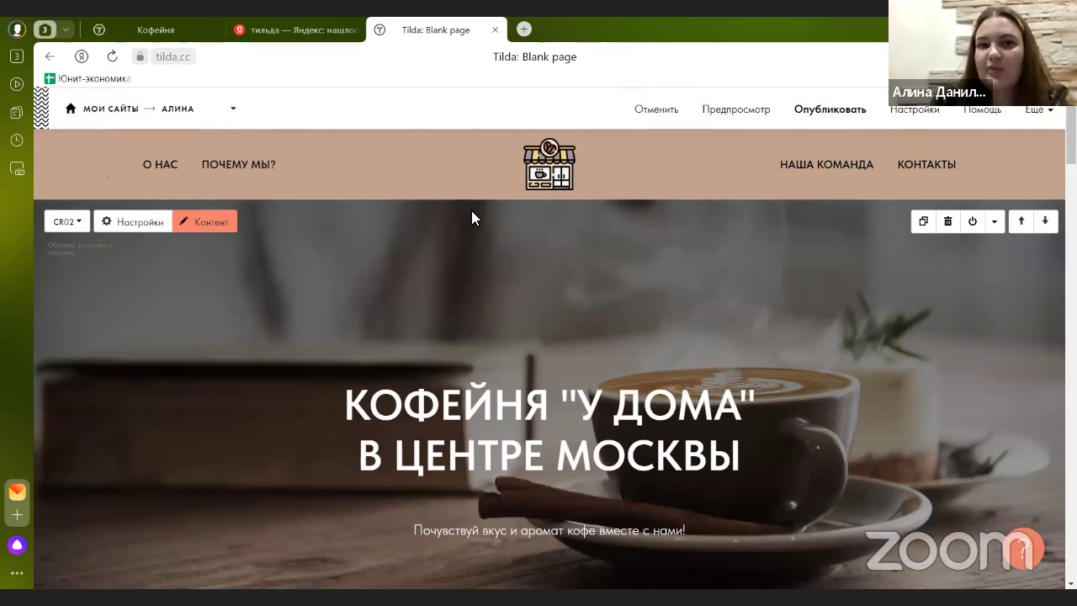
# - Add a BF502N popup form block from the Форма category below the booking button
pyautogui.scroll(-4, 467, 239)
pyautogui.scroll(-8, 467, 239)
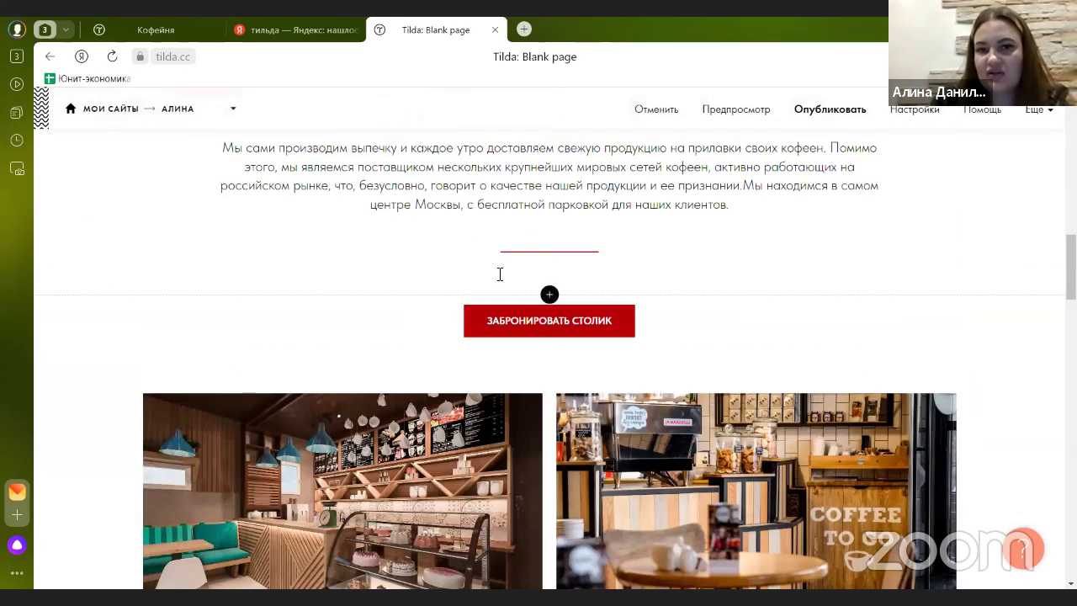
pyautogui.scroll(3, 513, 268)
pyautogui.scroll(8, 527, 239)
pyautogui.scroll(-4, 563, 247)
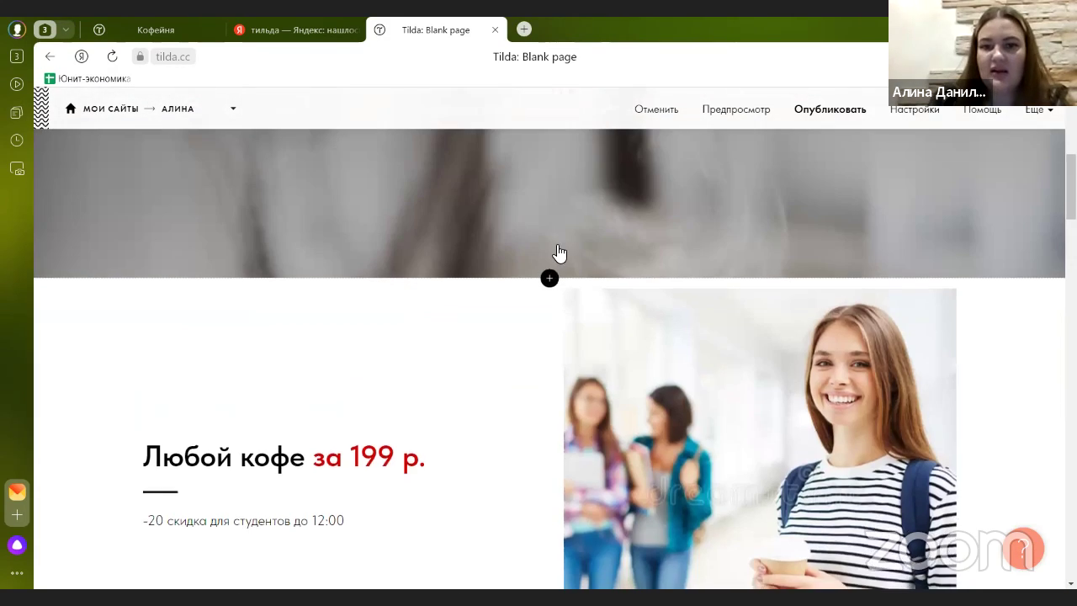
pyautogui.scroll(-6, 557, 253)
pyautogui.scroll(-2, 554, 259)
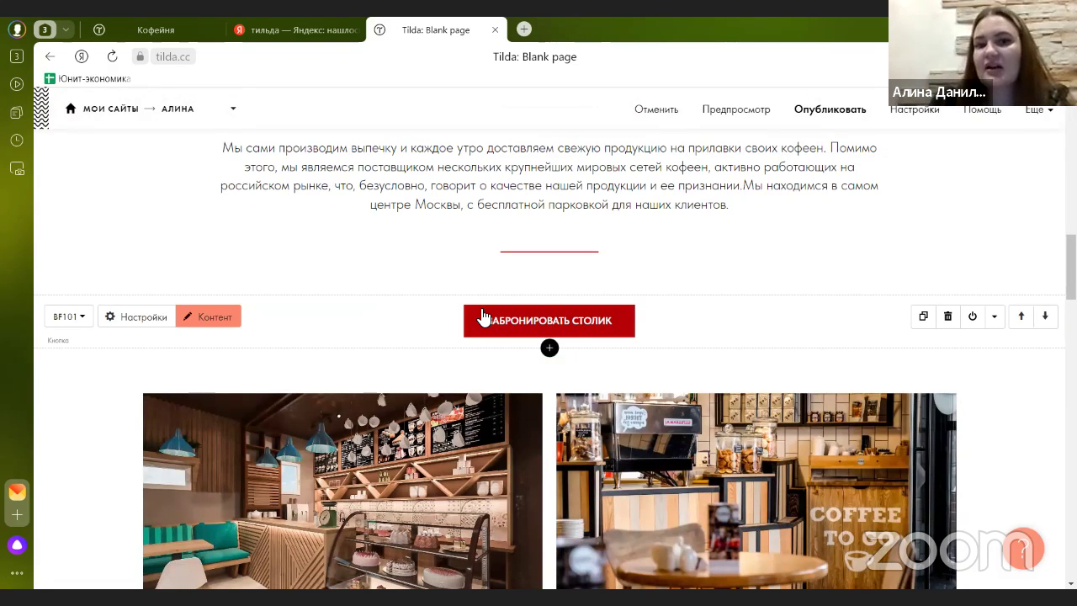
pyautogui.click(549, 348)
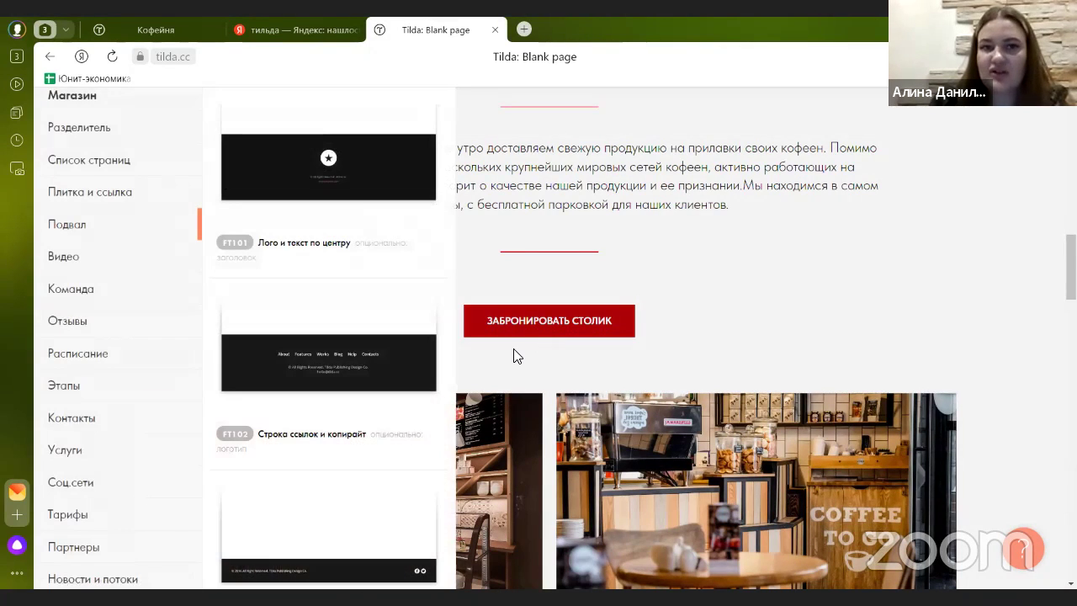
pyautogui.scroll(-2, 116, 267)
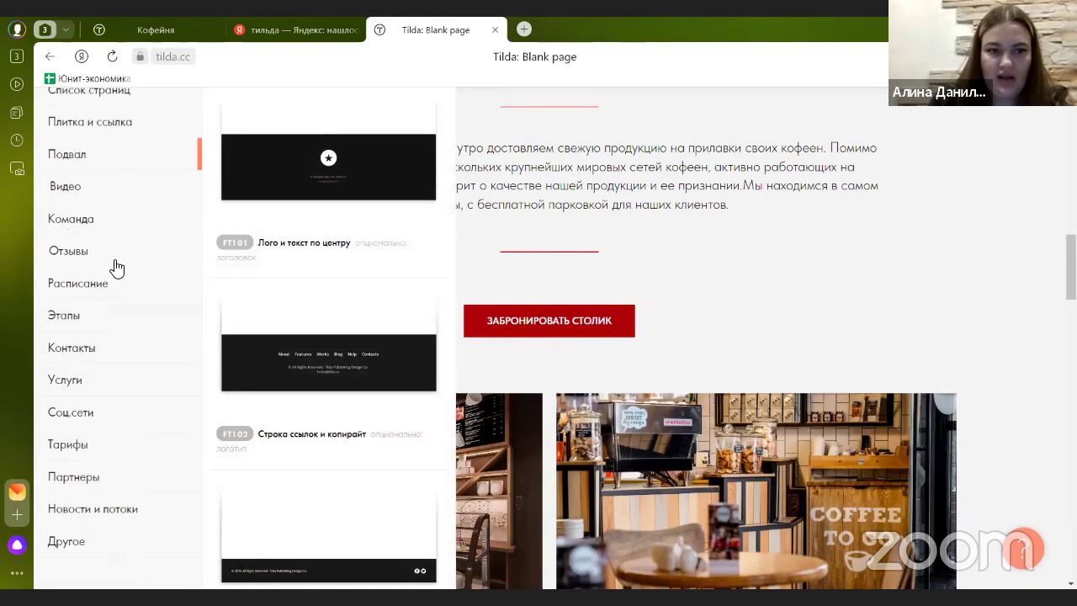
pyautogui.scroll(3, 122, 290)
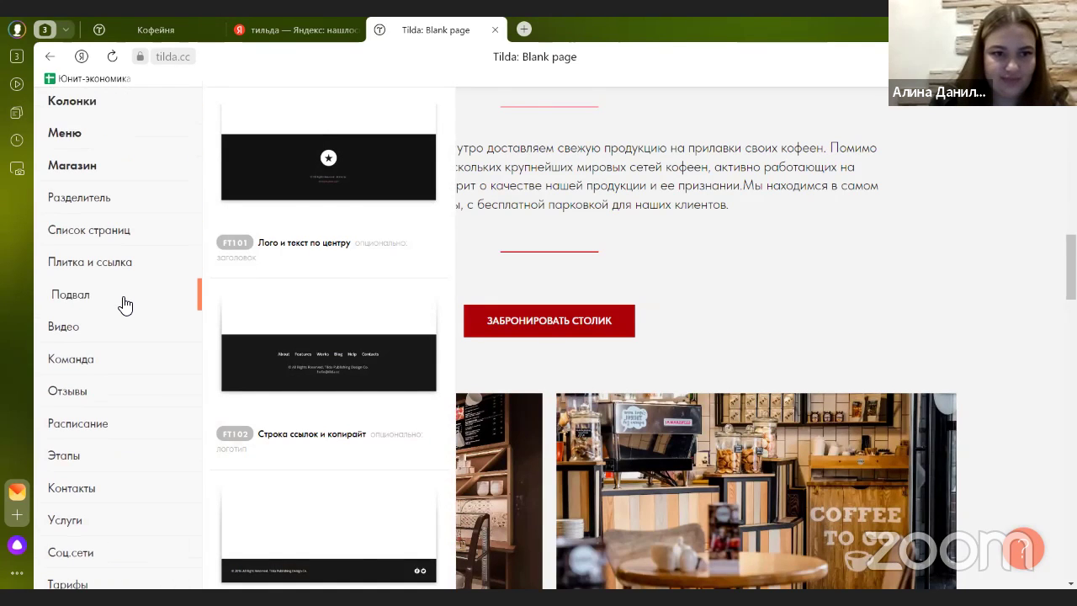
pyautogui.scroll(-4, 122, 307)
pyautogui.scroll(8, 120, 306)
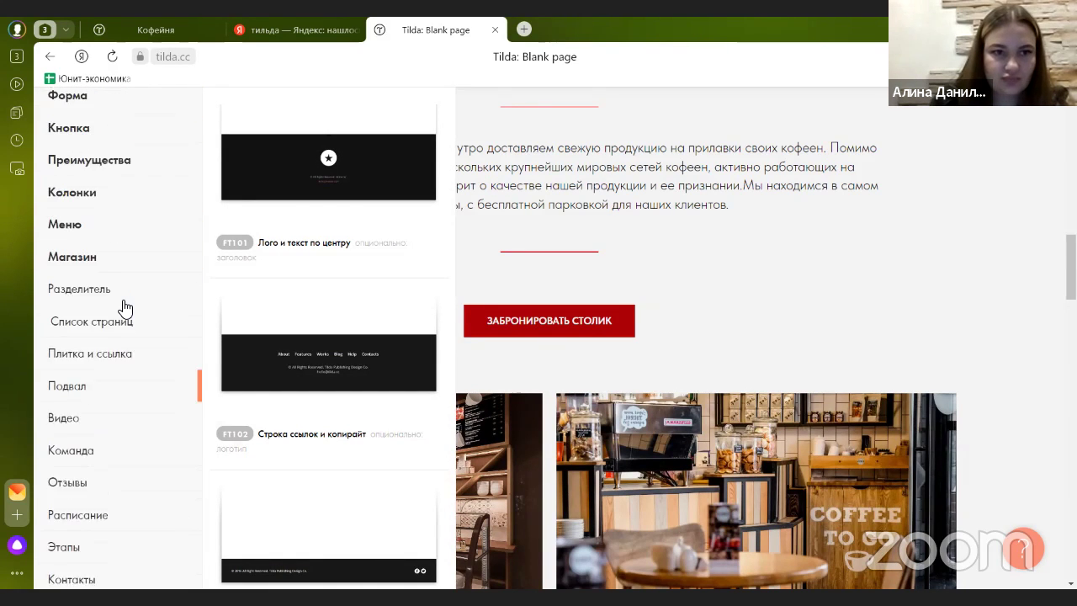
pyautogui.click(100, 217)
pyautogui.scroll(-1, 352, 301)
pyautogui.scroll(-12, 352, 300)
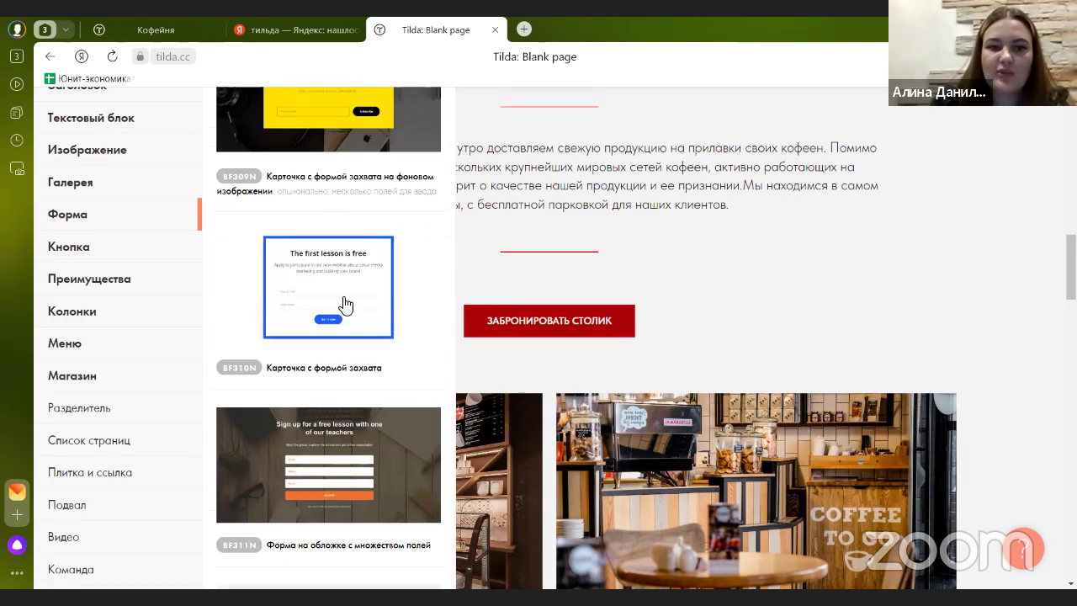
pyautogui.scroll(-8, 344, 305)
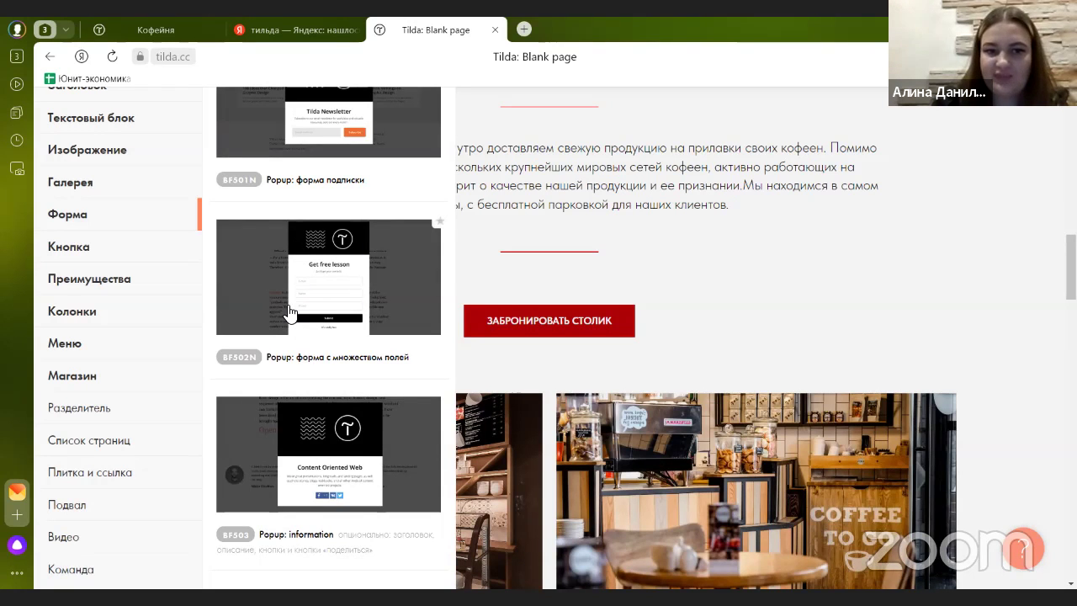
pyautogui.click(290, 278)
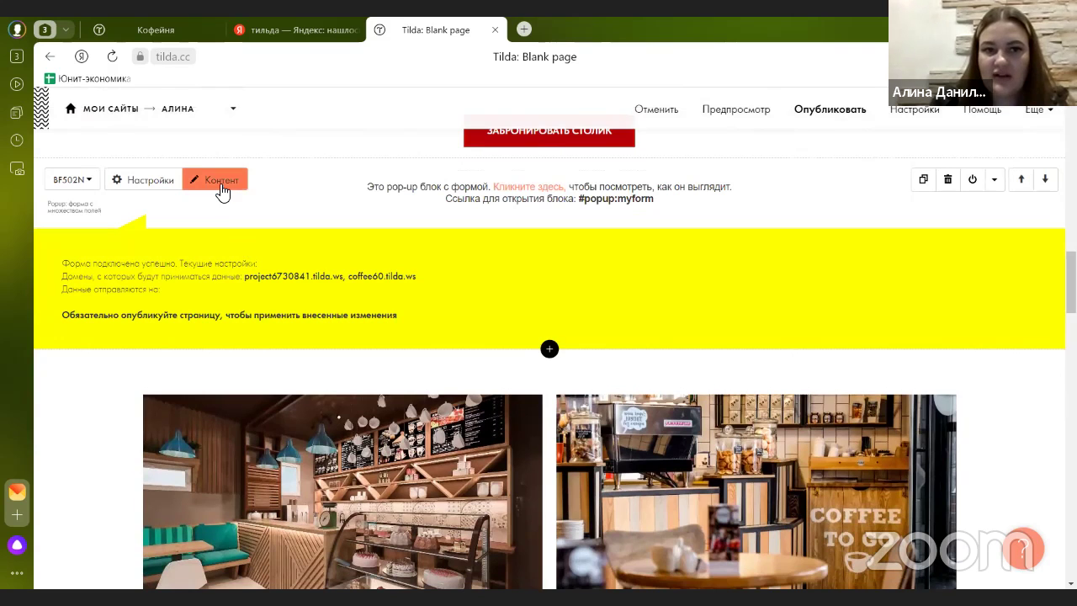
# - Preview the BF502N popup form, close it, and bring up its content settings
pyautogui.click(531, 186)
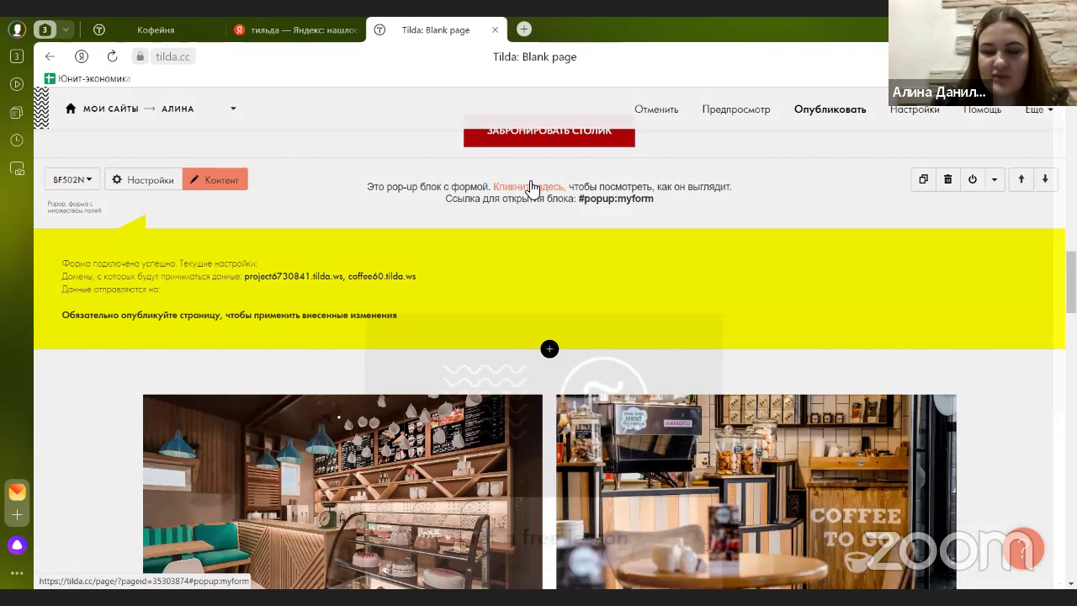
pyautogui.scroll(-2, 463, 320)
pyautogui.scroll(2, 433, 376)
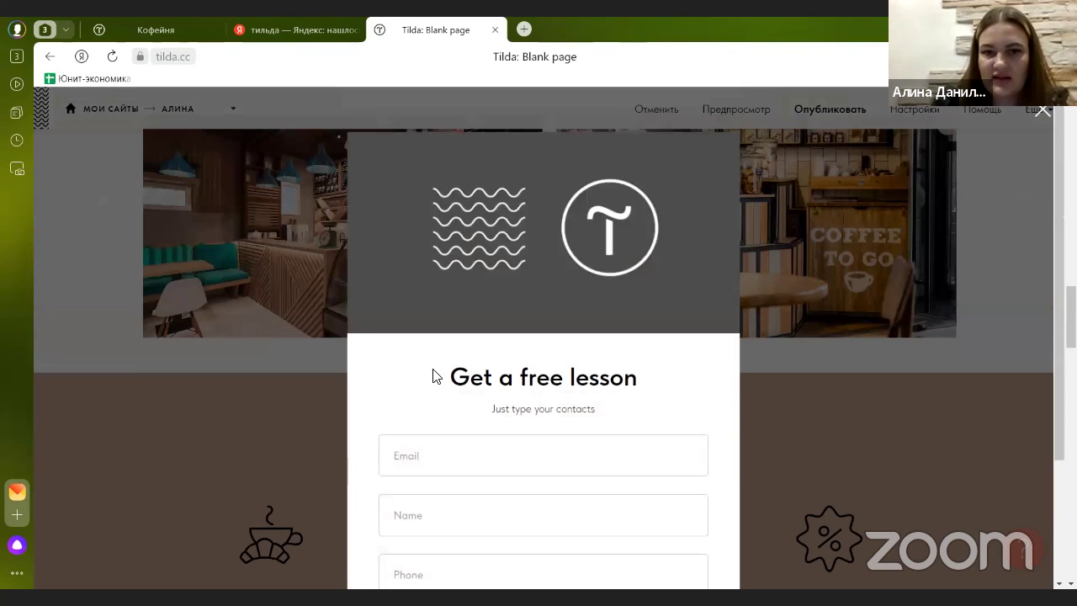
pyautogui.scroll(5, 312, 281)
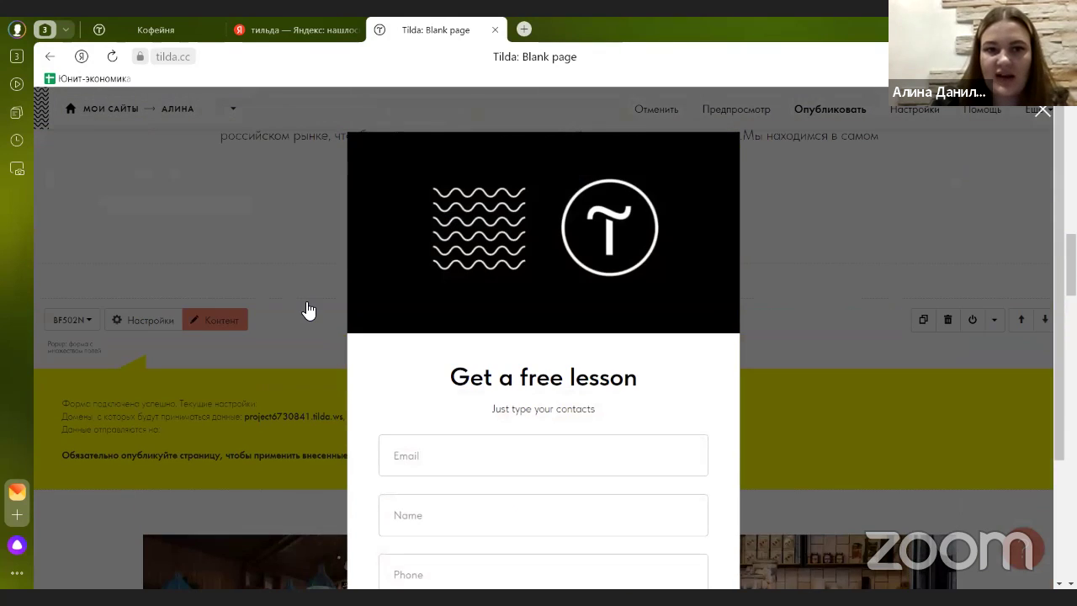
pyautogui.click(308, 310)
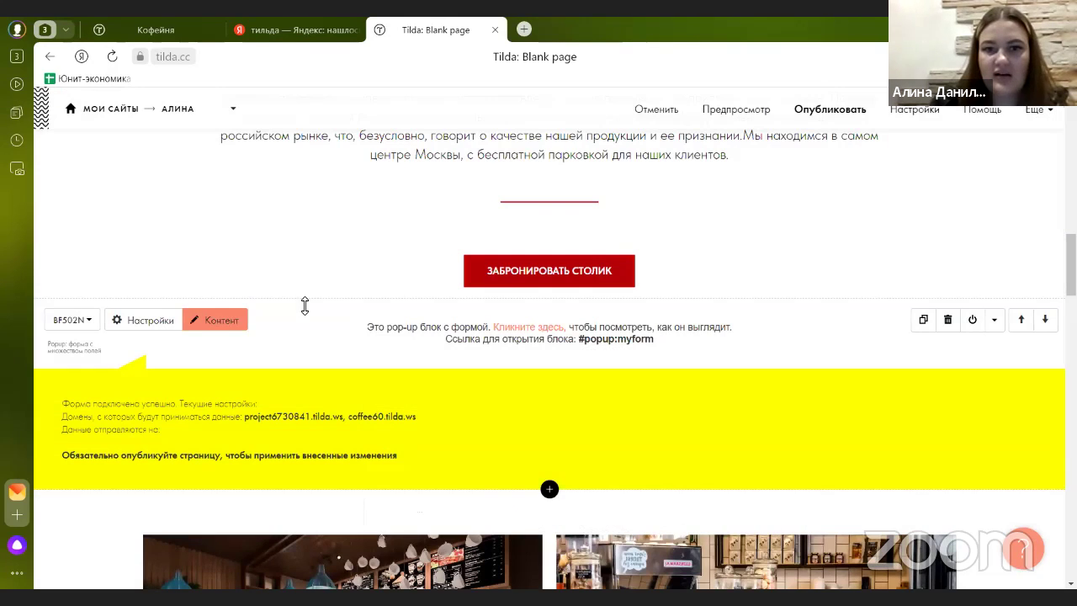
pyautogui.click(244, 325)
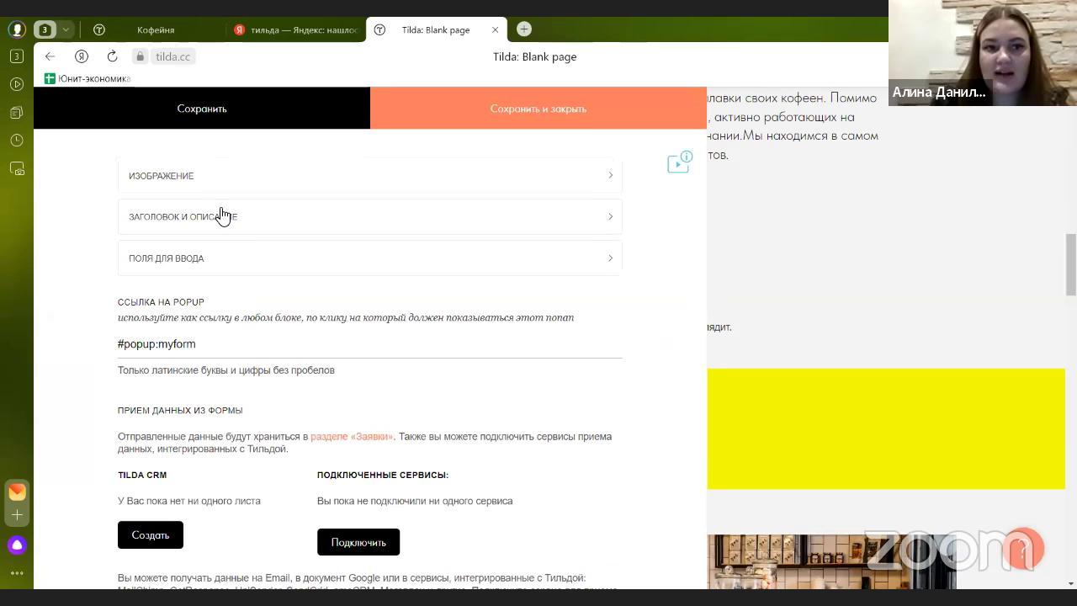
# - Replace the popup form's image with the uploaded assorted-coffee-cups.jpg photo
pyautogui.click(210, 176)
pyautogui.click(197, 257)
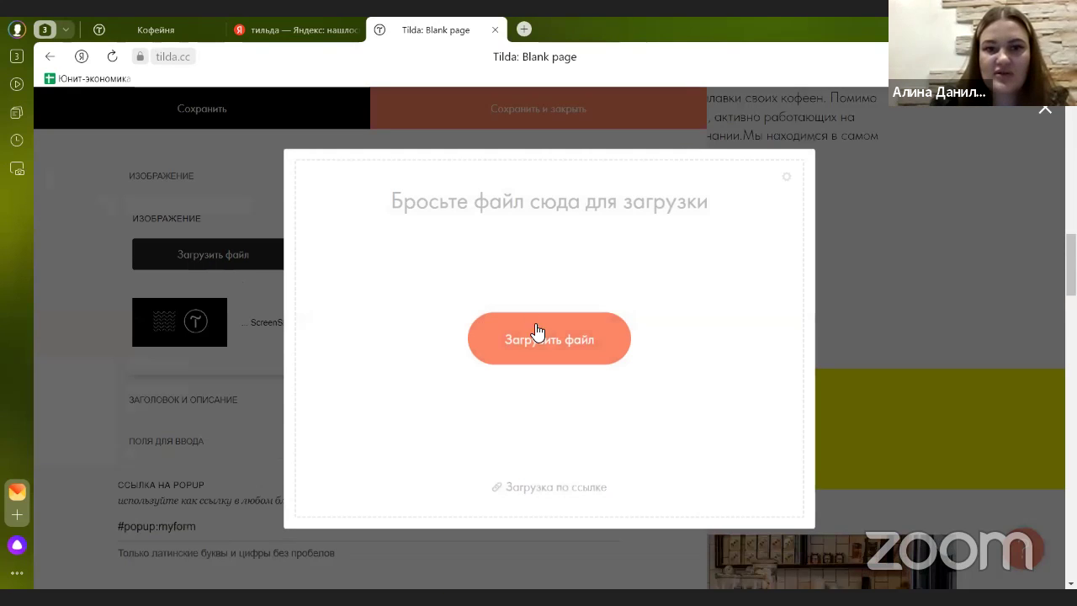
pyautogui.click(546, 337)
pyautogui.click(459, 294)
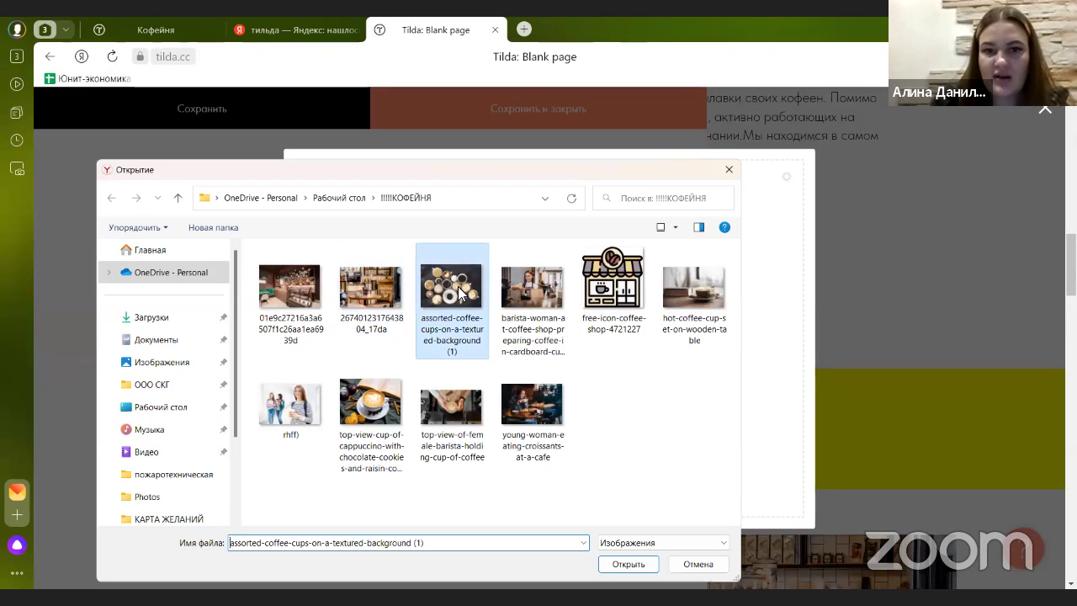
pyautogui.doubleClick(459, 294)
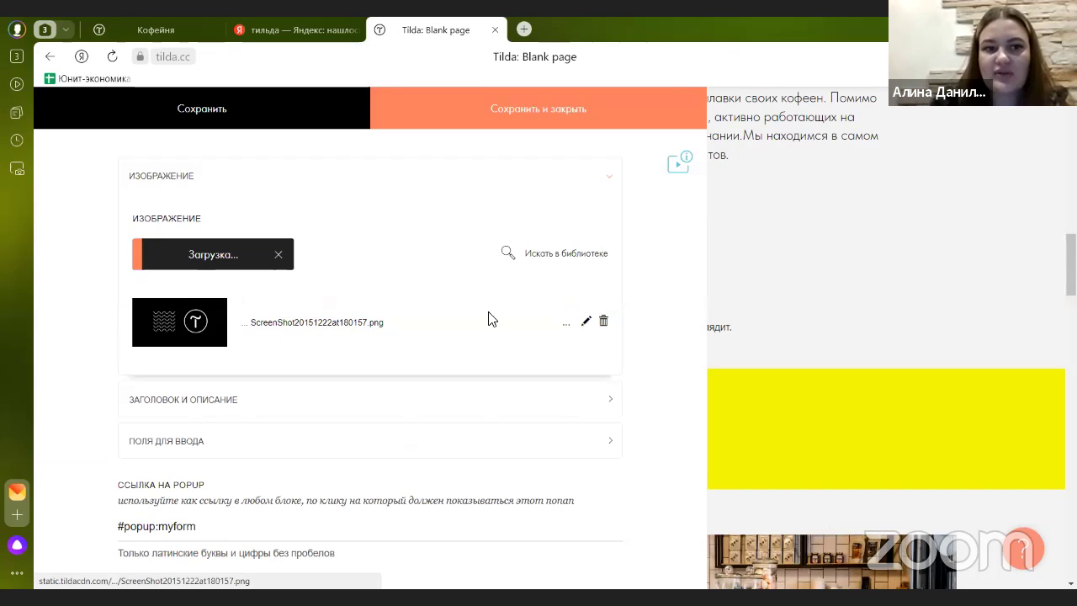
# - Expand the form's Поля для ввода settings and review the input fields
pyautogui.scroll(-3, 232, 305)
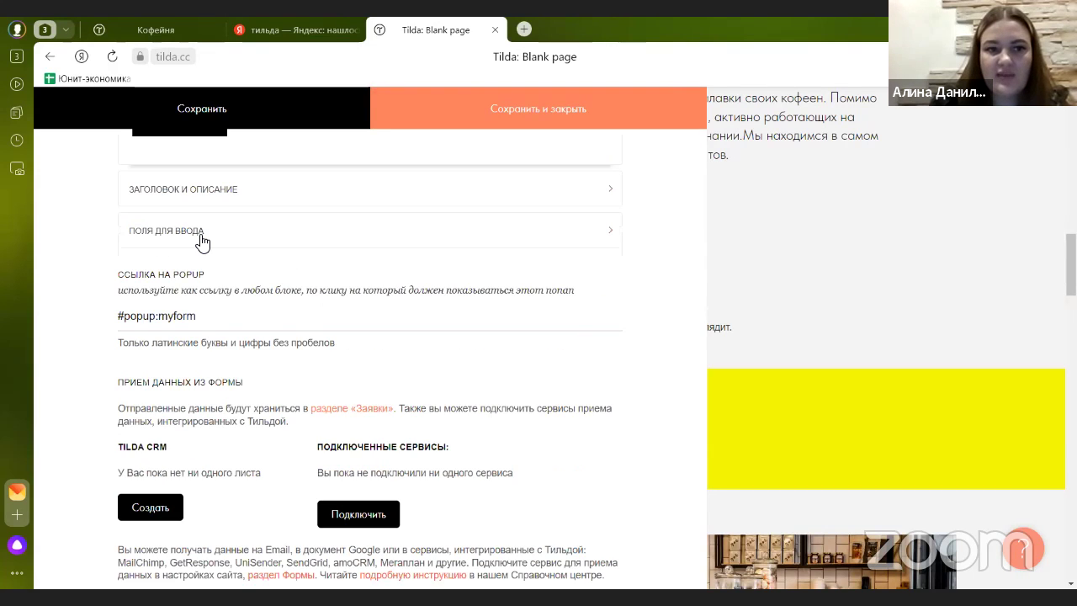
pyautogui.click(202, 240)
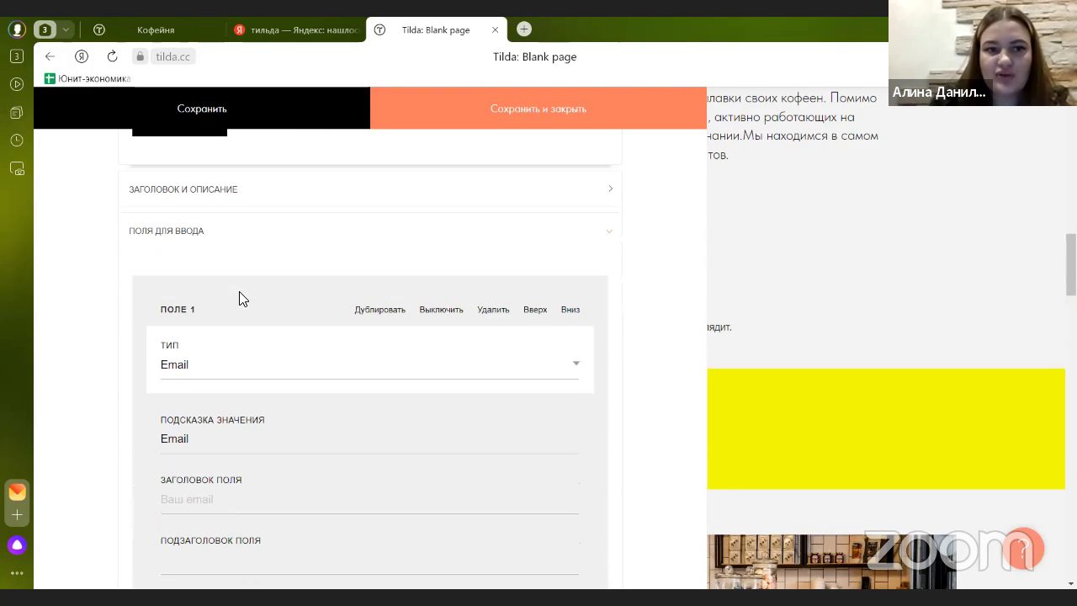
pyautogui.scroll(-1, 204, 354)
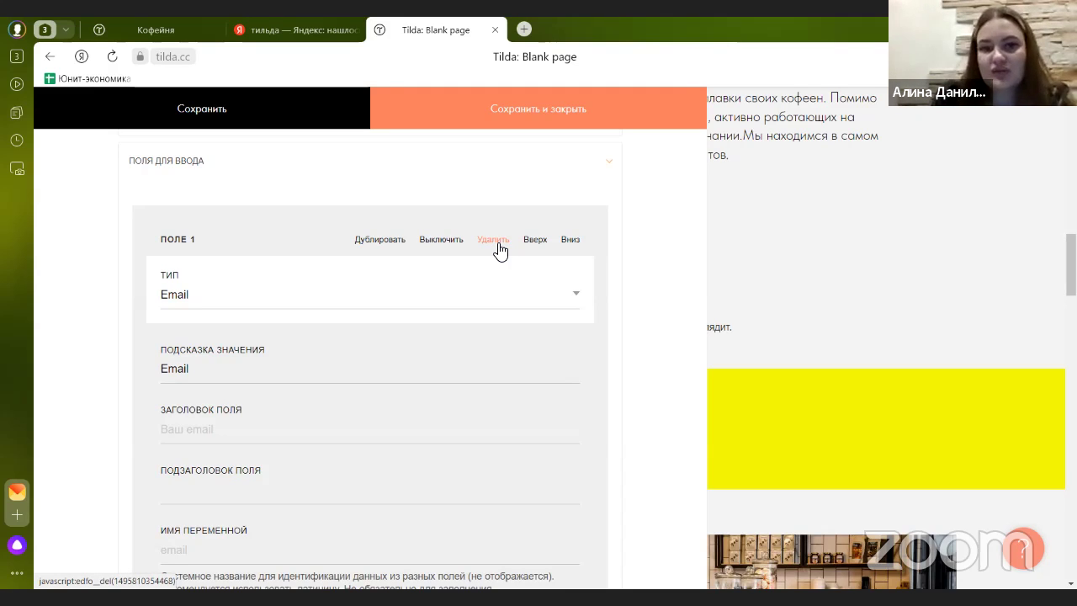
pyautogui.scroll(3, 383, 290)
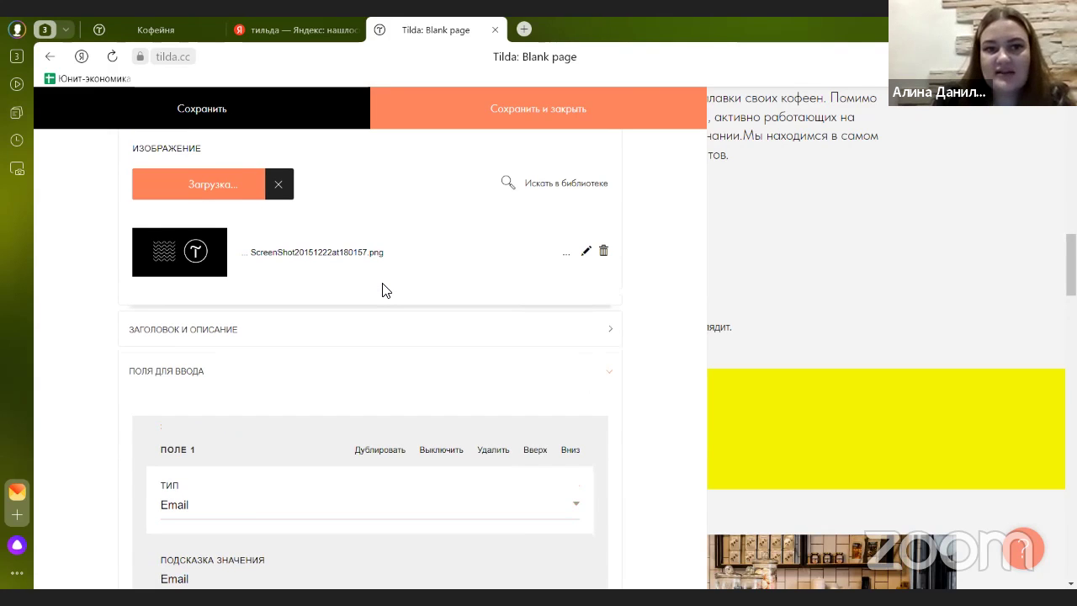
pyautogui.scroll(-2, 383, 290)
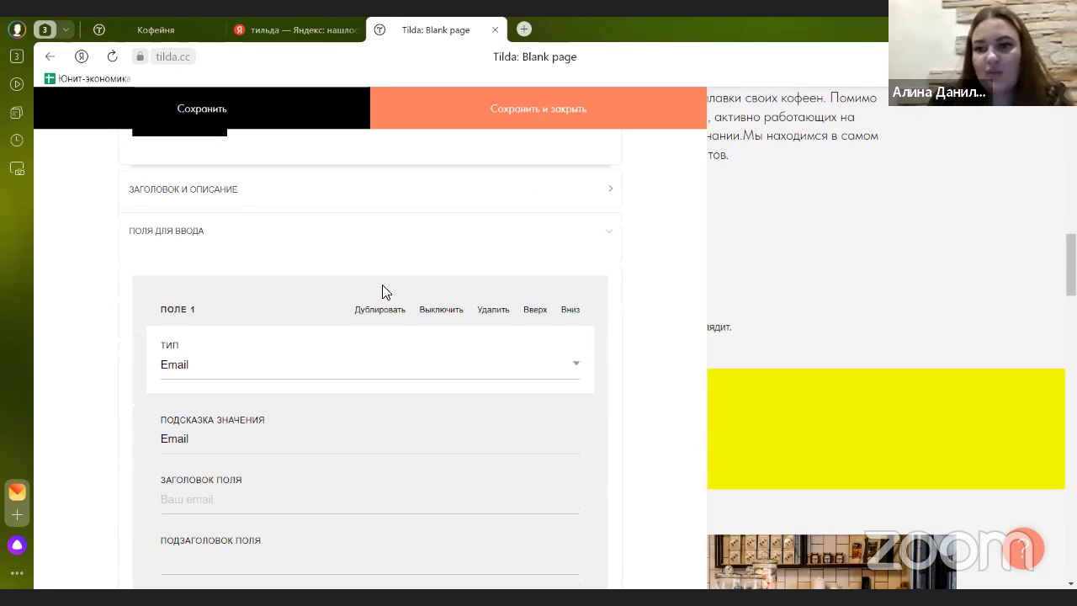
pyautogui.scroll(2, 378, 283)
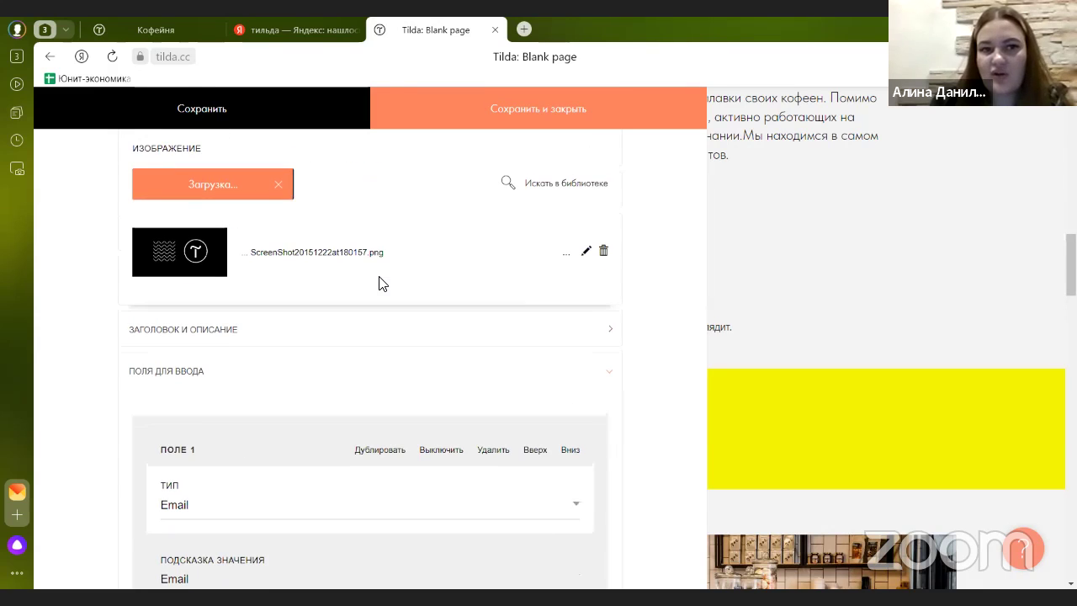
pyautogui.scroll(-1, 379, 284)
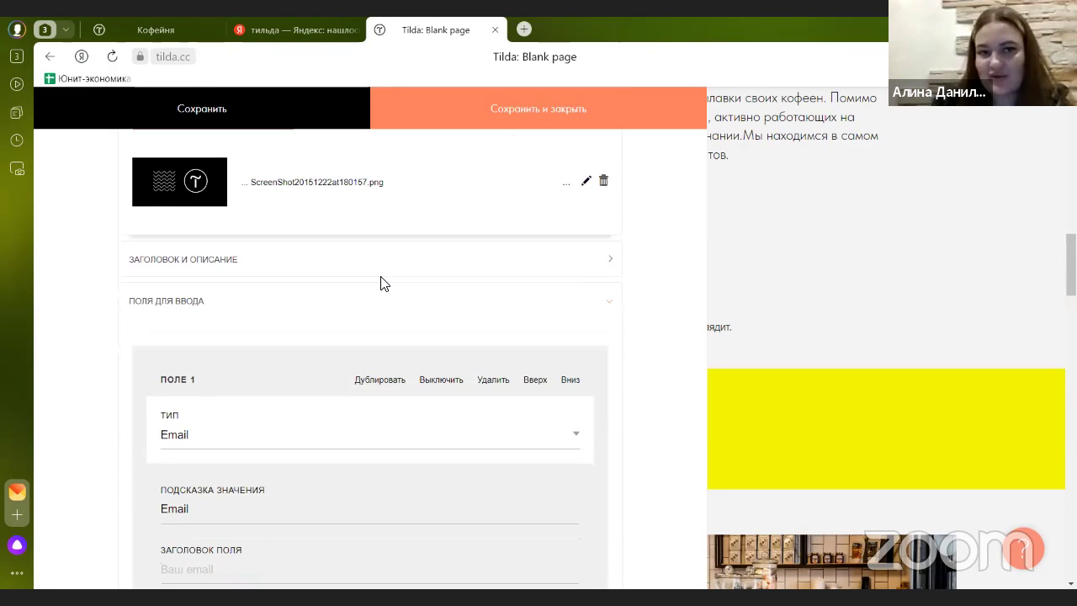
pyautogui.scroll(2, 368, 303)
pyautogui.scroll(-3, 365, 303)
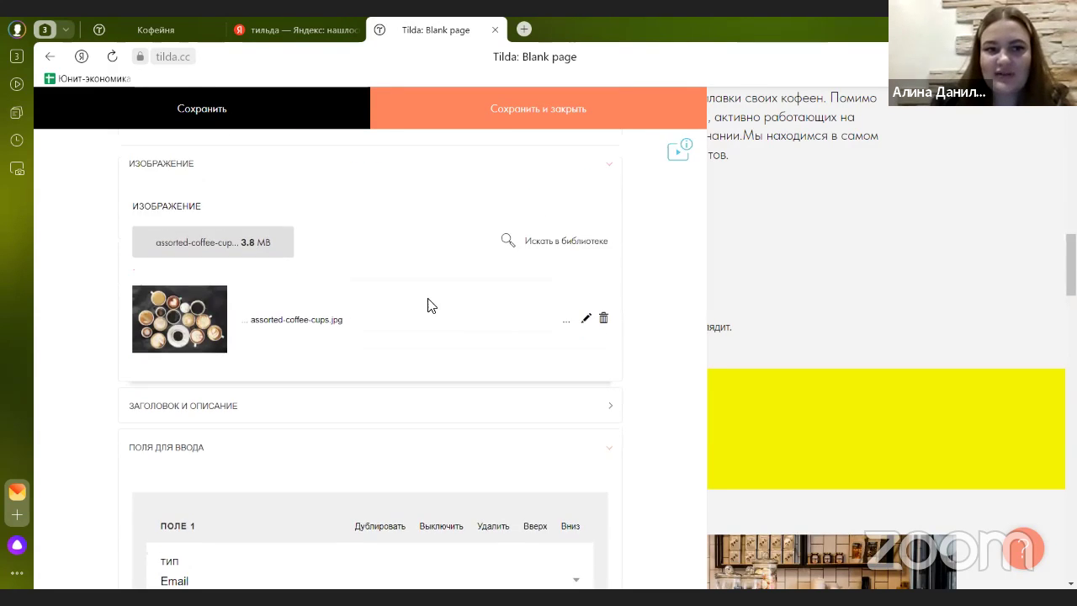
# - Remove the Email field and clear the name and phone fields' hint values
pyautogui.click(491, 337)
pyautogui.scroll(-3, 491, 337)
pyautogui.moveTo(196, 246); pyautogui.dragTo(126, 245)
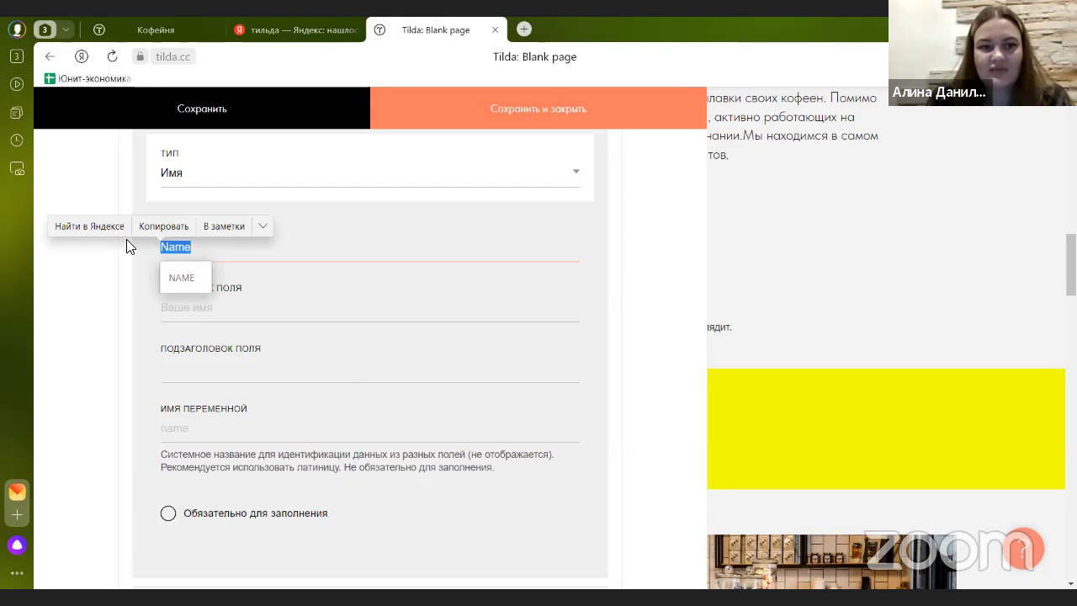
pyautogui.press('BackSpace')
pyautogui.click(229, 275)
pyautogui.scroll(-2, 234, 283)
pyautogui.scroll(-4, 234, 283)
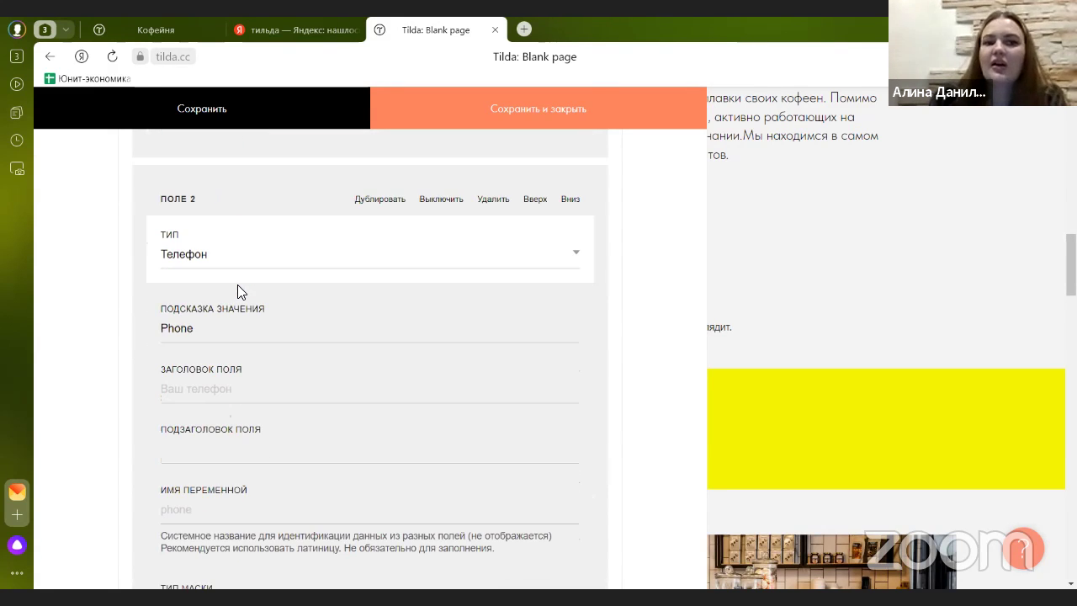
pyautogui.moveTo(214, 325); pyautogui.dragTo(167, 320)
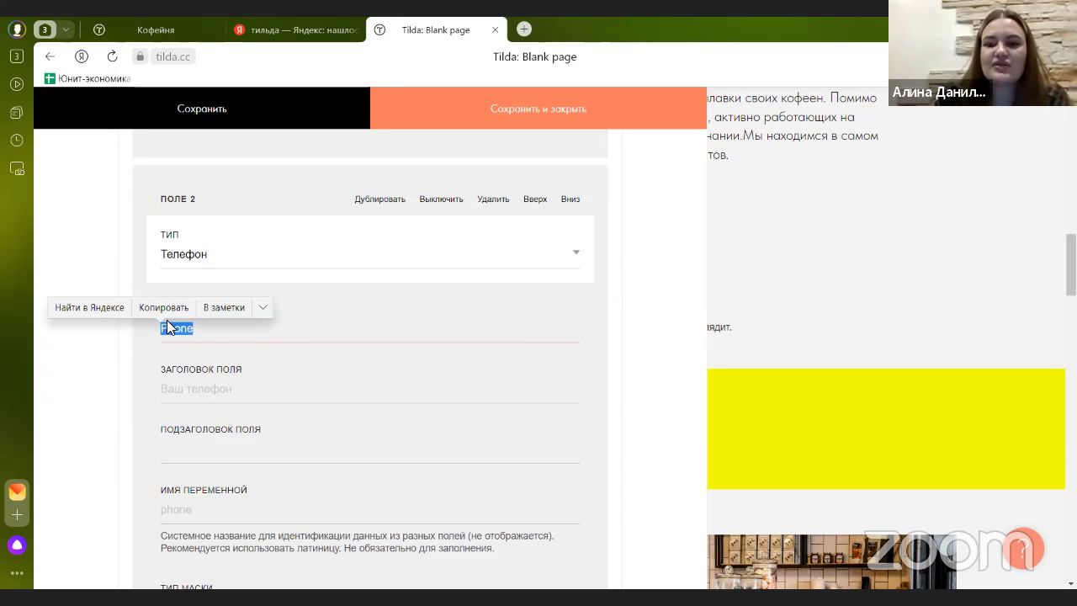
pyautogui.press('BackSpace')
# - Set the phone field's mask to Автоматическая маска с кодом страны
pyautogui.scroll(-2, 227, 327)
pyautogui.scroll(-2, 228, 327)
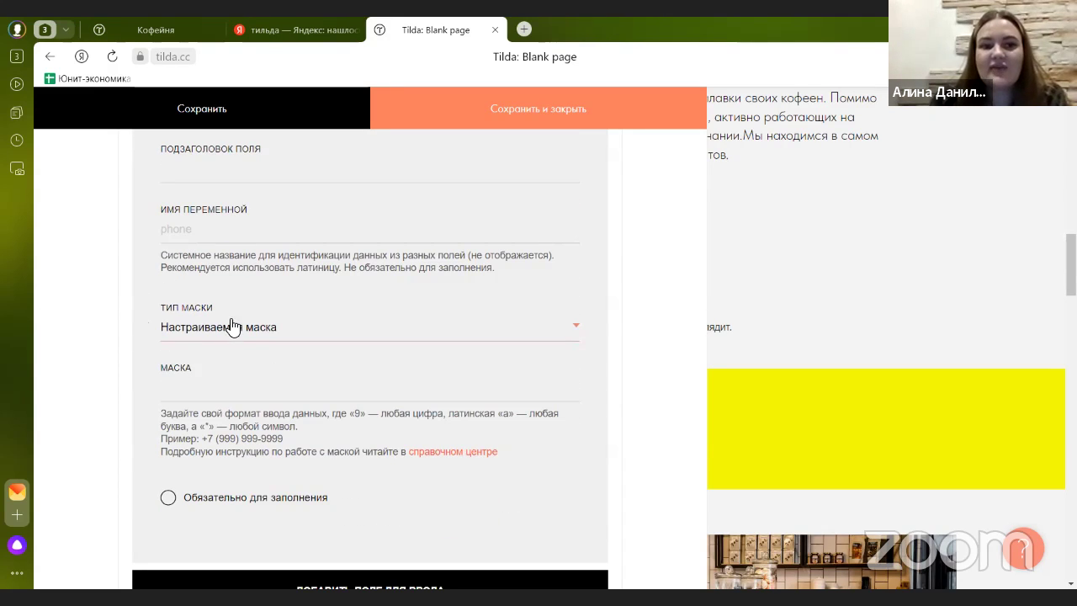
pyautogui.click(217, 329)
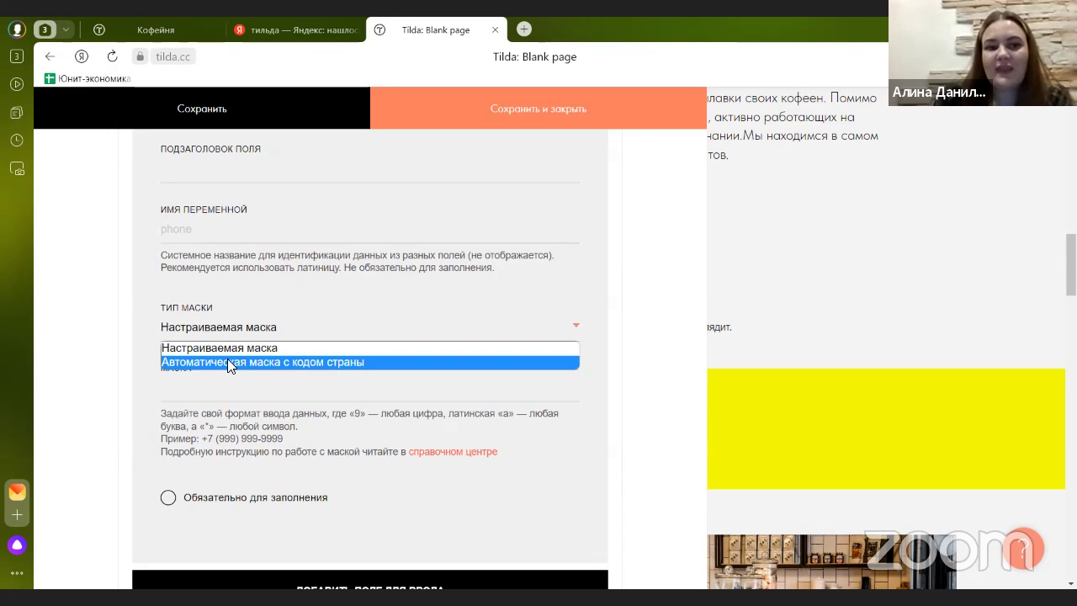
pyautogui.click(228, 361)
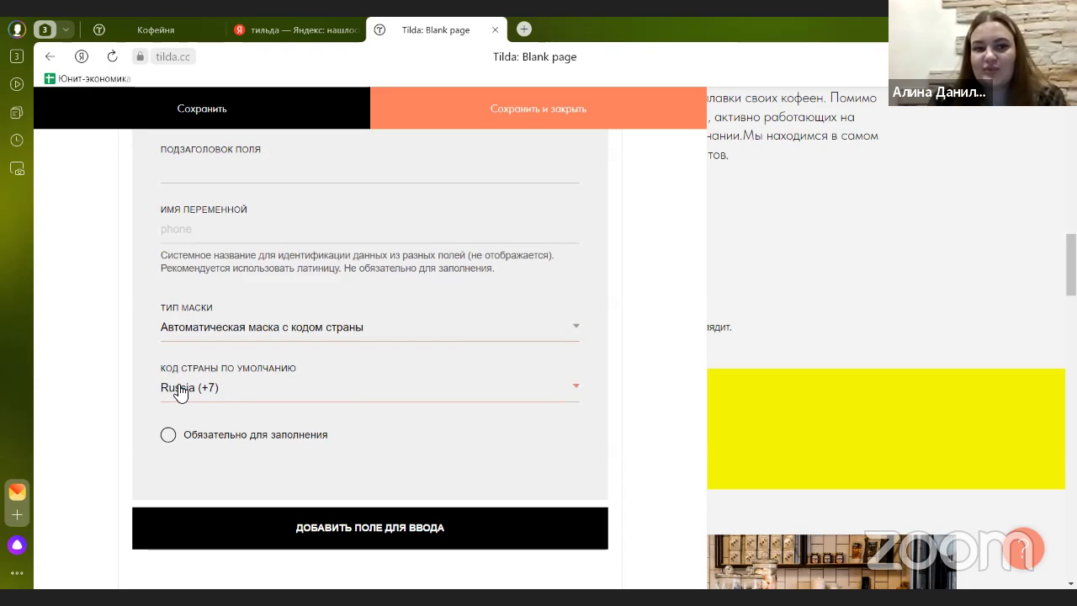
# - Change the form button text from Submit to Отправить and save the block
pyautogui.scroll(-4, 302, 378)
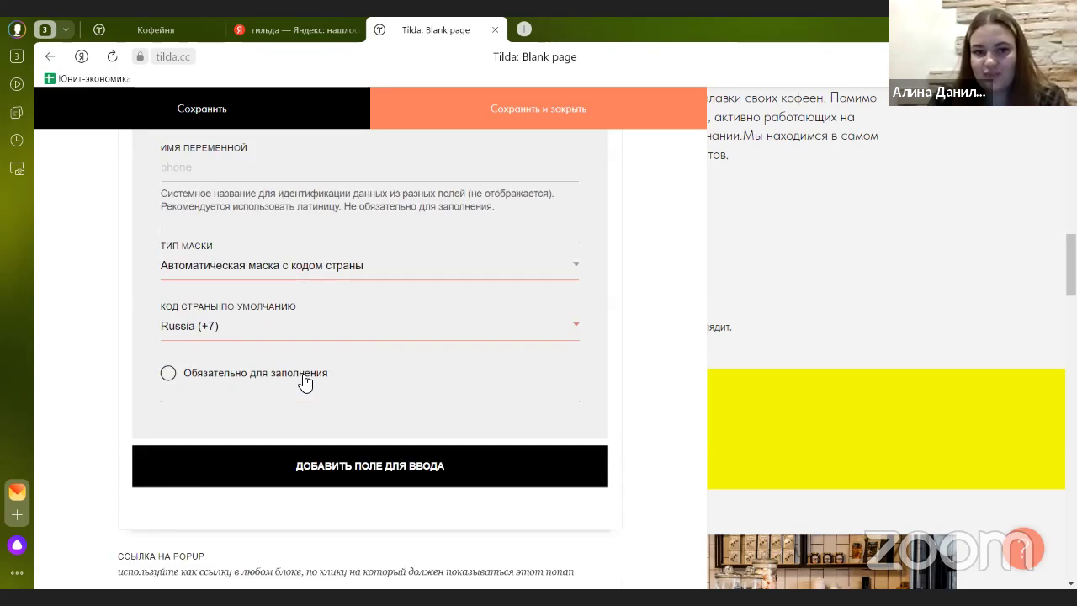
pyautogui.scroll(2, 303, 377)
pyautogui.scroll(-4, 304, 377)
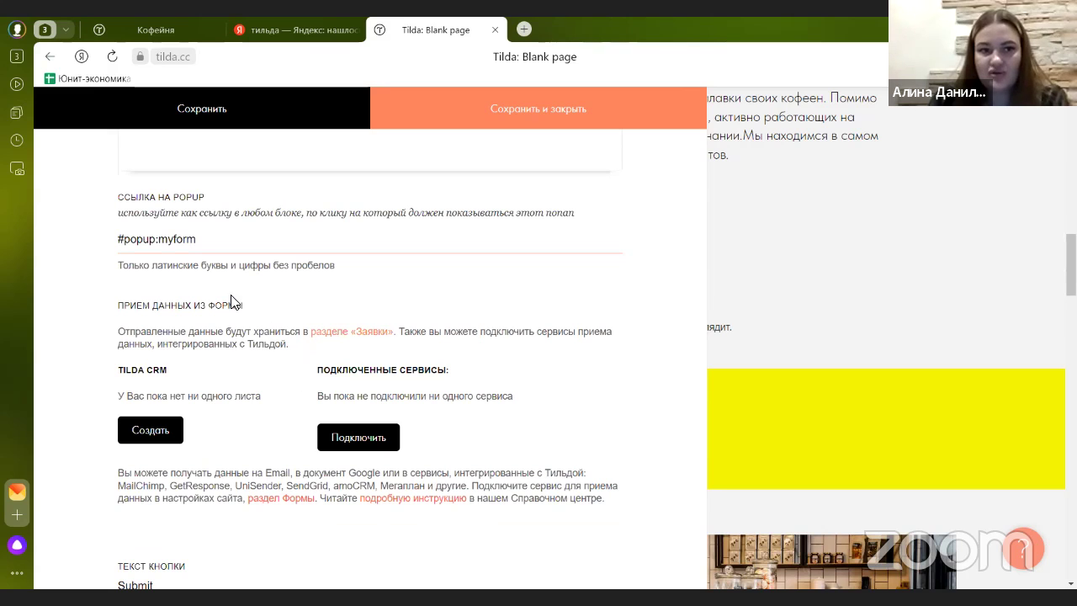
pyautogui.scroll(-6, 244, 302)
pyautogui.scroll(2, 204, 255)
pyautogui.moveTo(179, 308); pyautogui.dragTo(84, 303)
pyautogui.write('О')
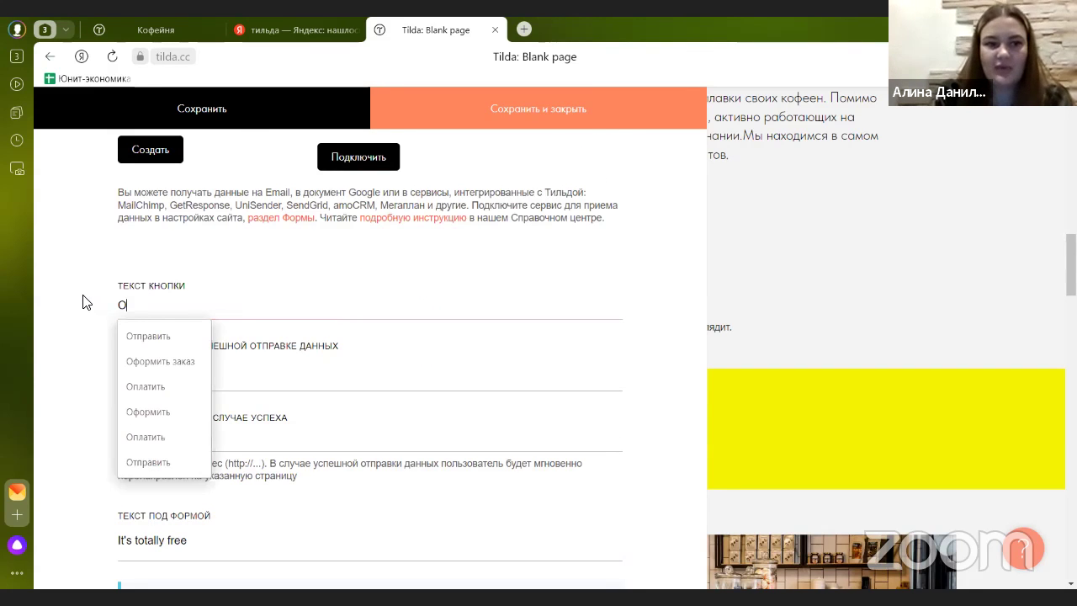
pyautogui.write('тправ')
pyautogui.click(148, 336)
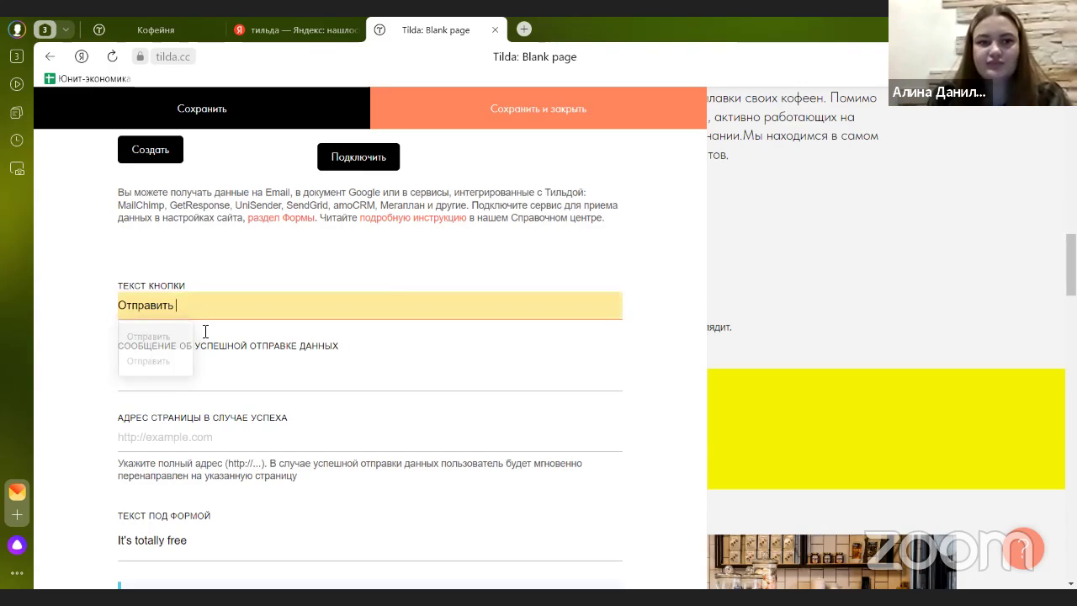
pyautogui.click(581, 109)
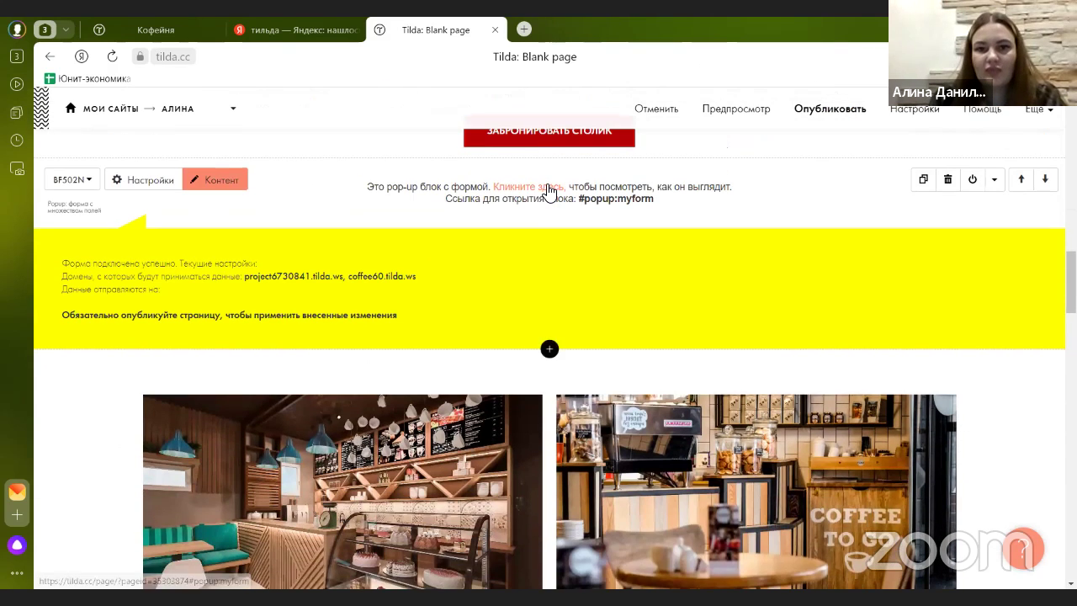
# - Preview the updated popup form and close the preview
pyautogui.click(547, 192)
pyautogui.scroll(-2, 444, 345)
pyautogui.scroll(2, 445, 345)
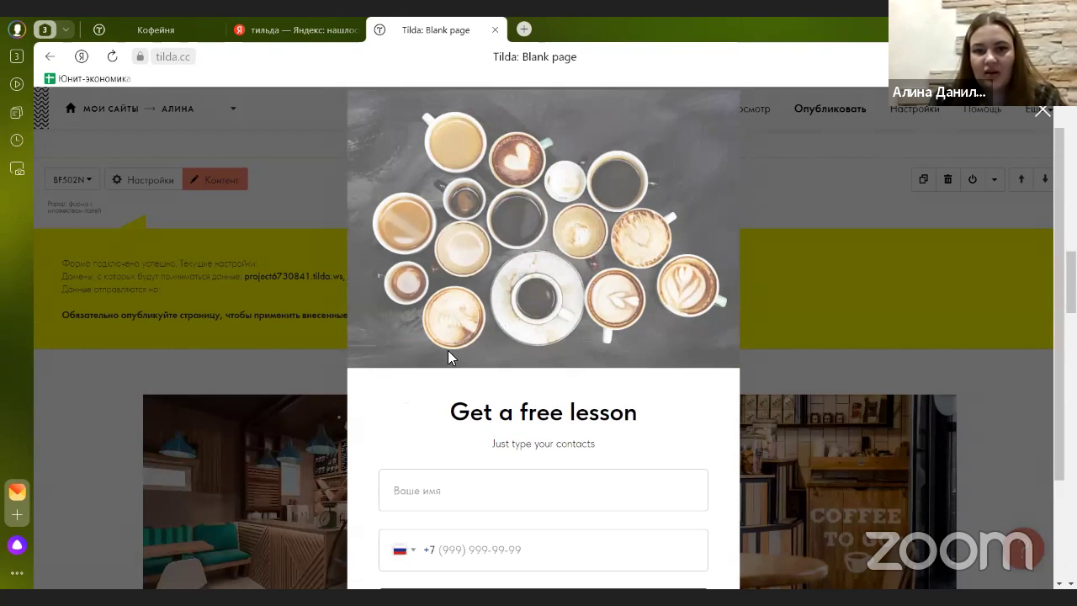
pyautogui.click(233, 185)
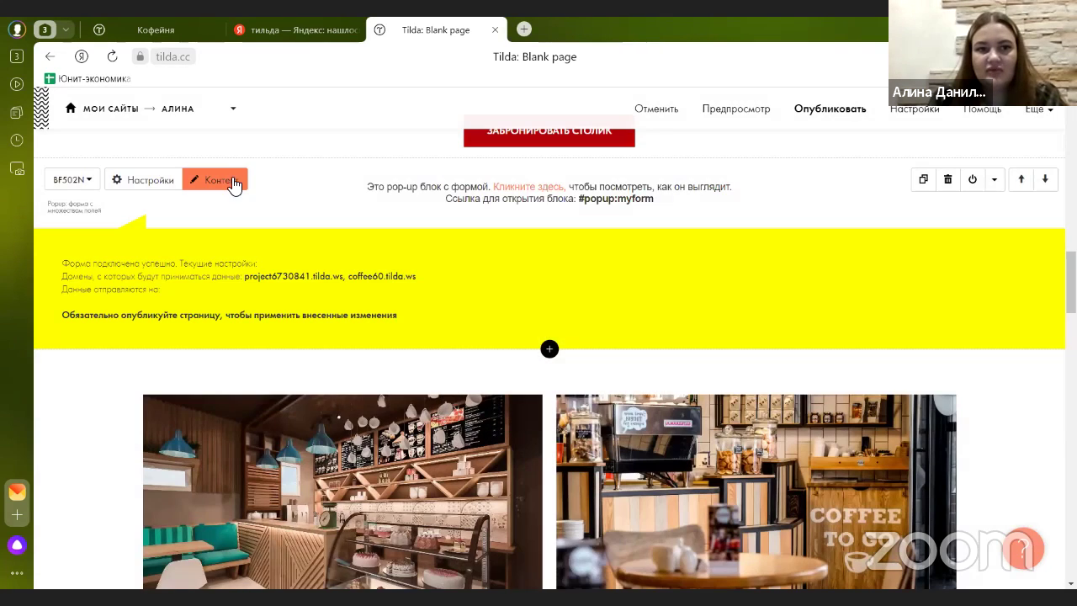
# - Replace the popup's Get a free lesson heading with «Забронировать столик»
pyautogui.click(214, 243)
pyautogui.scroll(6, 211, 269)
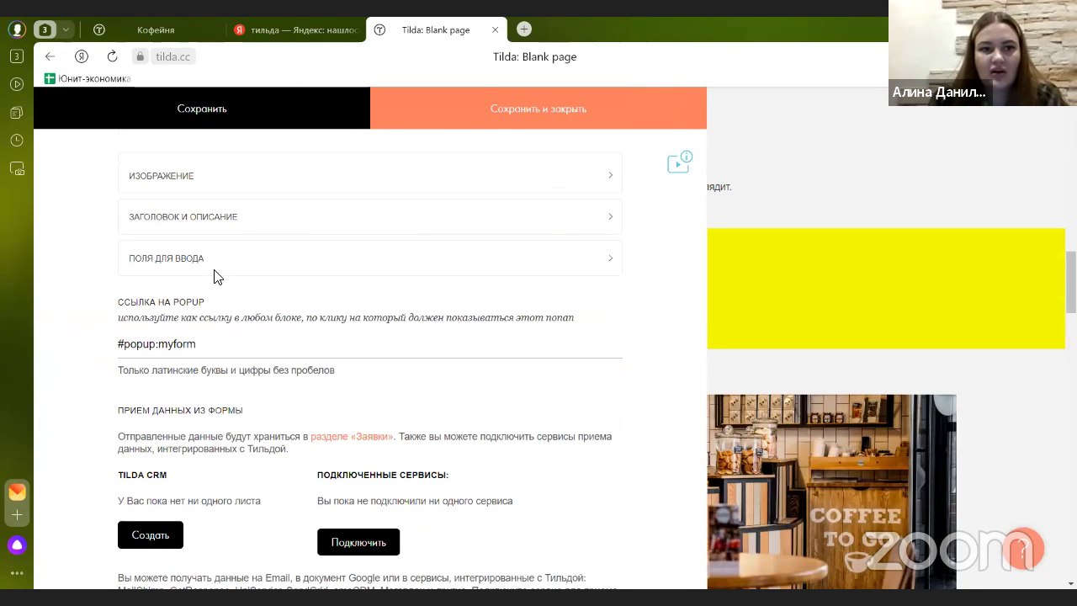
pyautogui.click(215, 217)
pyautogui.moveTo(262, 285); pyautogui.dragTo(136, 267)
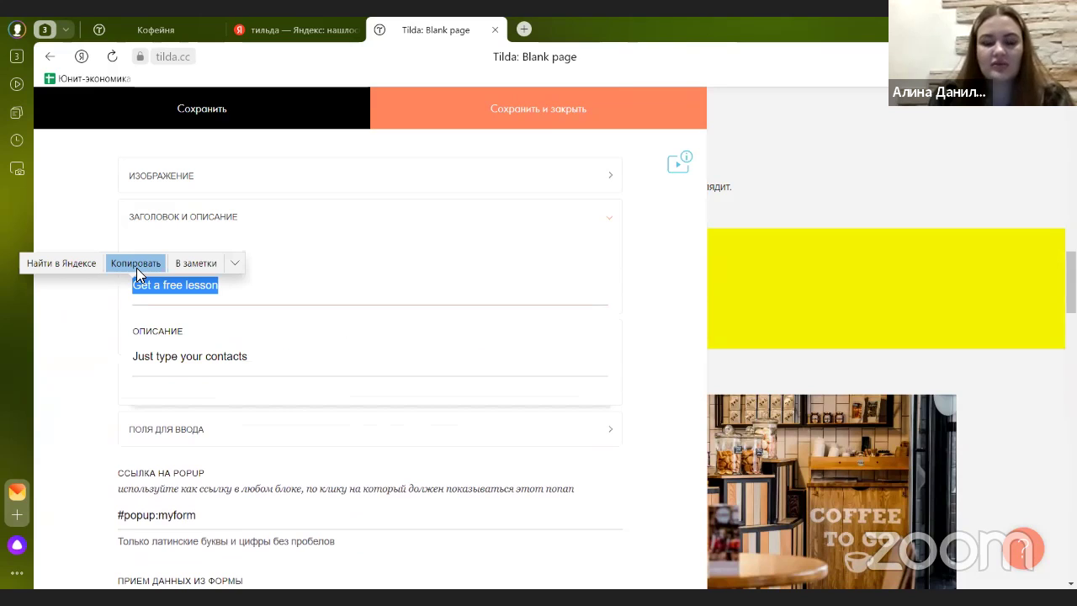
pyautogui.write('Забронировать столик')
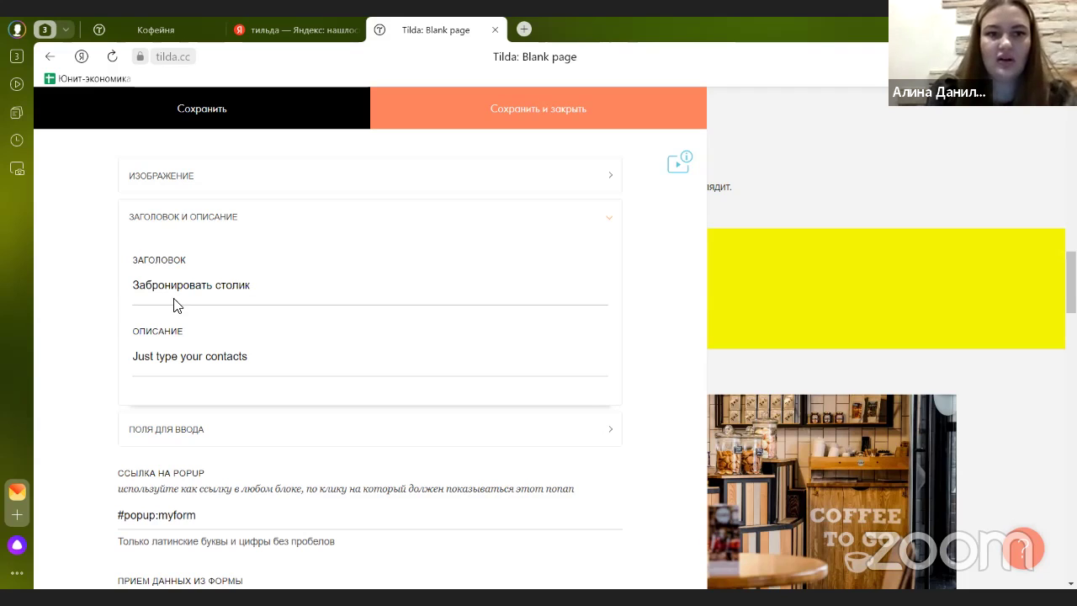
# - Replace the description with text asking visitors to leave details to find a table, and save
pyautogui.moveTo(187, 332); pyautogui.dragTo(168, 332)
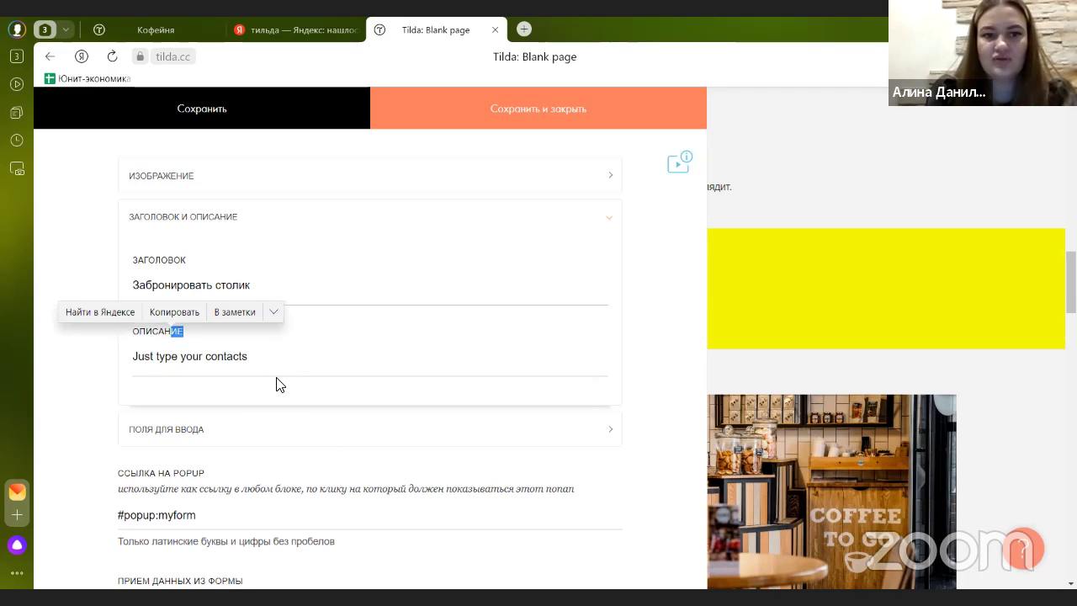
pyautogui.click(186, 357)
pyautogui.moveTo(249, 357); pyautogui.dragTo(107, 362)
pyautogui.write('Оставьте свои данные и мы для Вас найдем лучший столик')
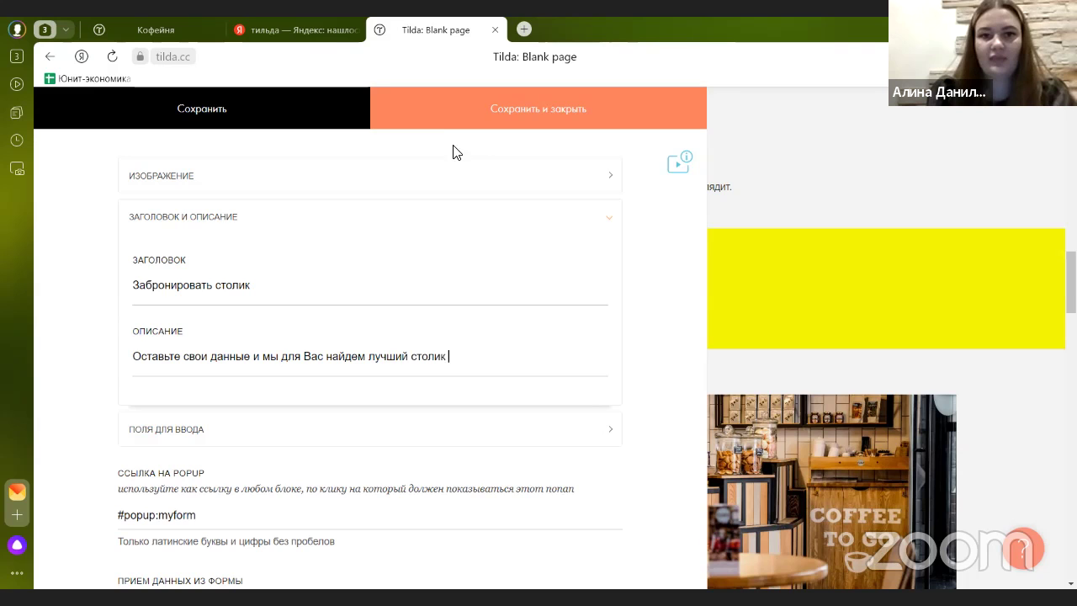
pyautogui.click(438, 116)
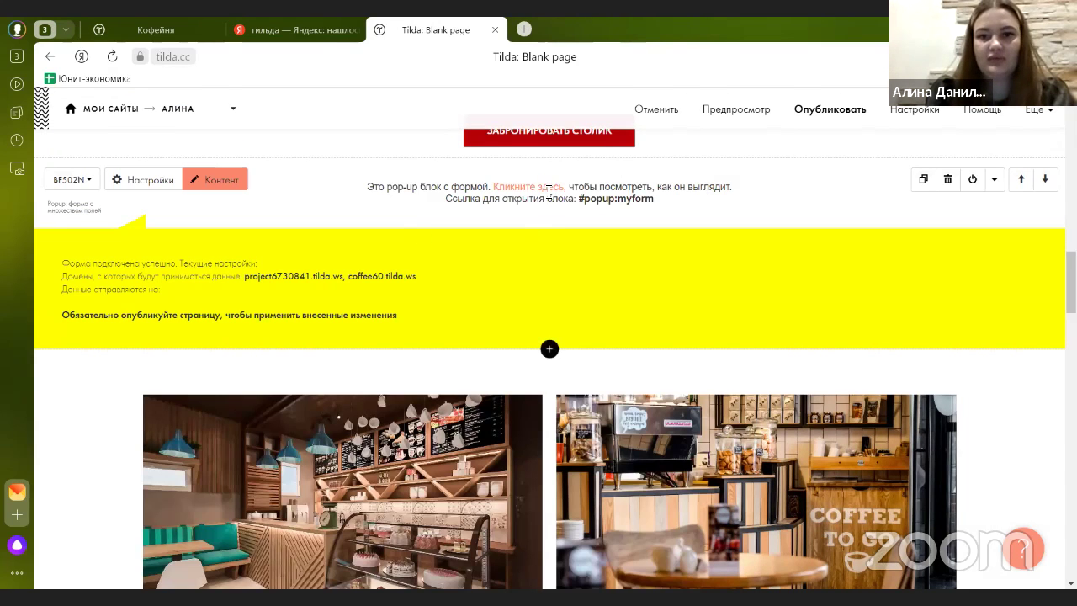
# - Preview the retitled booking popup and close it
pyautogui.click(539, 187)
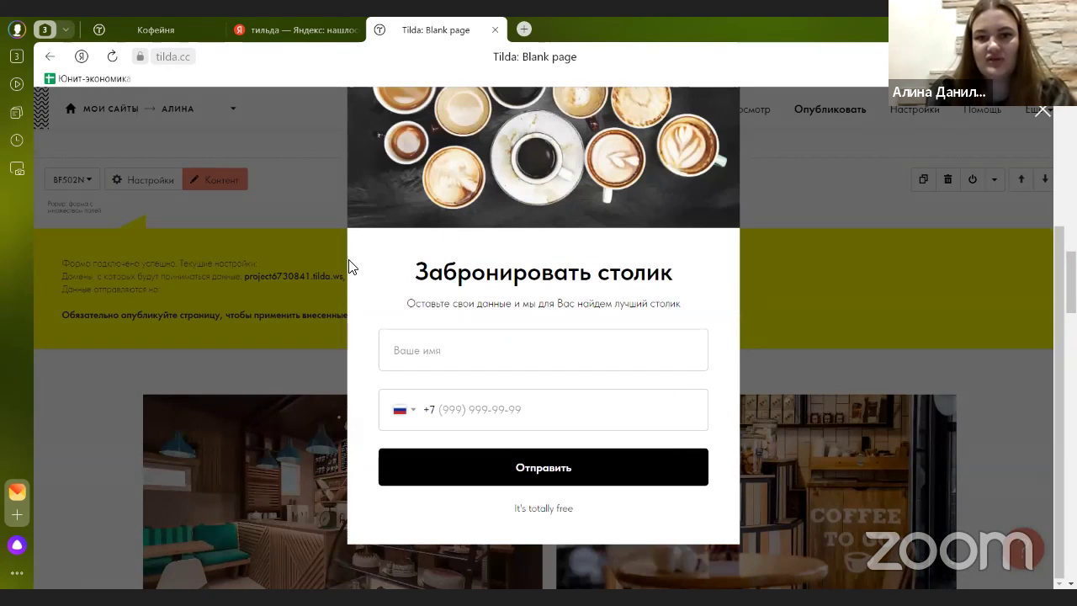
pyautogui.click(297, 222)
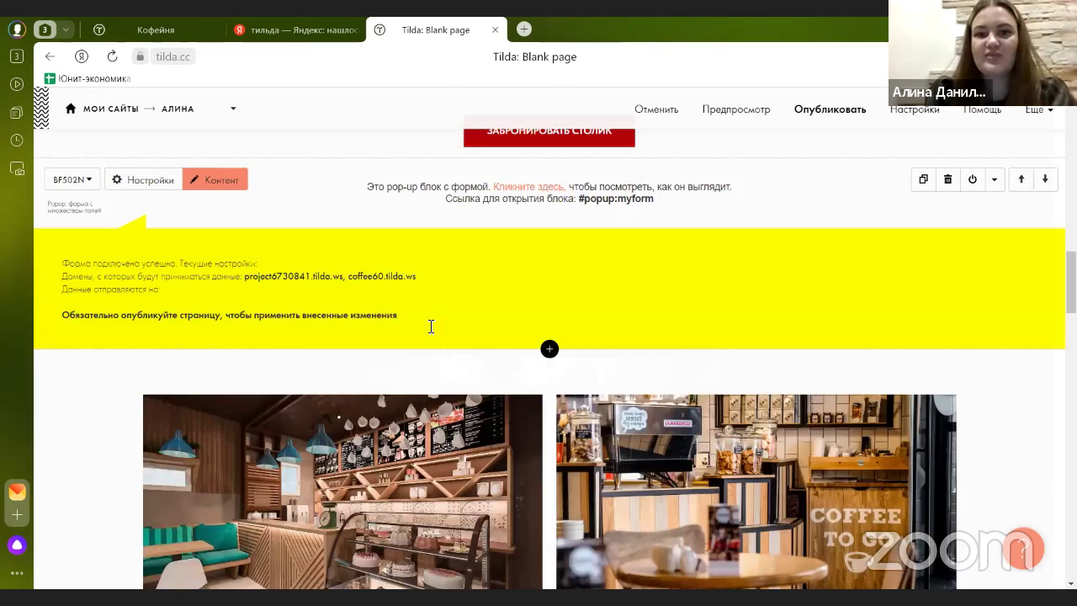
pyautogui.scroll(2, 505, 337)
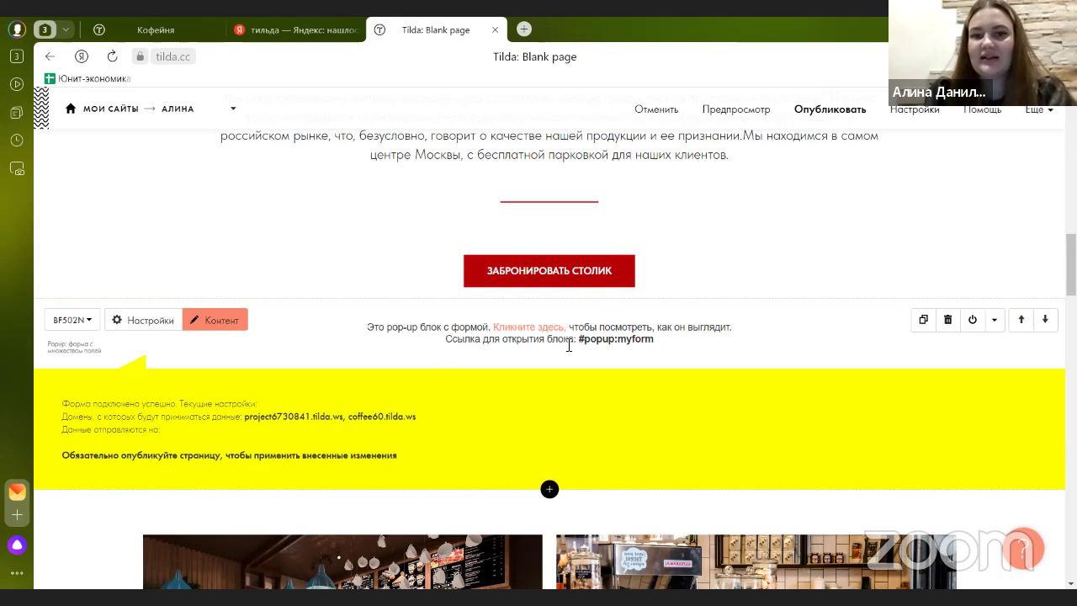
pyautogui.moveTo(581, 338); pyautogui.dragTo(668, 342)
pyautogui.hotkey('ctrl', 'c')
pyautogui.click(667, 318)
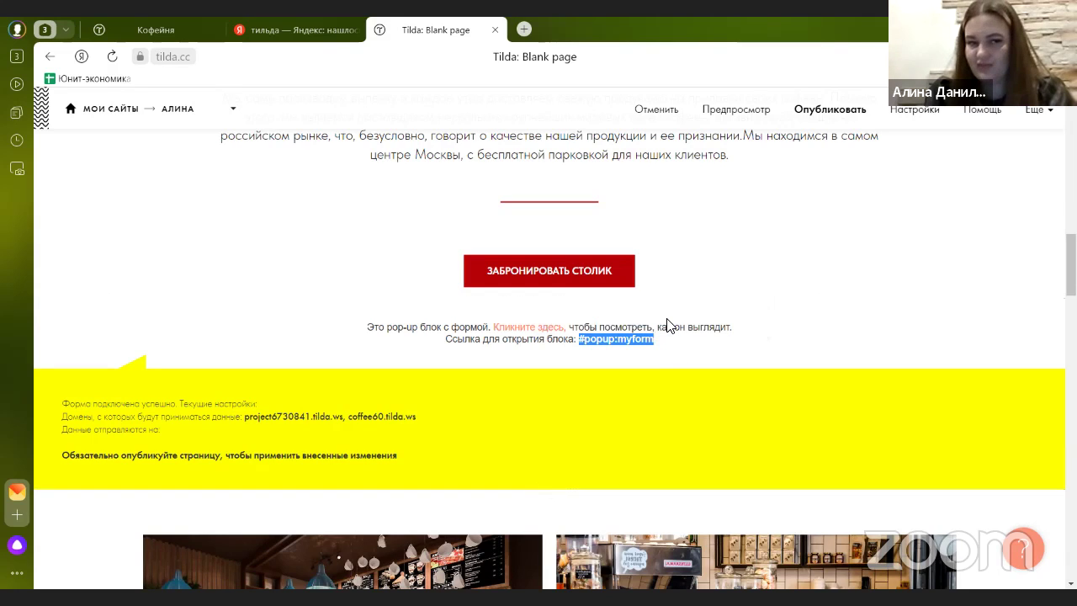
pyautogui.moveTo(550, 296)
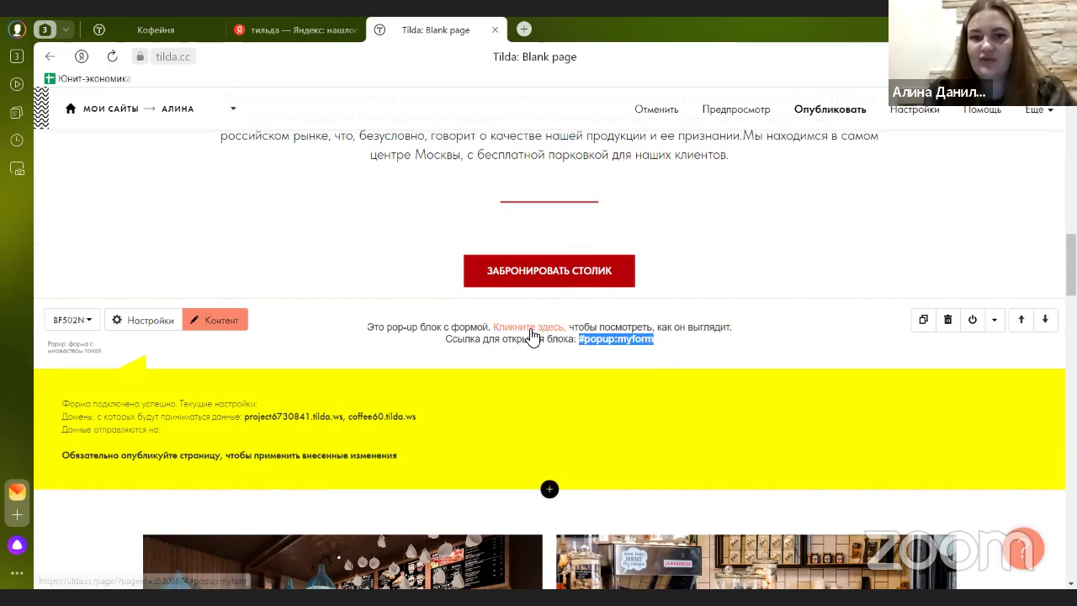
pyautogui.click(225, 271)
pyautogui.moveTo(214, 245); pyautogui.dragTo(95, 241)
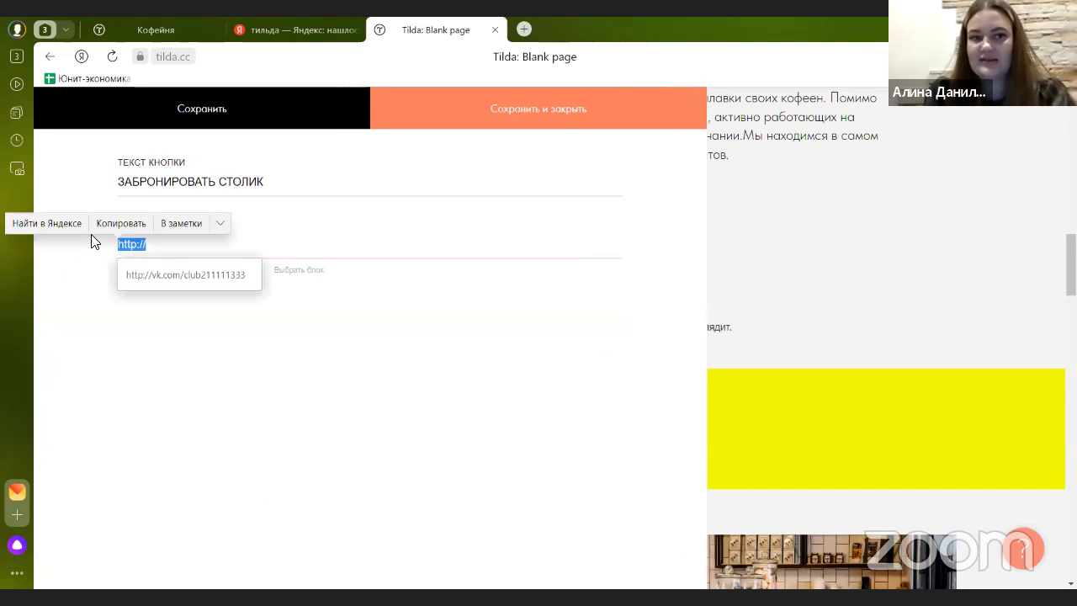
pyautogui.hotkey('ctrl', 'v')
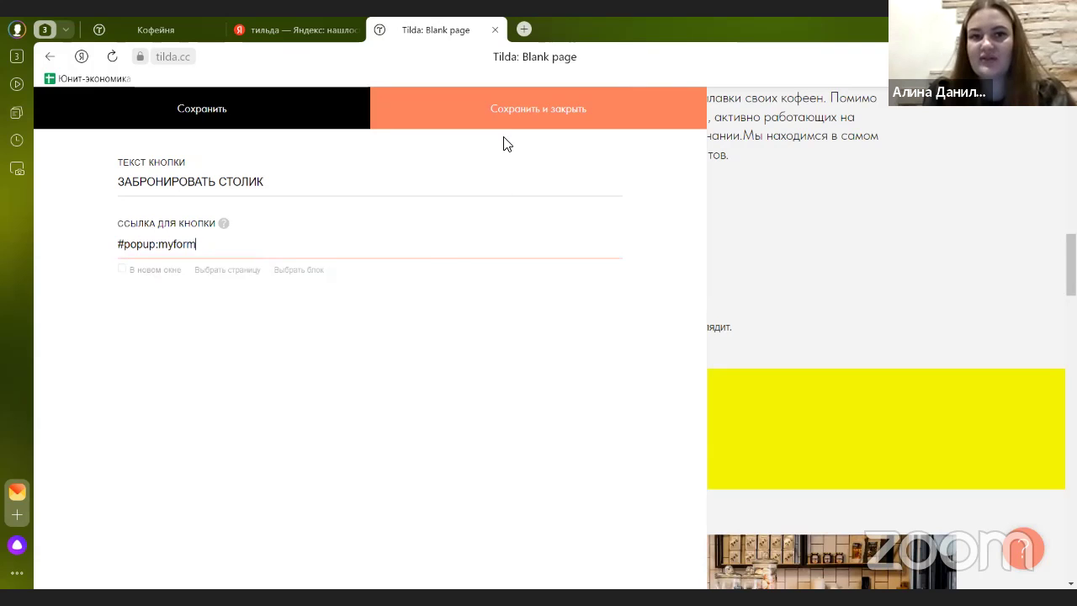
pyautogui.click(506, 126)
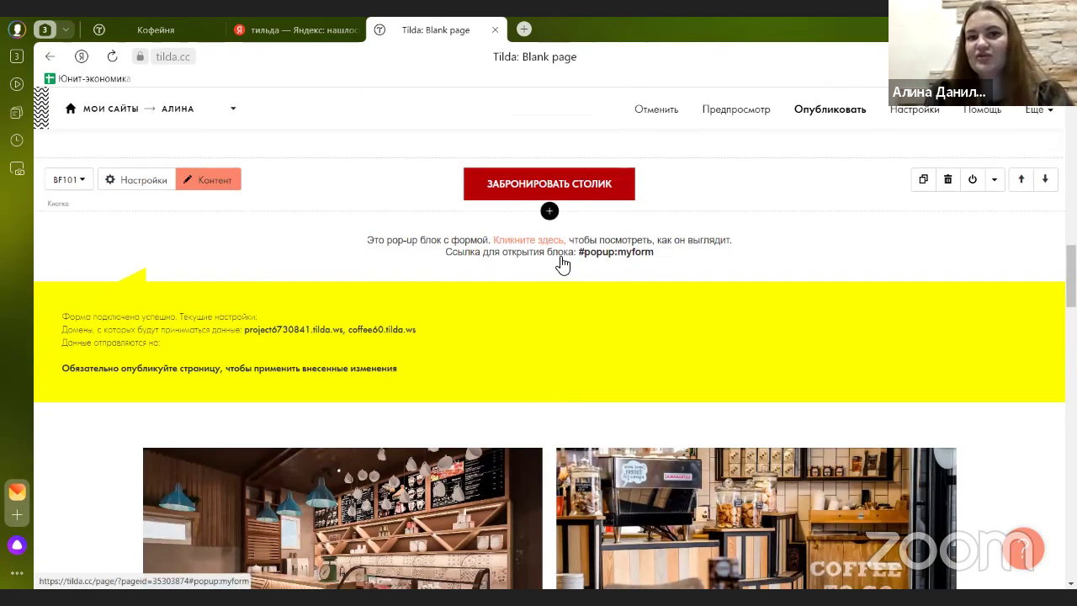
# - Preview the booking pop-up form and scroll the page to check it
pyautogui.click(538, 240)
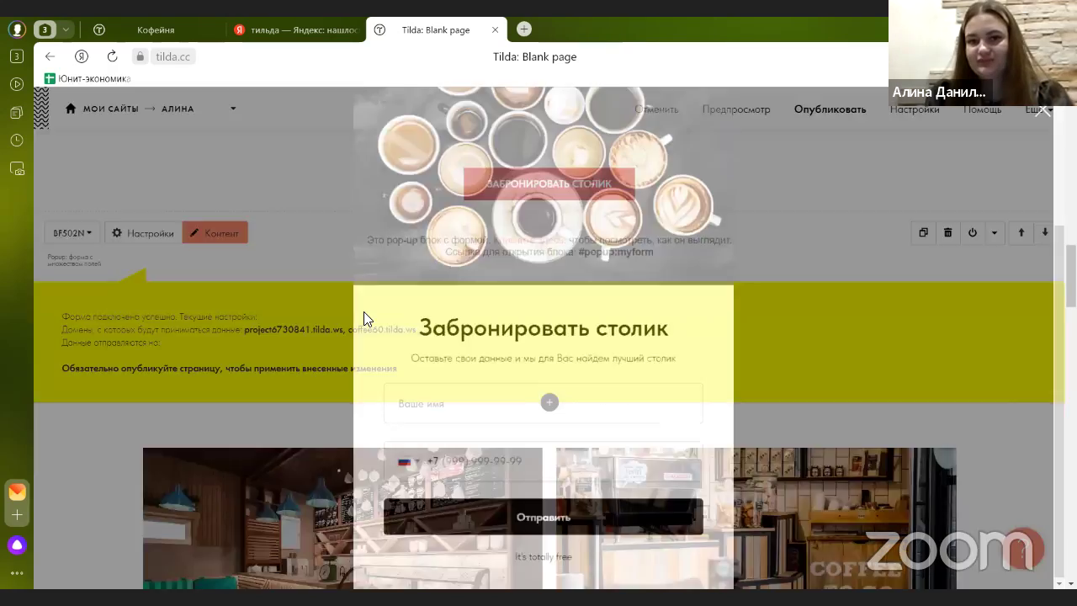
pyautogui.scroll(-10, 504, 277)
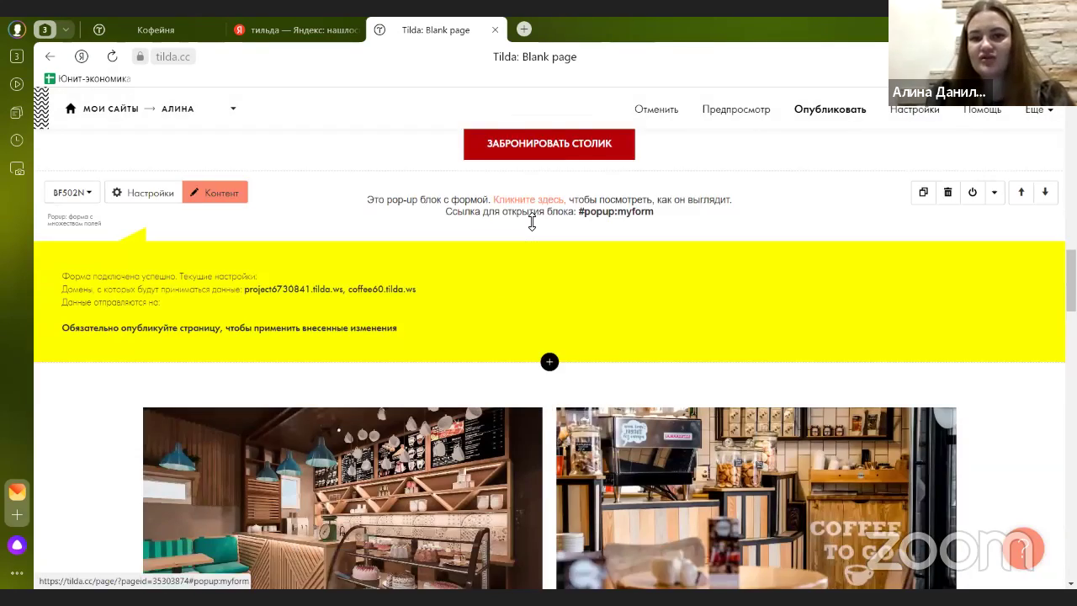
pyautogui.scroll(-8, 513, 297)
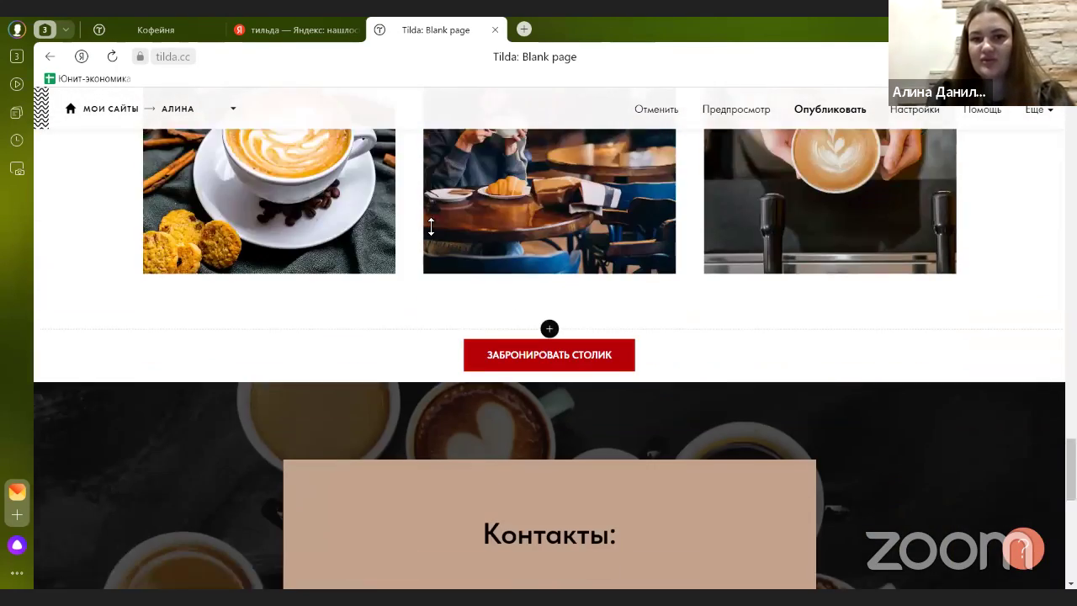
pyautogui.scroll(15, 519, 329)
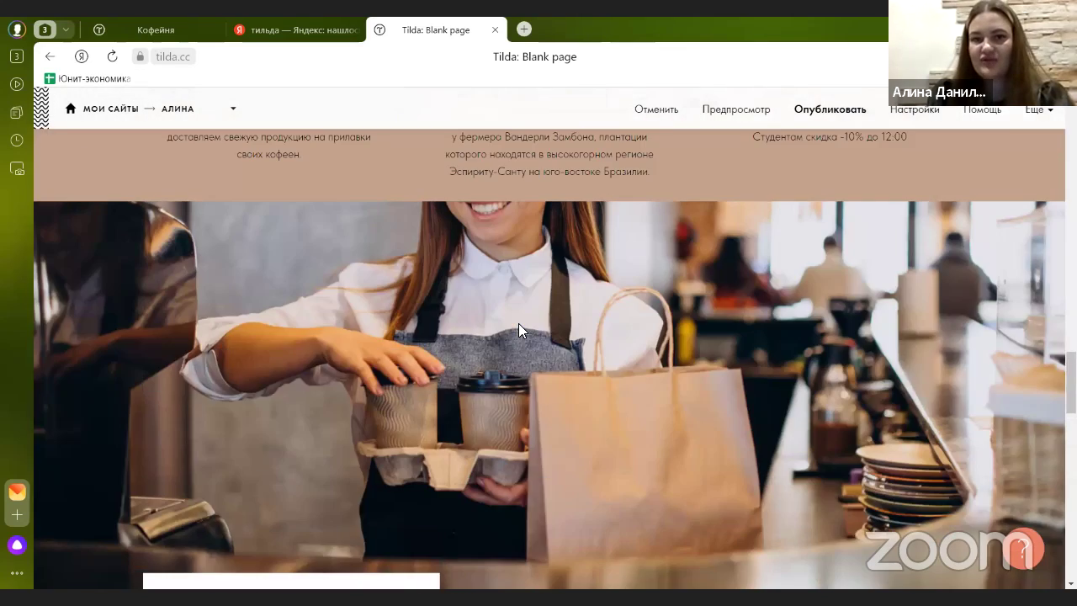
pyautogui.scroll(3, 505, 362)
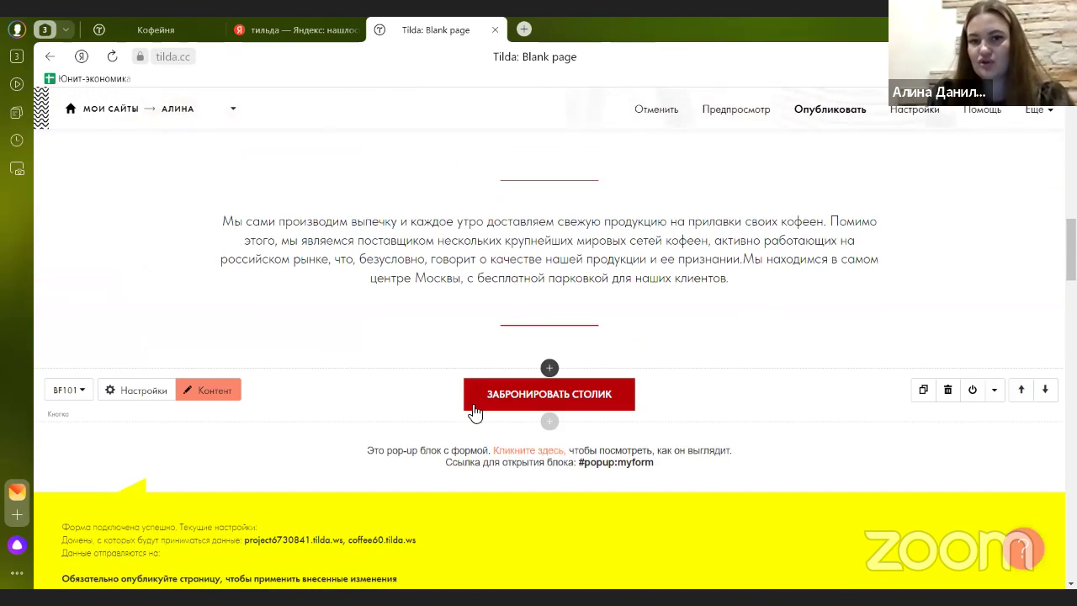
pyautogui.scroll(-4, 501, 351)
pyautogui.scroll(-12, 505, 353)
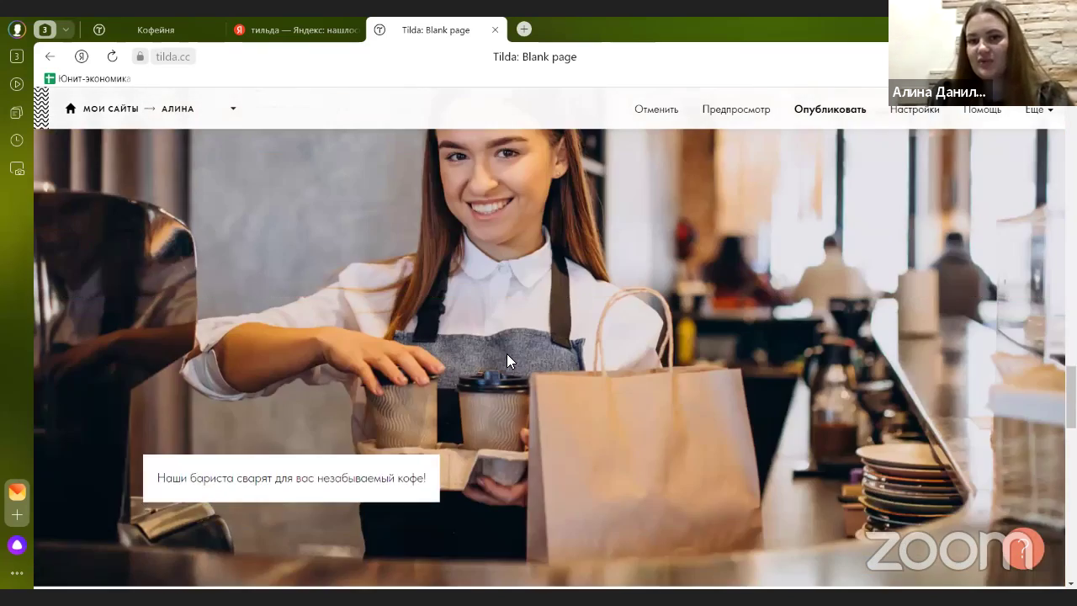
pyautogui.scroll(2, 509, 348)
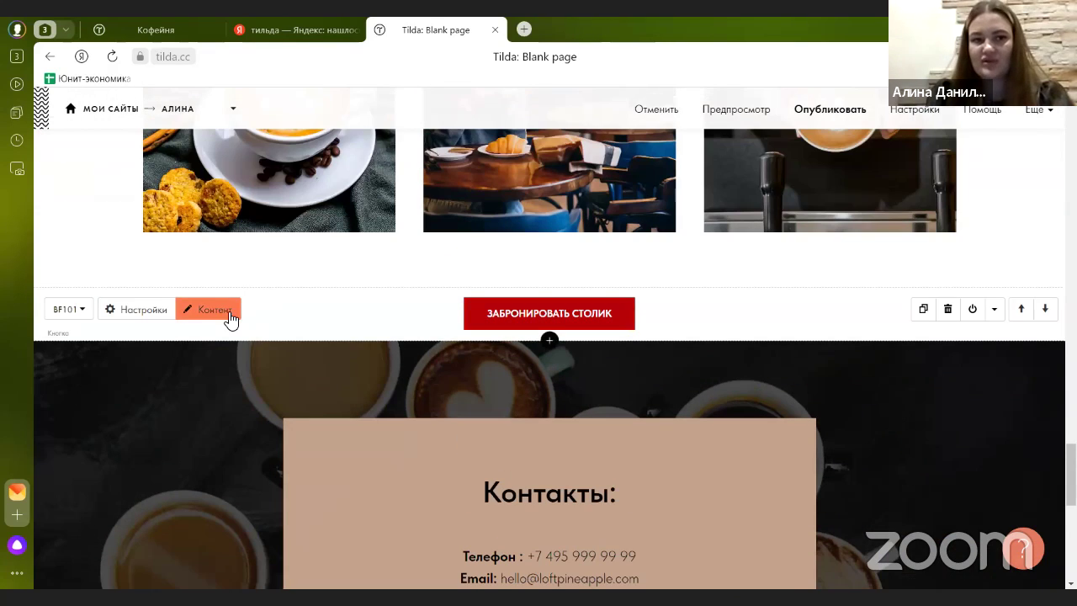
# - Paste #popup:myform into the ЗАБРОНИРОВАТЬ СТОЛИК button link again, save, and review the page
pyautogui.click(224, 311)
pyautogui.moveTo(165, 245); pyautogui.dragTo(91, 244)
pyautogui.hotkey('ctrl', 'v')
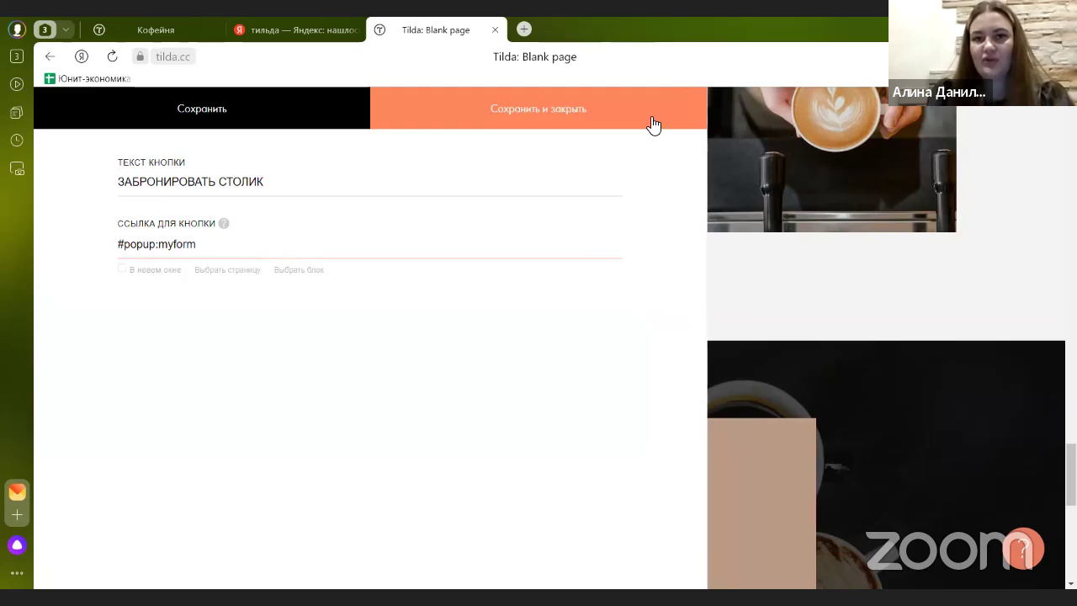
pyautogui.click(650, 124)
pyautogui.scroll(-2, 533, 348)
pyautogui.scroll(-5, 596, 409)
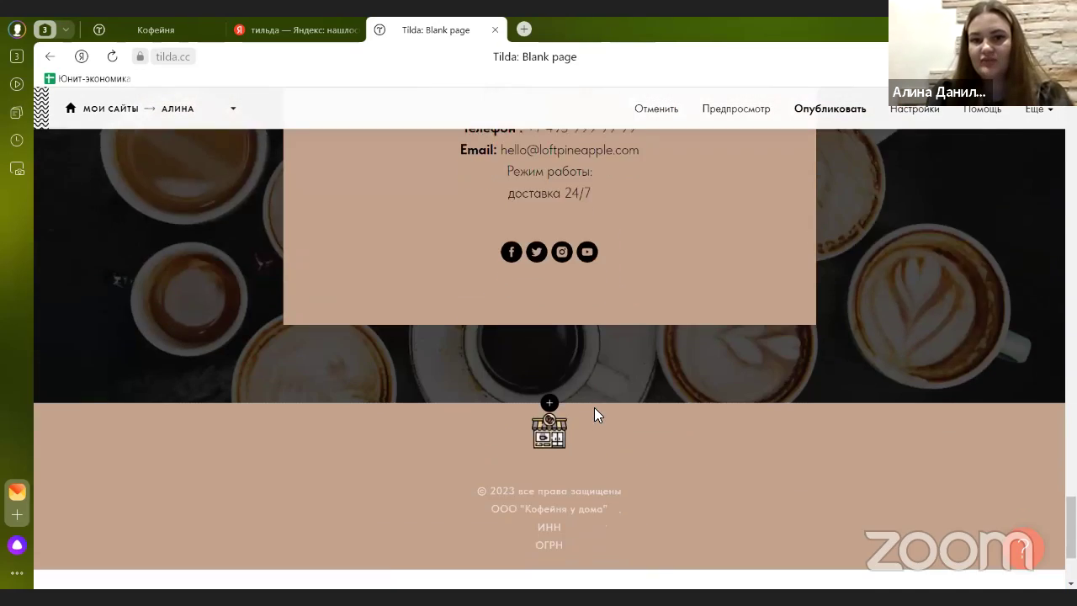
pyautogui.scroll(7, 595, 409)
pyautogui.scroll(10, 595, 409)
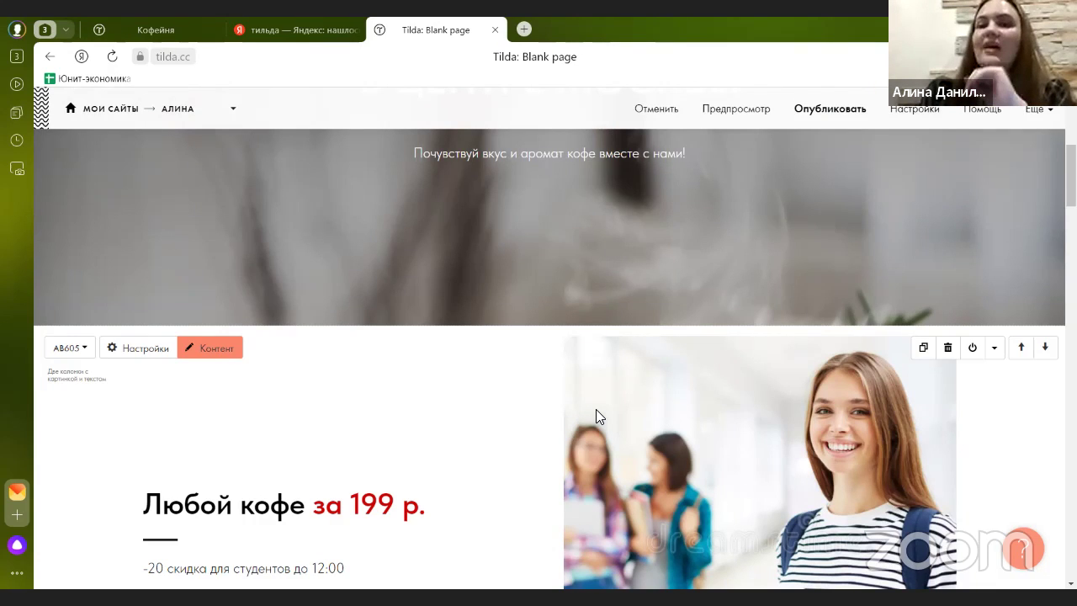
pyautogui.scroll(5, 680, 357)
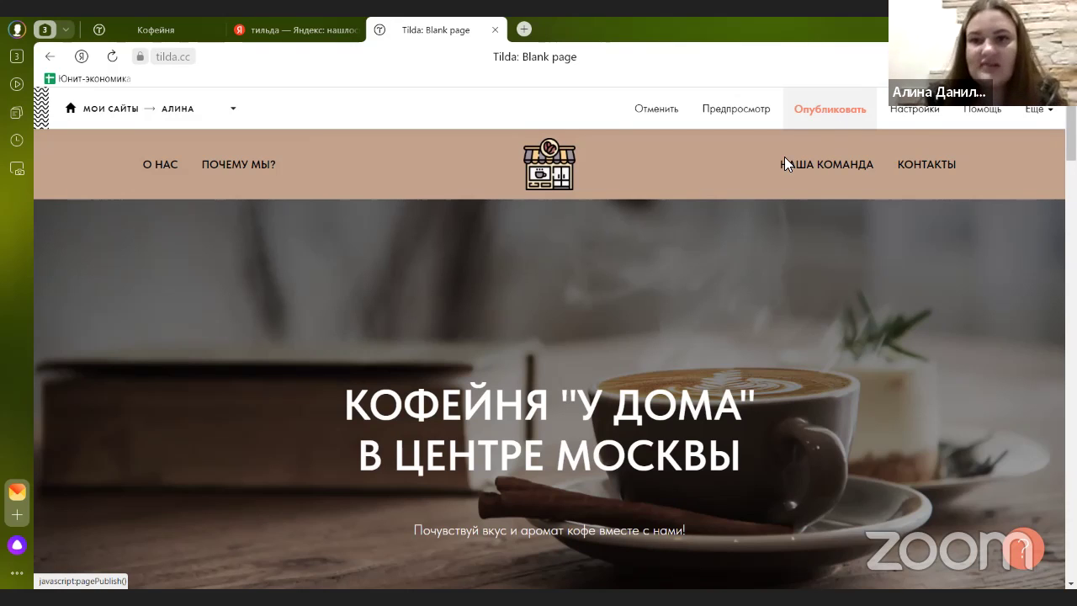
pyautogui.scroll(-2, 628, 266)
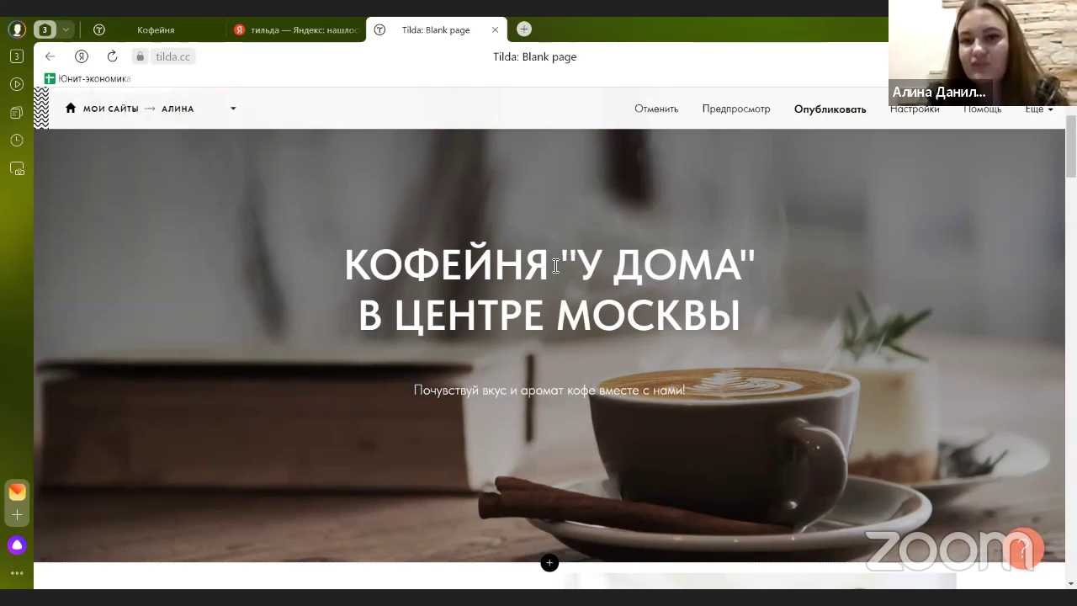
# - After checking the cover block, publish the page at the suggested coffee60.tilda.ws/page35303874.html address
pyautogui.scroll(2, 375, 242)
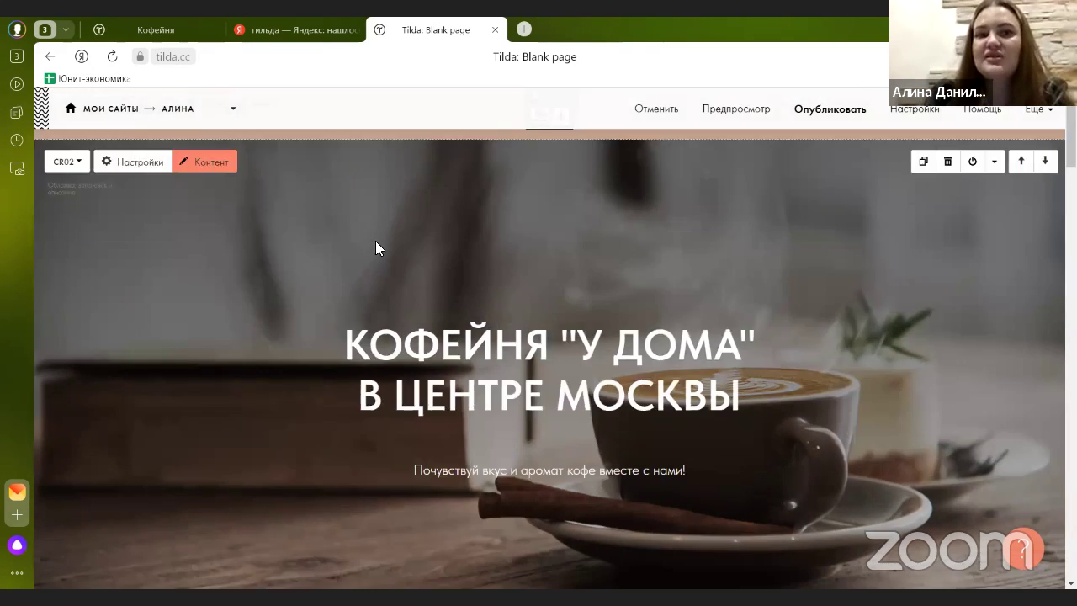
pyautogui.click(218, 221)
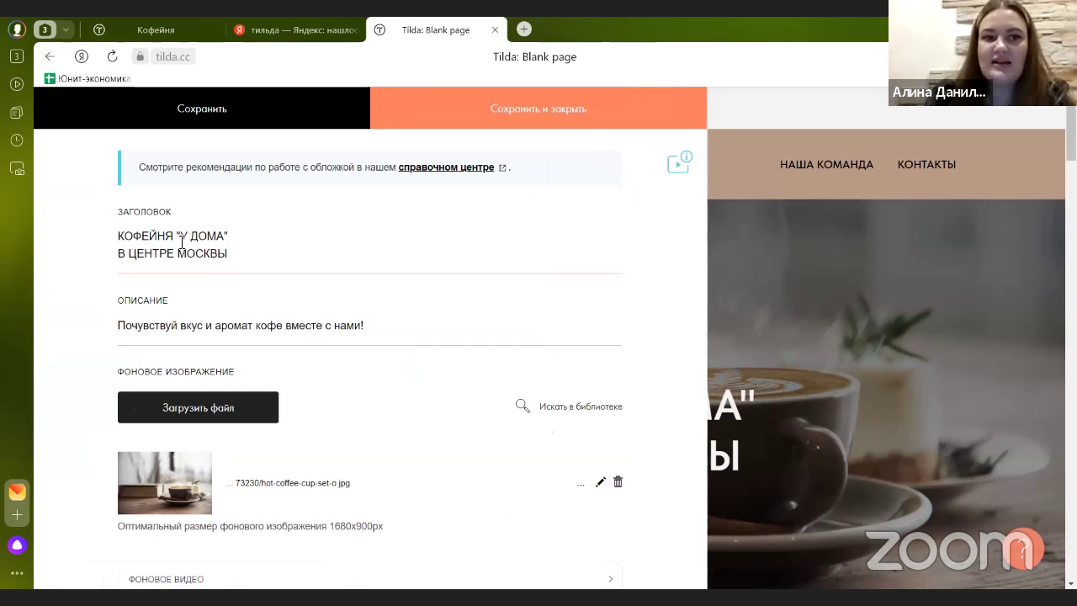
pyautogui.click(710, 281)
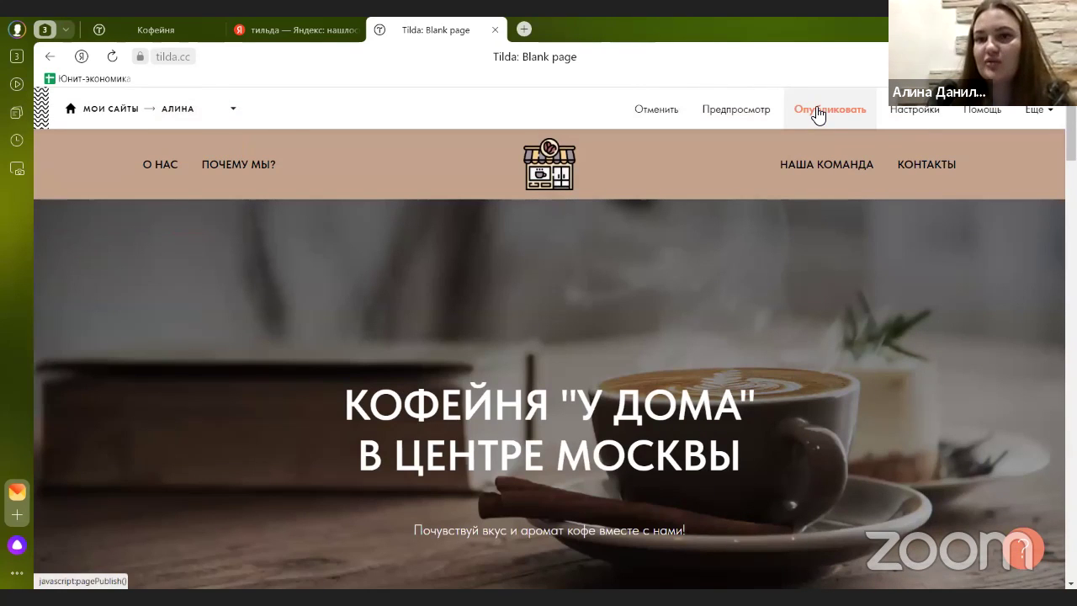
pyautogui.click(816, 111)
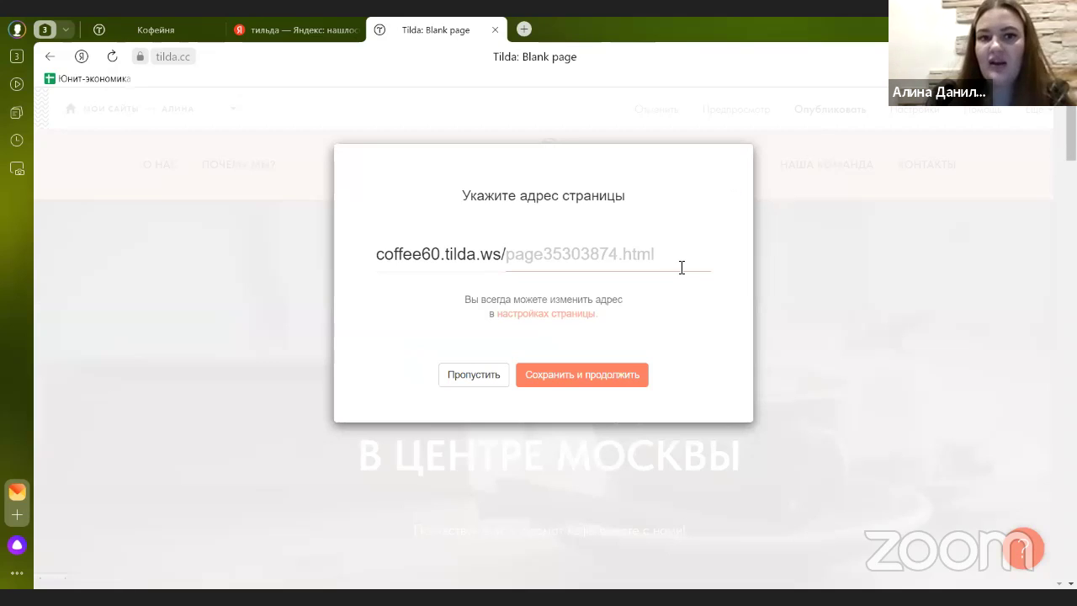
pyautogui.click(630, 383)
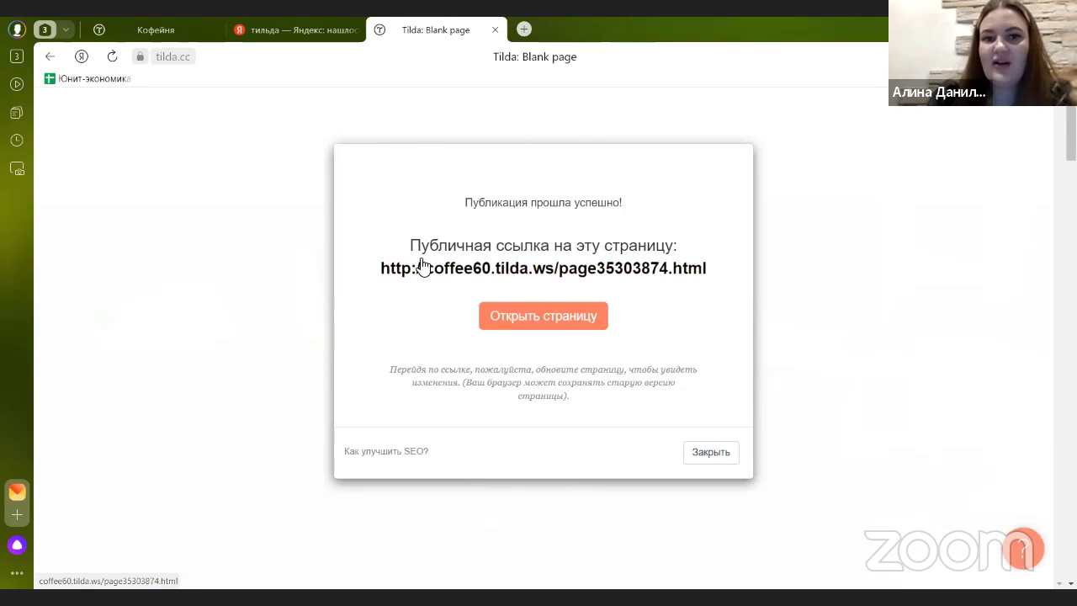
# - Highlight the coffee60.tilda.ws domain in the public link, then close the success notice
pyautogui.moveTo(370, 278); pyautogui.dragTo(552, 280)
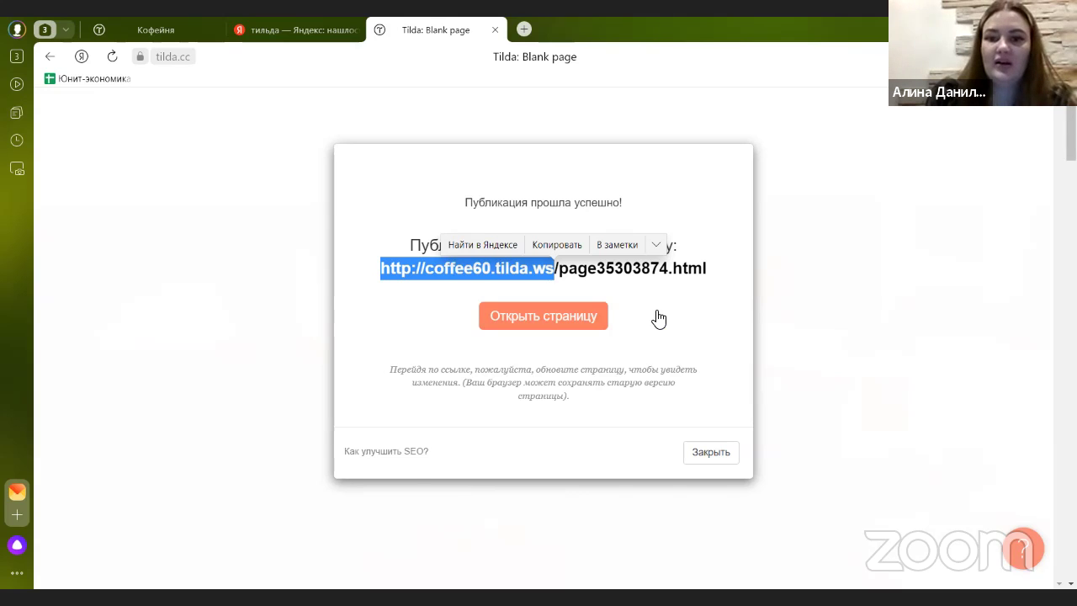
pyautogui.click(711, 452)
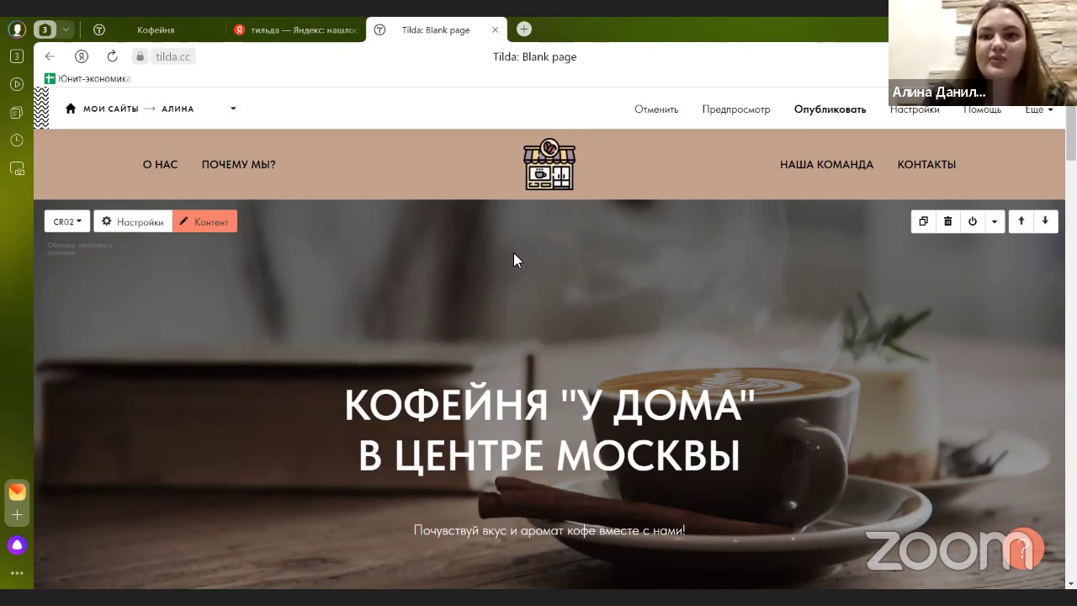
# - Republish the page, browse the Форма block category without adding anything, then publish again
pyautogui.click(811, 111)
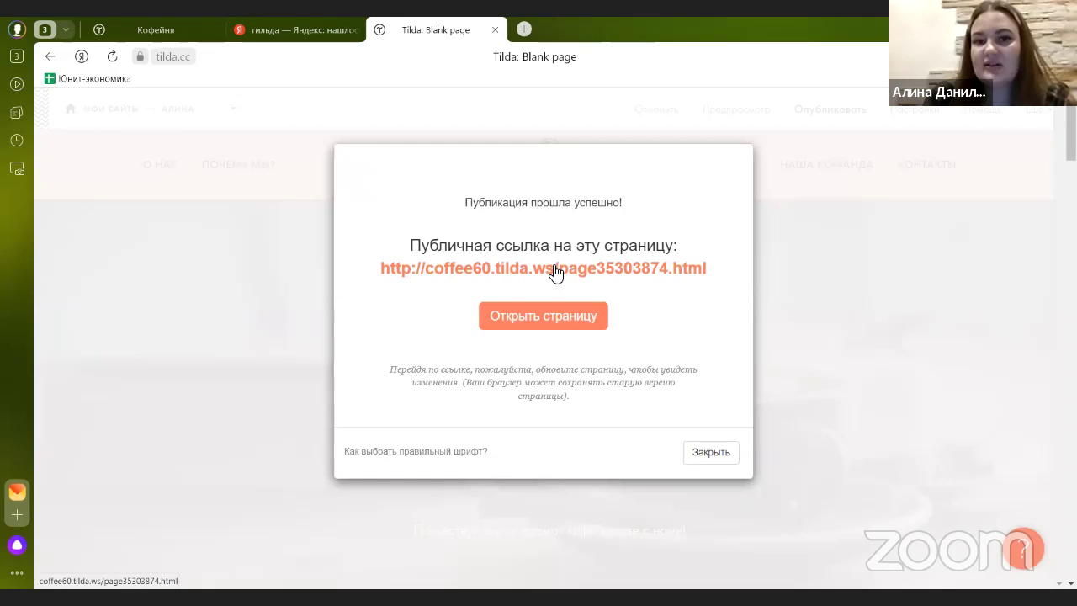
pyautogui.click(241, 308)
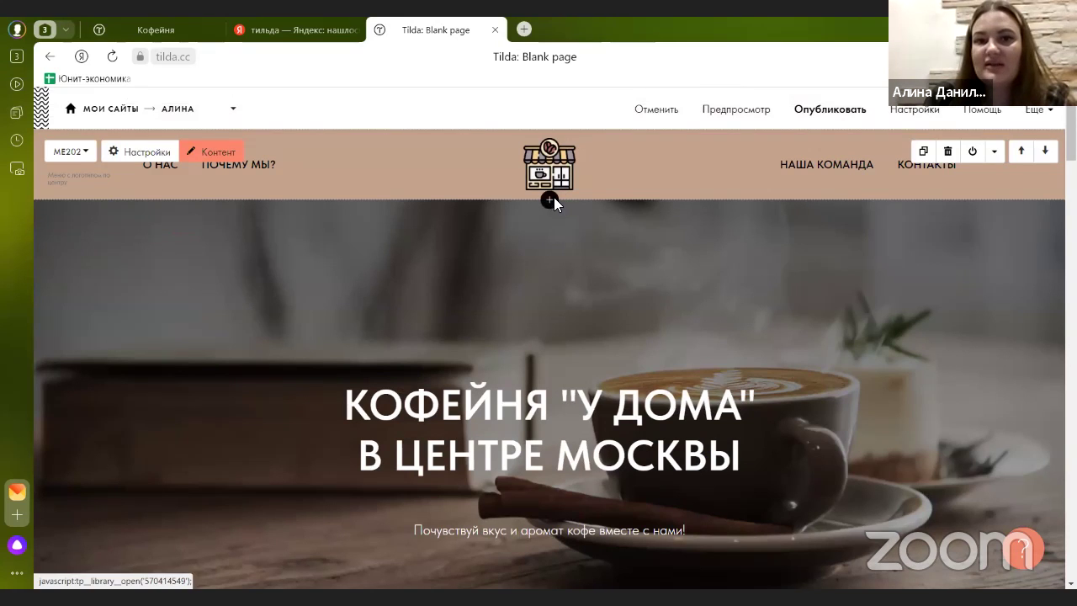
pyautogui.click(551, 202)
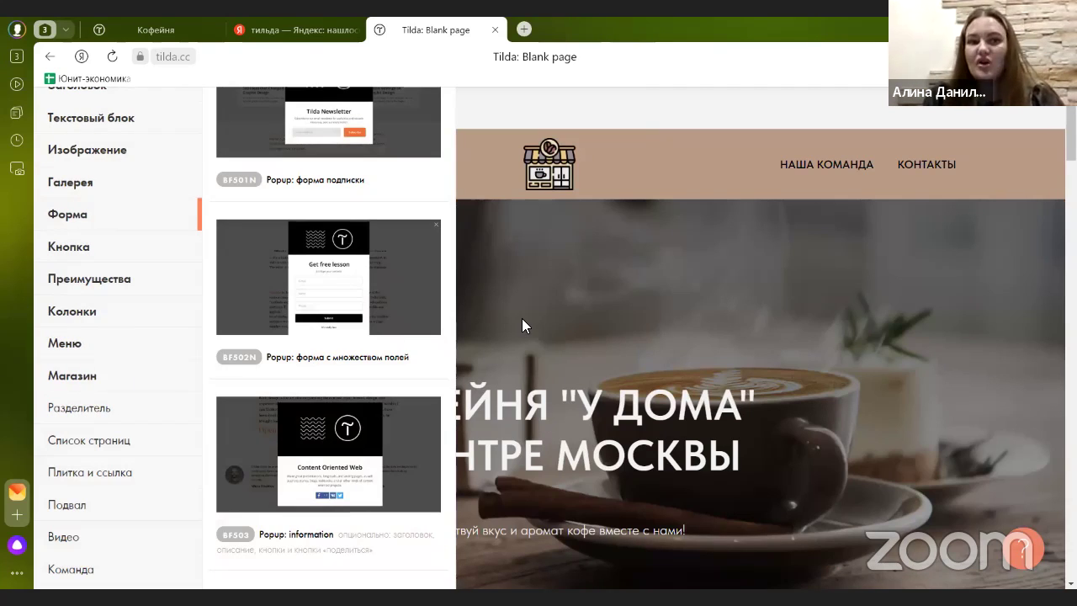
pyautogui.scroll(2, 308, 248)
pyautogui.scroll(7, 308, 247)
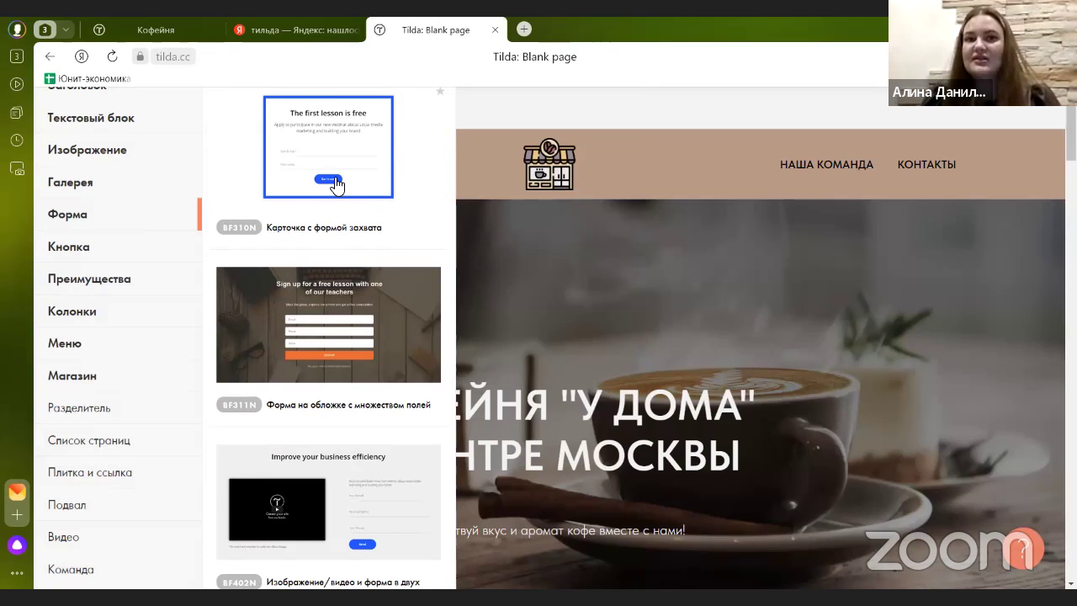
pyautogui.click(574, 185)
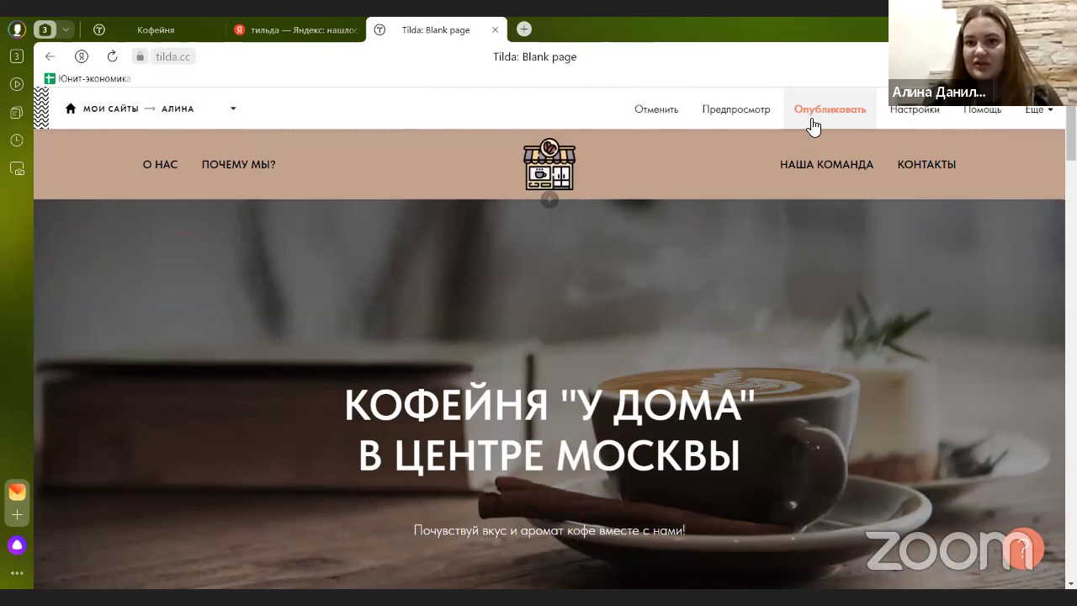
pyautogui.click(820, 111)
# - Compare the Free, Personal (500 р./месяц) and Business (1 000 р./месяц) tariffs on Тарифы и оплата
pyautogui.click(200, 244)
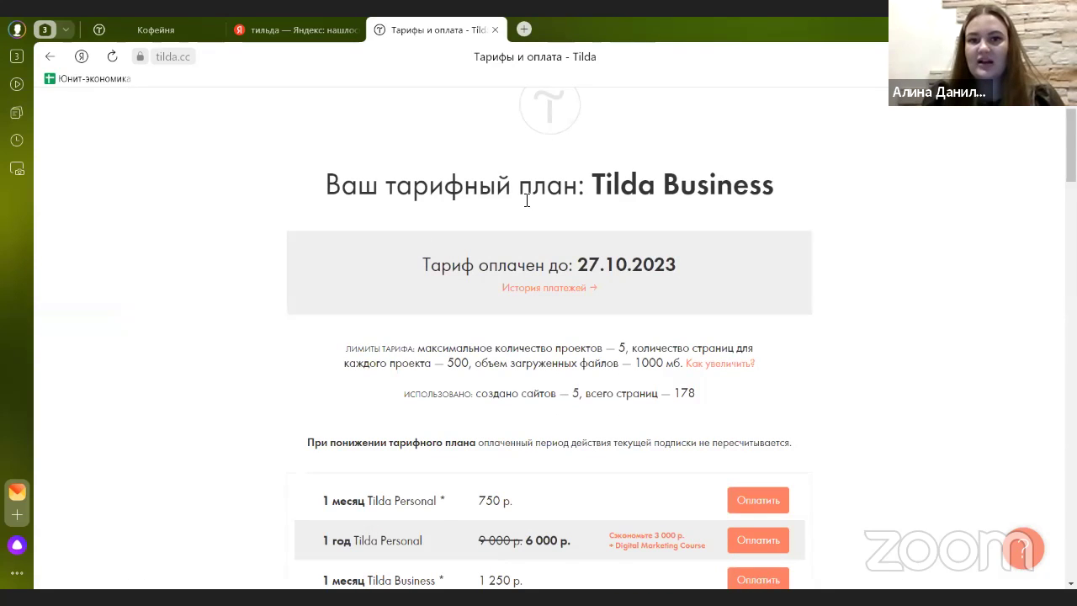
pyautogui.scroll(-3, 391, 200)
pyautogui.scroll(2, 634, 169)
pyautogui.scroll(-1, 601, 185)
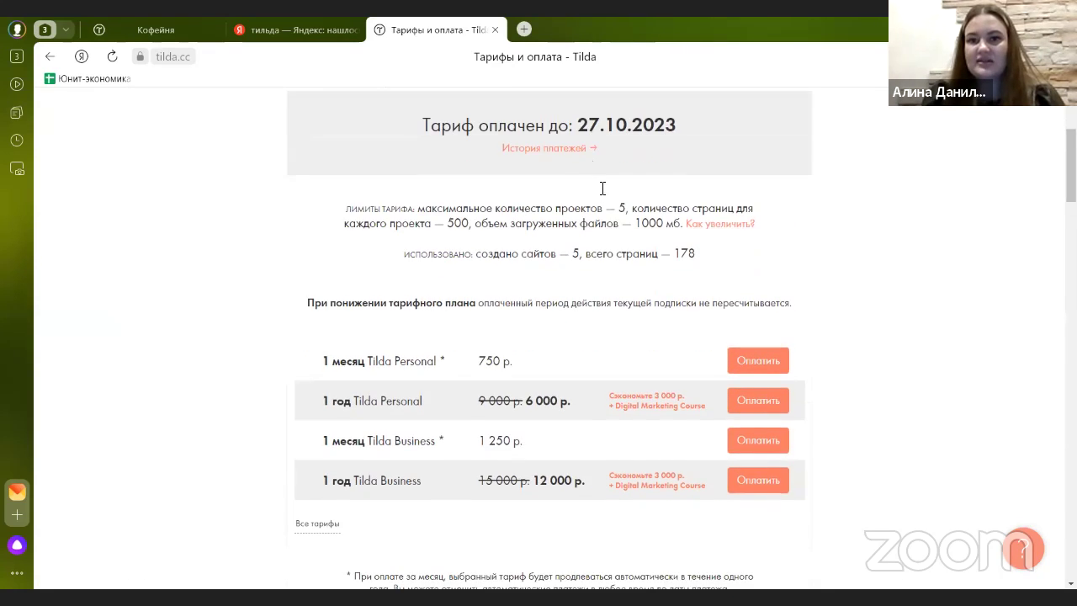
pyautogui.scroll(-1, 328, 333)
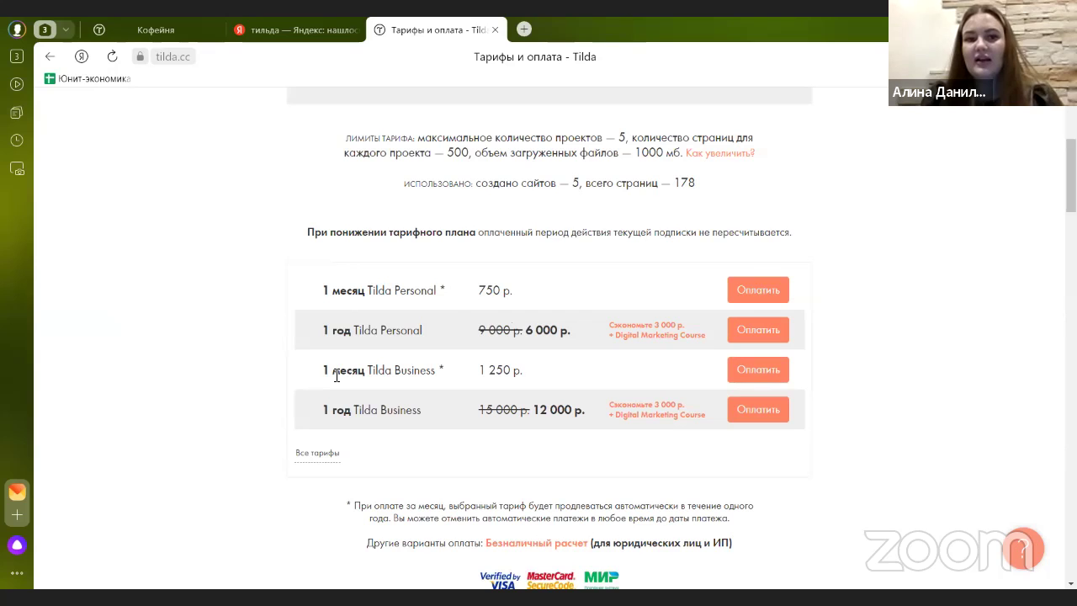
pyautogui.scroll(-2, 430, 377)
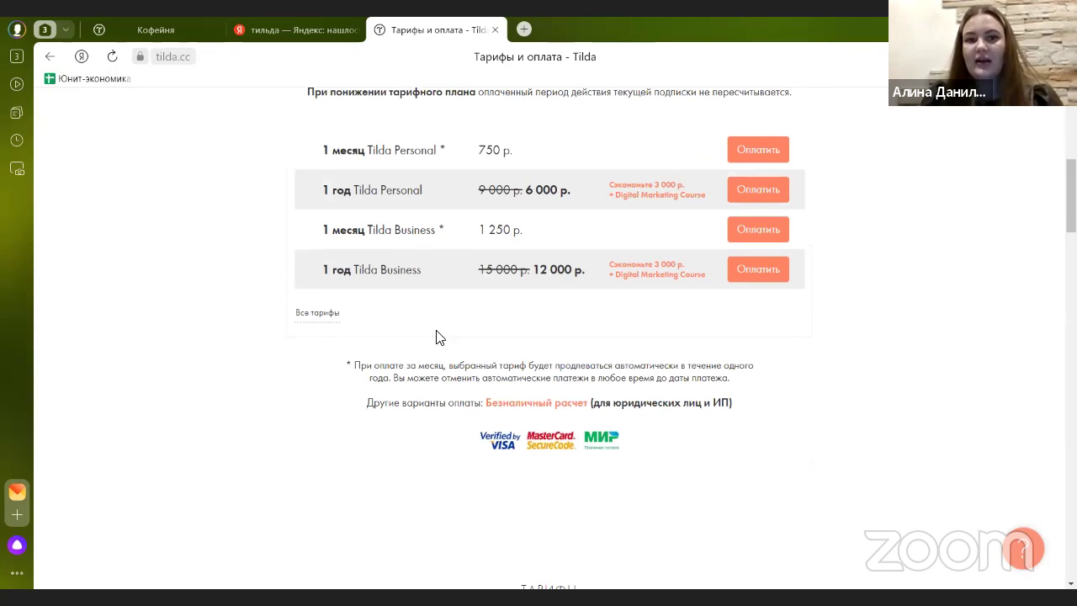
pyautogui.scroll(-8, 441, 269)
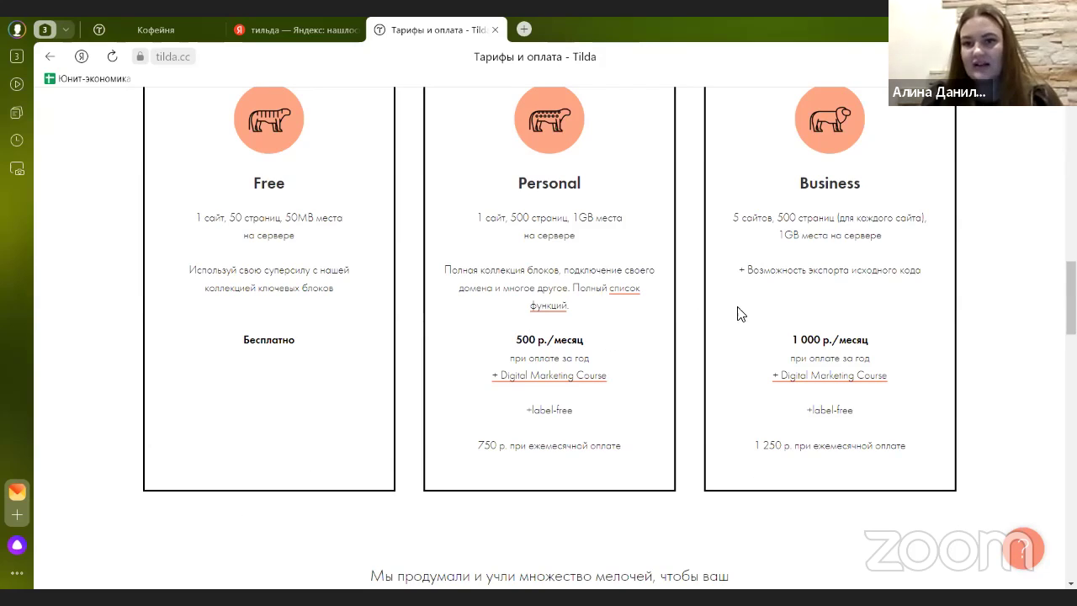
pyautogui.scroll(1, 737, 296)
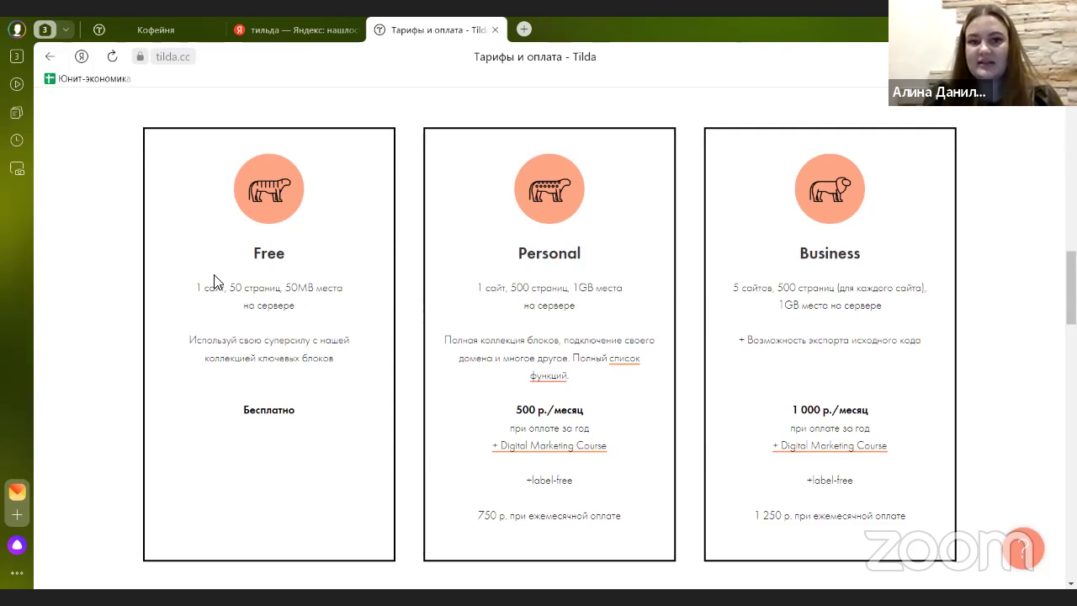
pyautogui.scroll(-1, 240, 288)
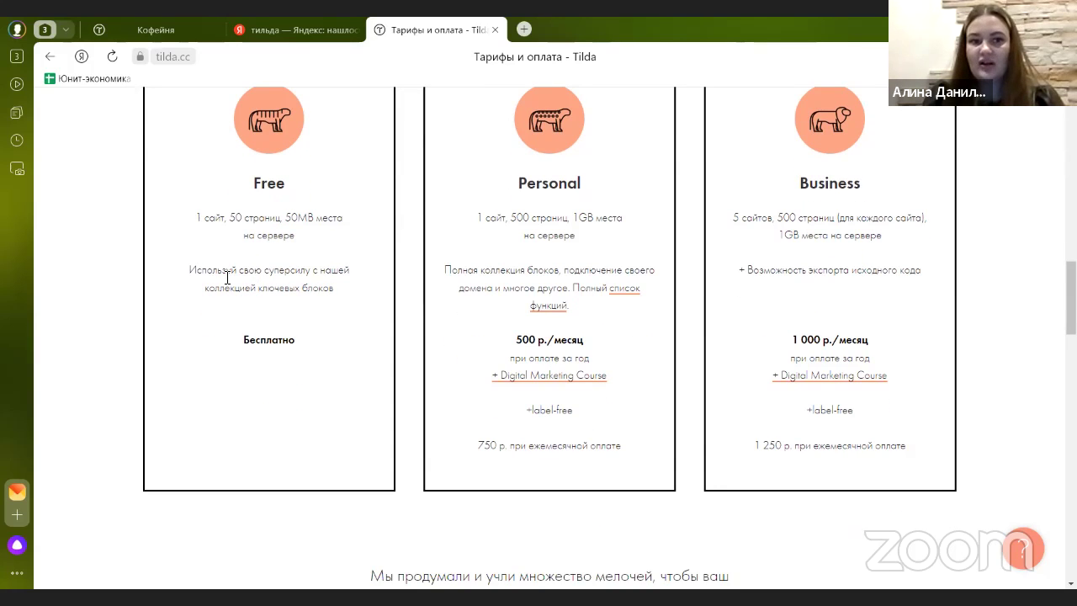
pyautogui.scroll(2, 334, 326)
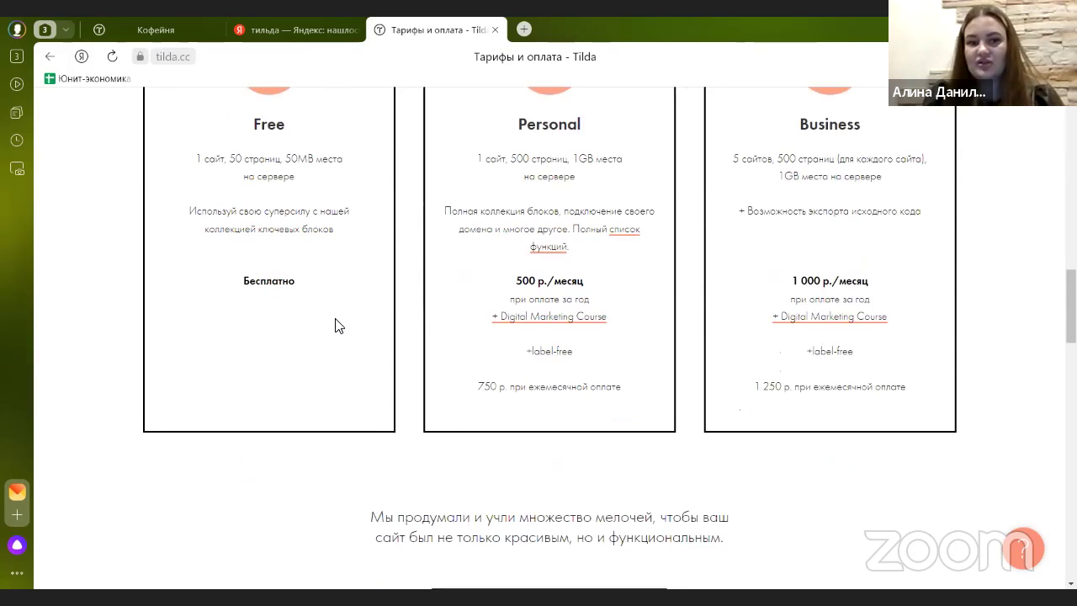
pyautogui.scroll(-3, 335, 325)
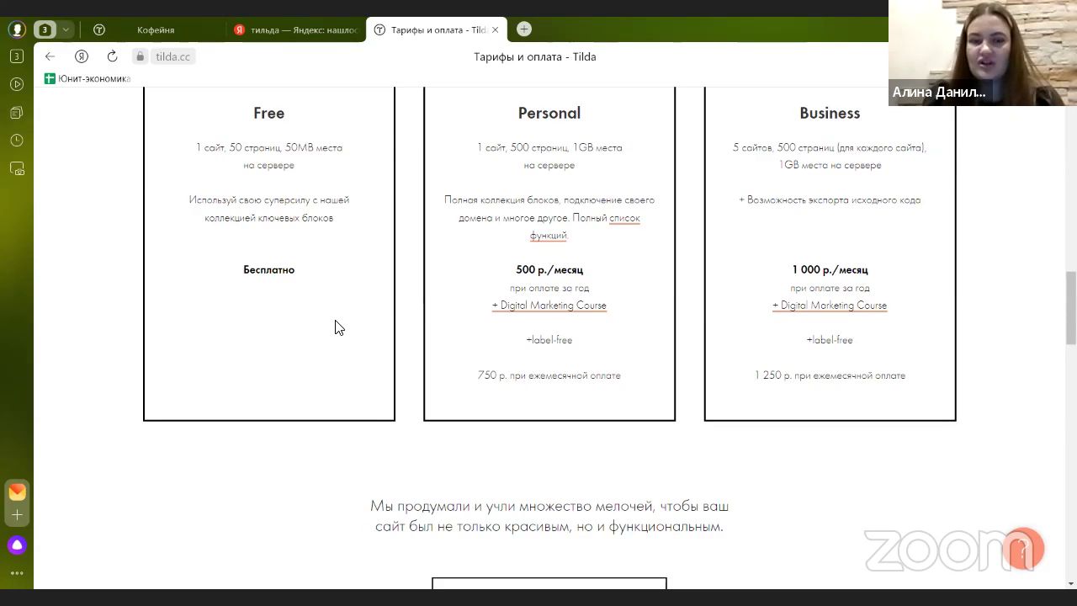
pyautogui.scroll(1, 334, 328)
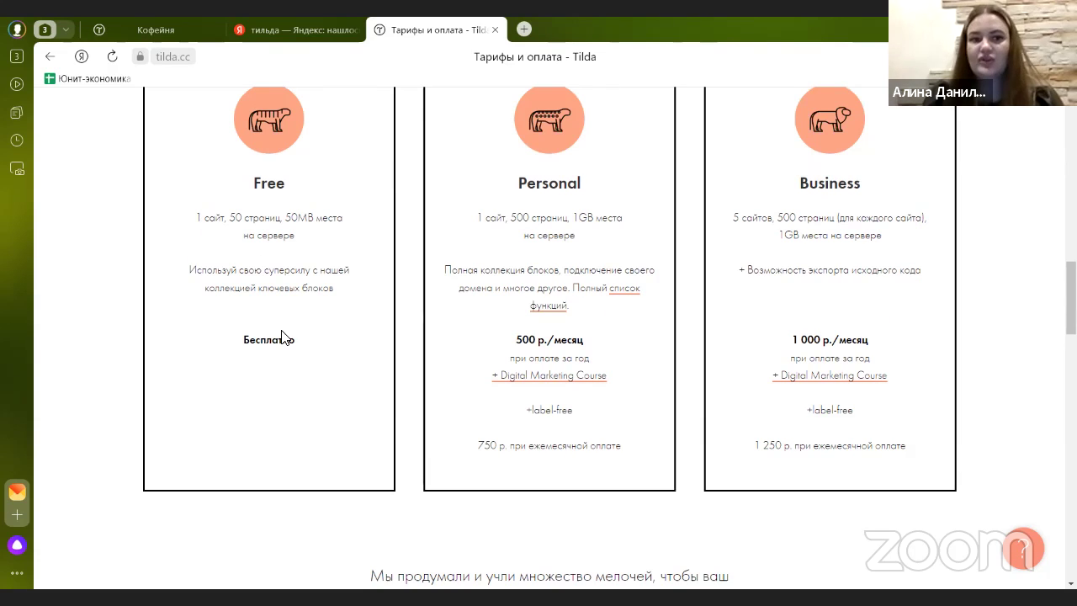
pyautogui.scroll(15, 282, 336)
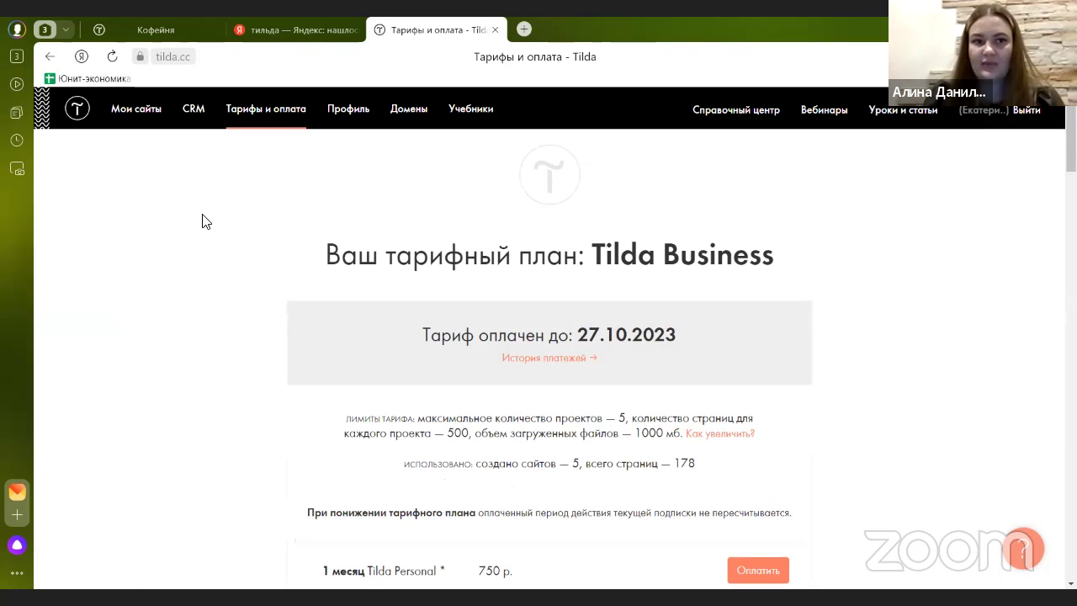
# - From Мои сайты, open the coffee-shop site and load its Blank page in the editor
pyautogui.click(145, 119)
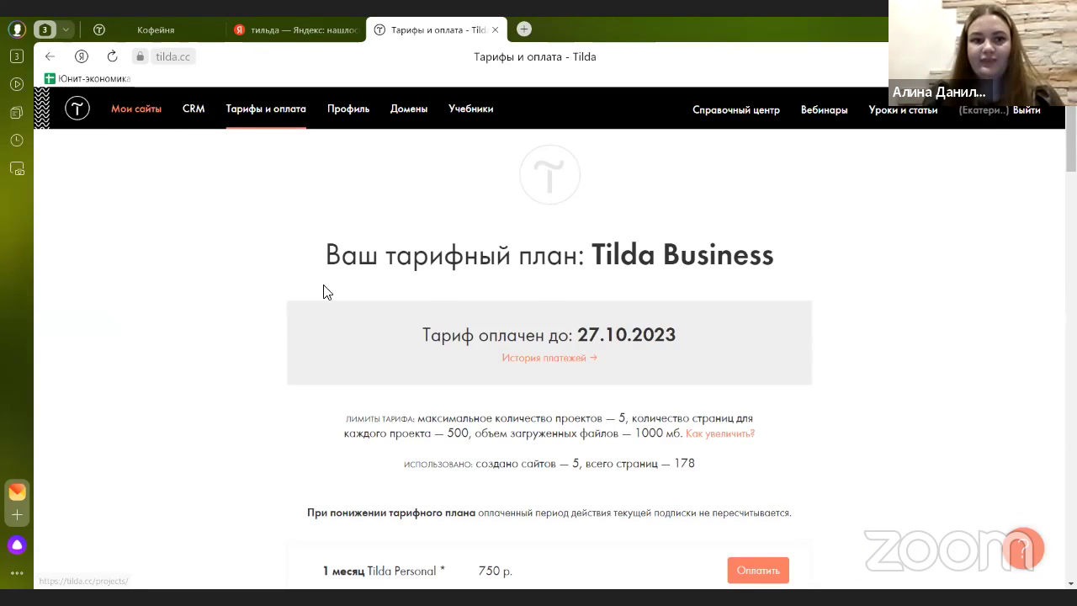
pyautogui.click(259, 400)
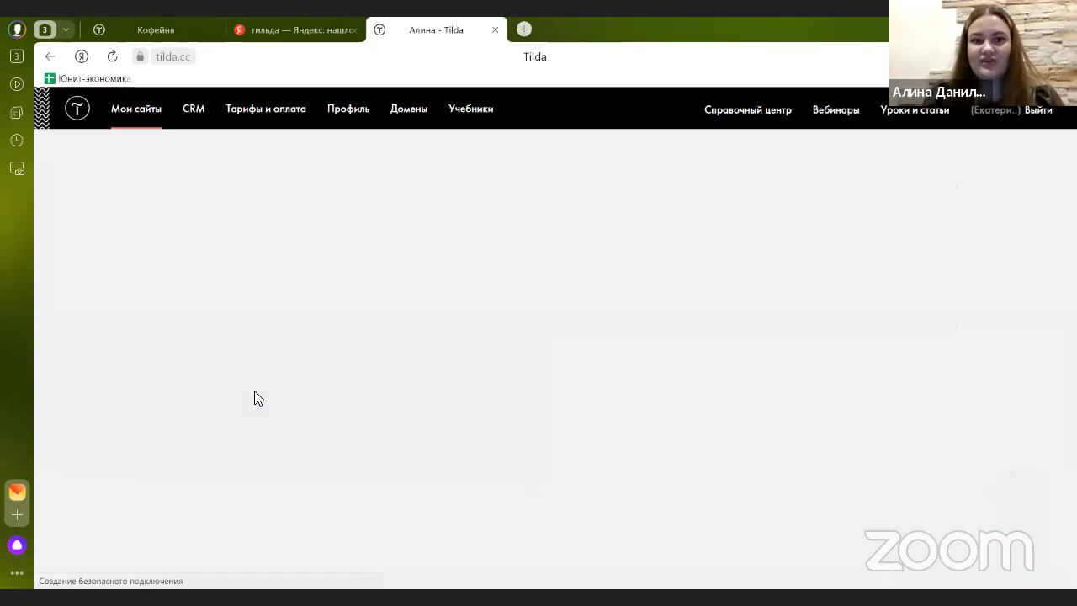
pyautogui.scroll(-1, 396, 313)
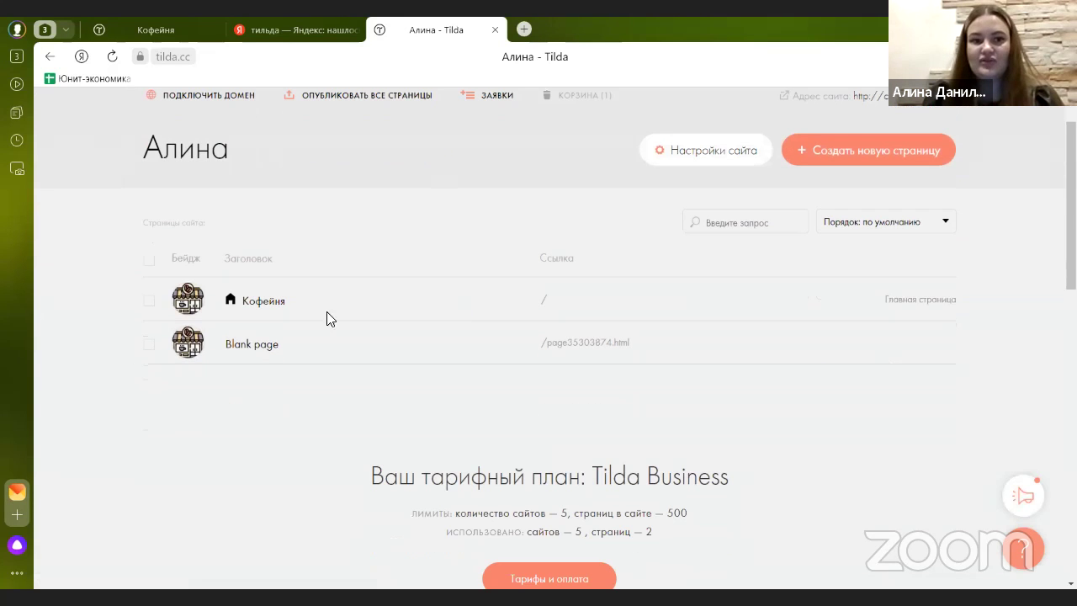
pyautogui.click(266, 352)
pyautogui.scroll(-2, 493, 288)
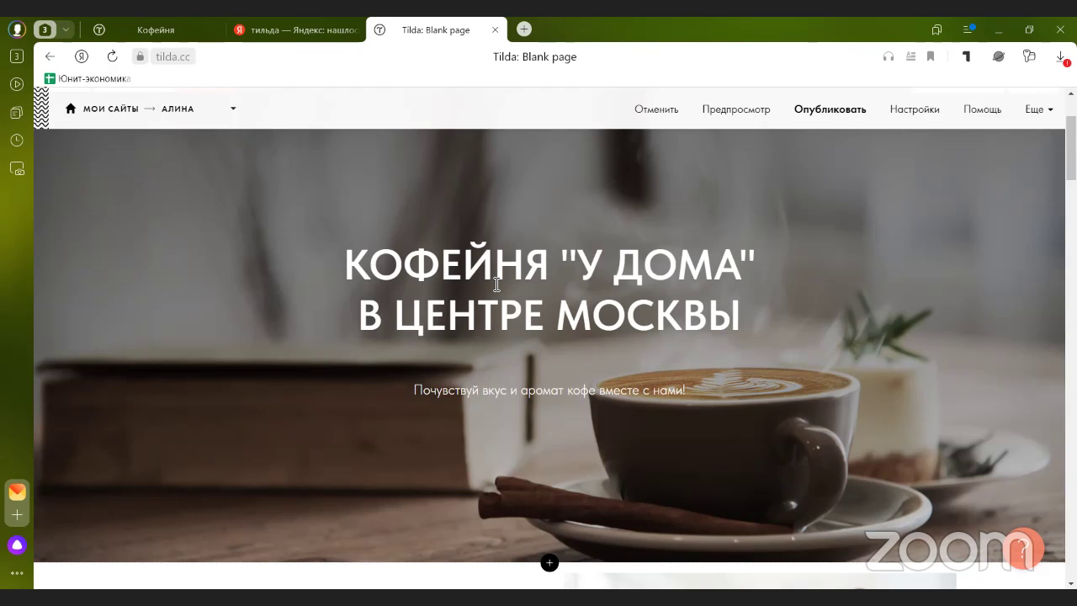
# - Go back to the project's page list showing Кофейня and Blank page
pyautogui.scroll(2, 459, 290)
pyautogui.scroll(-3, 474, 305)
pyautogui.scroll(3, 533, 514)
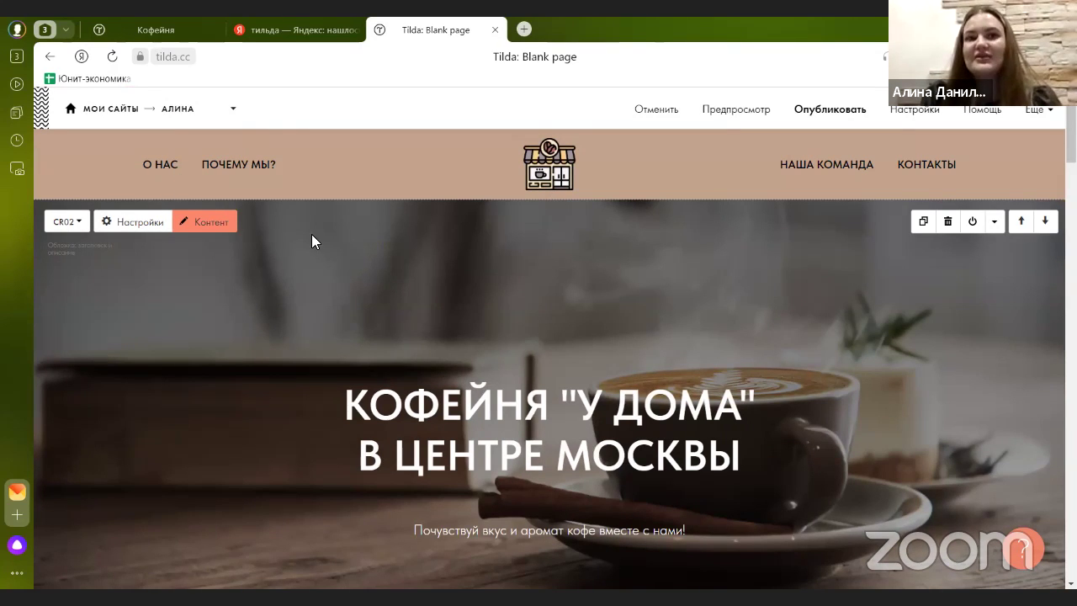
pyautogui.click(232, 113)
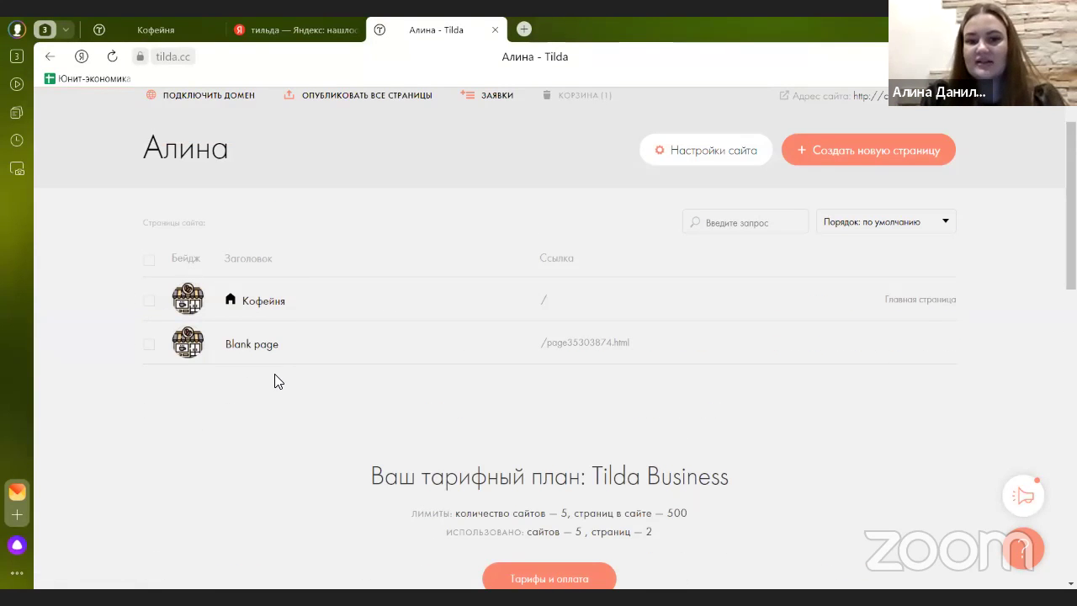
pyautogui.scroll(-1, 278, 387)
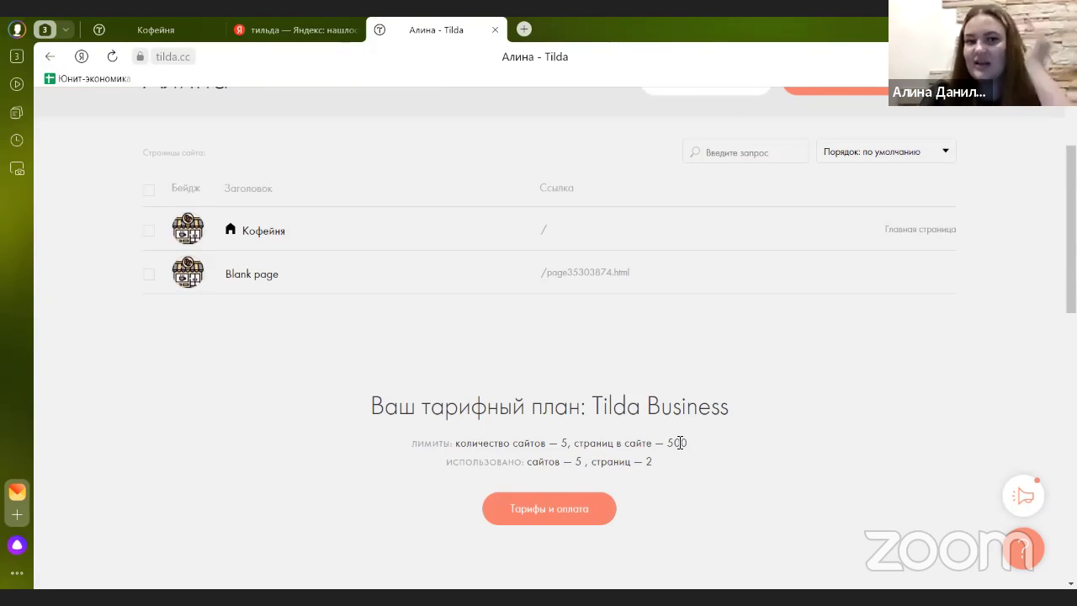
pyautogui.scroll(-2, 319, 328)
pyautogui.scroll(2, 286, 311)
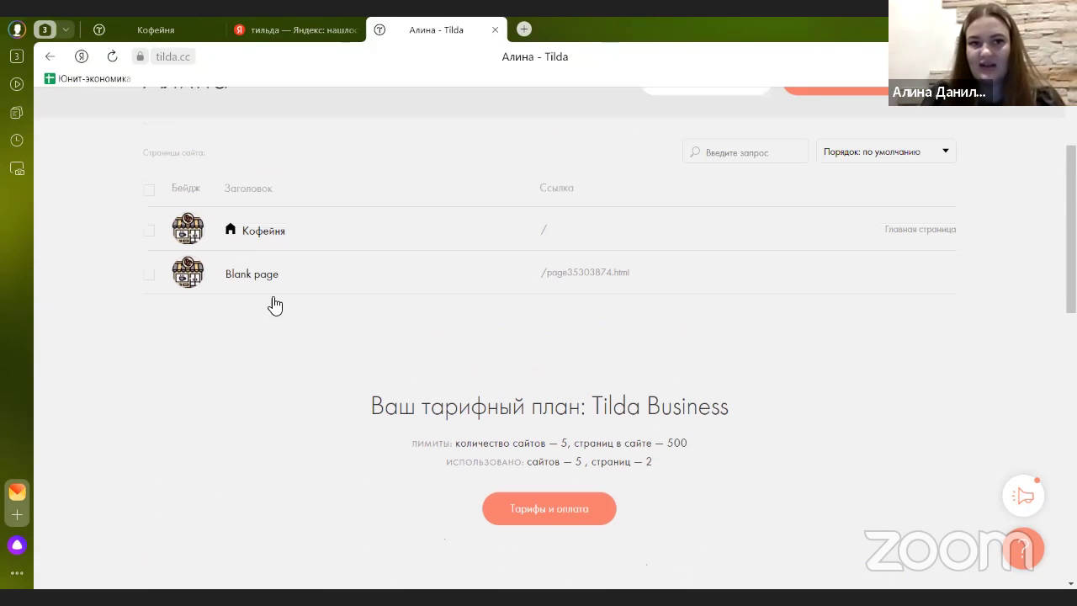
pyautogui.click(256, 235)
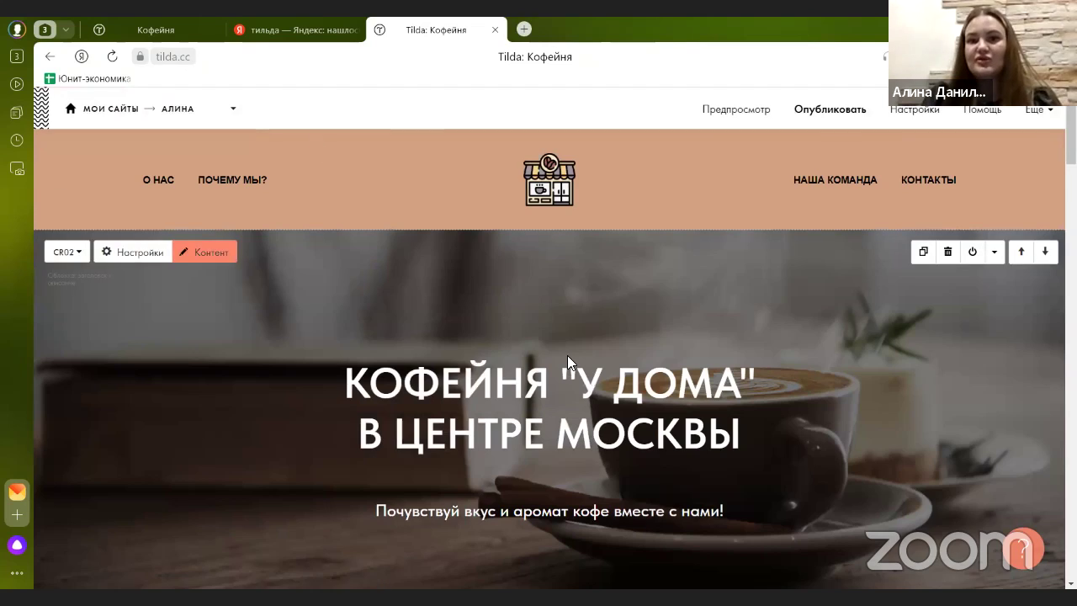
pyautogui.scroll(-10, 567, 355)
pyautogui.scroll(-3, 459, 296)
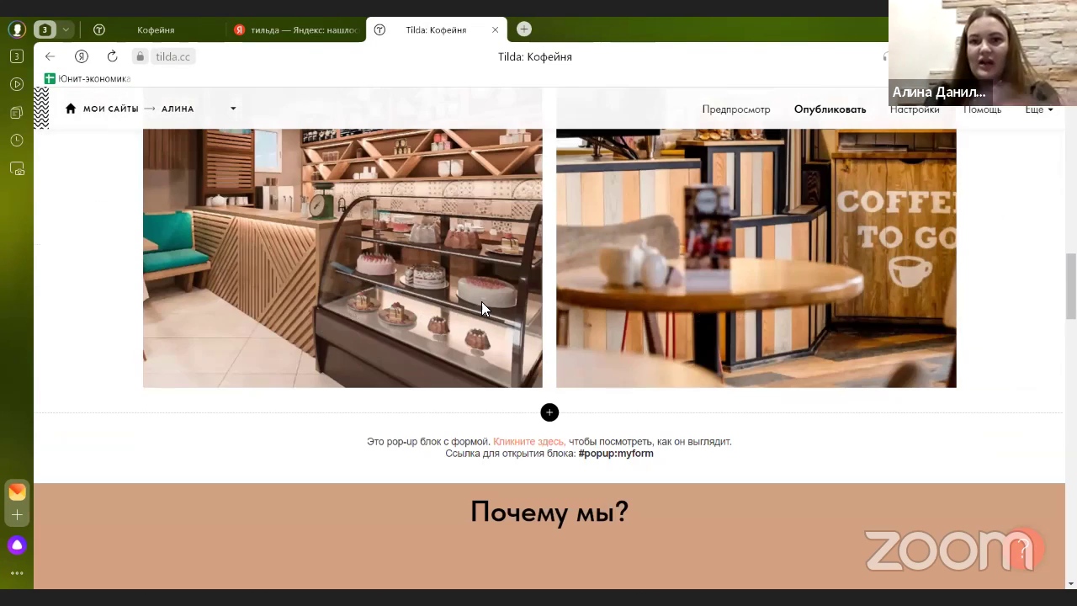
pyautogui.scroll(15, 774, 320)
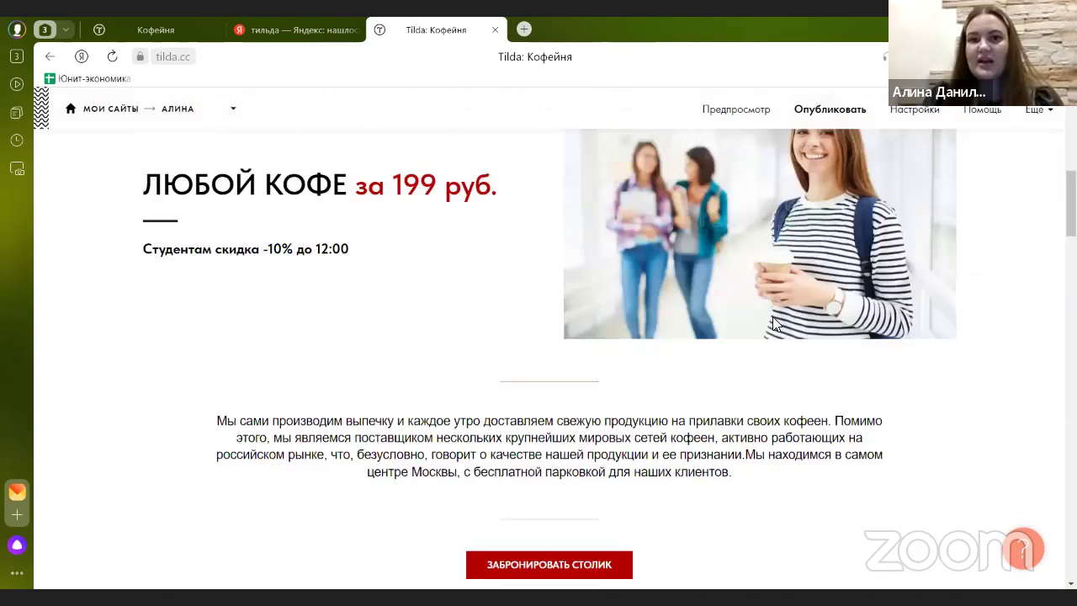
pyautogui.moveTo(331, 206)
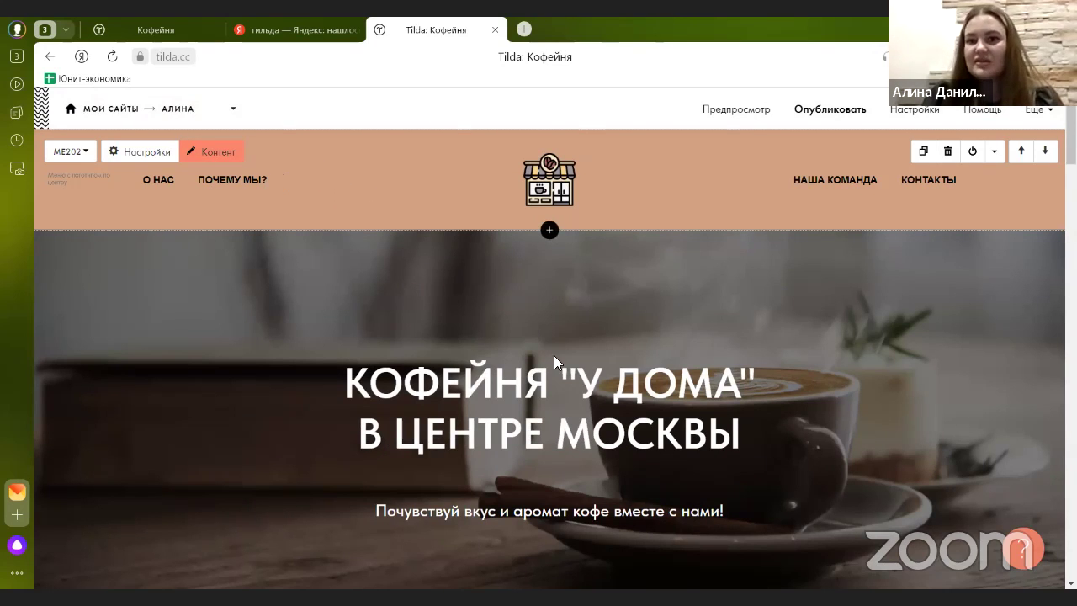
pyautogui.moveTo(543, 347)
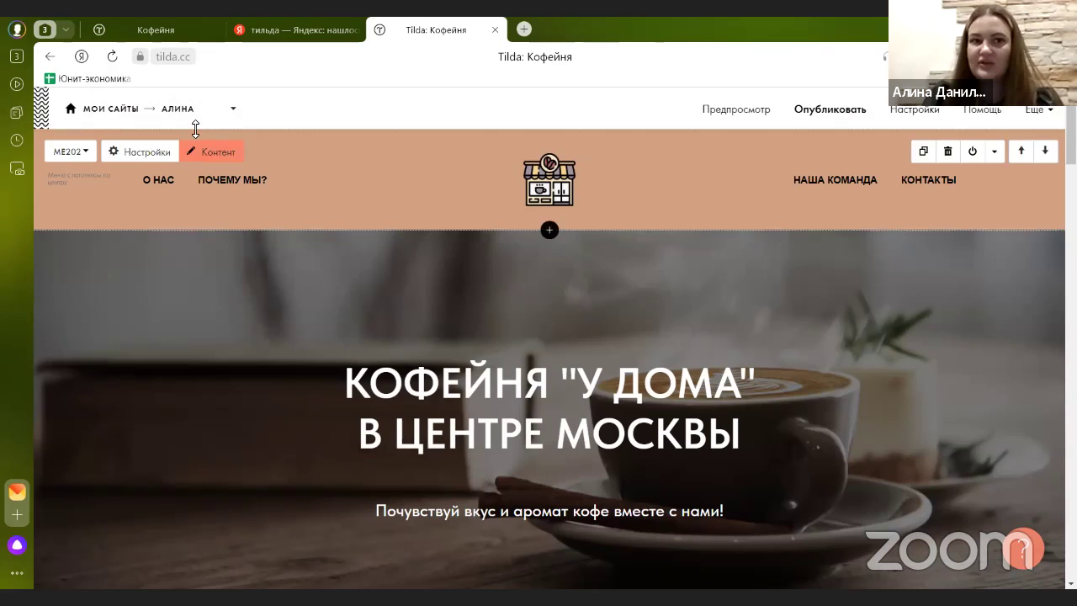
pyautogui.hotkey('alt', 'Left')
pyautogui.scroll(-2, 286, 269)
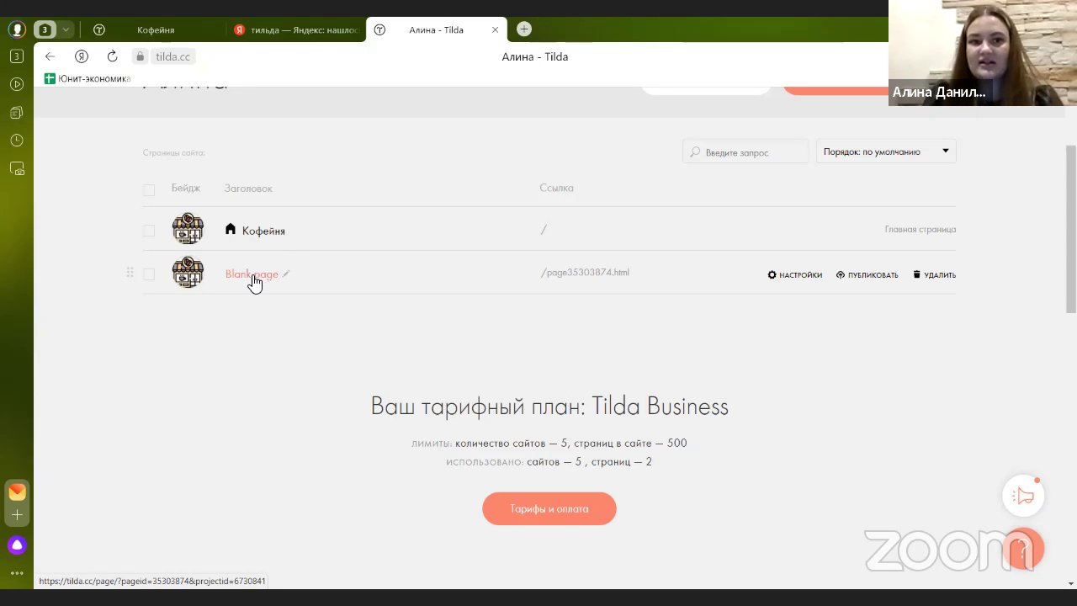
# - On the Blank page, browse the Магазин blocks and add the ST310N product-cards block
pyautogui.click(258, 280)
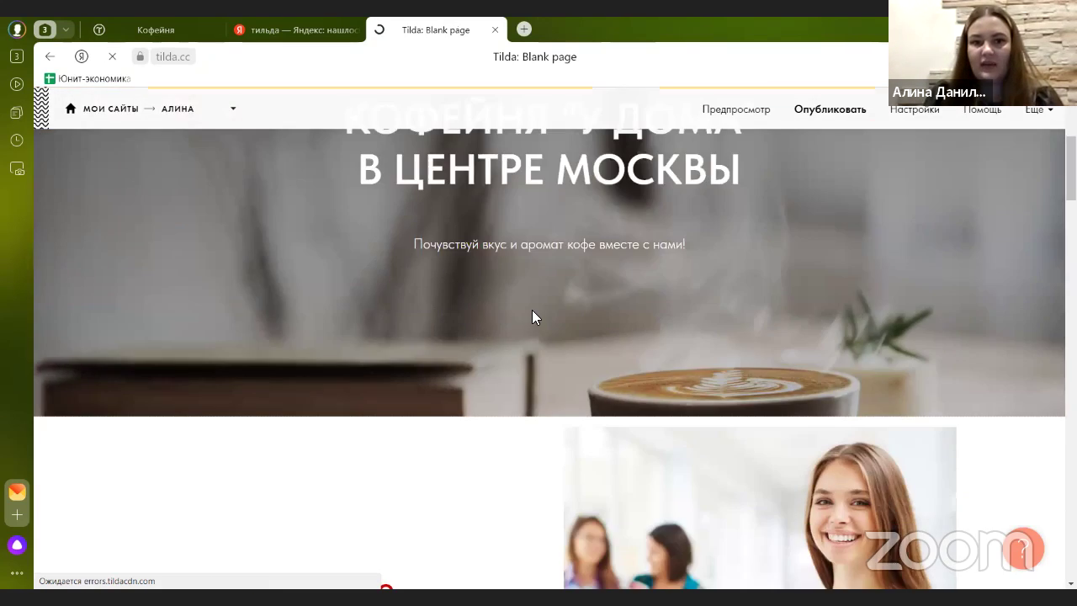
pyautogui.scroll(-5, 522, 309)
pyautogui.click(549, 212)
pyautogui.scroll(-3, 112, 329)
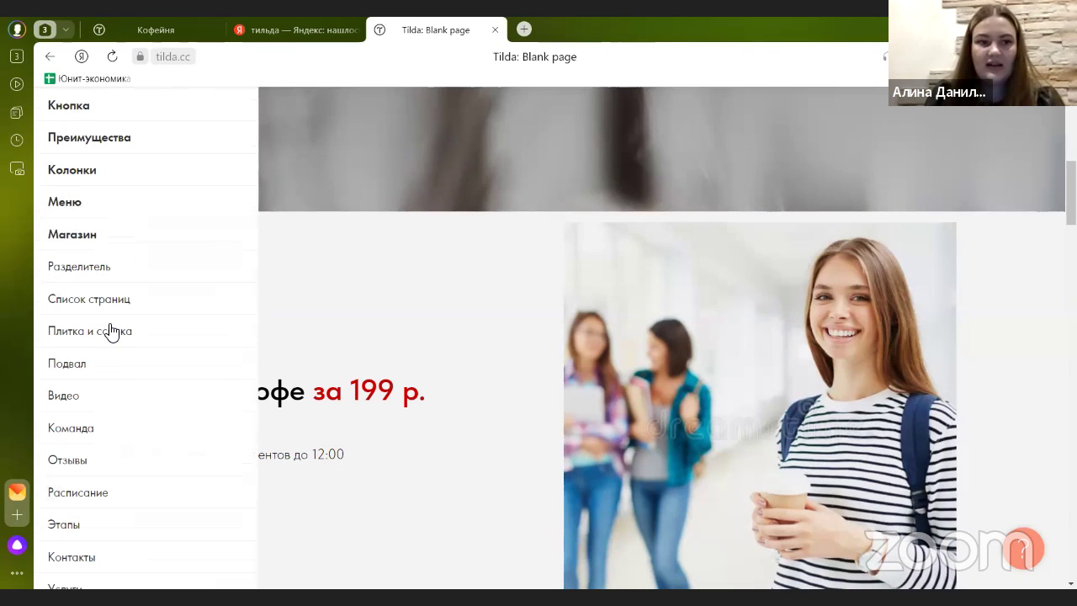
pyautogui.moveTo(108, 250)
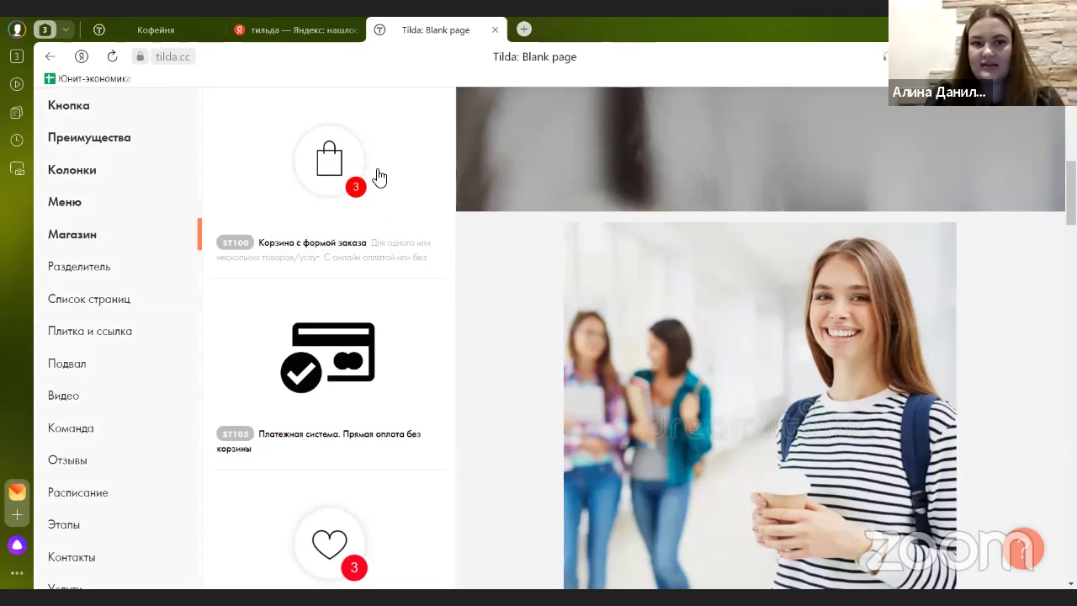
pyautogui.scroll(-1, 378, 178)
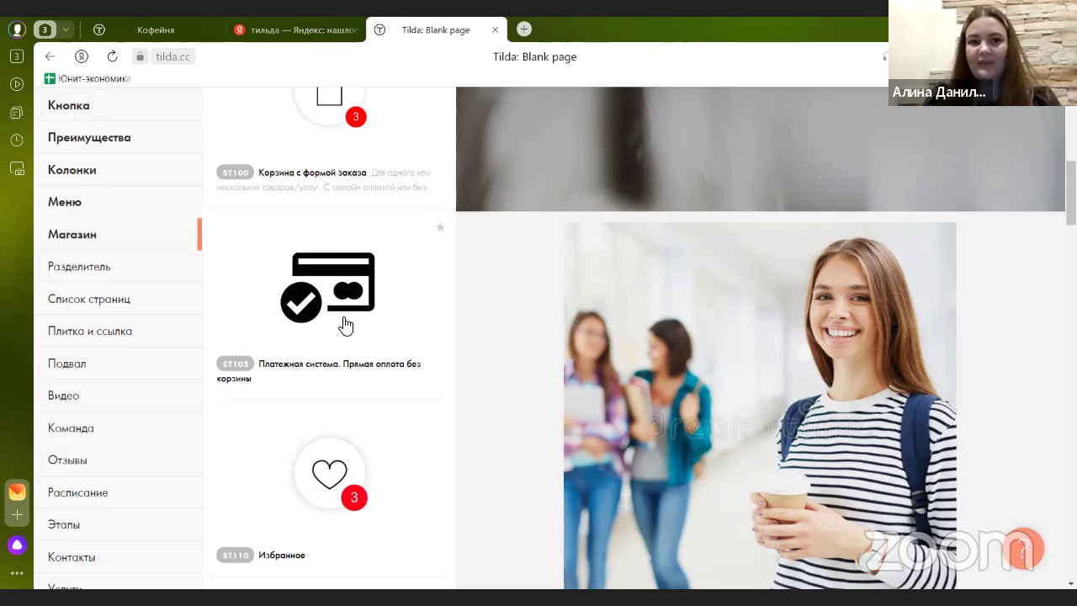
pyautogui.scroll(-1, 286, 318)
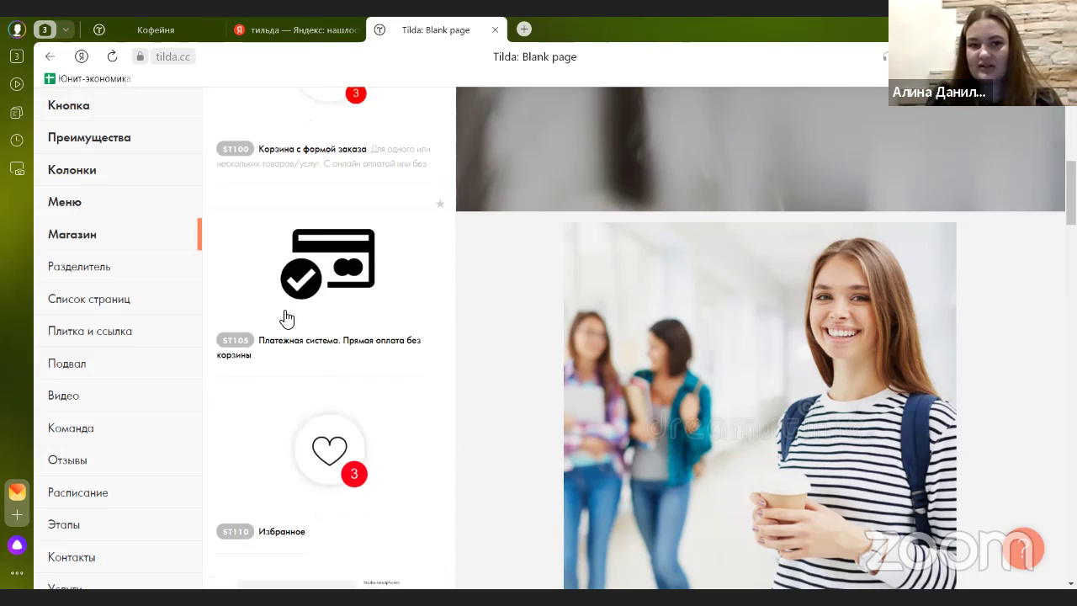
pyautogui.scroll(-2, 286, 318)
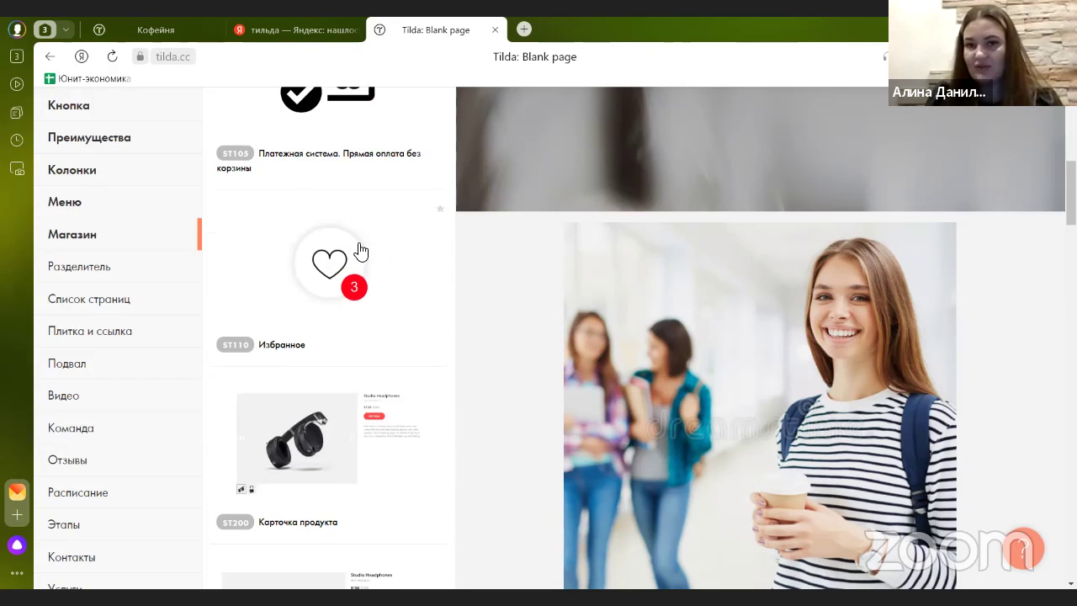
pyautogui.scroll(-5, 362, 252)
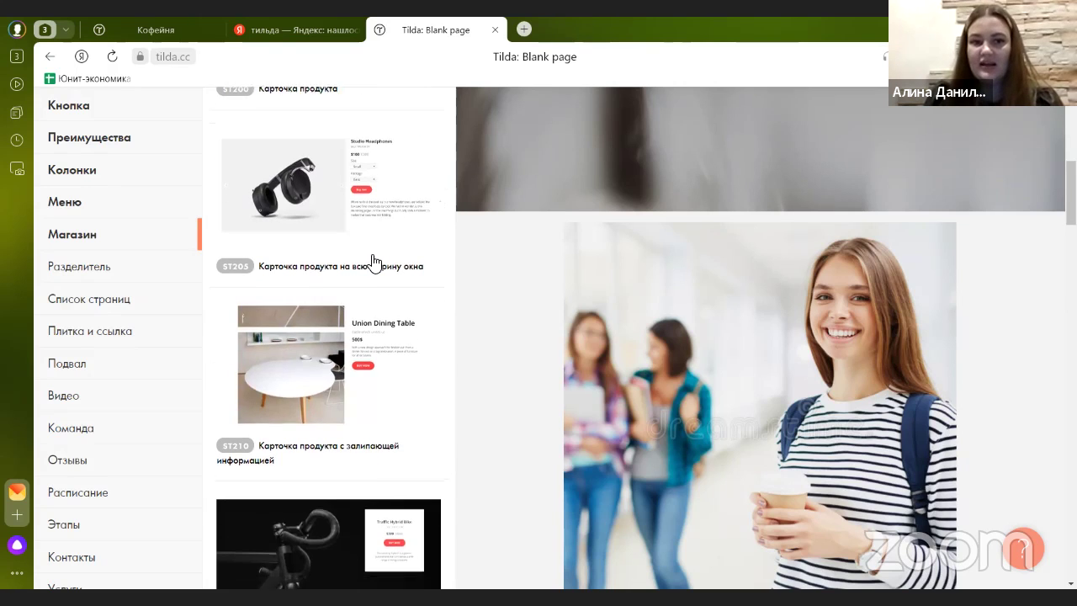
pyautogui.scroll(-5, 367, 265)
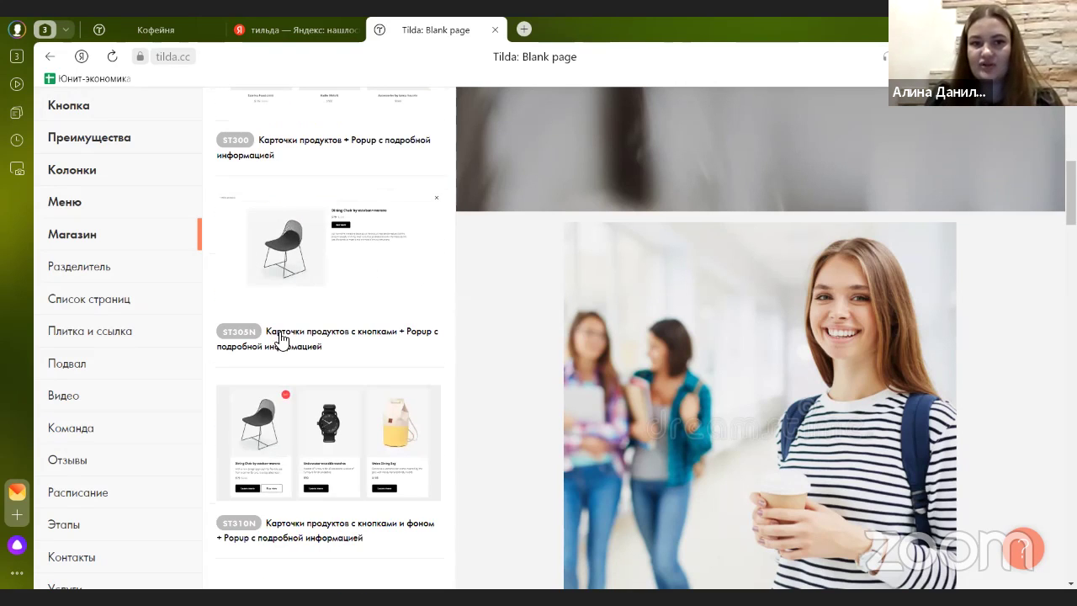
pyautogui.scroll(1, 294, 353)
pyautogui.click(320, 339)
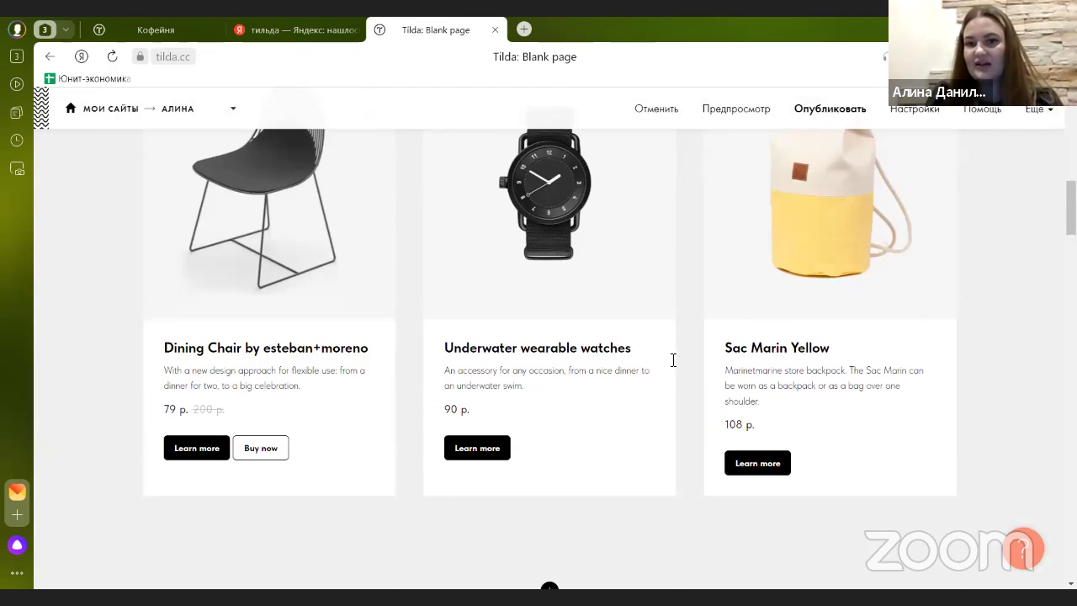
# - Review the ST310N cards' content and catalog source, then delete the block from the page
pyautogui.scroll(3, 249, 206)
pyautogui.click(199, 180)
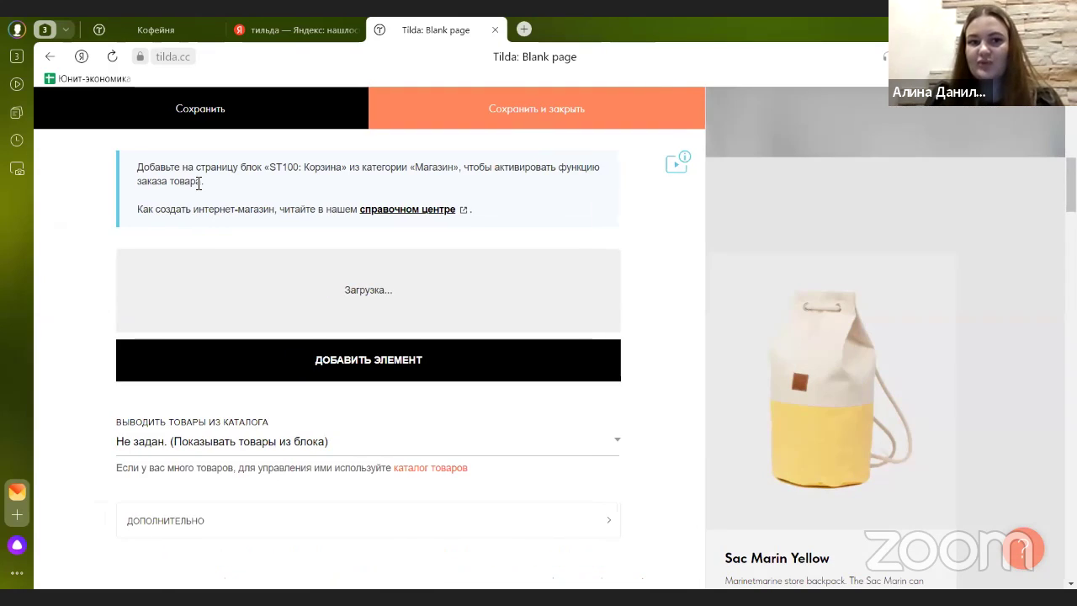
pyautogui.scroll(-15, 235, 264)
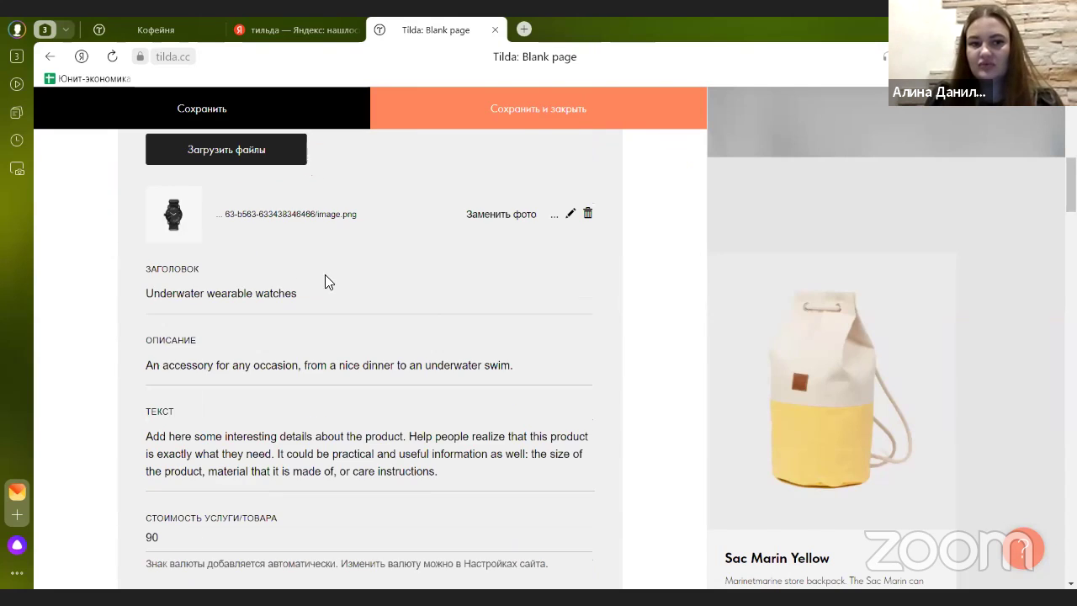
pyautogui.scroll(-15, 352, 305)
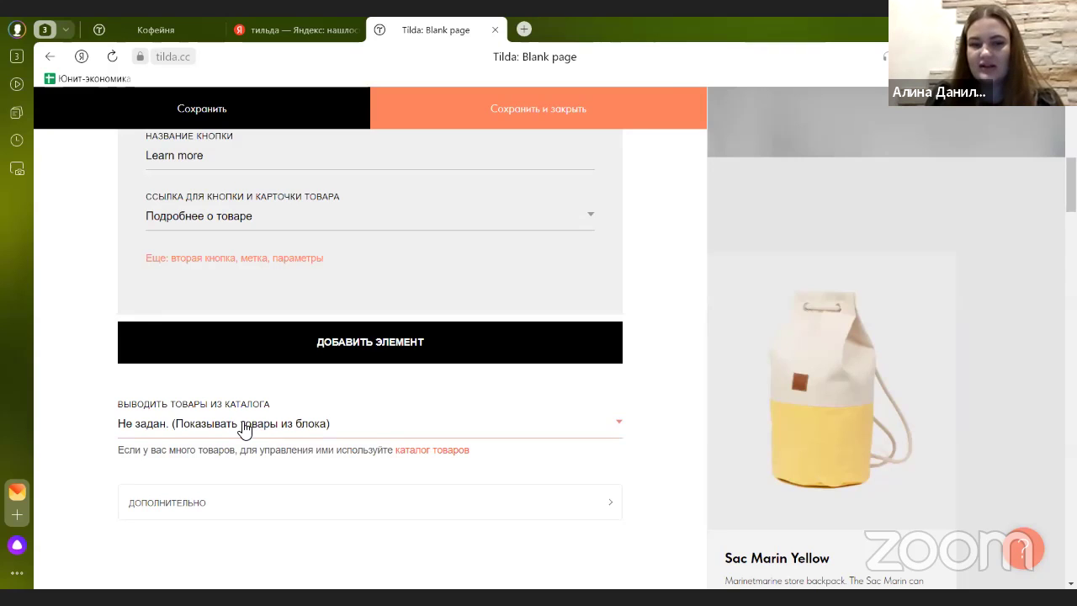
pyautogui.click(244, 425)
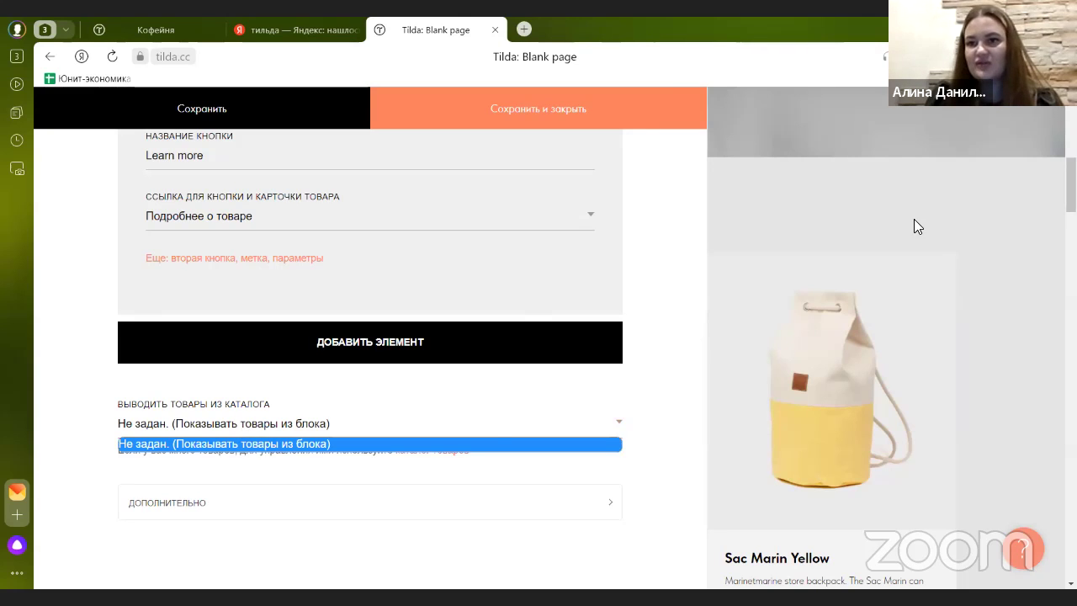
pyautogui.click(912, 222)
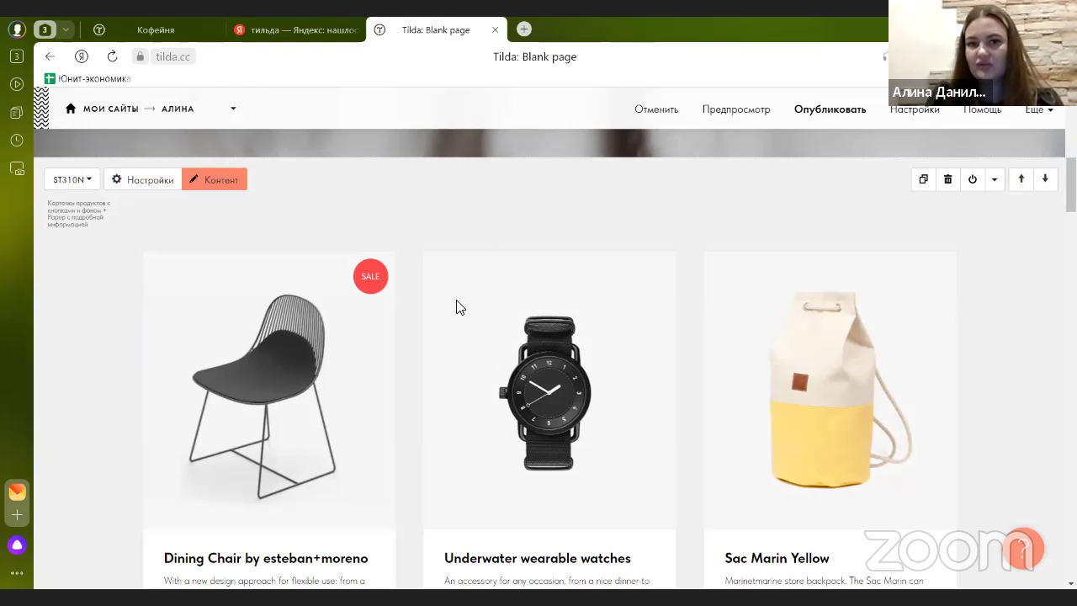
pyautogui.click(947, 186)
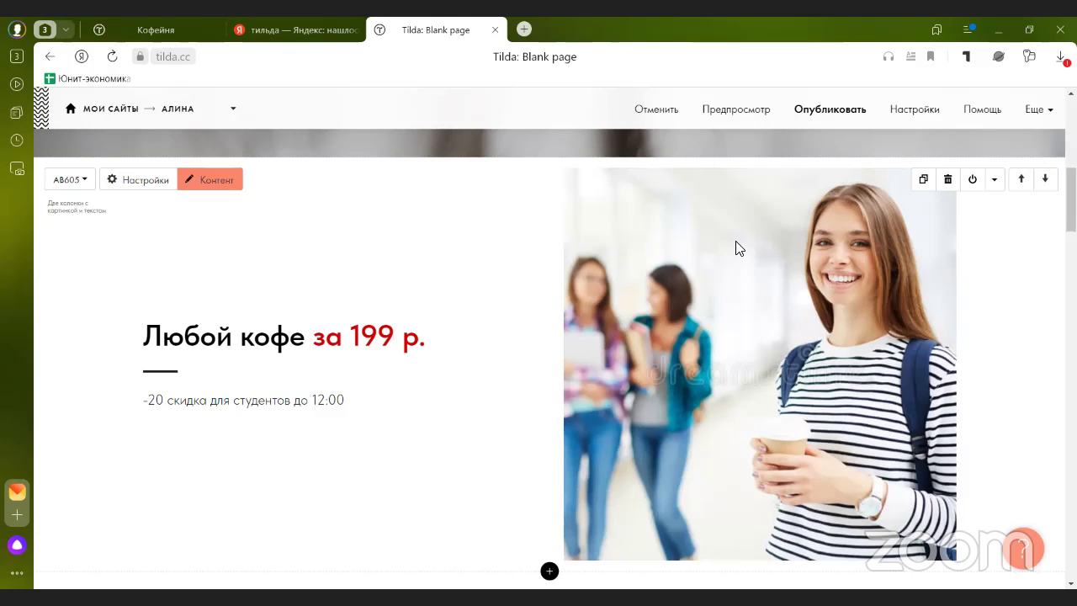
pyautogui.scroll(6, 192, 365)
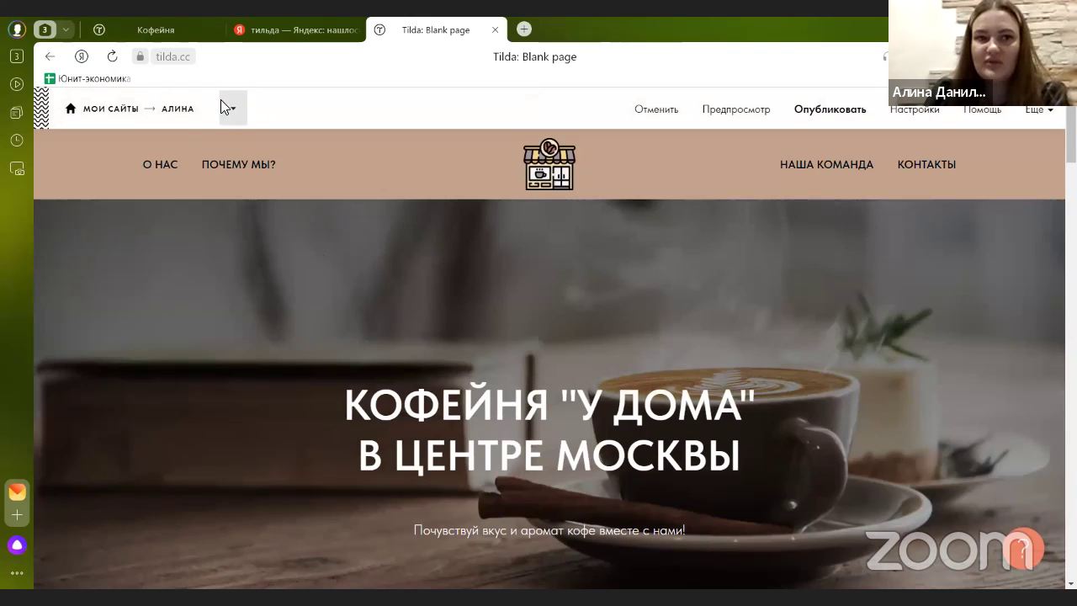
# - Return to the site's page list and open the site settings
pyautogui.click(179, 113)
pyautogui.scroll(-1, 311, 328)
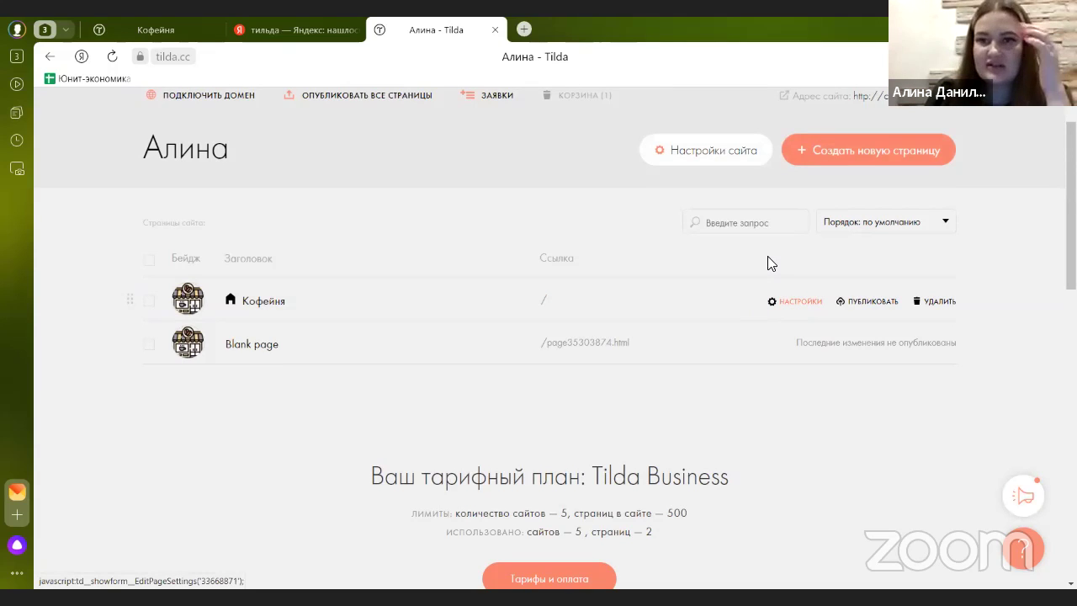
pyautogui.click(708, 158)
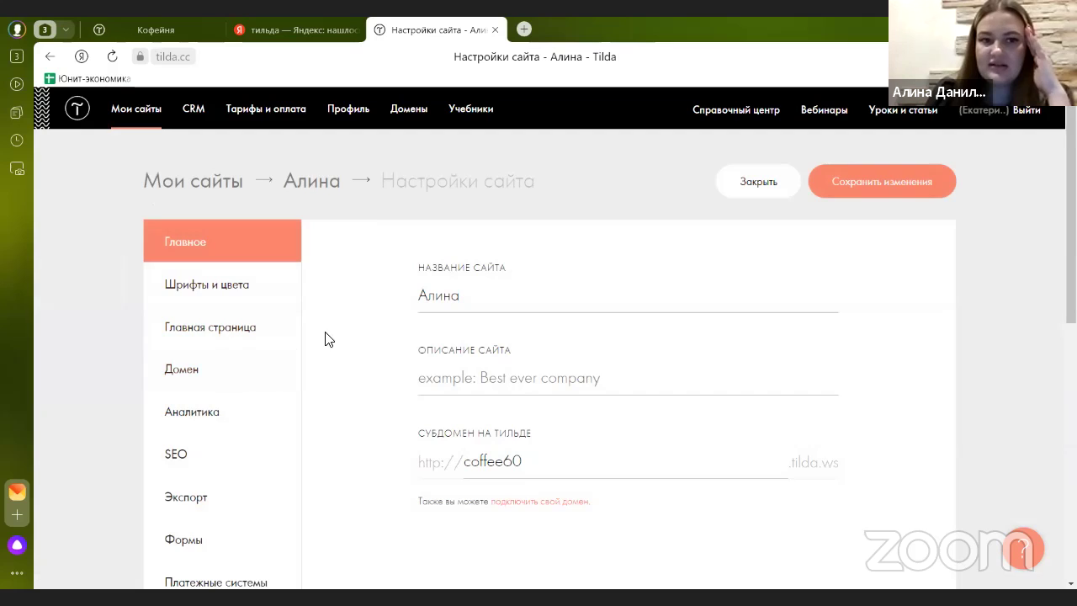
pyautogui.scroll(-2, 247, 269)
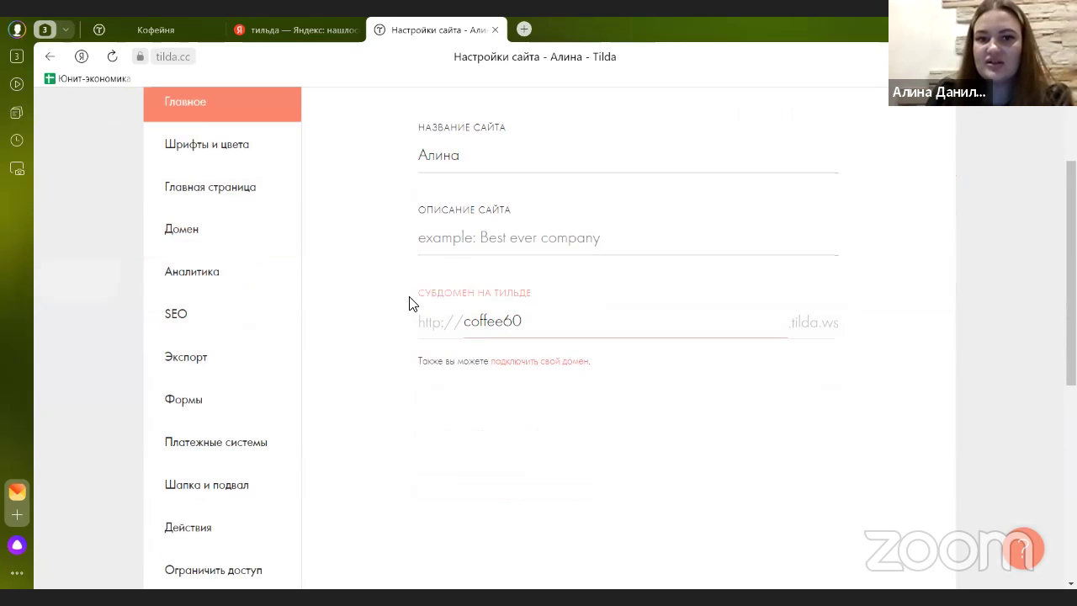
# - Replace the coffee60 subdomain with coffeetime60, save, and return to the page list
pyautogui.moveTo(411, 300); pyautogui.dragTo(565, 300)
pyautogui.click(560, 325)
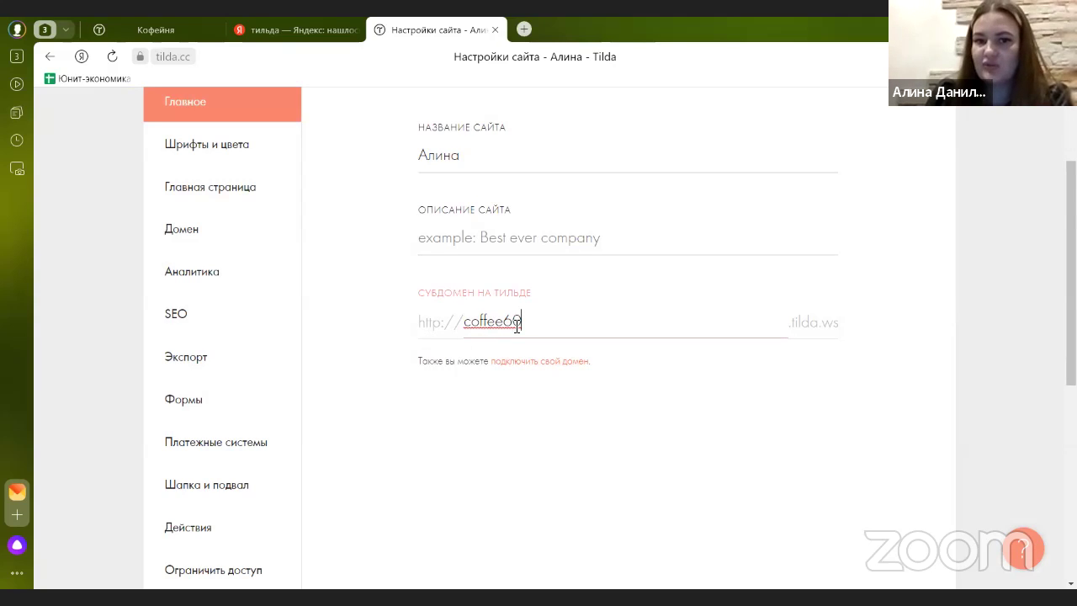
pyautogui.moveTo(621, 330); pyautogui.dragTo(399, 335)
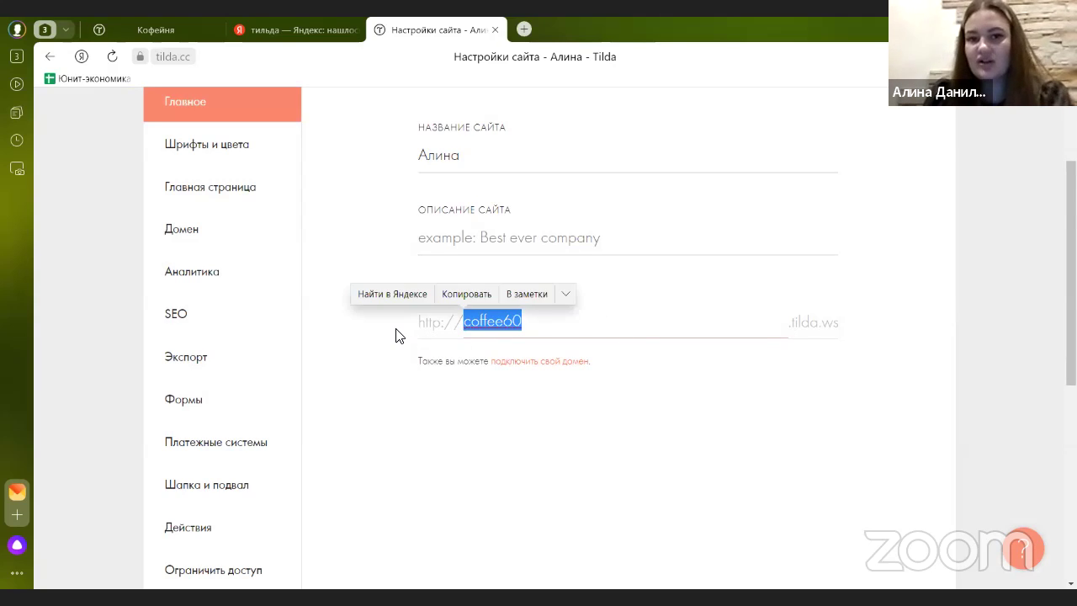
pyautogui.press('BackSpace')
pyautogui.write('ф')
pyautogui.press('BackSpace')
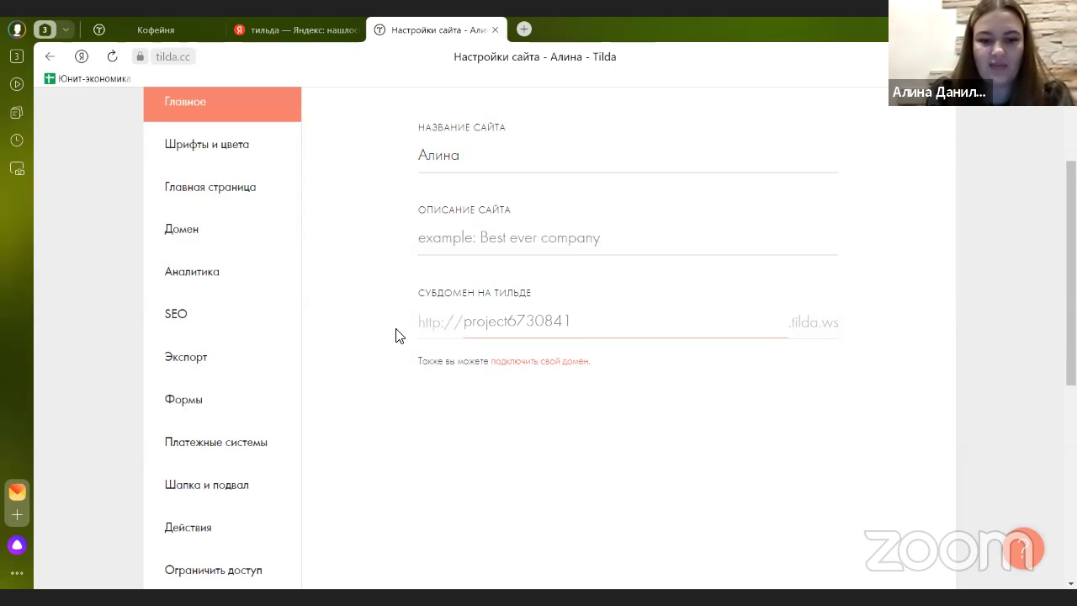
pyautogui.write('co')
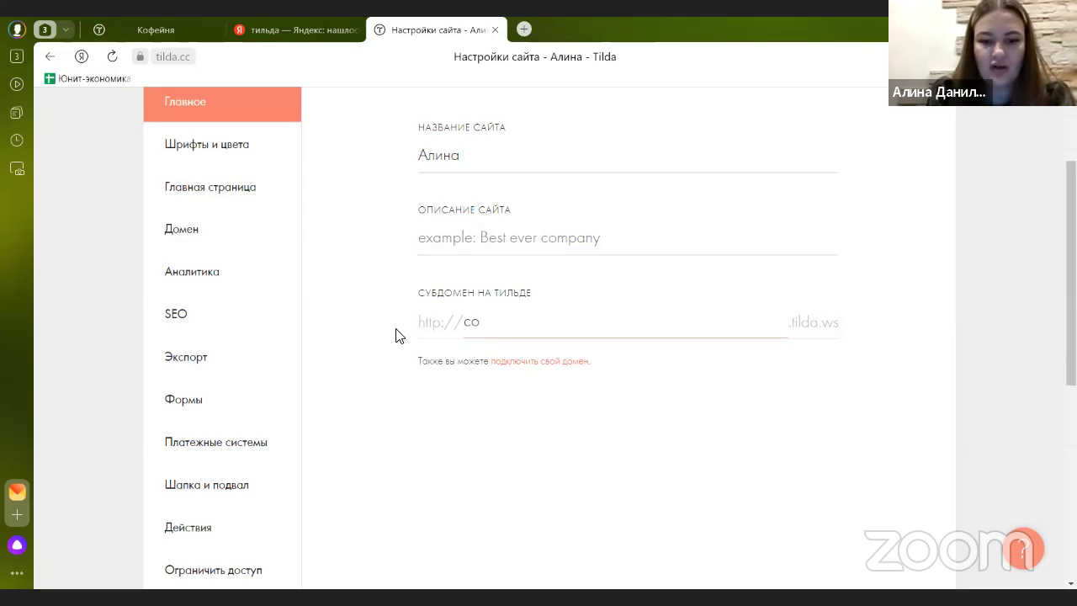
pyautogui.write('ffee')
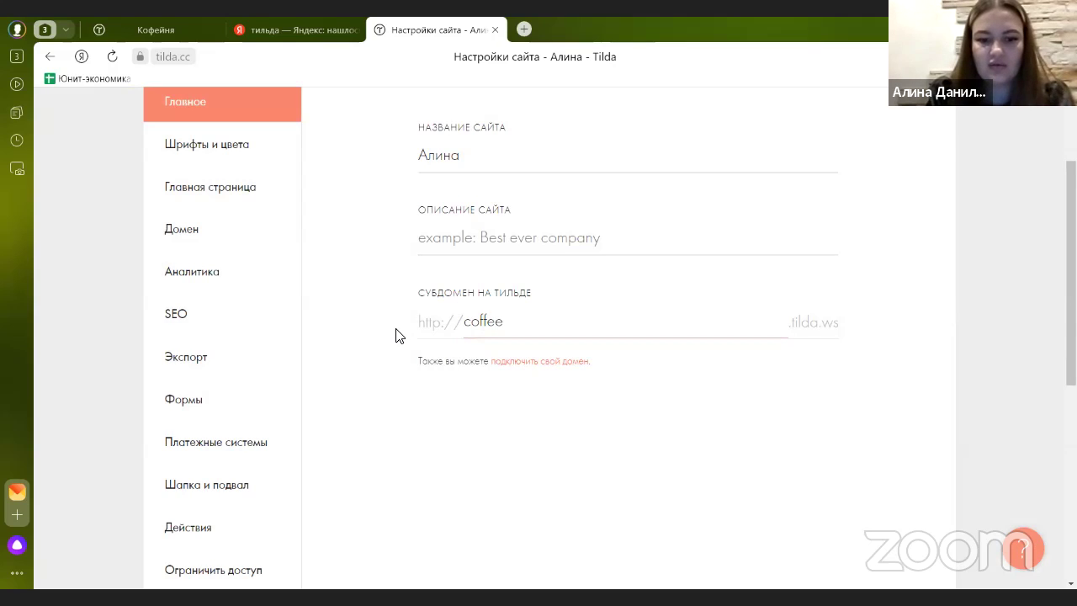
pyautogui.write('time60')
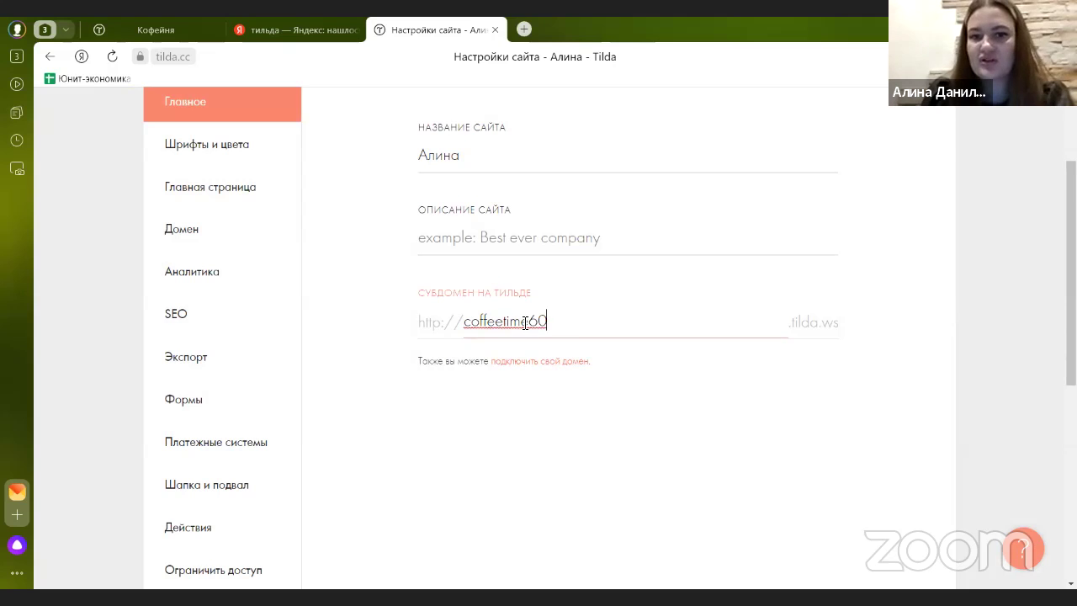
pyautogui.scroll(2, 854, 213)
pyautogui.click(853, 180)
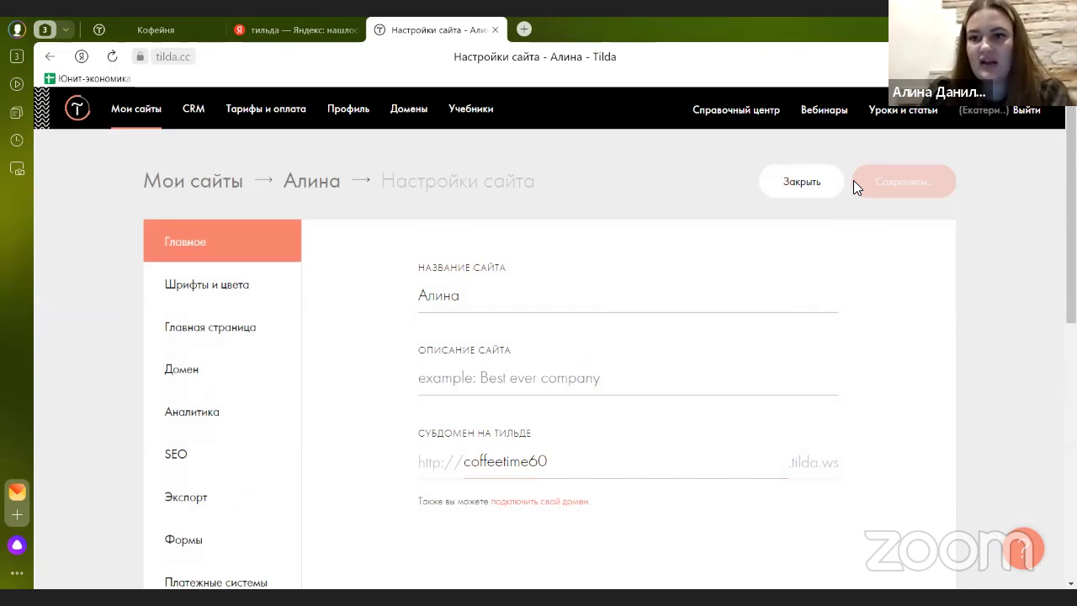
pyautogui.click(308, 183)
pyautogui.scroll(-1, 273, 311)
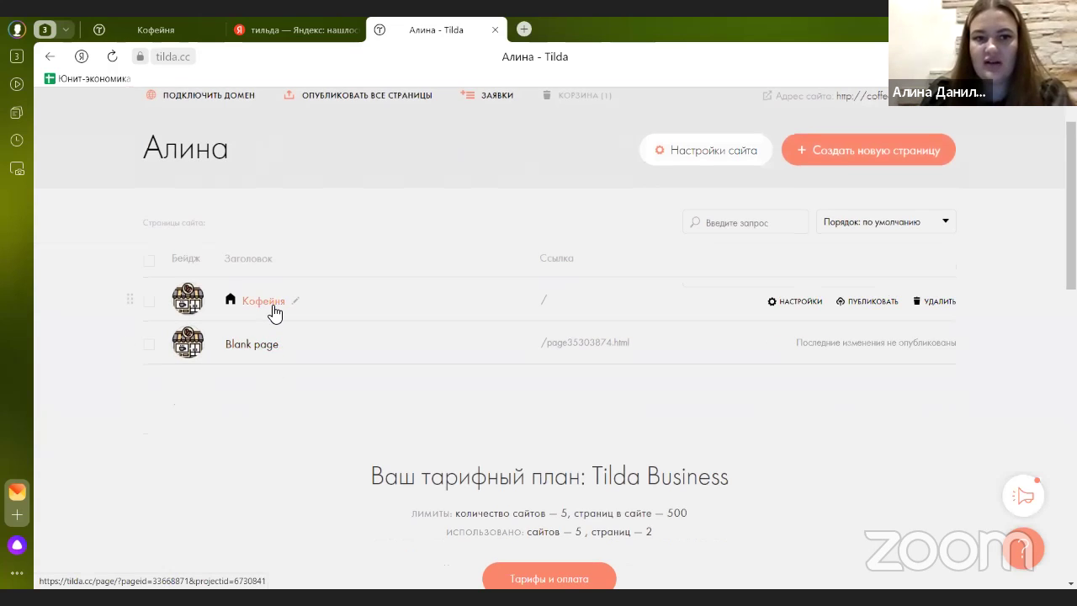
# - Republish the Кофейня page at coffeetime60.tilda.ws and return to the АЛИНА site's page list
pyautogui.click(275, 313)
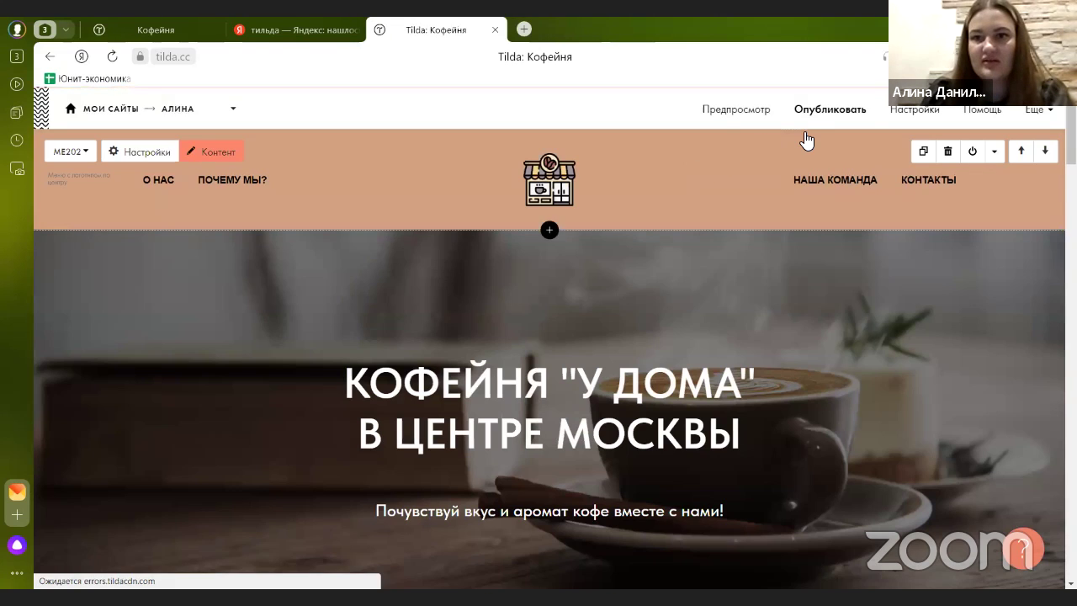
pyautogui.click(814, 118)
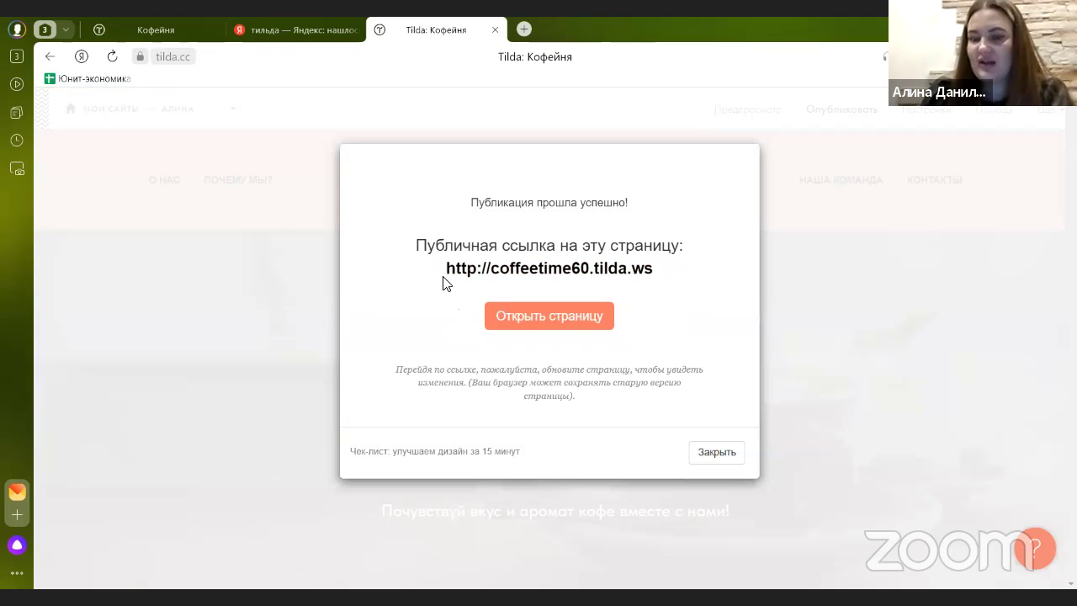
pyautogui.moveTo(446, 270); pyautogui.dragTo(680, 277)
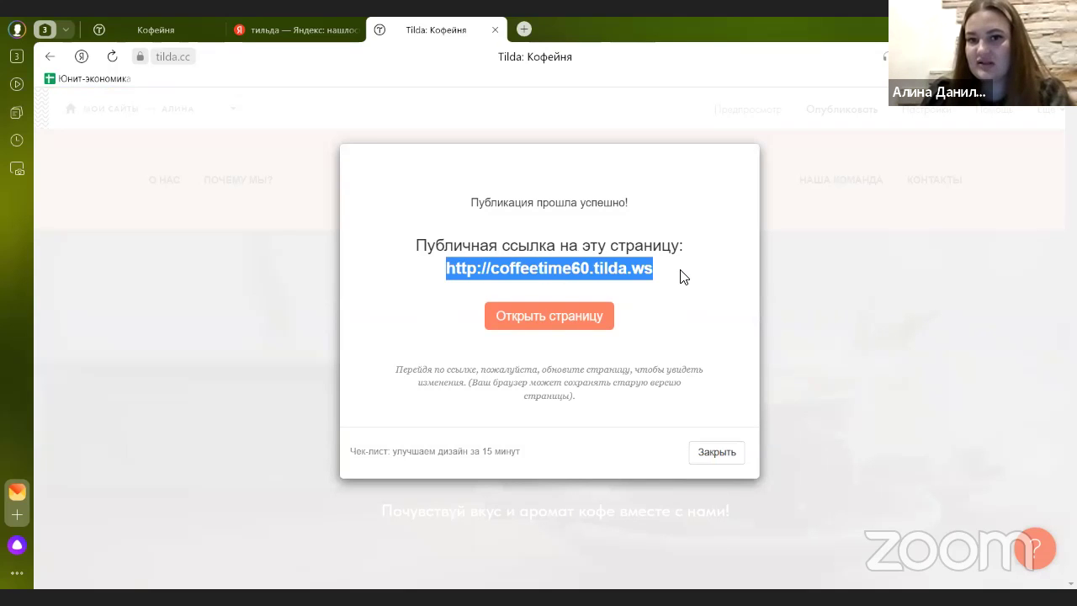
pyautogui.click(673, 322)
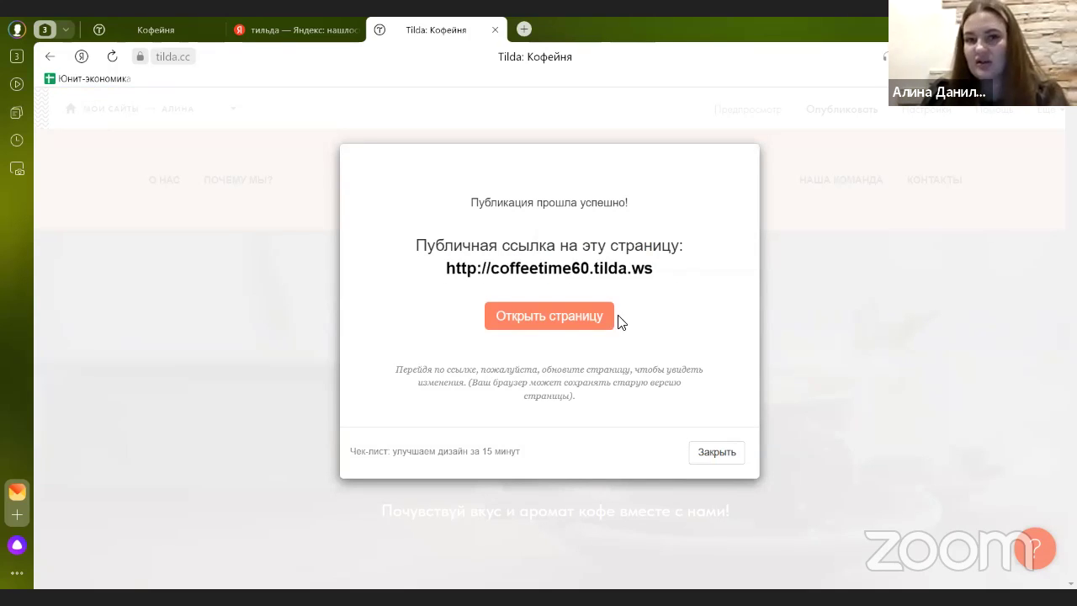
pyautogui.click(274, 313)
pyautogui.click(191, 115)
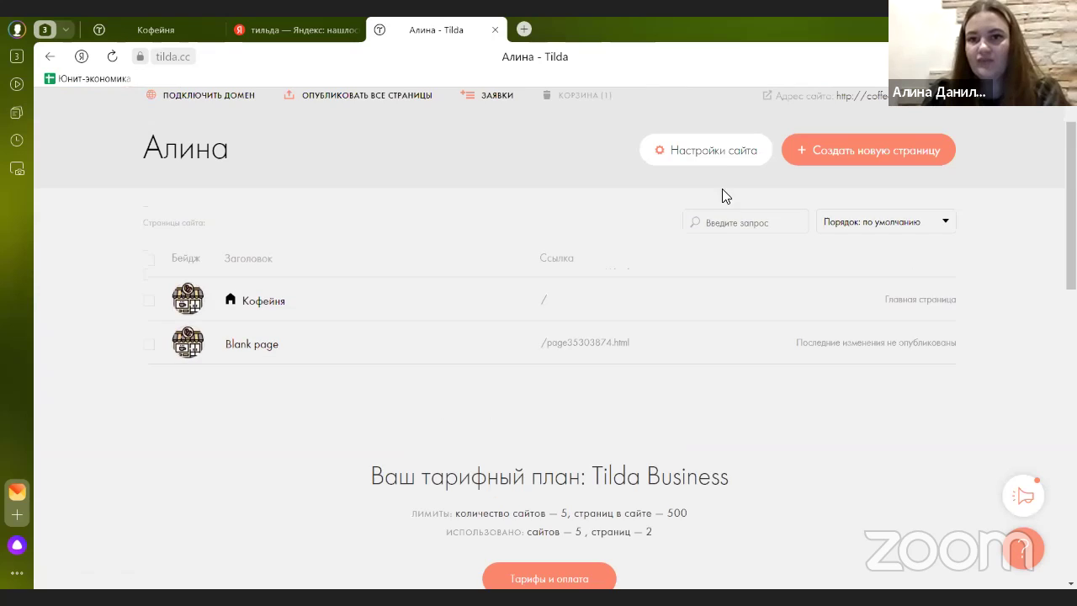
pyautogui.click(717, 169)
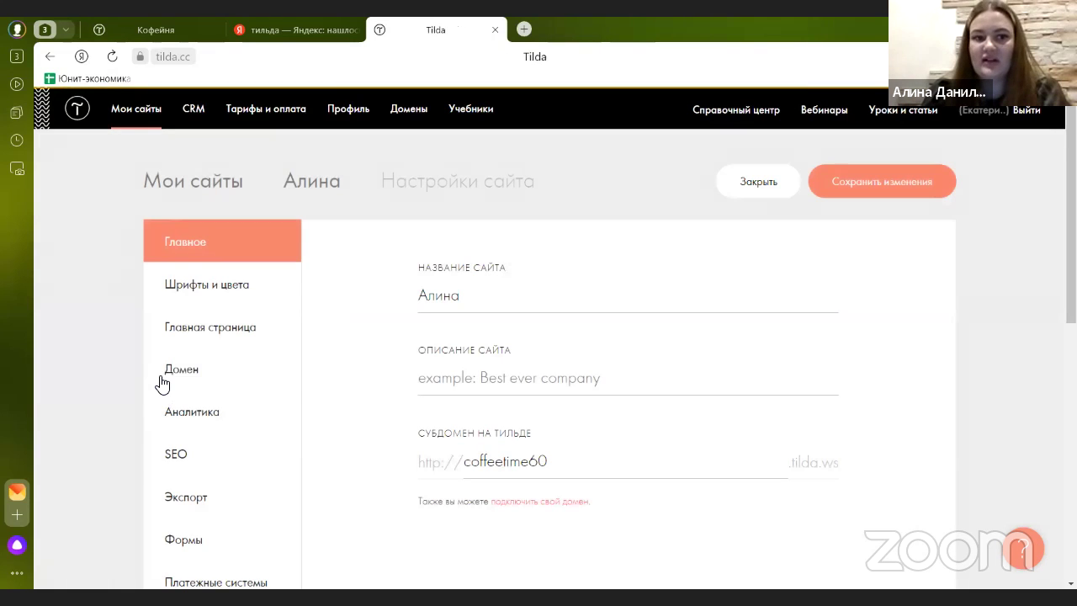
pyautogui.click(164, 380)
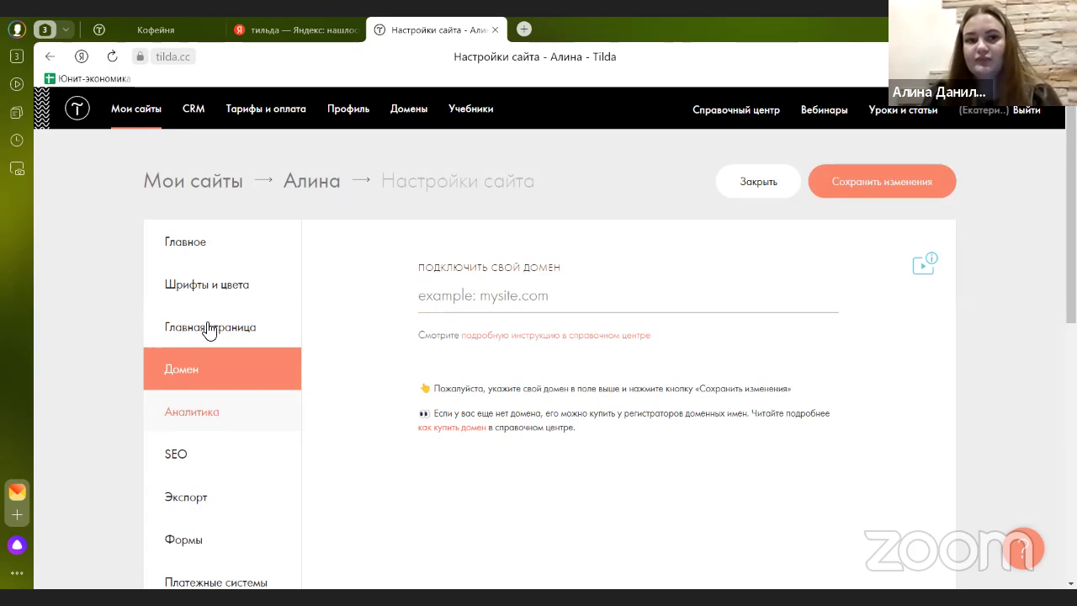
pyautogui.click(311, 183)
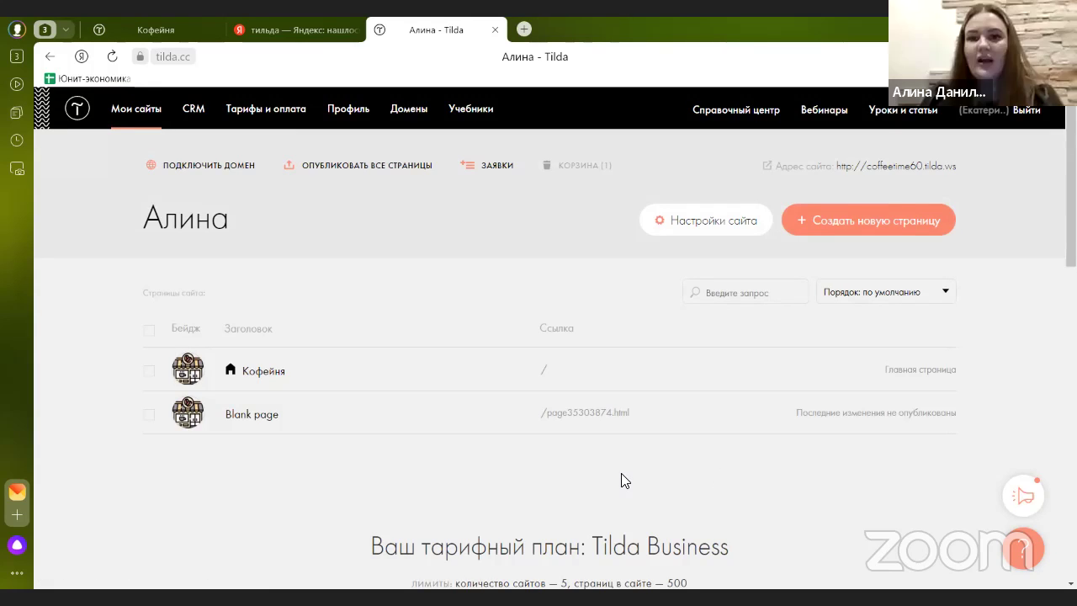
# - Go to the Формы section of the site settings to see the form data services
pyautogui.click(710, 225)
pyautogui.scroll(-3, 272, 337)
pyautogui.click(230, 346)
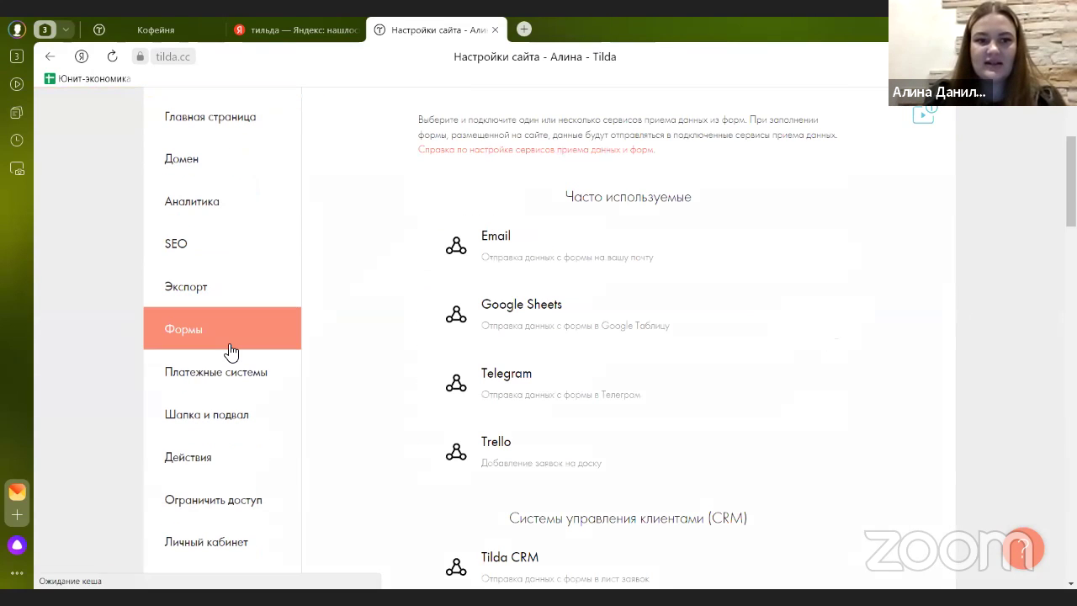
pyautogui.scroll(1, 396, 318)
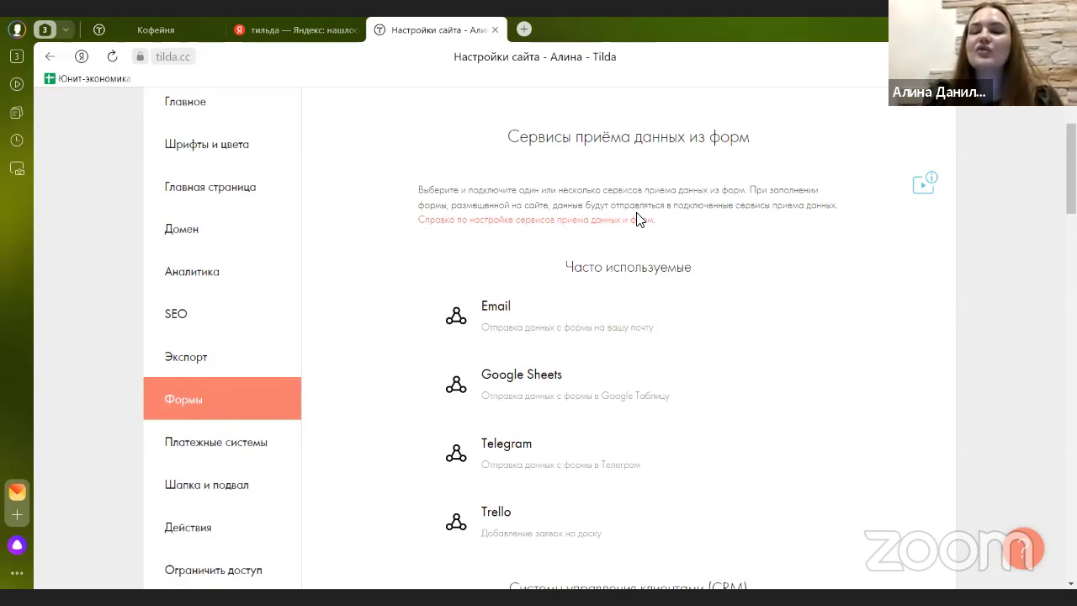
pyautogui.scroll(-1, 637, 218)
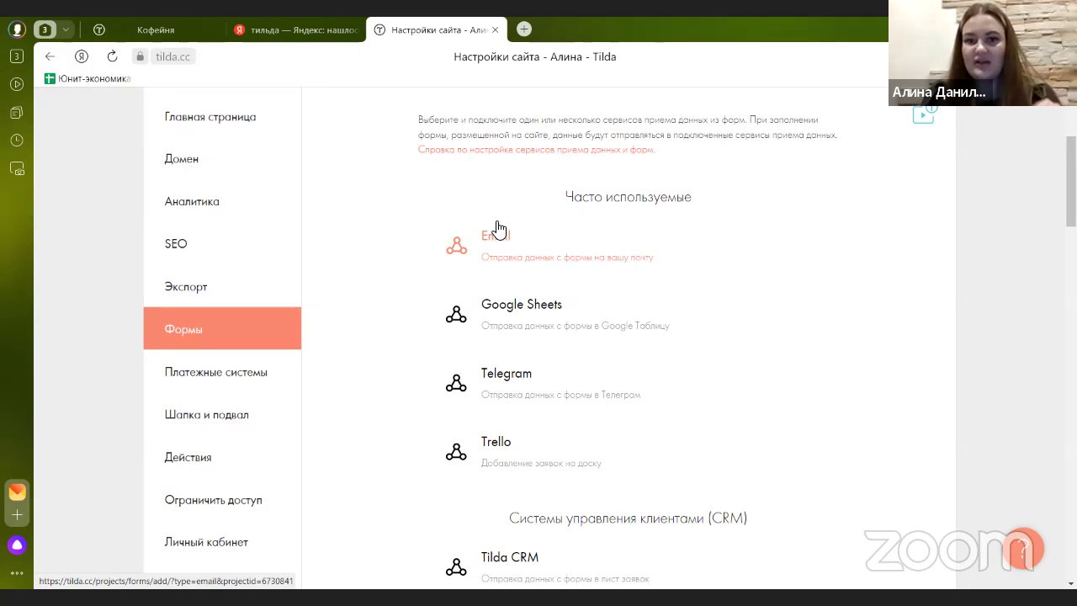
# - Preview the Email receiving service setup, then go back to the form services list
pyautogui.click(506, 240)
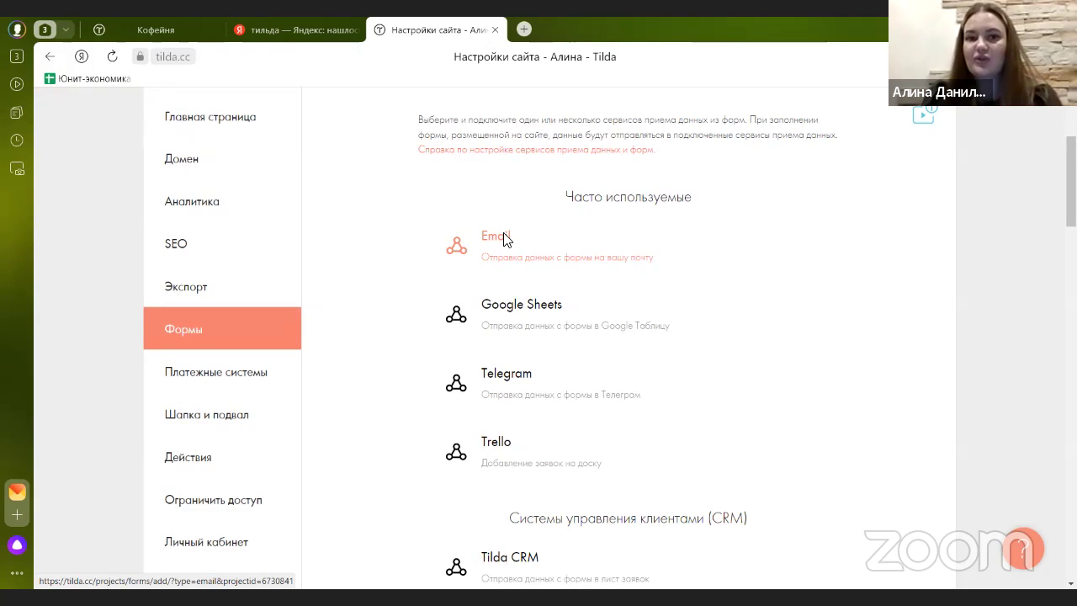
pyautogui.scroll(-2, 332, 300)
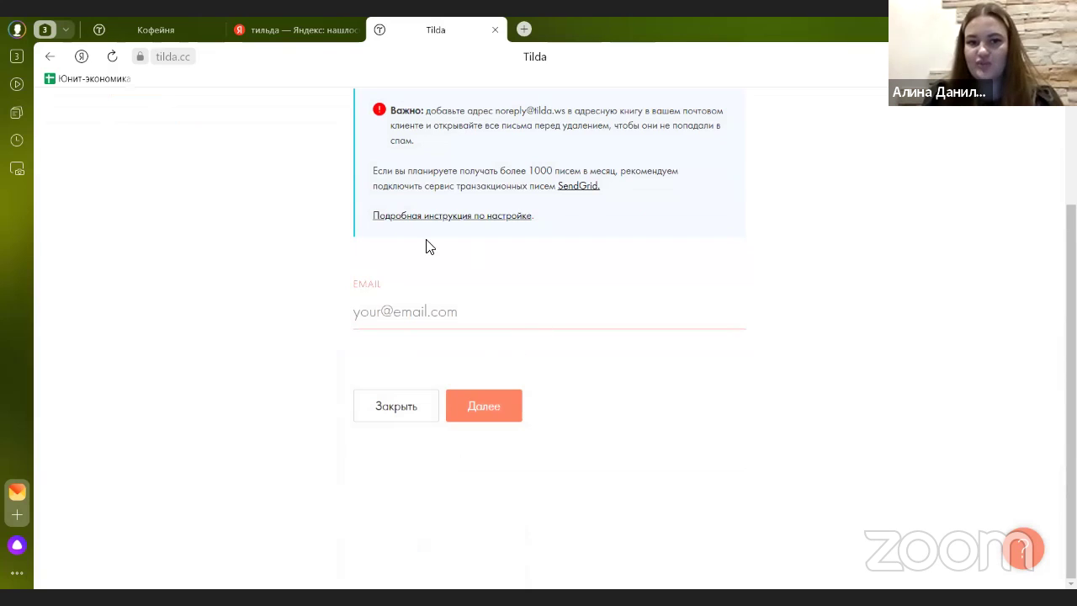
pyautogui.scroll(2, 440, 308)
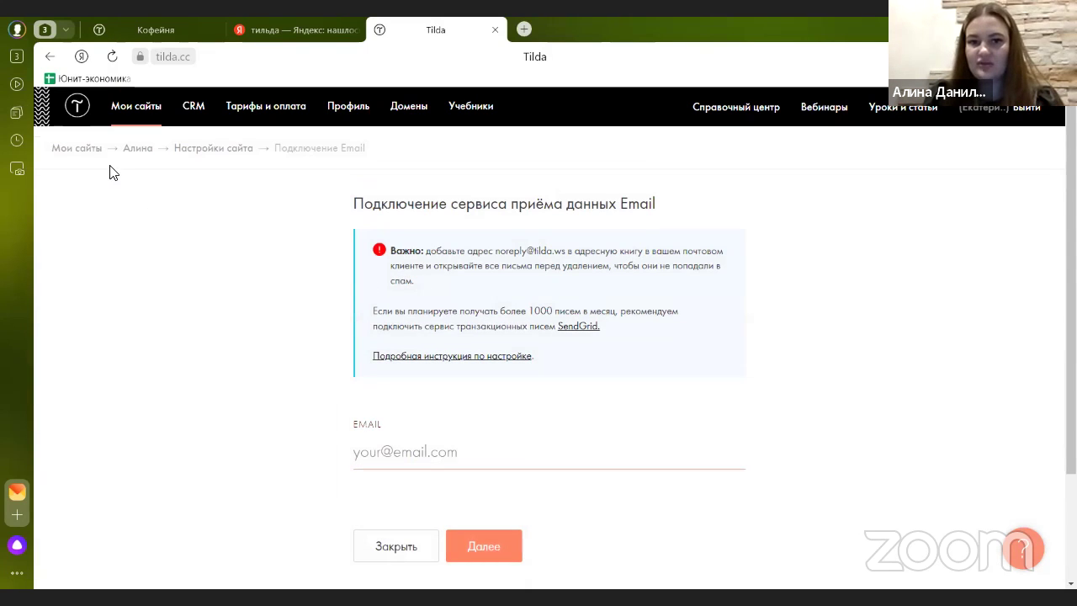
pyautogui.click(50, 56)
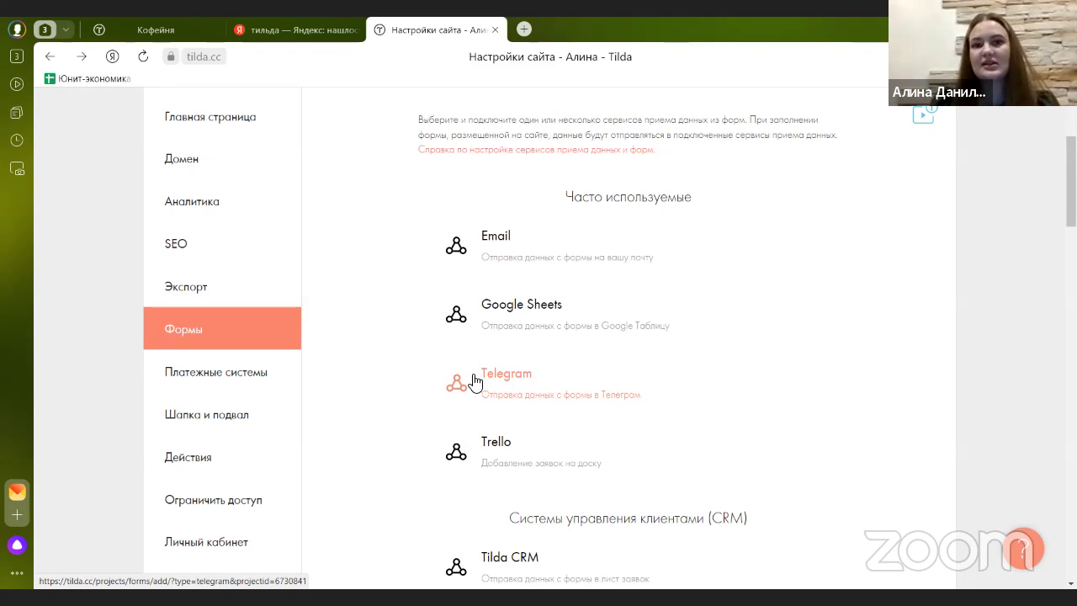
pyautogui.scroll(-1, 475, 382)
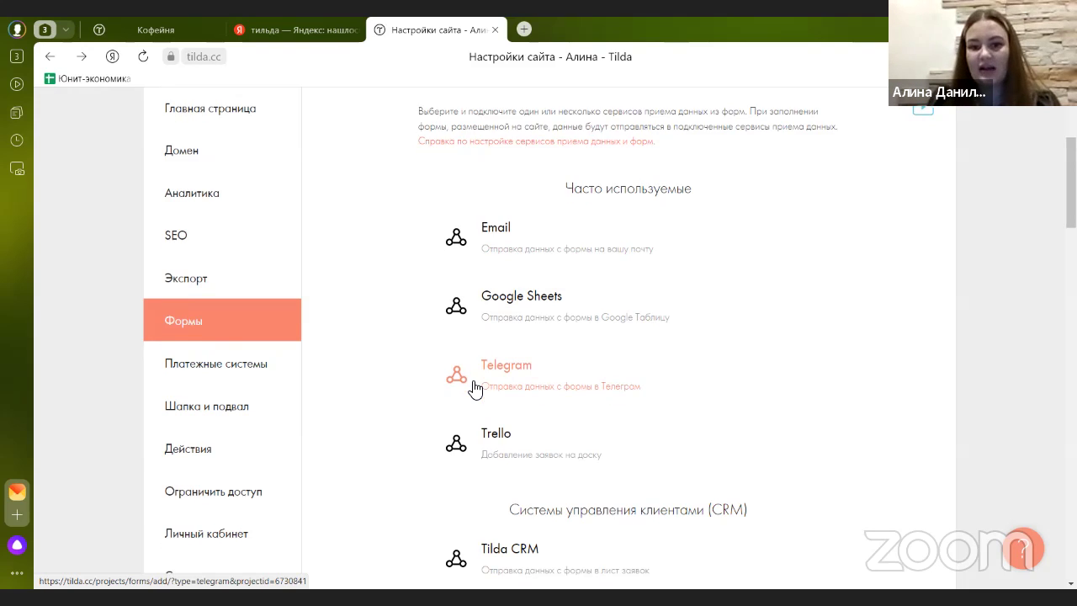
pyautogui.scroll(-4, 475, 387)
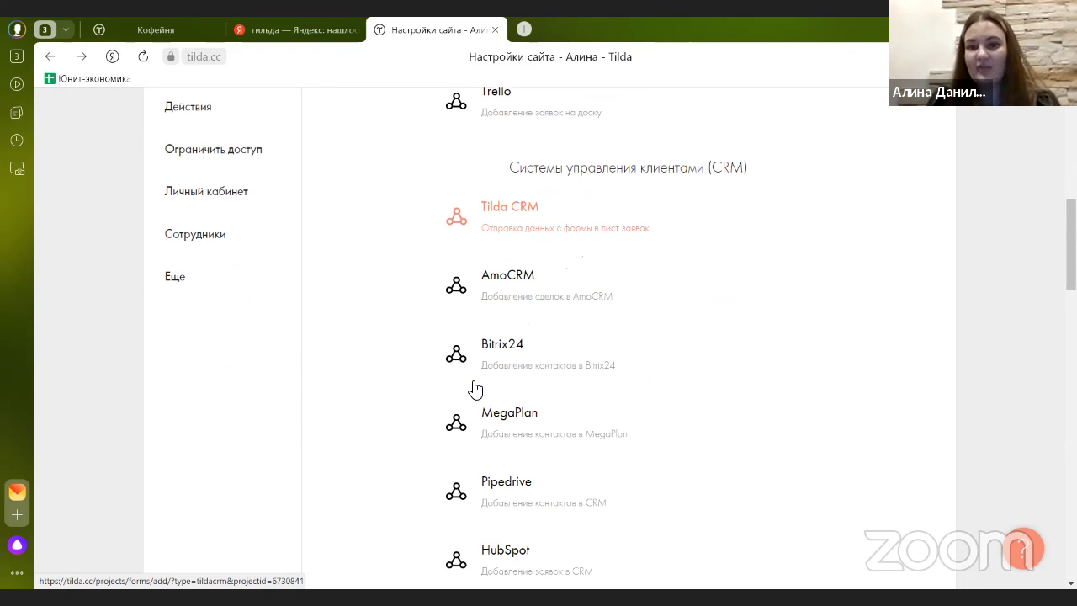
pyautogui.scroll(-1, 497, 345)
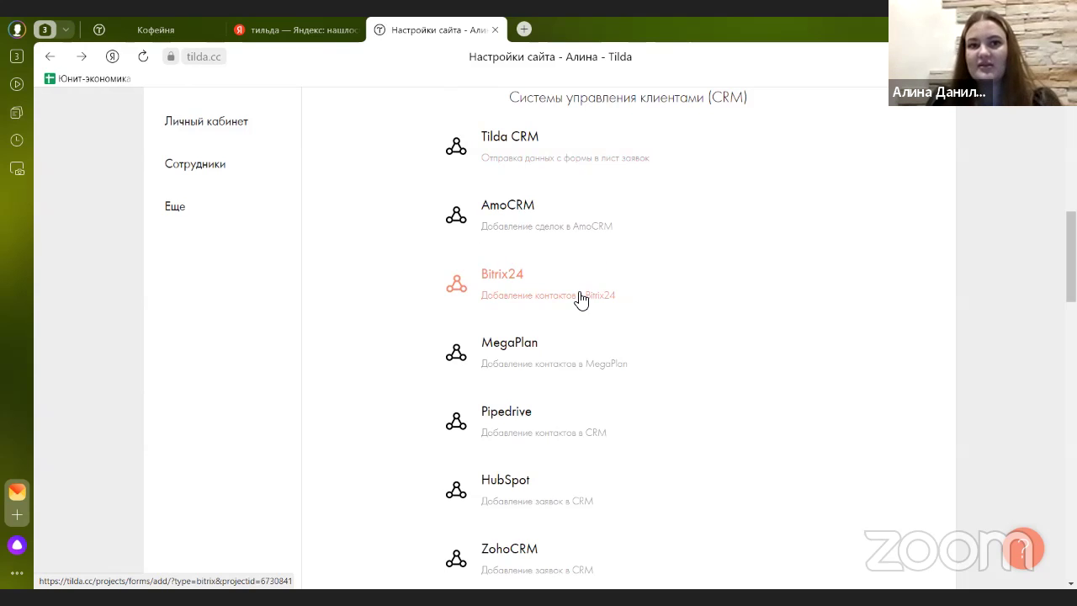
pyautogui.scroll(3, 510, 324)
pyautogui.scroll(-1, 511, 326)
pyautogui.scroll(-2, 512, 326)
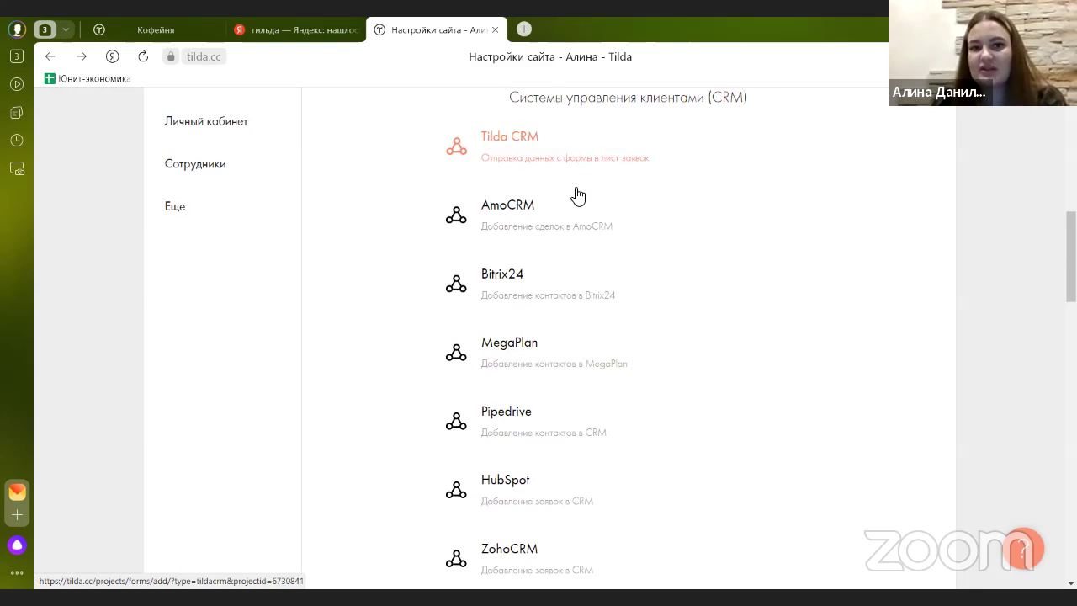
pyautogui.scroll(-1, 577, 208)
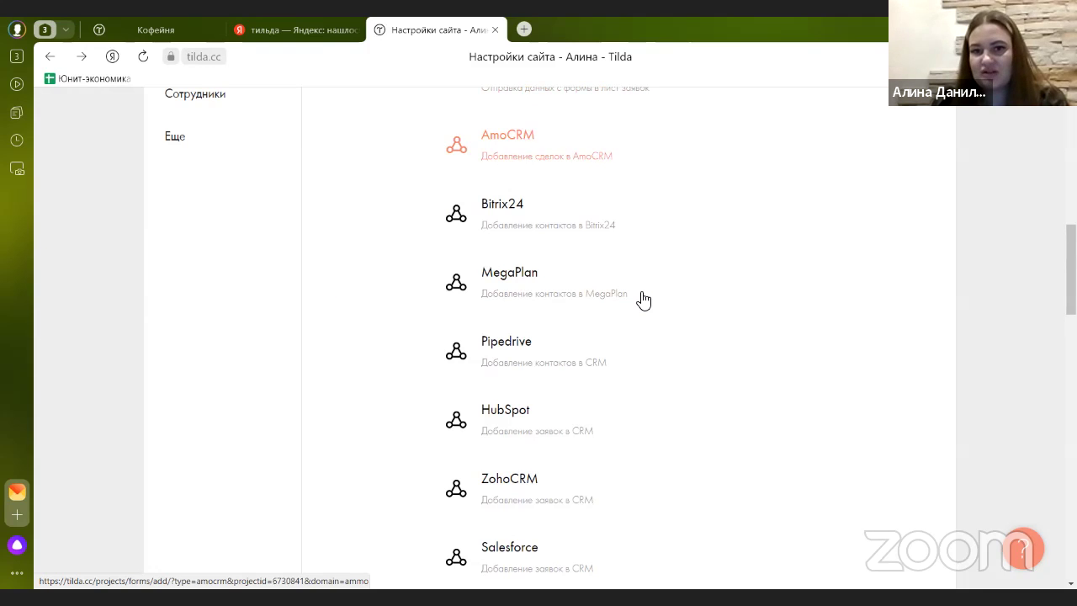
pyautogui.scroll(6, 644, 300)
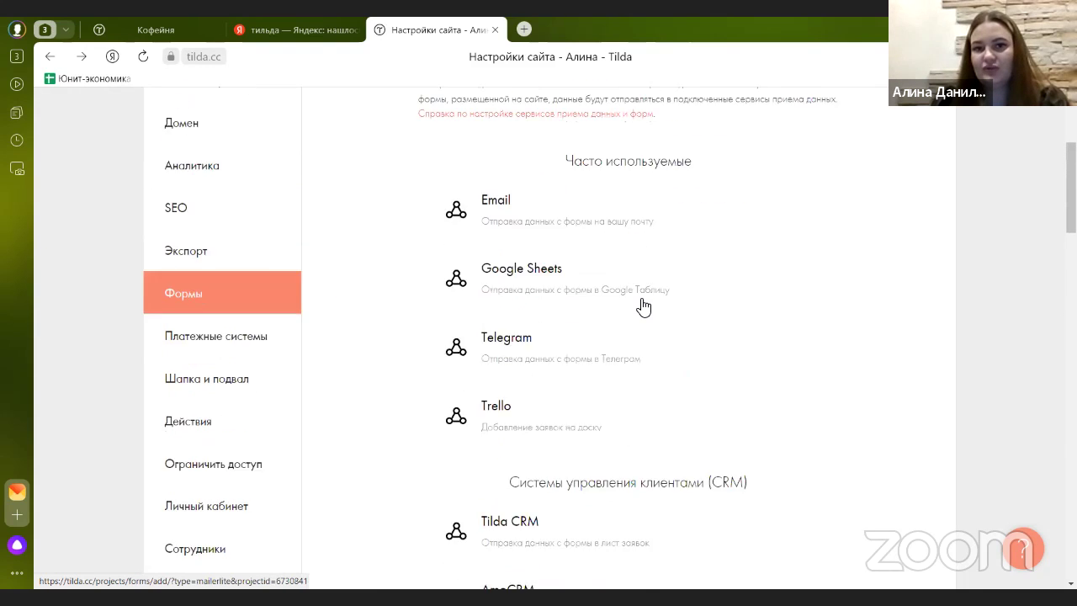